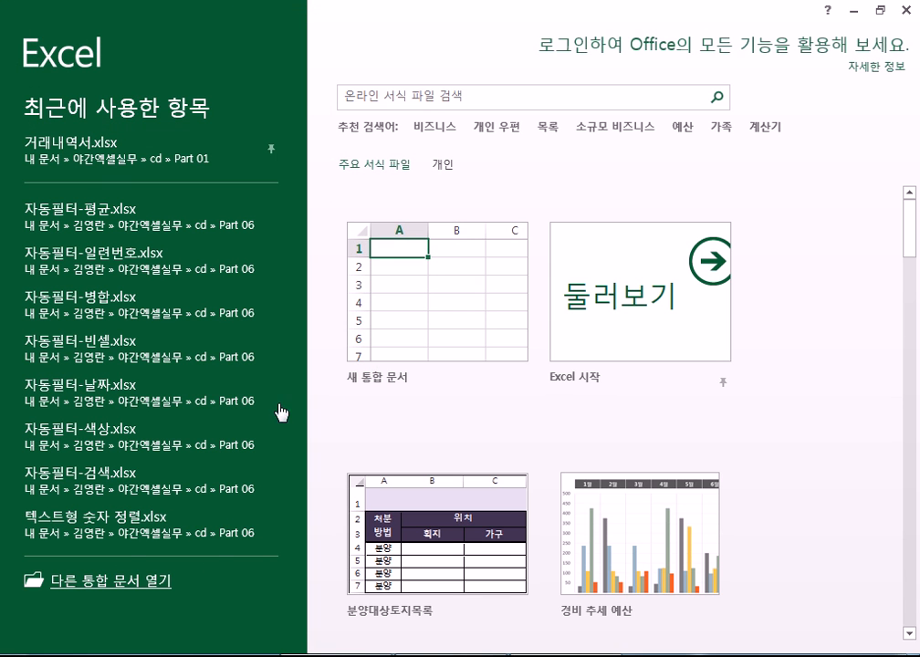
Open 함수.xlsx from the 엑셀_새벽컴퓨터교실 > 소스-정답파일 > 8장 documents folder and go to the 수학삼각-통계 sheet
key(ctrl+o)
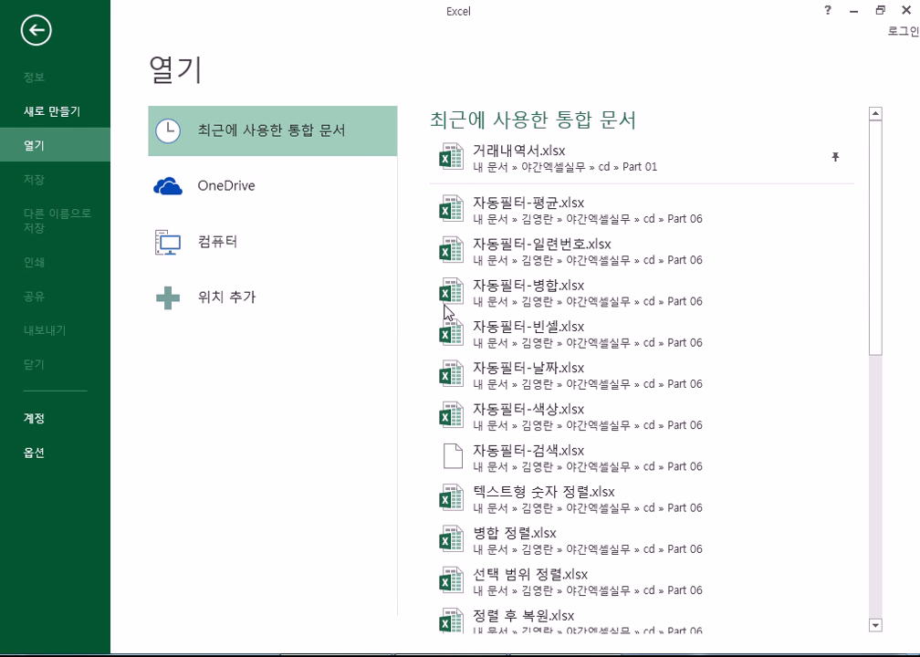
click(201, 241)
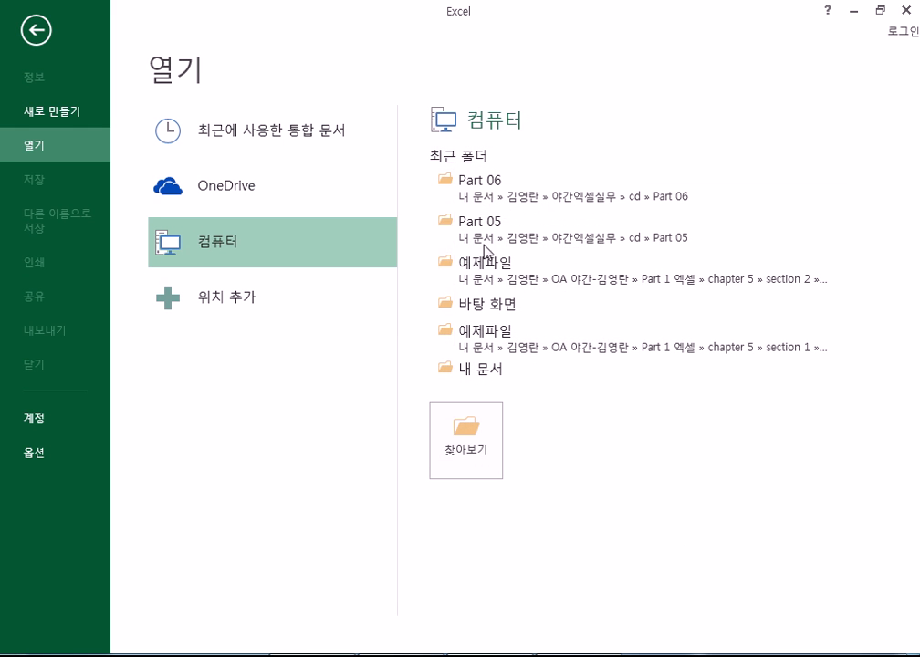
click(478, 429)
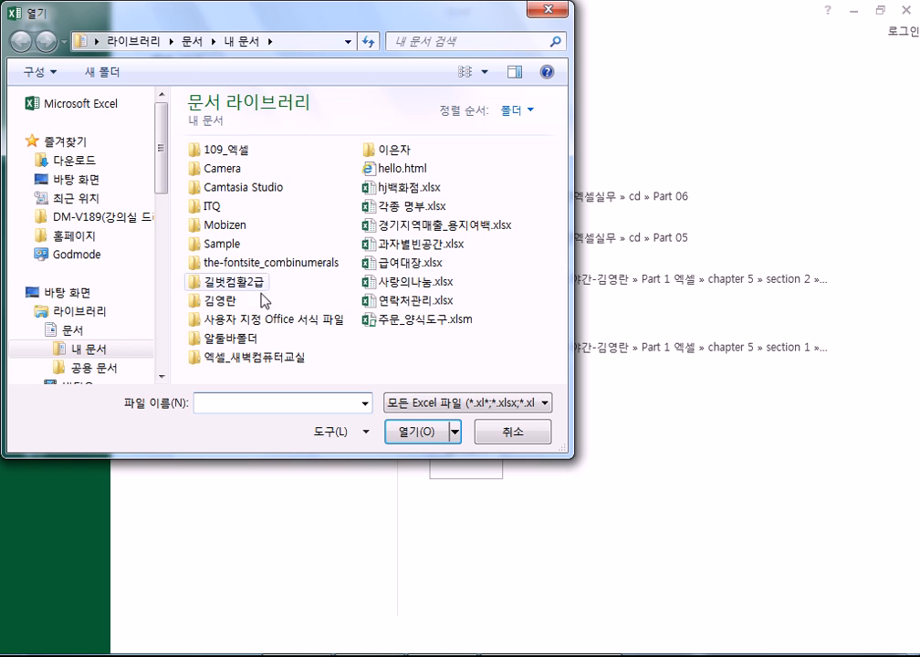
double_click(243, 355)
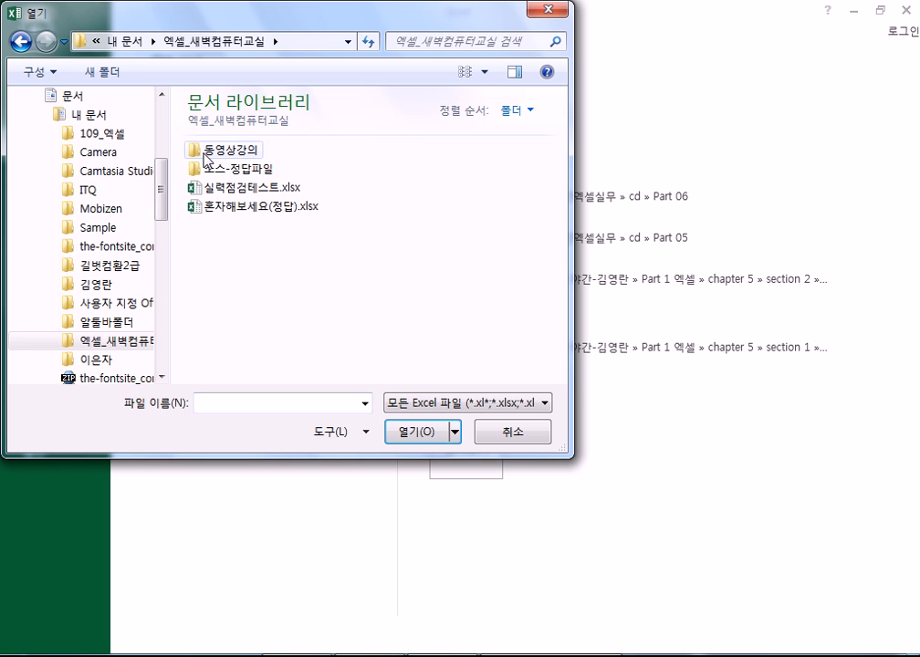
double_click(211, 169)
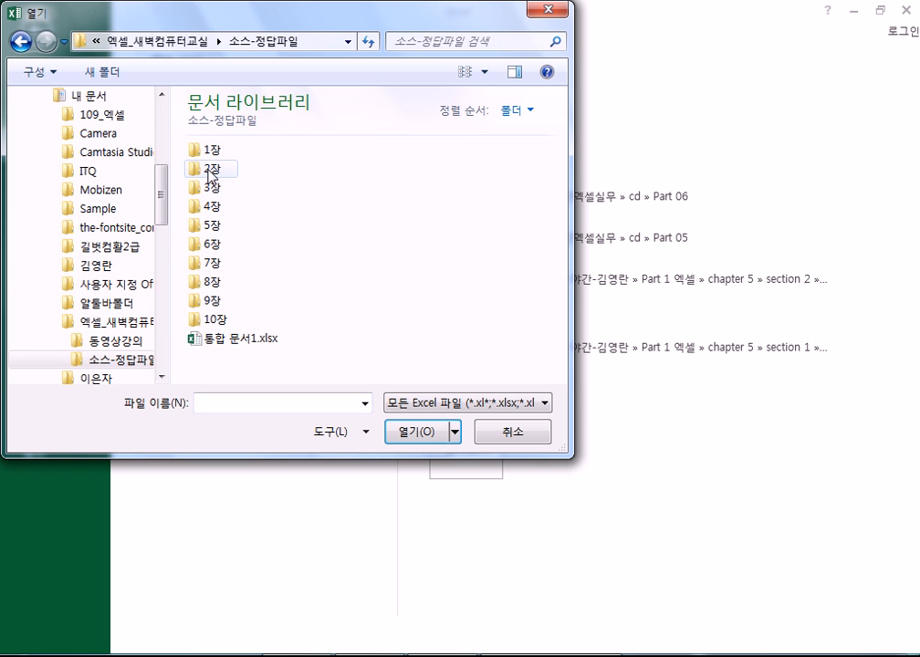
double_click(221, 282)
click(222, 170)
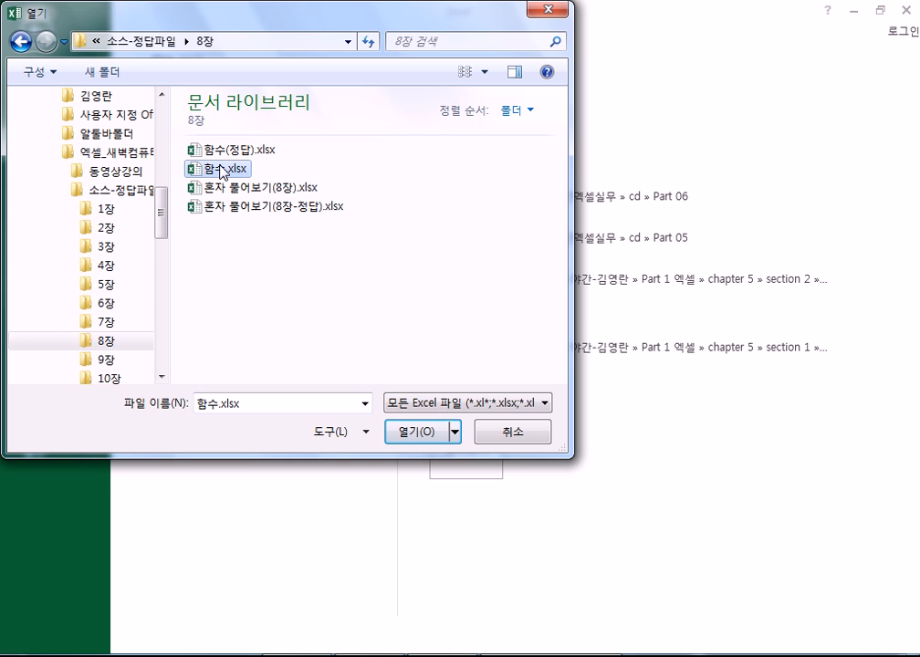
double_click(222, 170)
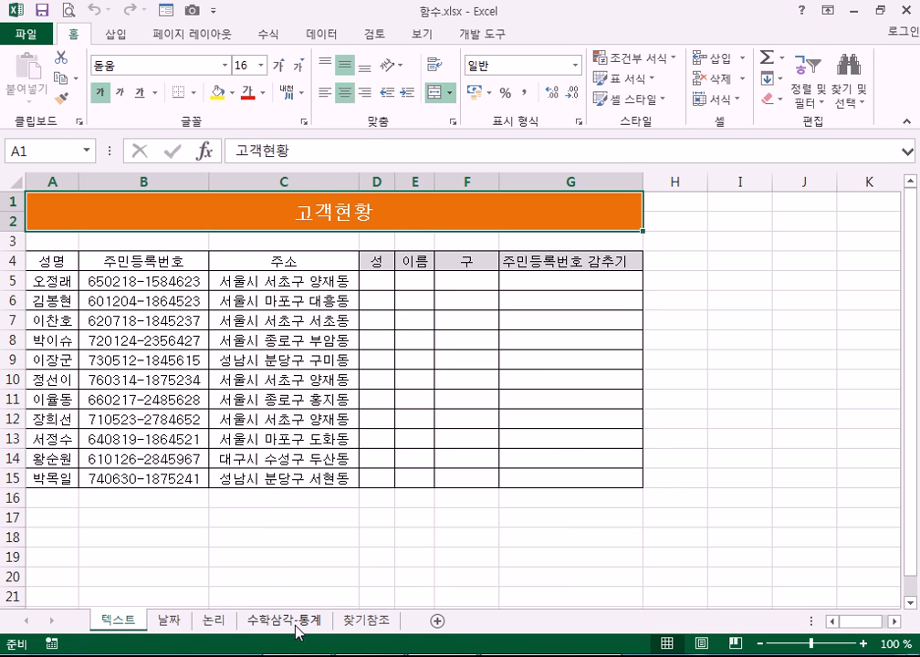
click(291, 621)
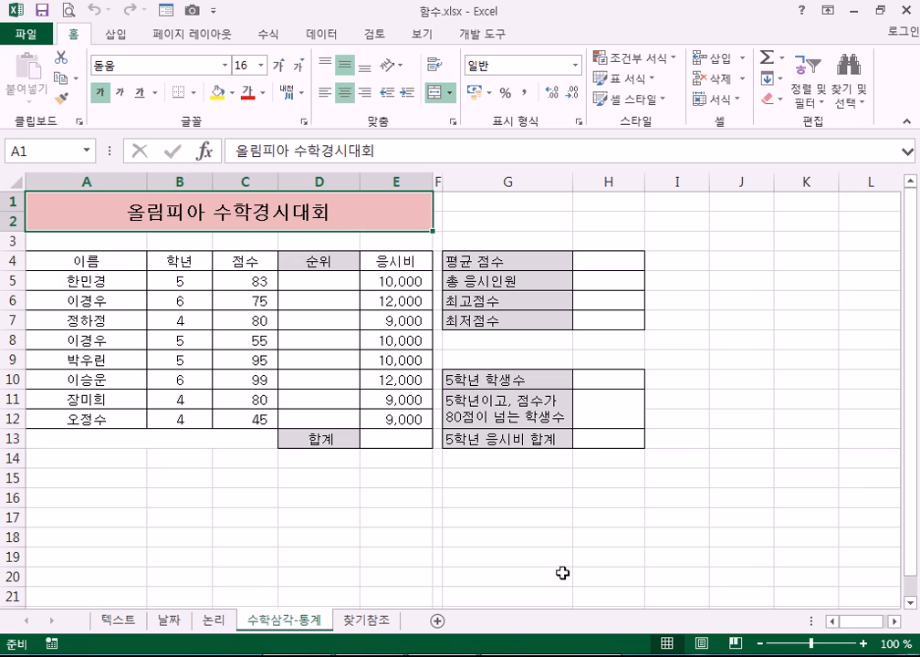
Total the 응시비 amounts of E5:E12 in cell E13 using AutoSum on the range E5:E13
key(Down)
key(Down)
key(Down)
key(Right)
key(Right)
key(Right)
key(Right)
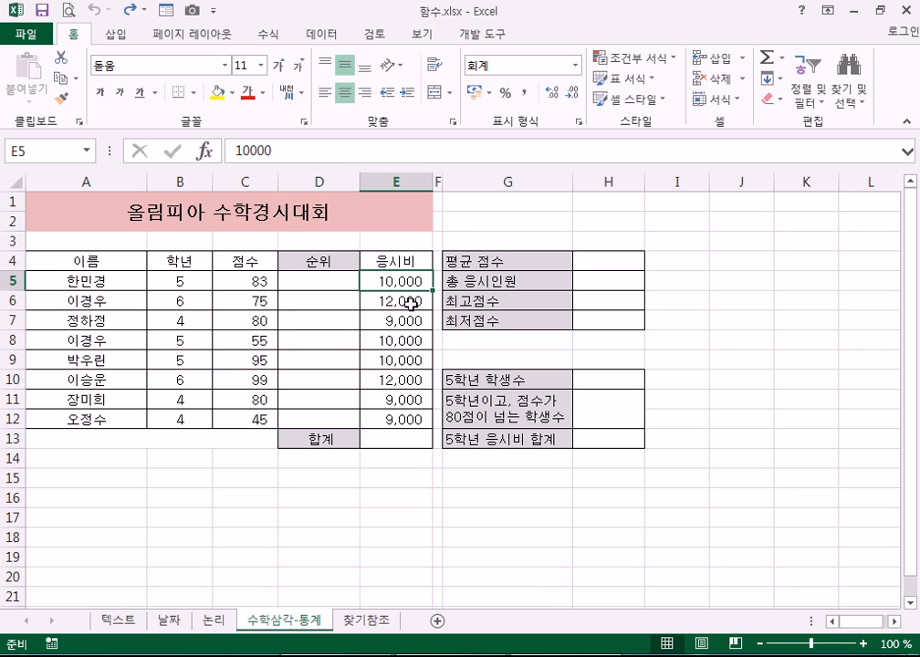
drag(401, 278, 398, 441)
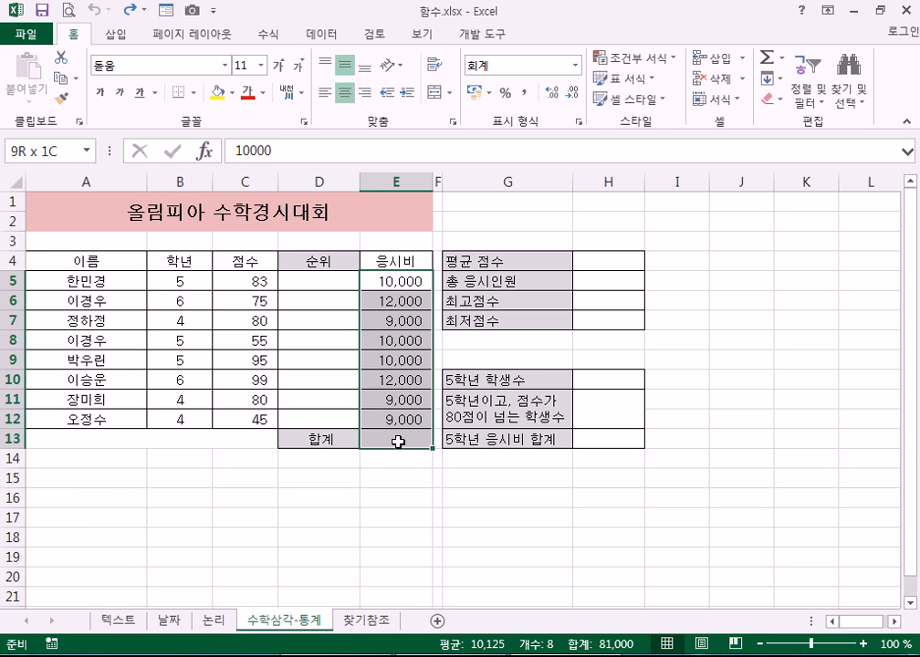
drag(397, 442, 398, 441)
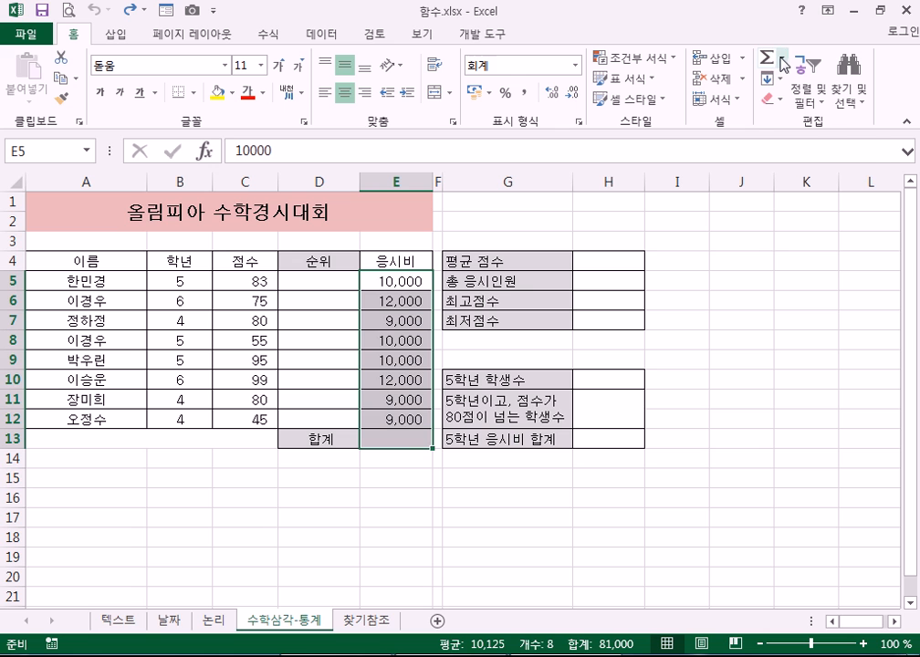
click(783, 62)
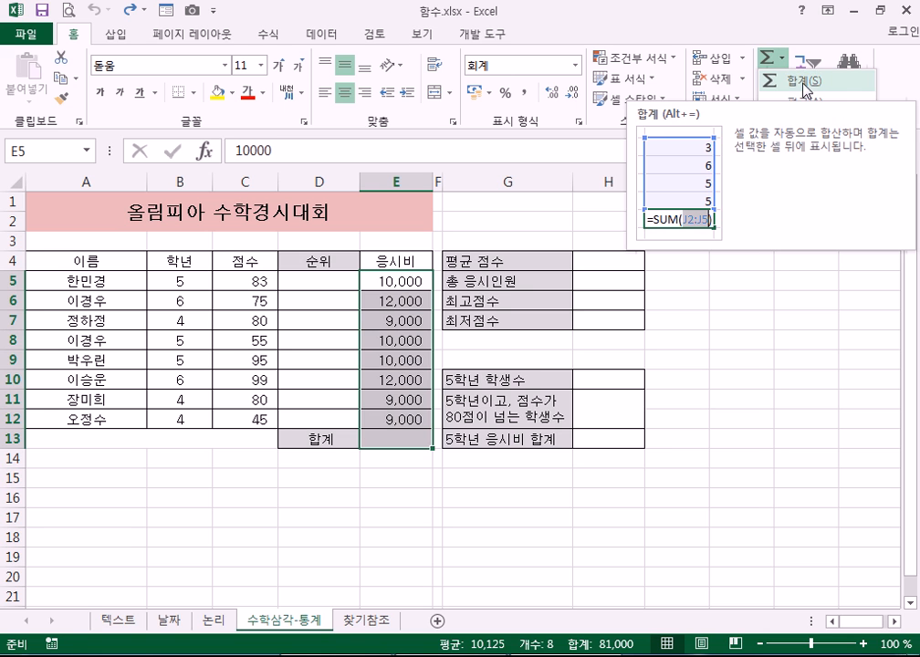
click(766, 57)
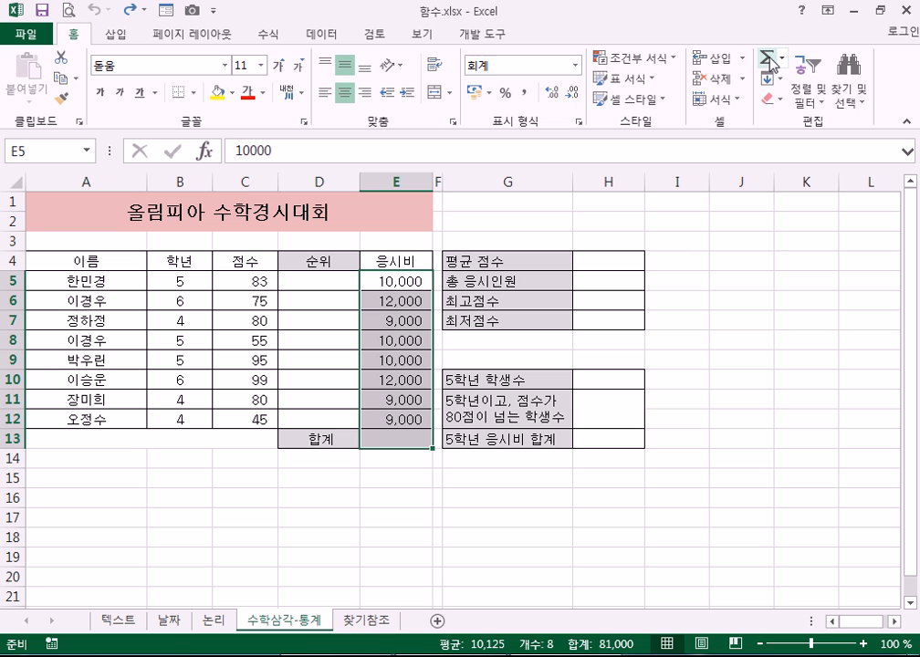
click(767, 57)
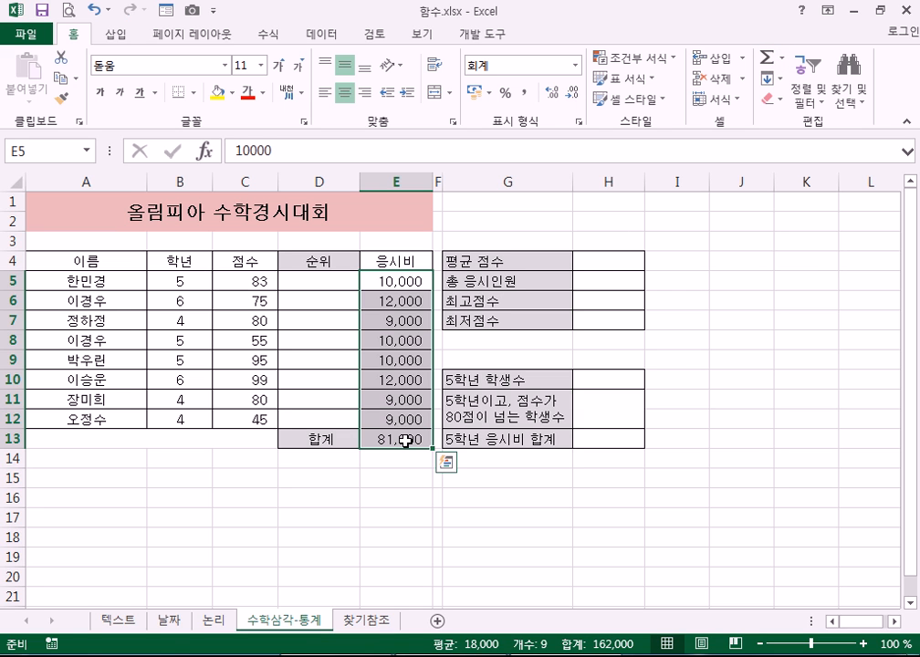
click(598, 266)
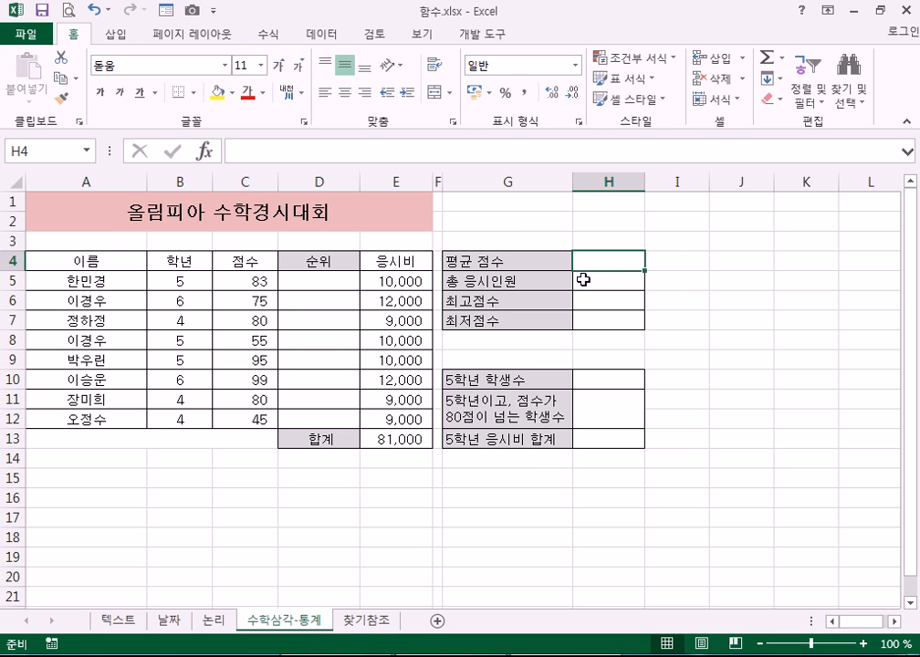
click(783, 58)
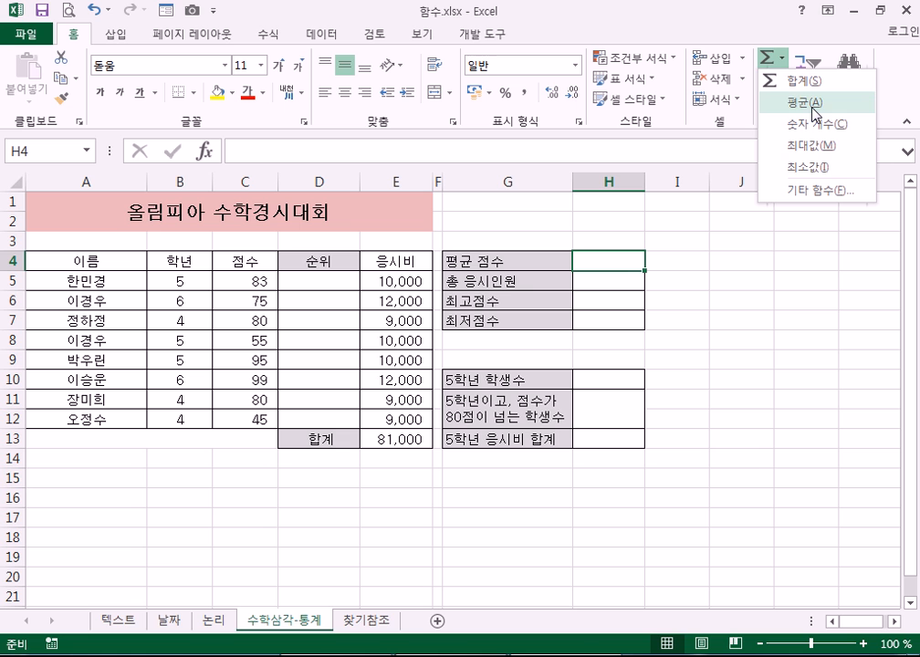
click(622, 259)
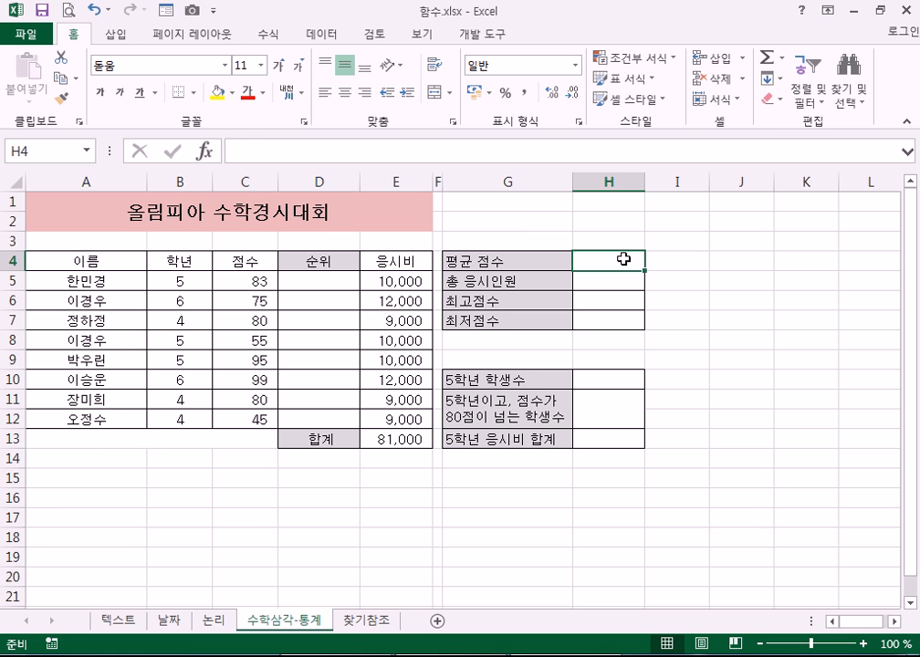
drag(242, 279, 247, 437)
click(250, 441)
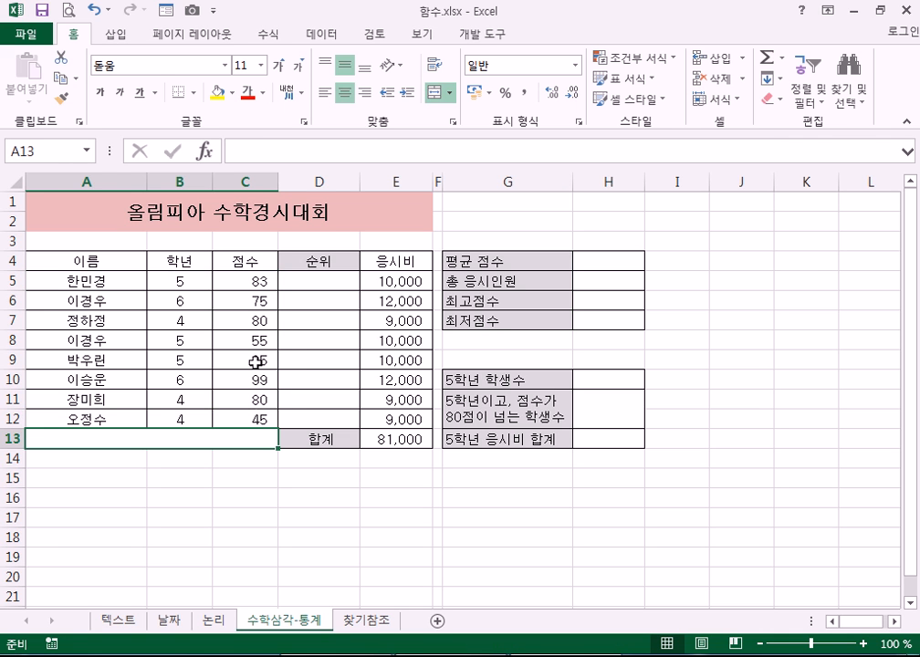
click(614, 261)
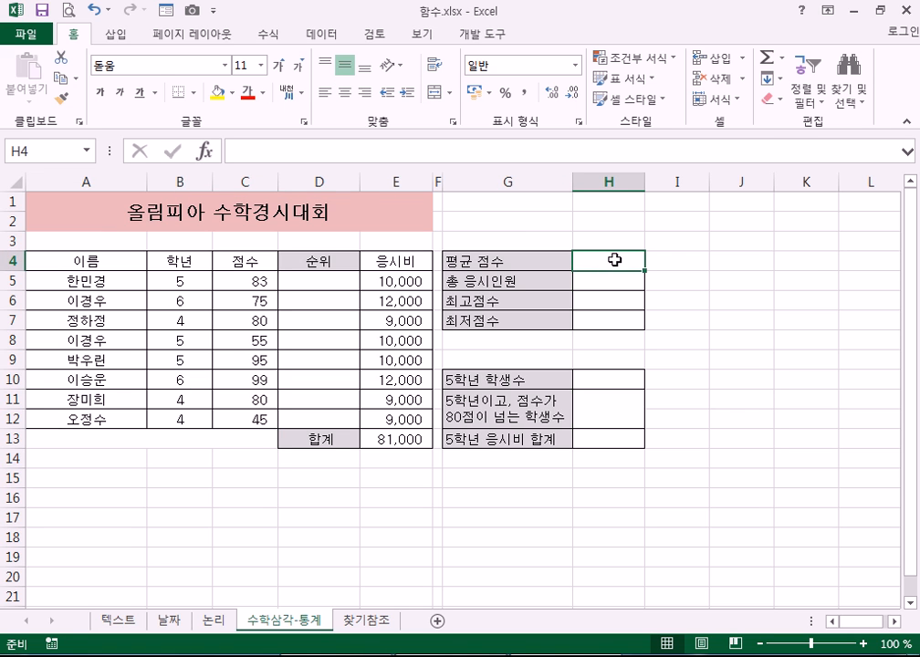
click(782, 59)
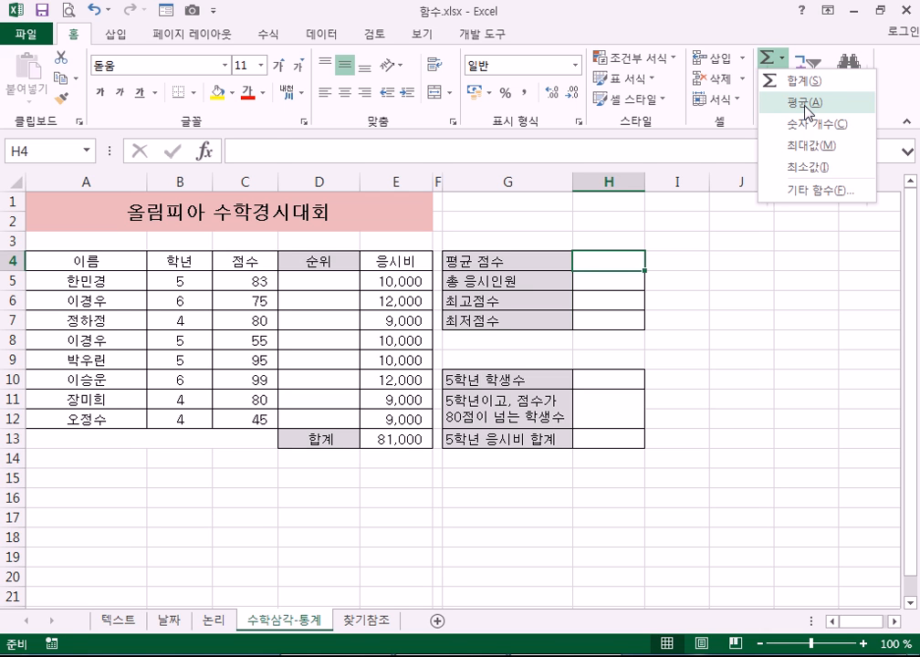
click(804, 104)
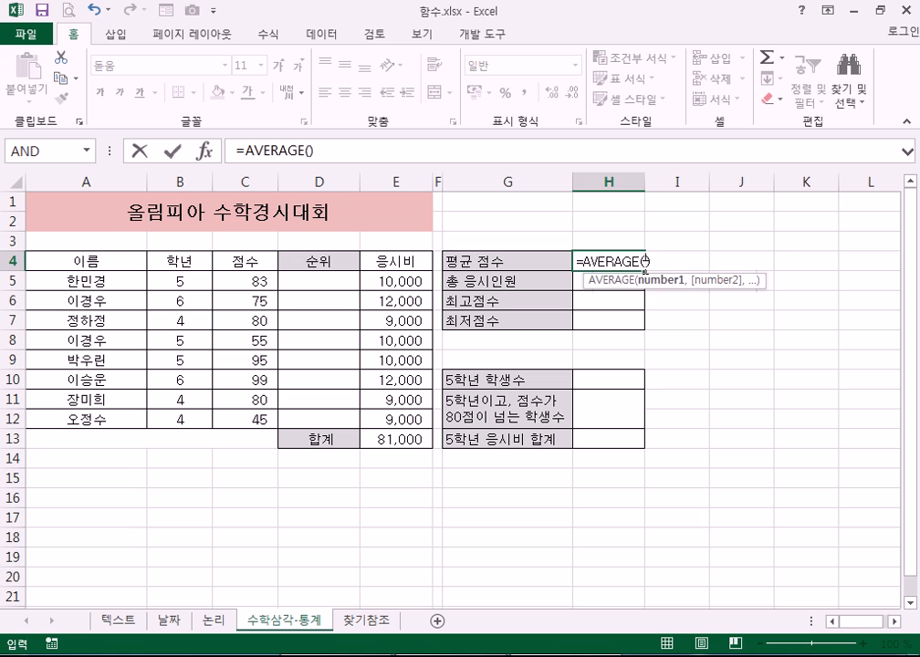
key(Escape)
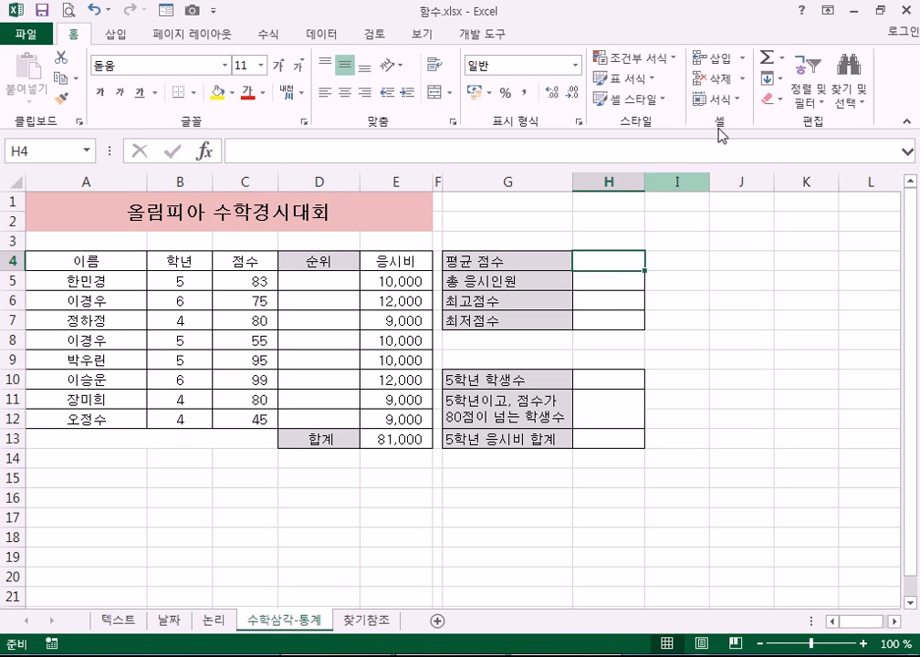
Calculate the 평균 점수 in cell H4 with the AVERAGE function over the scores in C5:C12
click(783, 60)
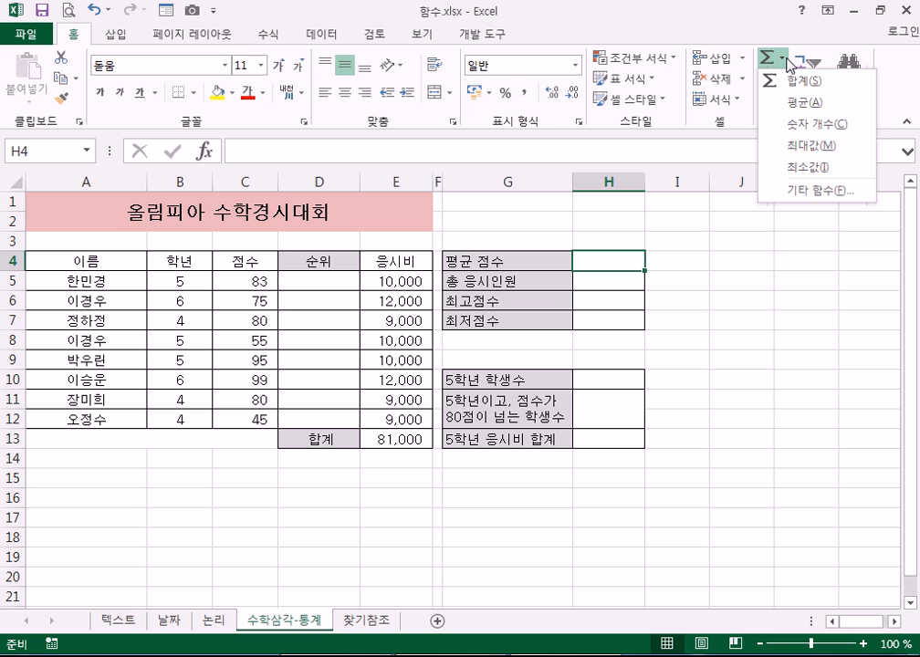
click(803, 104)
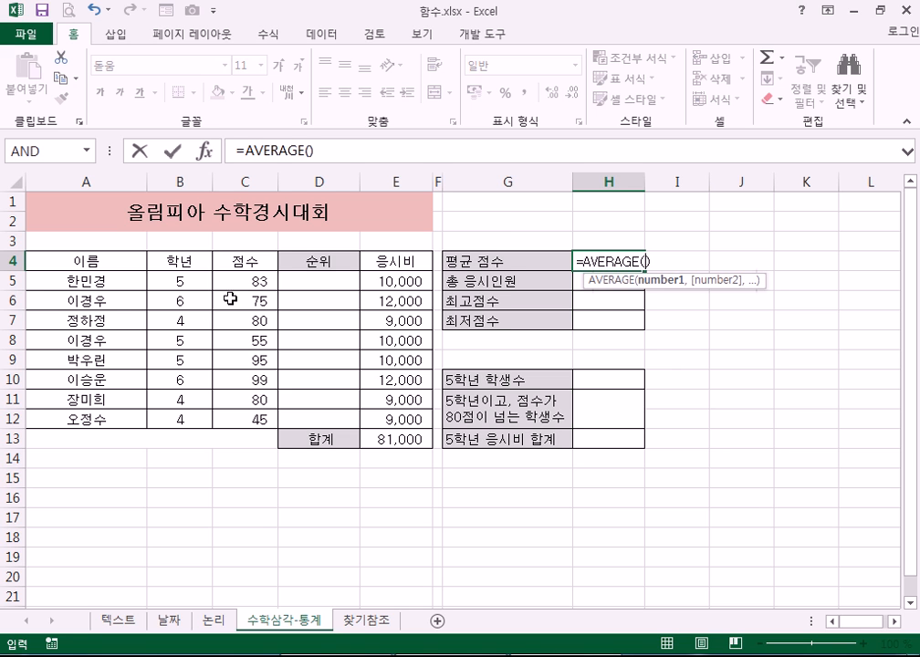
drag(242, 273, 243, 421)
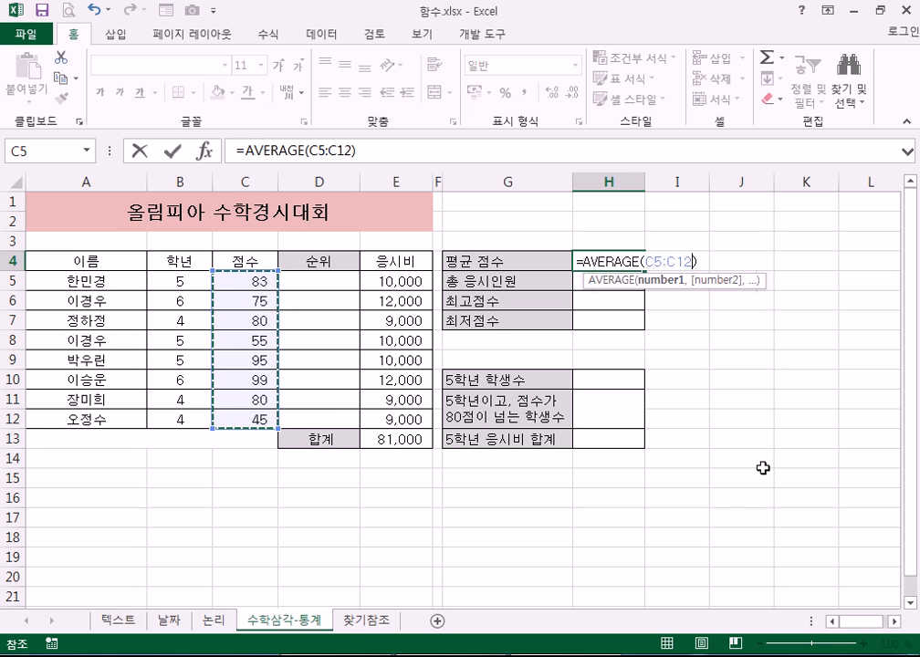
key(Return)
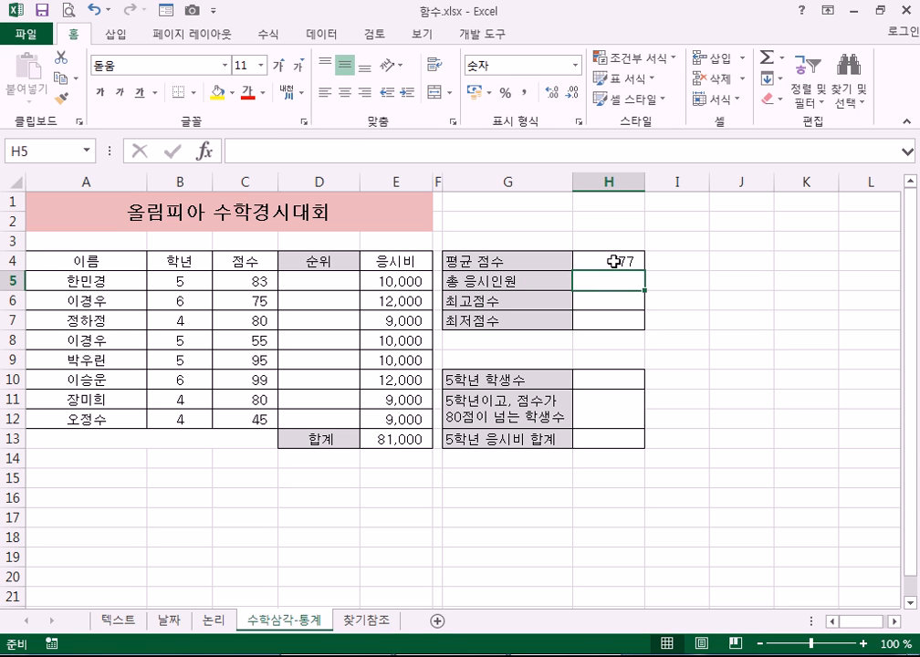
Apply the 일반 number format to the average score in H4, and undo that format change
click(616, 261)
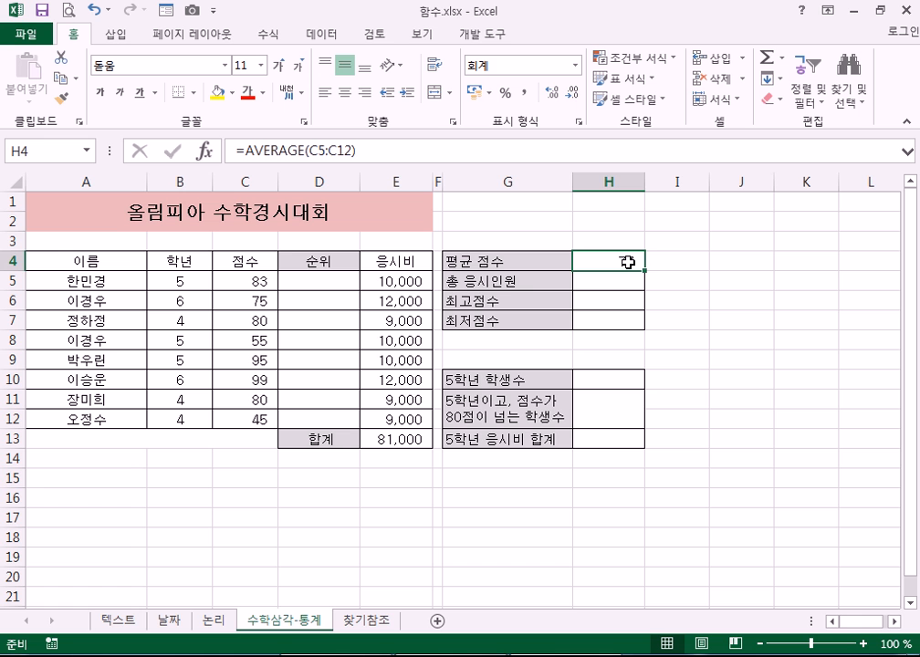
key(ctrl+1)
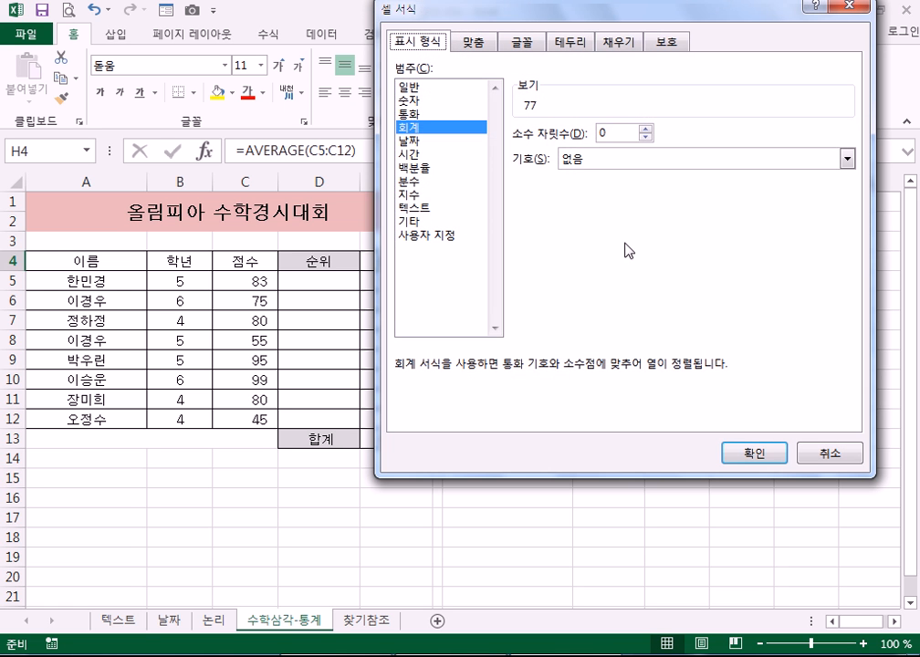
click(412, 87)
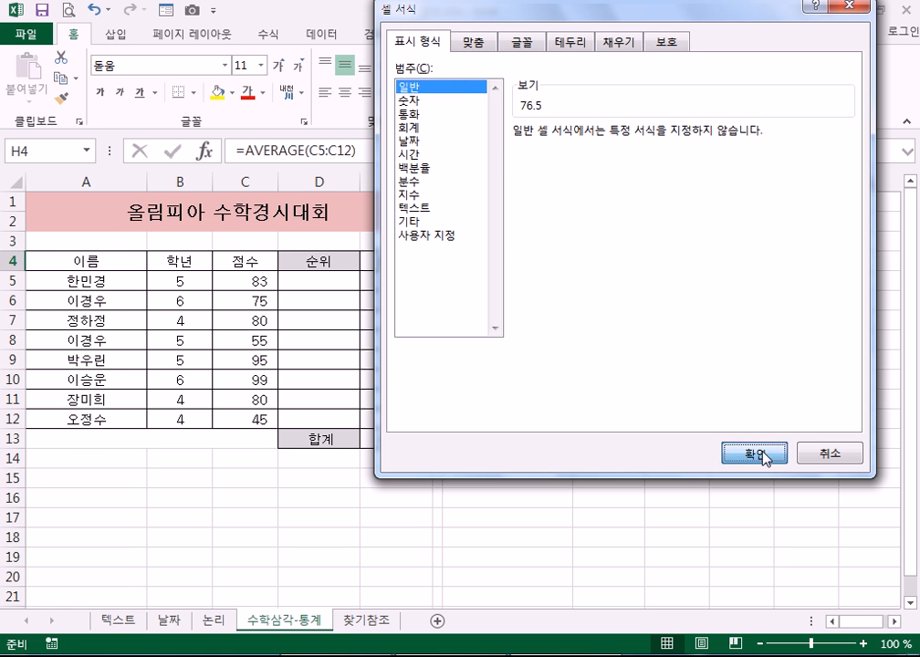
click(757, 452)
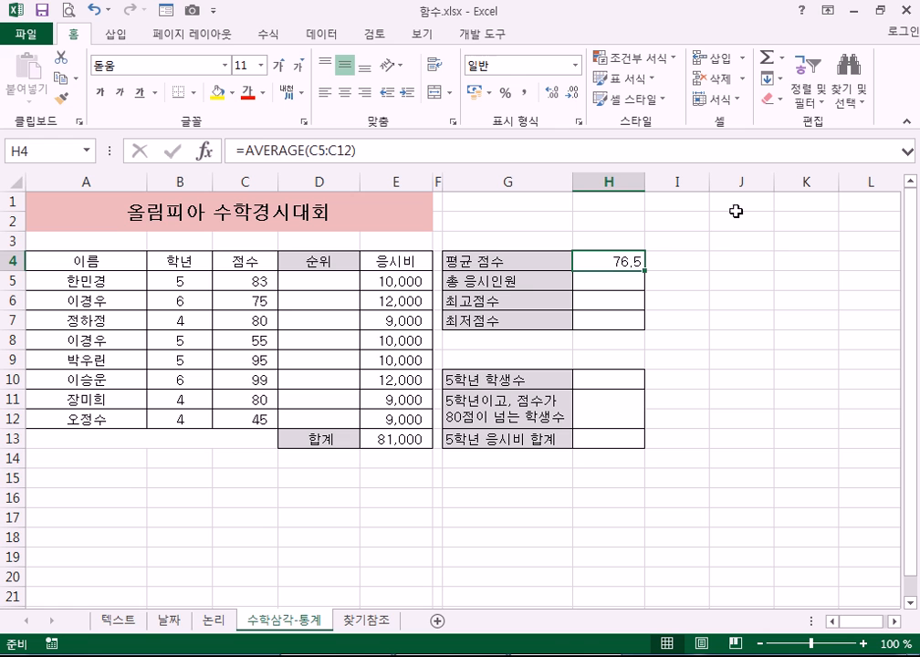
key(ctrl+z)
Examine the number format settings of the average score in H4 without changing them
right_click(607, 266)
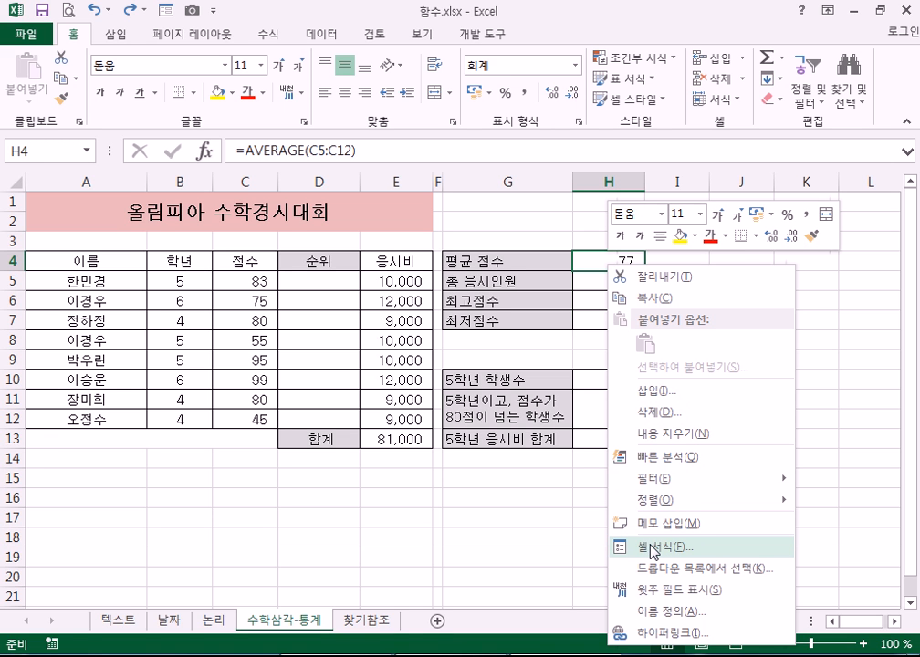
click(592, 266)
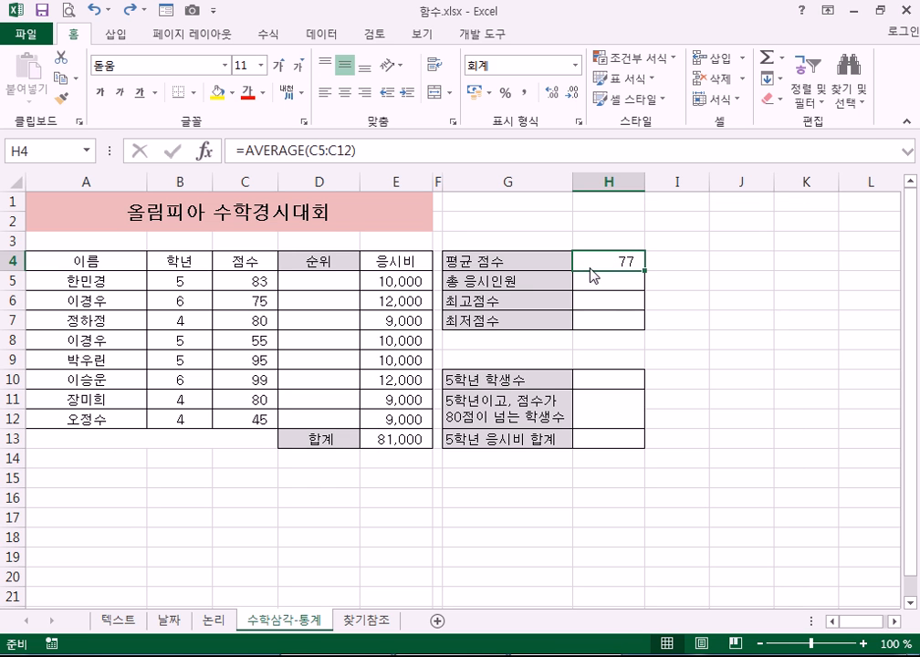
key(ctrl+1)
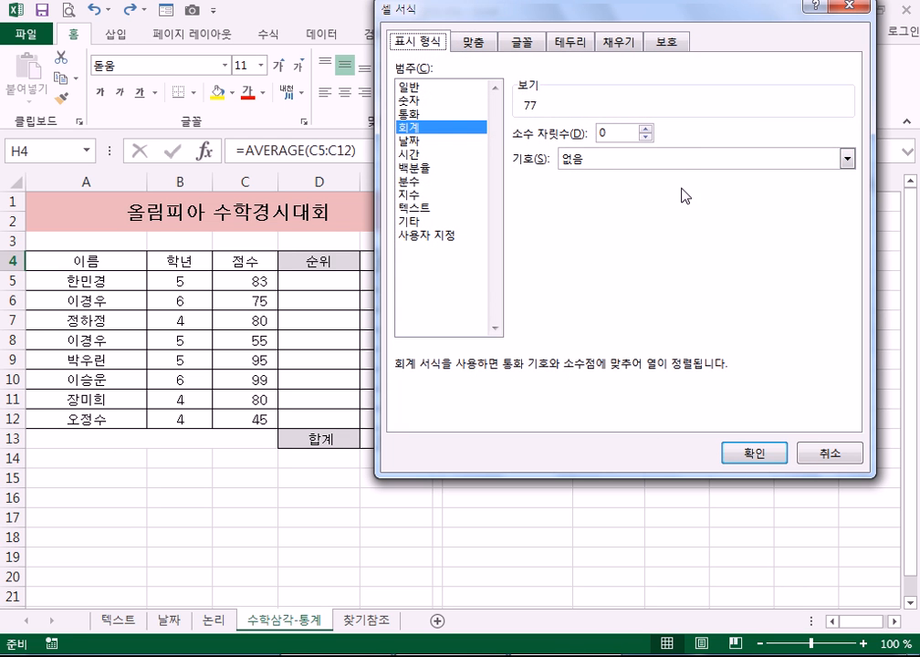
key(Return)
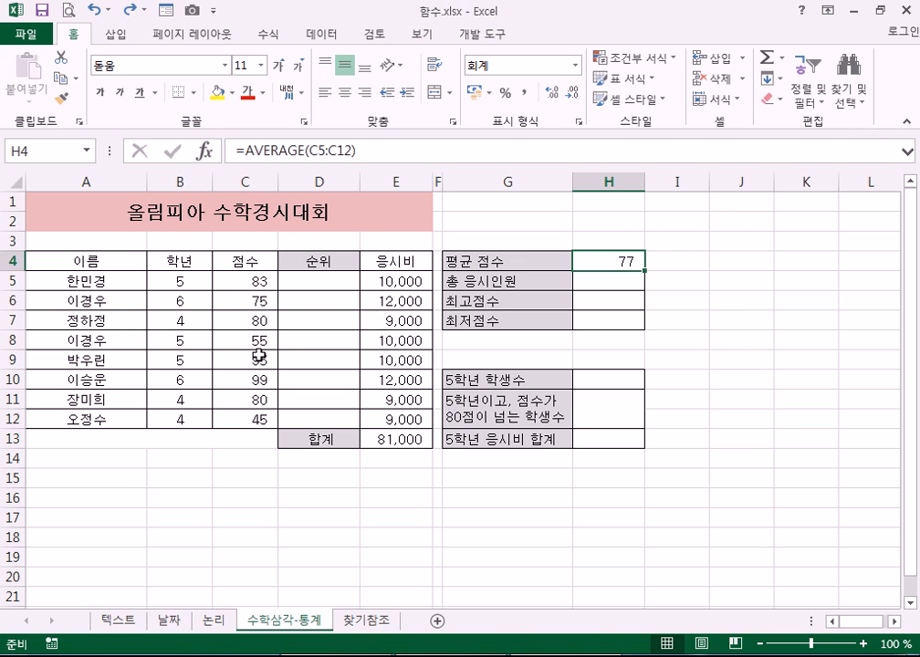
Apply the 일반 number format to the average score in H4
drag(242, 281, 242, 427)
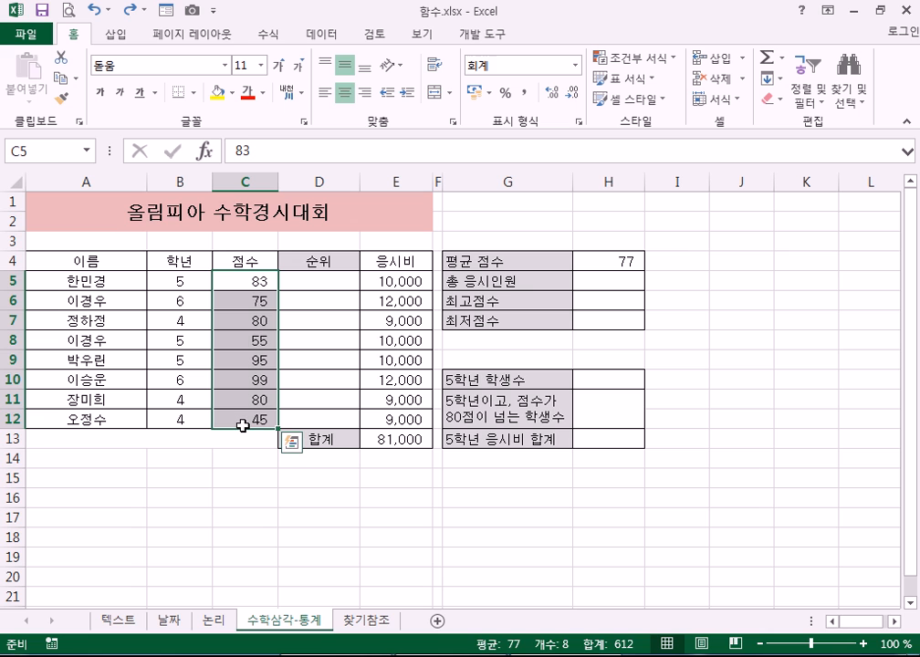
drag(240, 281, 239, 415)
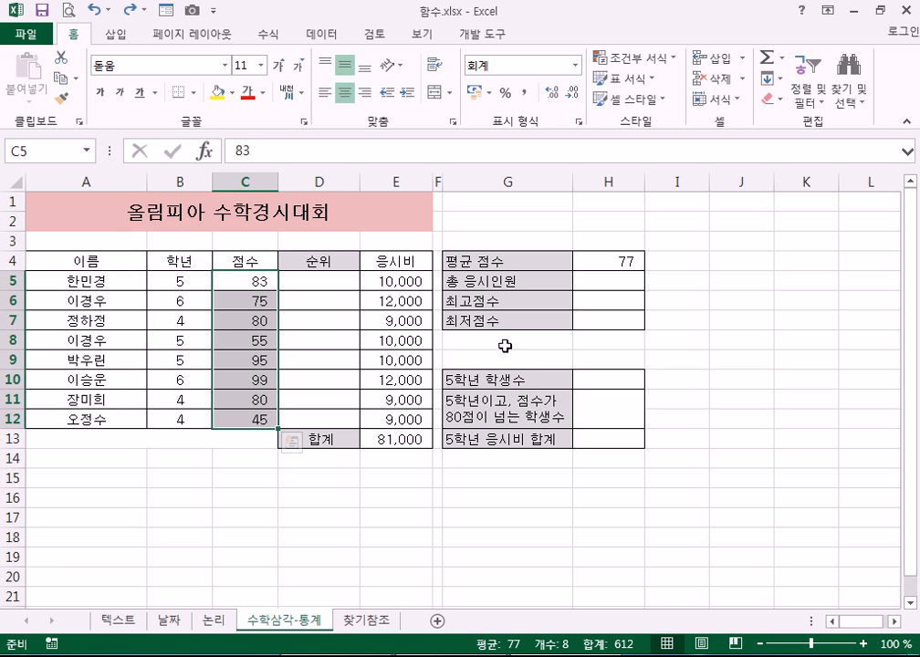
click(621, 262)
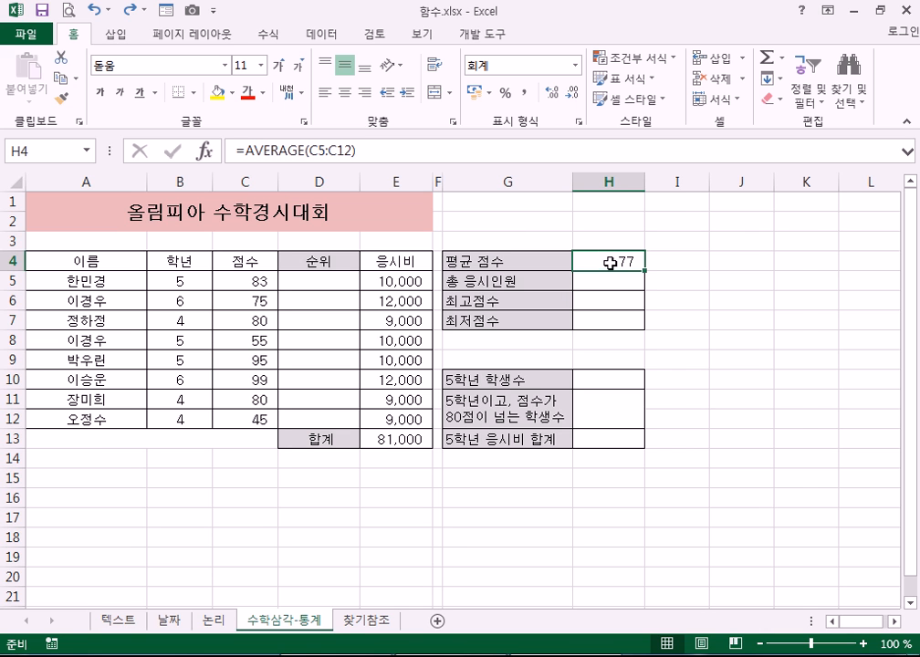
right_click(611, 263)
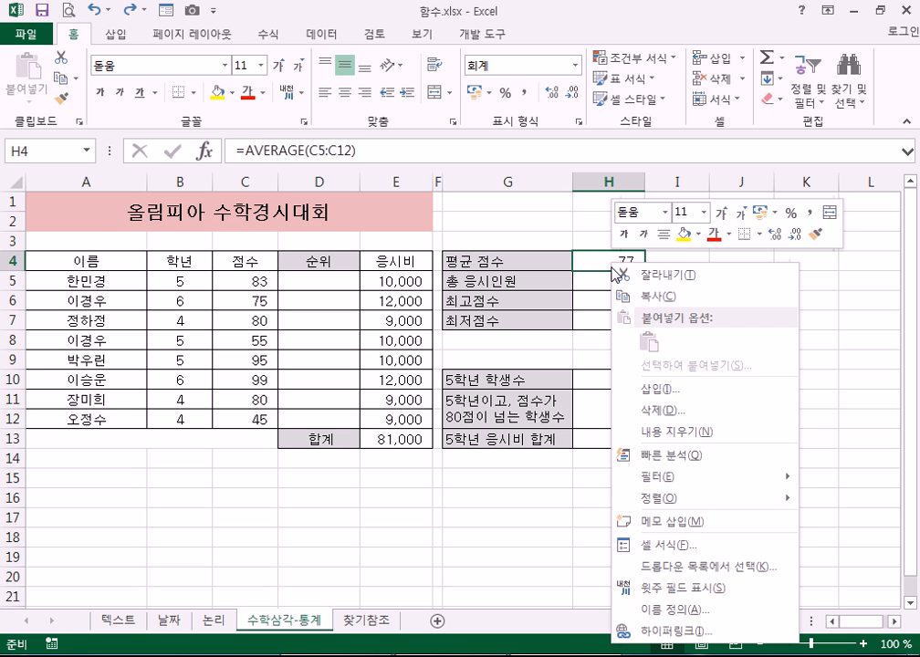
click(654, 546)
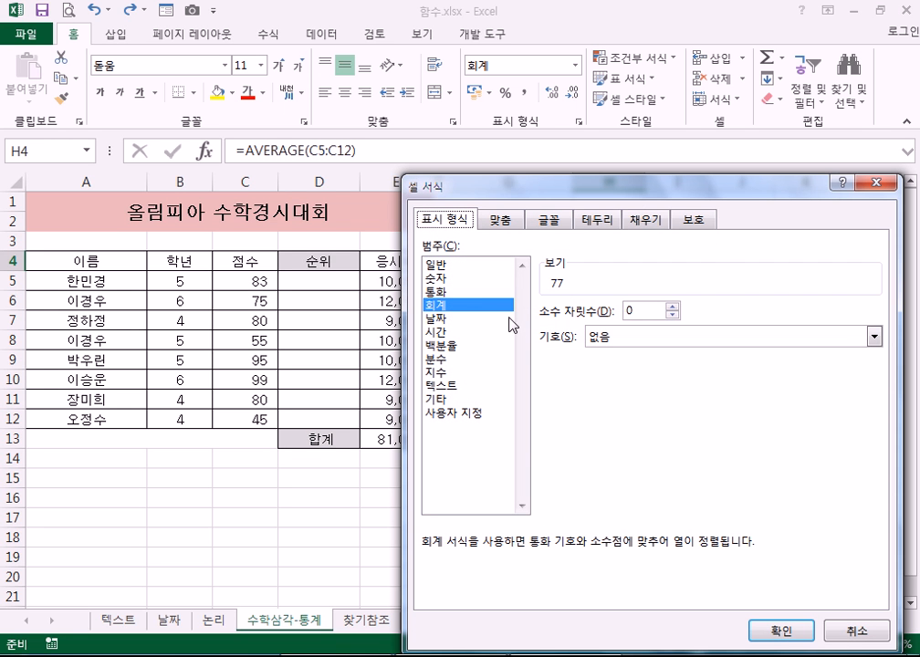
click(438, 265)
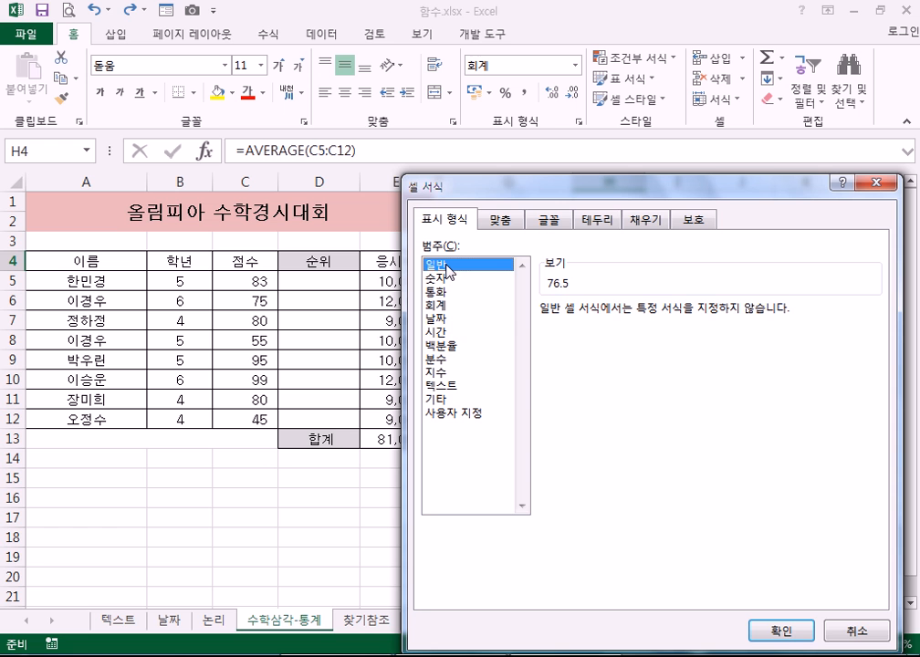
drag(466, 187, 367, 32)
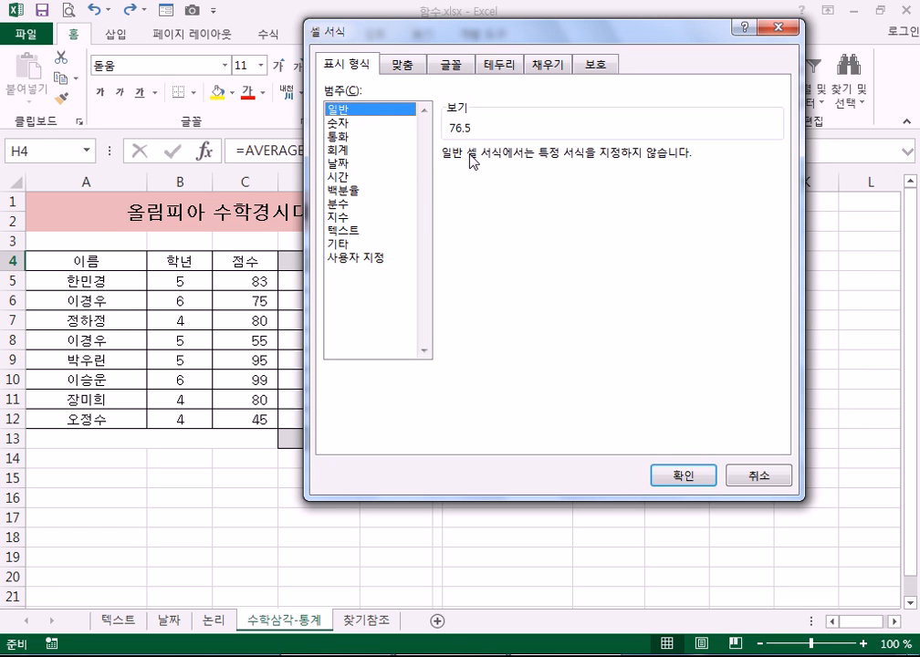
click(670, 477)
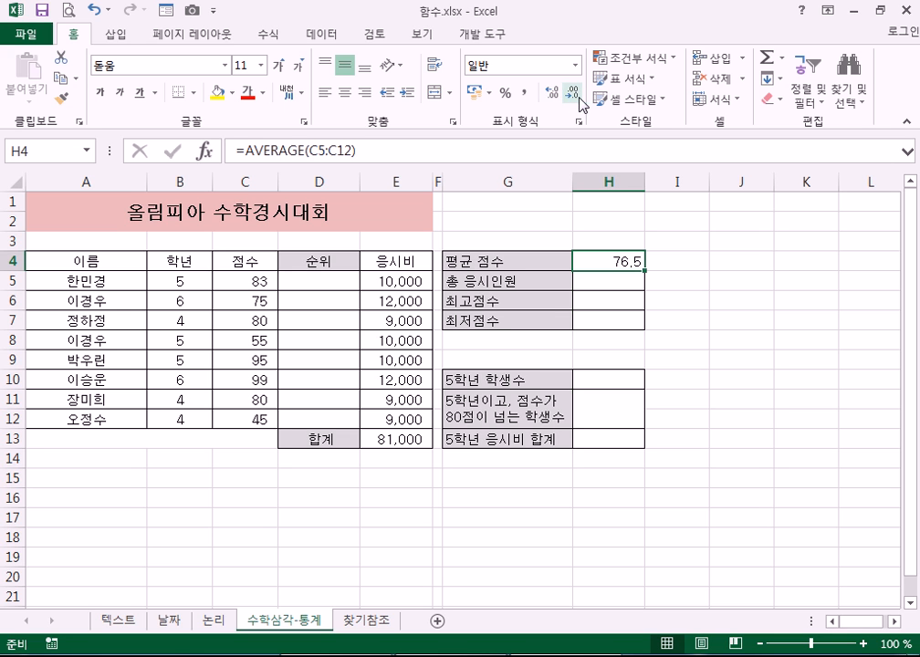
Apply the comma style to the average score in H4 and adjust its decimals to one place
click(526, 95)
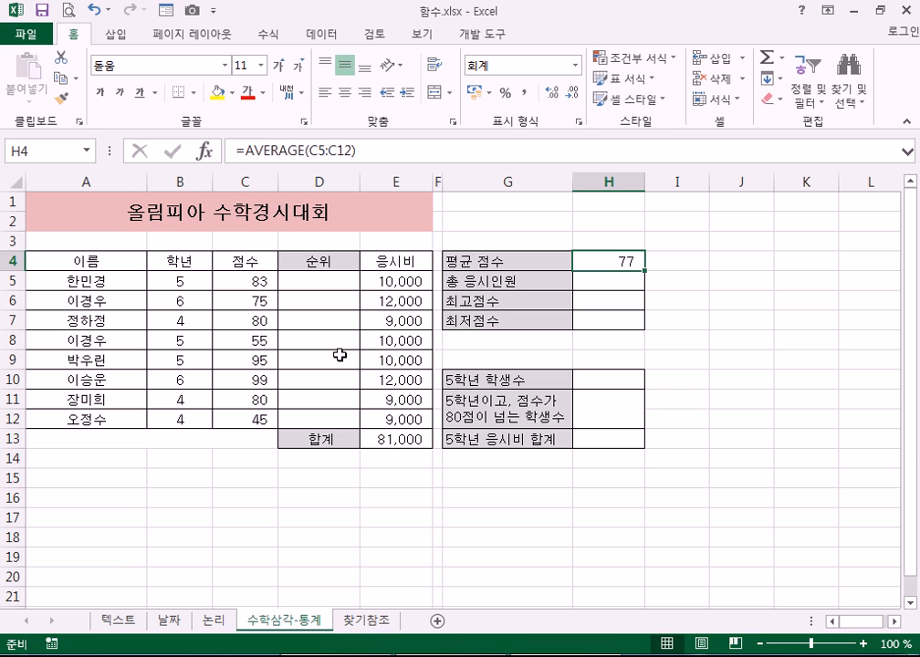
click(552, 92)
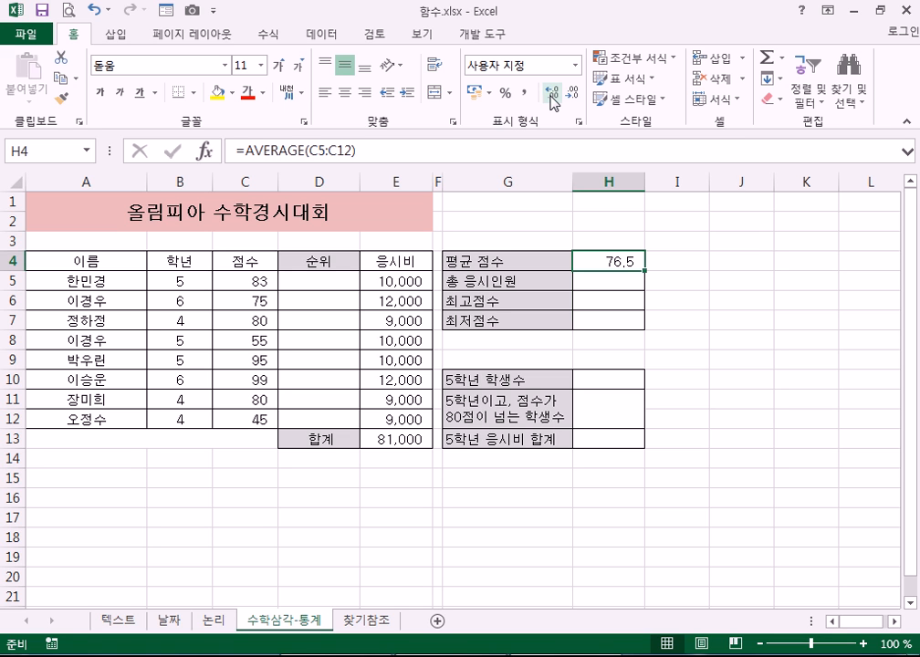
click(552, 93)
click(552, 93)
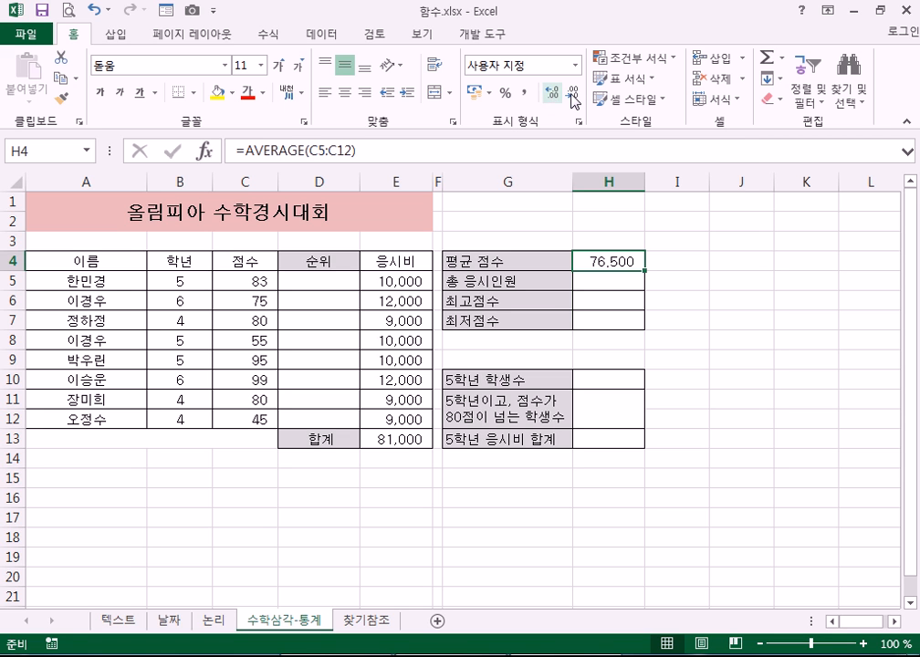
click(572, 92)
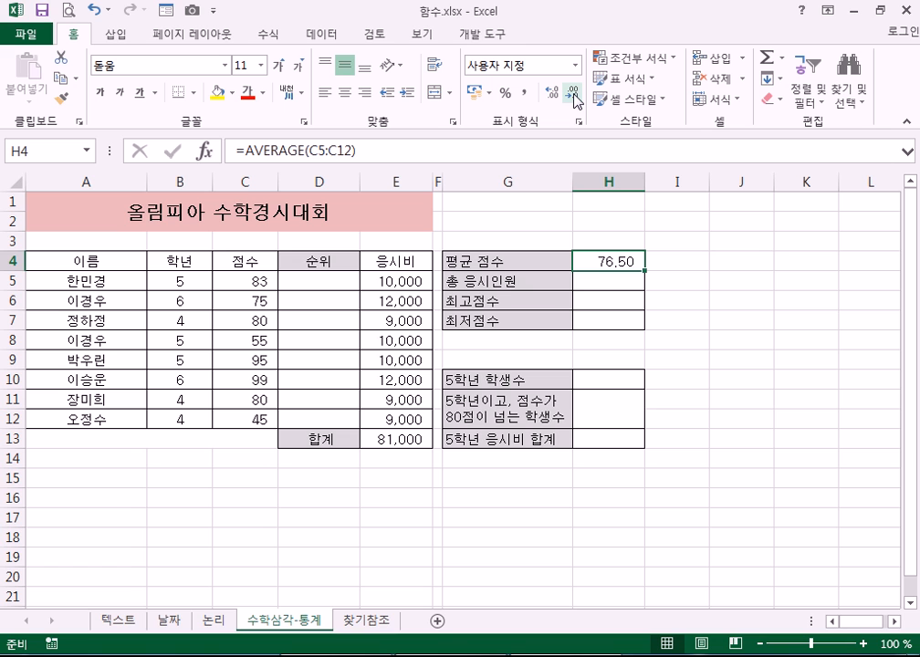
click(573, 92)
Reapply the comma style to H4, raise its decimals to three places, and reduce them to one
click(524, 93)
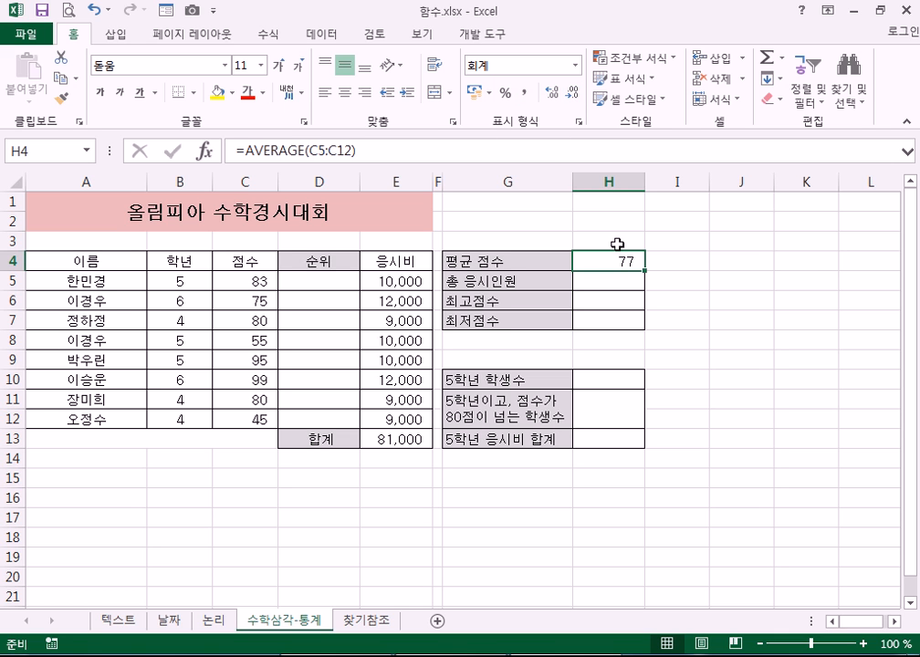
click(553, 93)
click(553, 92)
click(552, 92)
click(572, 93)
click(572, 93)
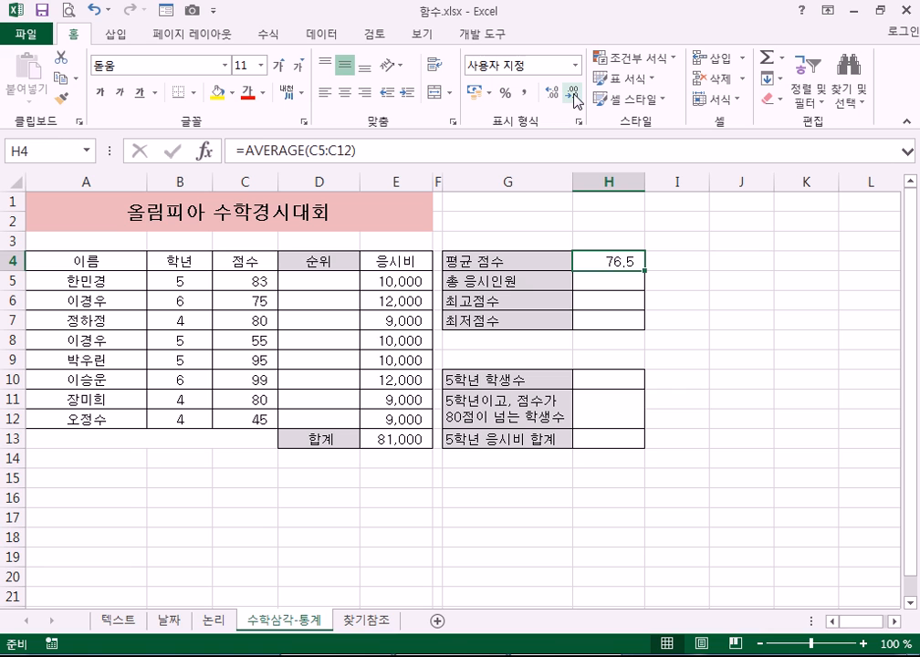
Add one more decimal place to the average score in H4, and undo that change
click(603, 290)
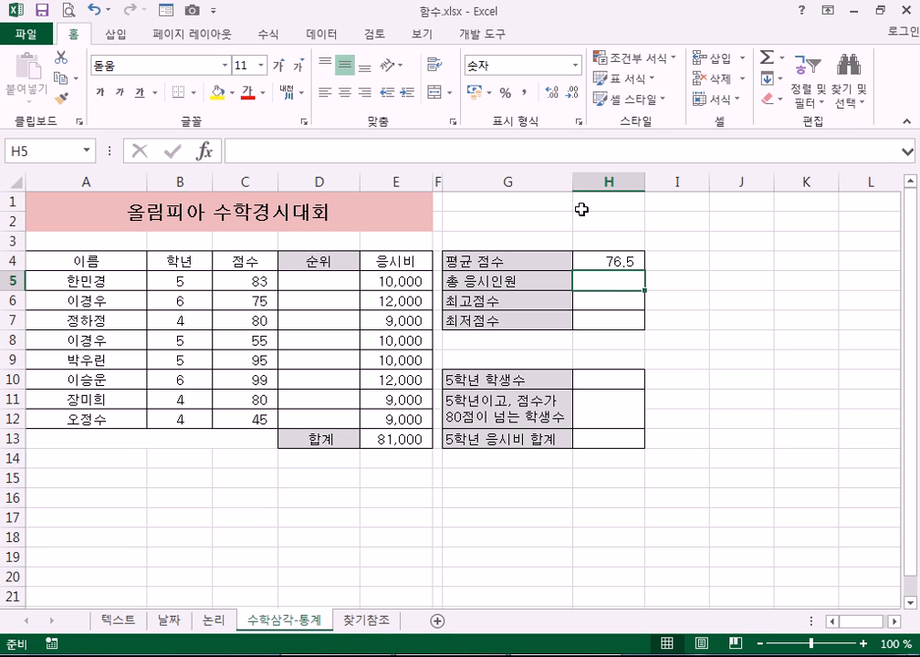
click(607, 261)
click(553, 94)
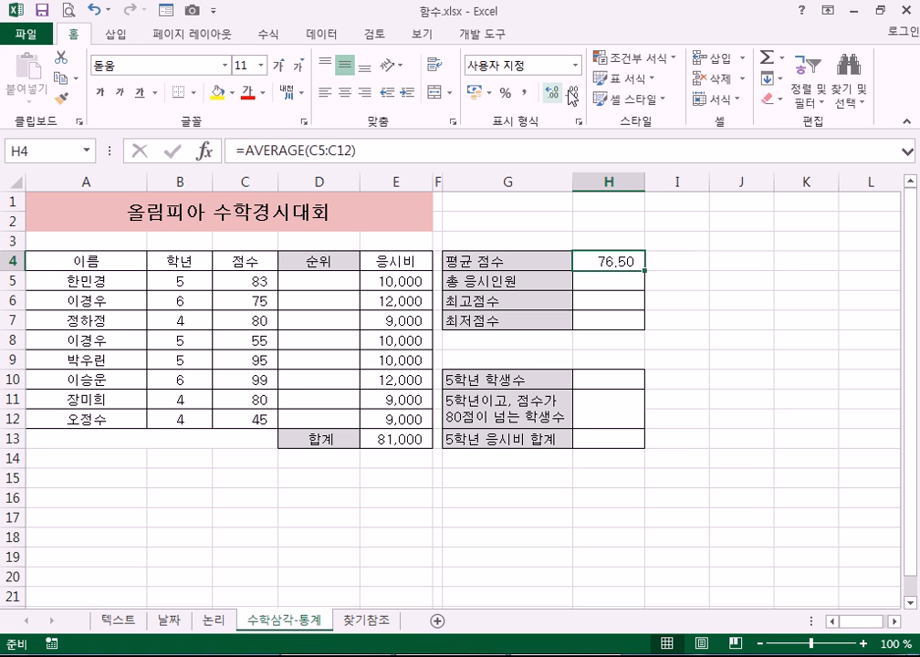
key(ctrl+z)
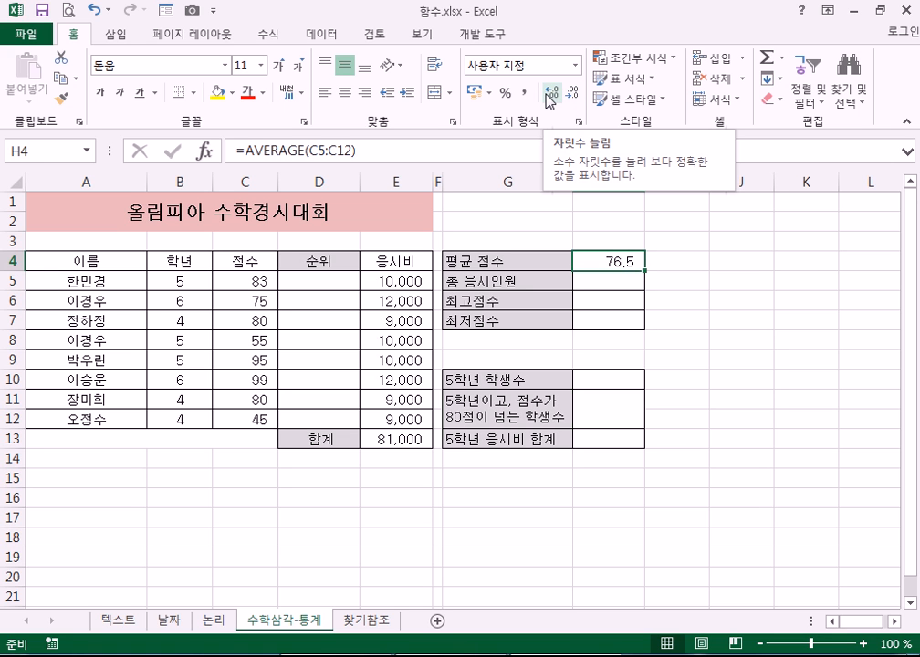
Set the number format of the 총 응시인원 cell H5 to 일반
click(597, 284)
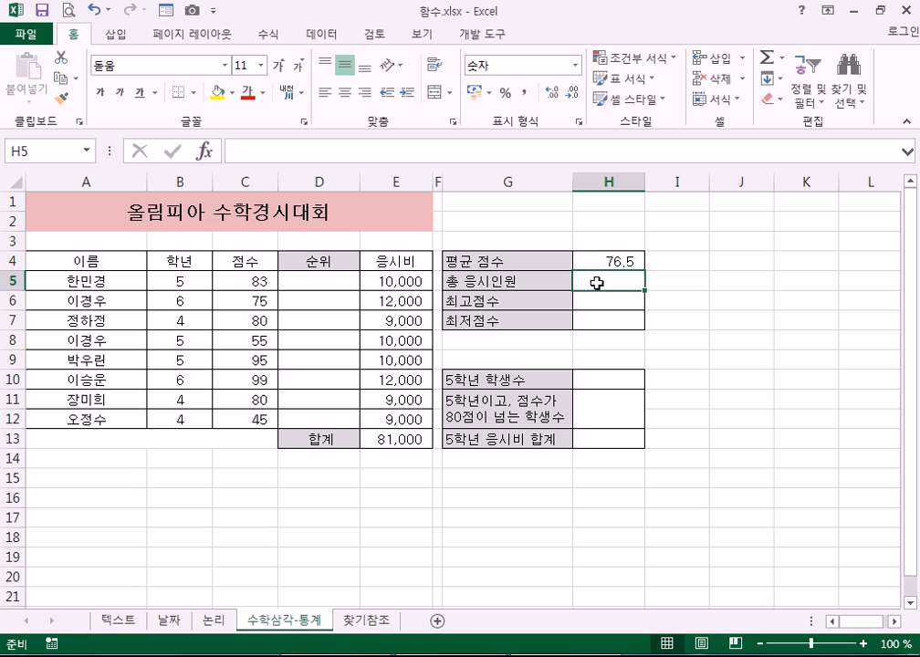
click(527, 93)
key(ctrl+1)
key(Up)
key(Up)
key(Up)
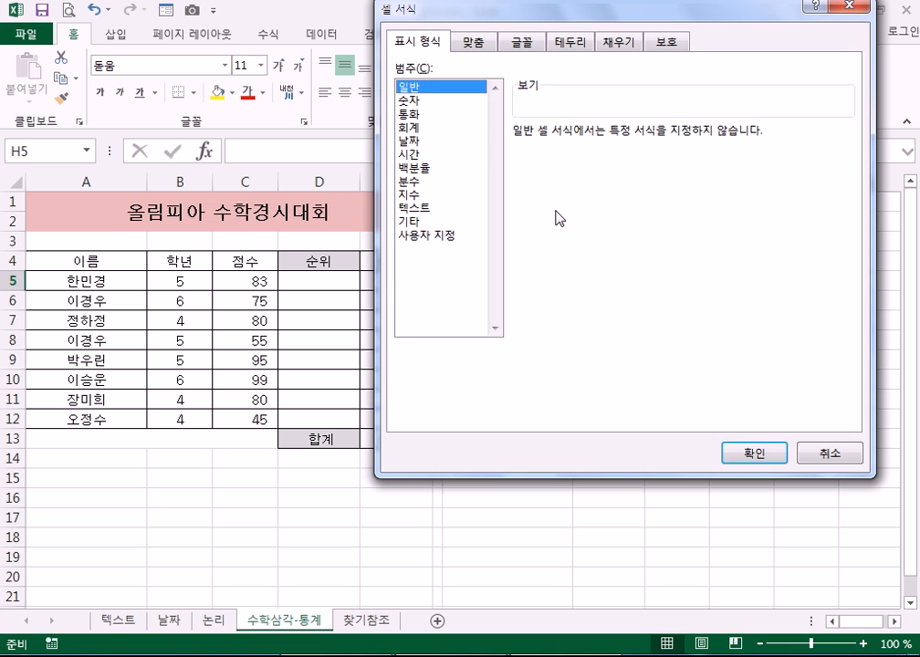
click(765, 458)
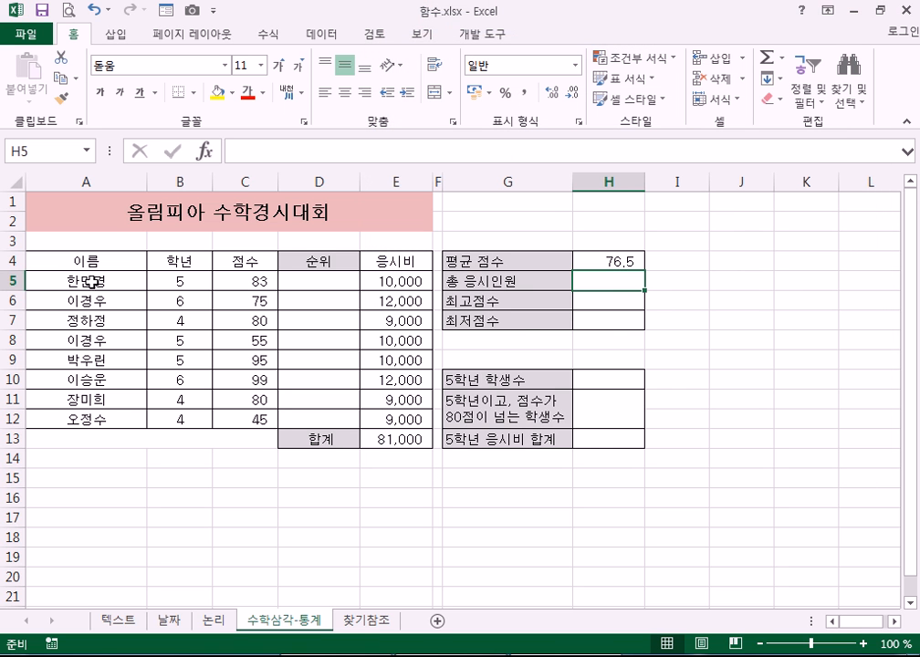
Compare the entry counts of the 이름, 학년, 점수 and 응시비 columns across rows 5 to 12
drag(98, 281, 99, 421)
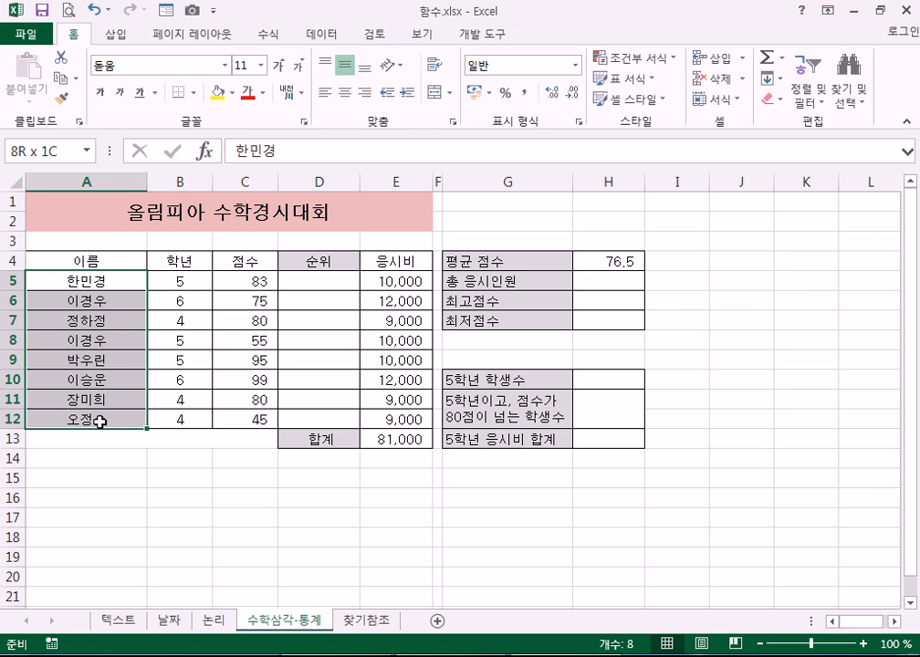
drag(99, 421, 98, 421)
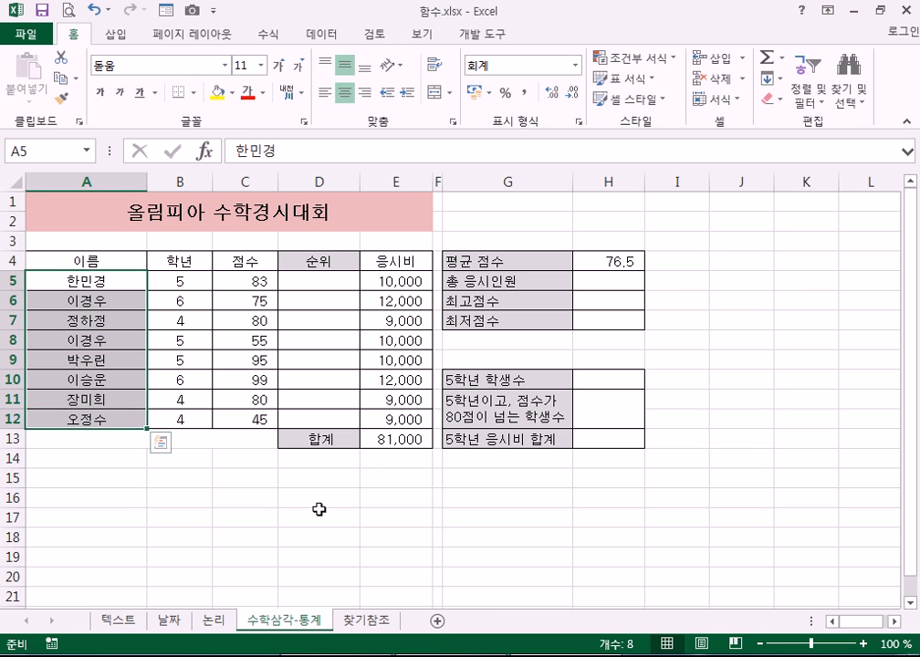
drag(101, 280, 98, 419)
drag(181, 281, 182, 419)
drag(233, 289, 243, 422)
drag(394, 280, 390, 417)
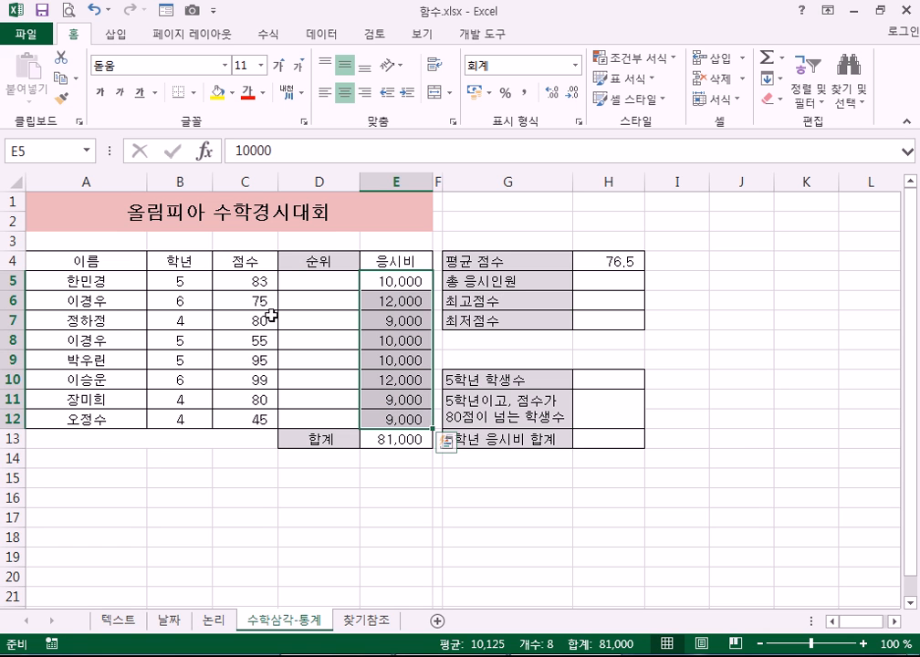
drag(228, 279, 250, 422)
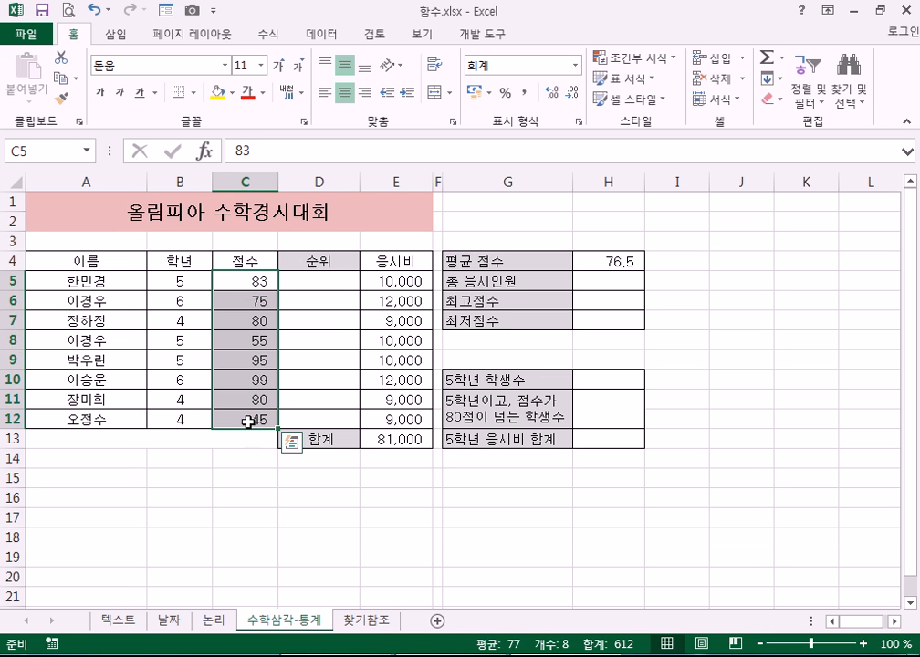
drag(183, 281, 181, 419)
click(127, 290)
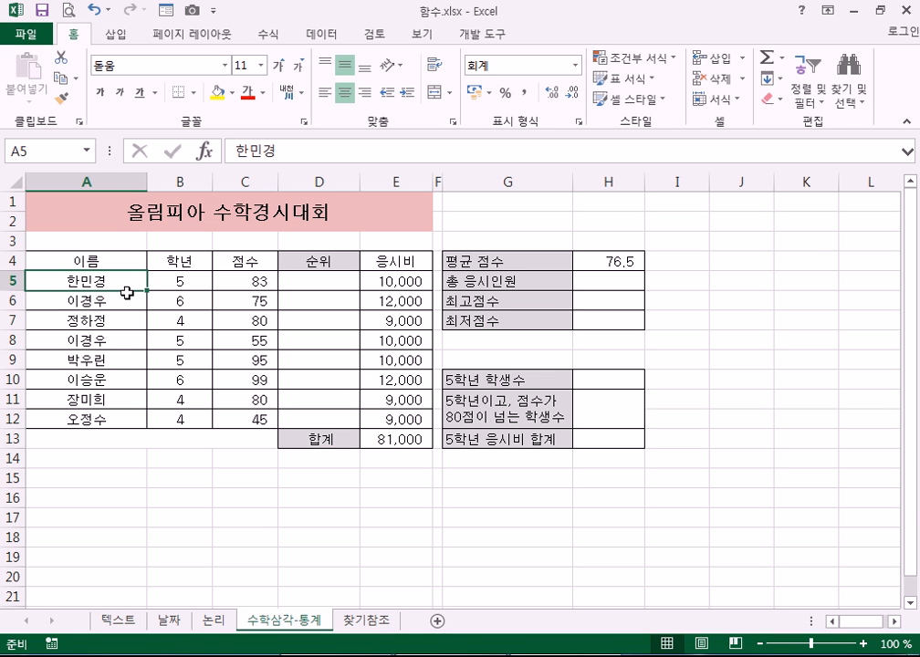
click(610, 285)
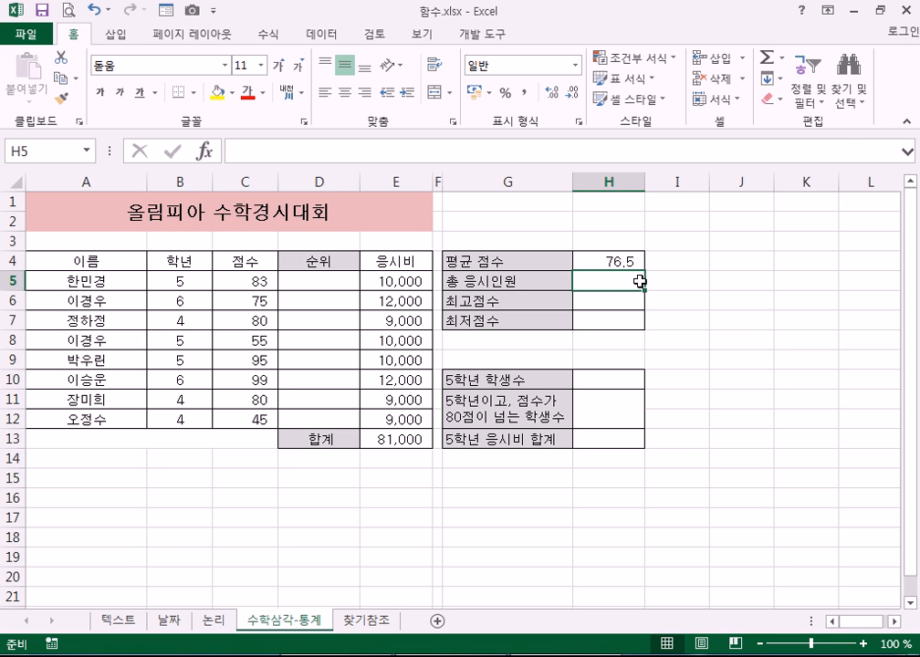
click(783, 66)
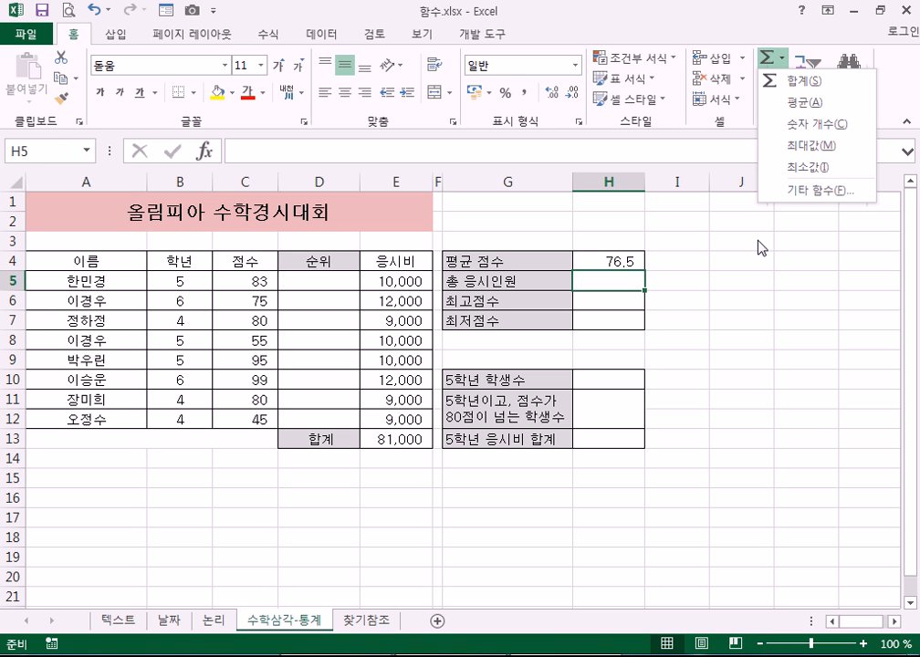
click(817, 193)
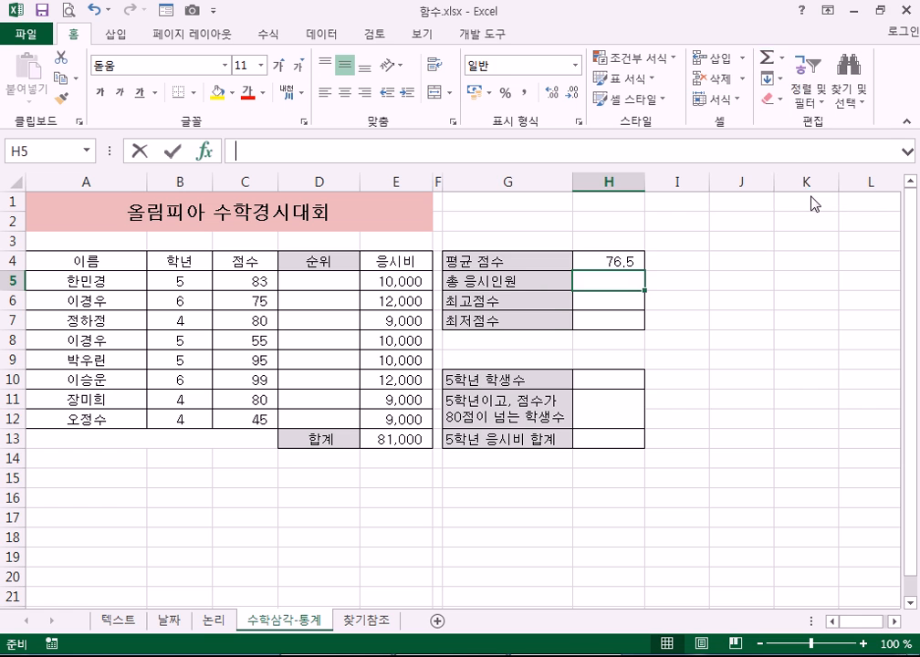
click(767, 401)
Try counting the names in A5:A12 with COUNTA in the 총 응시인원 cell H5, and clear the cell again
click(272, 36)
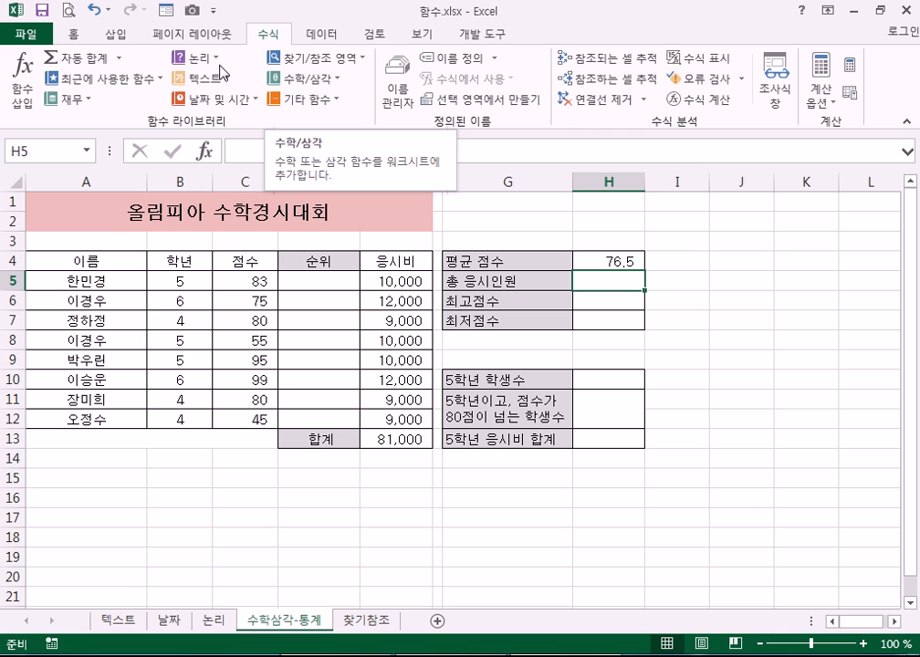
click(313, 101)
mouse_move(323, 128)
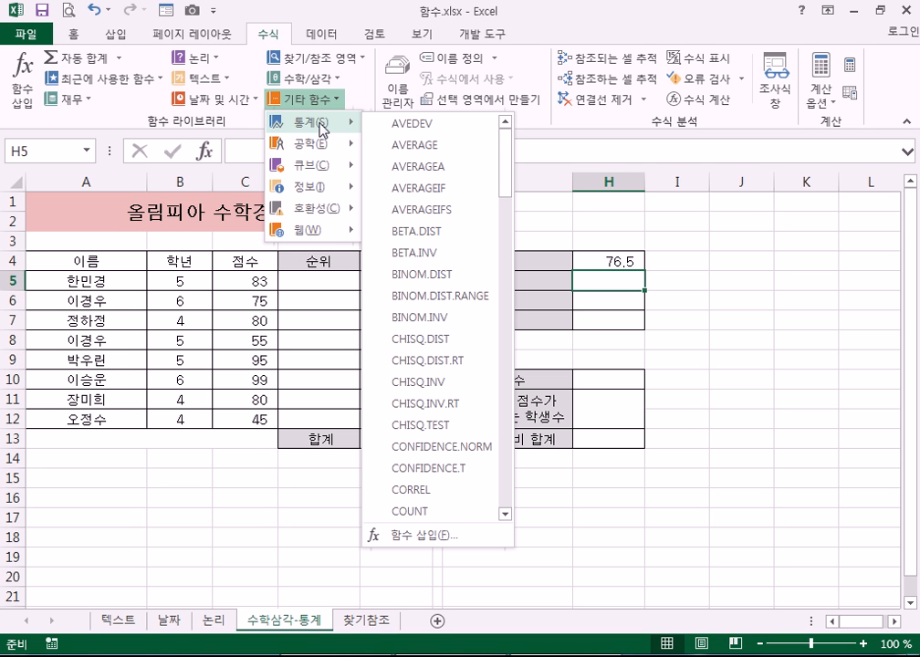
mouse_move(503, 174)
mouse_down()
mouse_move(489, 348)
mouse_move(510, 163)
mouse_up()
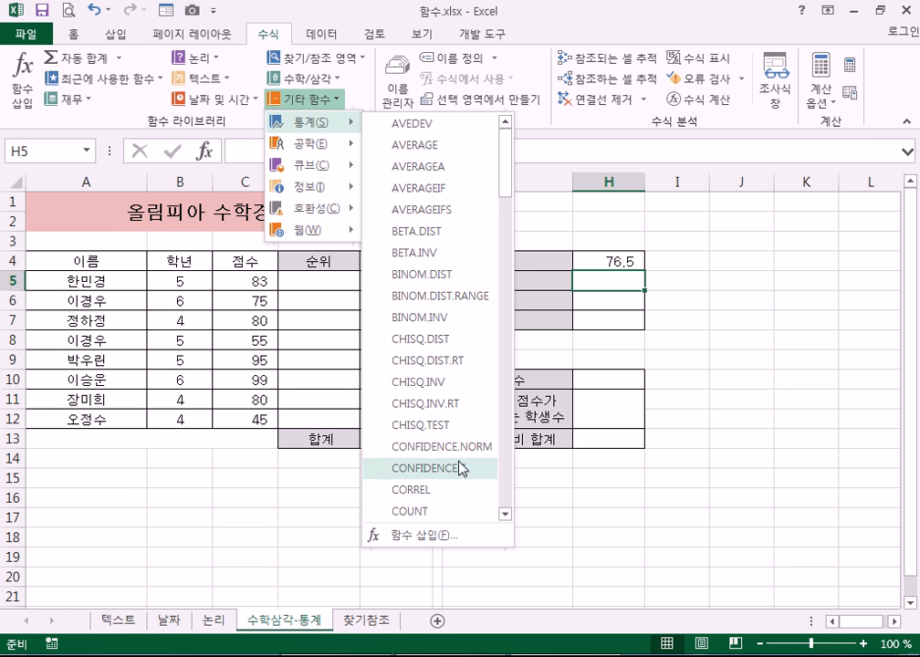
scroll(507, 224, down, 3)
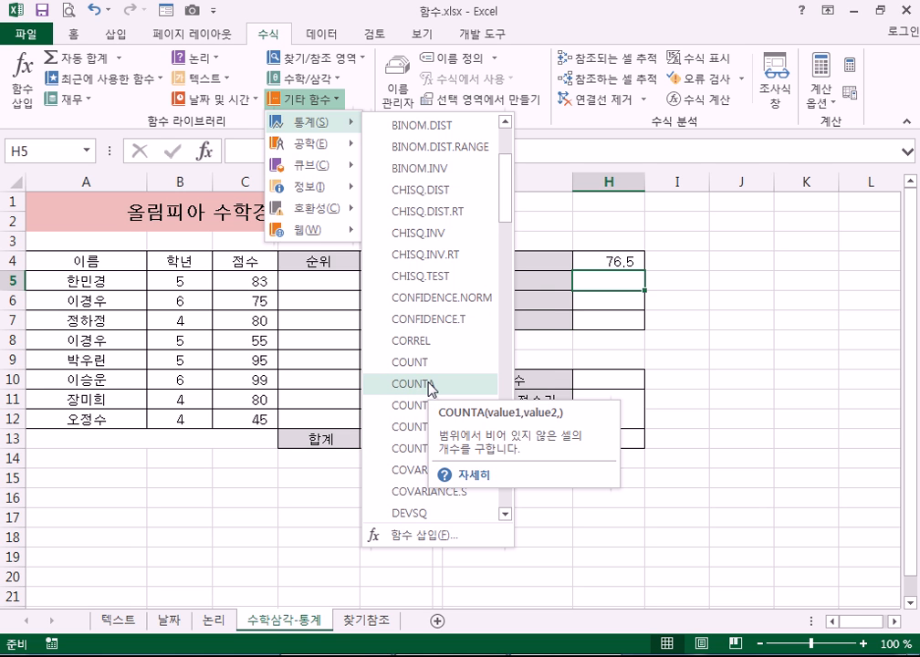
click(429, 385)
drag(545, 78, 636, 83)
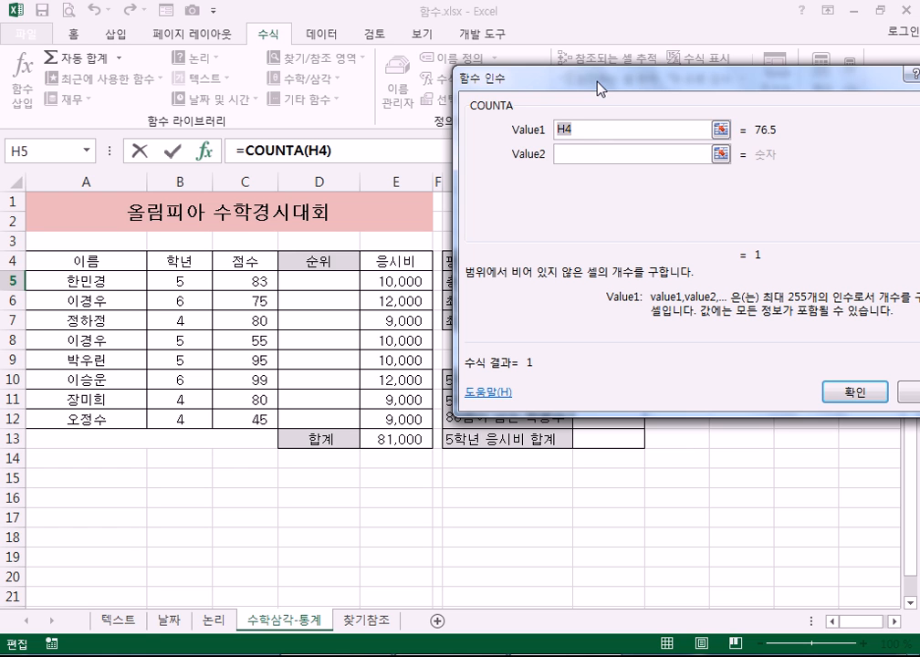
drag(600, 91, 626, 318)
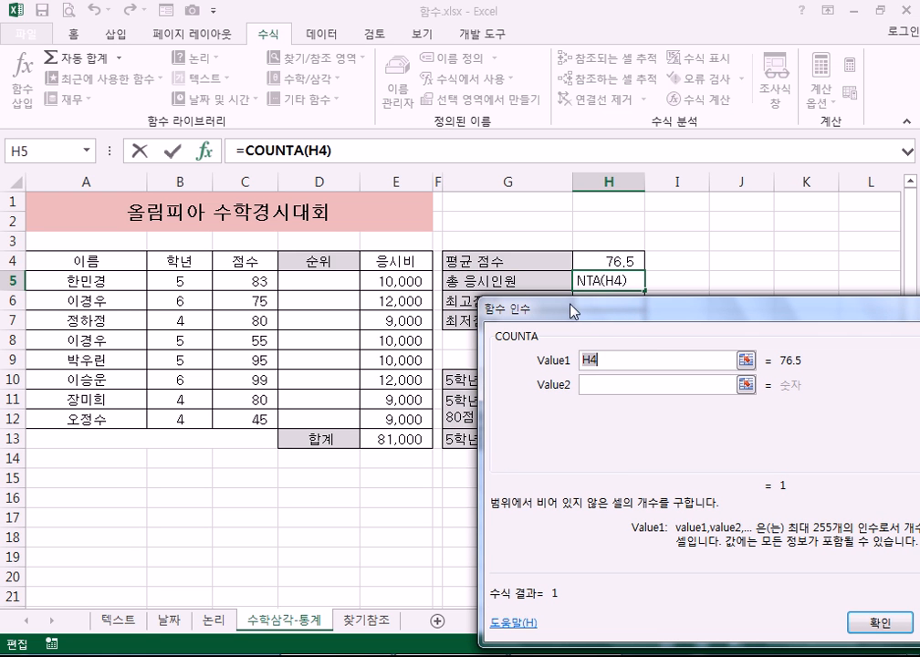
click(613, 355)
drag(92, 280, 94, 419)
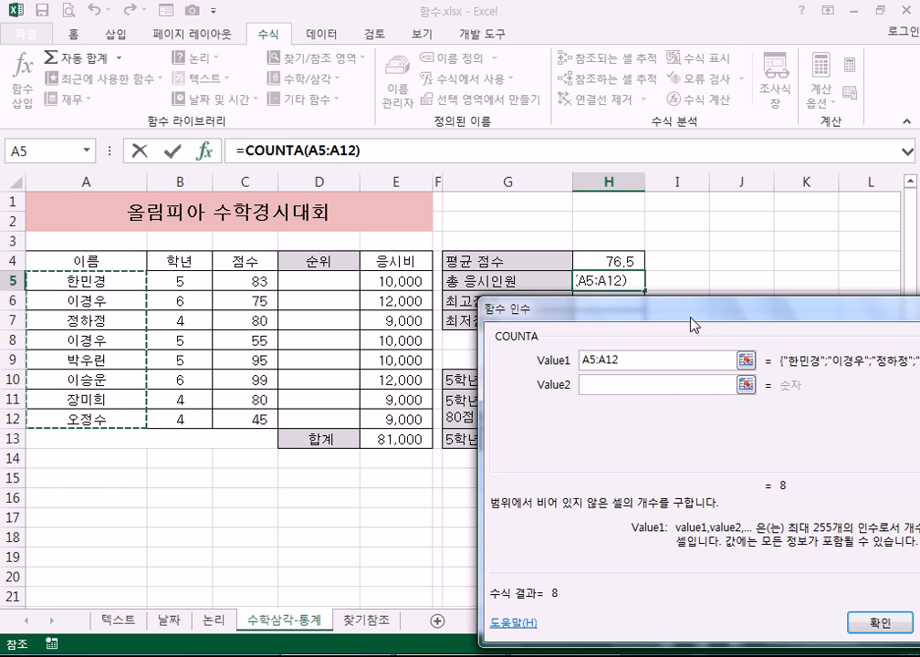
drag(688, 309, 703, 122)
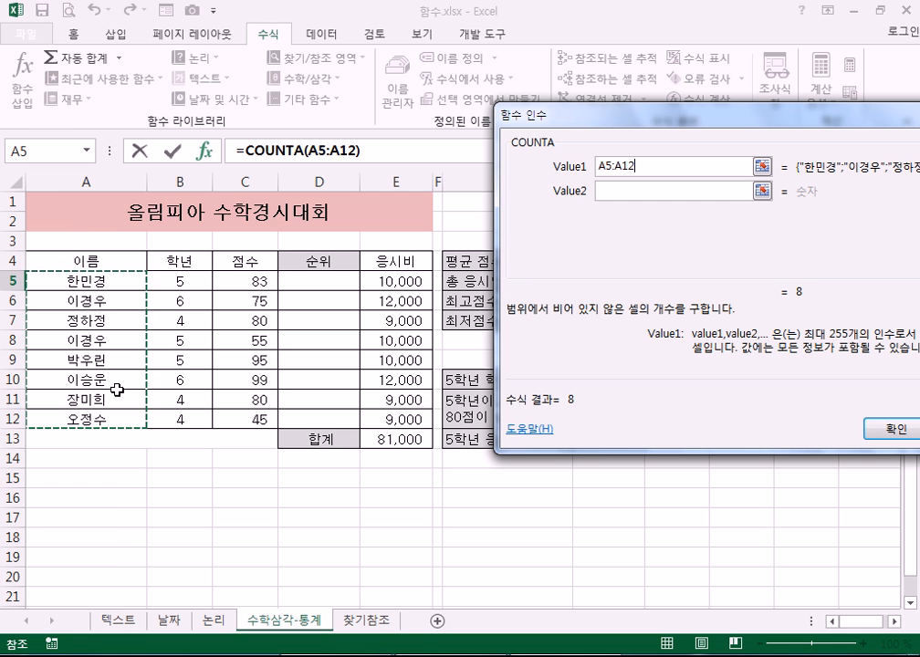
click(876, 429)
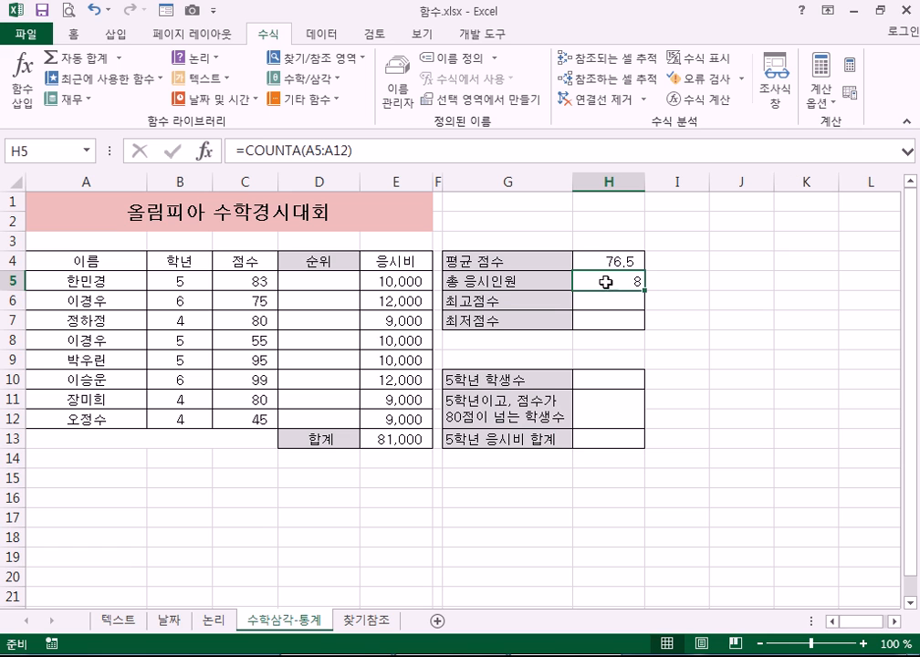
key(Delete)
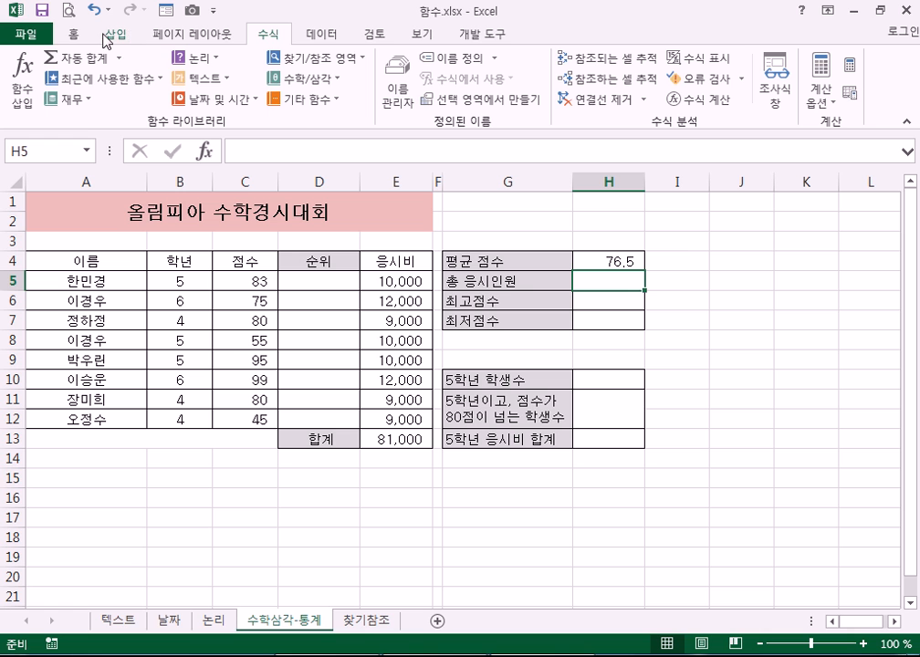
click(72, 35)
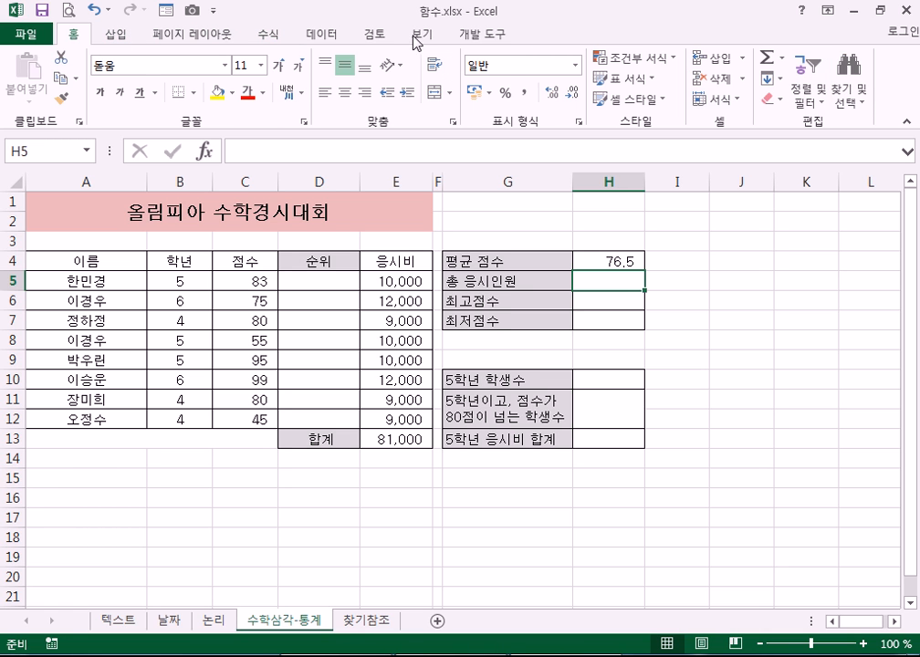
click(267, 35)
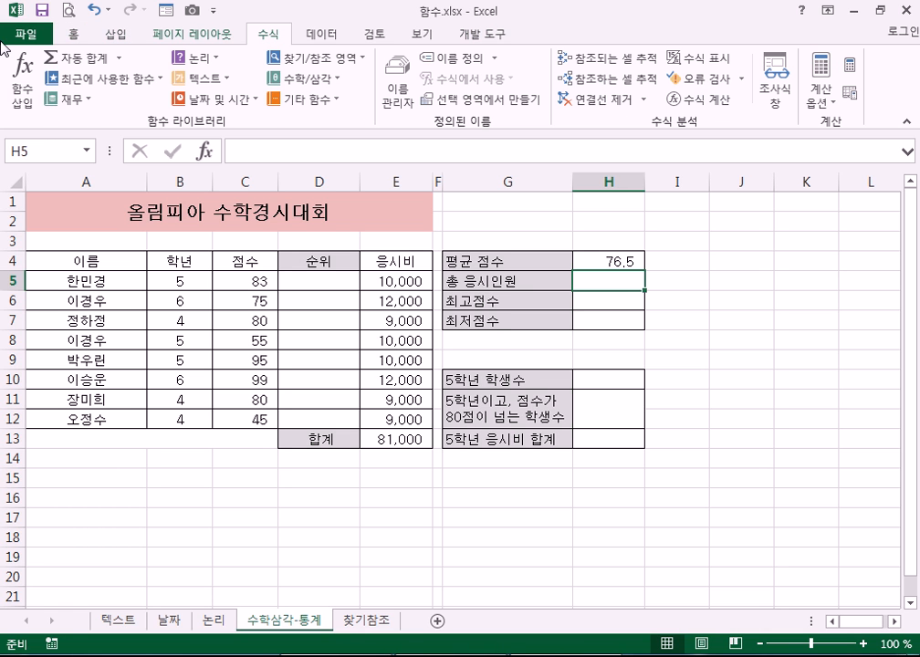
click(118, 59)
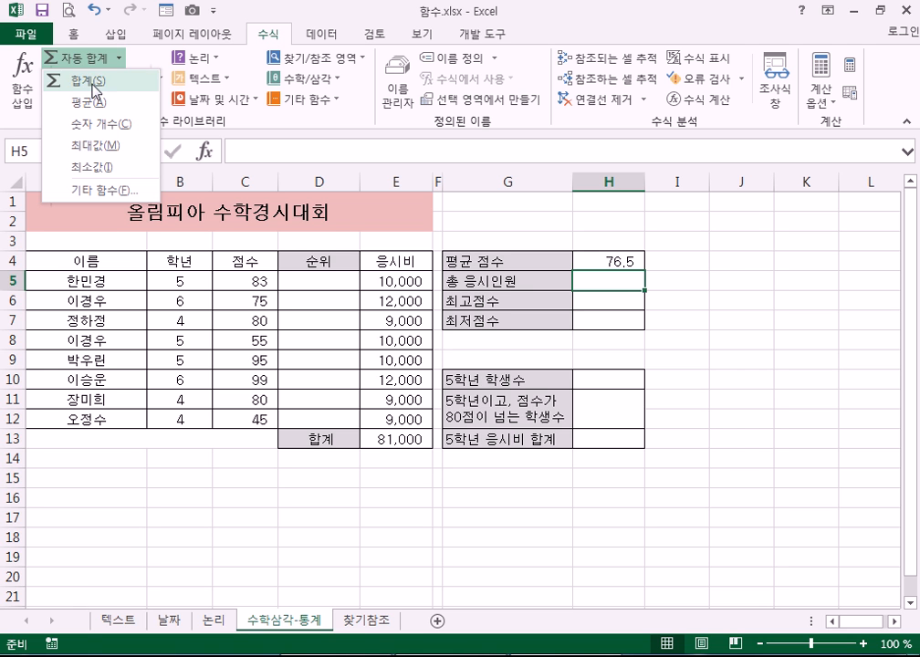
click(102, 191)
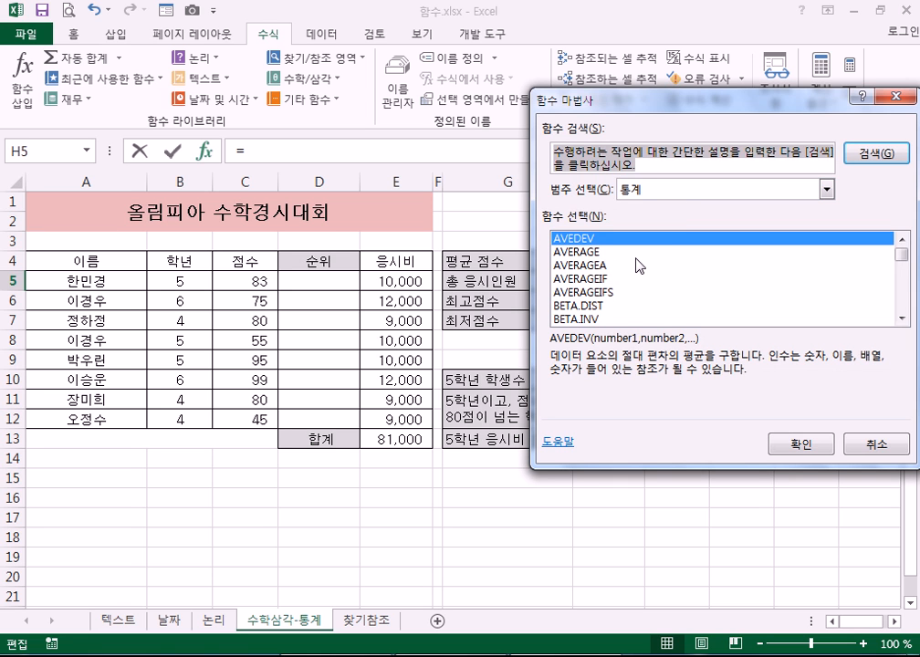
scroll(628, 274, down, 8)
scroll(625, 290, down, 7)
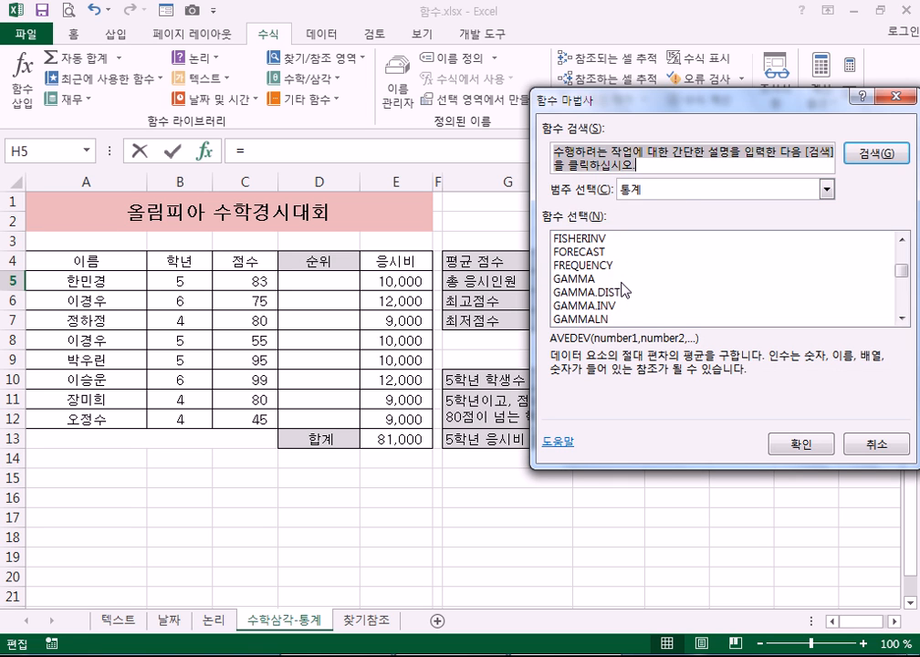
scroll(628, 285, up, 4)
scroll(627, 287, up, 6)
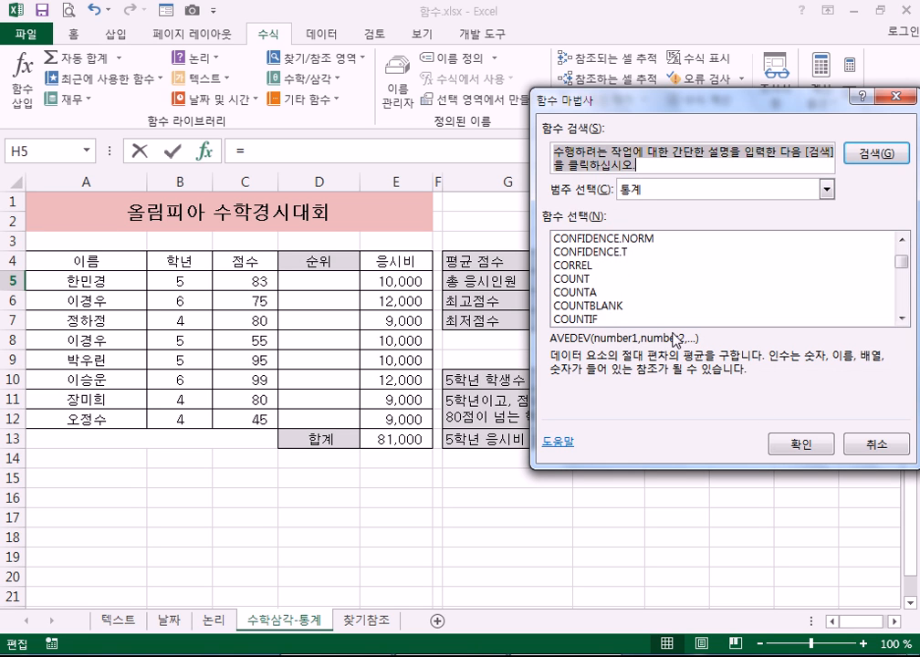
click(873, 449)
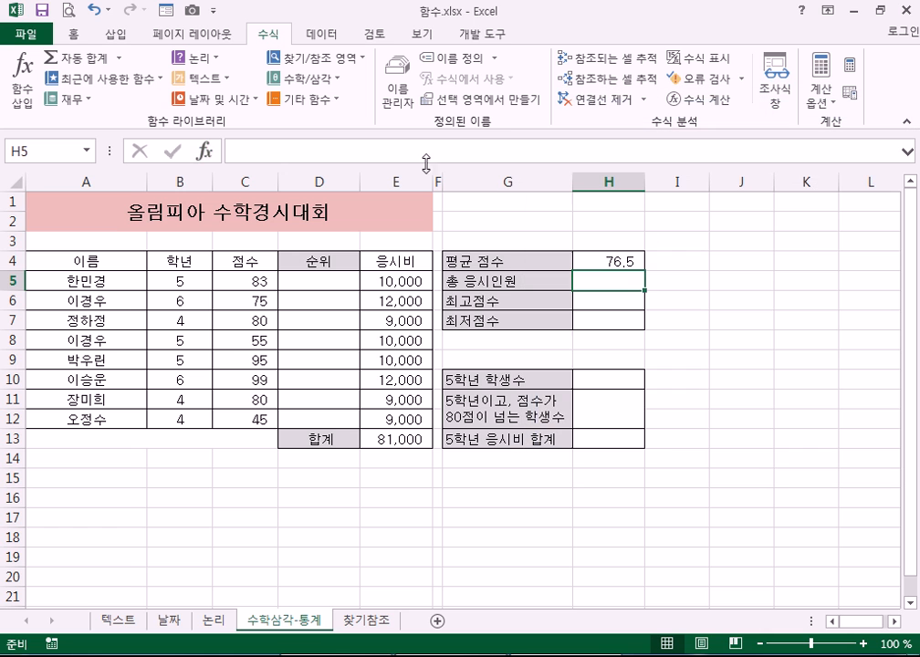
Insert the statistical function COUNTA in the 총 응시인원 cell H5 with the name range A5:A12 as its argument
click(333, 98)
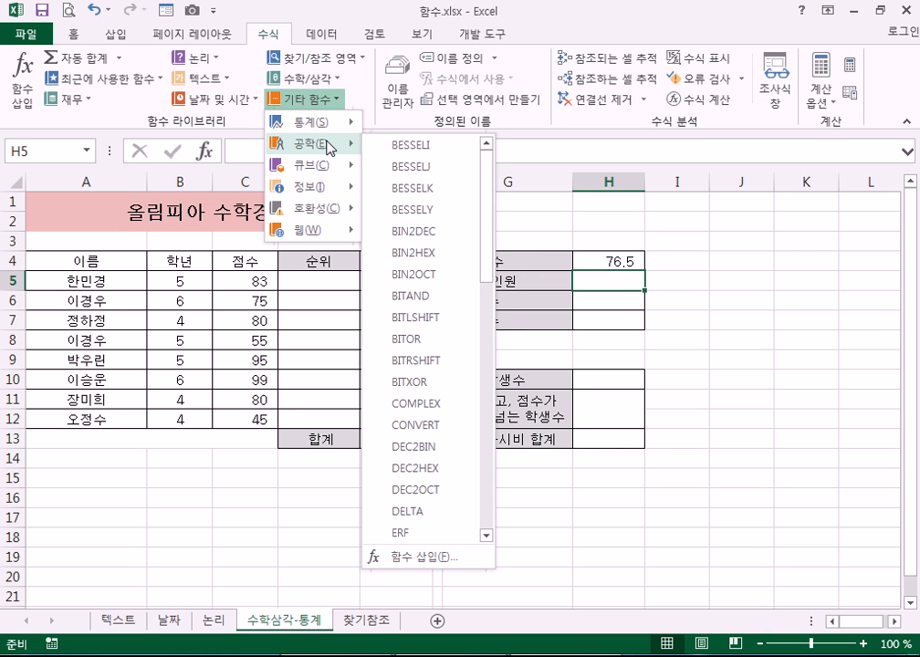
mouse_move(333, 131)
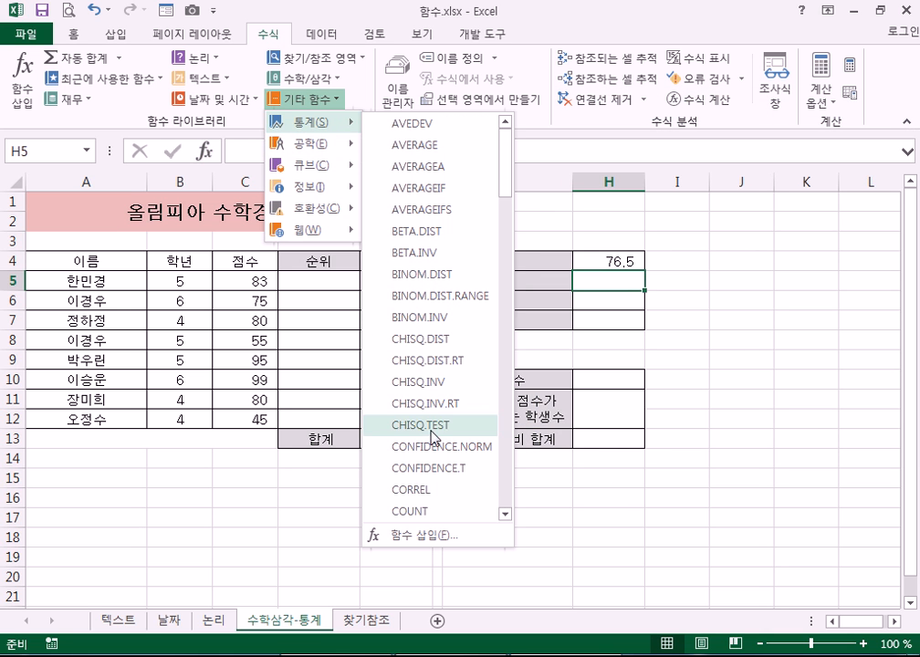
scroll(415, 474, down, 2)
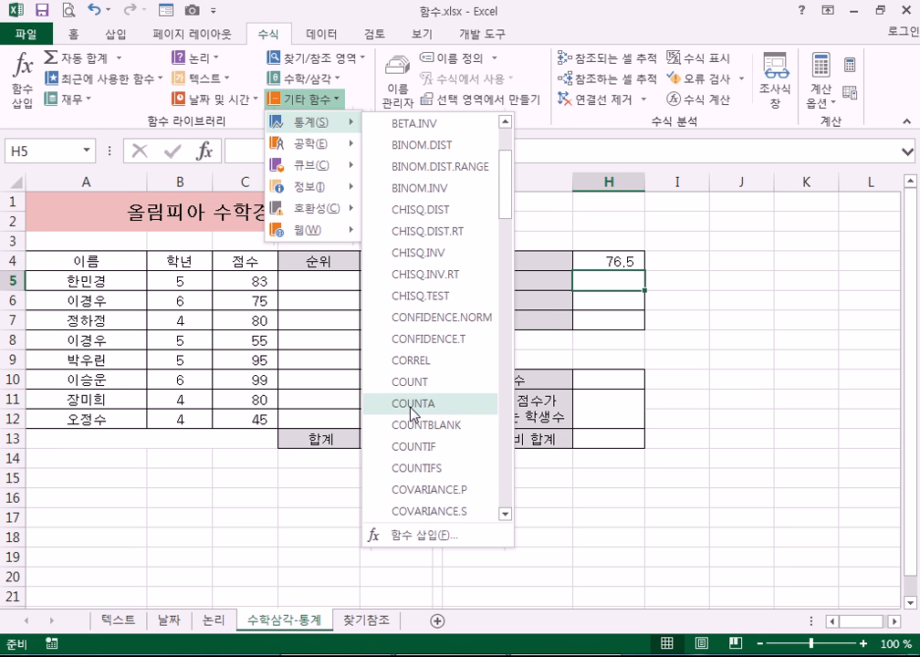
click(412, 408)
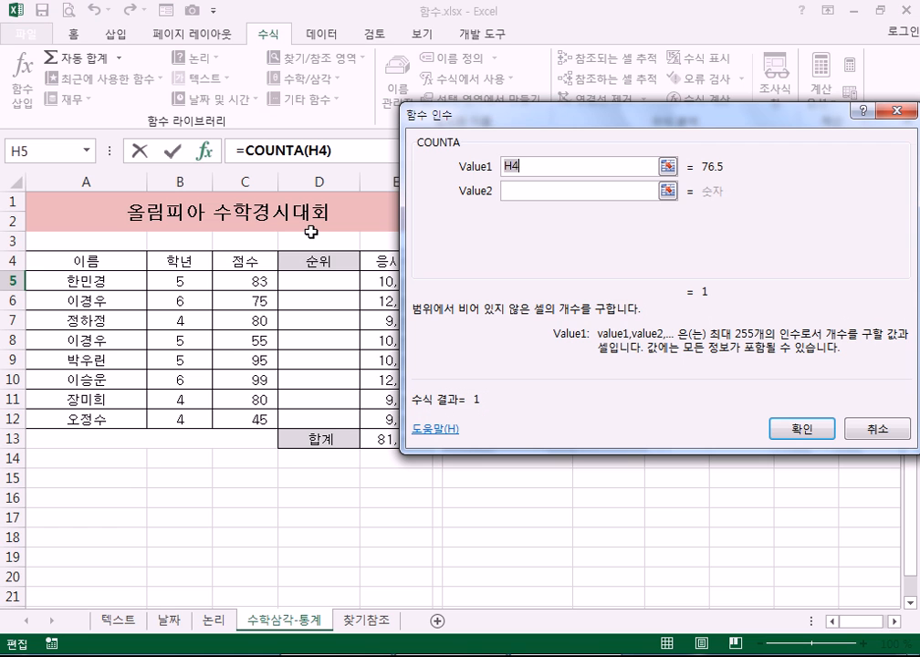
drag(134, 283, 134, 420)
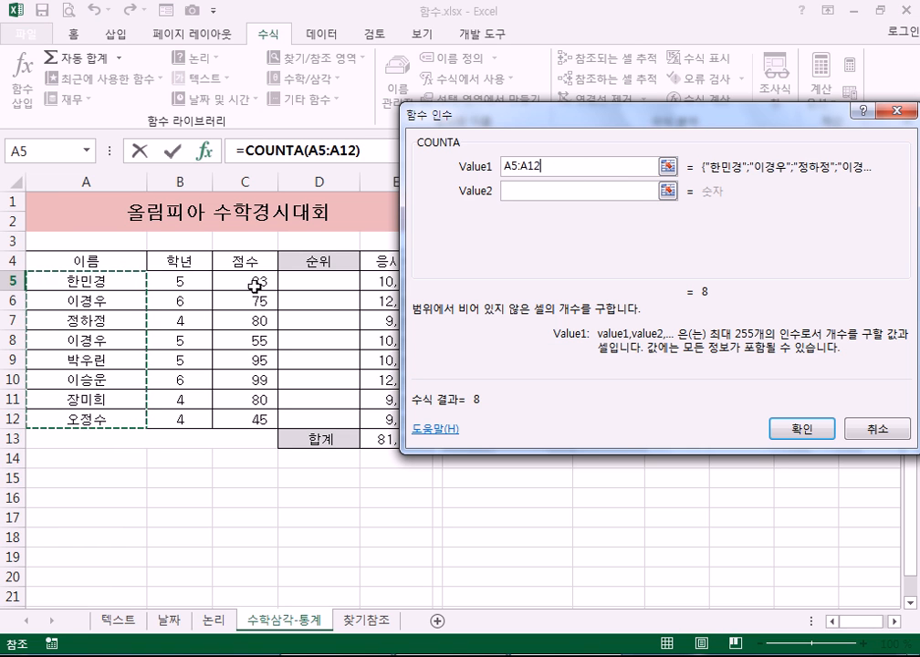
drag(573, 166, 474, 159)
click(547, 190)
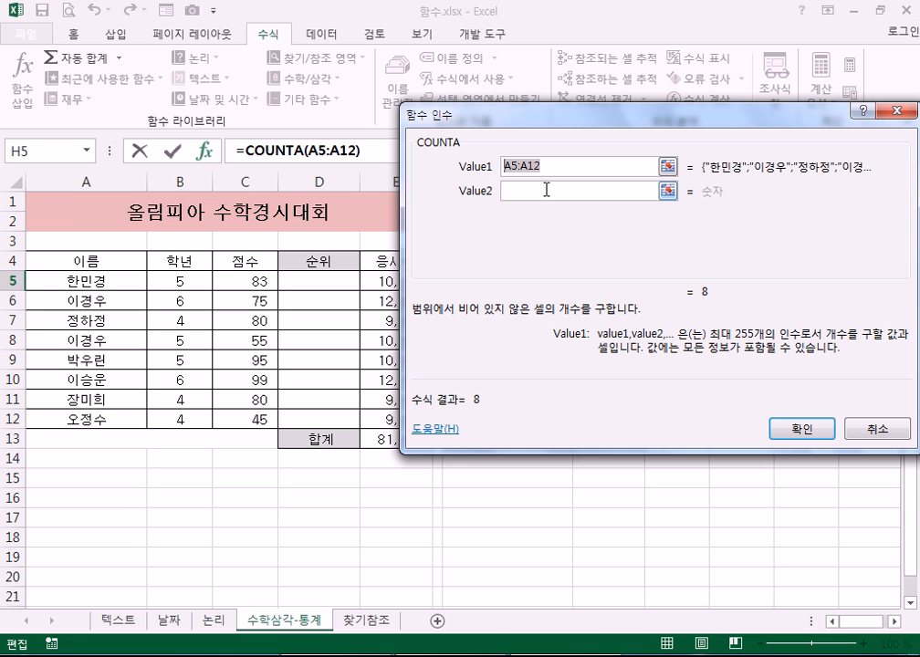
drag(86, 281, 95, 418)
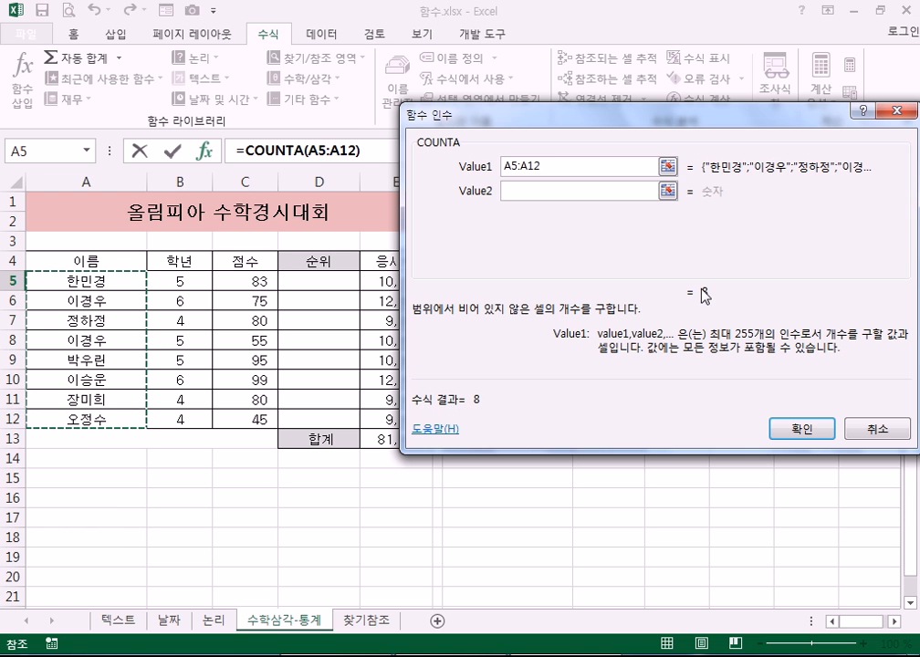
click(780, 428)
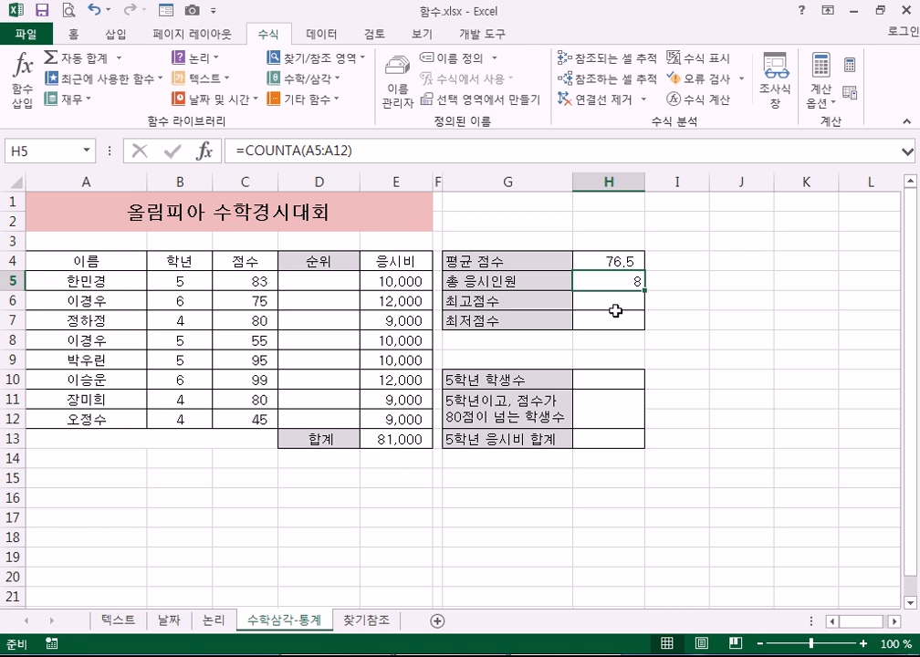
click(613, 309)
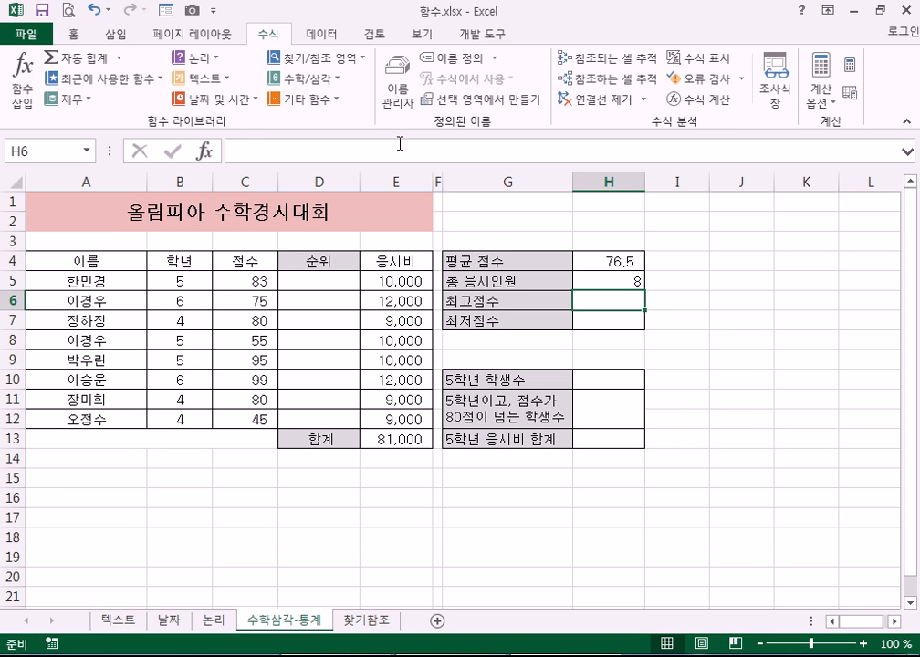
click(119, 58)
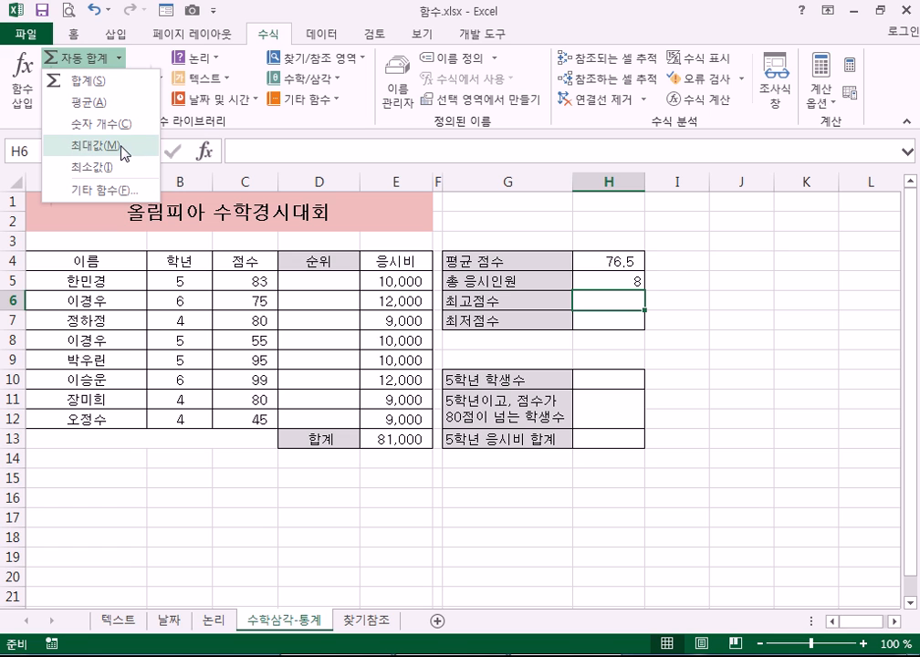
click(121, 60)
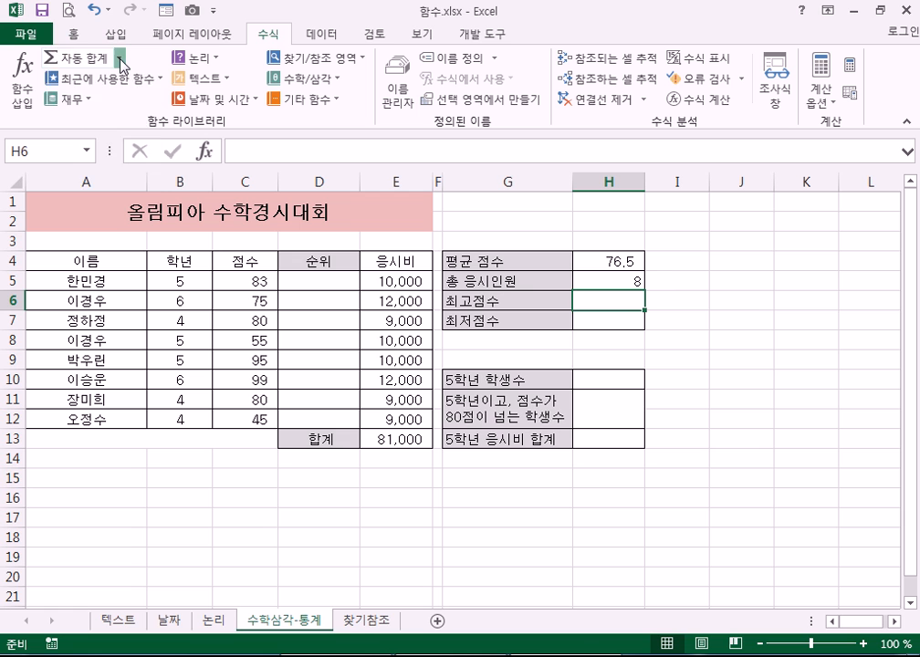
click(121, 60)
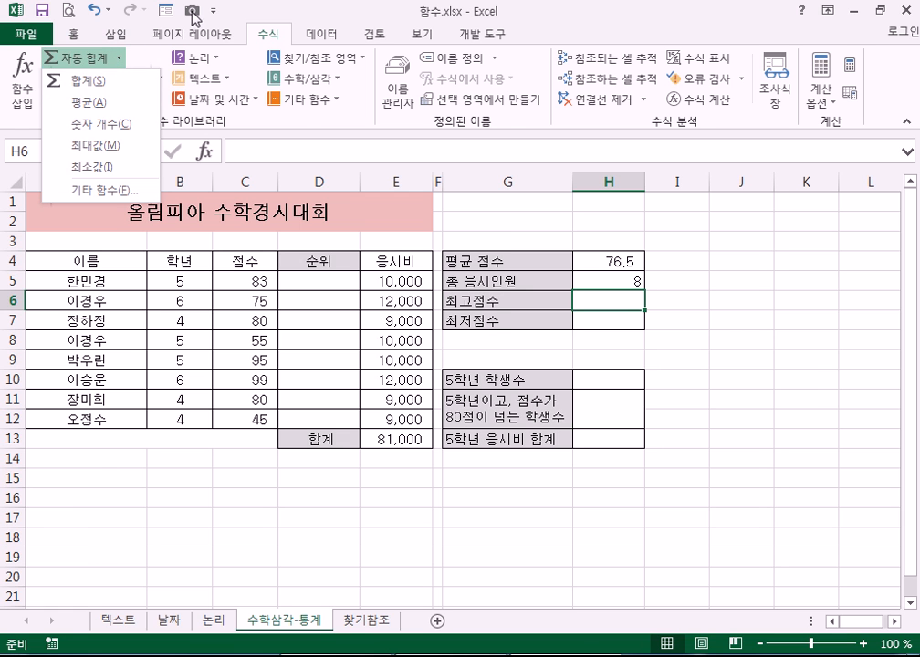
click(78, 36)
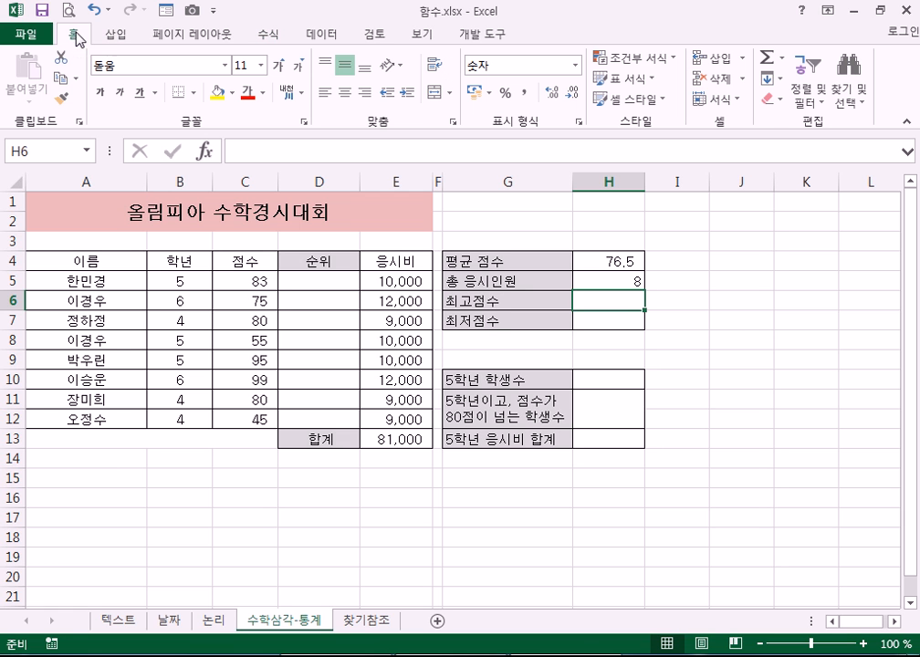
click(783, 62)
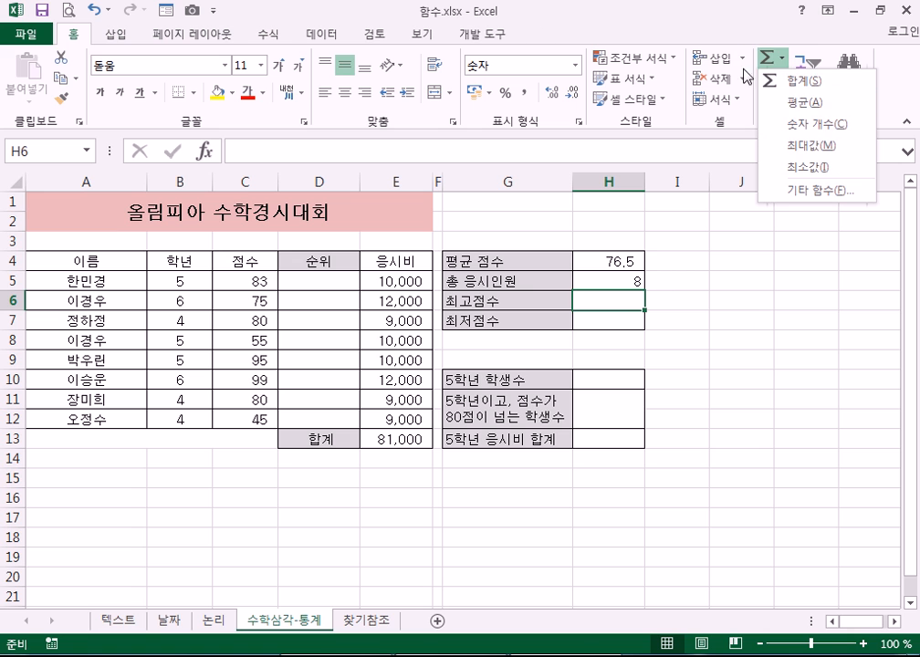
click(280, 36)
click(280, 37)
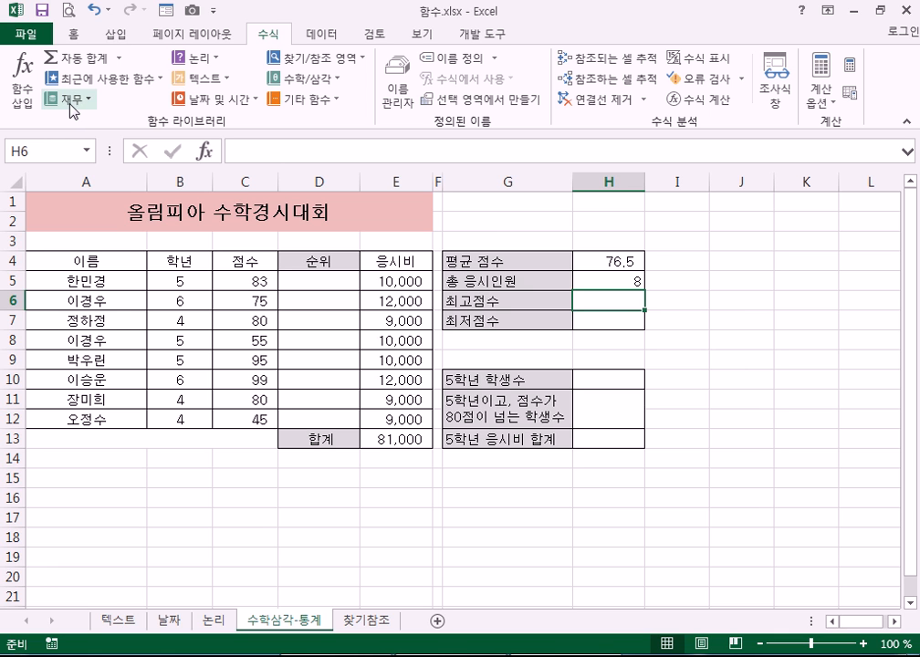
click(119, 58)
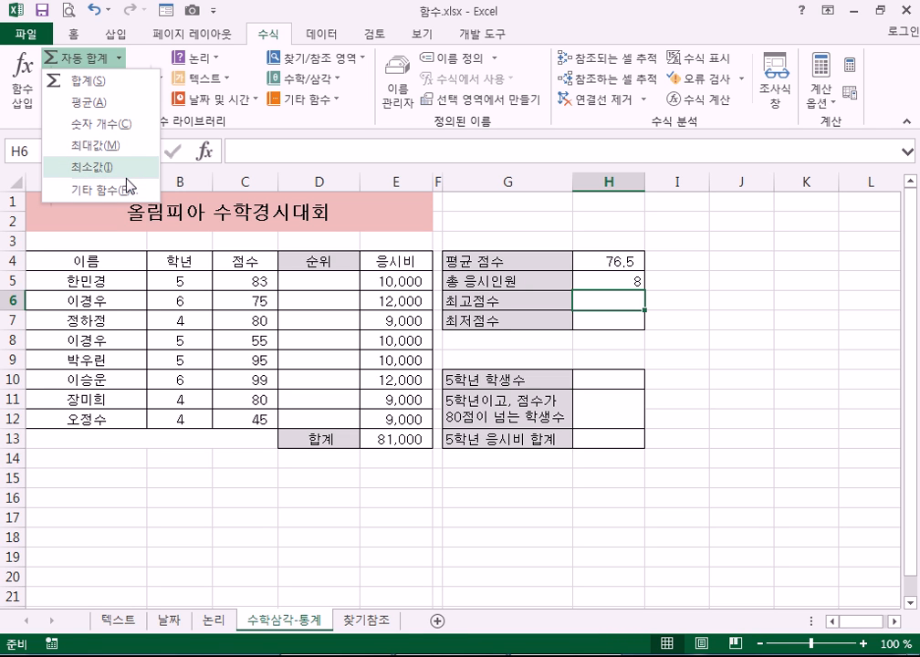
click(95, 47)
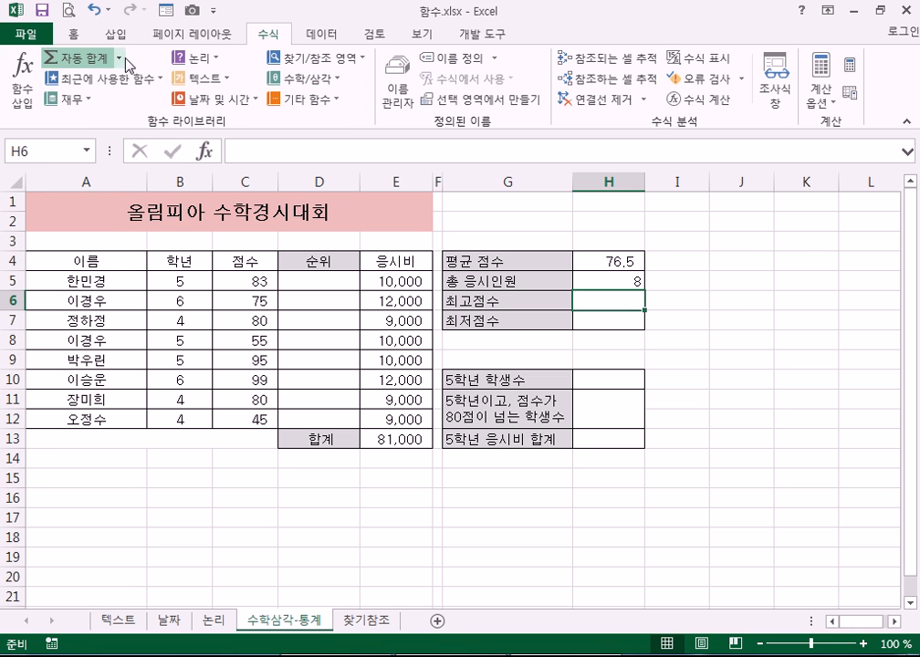
click(82, 100)
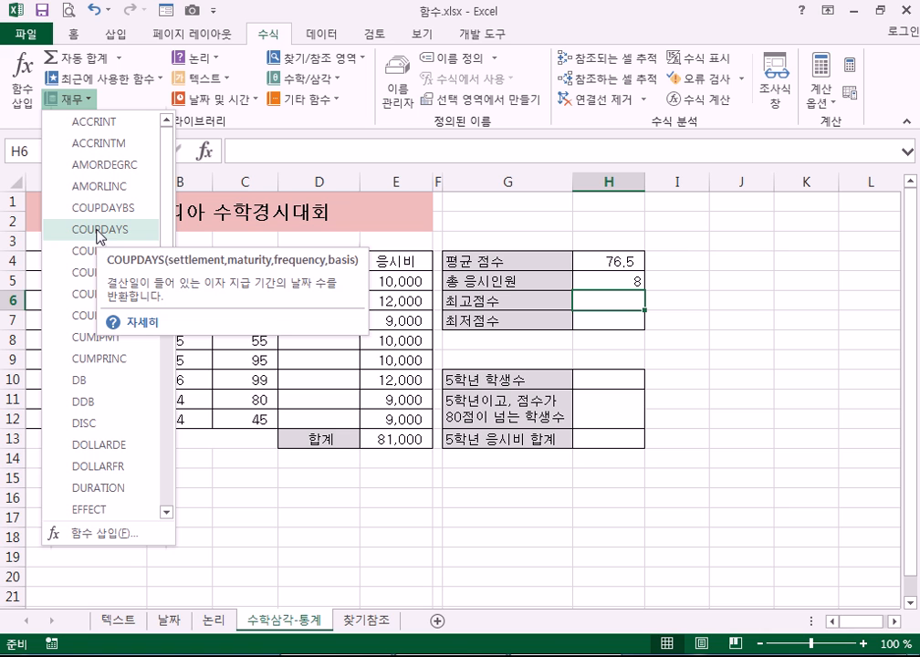
Try finding the maximum of the scores C5:C12 with MAX in the 최고점수 cell H6, and clear the cell again
click(124, 66)
click(121, 60)
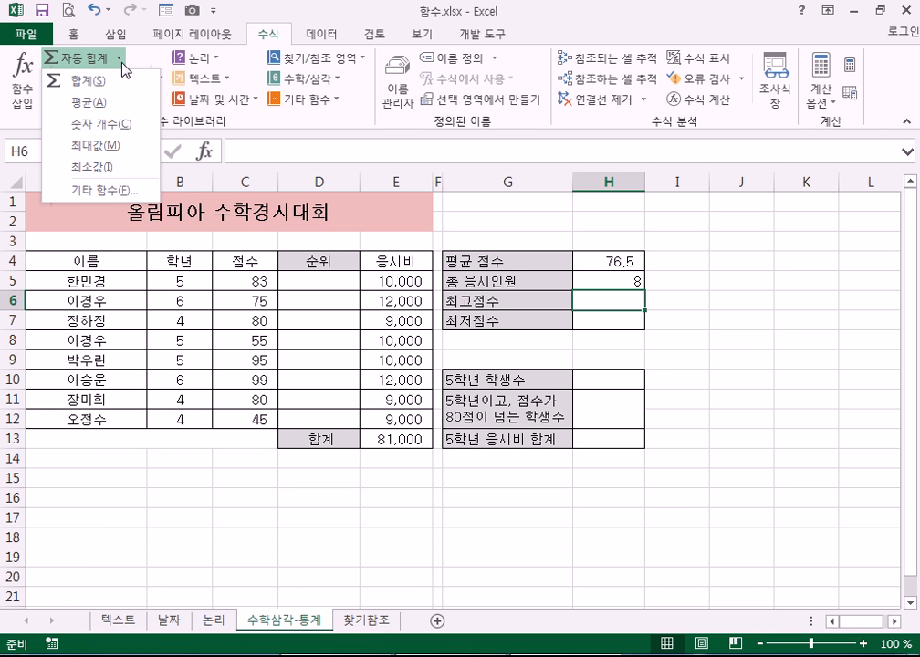
click(107, 146)
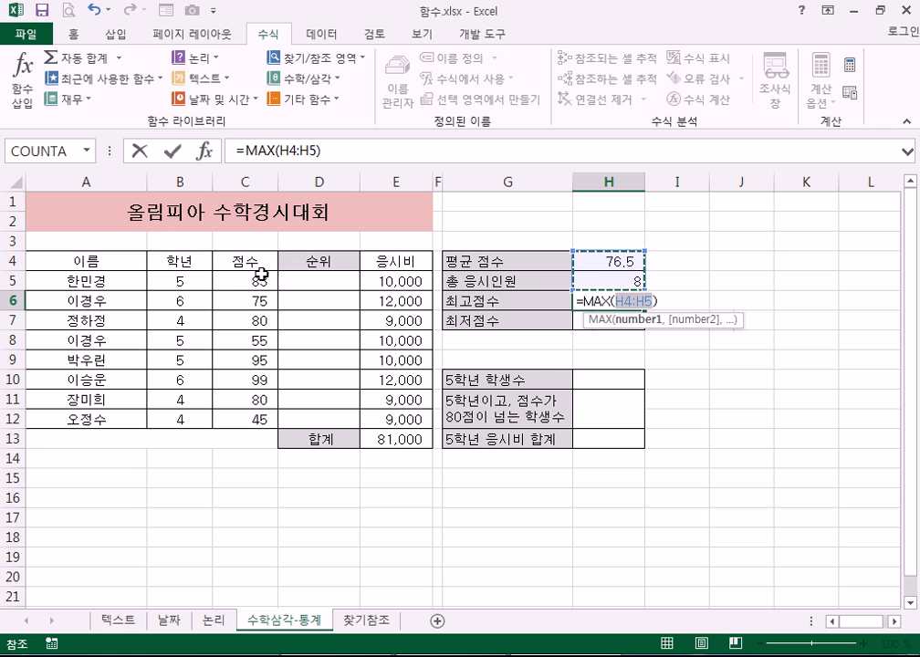
drag(239, 280, 244, 415)
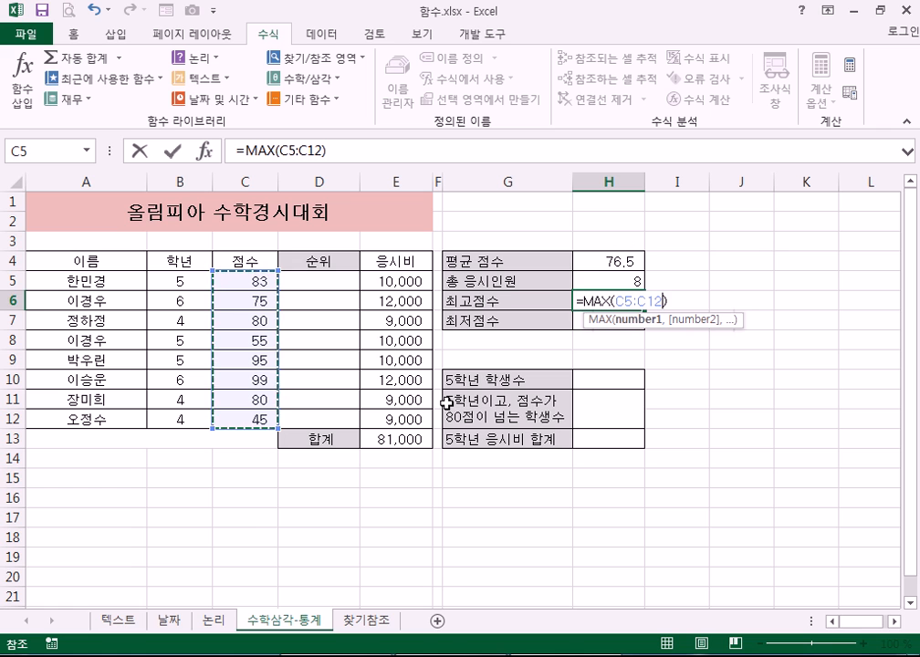
key(Return)
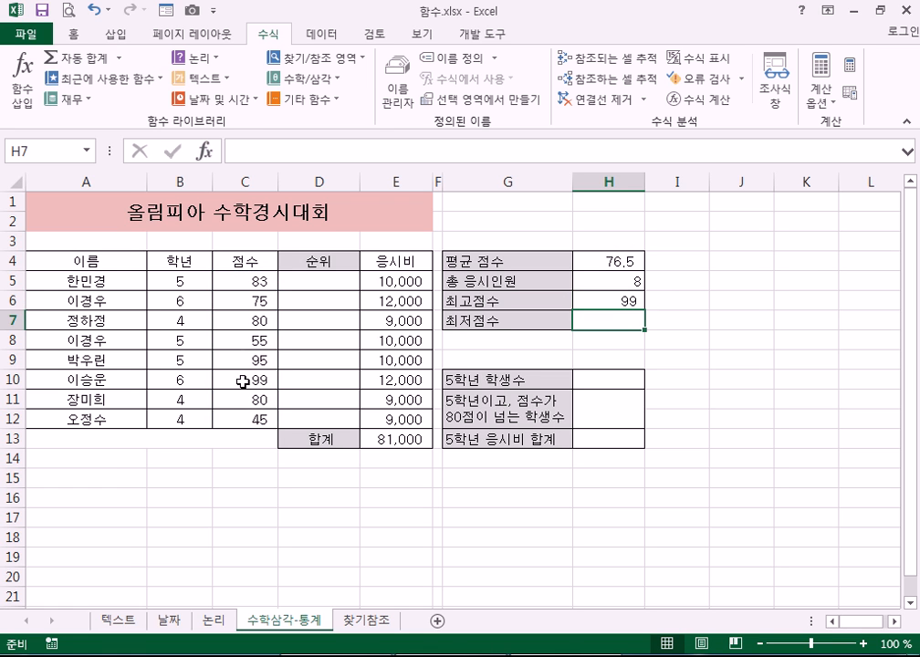
click(617, 296)
key(Delete)
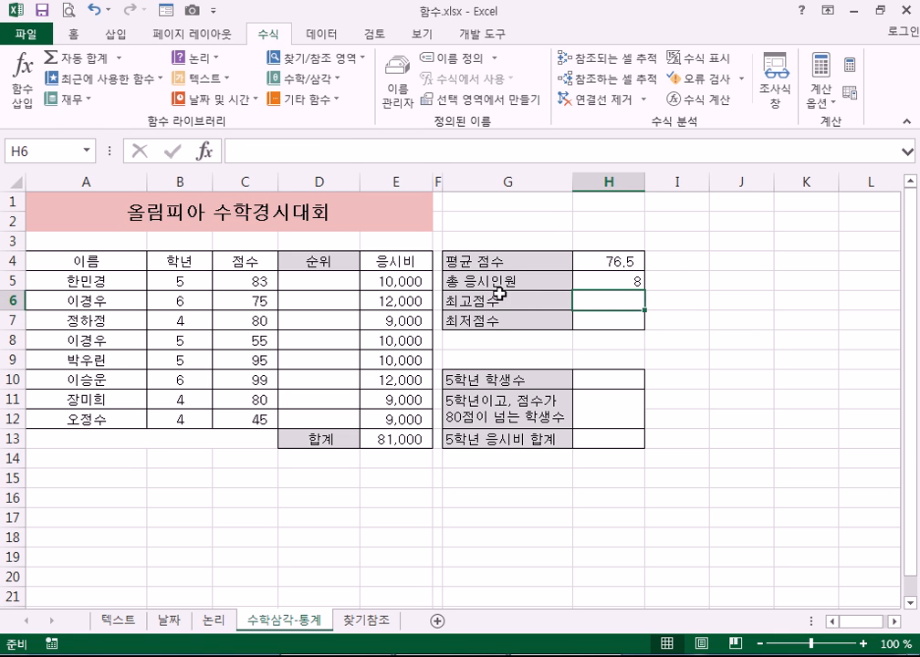
Calculate the highest score in the 최고점수 cell H6 with the MAX function over the score range C5:C12
click(121, 60)
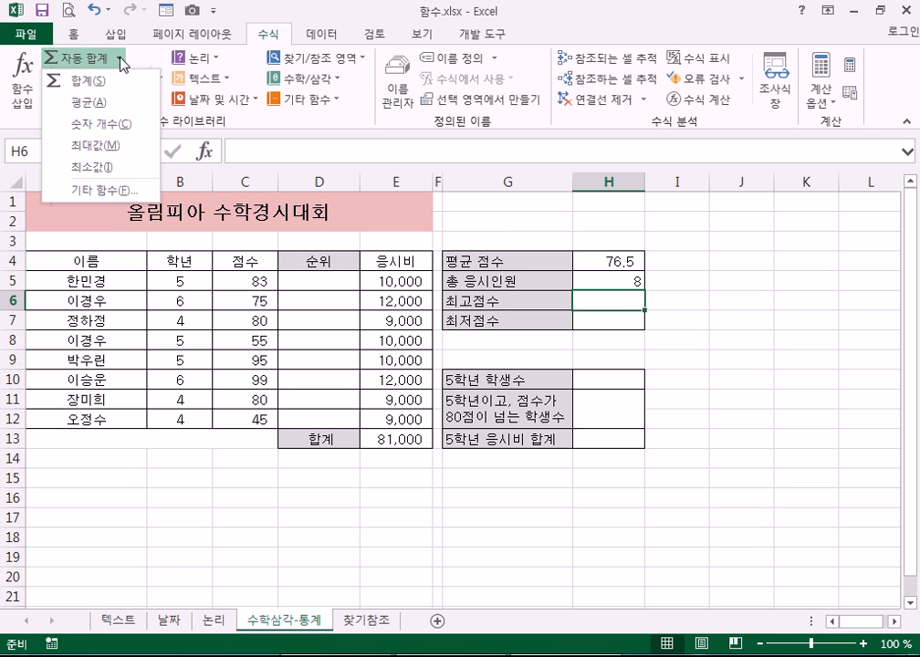
click(119, 148)
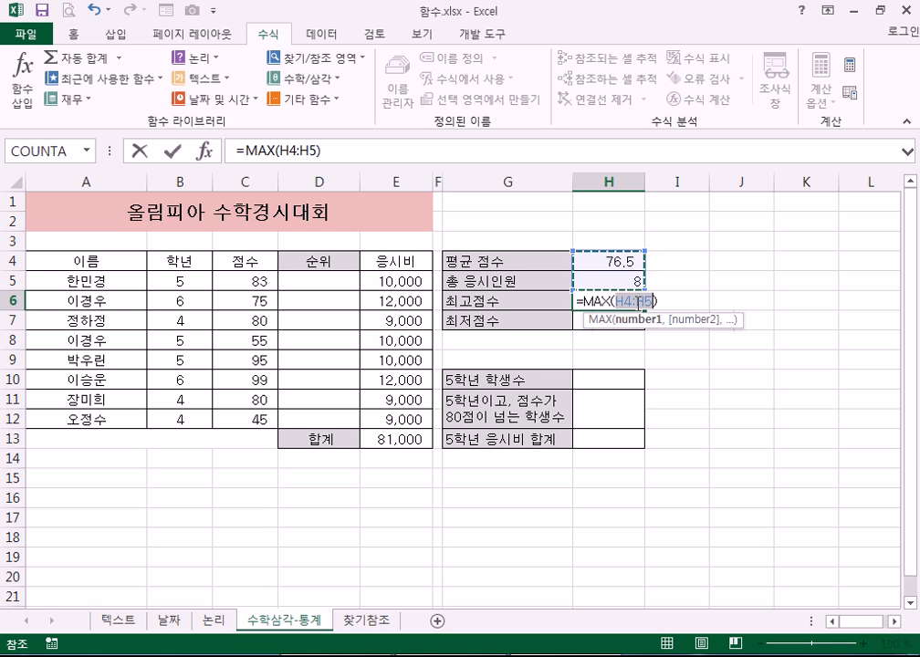
drag(245, 281, 243, 416)
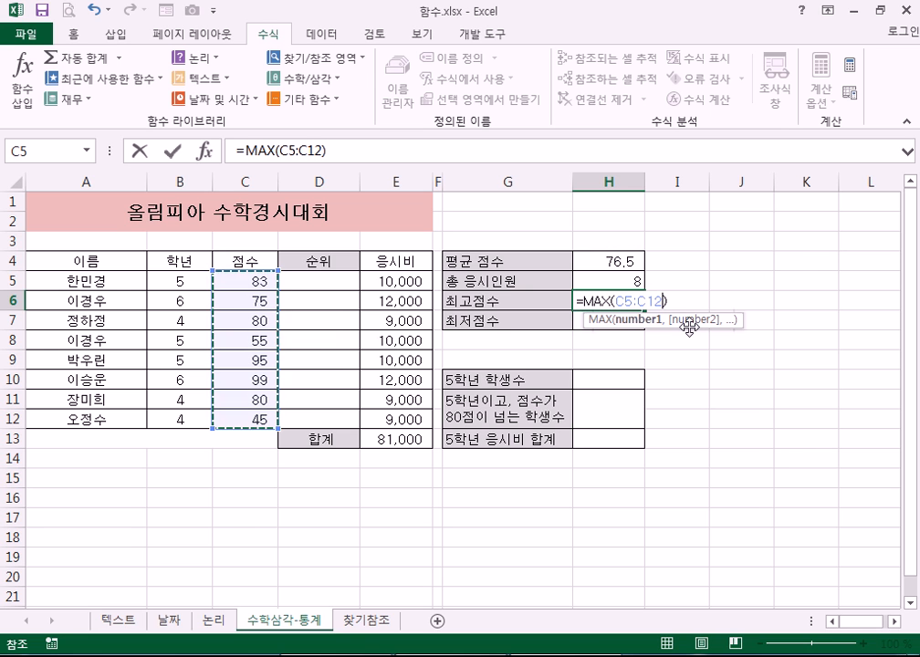
key(Return)
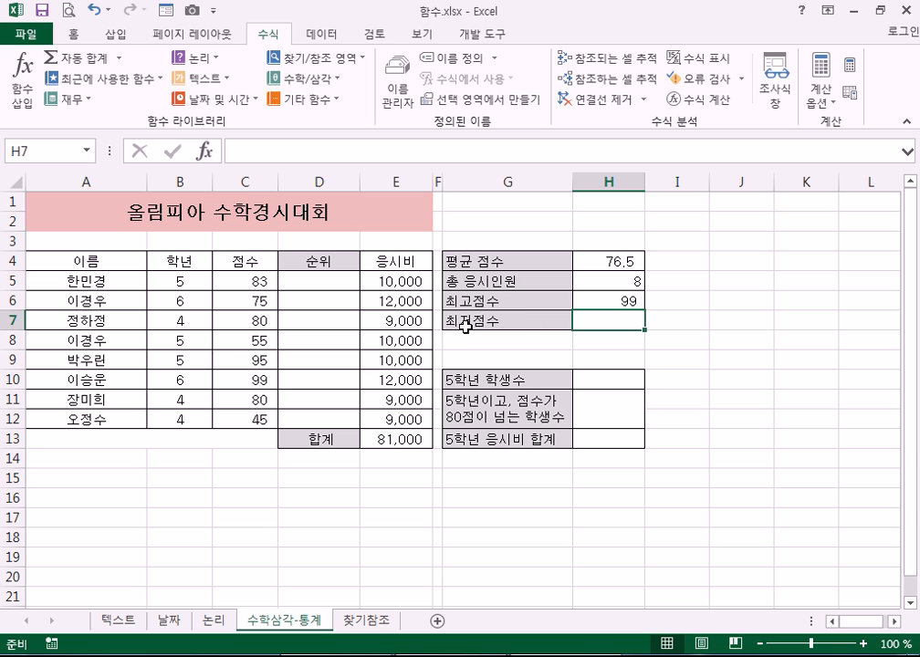
Calculate the lowest score in the 최저점수 cell H7 with the MIN function over the score range C5:C12
click(119, 58)
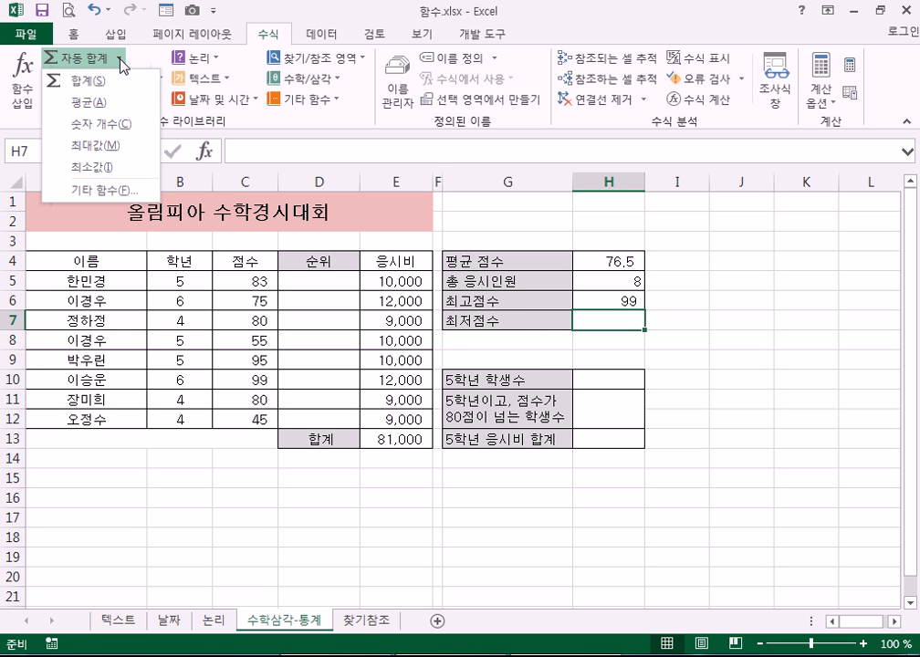
click(109, 170)
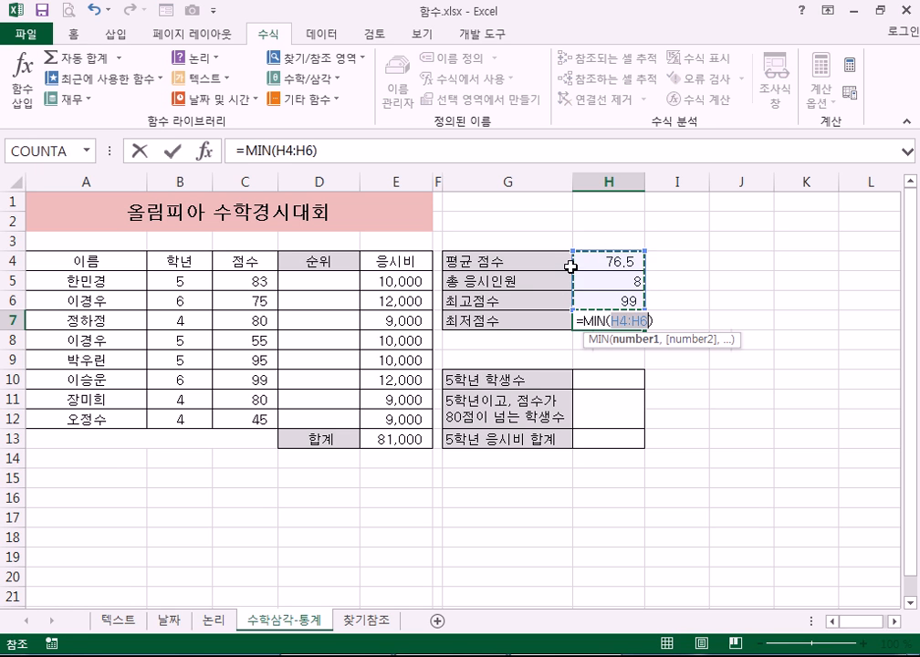
drag(244, 278, 246, 418)
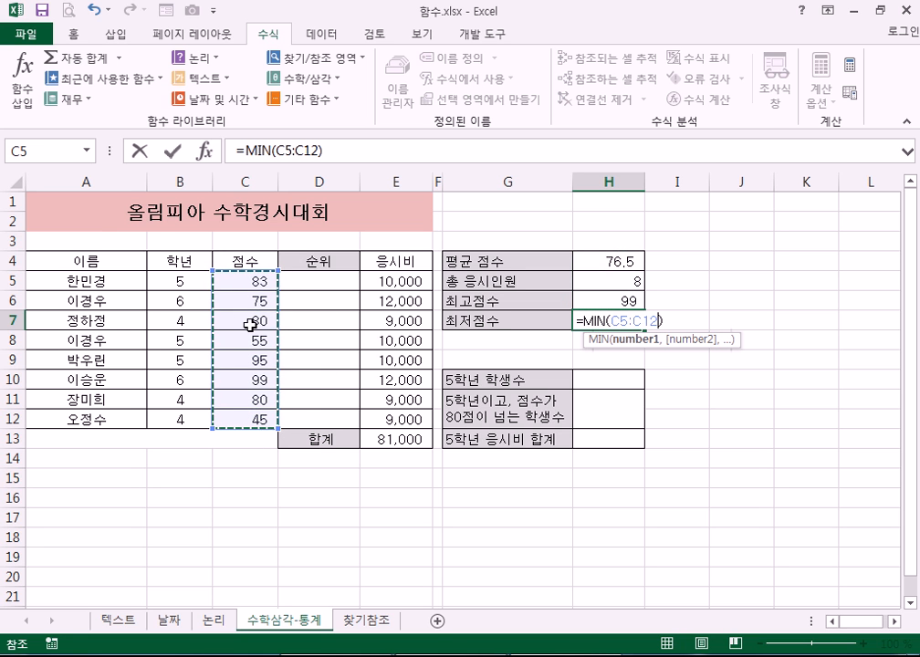
key(Return)
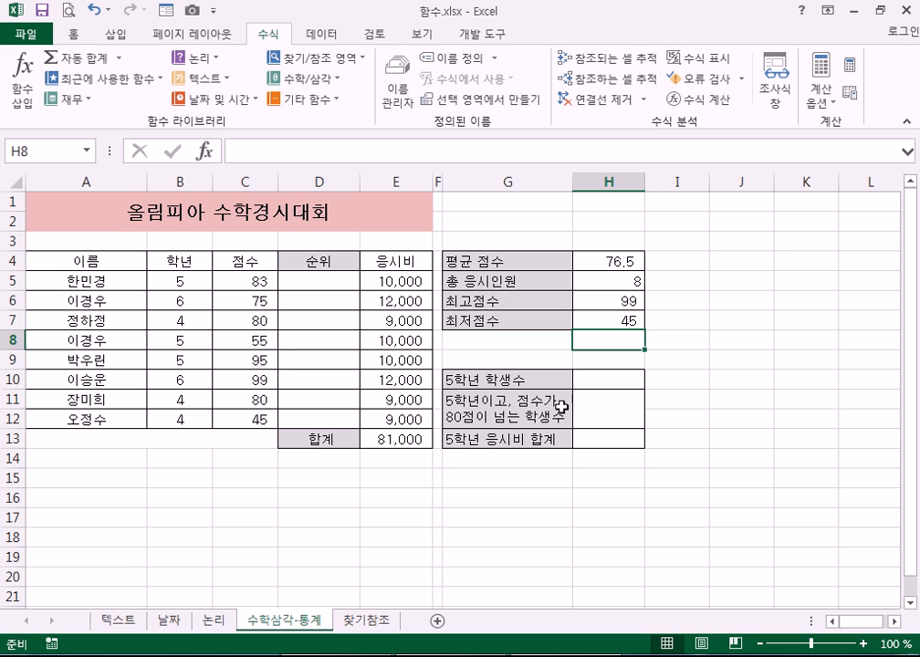
Compare the full-range formulas in E13, H4 and H5 with what the 5학년 cells H10 and H13 ask for
click(602, 376)
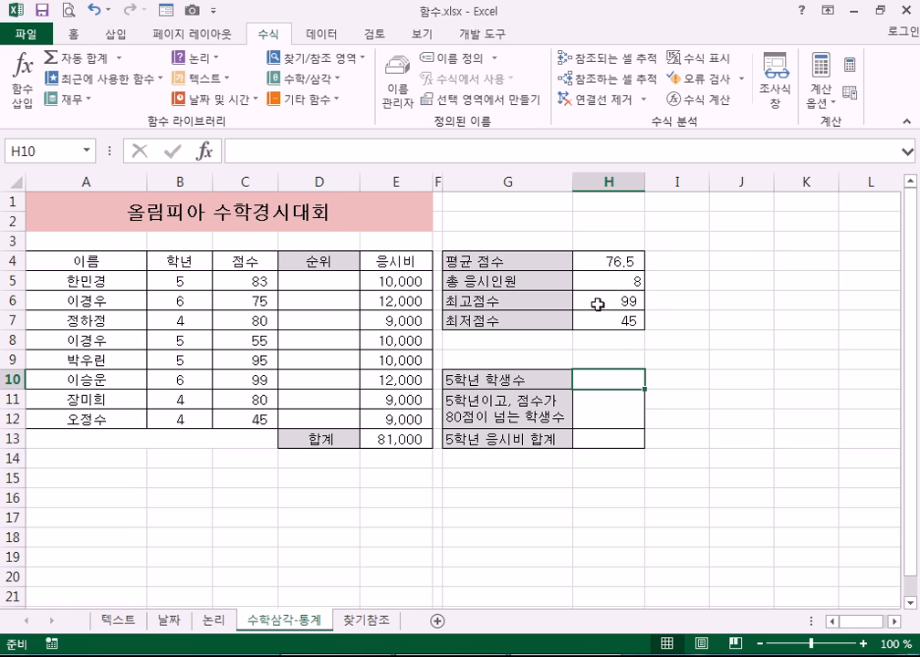
drag(415, 282, 420, 420)
click(396, 439)
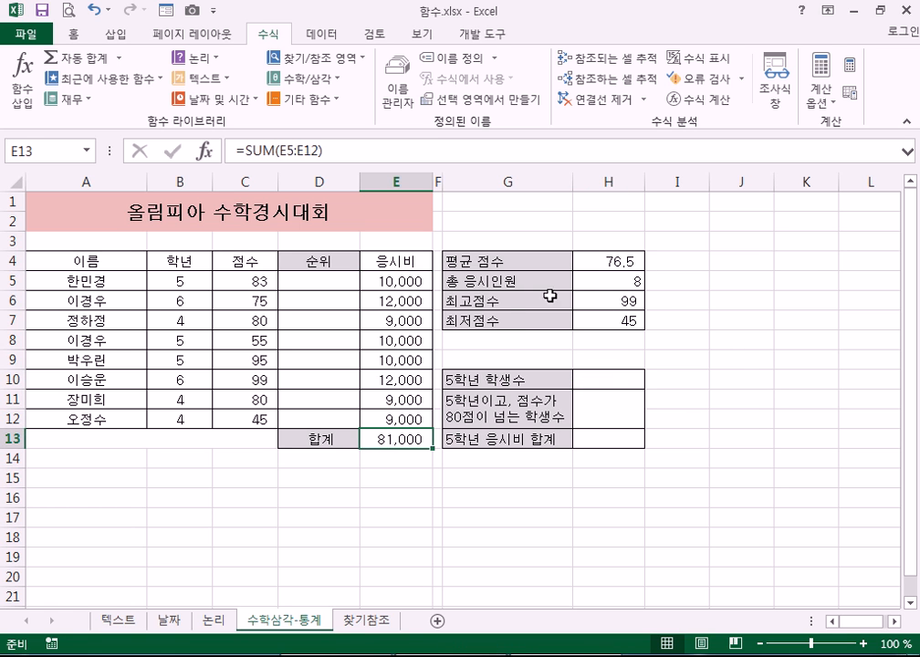
click(611, 262)
click(598, 284)
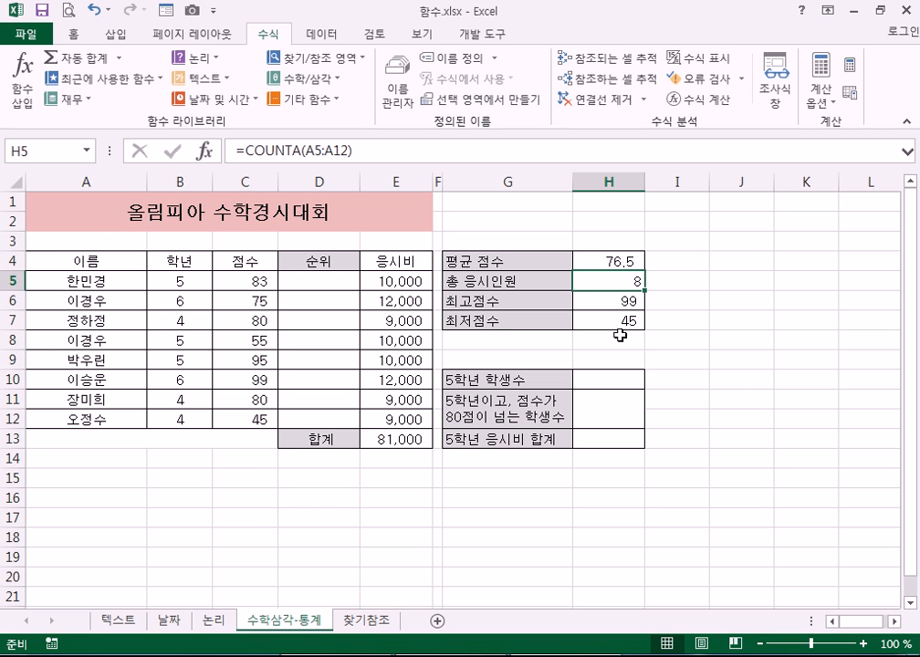
click(616, 379)
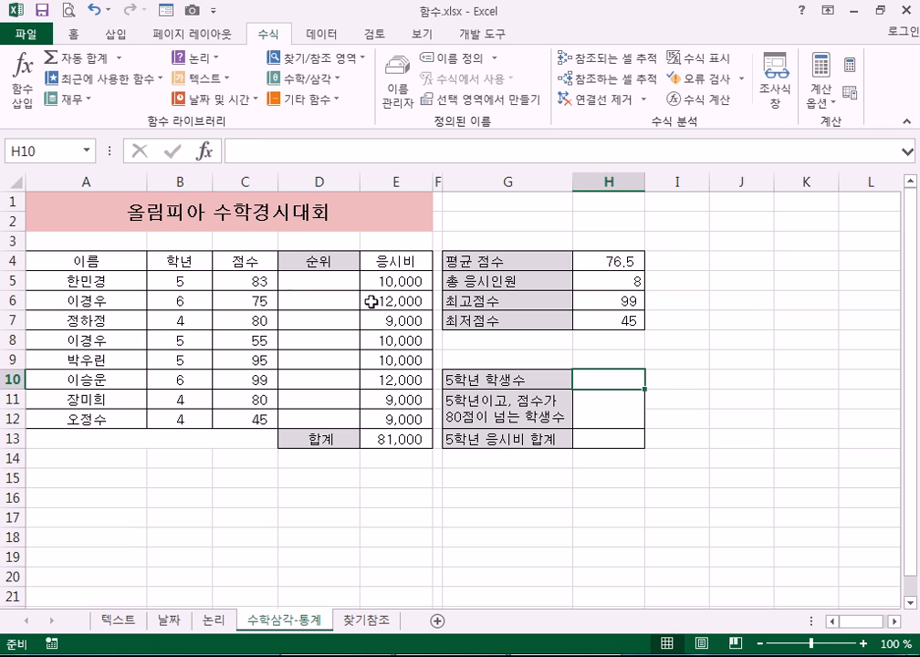
drag(402, 281, 401, 443)
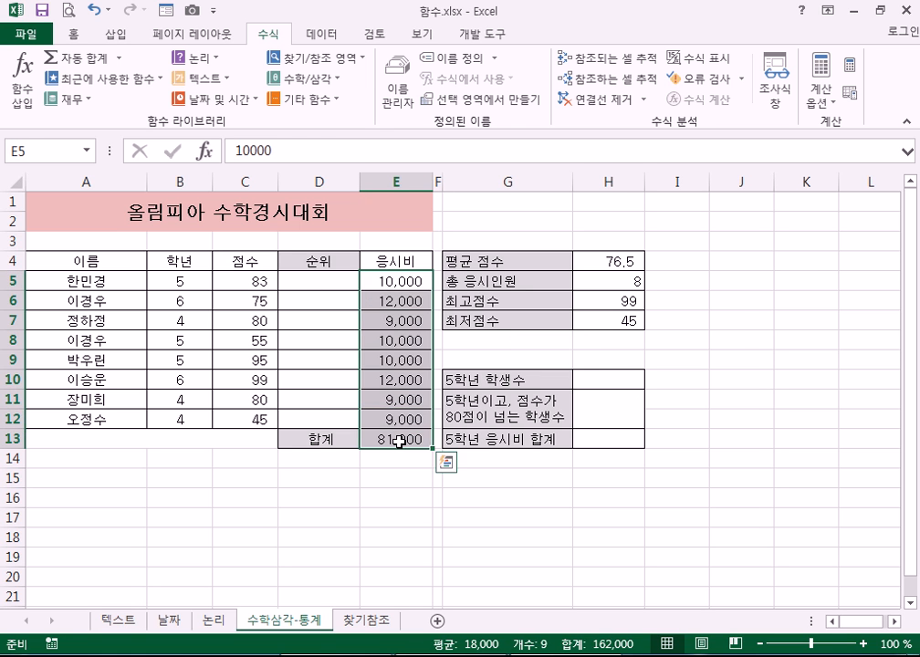
click(399, 446)
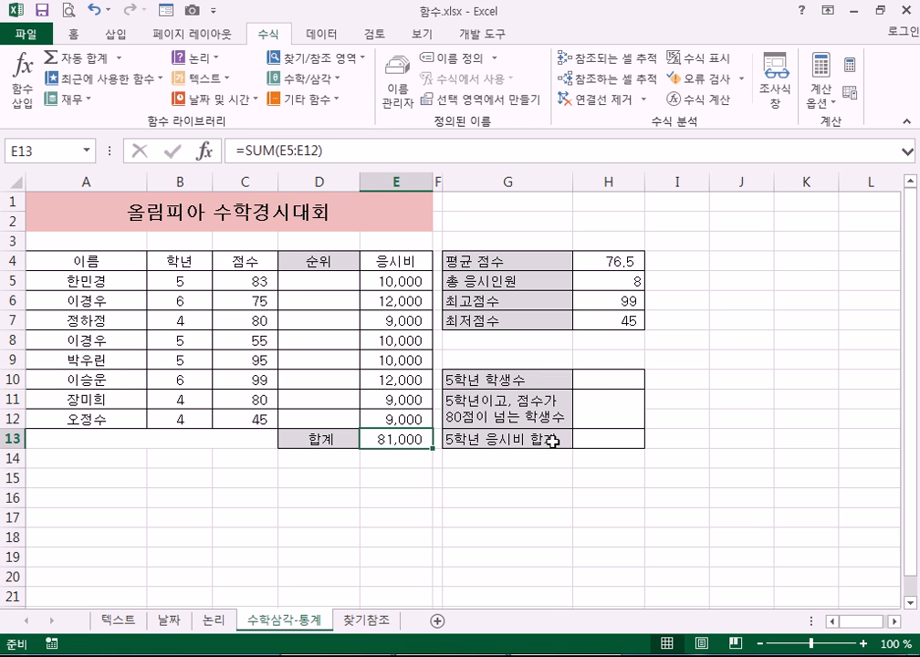
click(592, 440)
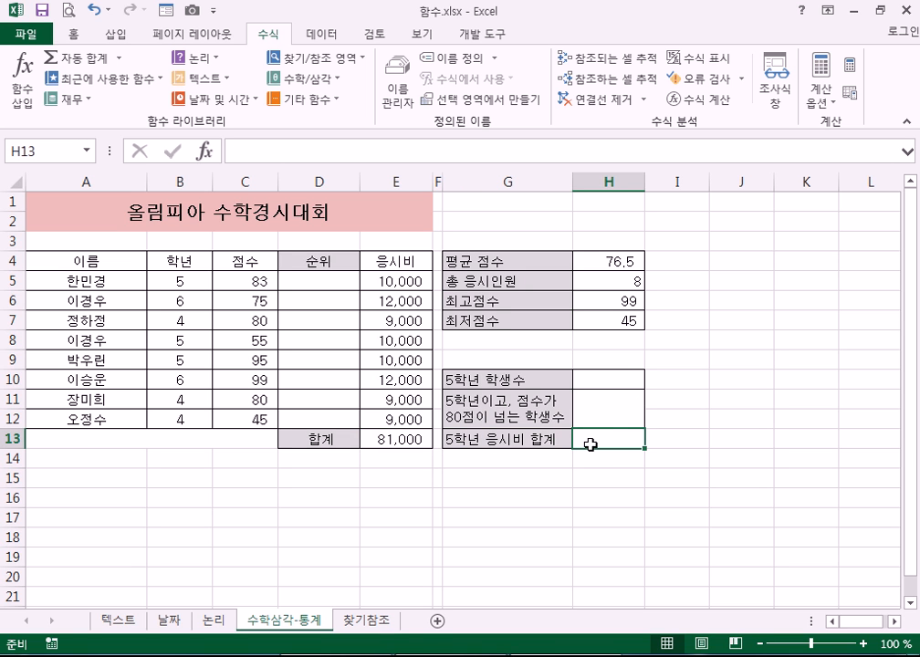
click(599, 380)
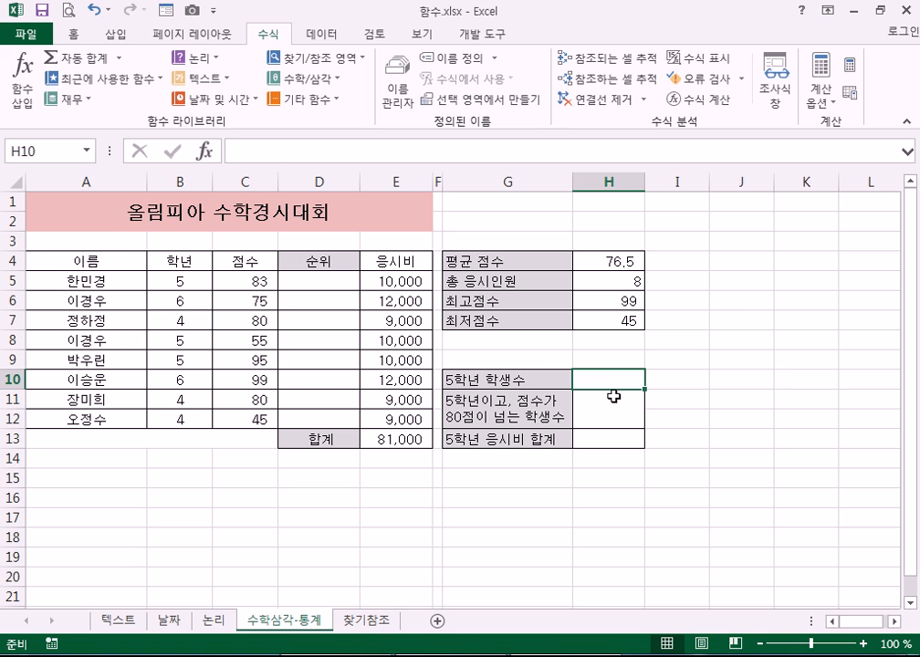
click(328, 102)
mouse_move(332, 138)
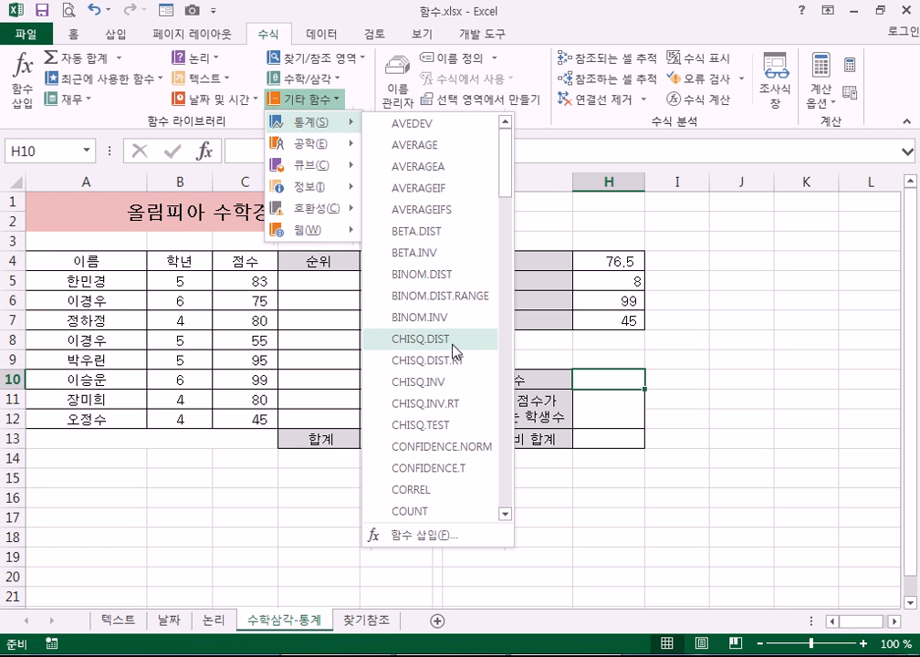
scroll(441, 436, down, 2)
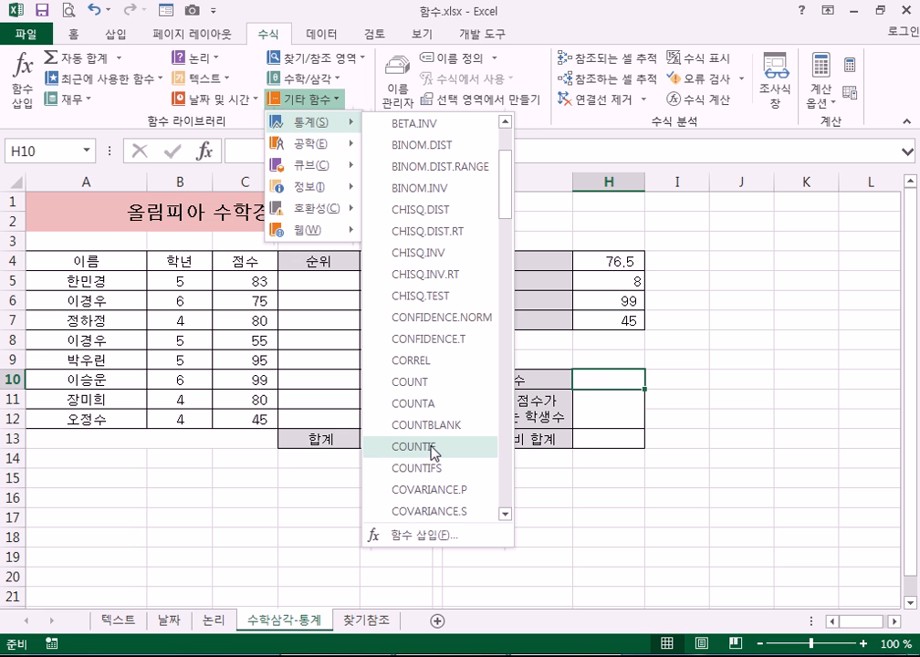
click(610, 261)
Review the functions and ranges used in the 합계 cell E13, 평균 점수 cell H4 and 총 응시인원 cell H5
click(610, 261)
click(392, 439)
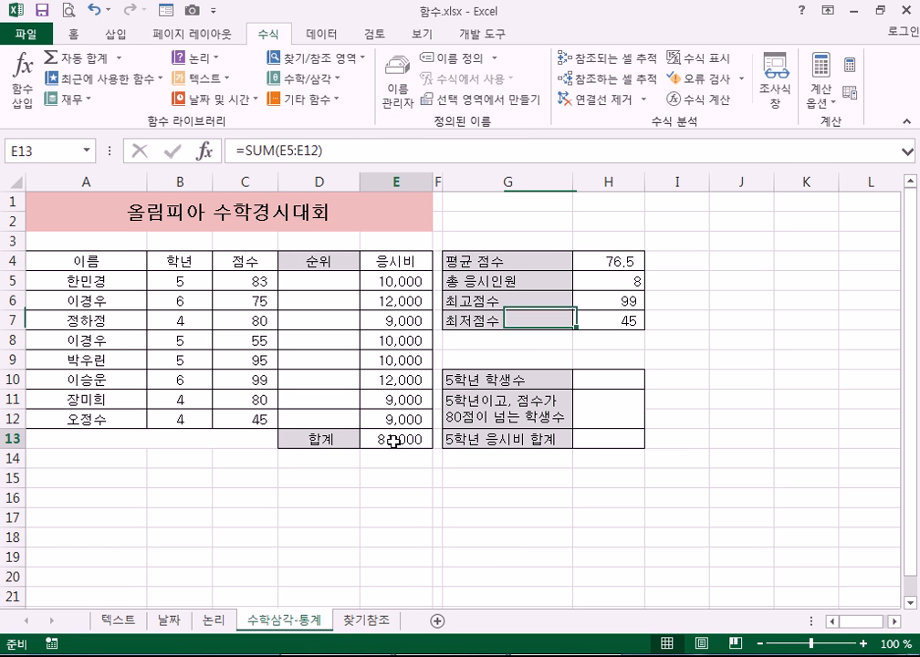
click(617, 266)
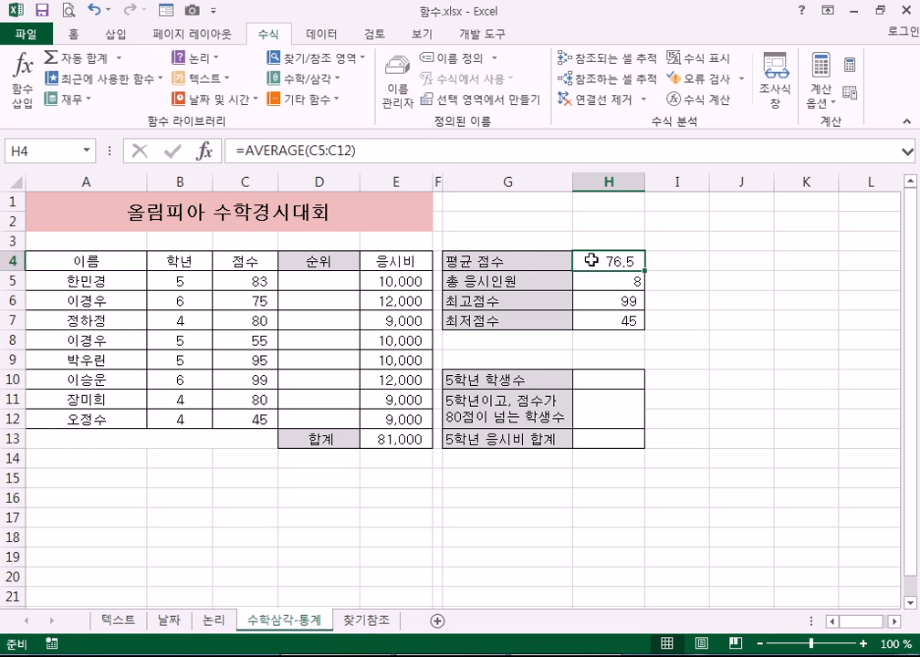
click(604, 286)
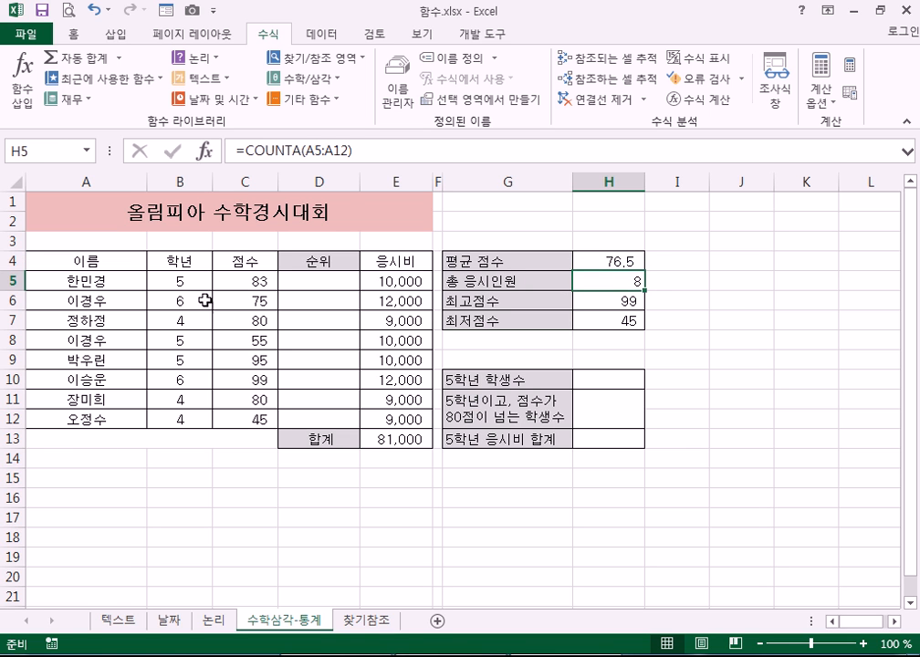
Start a COUNTIF function in the 5학년 학생수 cell H10, keeping the data table uncovered by its arguments dialog
click(606, 379)
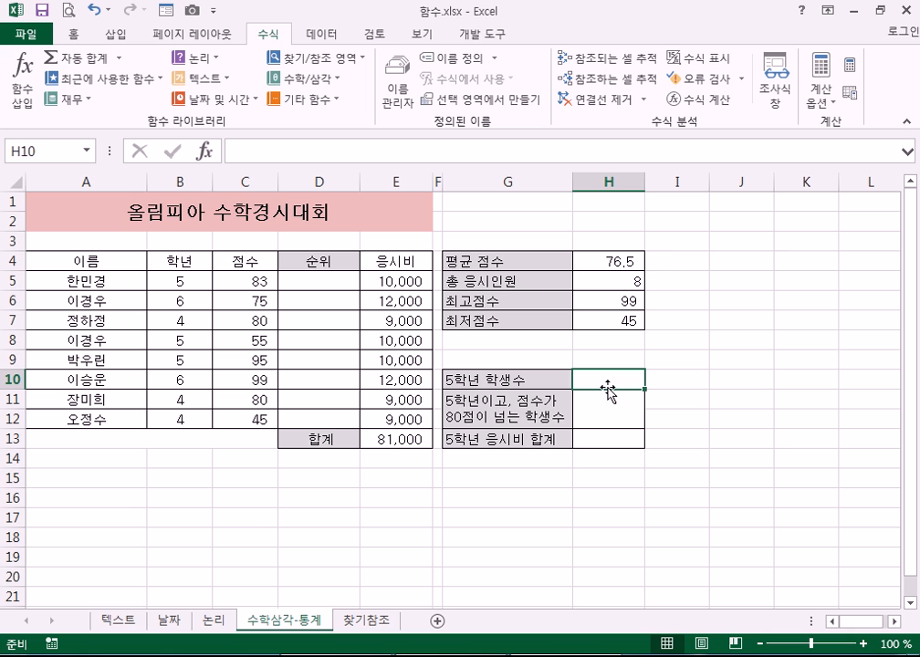
click(327, 98)
mouse_move(342, 132)
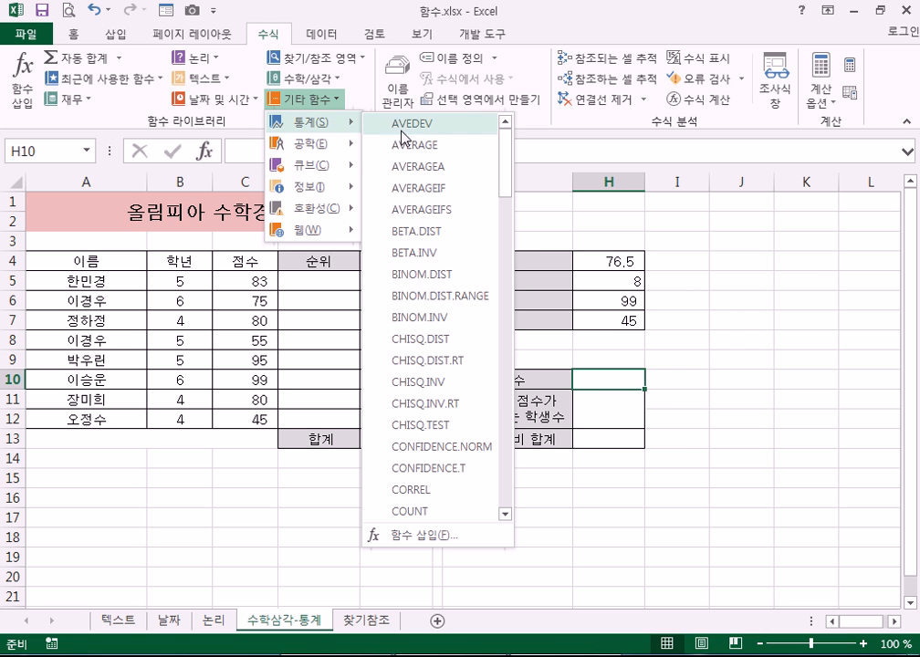
scroll(445, 438, down, 3)
scroll(447, 447, down, 1)
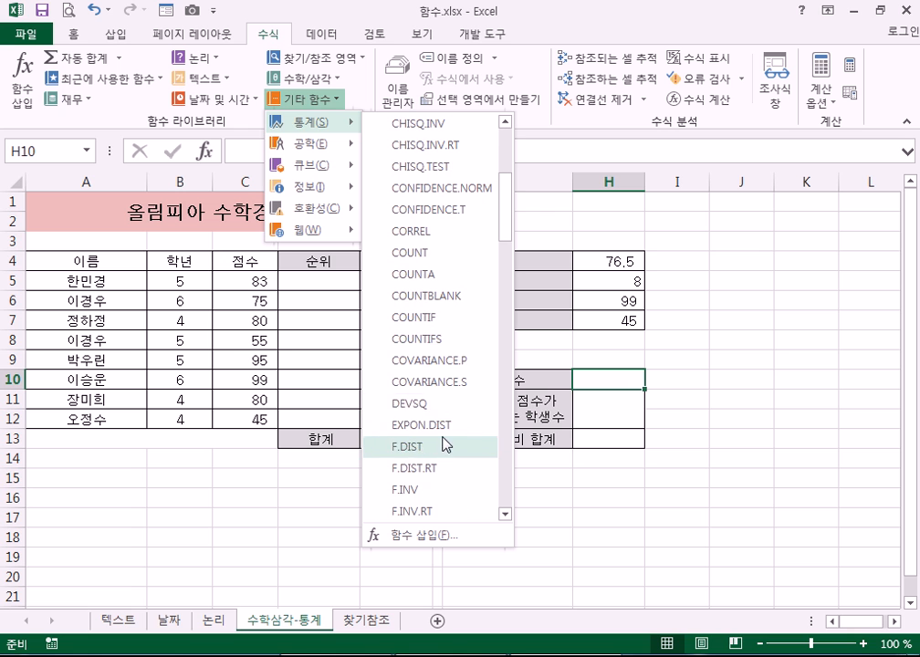
click(418, 319)
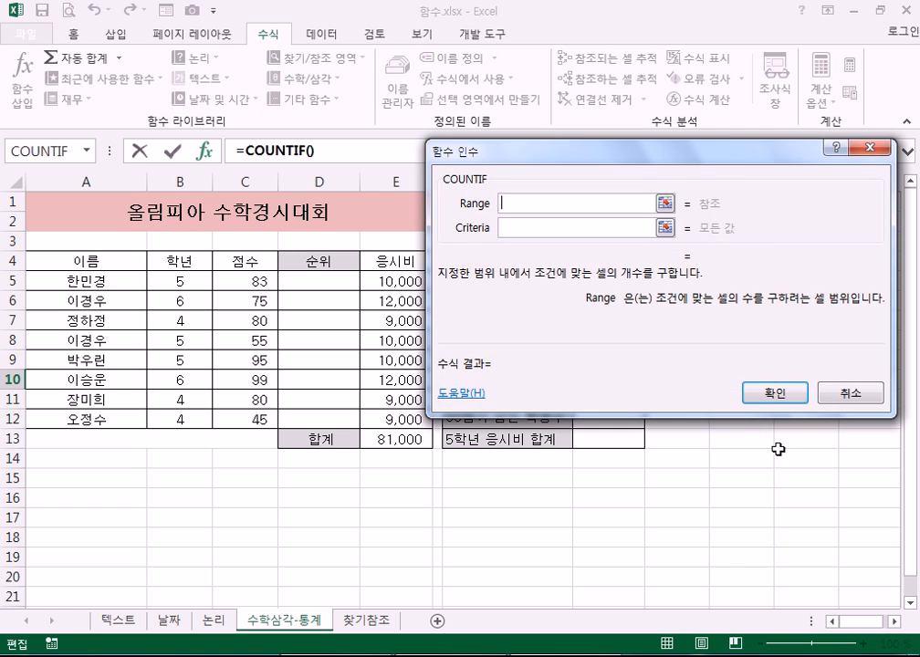
drag(586, 162, 624, 68)
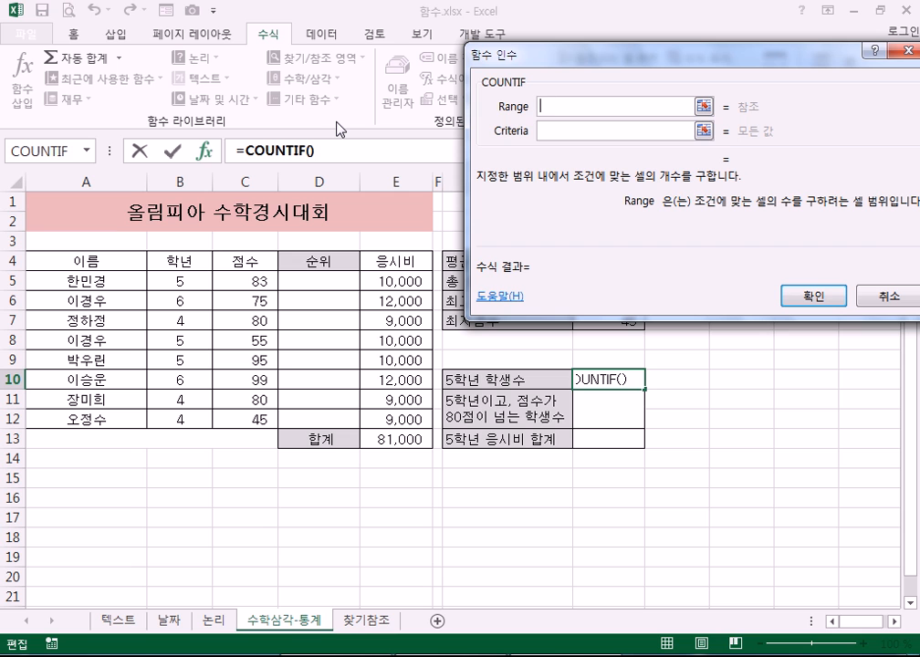
Count the 5th graders in H10 by giving COUNTIF the criteria 5 and the 학년 range B5:B12
click(556, 131)
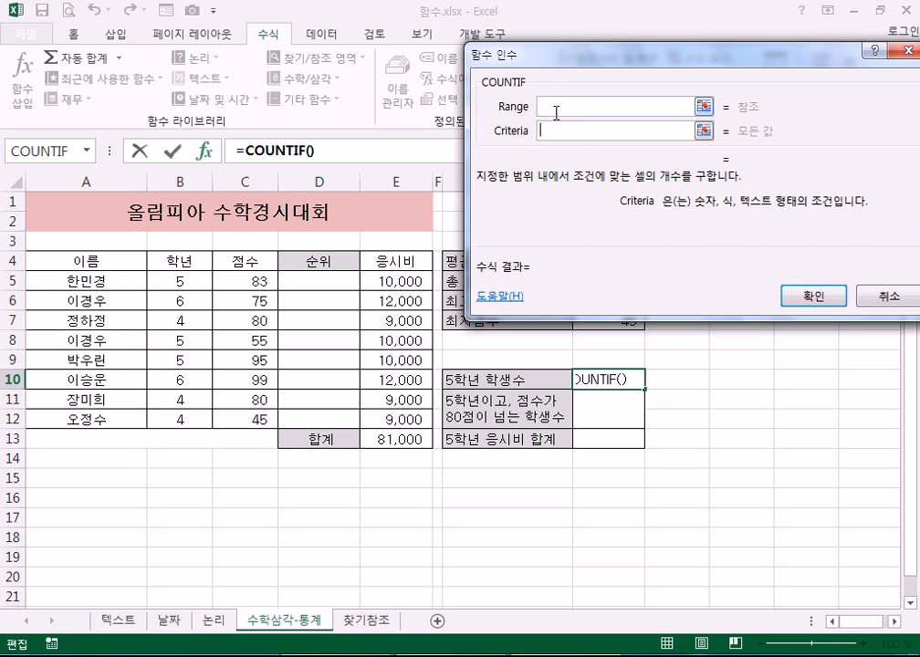
click(544, 108)
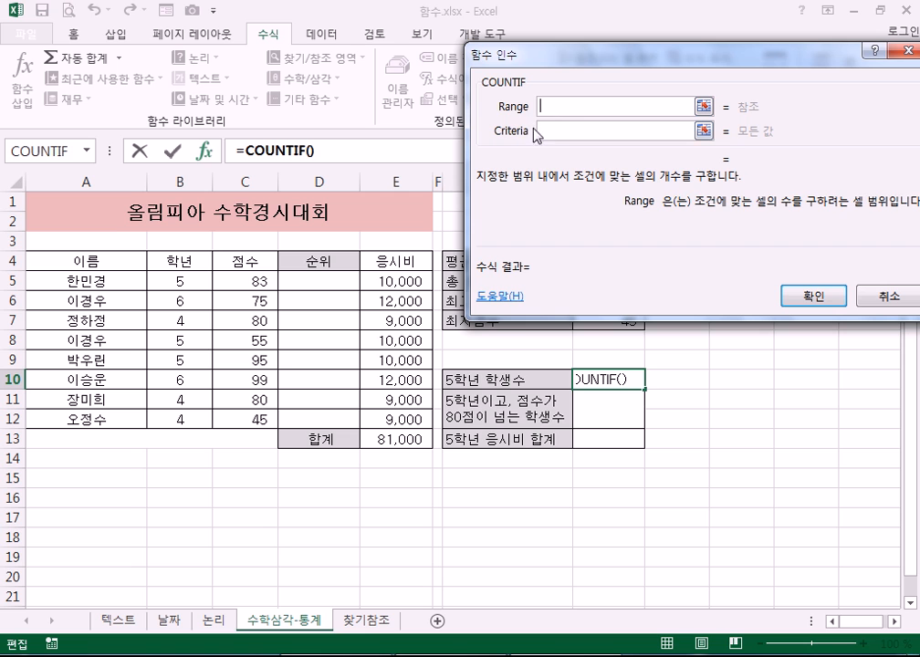
click(575, 134)
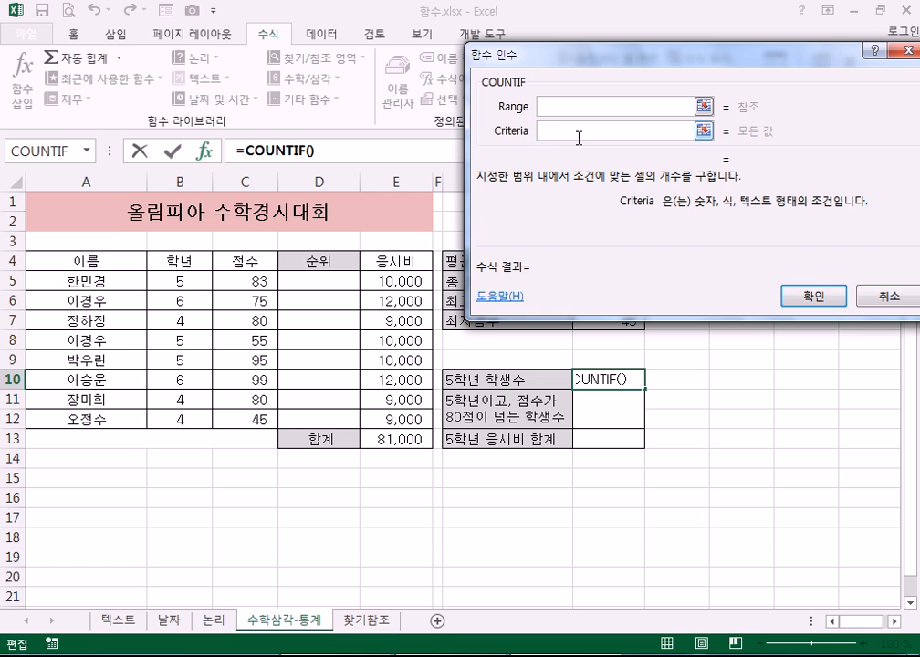
text(5)
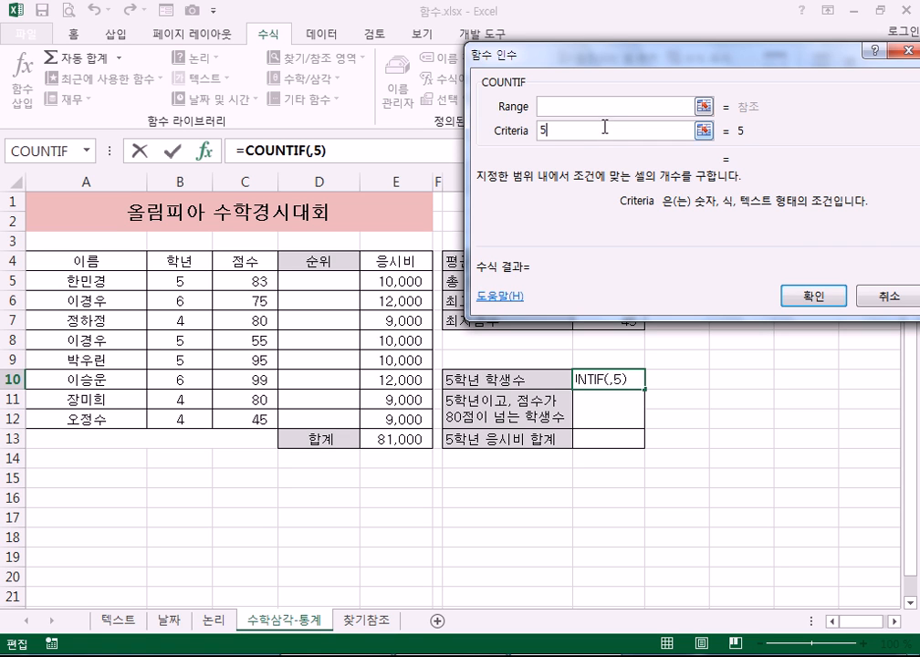
click(595, 107)
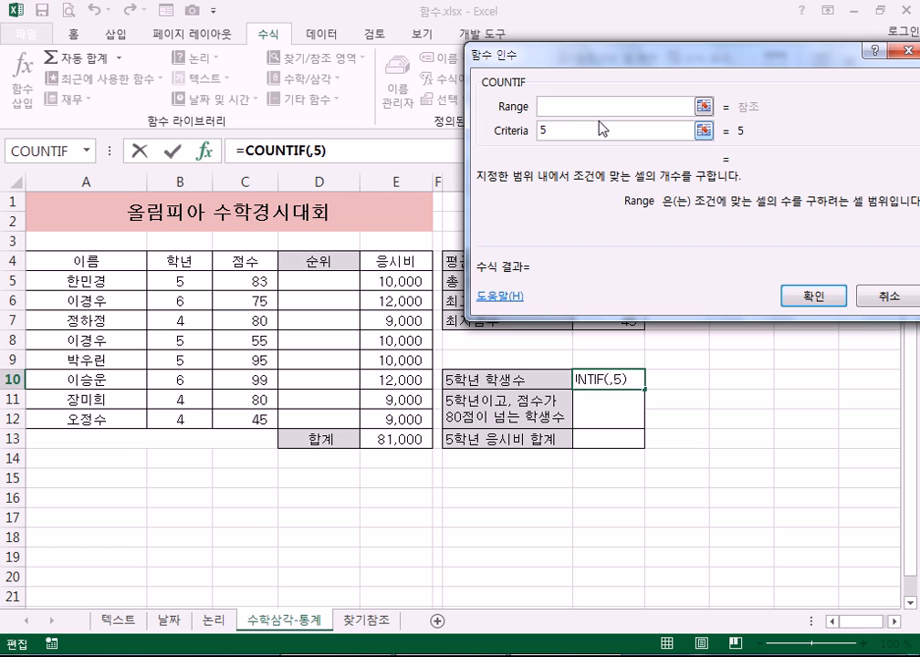
click(542, 133)
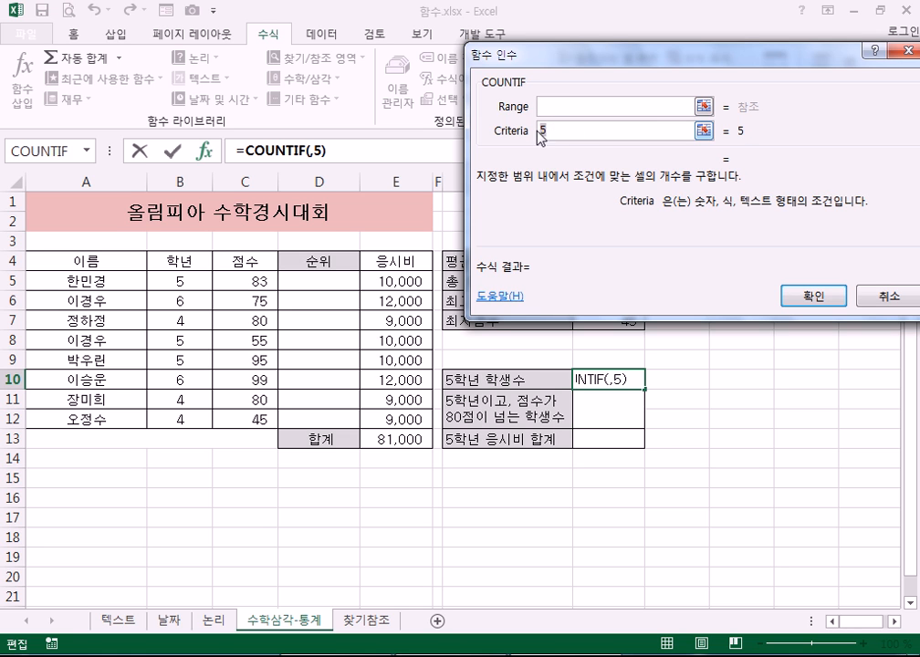
click(561, 108)
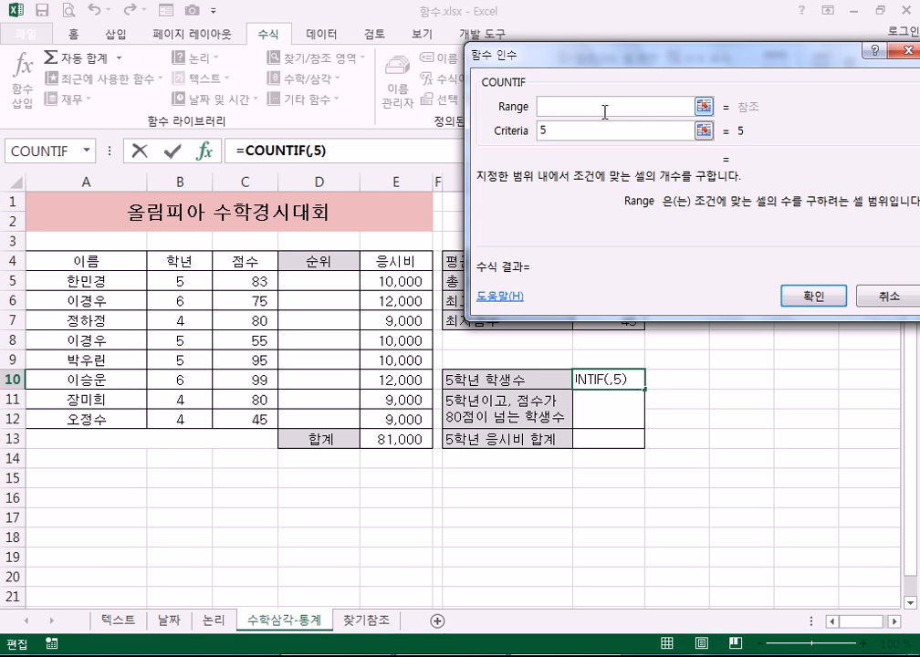
click(540, 132)
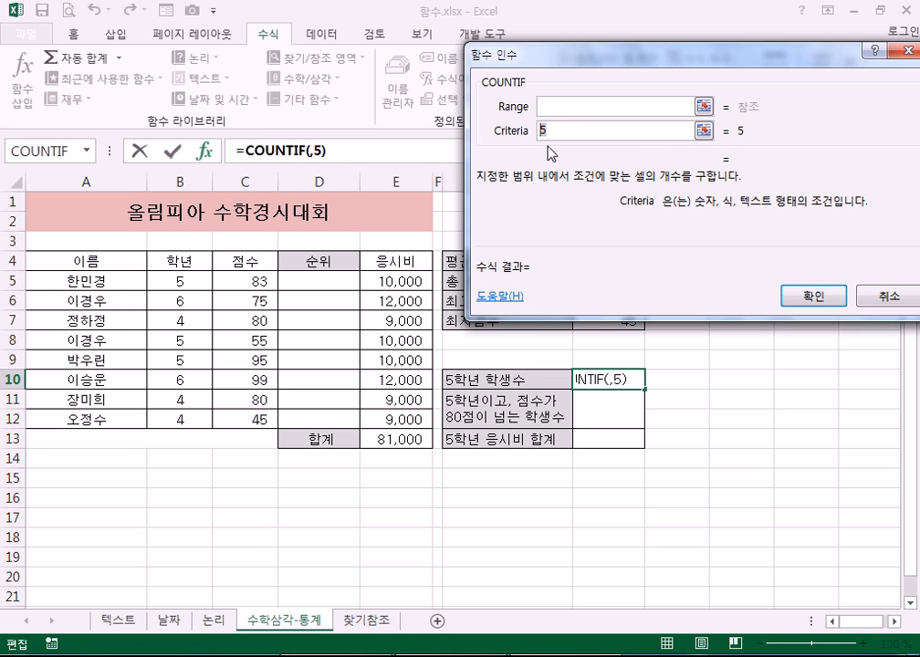
click(559, 105)
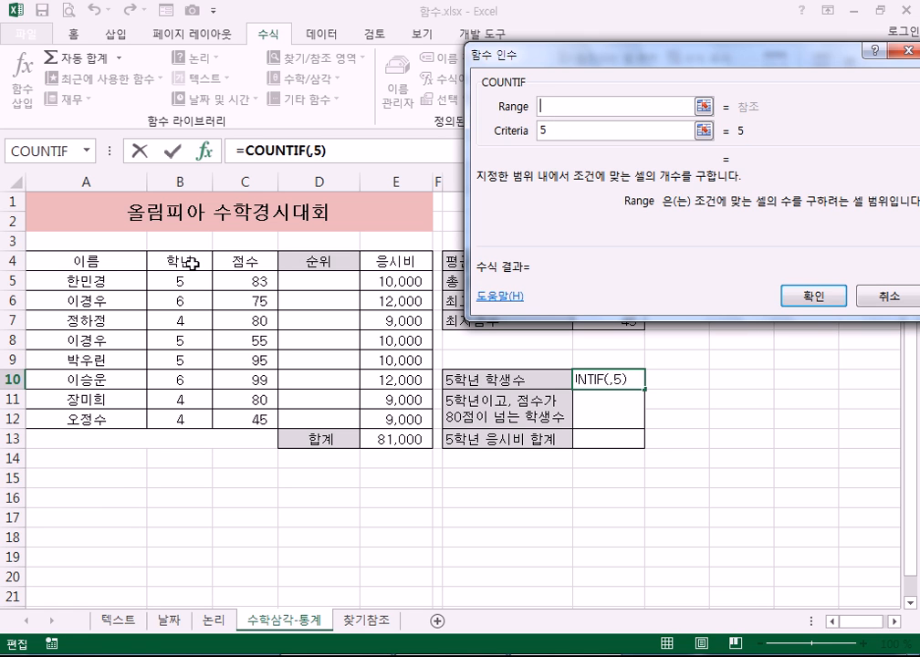
drag(192, 280, 180, 418)
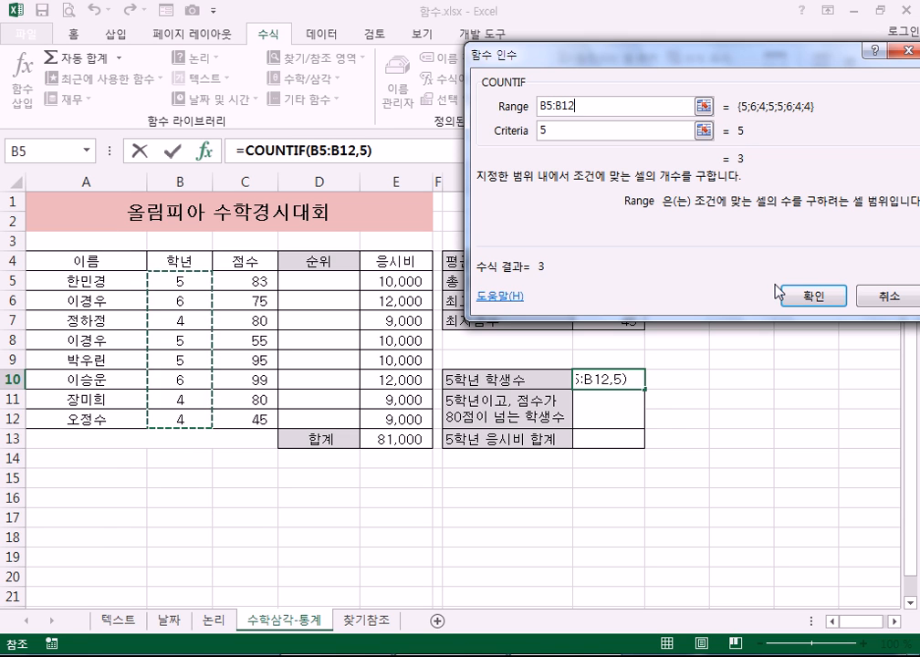
click(811, 296)
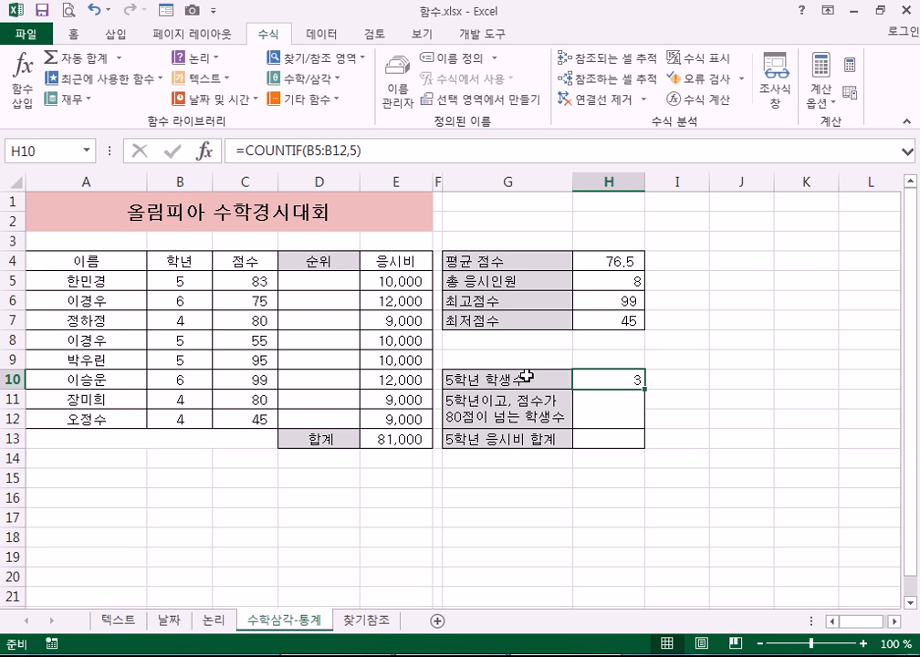
Start a COUNTIFS function in cell H11 for 5th graders scoring over 80, keeping the data table uncovered by its dialog
click(593, 409)
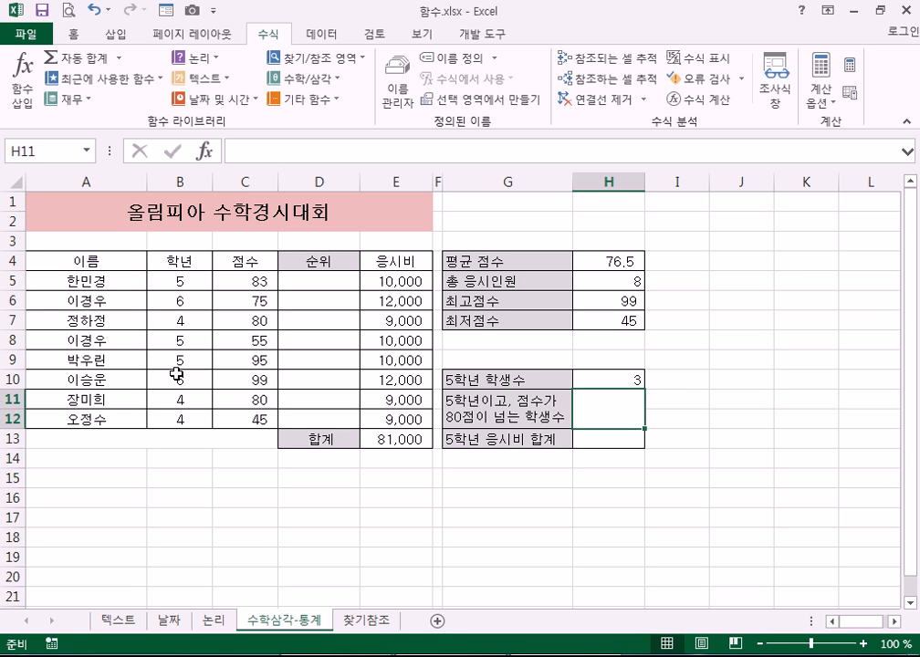
click(608, 379)
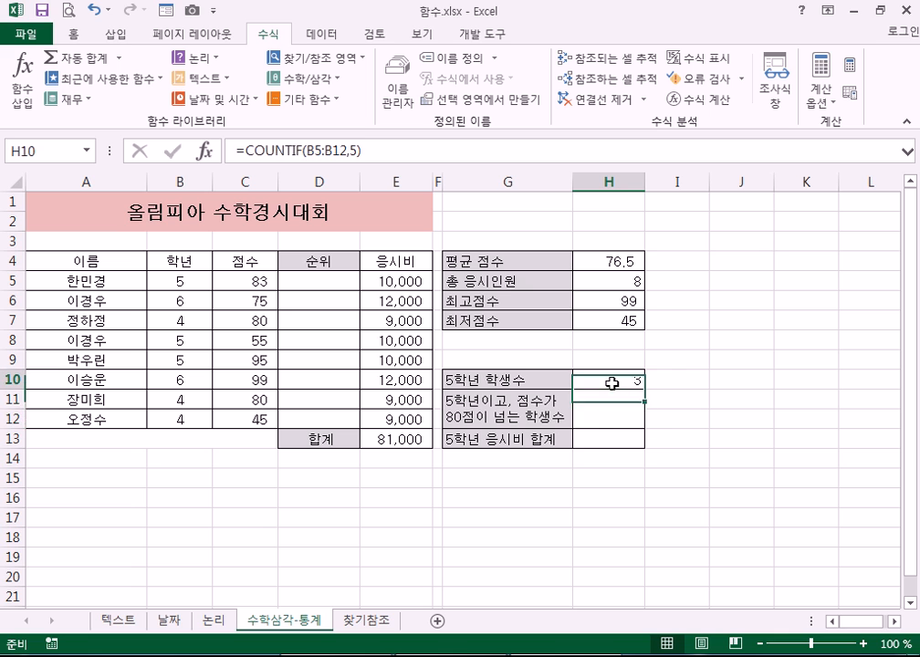
click(611, 413)
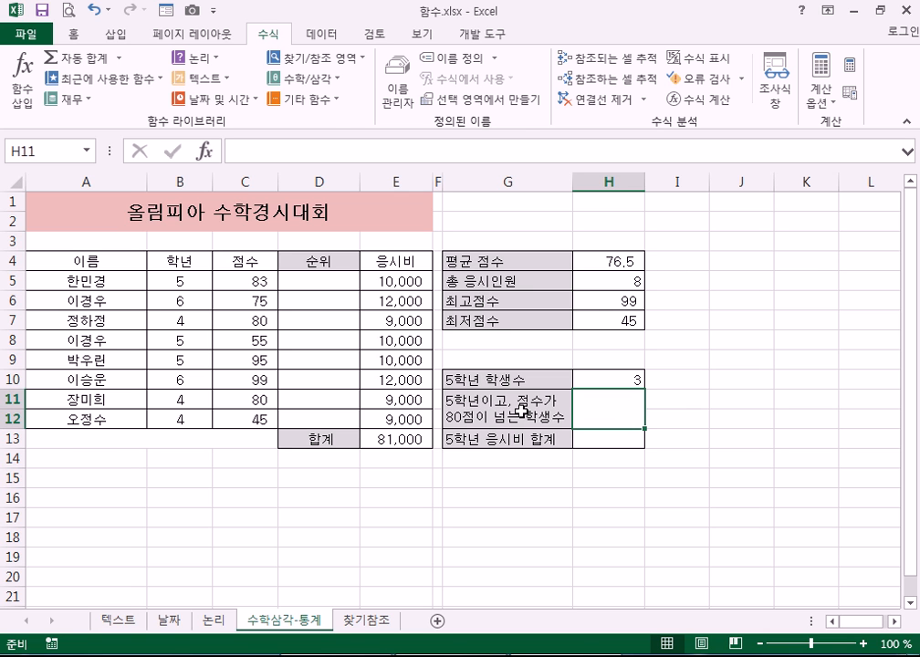
click(335, 108)
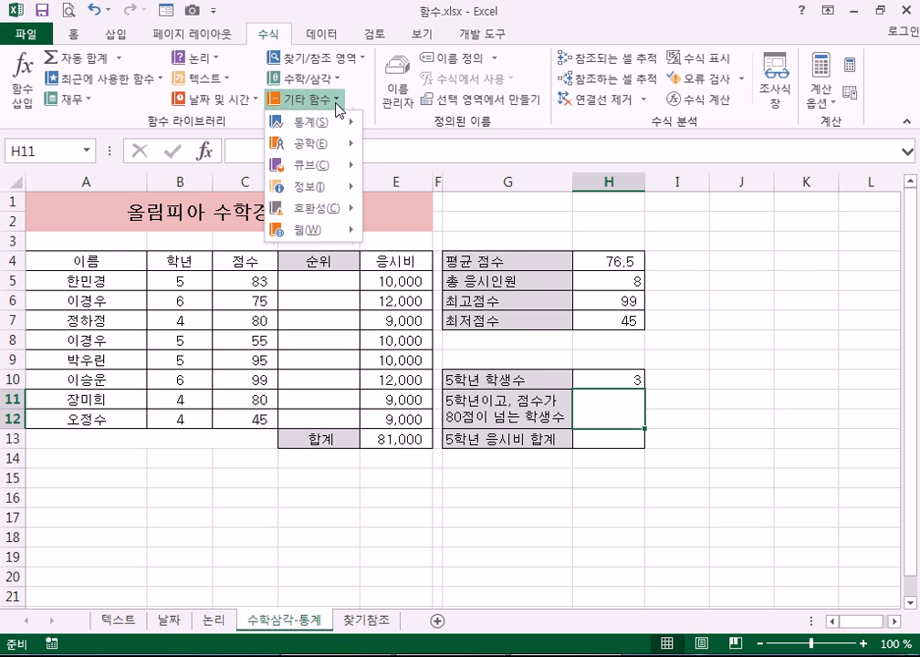
mouse_move(347, 123)
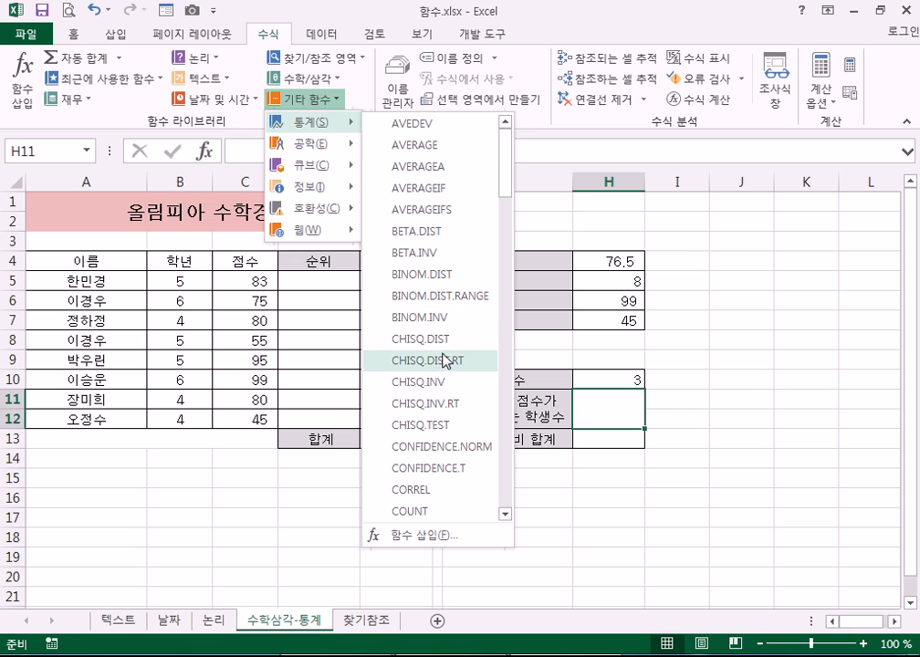
drag(504, 188, 518, 226)
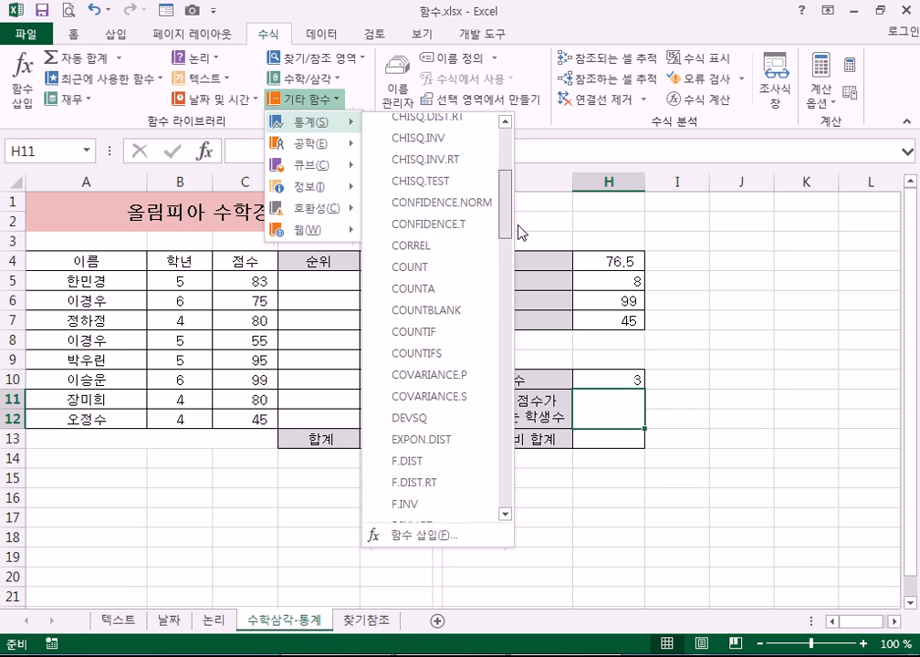
scroll(408, 180, down, 1)
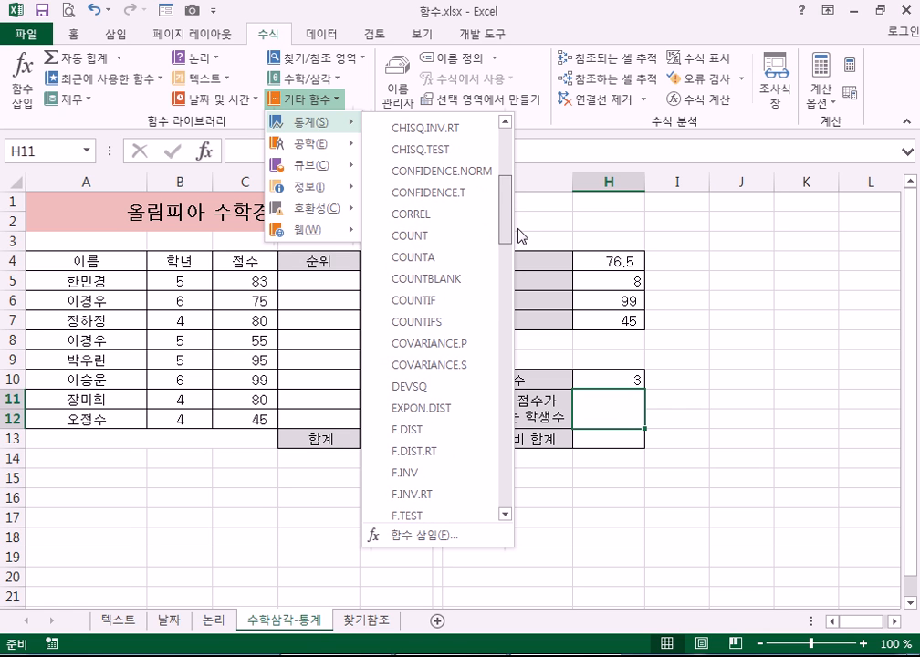
click(429, 321)
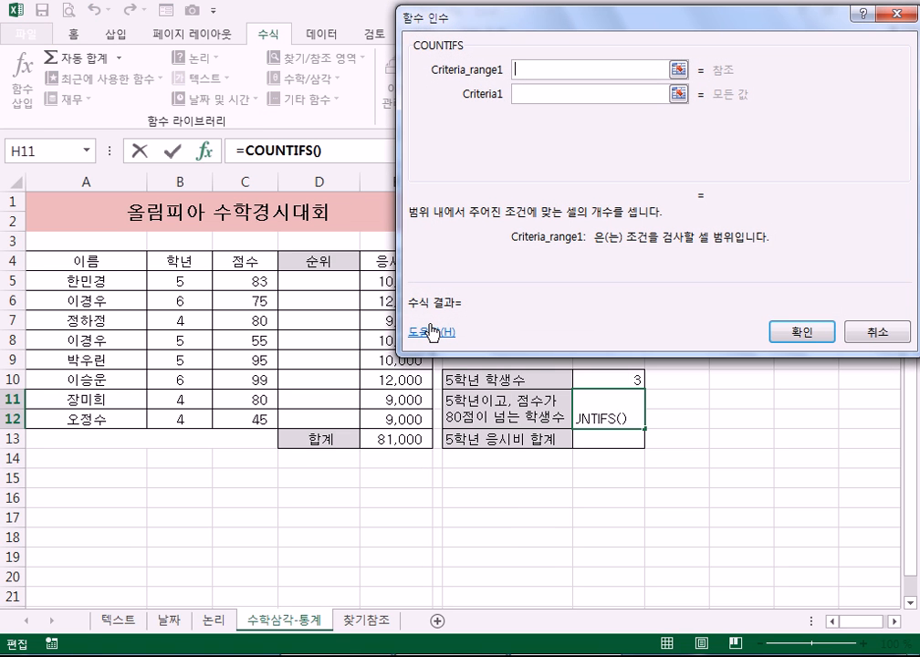
drag(604, 29, 672, 47)
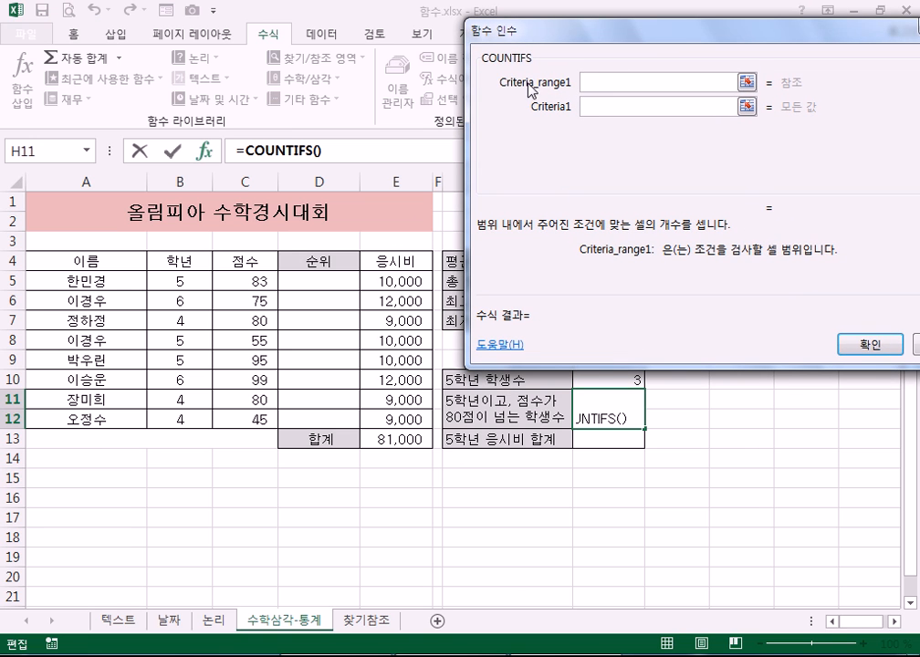
Define the first COUNTIFS condition with criterion 5 and the 학년 range B5:B12
click(601, 108)
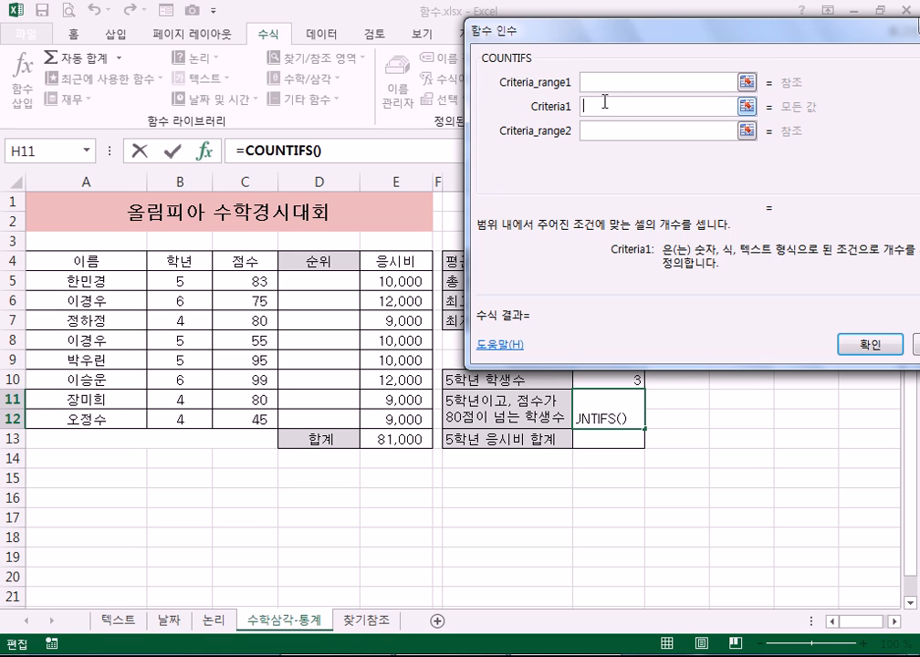
text(5)
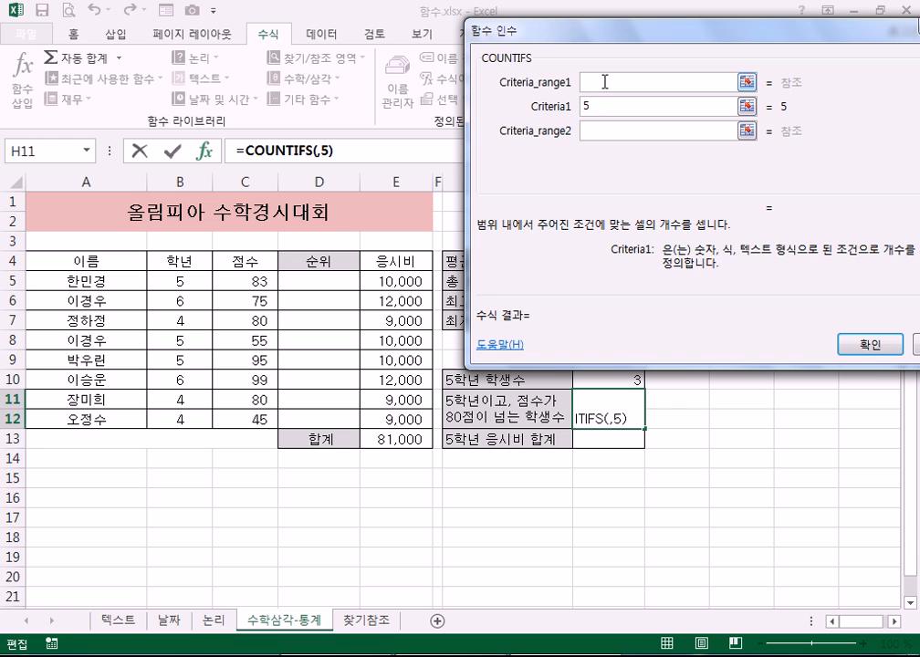
click(604, 81)
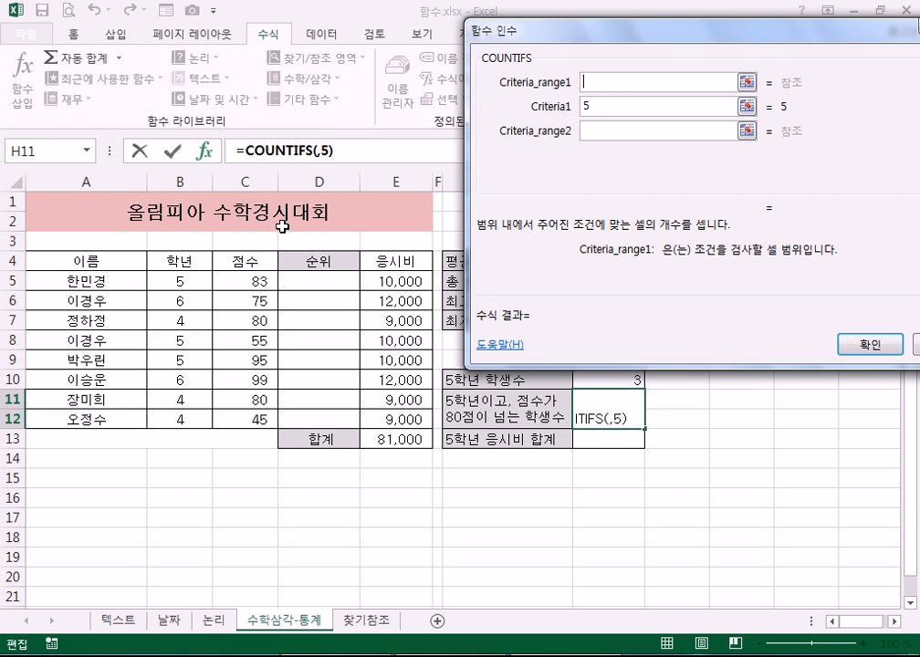
drag(197, 280, 192, 414)
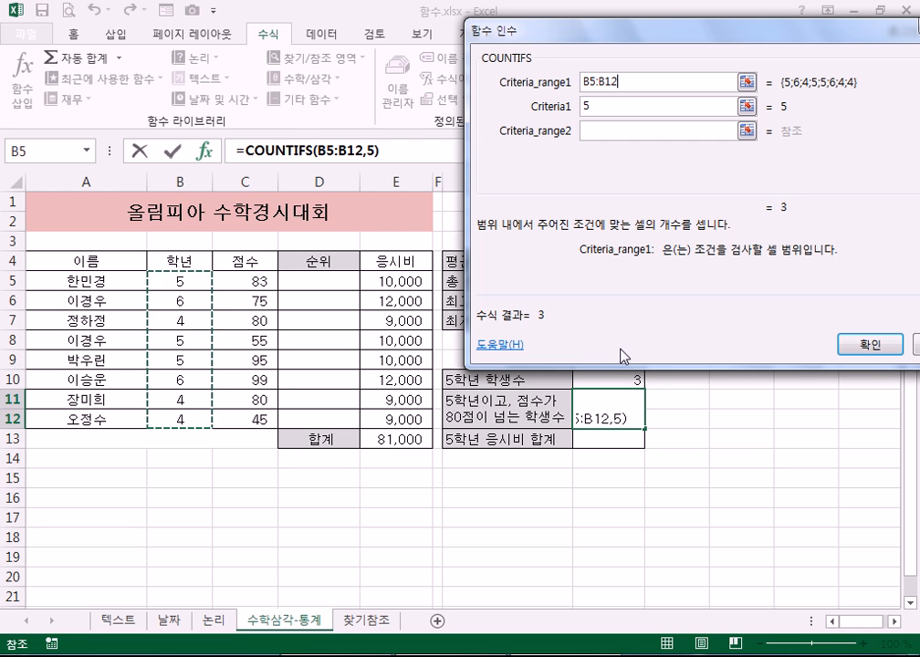
Define the second COUNTIFS condition with criterion >80 and the 점수 range C5:C12
click(616, 133)
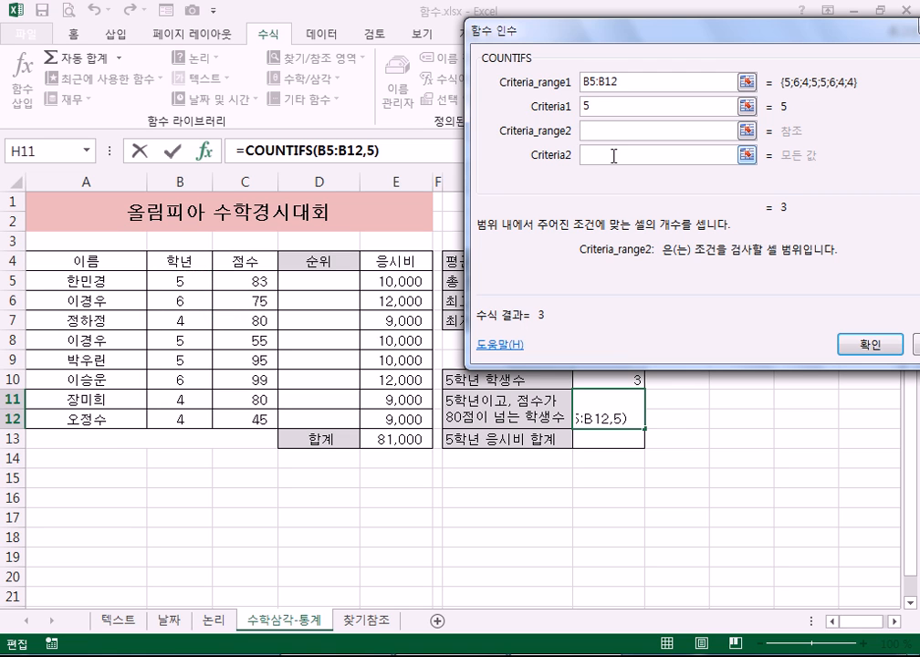
click(614, 156)
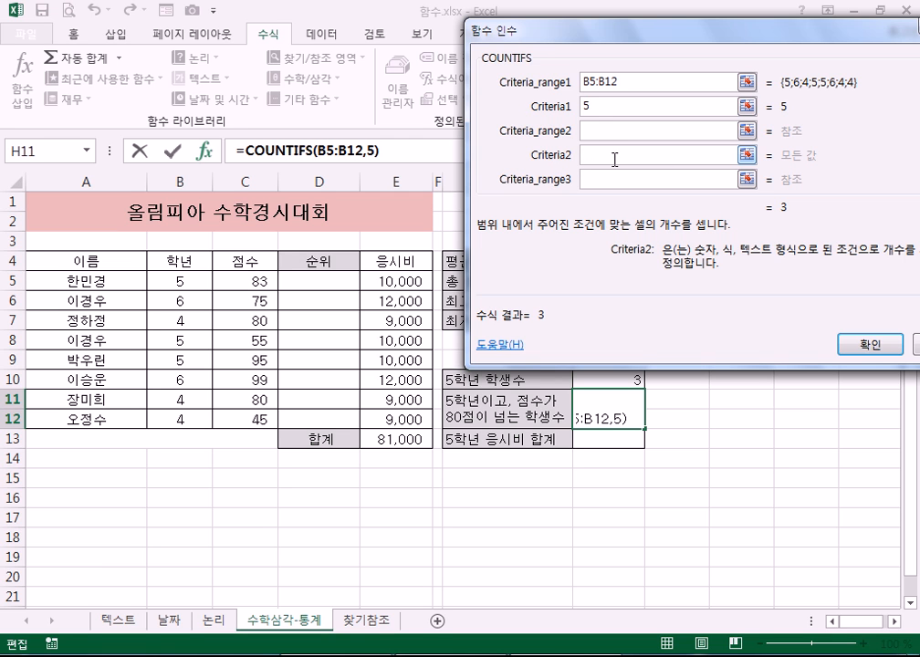
click(594, 133)
click(599, 180)
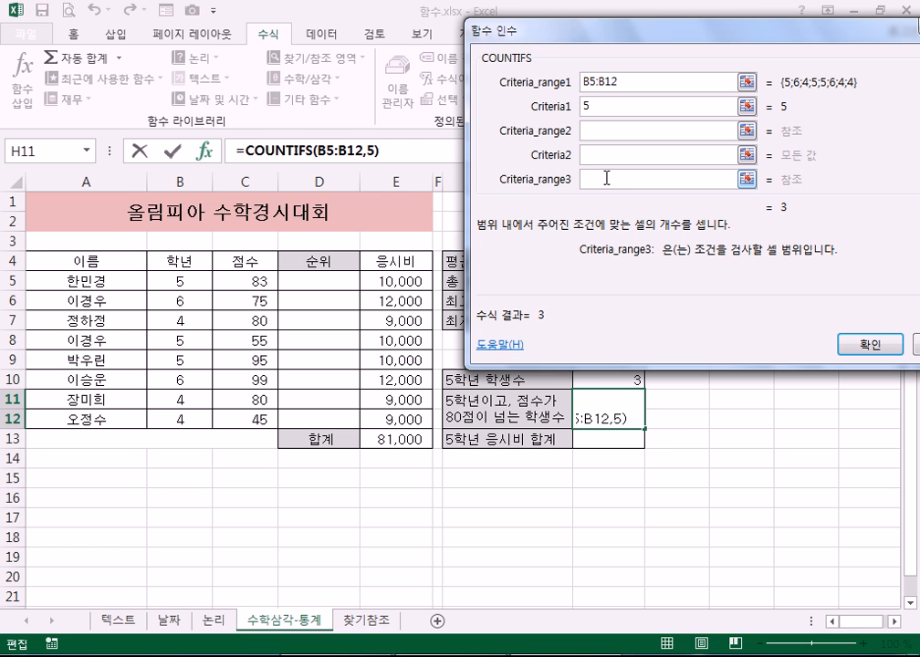
scroll(607, 178, down, 3)
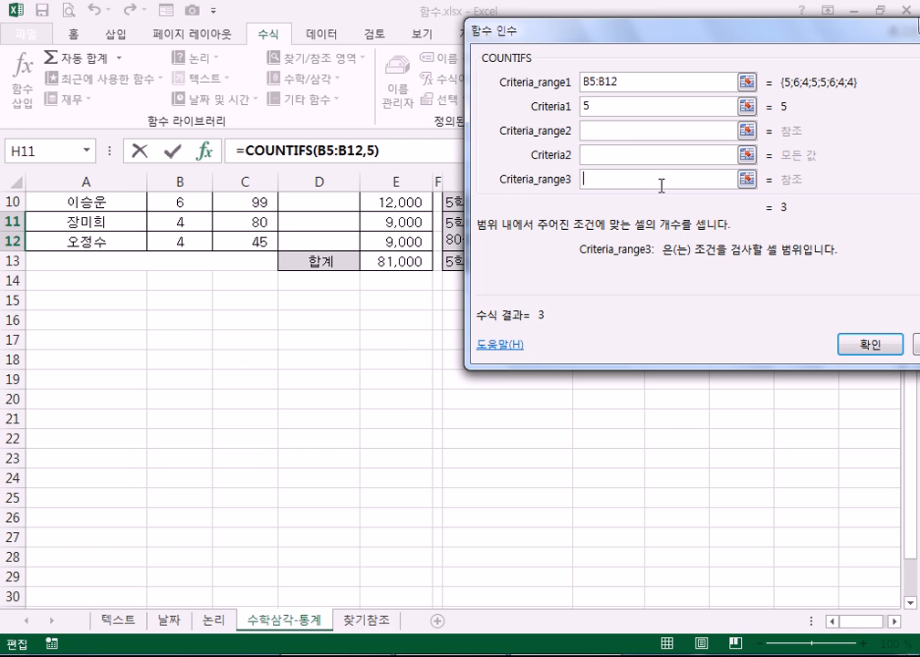
scroll(598, 147, up, 3)
click(602, 155)
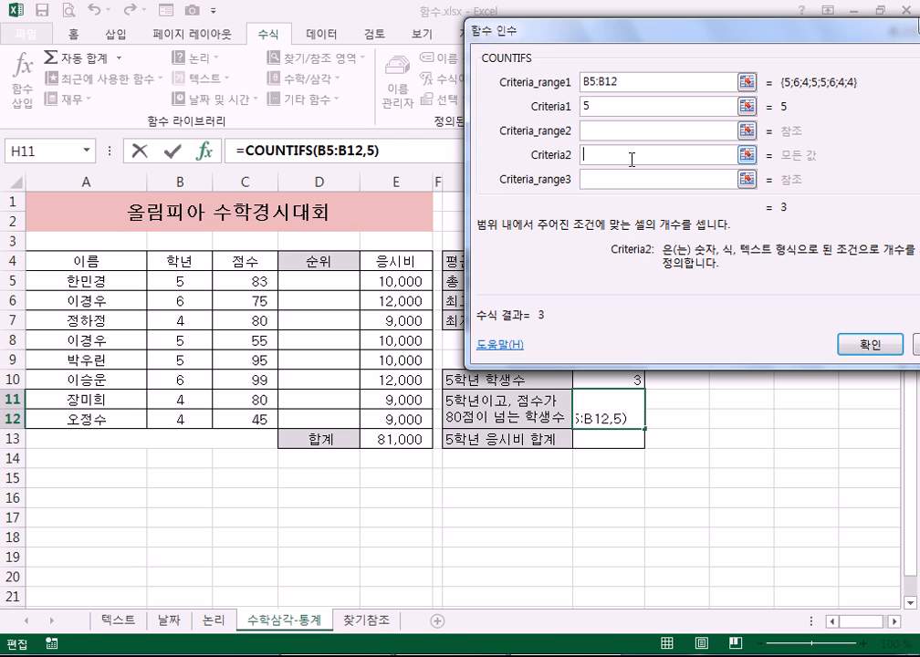
text(>80)
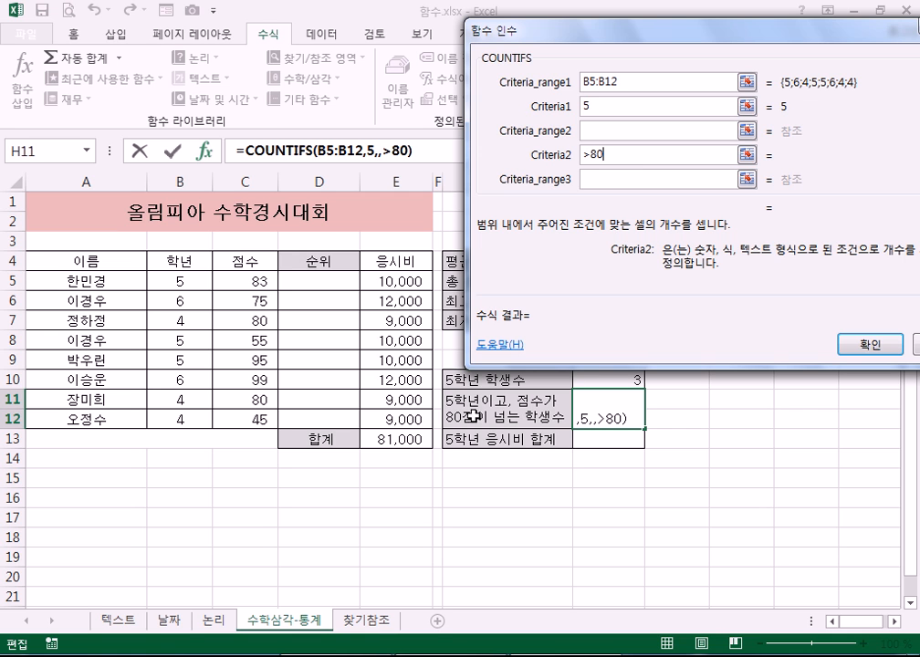
click(614, 129)
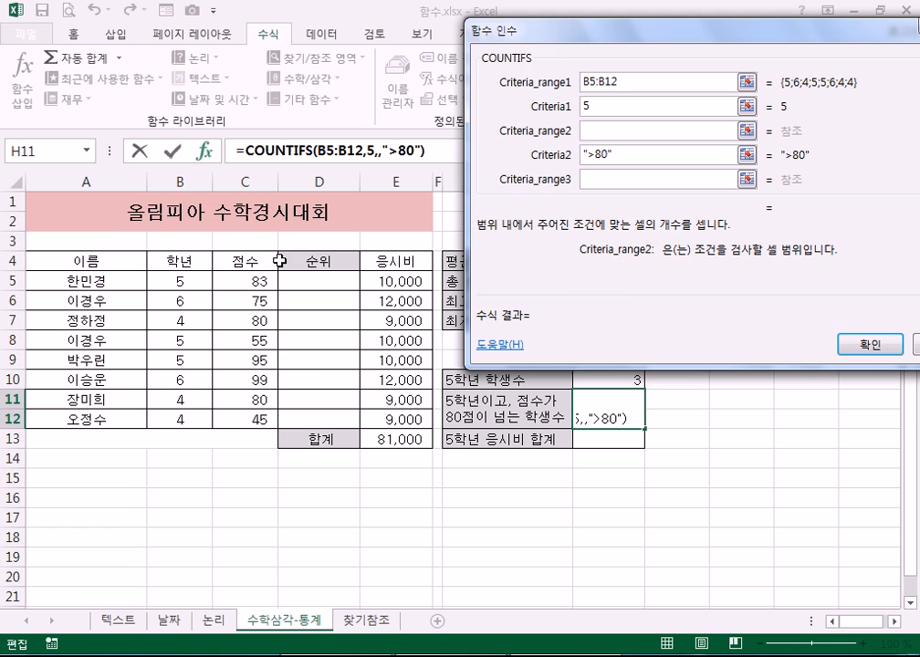
drag(241, 285, 240, 420)
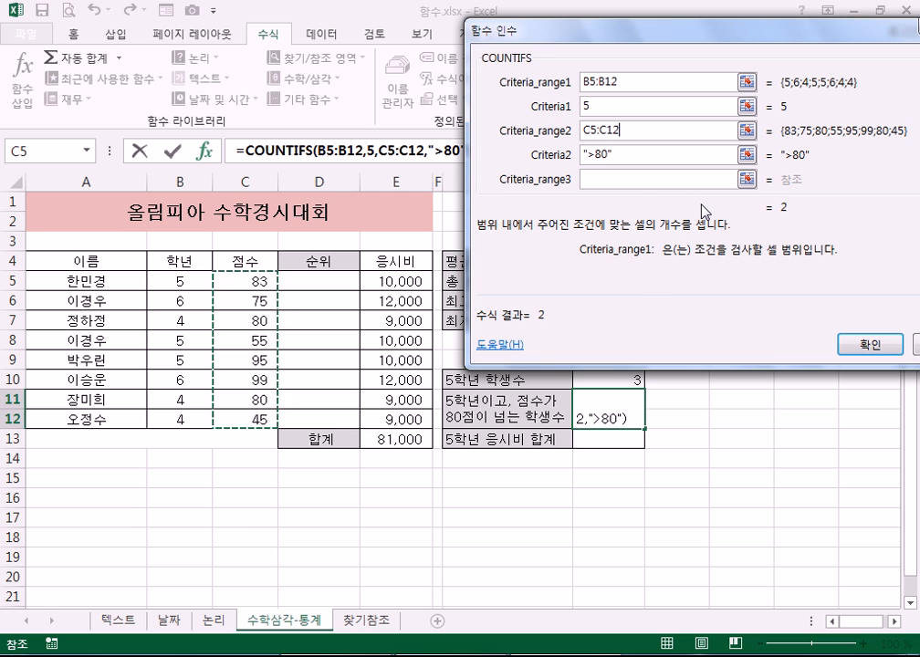
Re-enter >80 as the second criterion of the COUNTIFS function
click(635, 180)
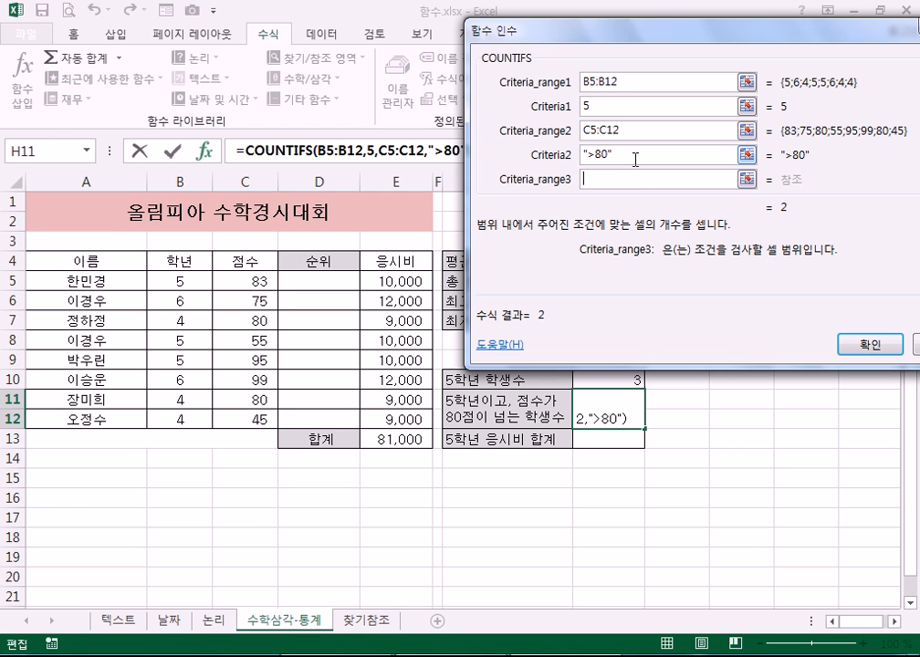
drag(635, 159, 498, 153)
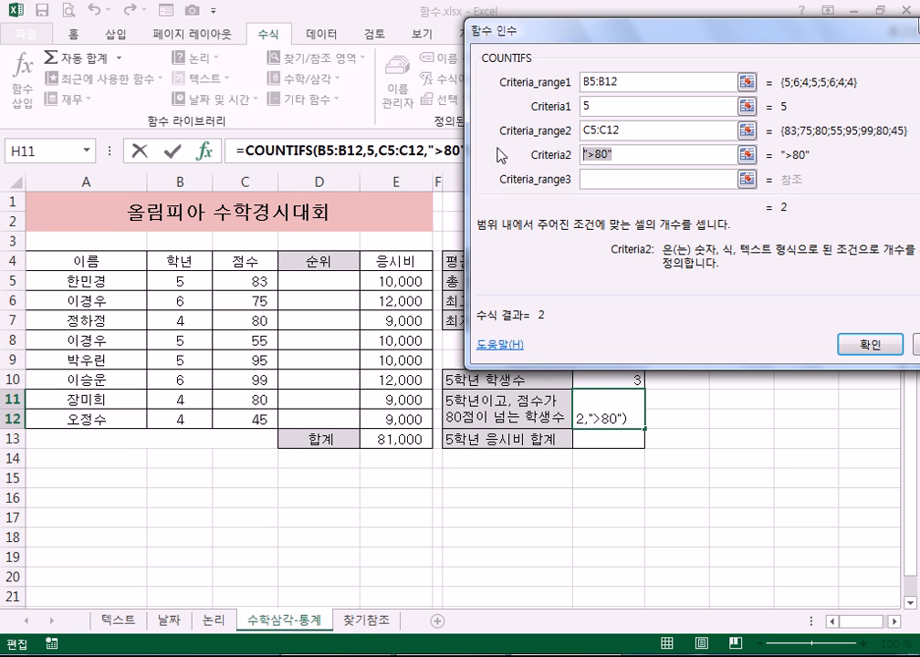
text(>80)
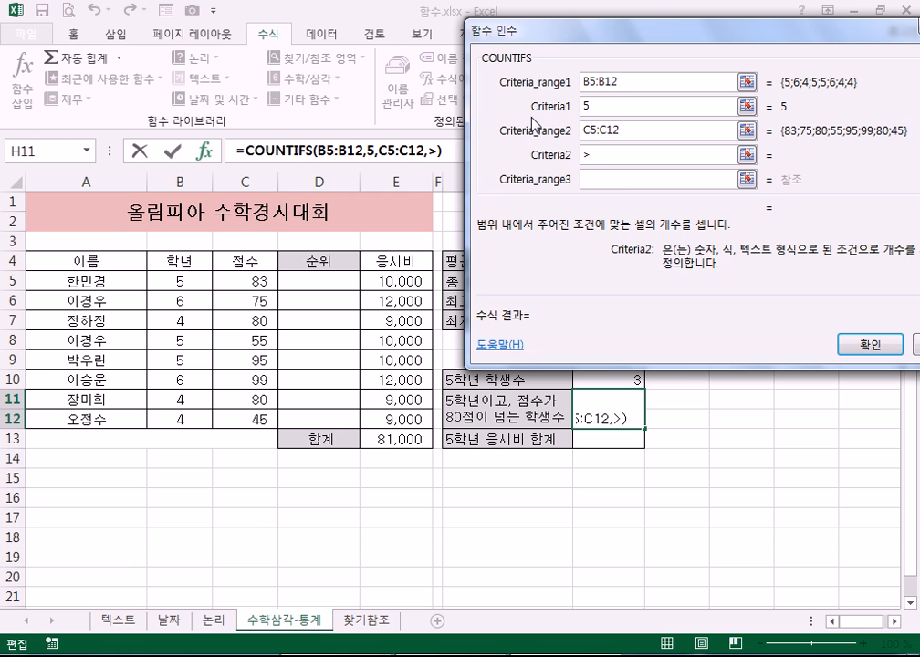
click(644, 130)
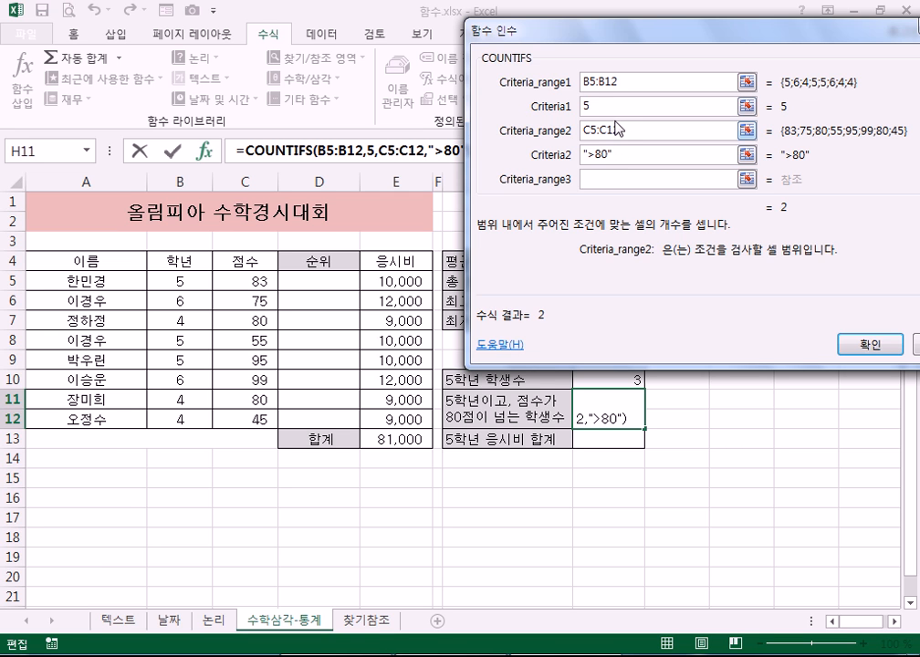
Check both COUNTIFS ranges and criteria and accept the function in cell H11
click(583, 107)
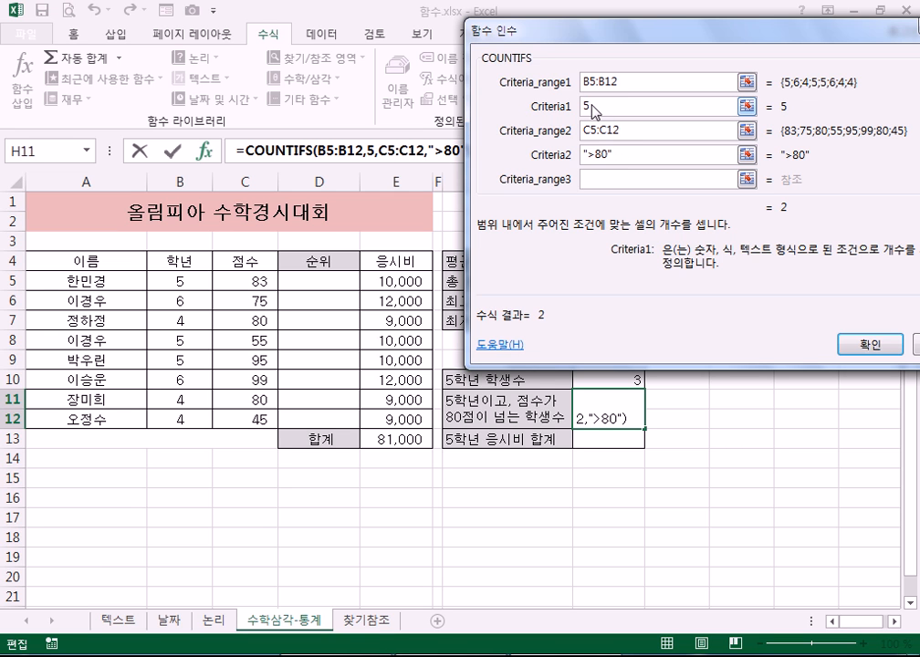
double_click(592, 154)
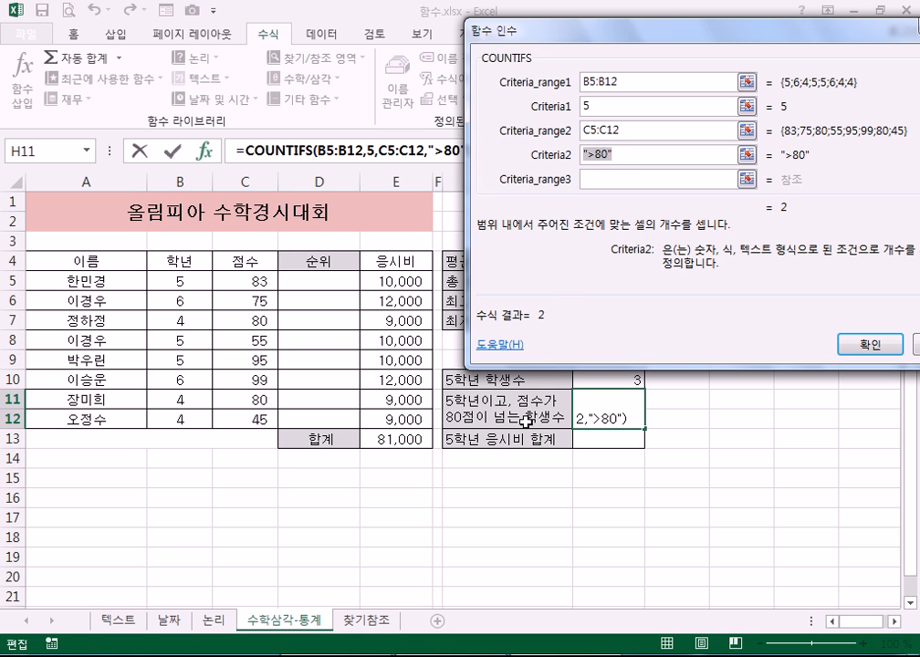
double_click(621, 83)
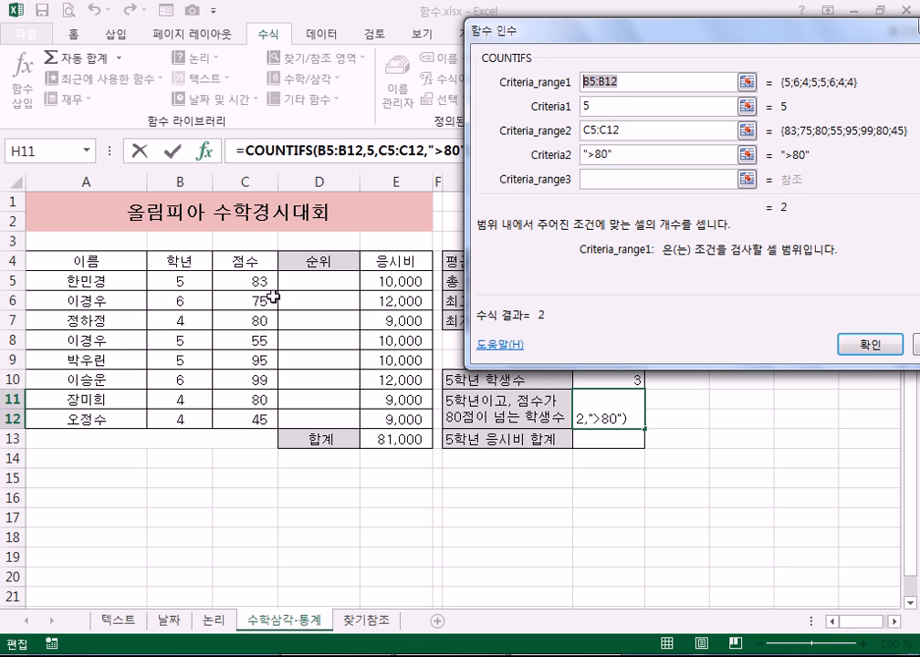
click(588, 107)
double_click(582, 131)
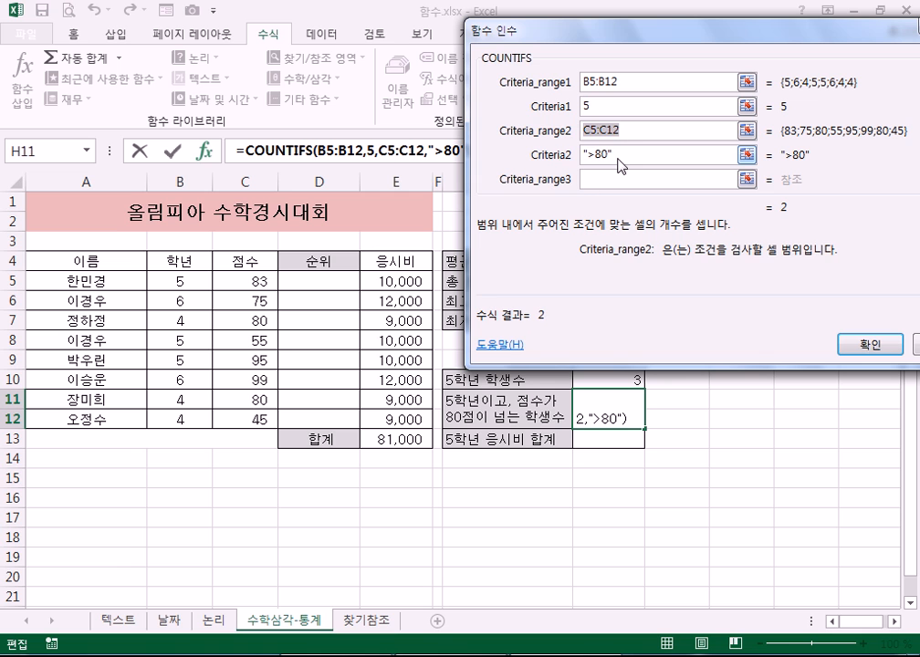
double_click(618, 155)
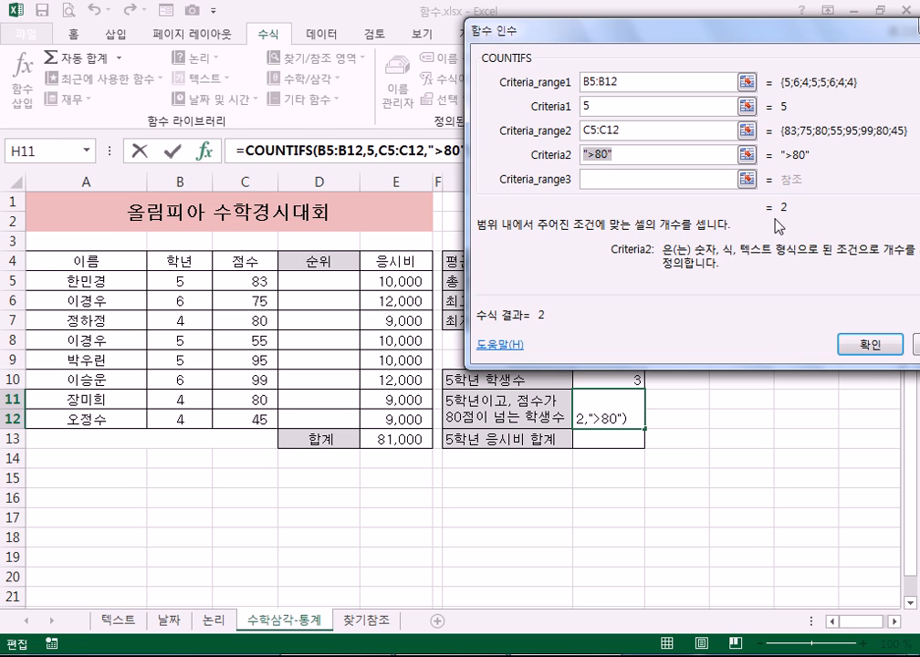
click(849, 344)
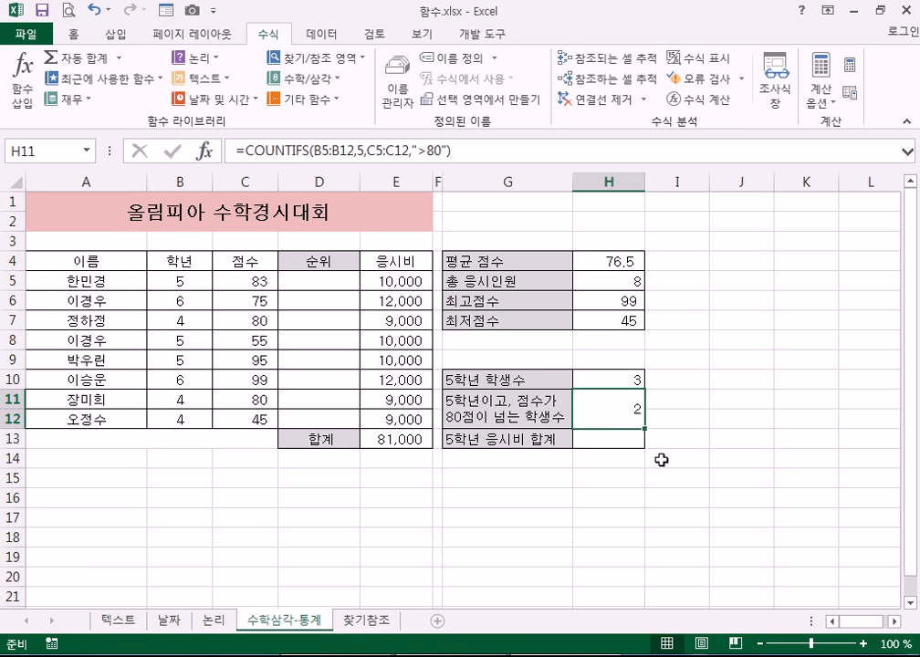
Examine the 학년 and 응시비 columns to identify the 5th graders' fees that belong in the 5학년 응시비 합계 cell H13
click(609, 437)
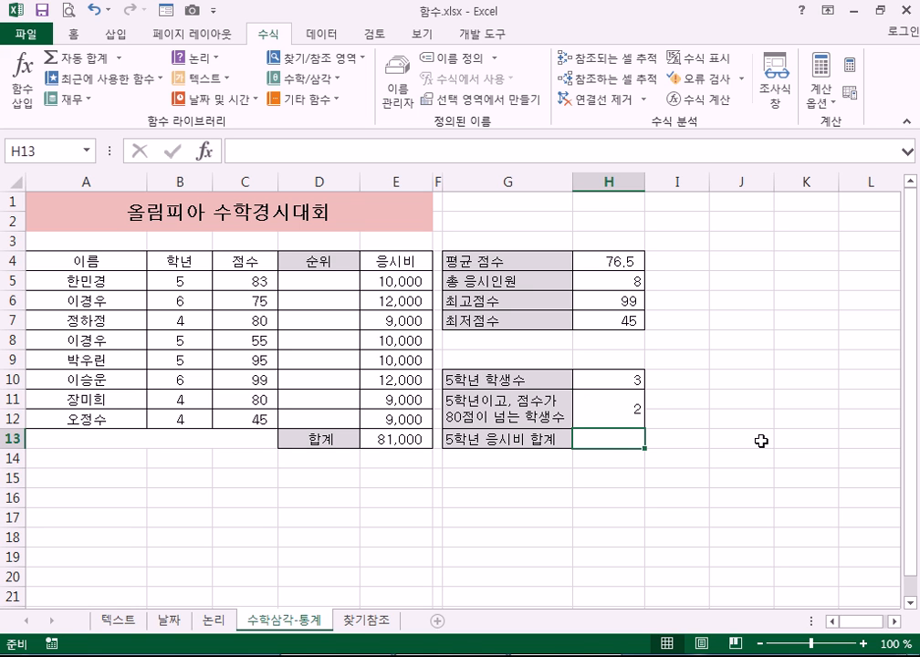
drag(180, 281, 180, 419)
drag(394, 281, 380, 420)
click(176, 283)
click(395, 282)
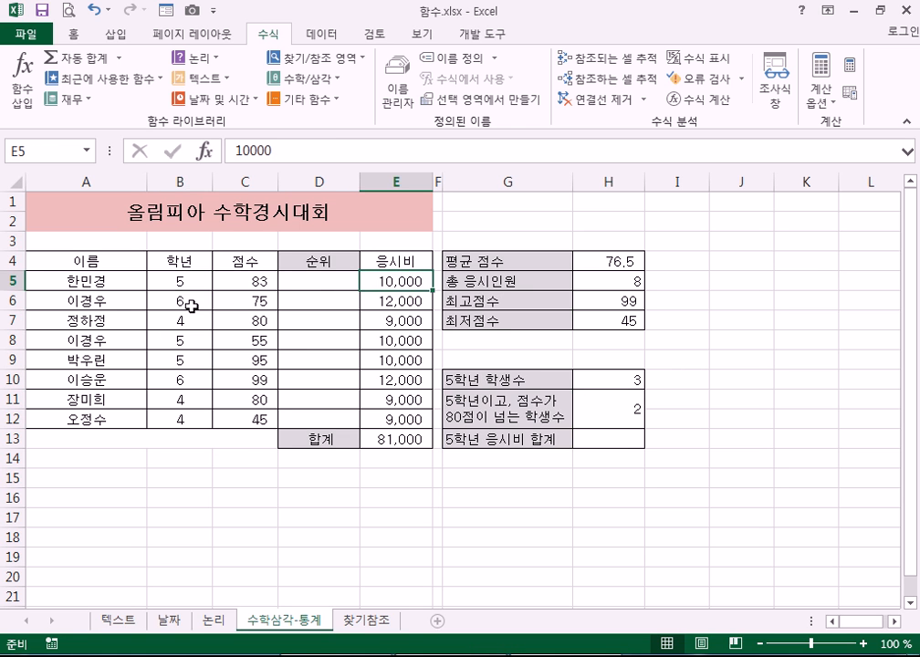
click(187, 340)
click(397, 337)
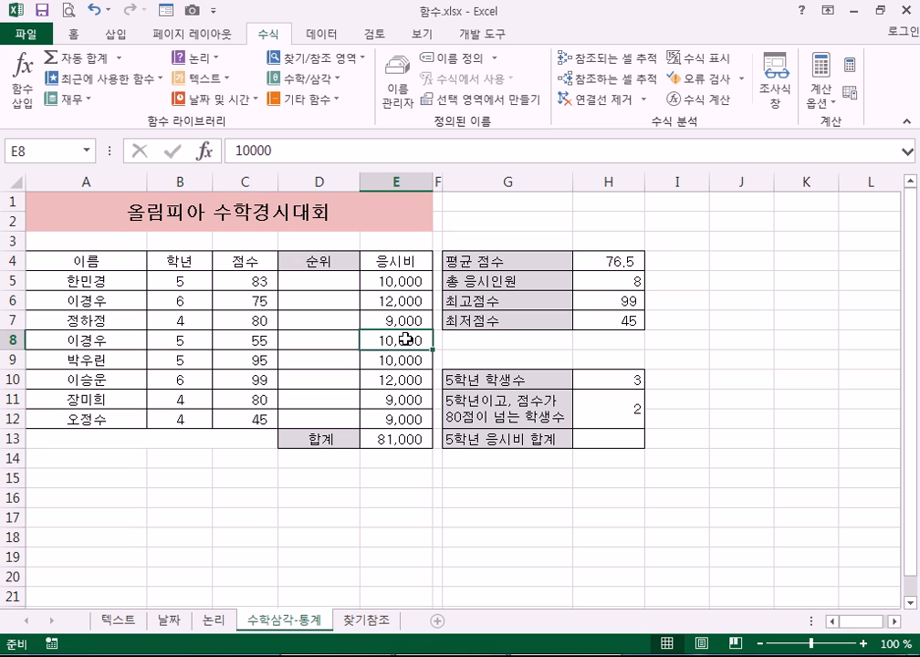
click(195, 358)
click(401, 359)
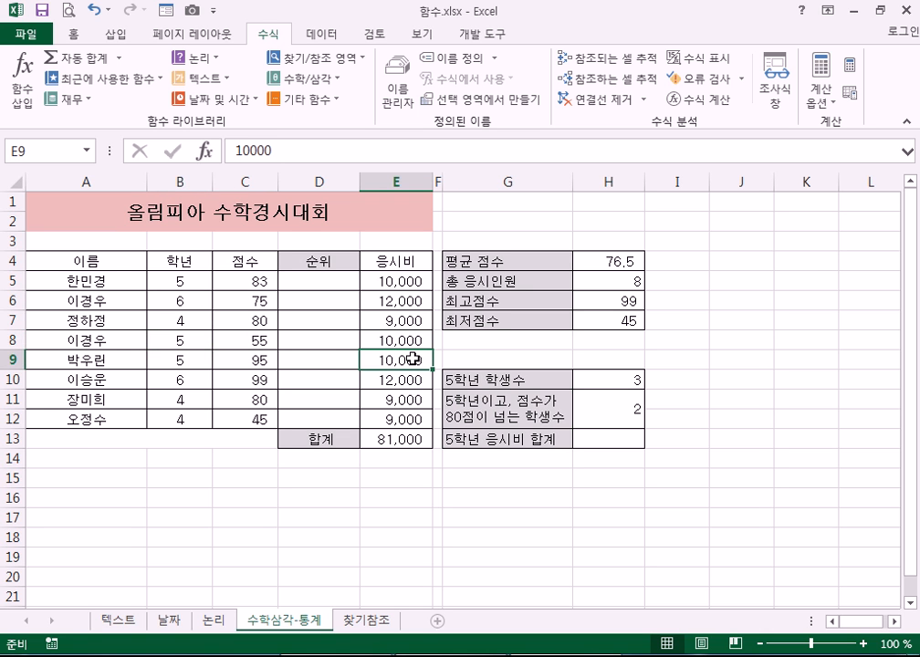
click(396, 282)
click(392, 341)
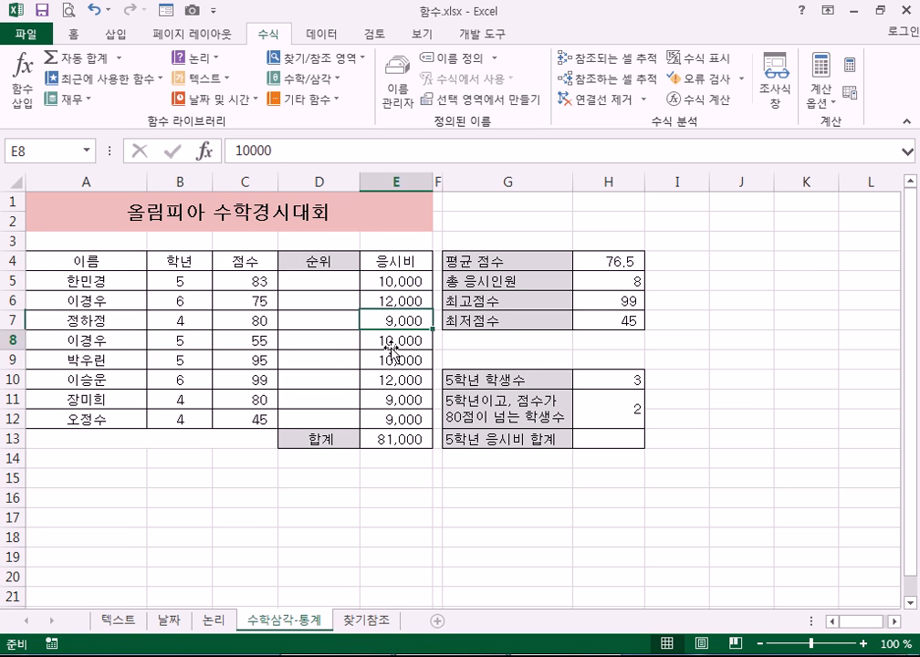
click(390, 360)
Start a SUMIF function in the 5학년 응시비 합계 cell H13, keeping the data table uncovered by its arguments dialog
click(595, 440)
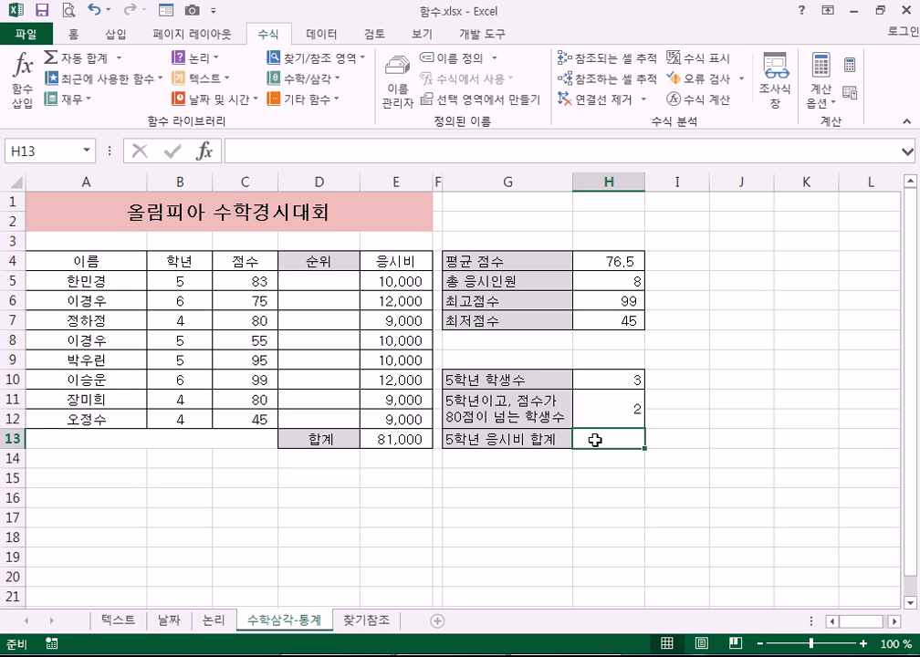
click(307, 101)
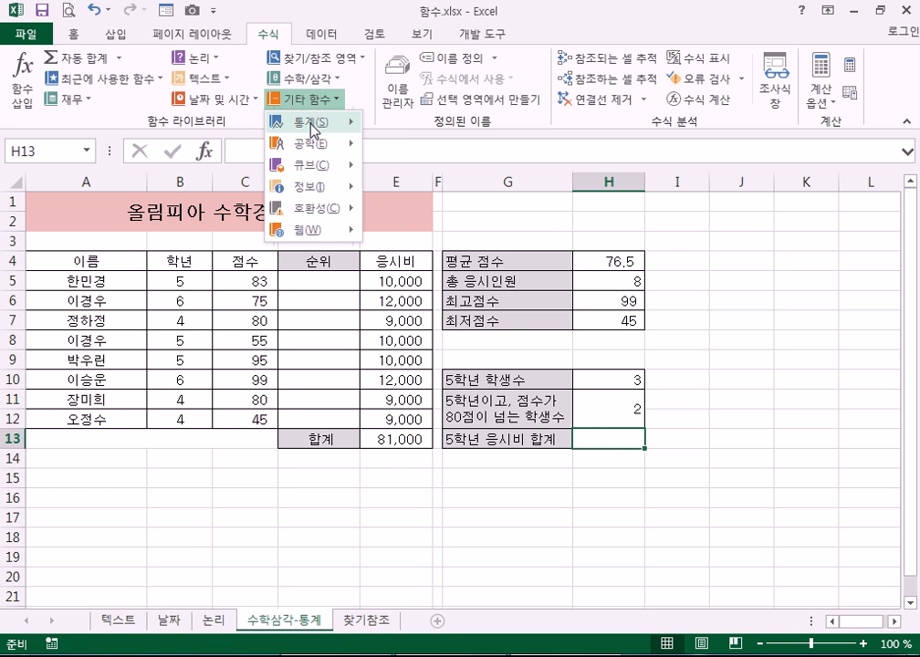
mouse_move(313, 128)
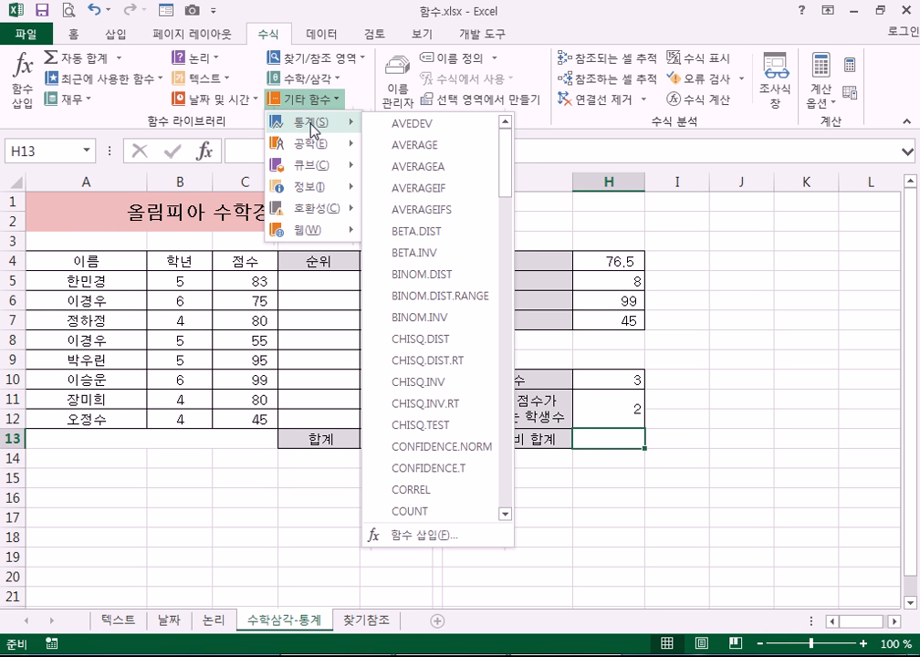
click(306, 80)
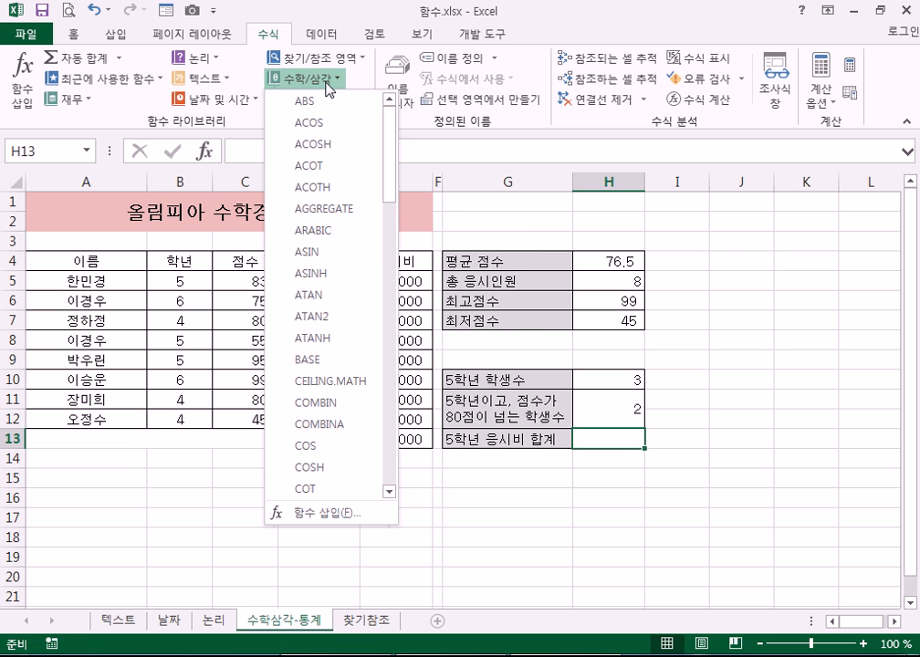
scroll(324, 329, down, 14)
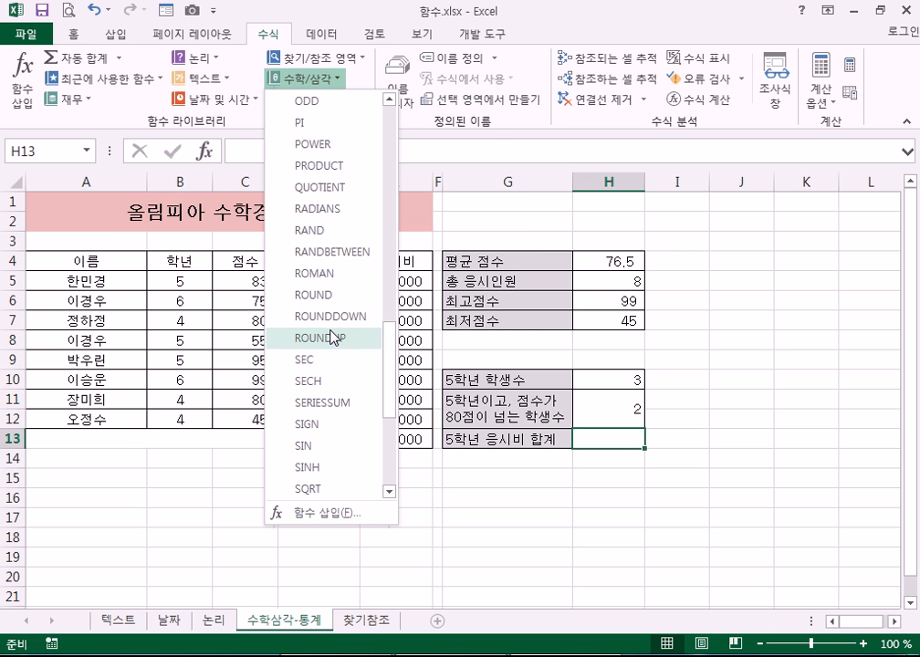
scroll(334, 337, down, 3)
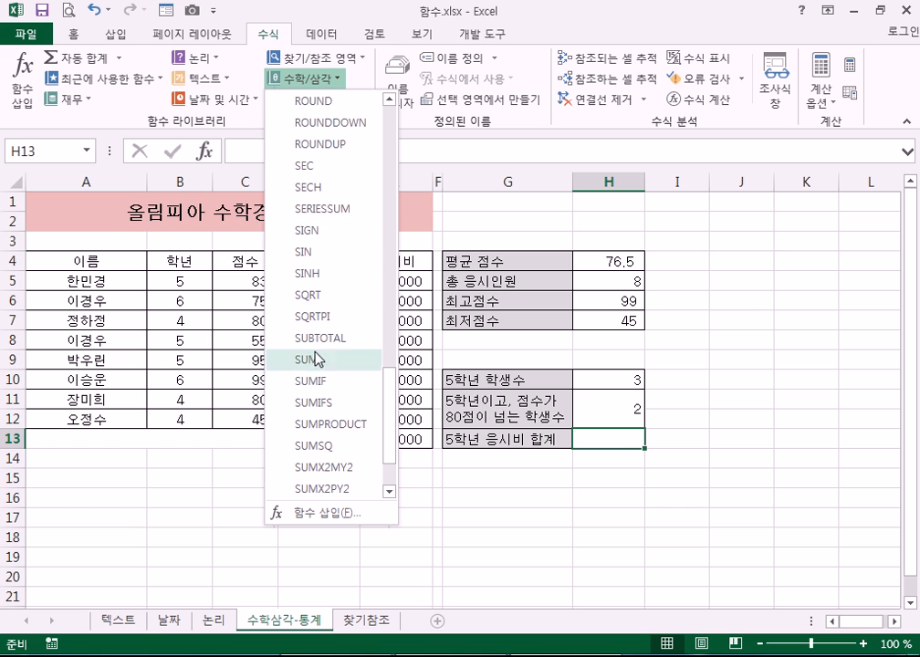
scroll(318, 359, down, 2)
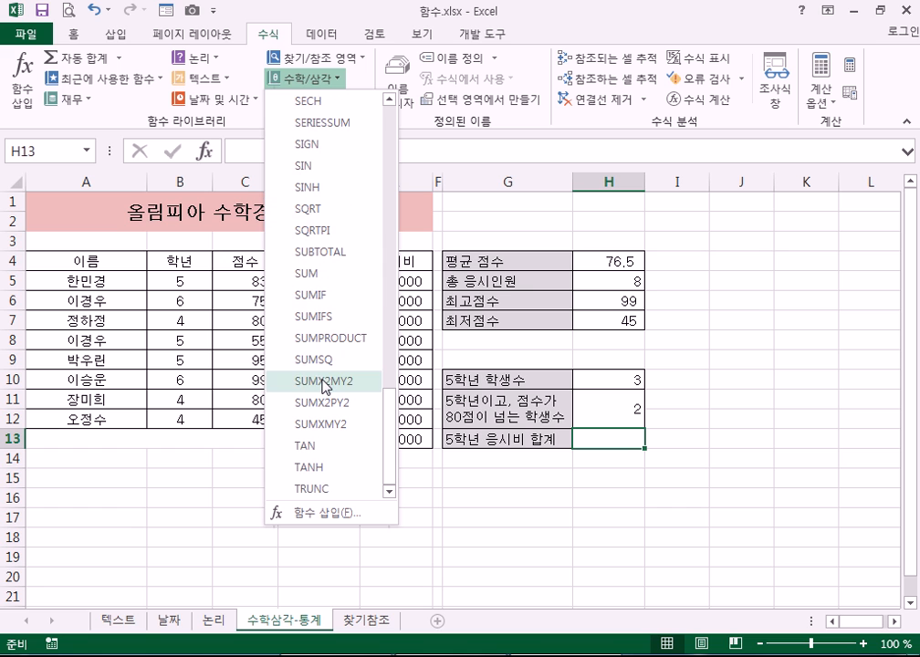
click(313, 296)
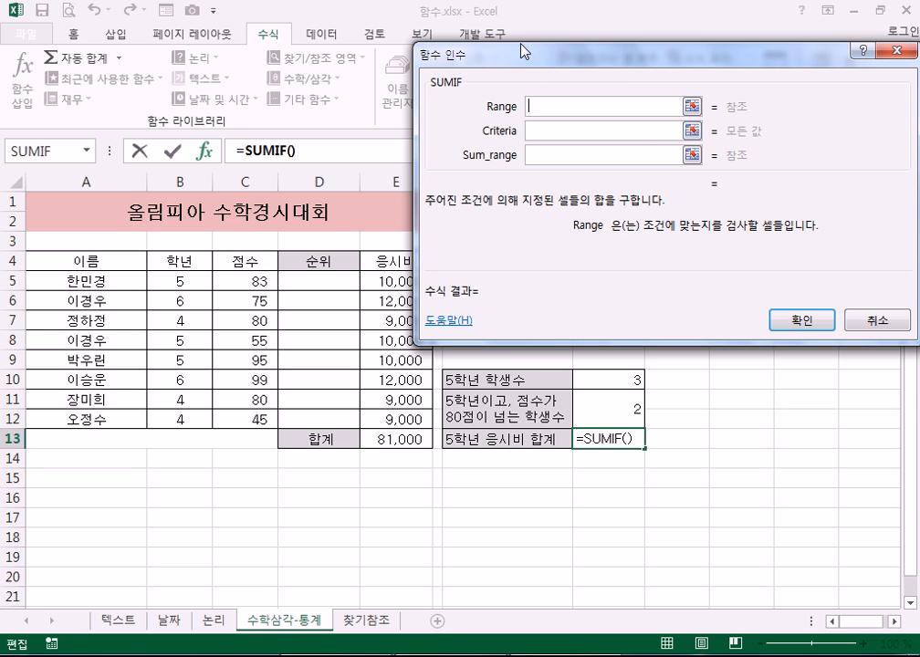
drag(524, 53, 550, 56)
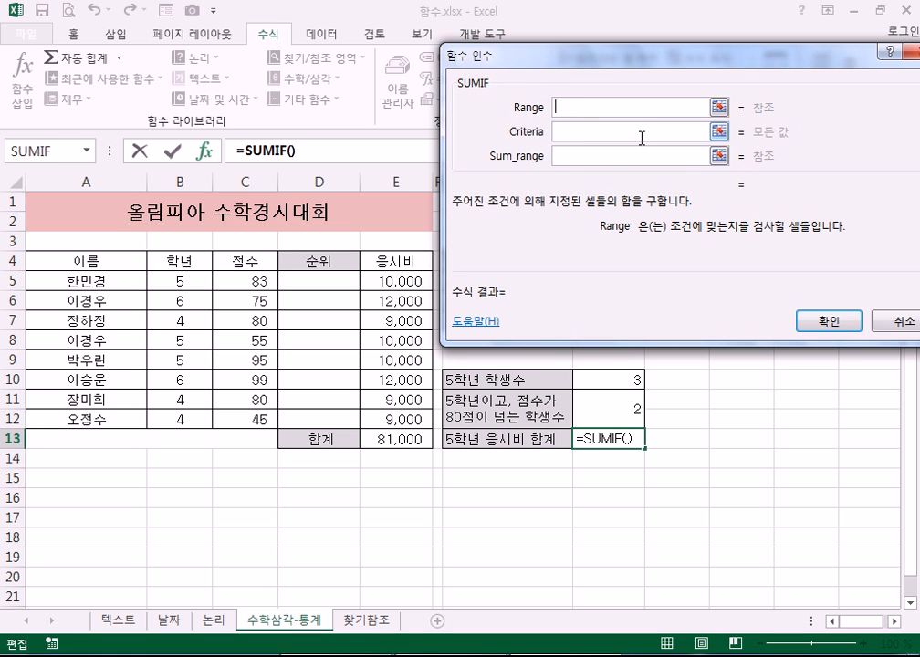
Complete the SUMIF function in H13 with range B5:B12, criterion 5 and sum range E5:E12, and accept it
click(571, 131)
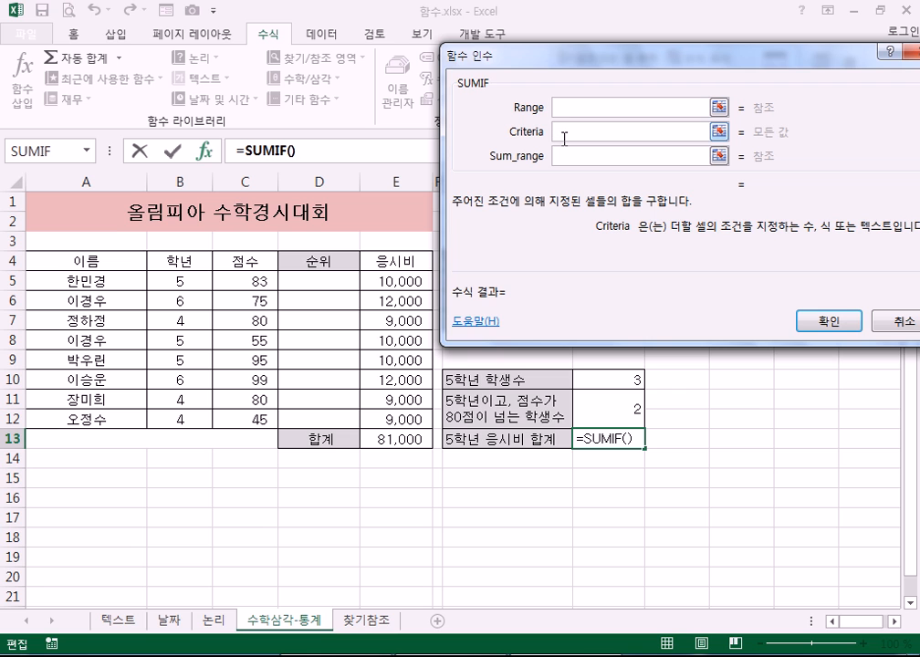
text(5)
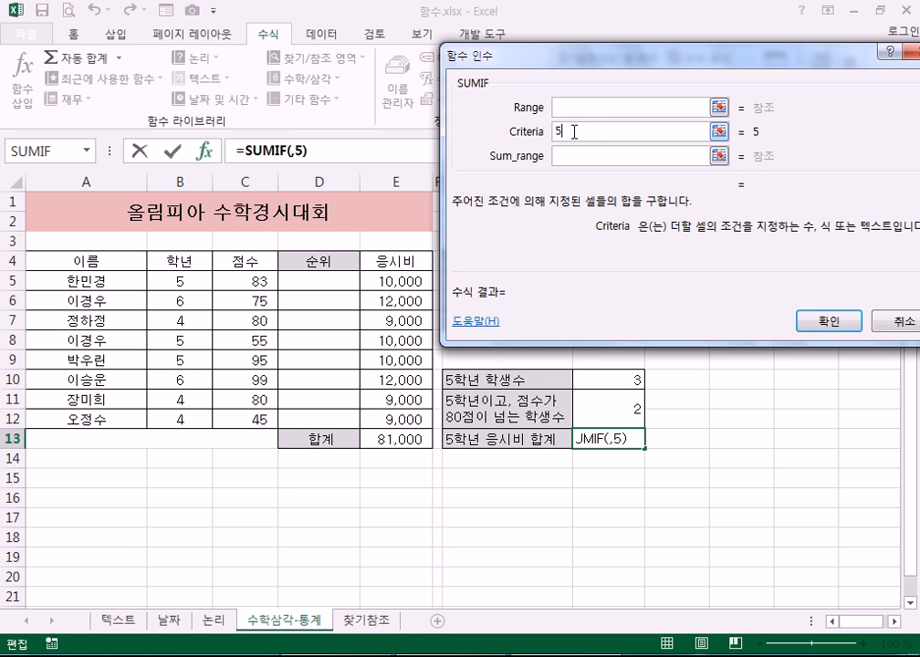
click(586, 107)
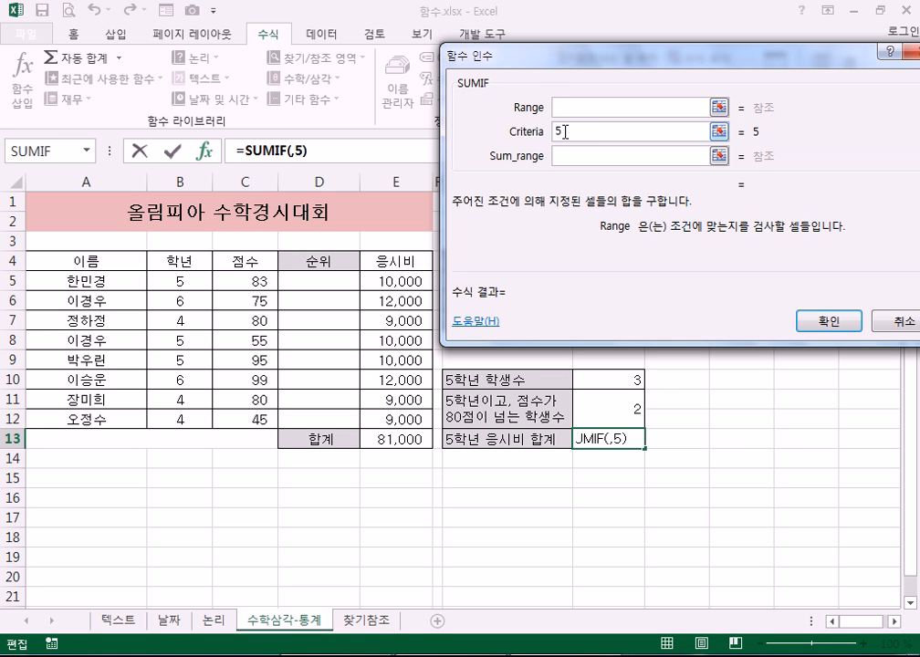
drag(195, 275, 194, 418)
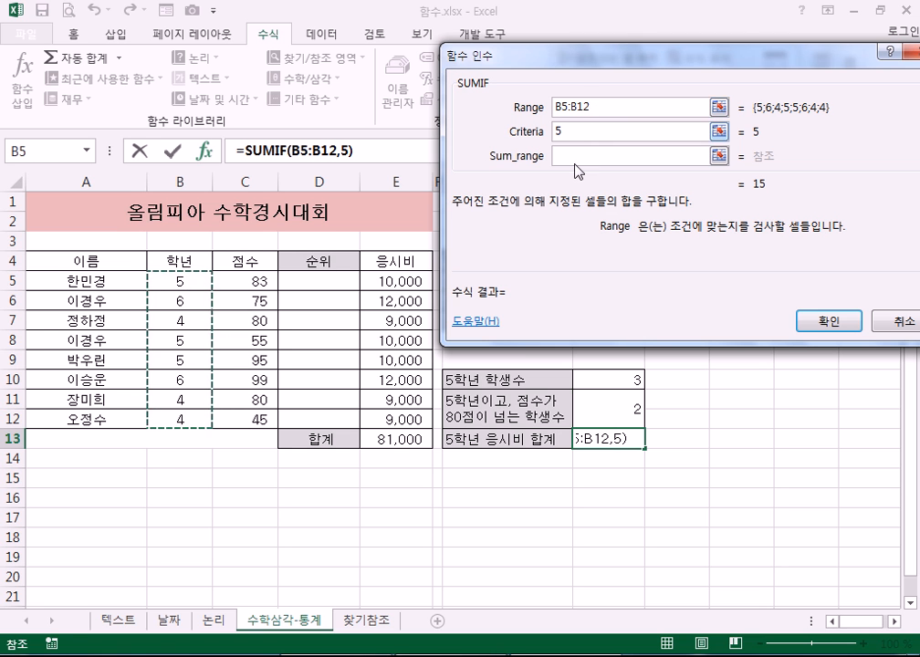
click(567, 157)
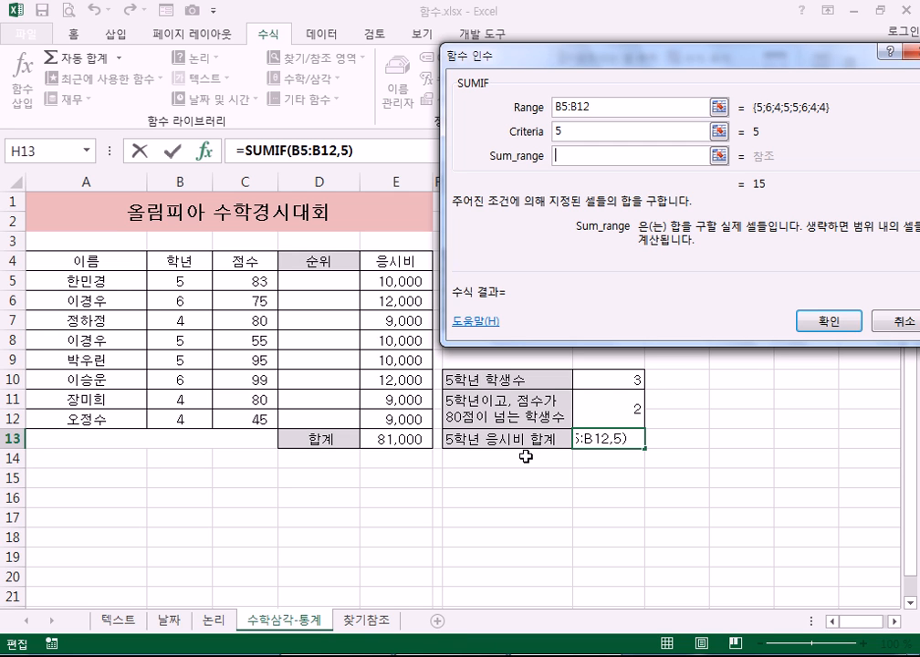
click(393, 283)
drag(392, 283, 388, 417)
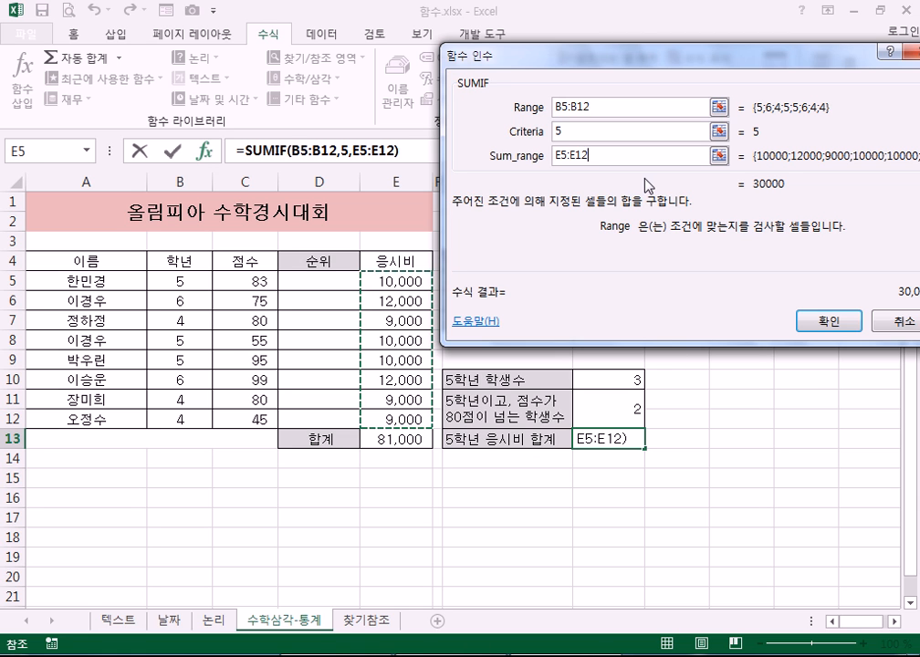
click(801, 321)
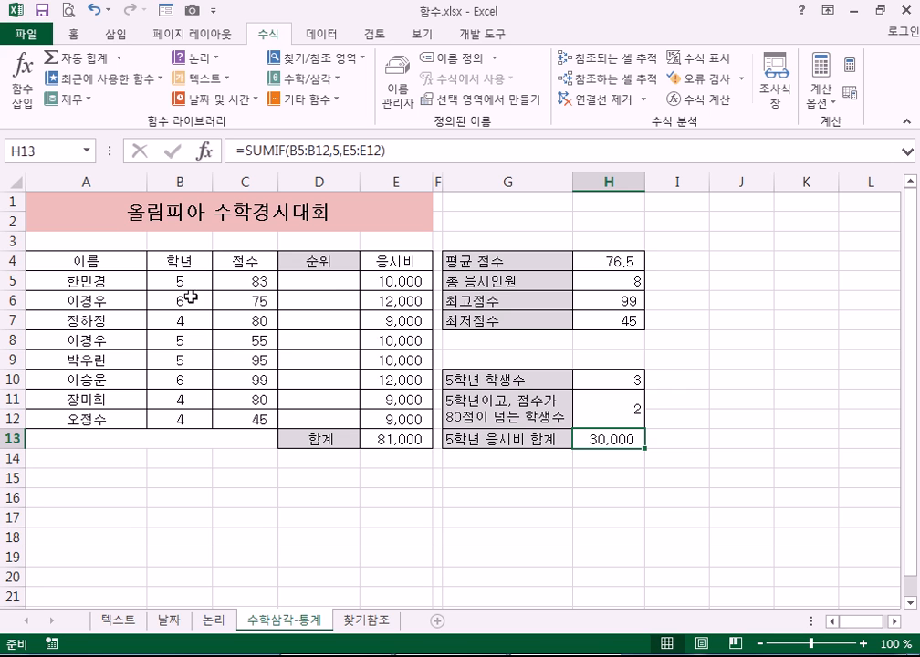
Test the 5th-grade formulas by changing the 학년 value in B10 to 5 and restoring it to 6, twice
click(189, 380)
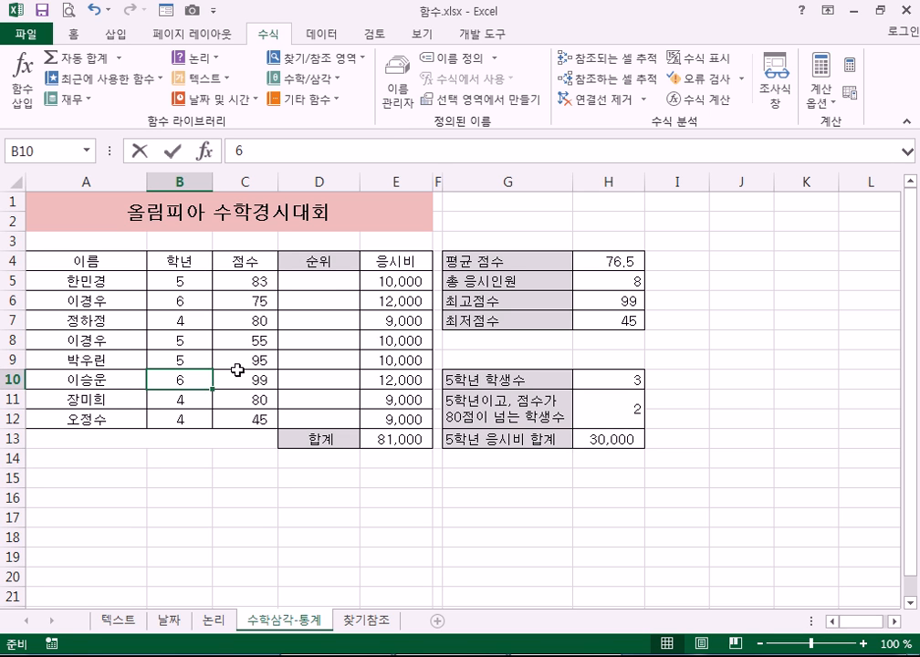
text(5)
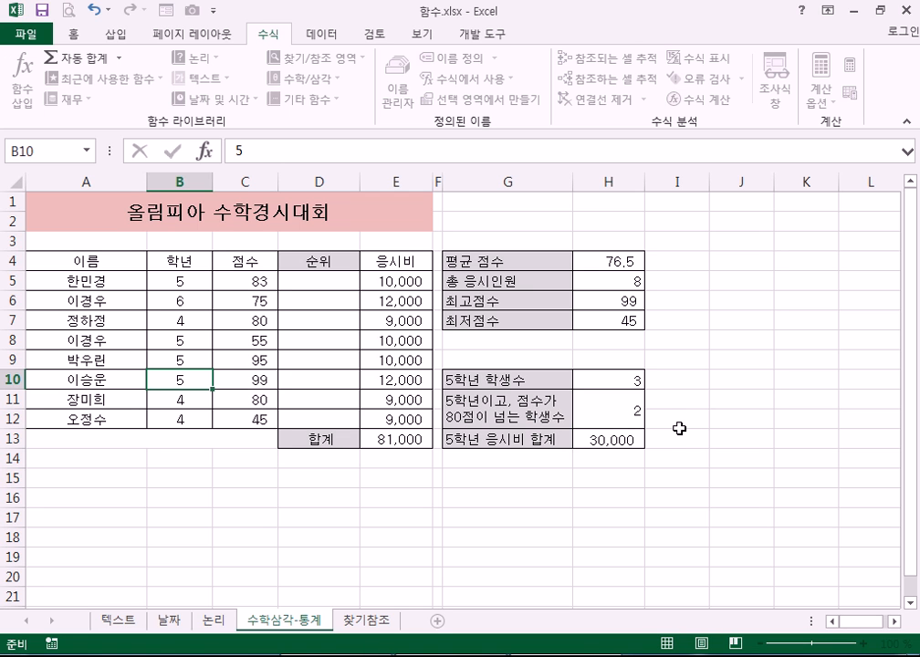
key(Return)
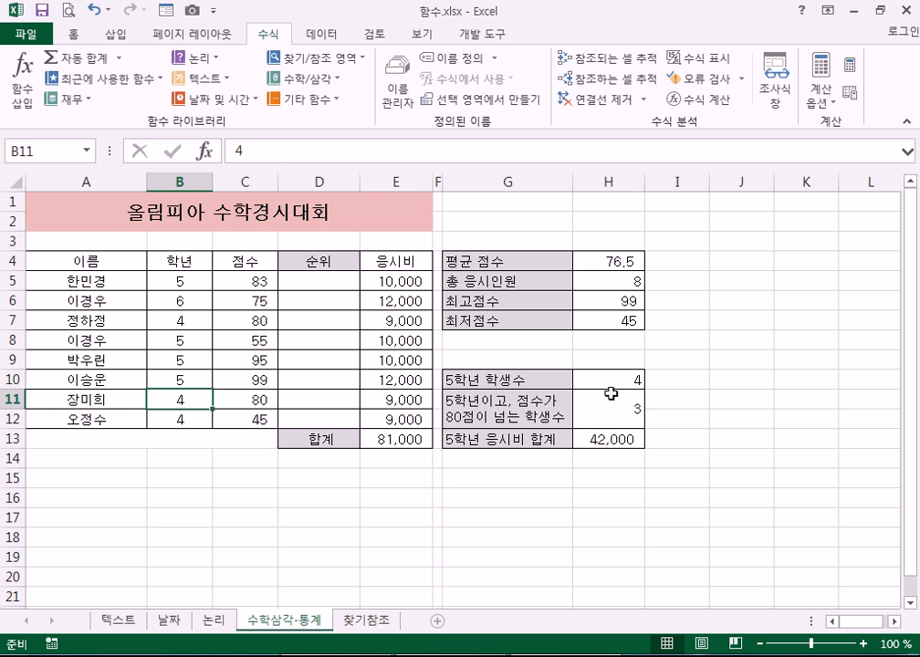
click(204, 373)
text(6)
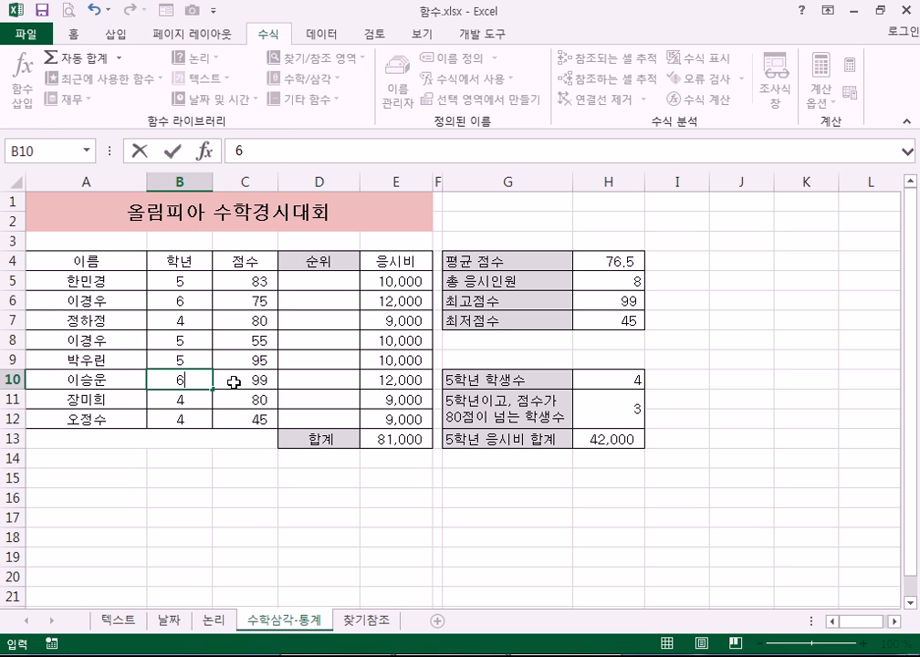
key(Return)
click(193, 380)
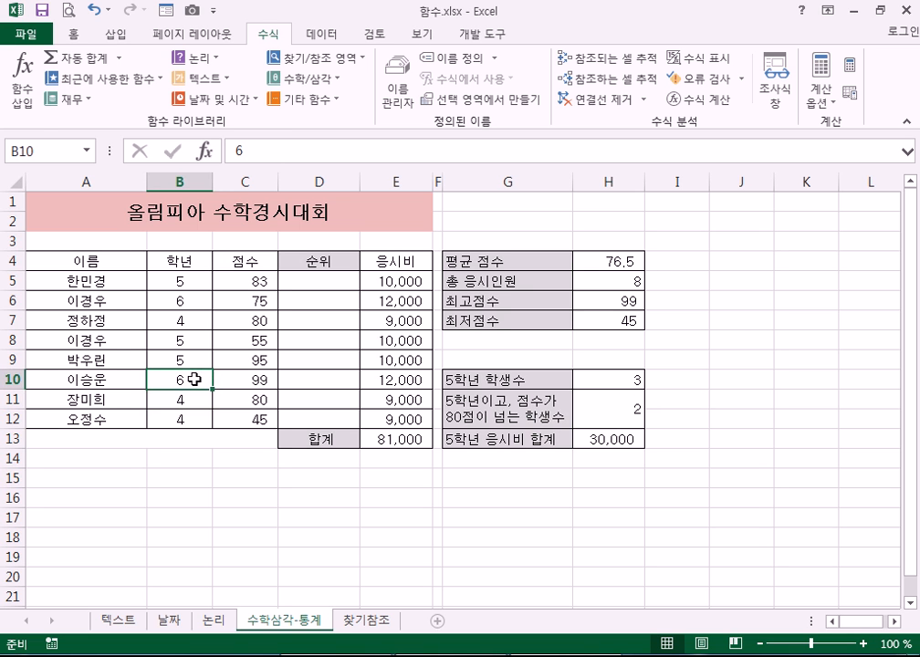
text(5)
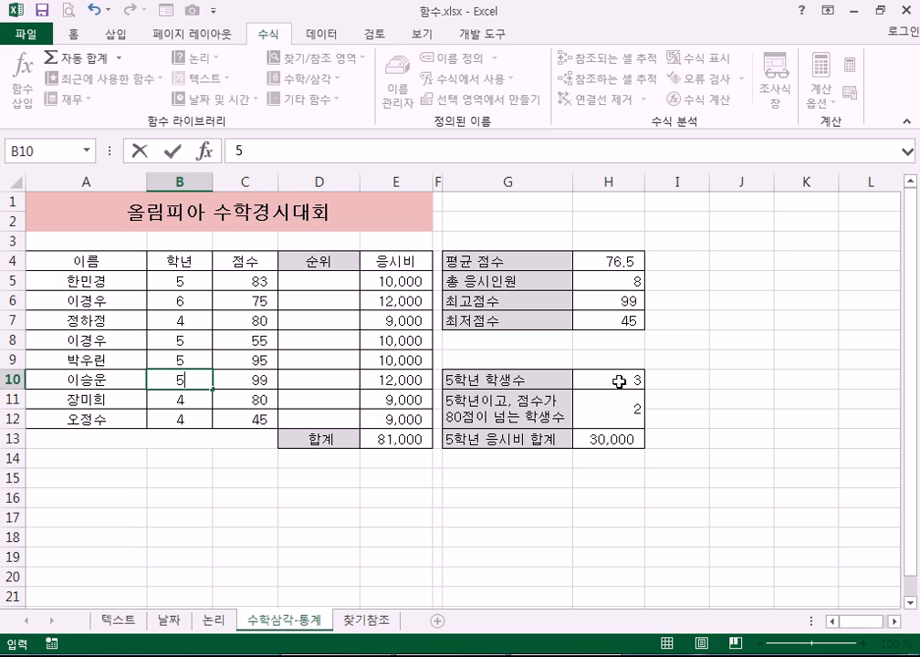
key(Return)
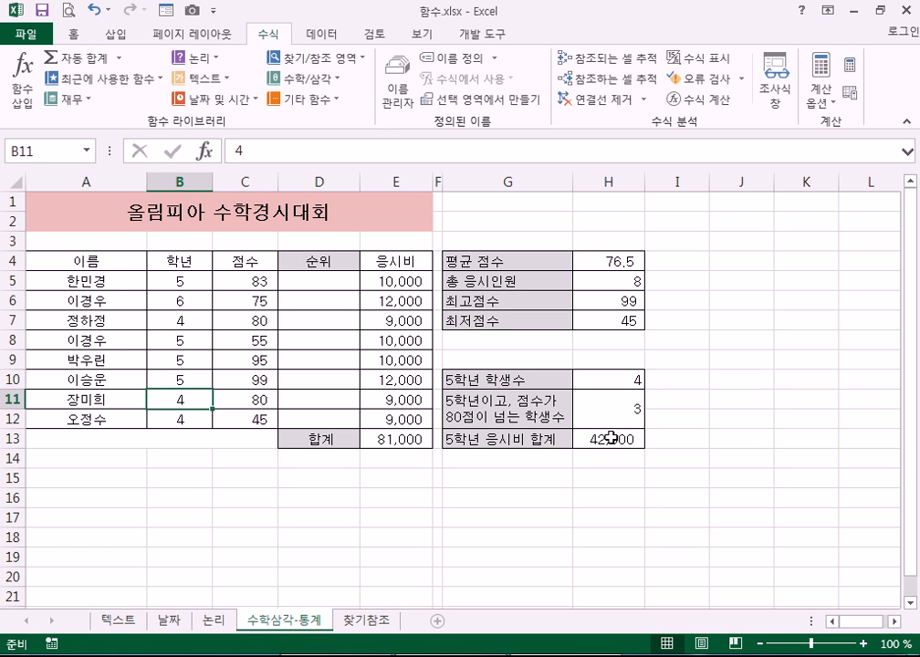
click(181, 377)
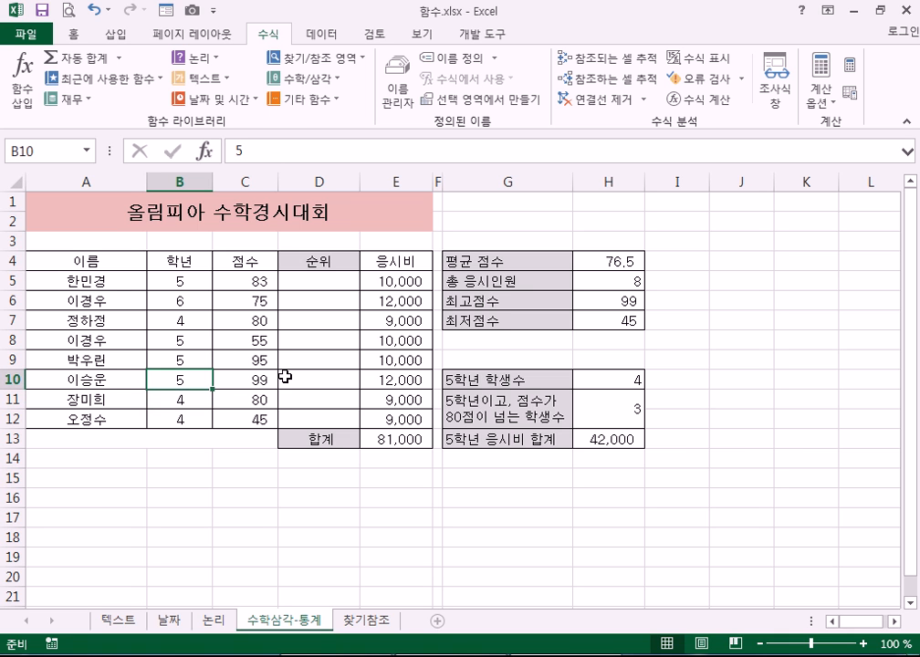
text(6)
key(Return)
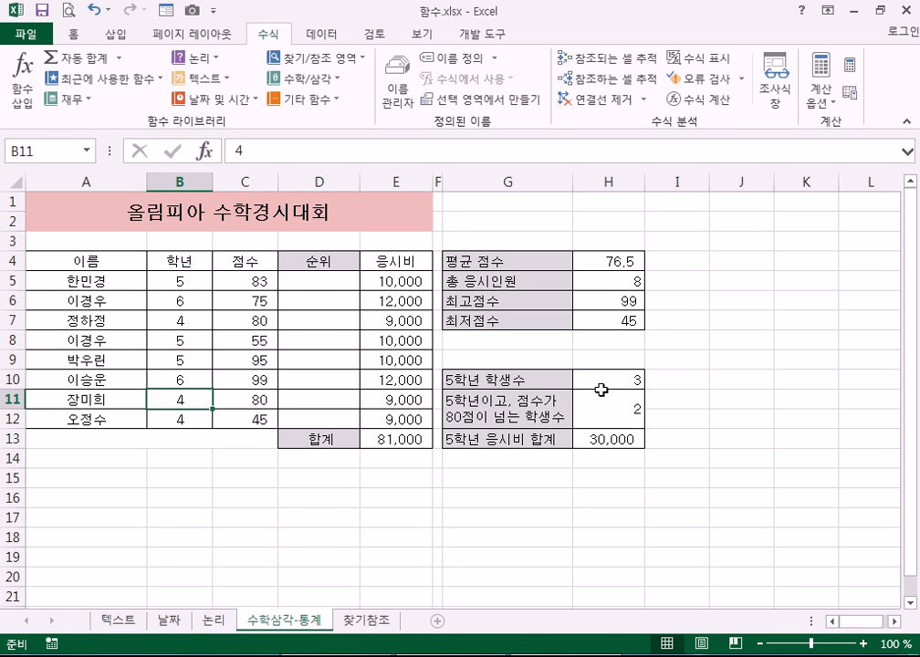
Open the 찾기참조 sheet and examine how the 분류 codes match the genres in [표2] for the 장르 column
click(368, 619)
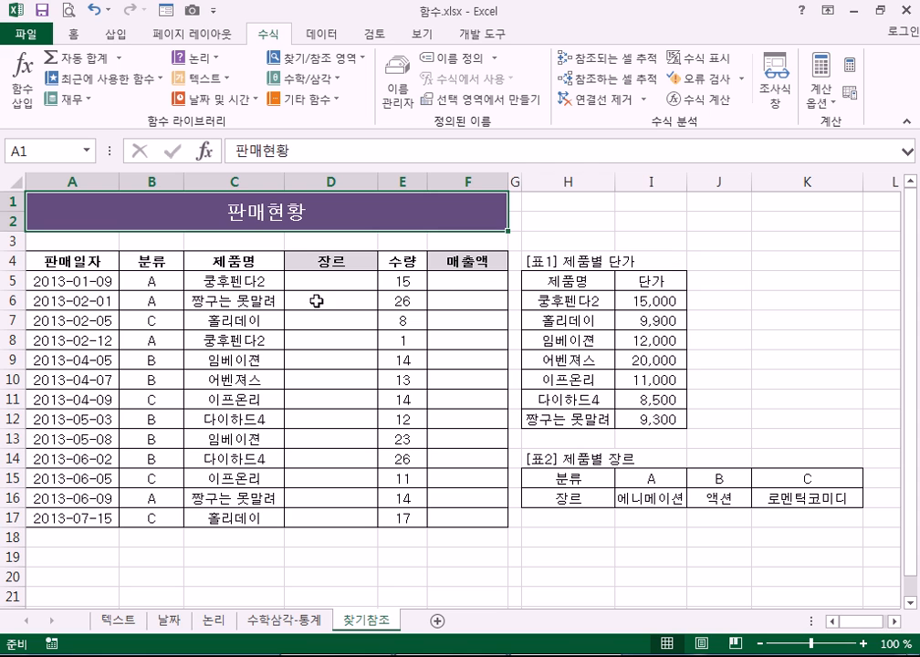
click(172, 285)
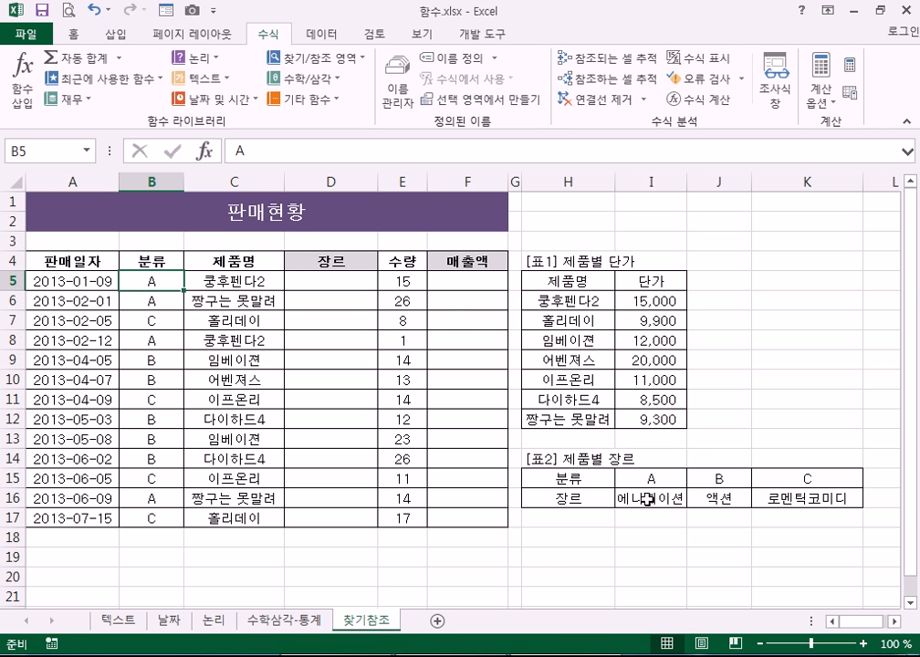
click(165, 320)
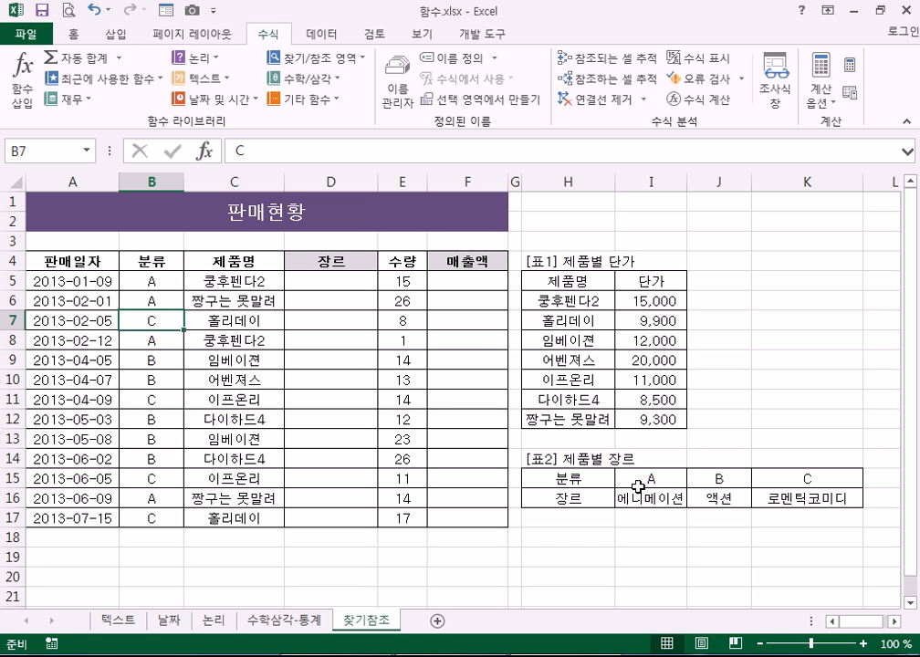
click(173, 360)
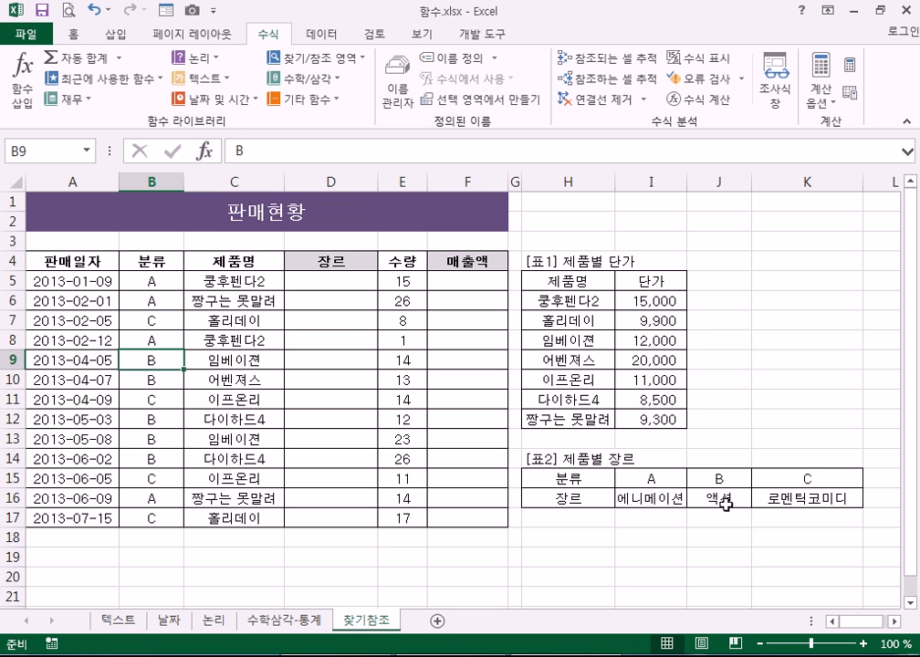
click(124, 282)
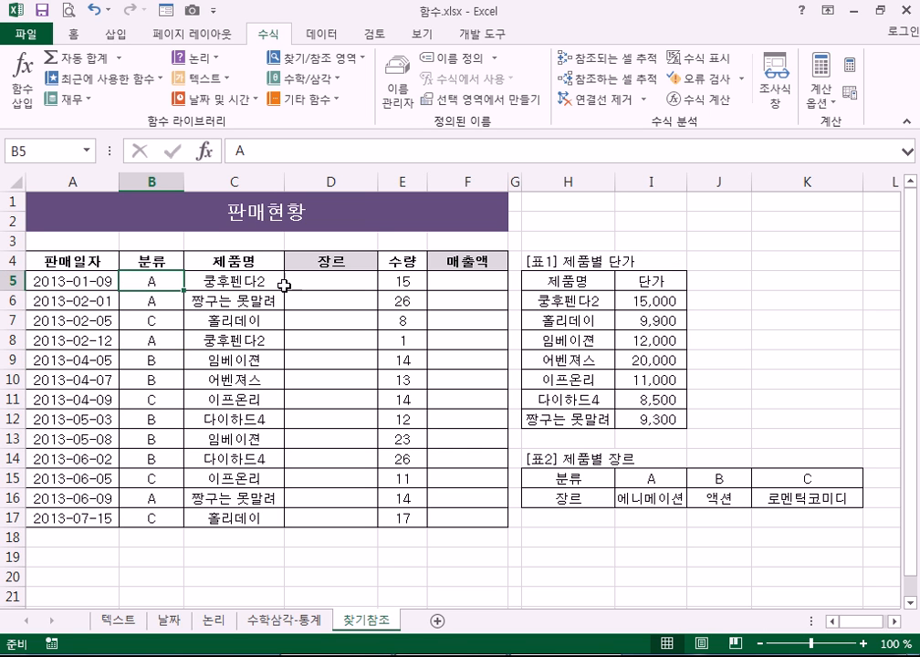
click(343, 283)
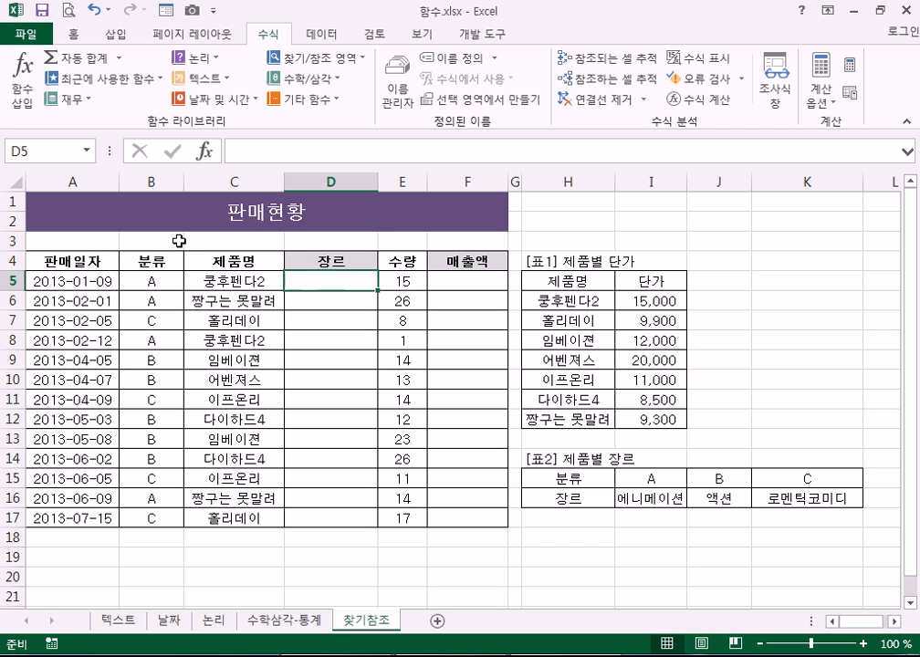
click(160, 281)
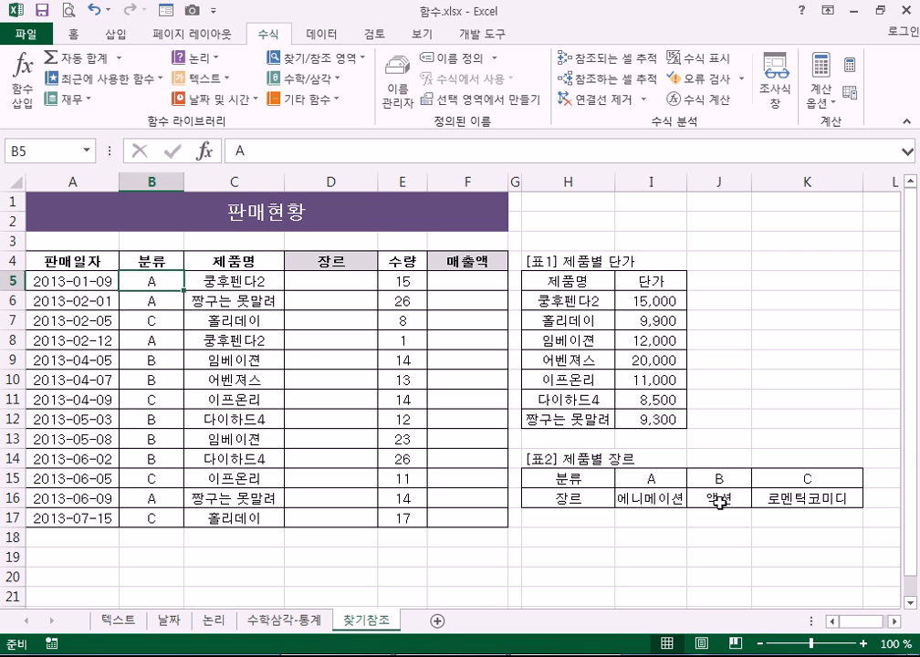
click(333, 281)
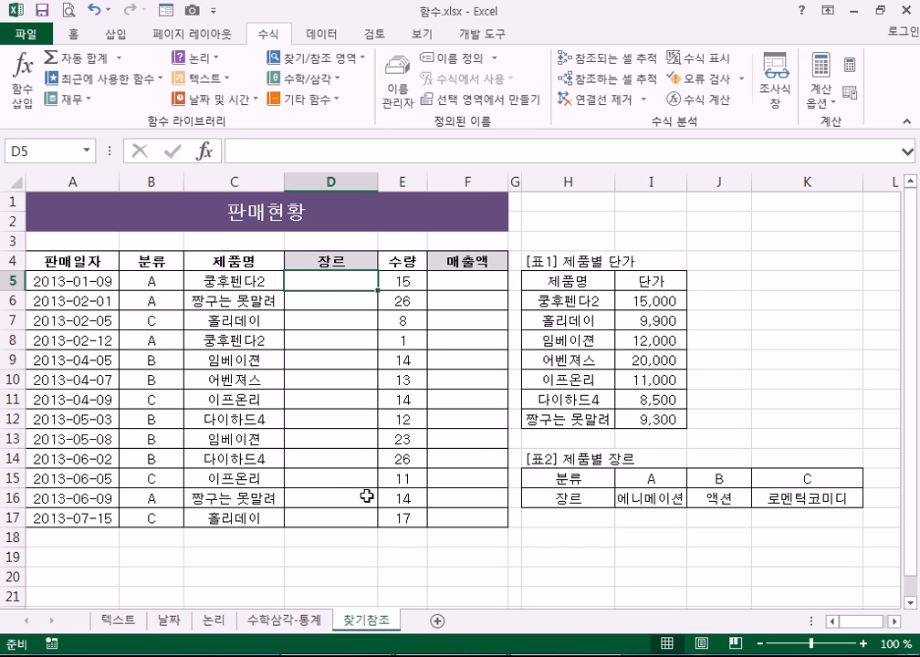
Examine how each 매출액 follows from the 수량 and the product's 단가 in the [표1] price table
click(454, 280)
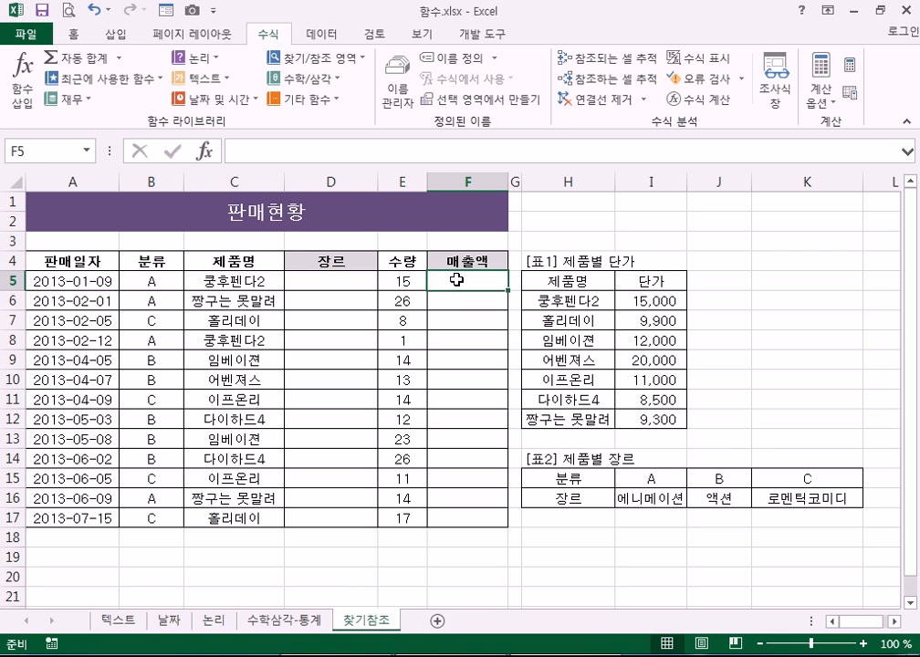
click(228, 280)
click(642, 301)
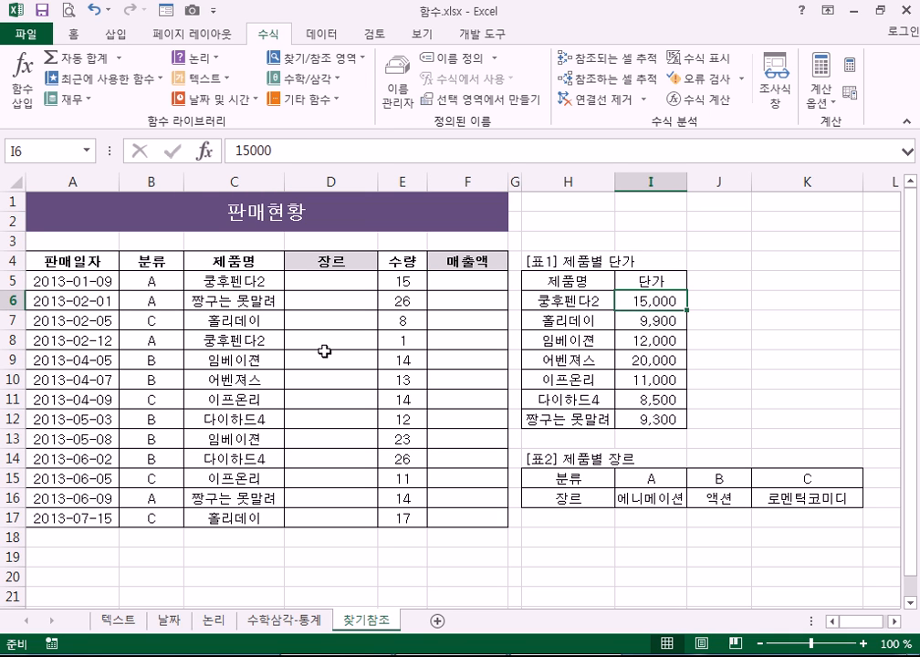
click(407, 284)
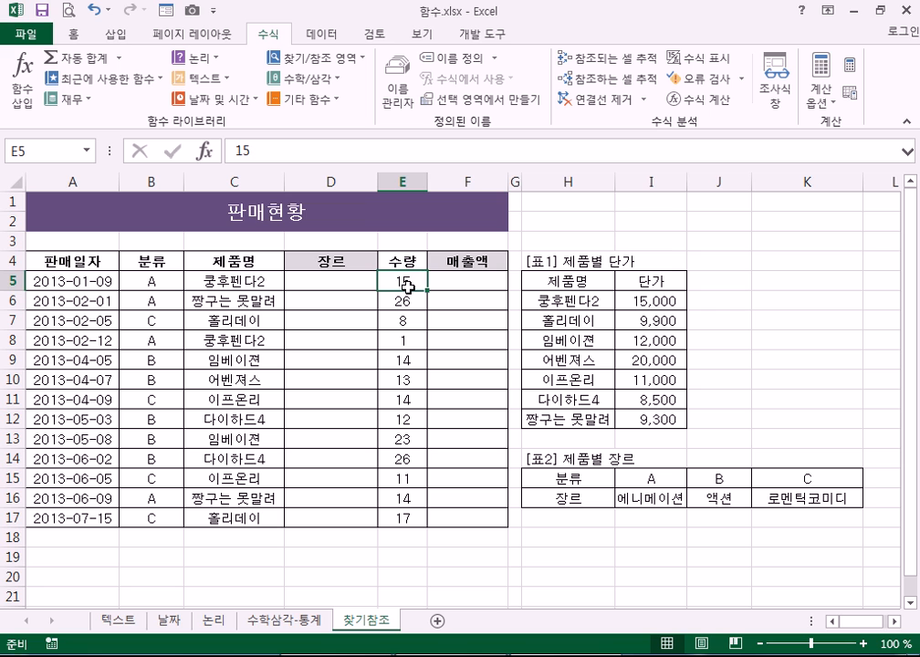
click(657, 306)
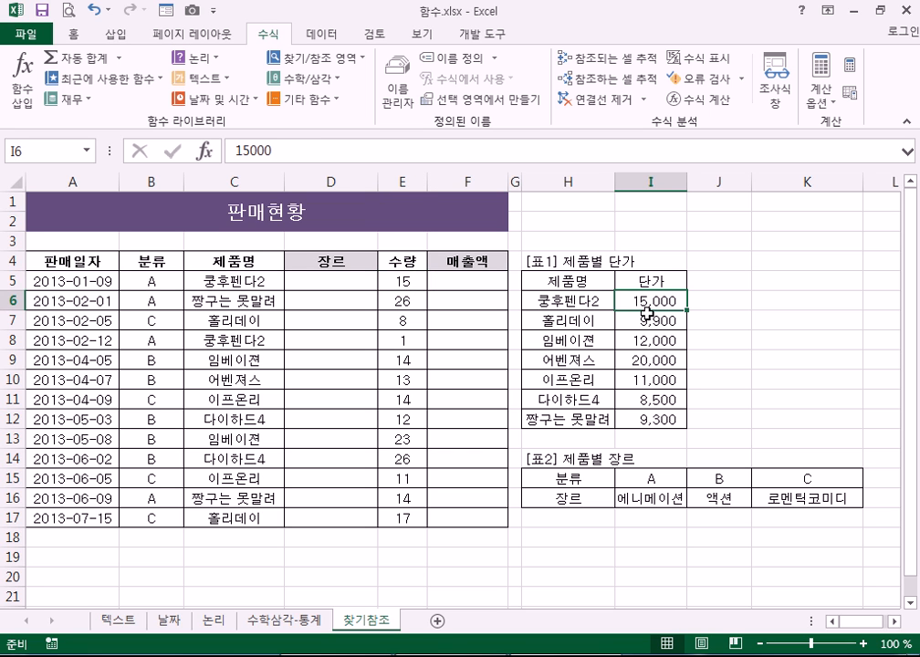
click(478, 279)
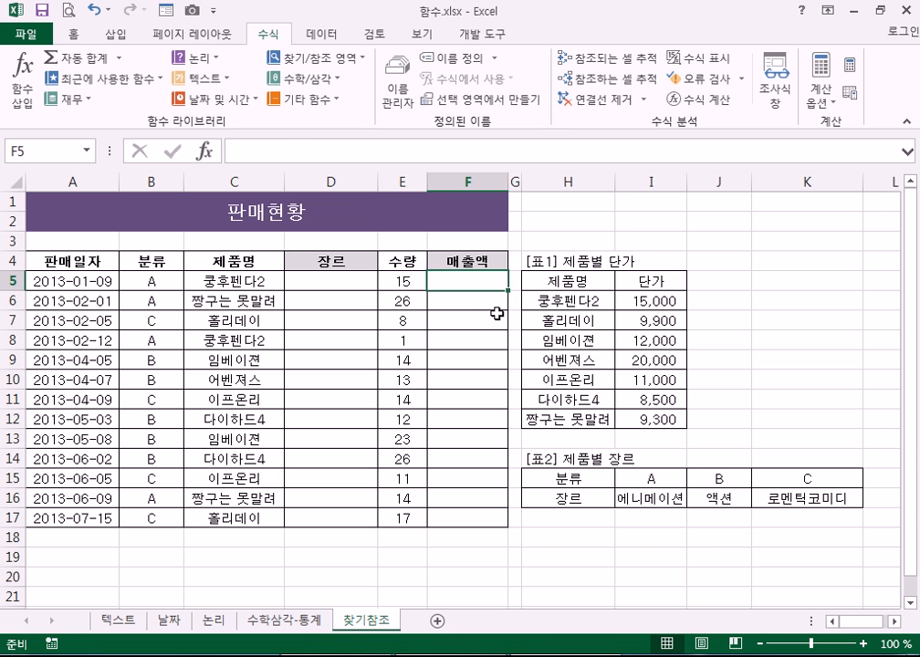
click(250, 279)
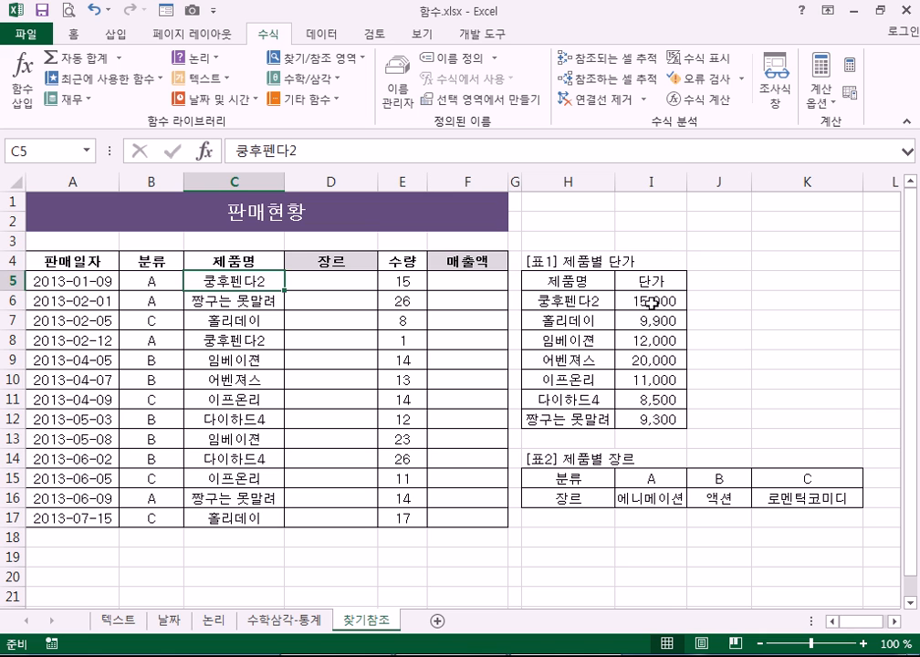
drag(531, 300, 654, 419)
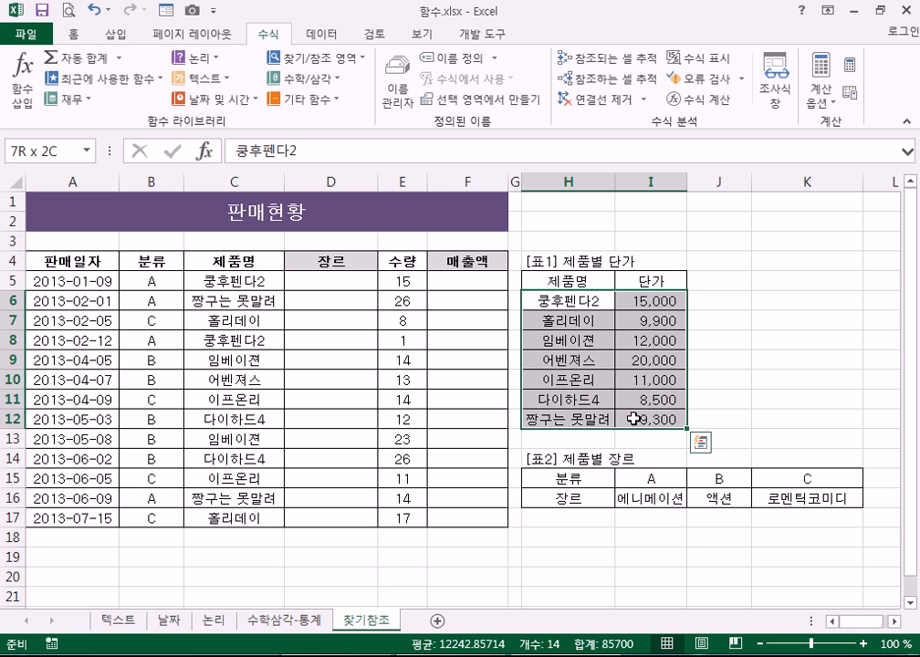
Compare the layouts of the [표1] price table H5:I12 and the [표2] genre table H15:K16, including its 분류 codes
click(648, 281)
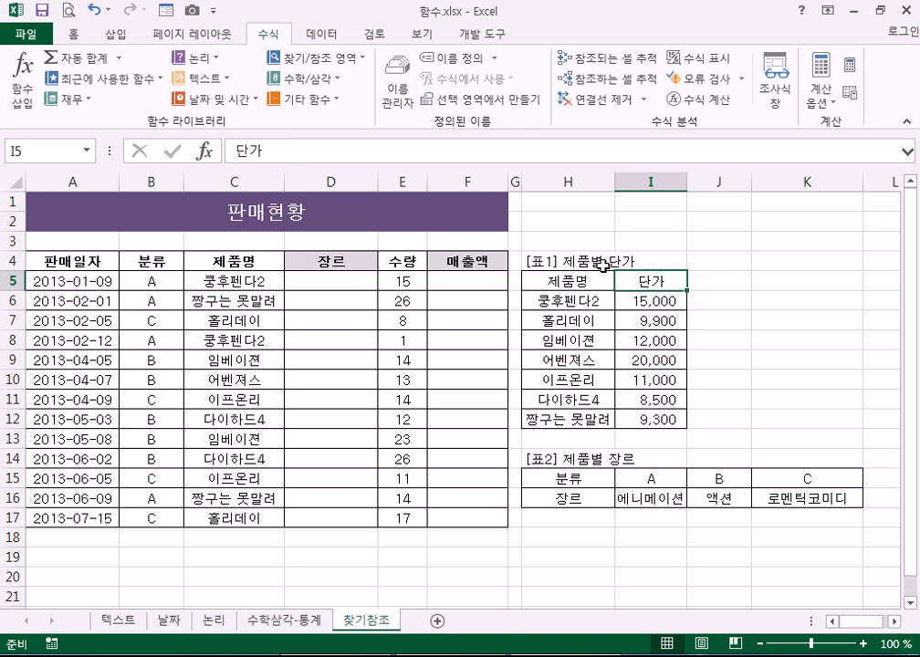
drag(575, 279, 666, 419)
drag(583, 281, 657, 419)
drag(589, 478, 807, 498)
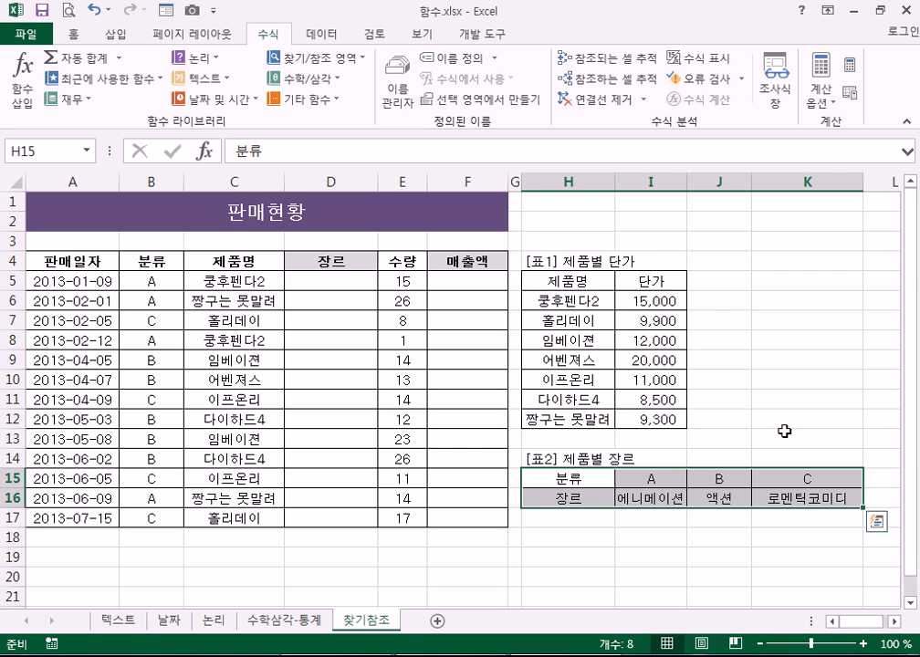
click(332, 281)
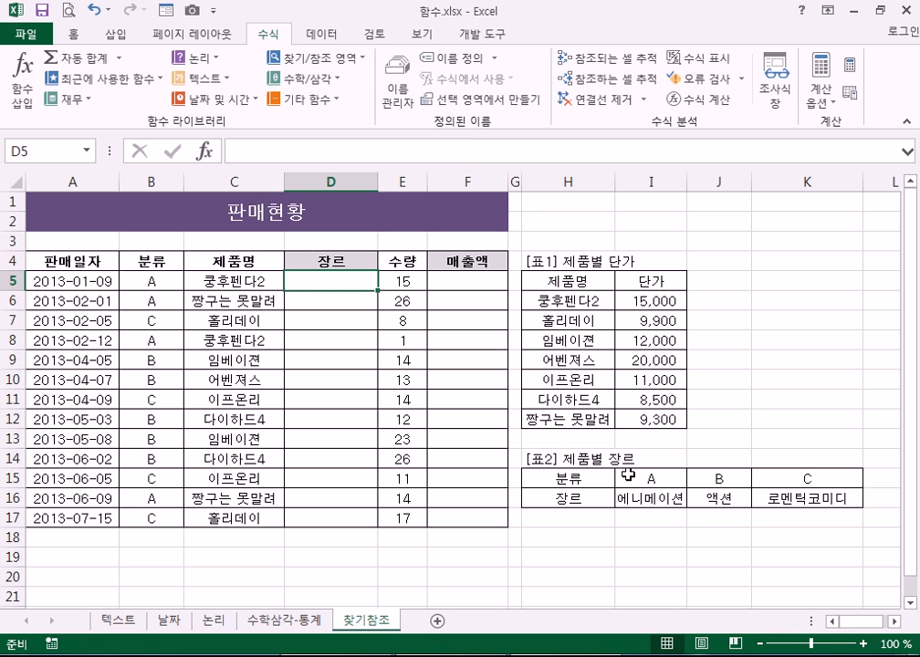
drag(638, 479, 807, 479)
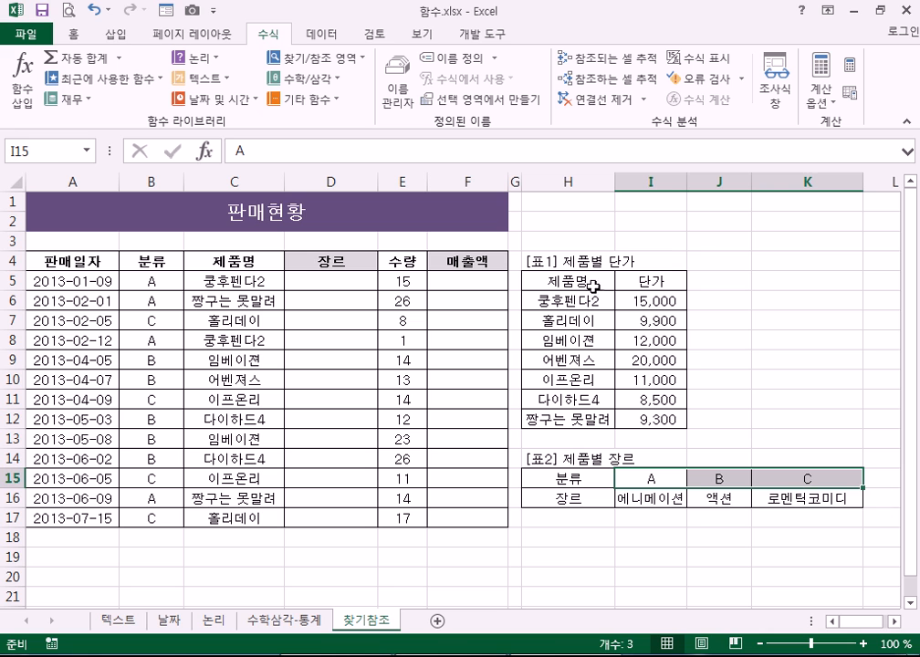
Start an HLOOKUP function in D5 of the 장르 column with B5 as the lookup value
click(301, 280)
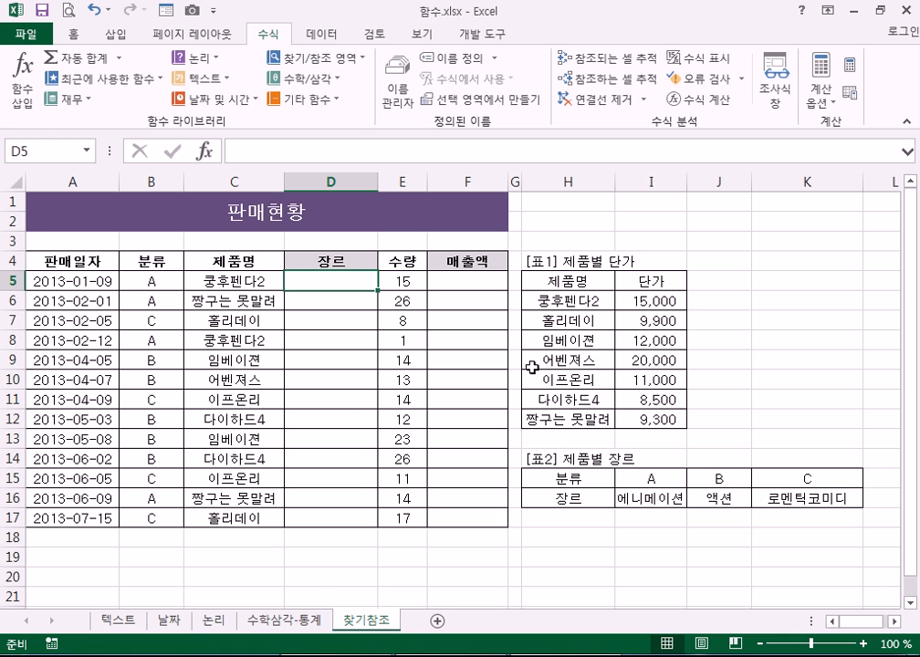
click(315, 100)
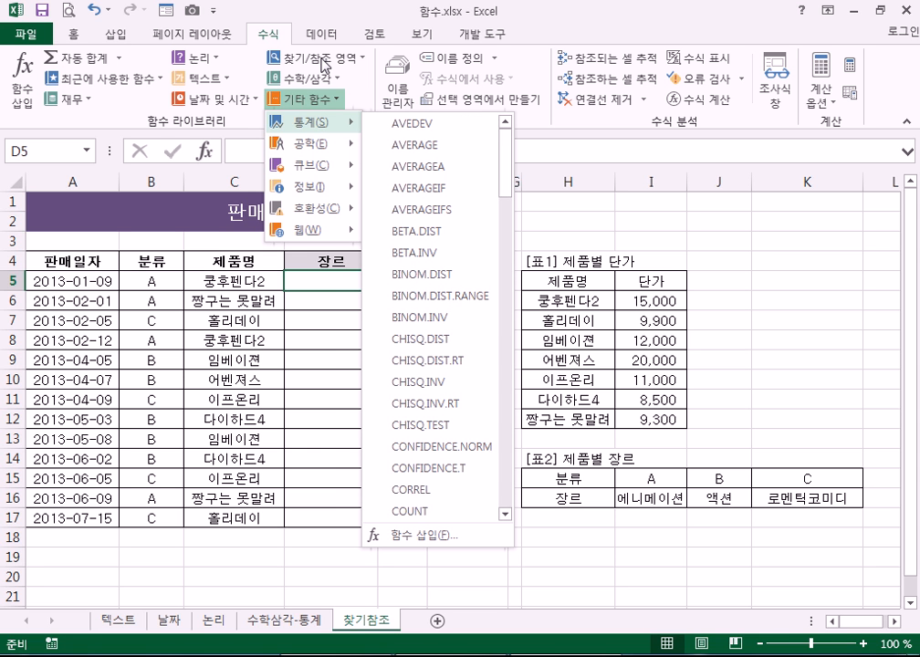
click(323, 62)
click(323, 62)
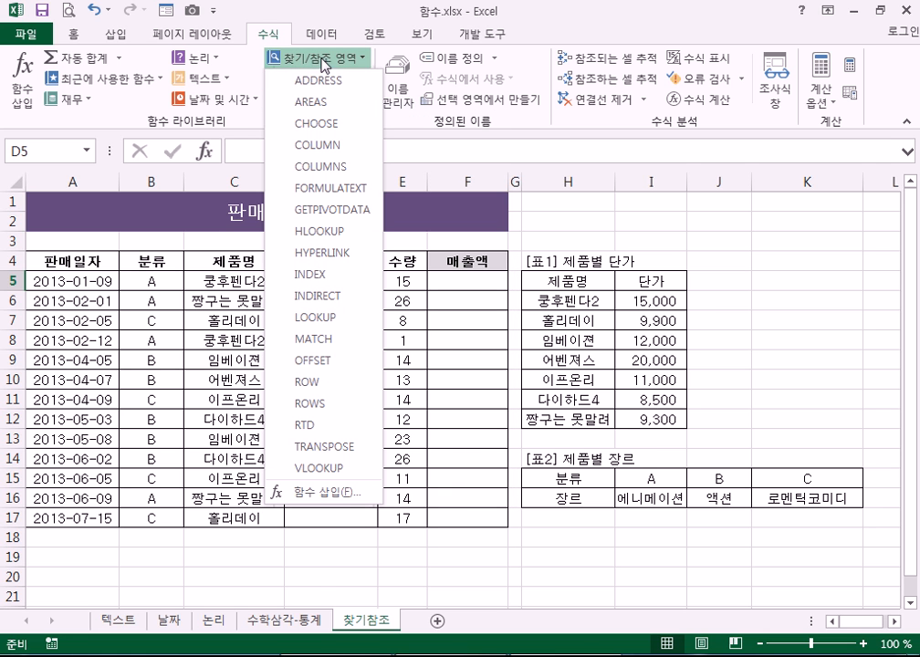
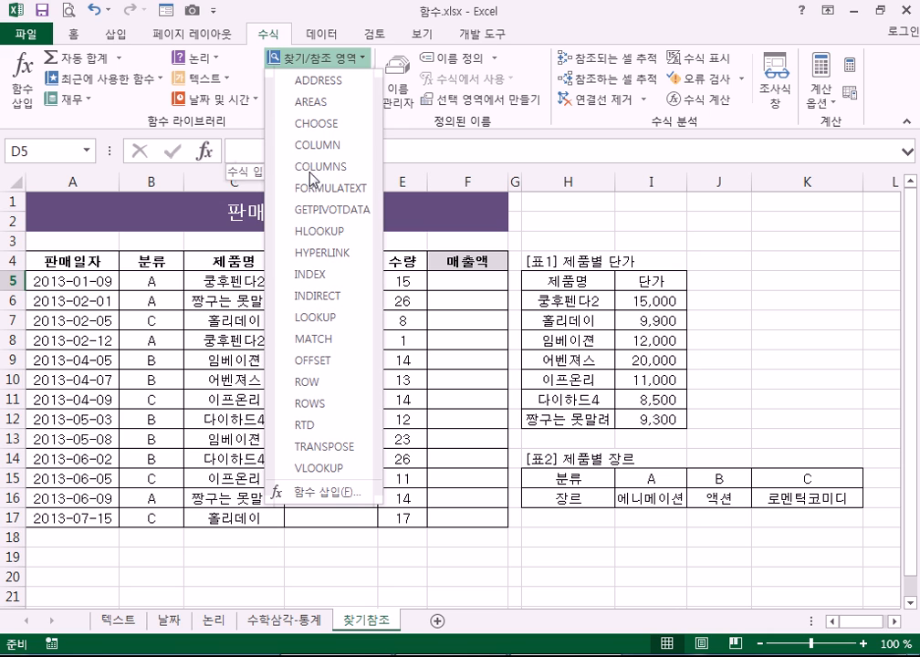
click(312, 234)
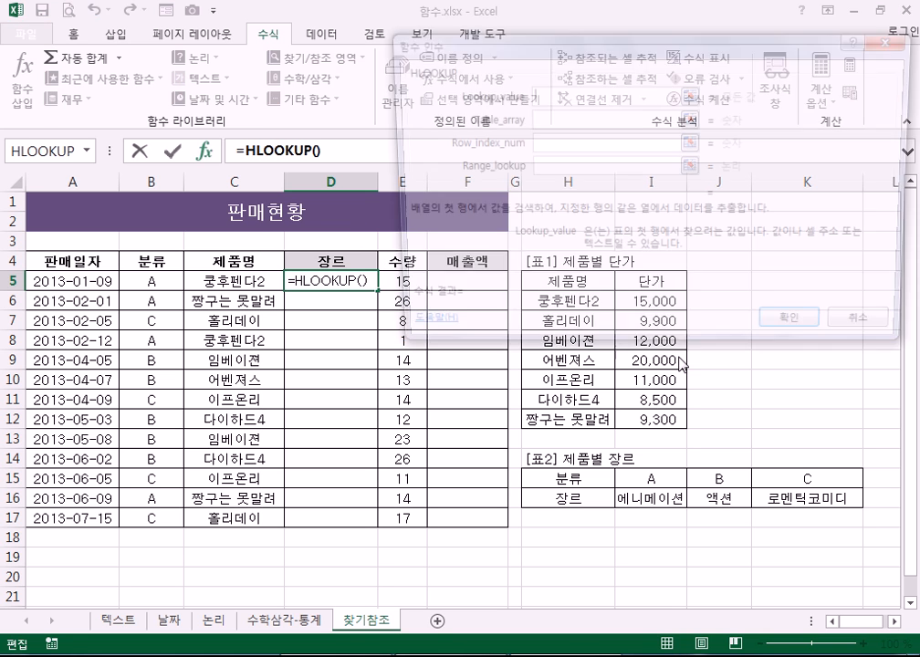
drag(585, 46, 587, 63)
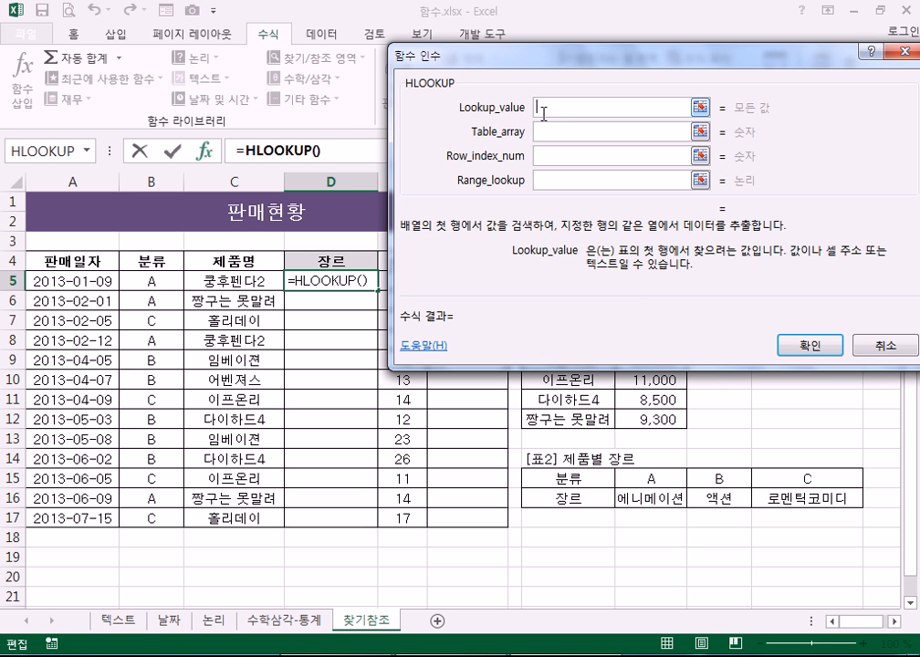
click(158, 278)
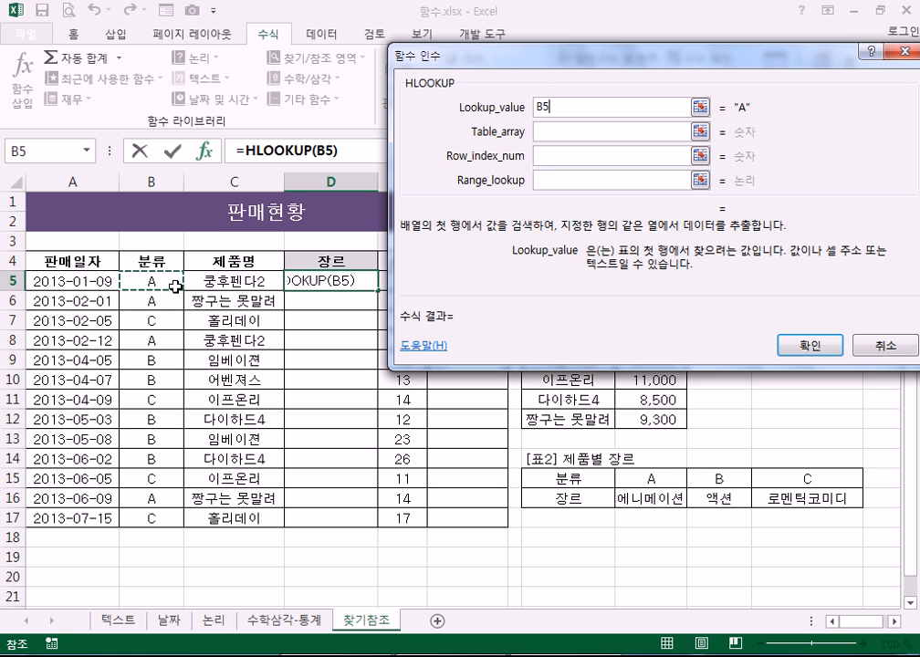
Set the HLOOKUP table array to the [표2] range I15:K16 as the absolute reference $I$15:$K$16
click(552, 133)
drag(651, 480, 769, 501)
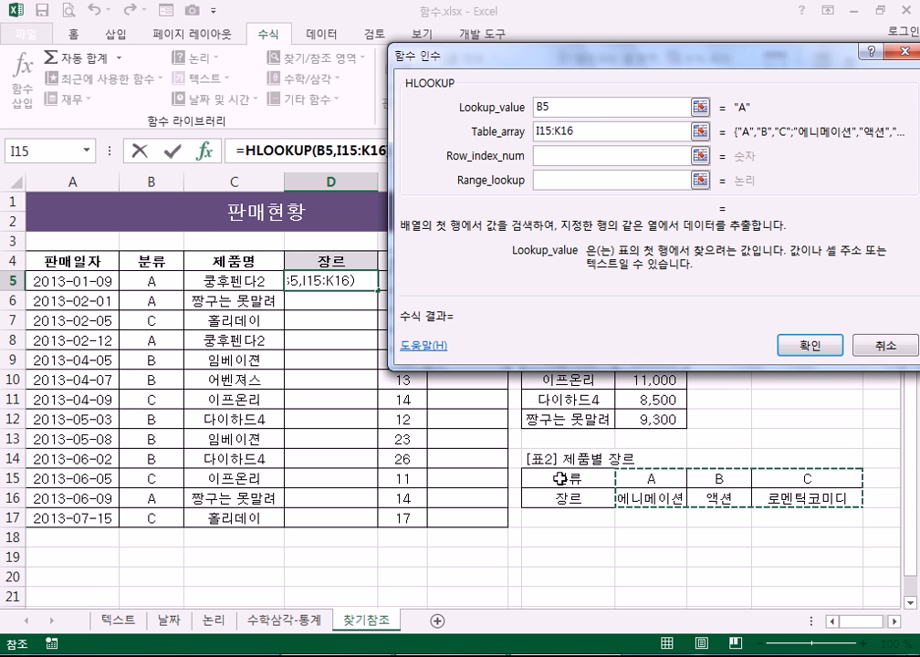
drag(645, 479, 788, 507)
key(F4)
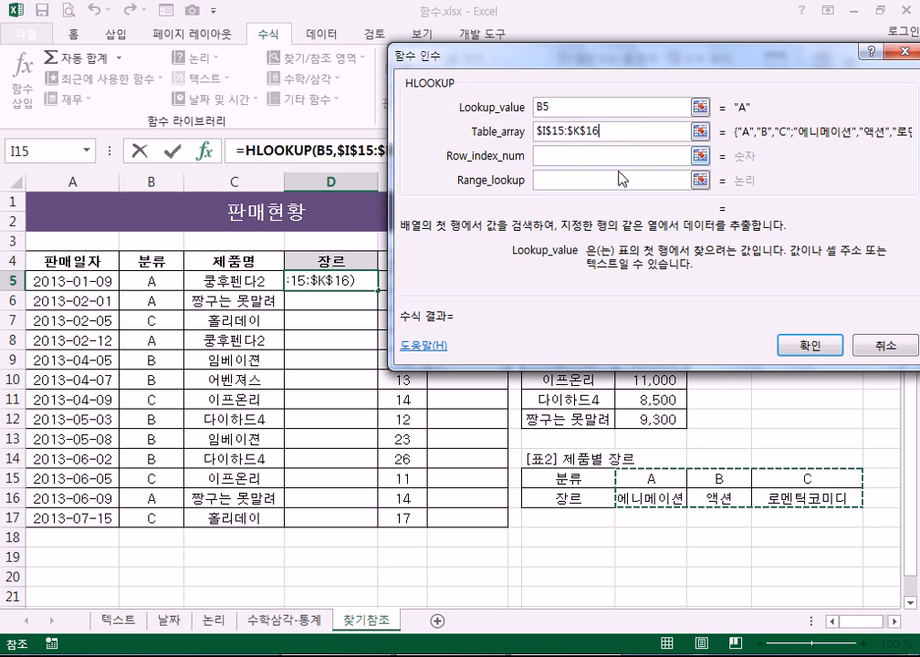
Set the HLOOKUP row index number to 2 so it returns the genre row of [표2]
click(539, 158)
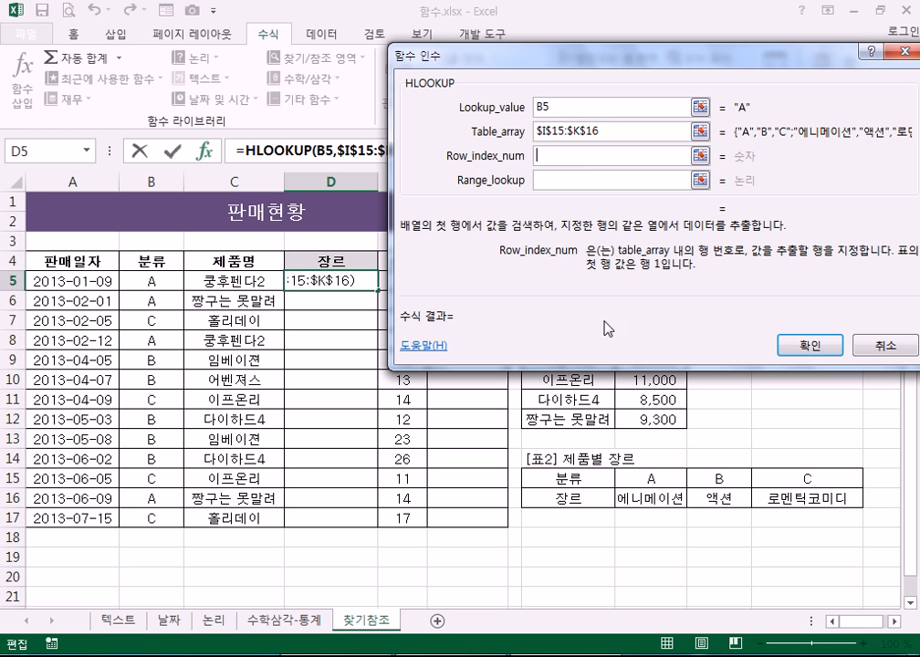
click(562, 108)
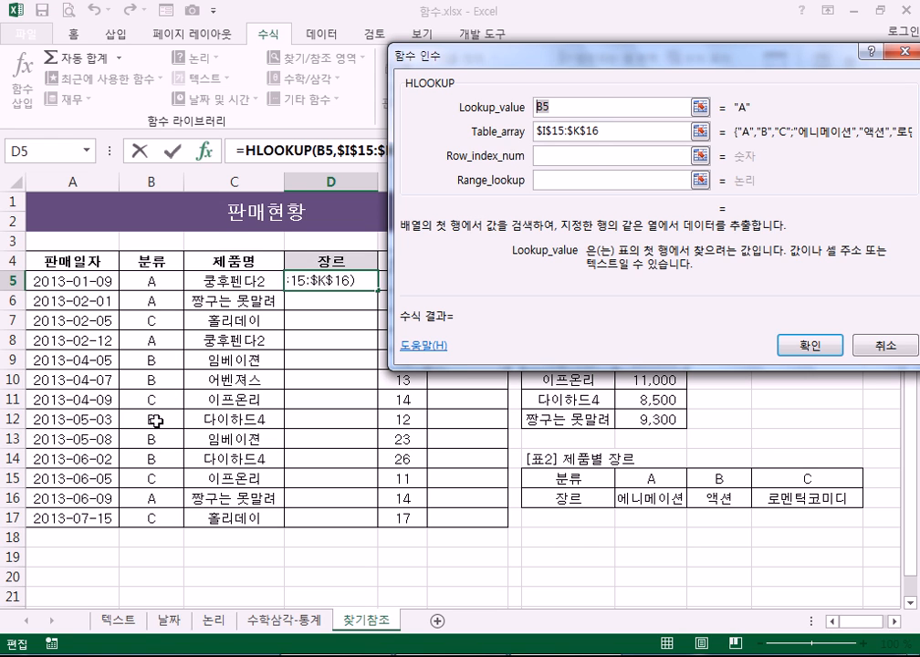
click(553, 157)
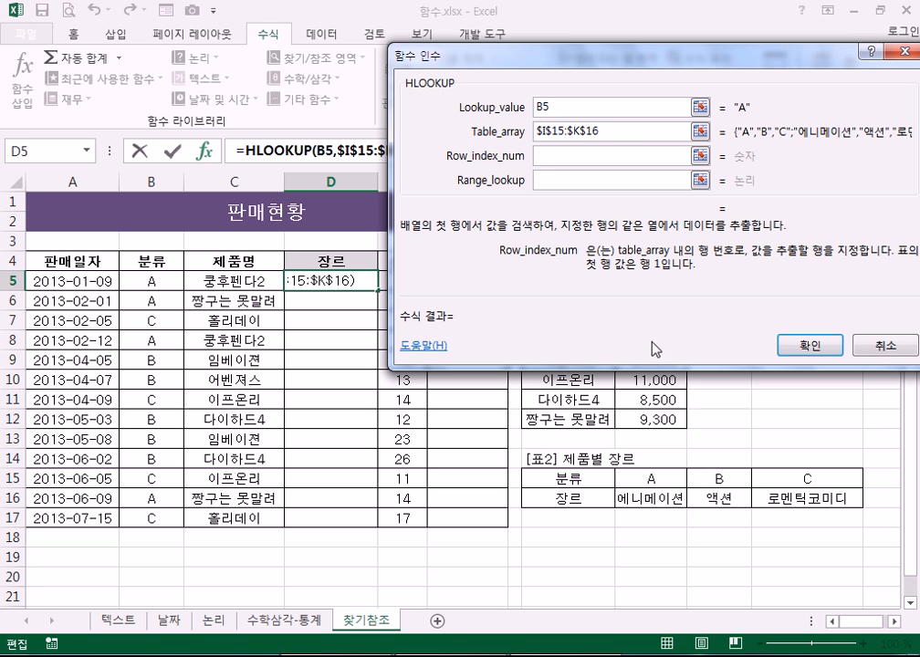
drag(611, 129, 421, 107)
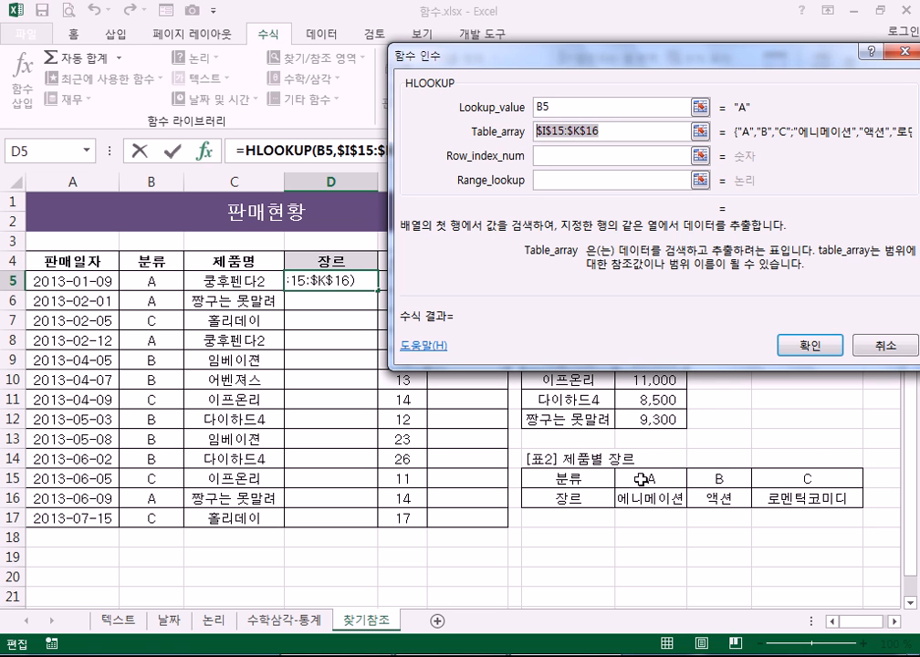
click(540, 155)
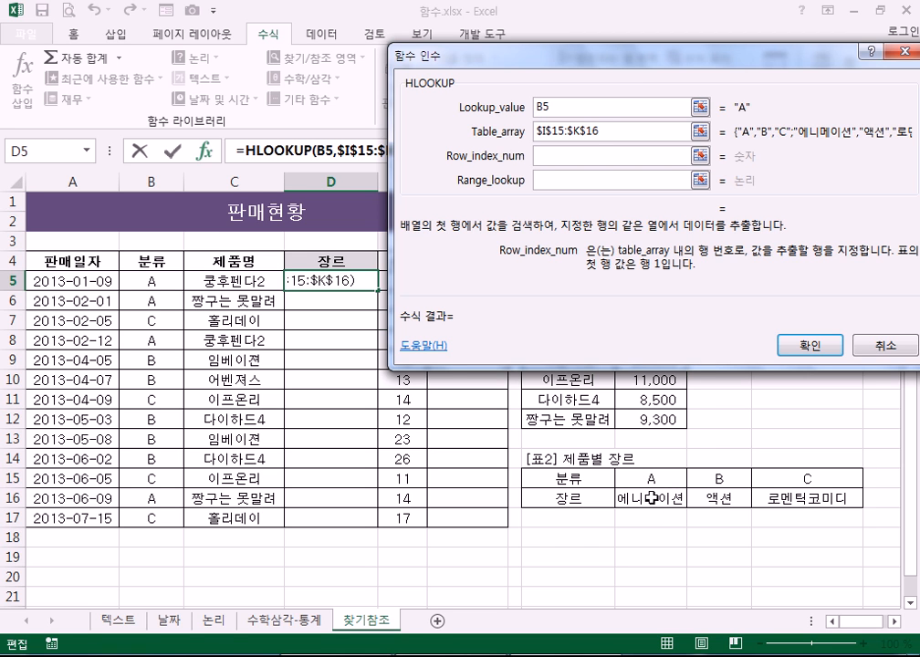
text(2)
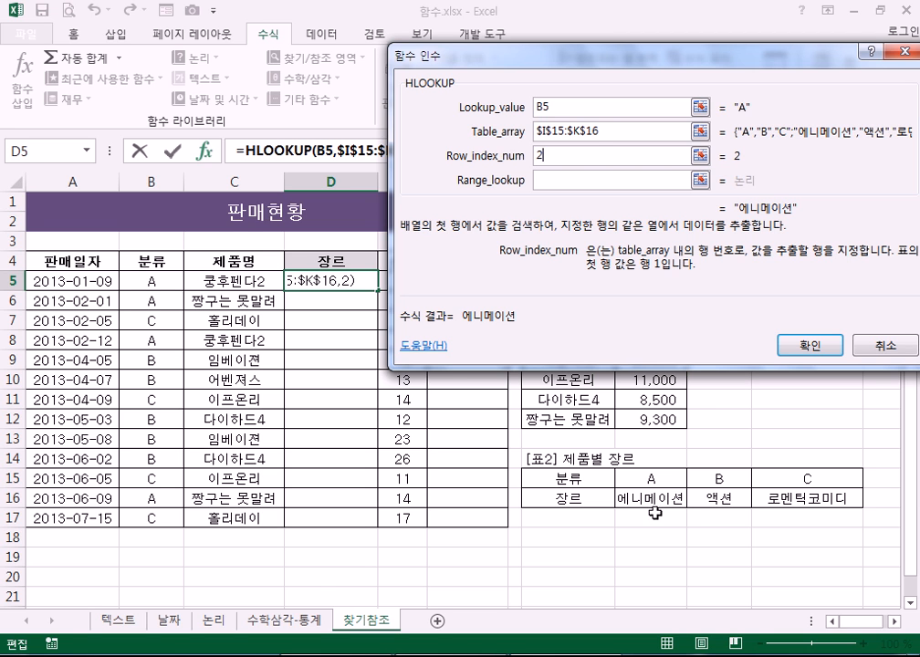
Complete the HLOOKUP with range lookup 0 for an exact match and copy the formula down the 장르 column to D17
click(550, 181)
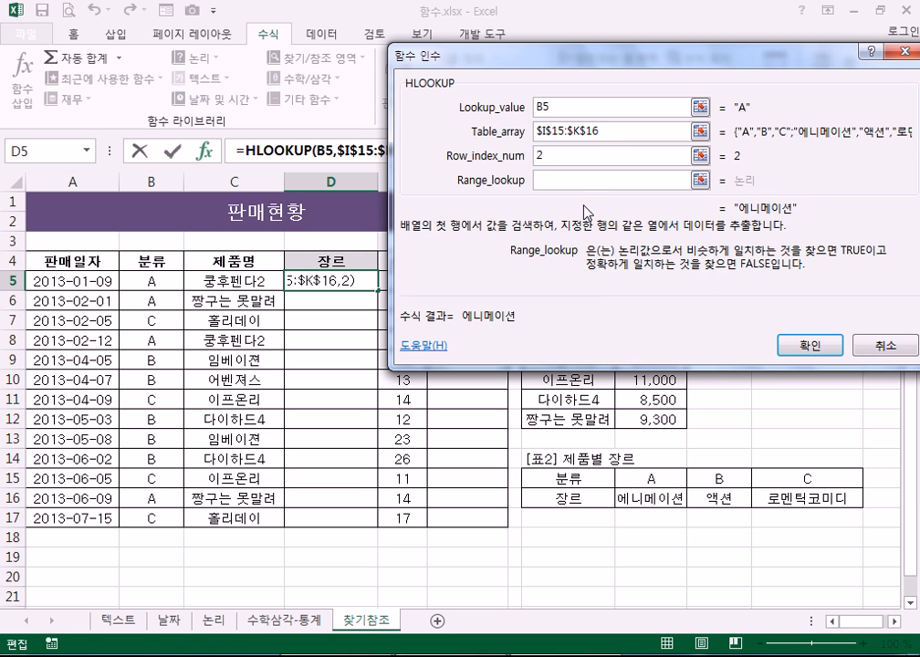
text(fa)
text(s)
text(l)
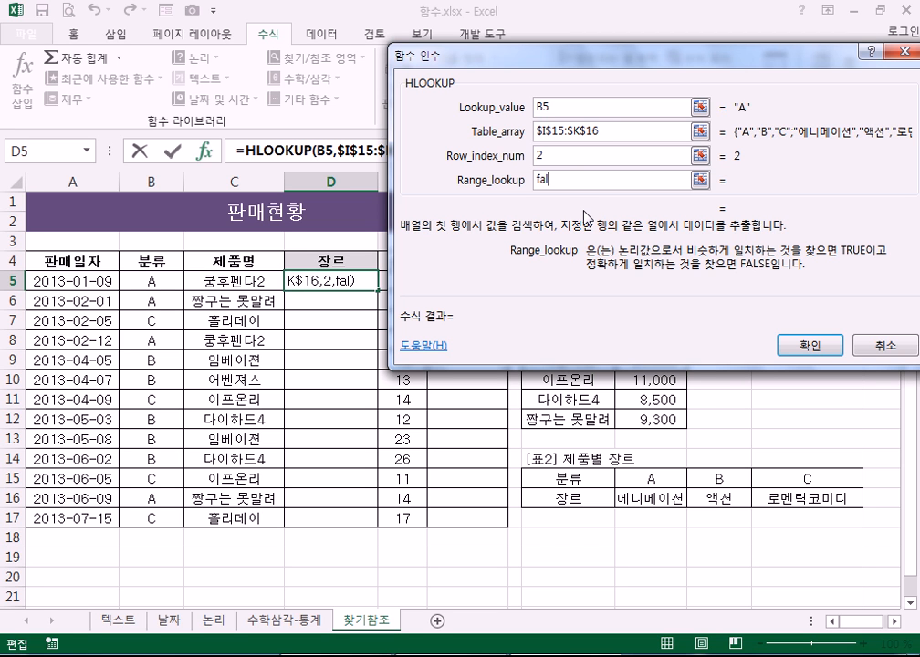
key(BackSpace)
key(BackSpace)
key(BackSpace)
text(0)
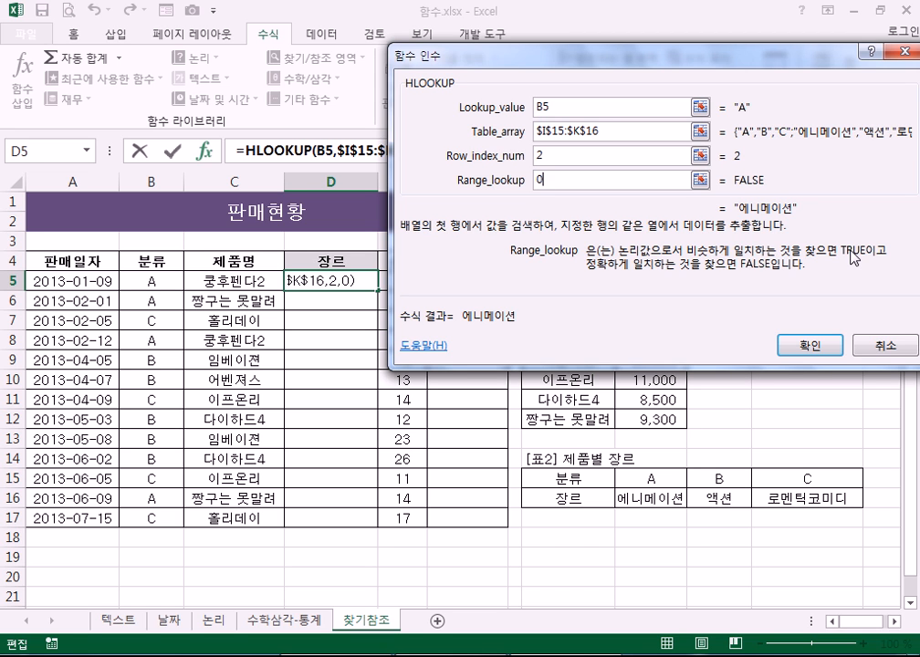
click(812, 346)
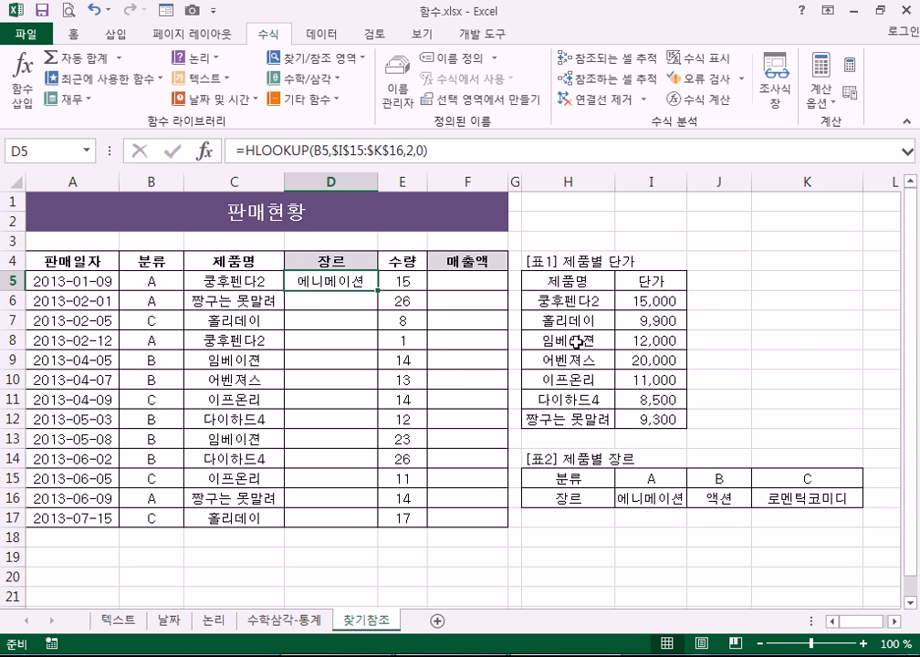
double_click(378, 292)
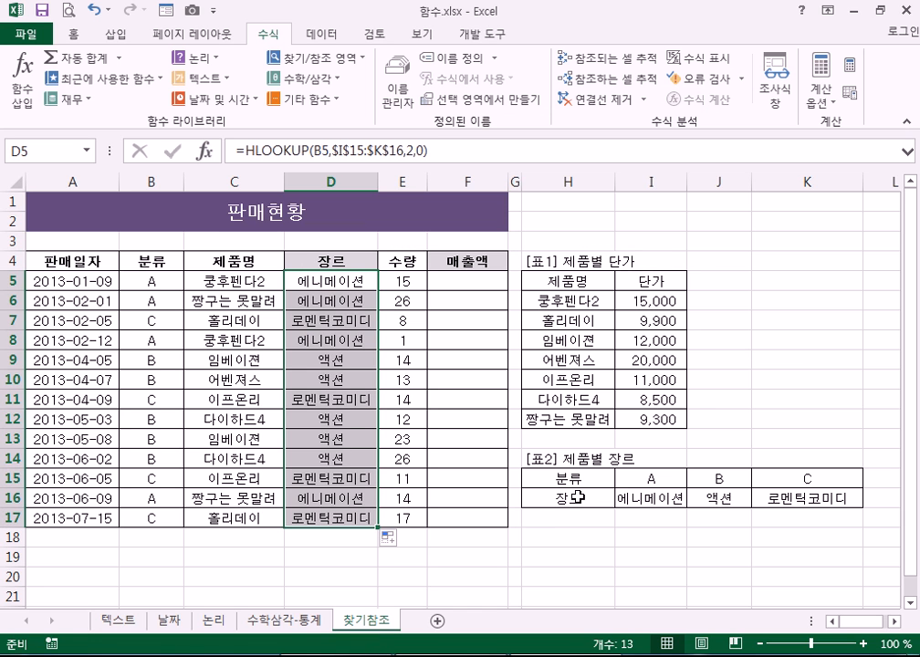
Start a VLOOKUP function in F5 of the 매출액 column with C5 as the lookup value, keeping [표1] uncovered
click(473, 285)
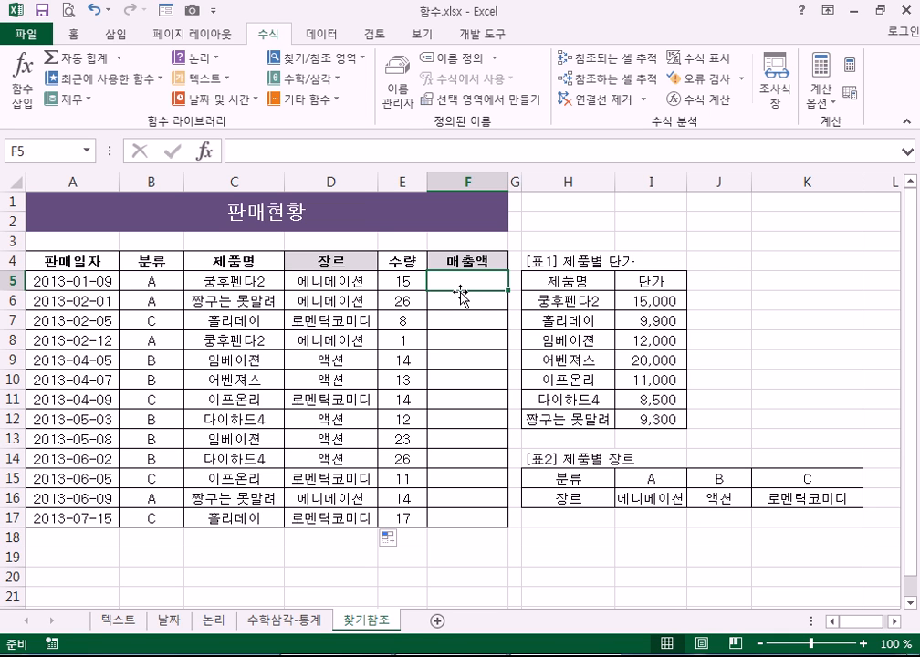
click(341, 69)
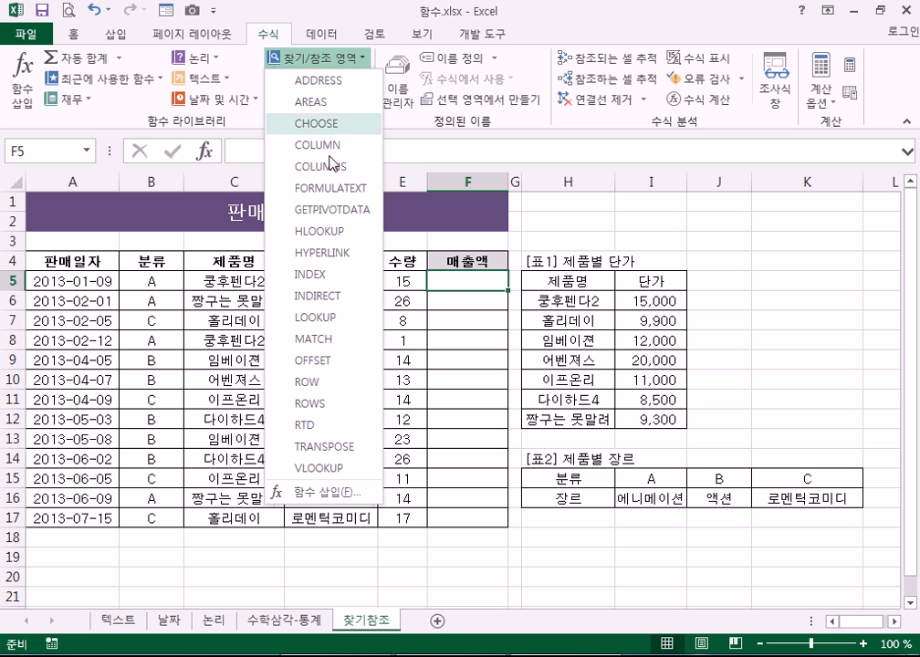
click(308, 472)
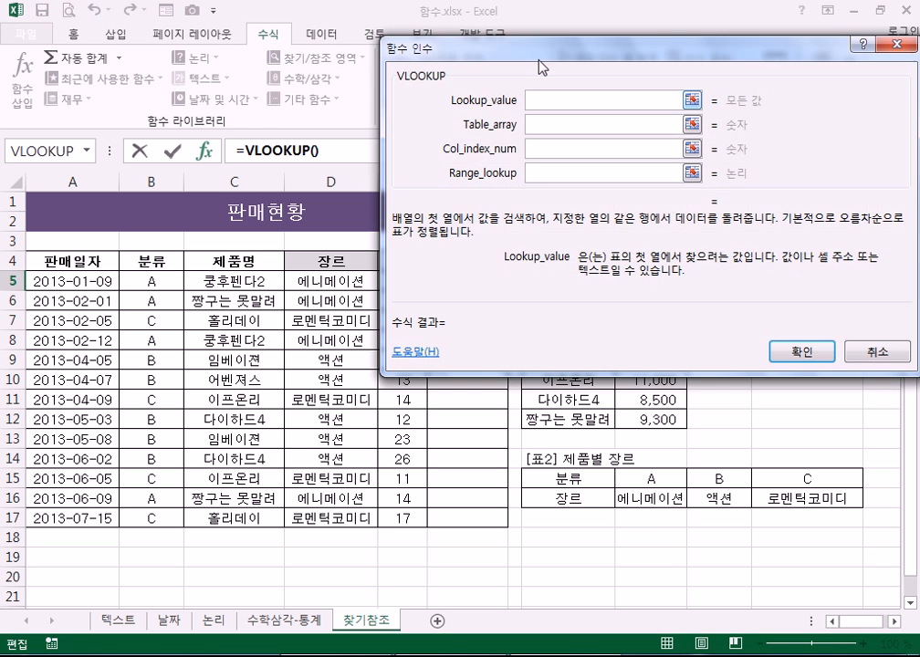
drag(541, 54, 119, 322)
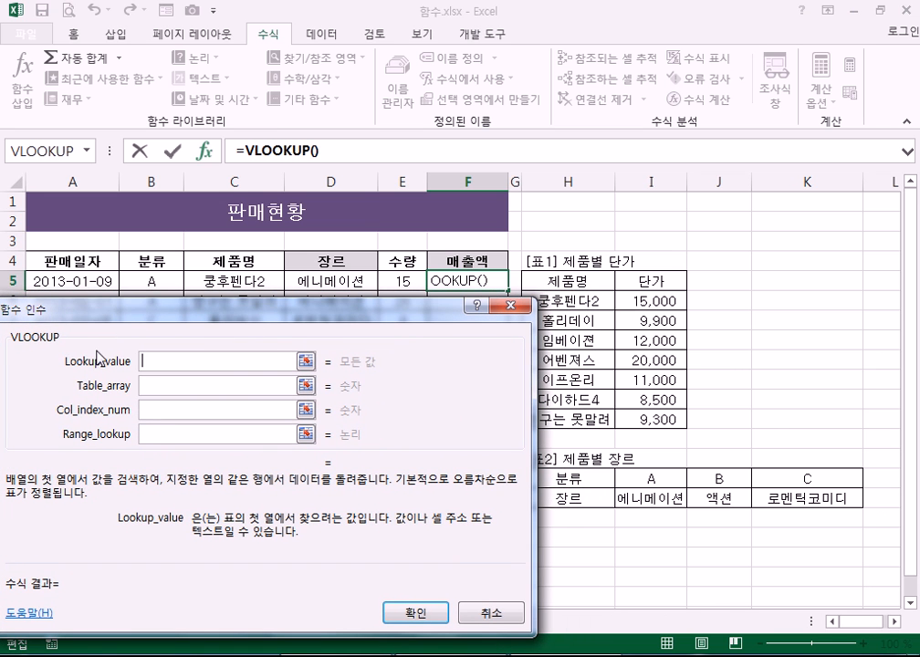
drag(251, 306, 233, 301)
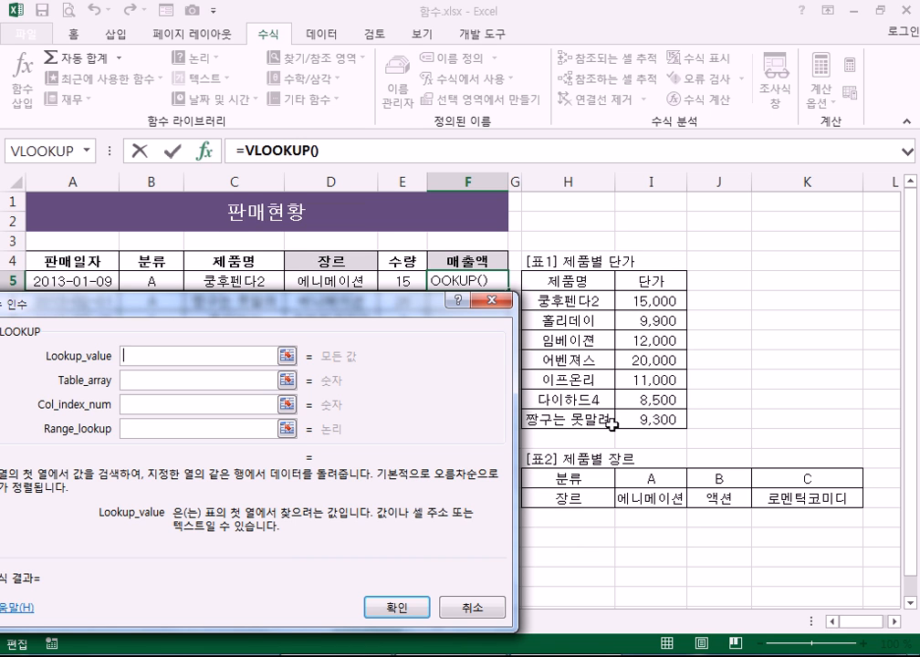
drag(259, 327, 370, 251)
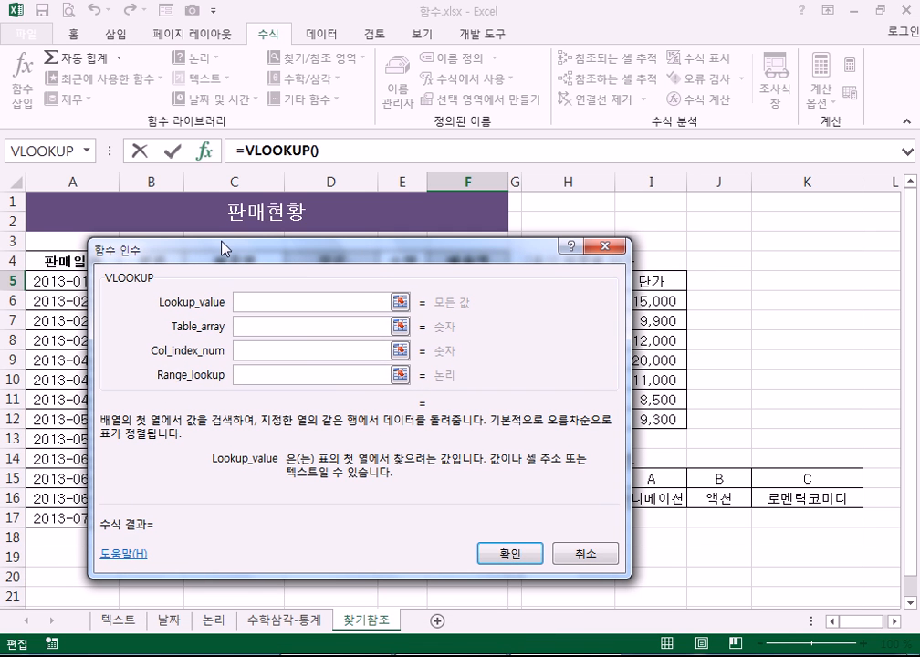
drag(221, 248, 206, 77)
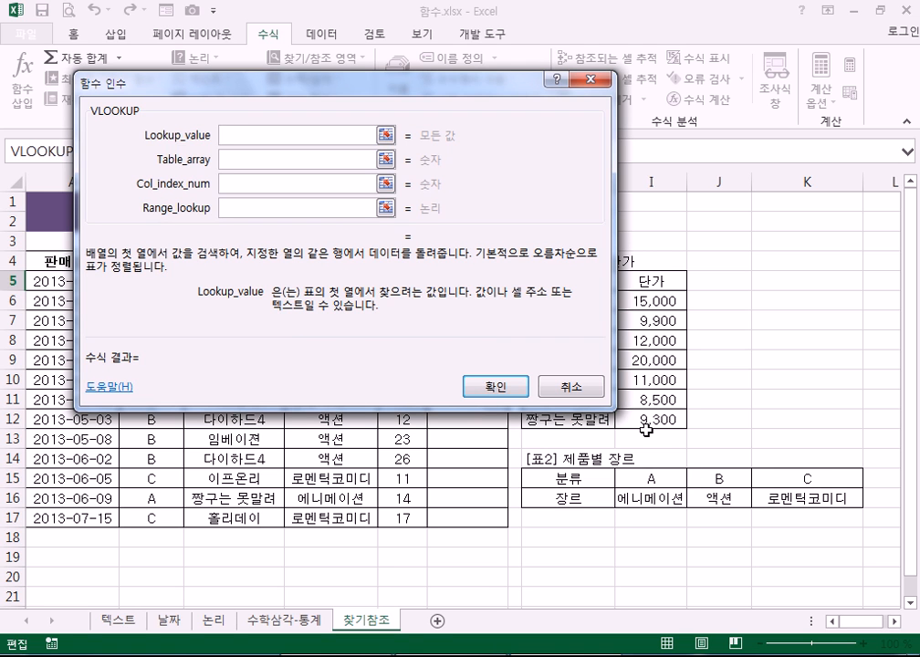
drag(482, 90, 387, 317)
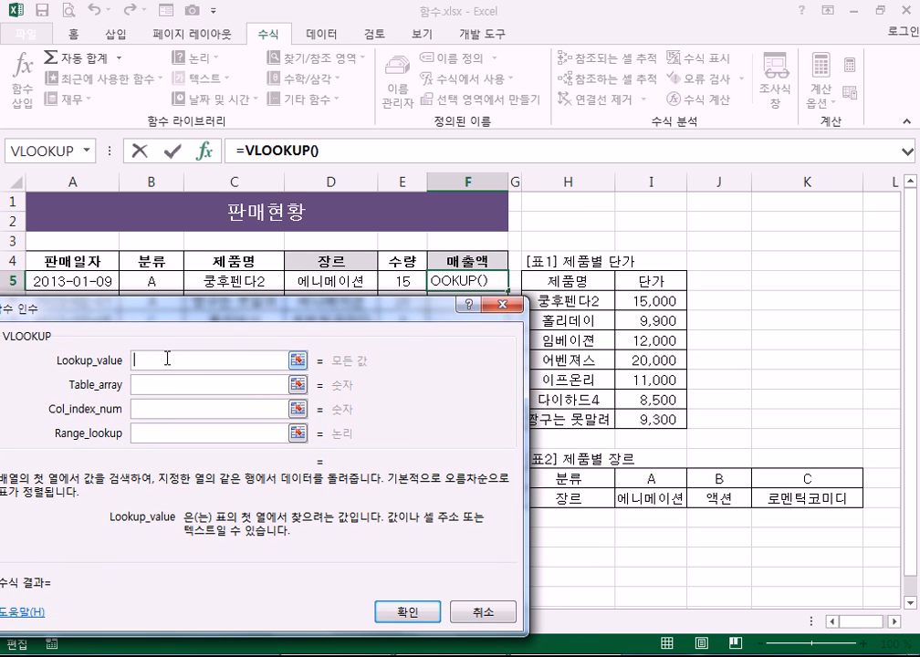
click(245, 285)
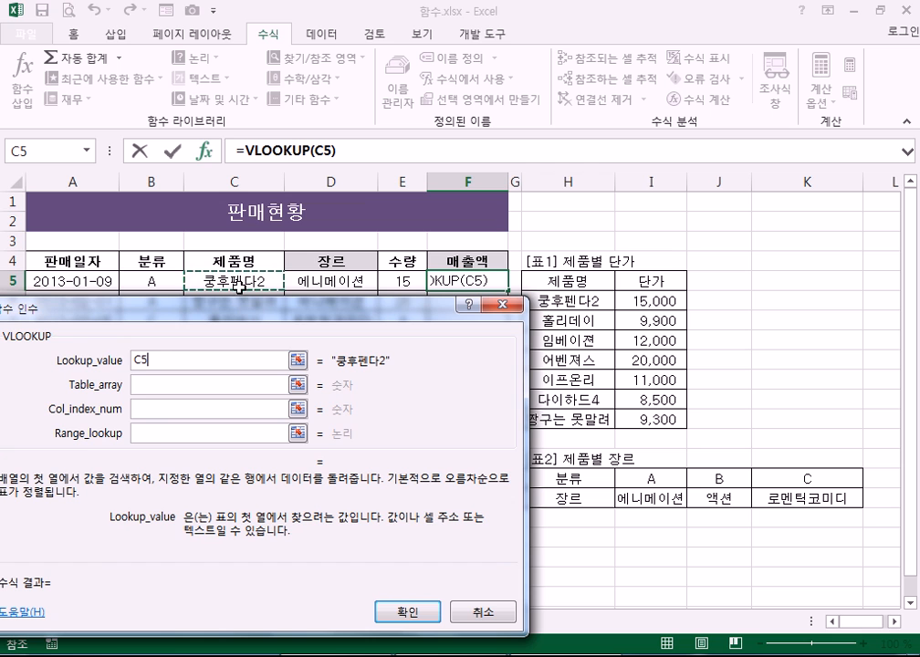
Set the VLOOKUP table array to the [표1] range as absolute $H$6:$I$12 and the column index number to 2
click(171, 383)
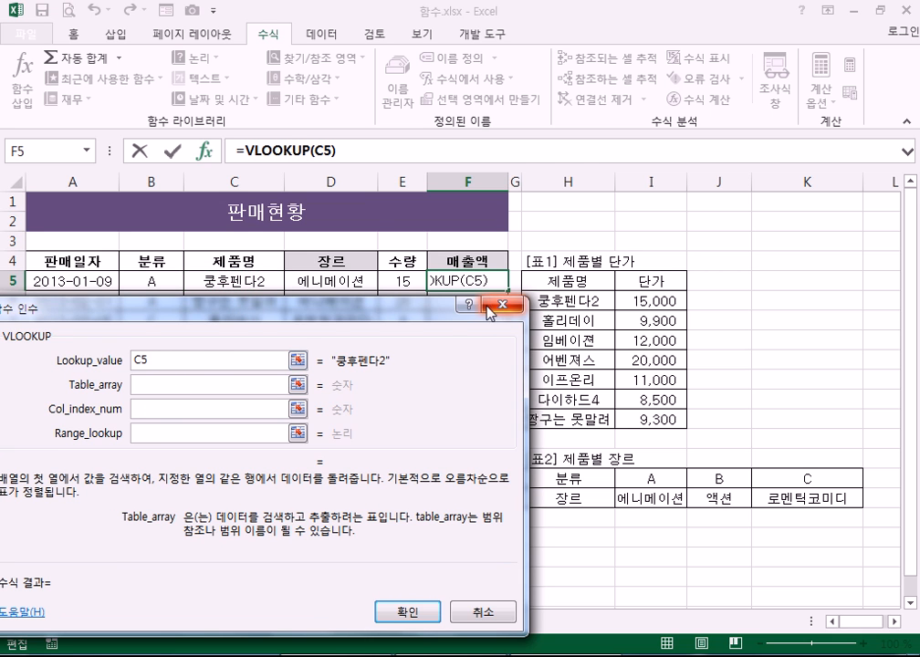
drag(563, 299, 644, 412)
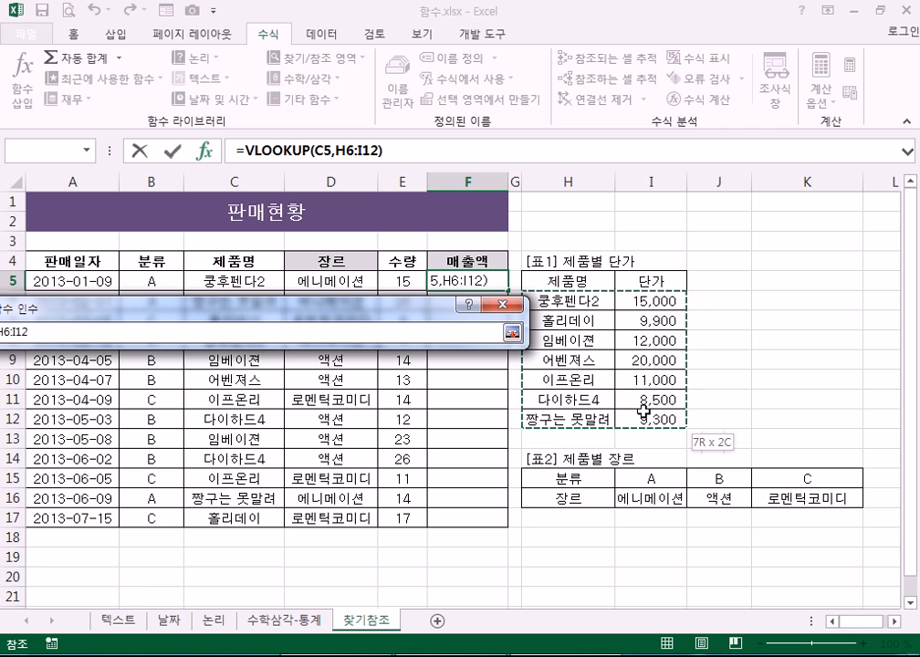
drag(643, 410, 643, 411)
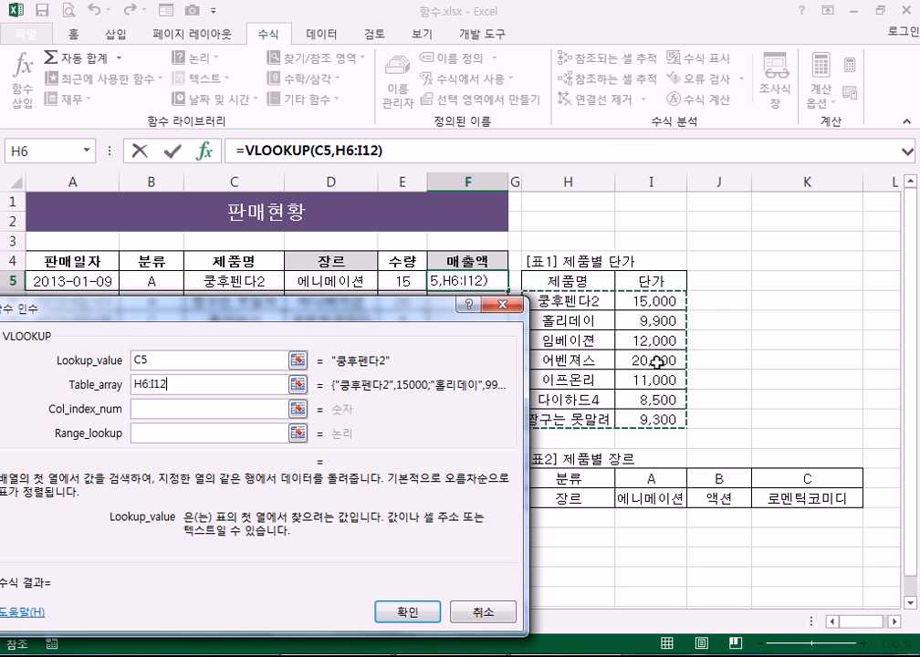
key(F4)
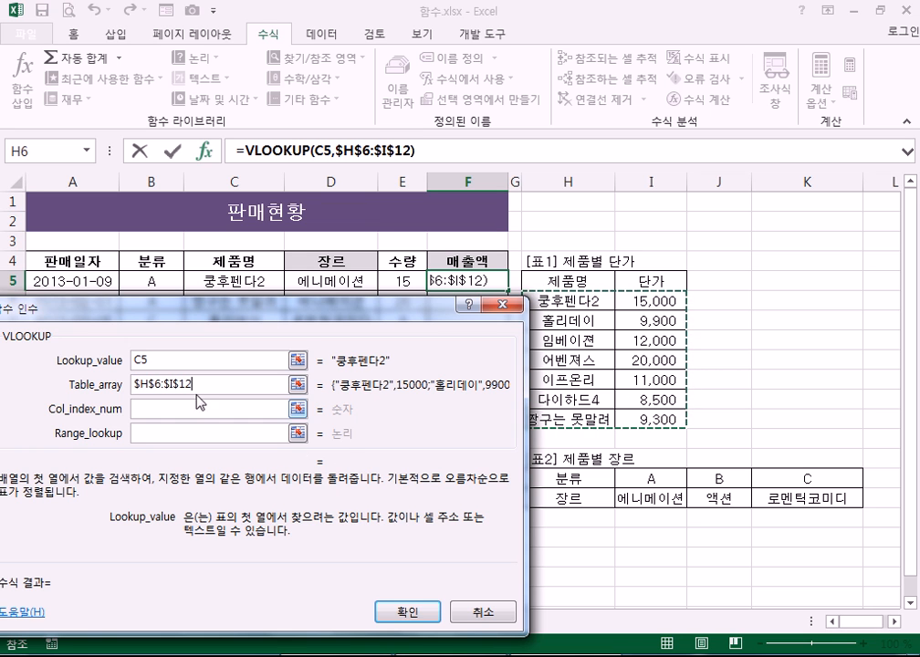
click(173, 408)
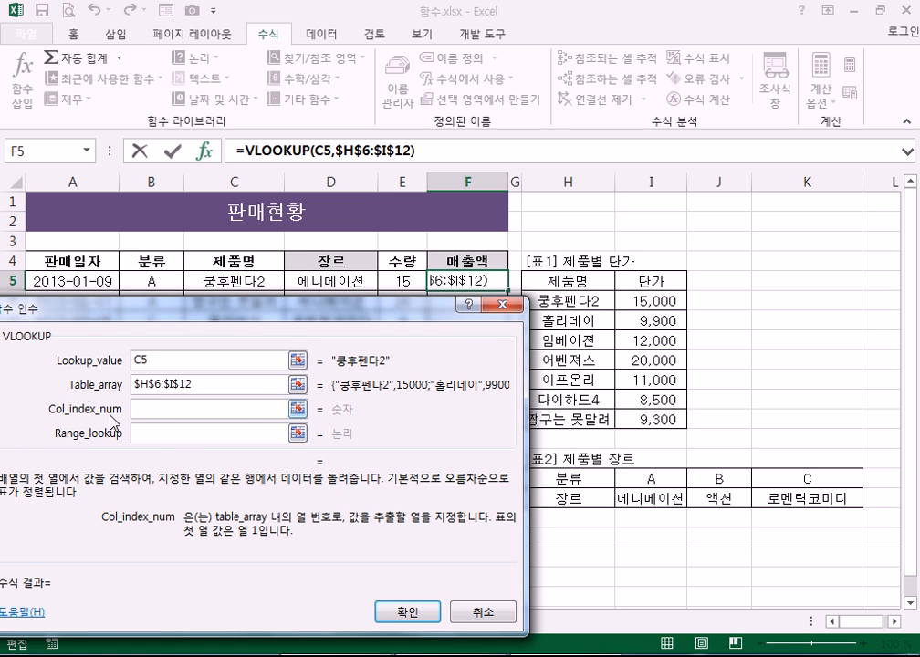
text(2)
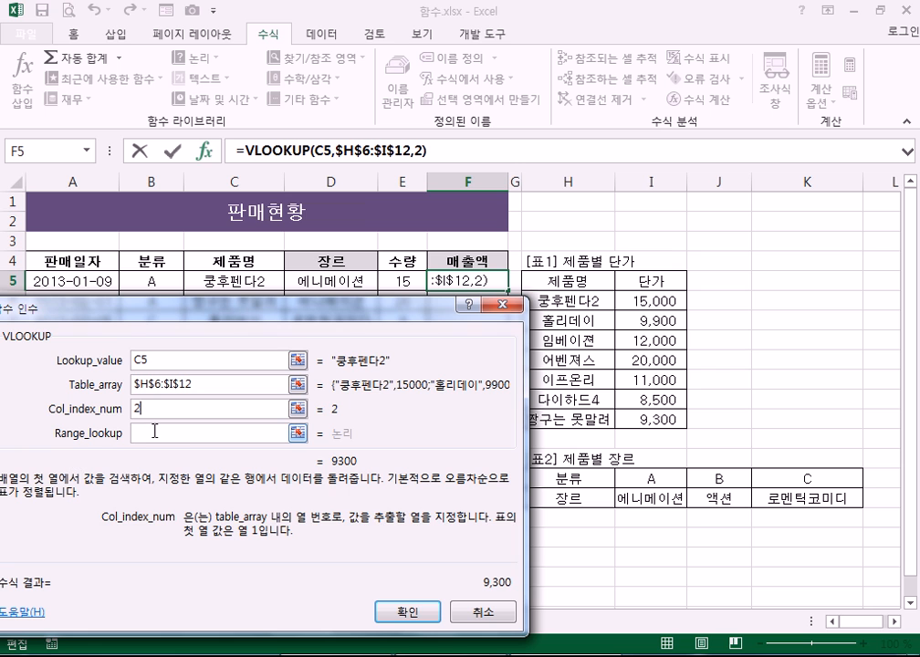
Set the VLOOKUP range lookup to 0 for an exact match, keeping the 매출액 column and quantities uncovered
click(157, 432)
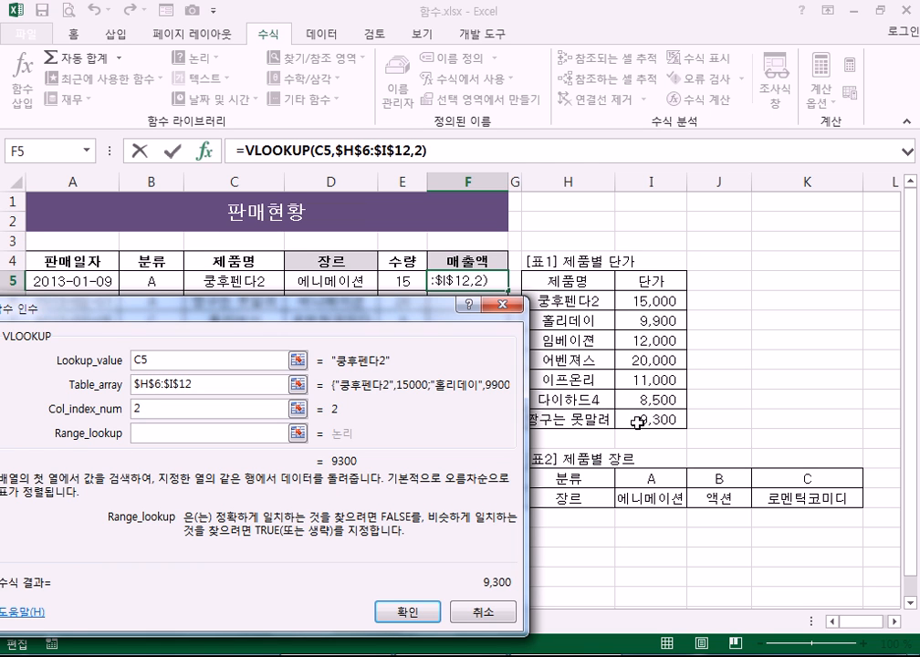
drag(430, 310, 415, 309)
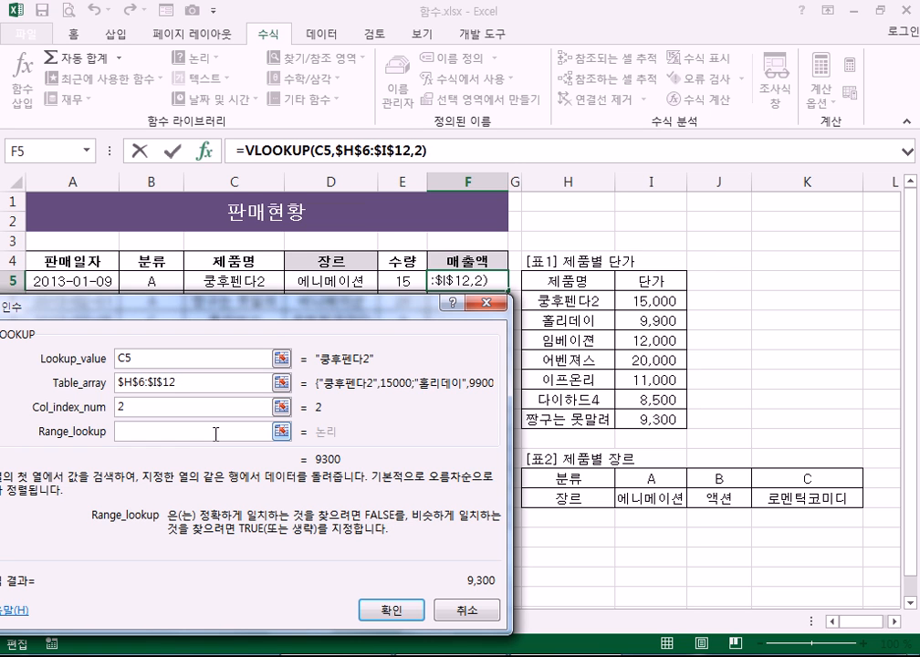
text(0)
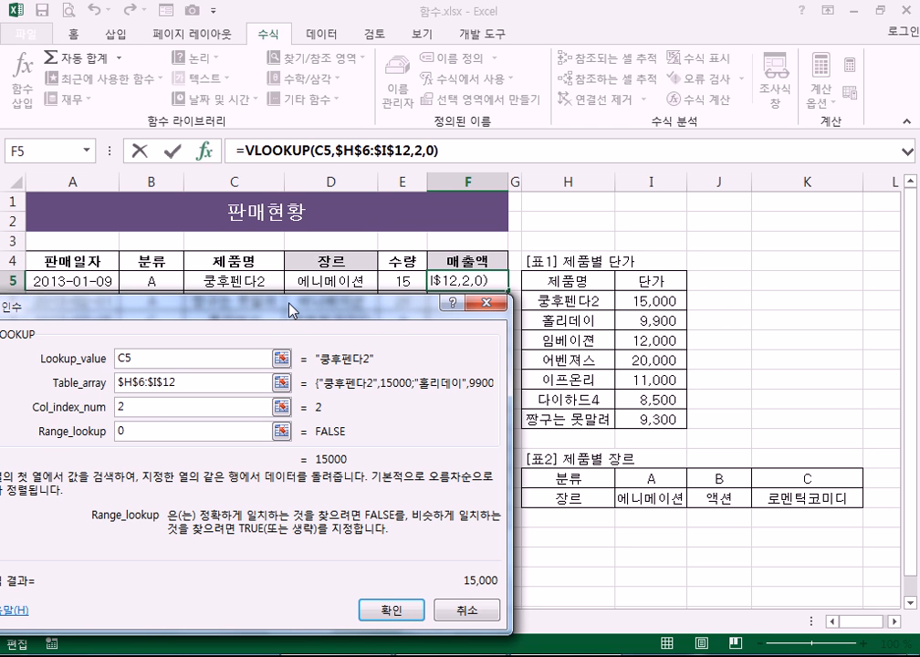
drag(291, 310, 812, 240)
drag(582, 239, 677, 382)
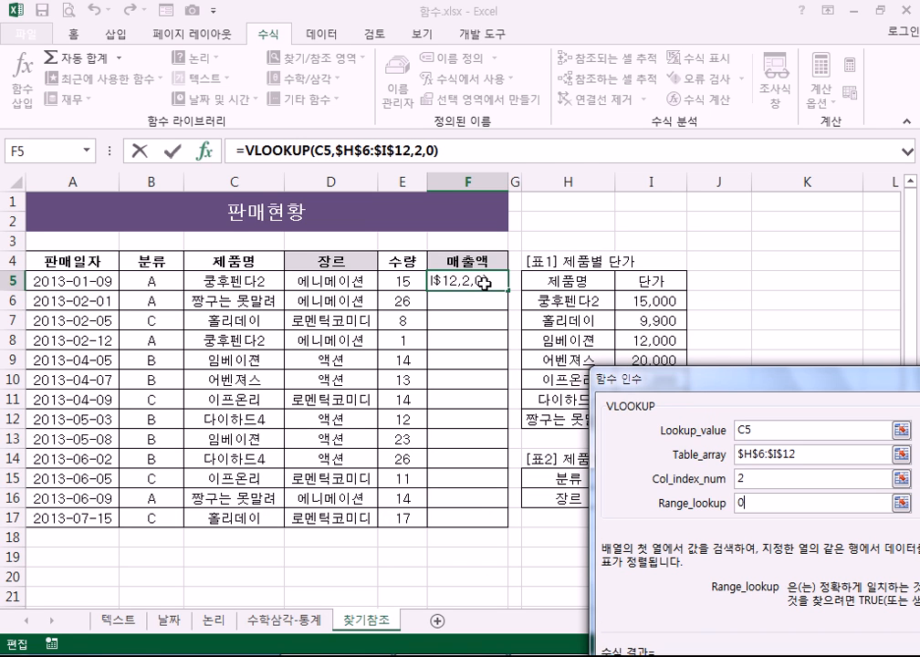
click(448, 149)
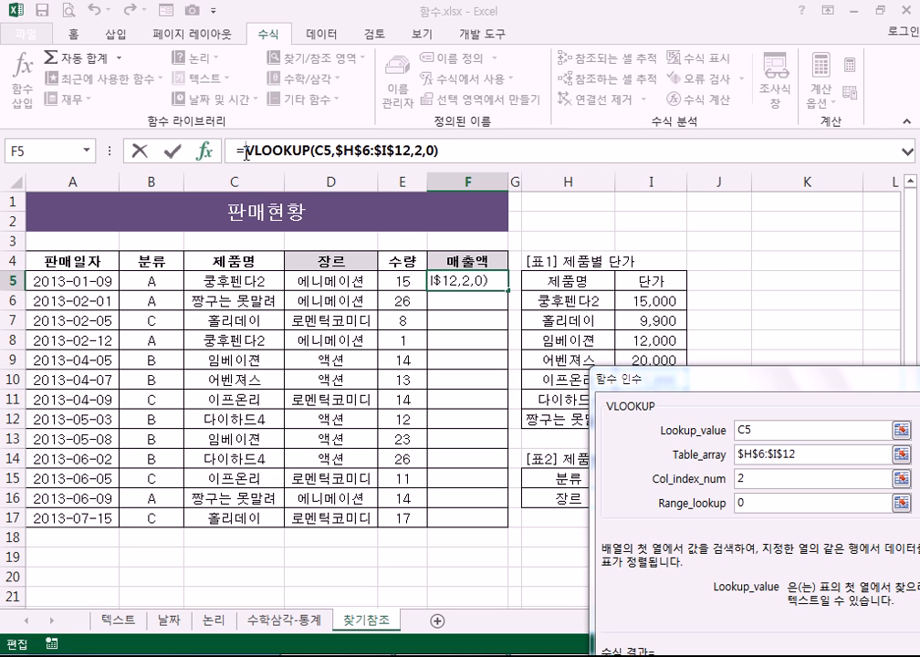
click(392, 278)
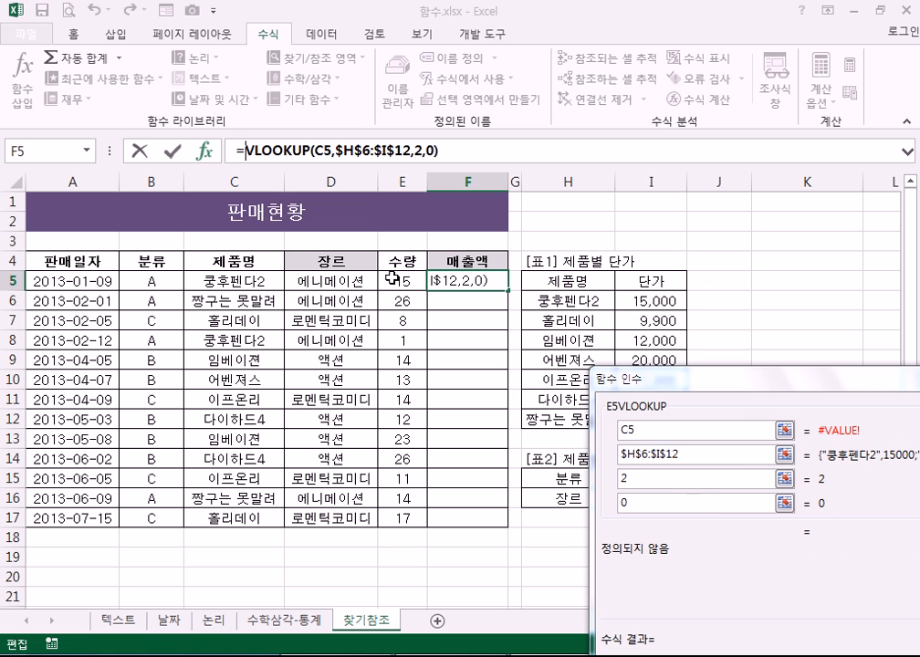
text(*)
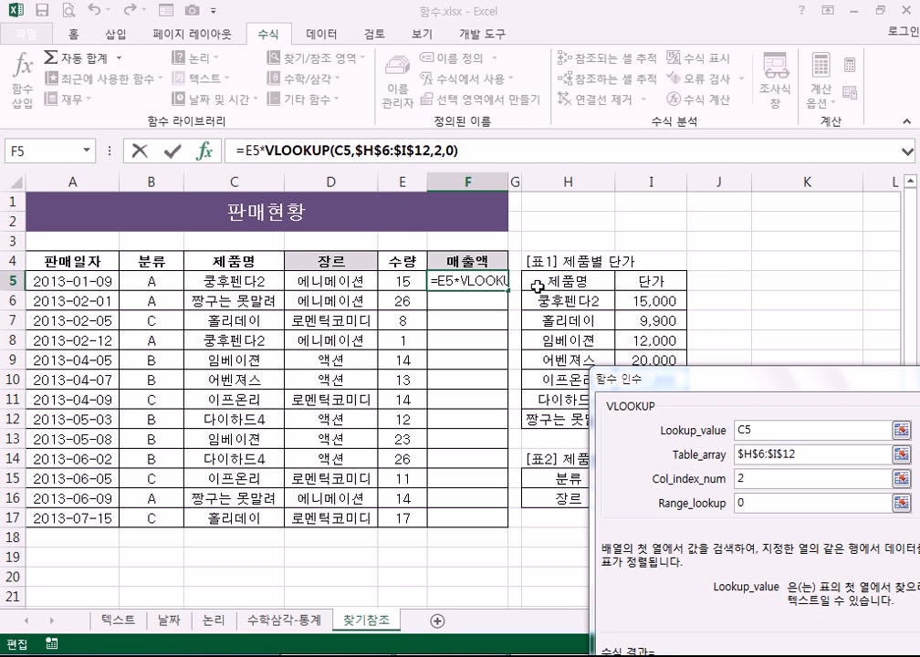
click(274, 150)
key(BackSpace)
key(BackSpace)
key(BackSpace)
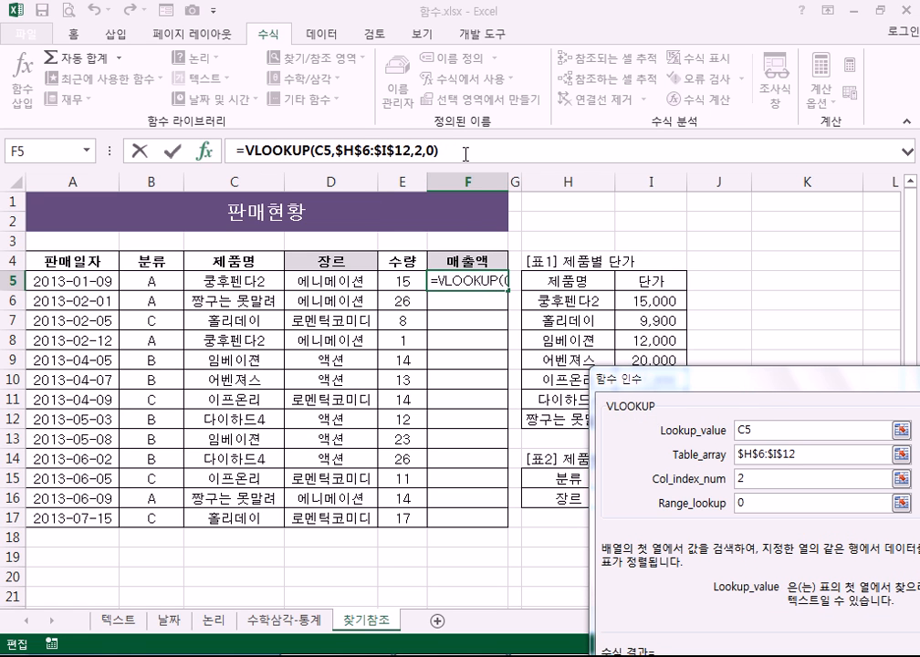
Multiply the VLOOKUP result in F5 by the quantity in E5 and copy the formula down the 매출액 column to F17
text(*)
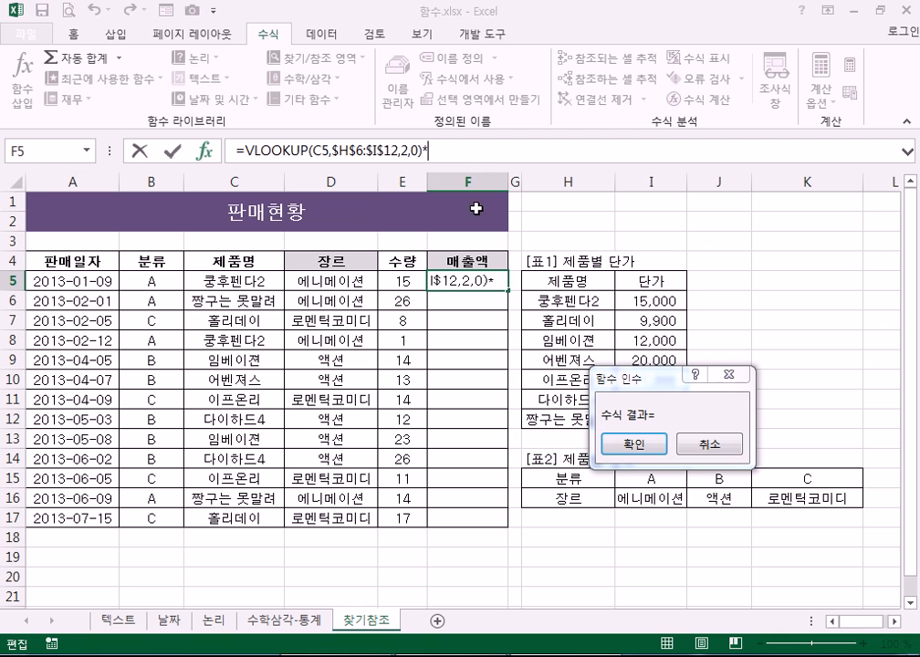
click(394, 283)
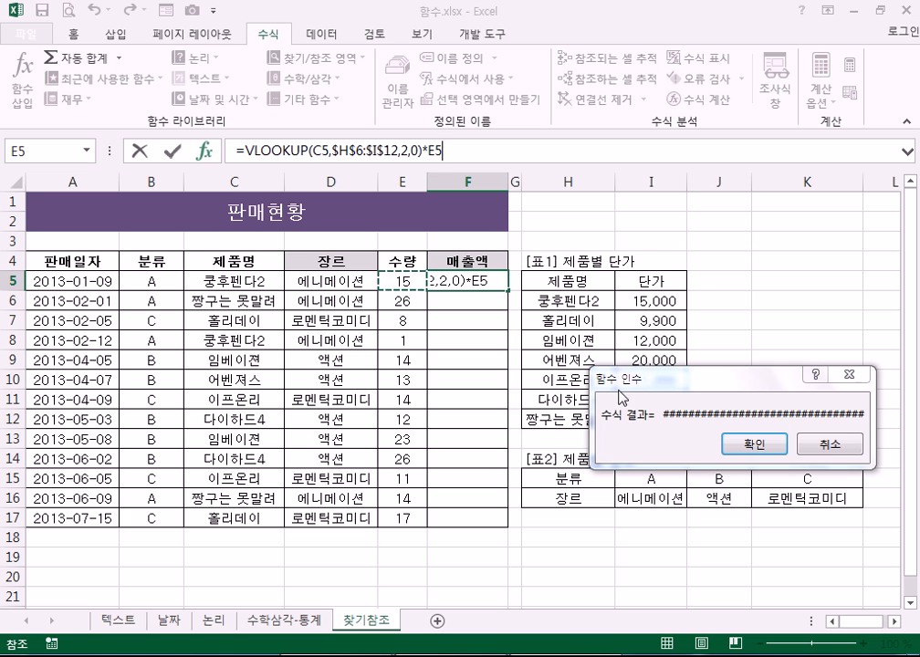
click(750, 446)
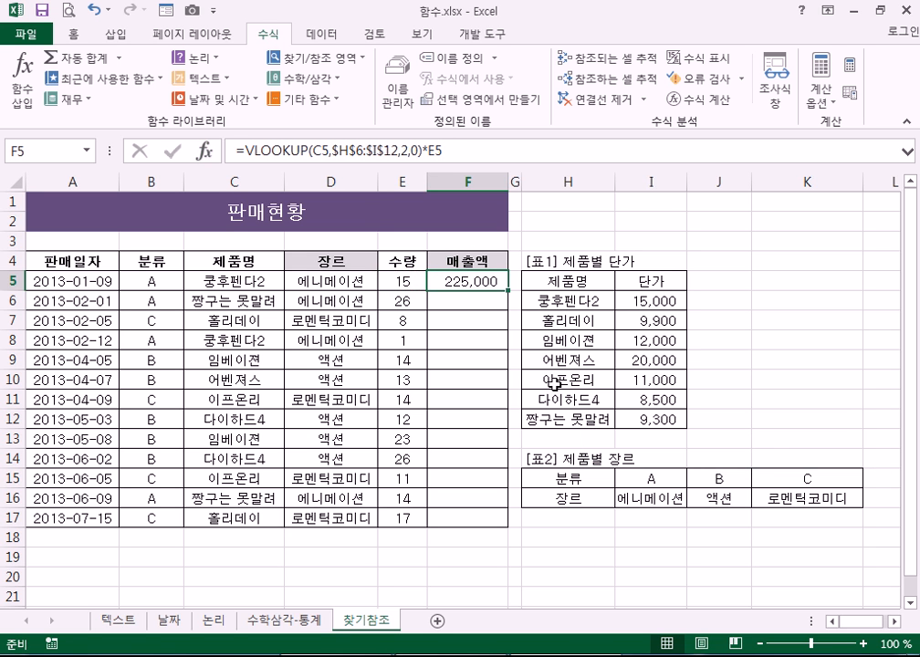
double_click(509, 286)
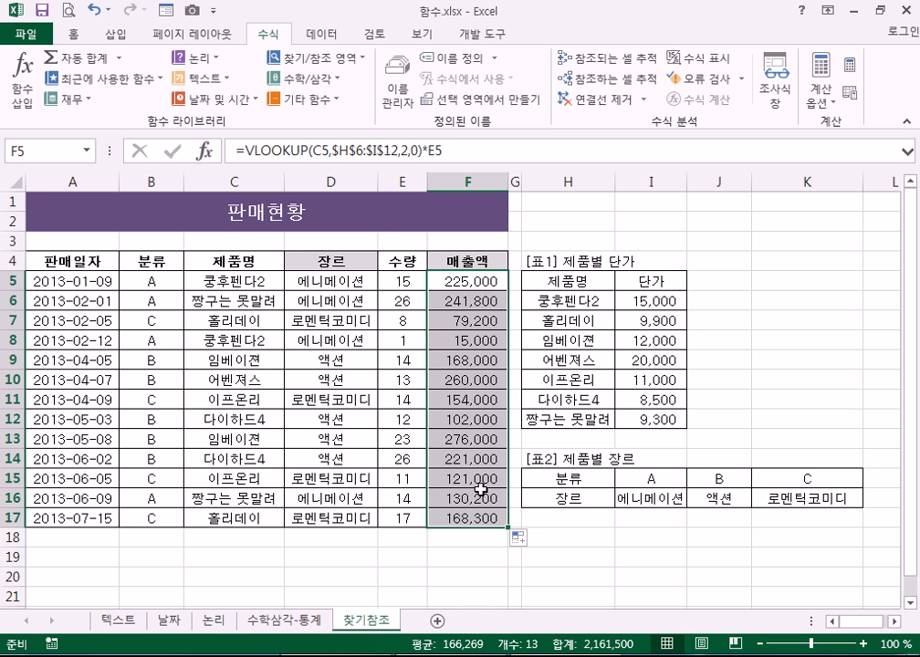
click(464, 285)
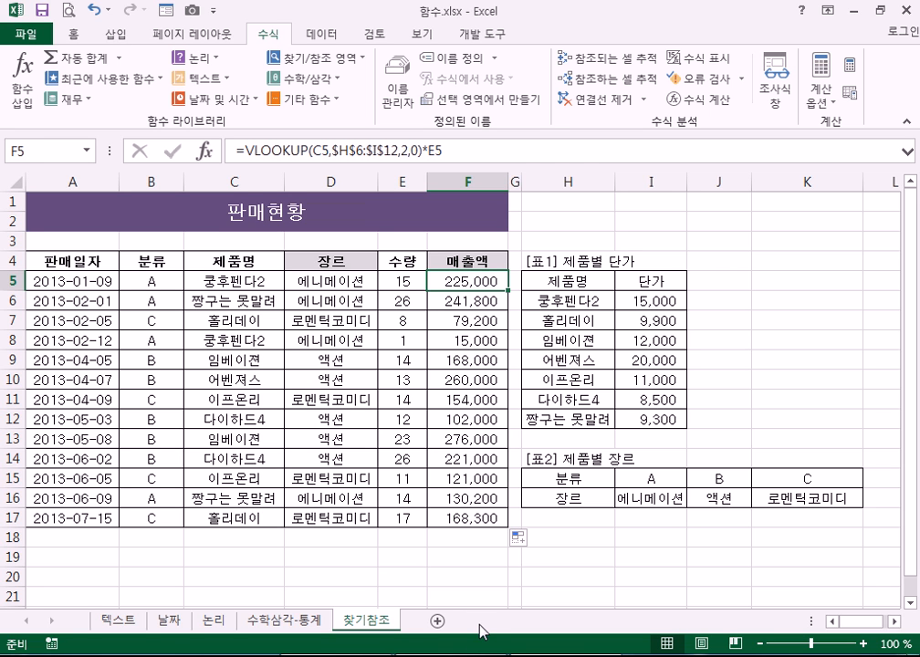
click(363, 558)
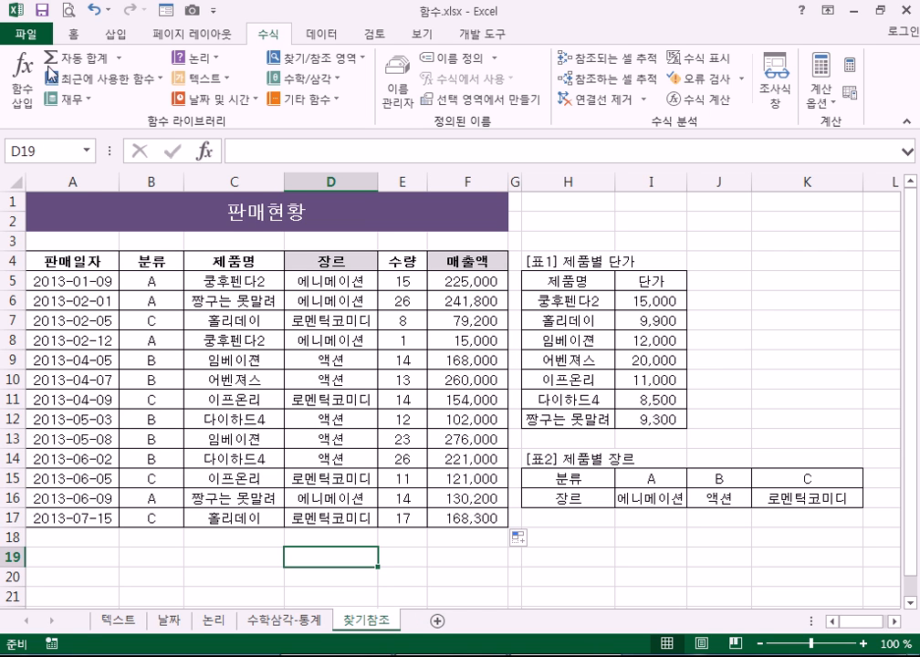
Browse the featured templates offered for a new workbook, including the budget, calendar and report designs
click(45, 38)
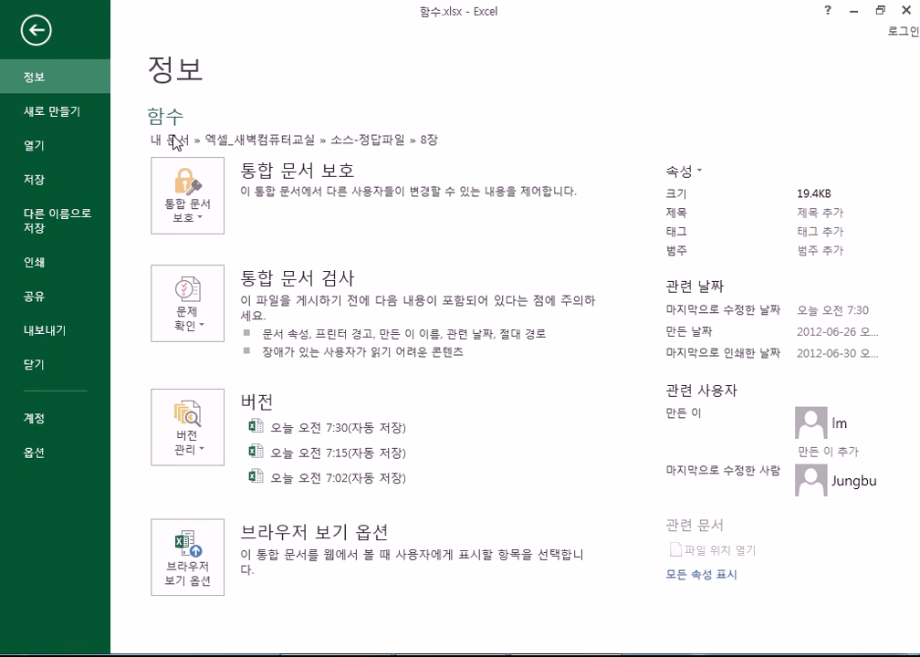
click(57, 118)
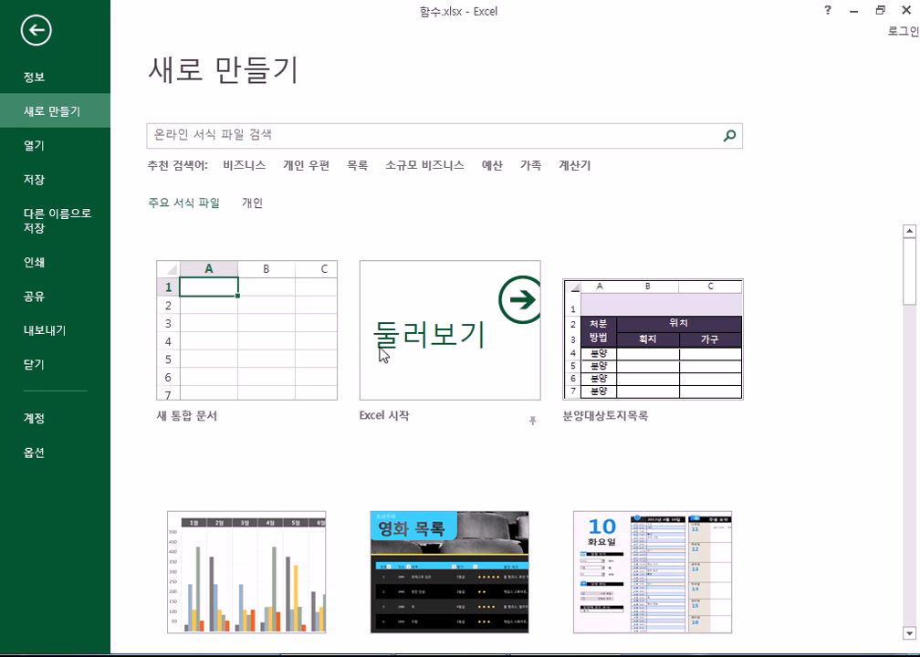
scroll(748, 442, down, 5)
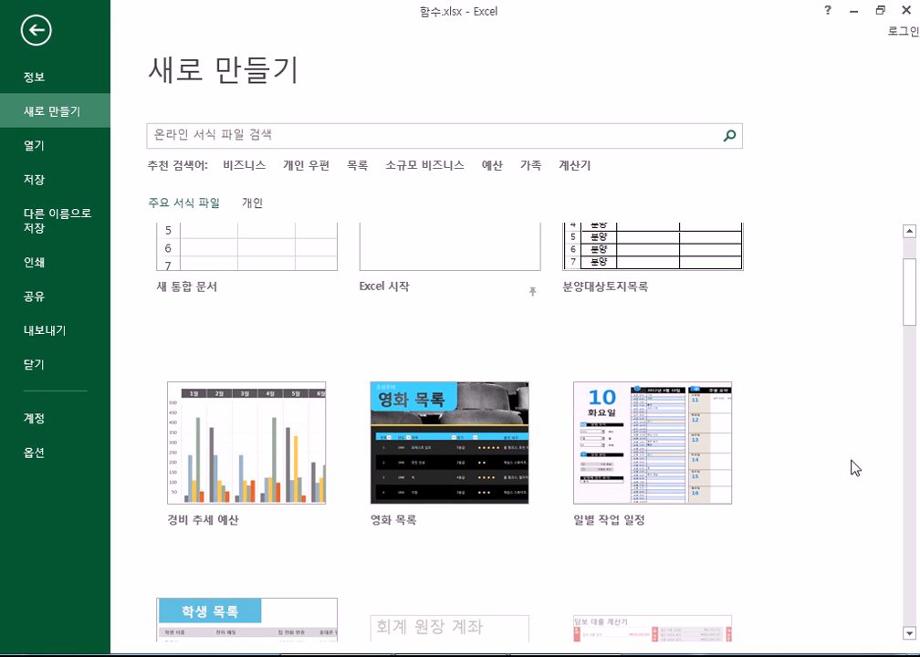
scroll(361, 460, down, 4)
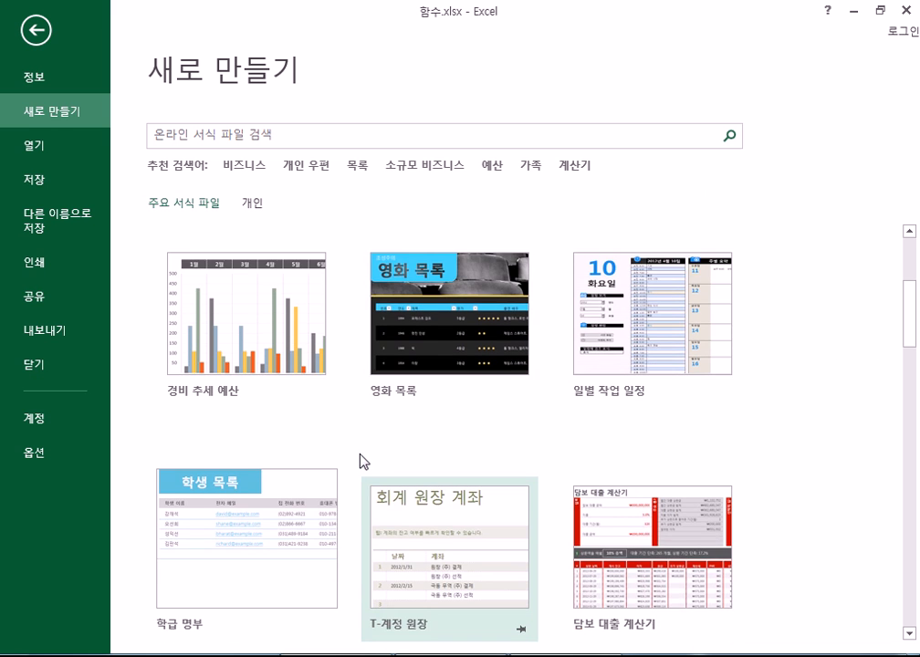
scroll(657, 493, down, 4)
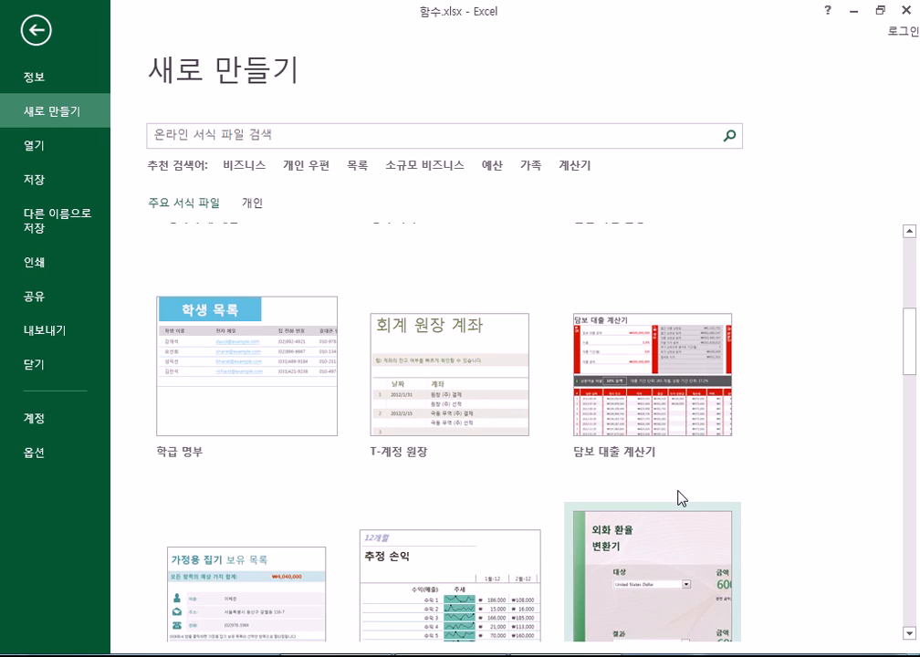
scroll(348, 507, down, 9)
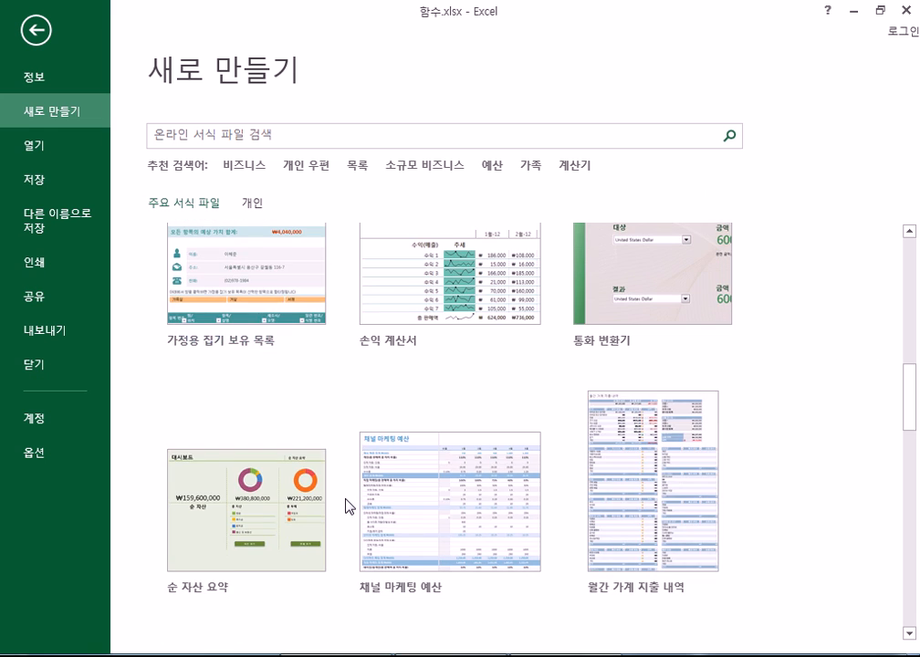
scroll(334, 506, down, 2)
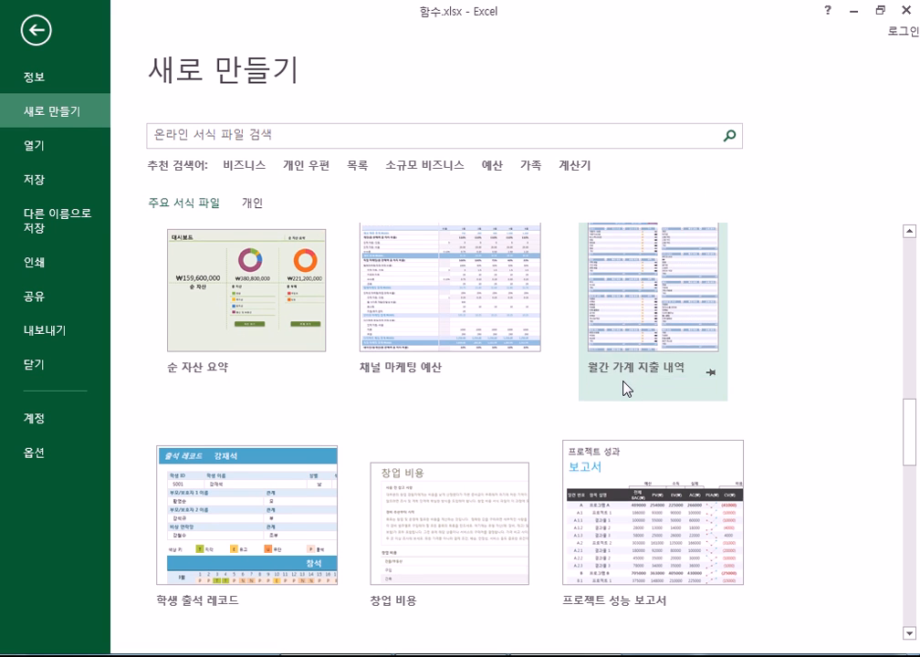
scroll(622, 391, down, 1)
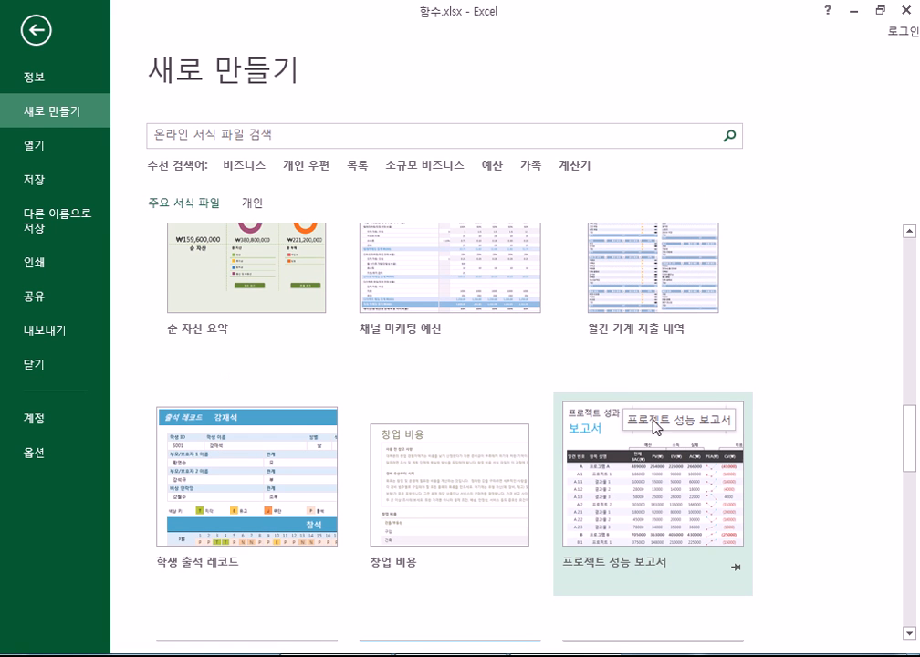
scroll(801, 510, down, 5)
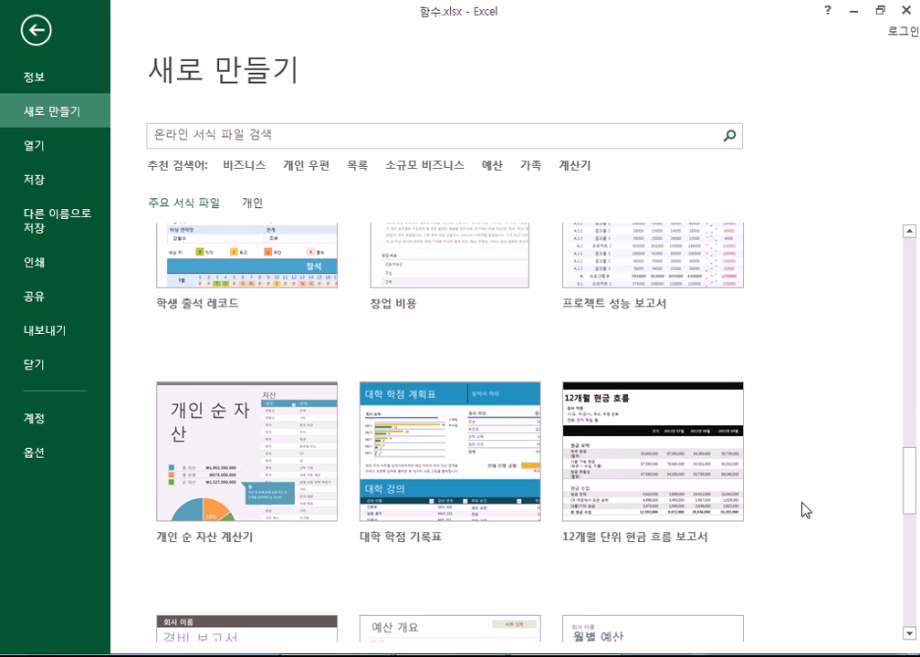
scroll(801, 507, down, 3)
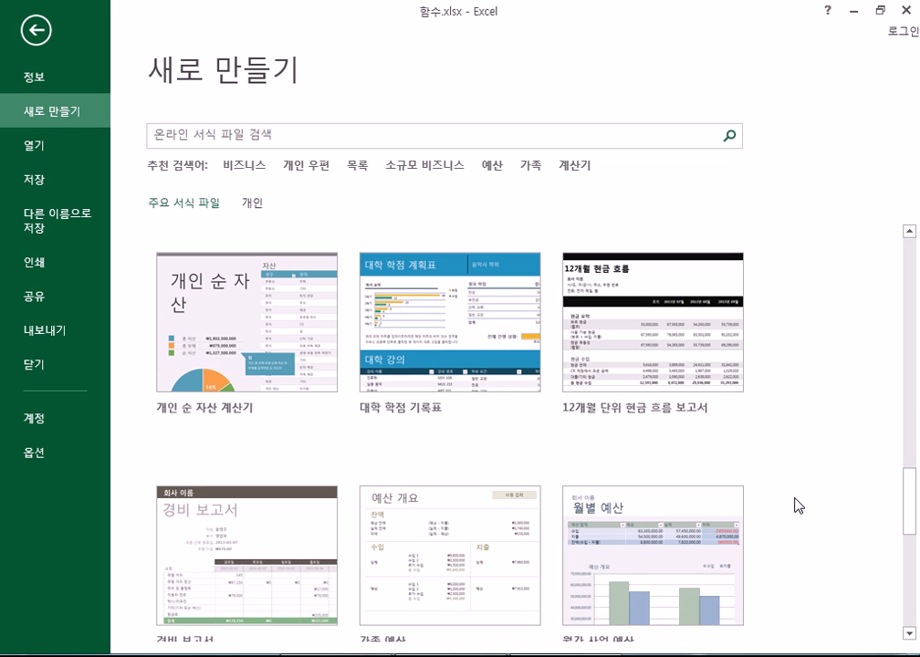
scroll(794, 503, down, 2)
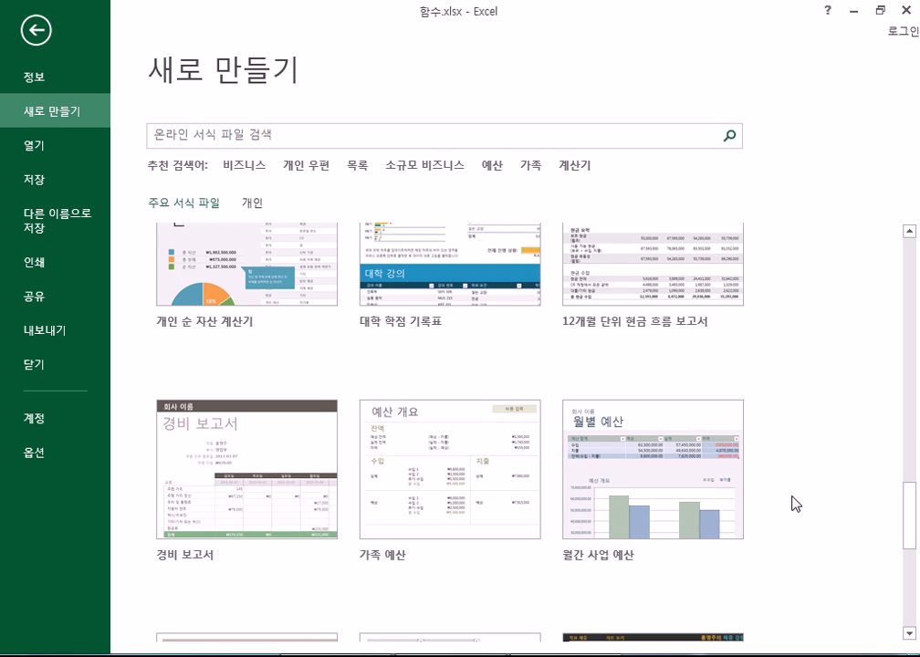
scroll(796, 503, down, 2)
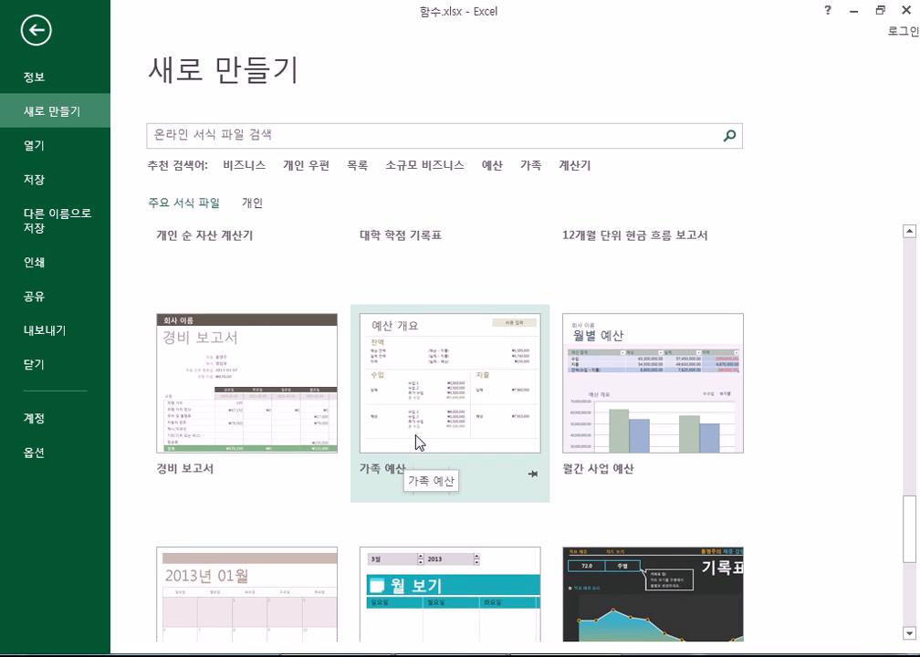
scroll(415, 440, up, 3)
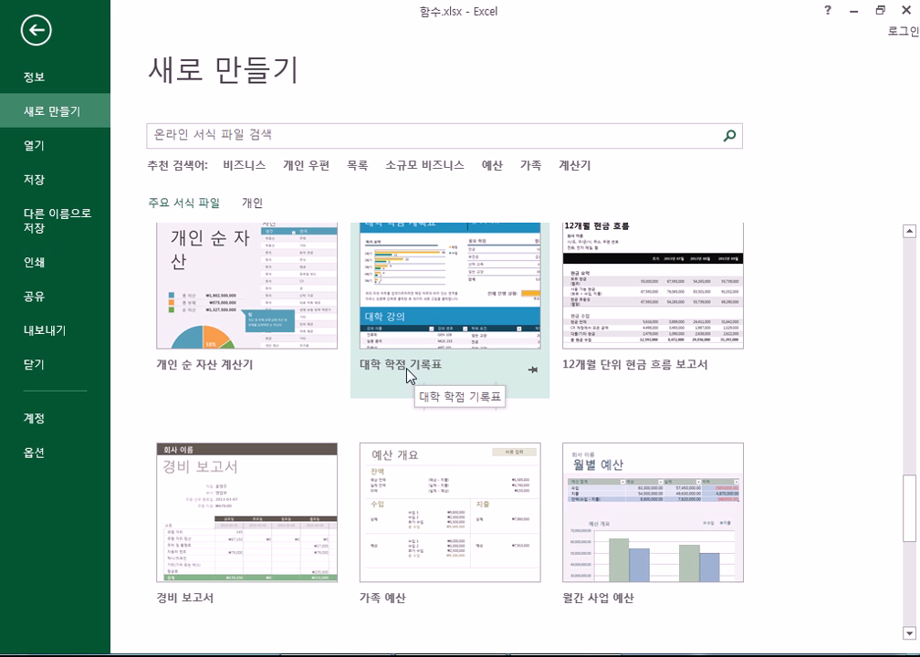
Examine a new workbook based on the 대학 학점 기록표 template, including its course list, and close that workbook
click(417, 327)
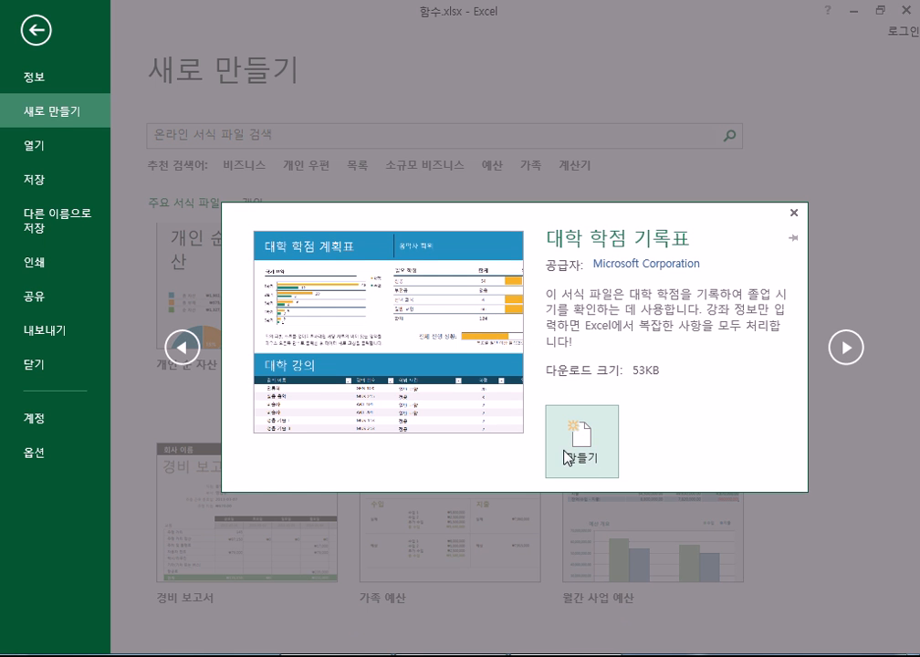
click(570, 450)
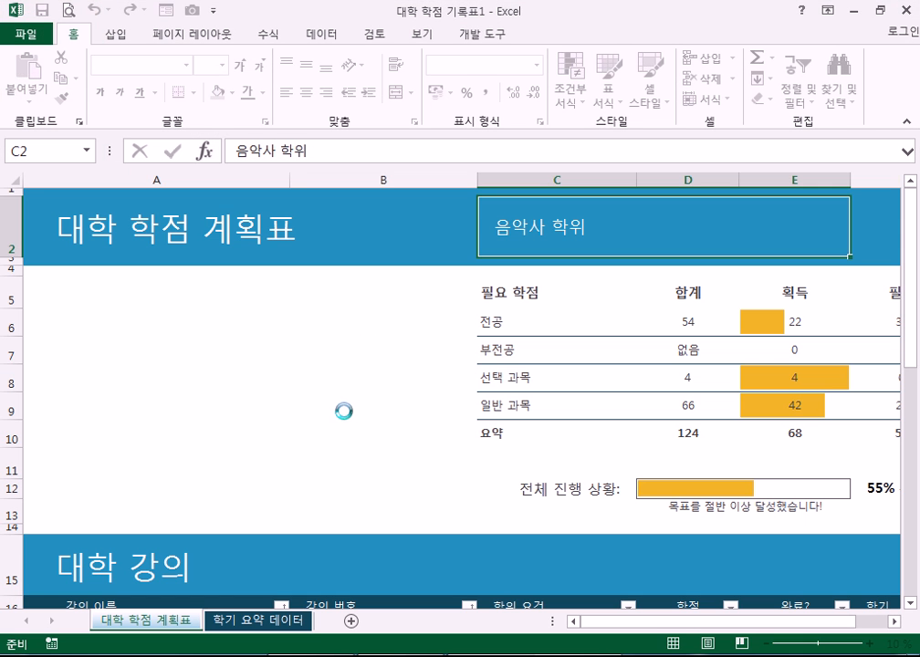
scroll(345, 415, down, 5)
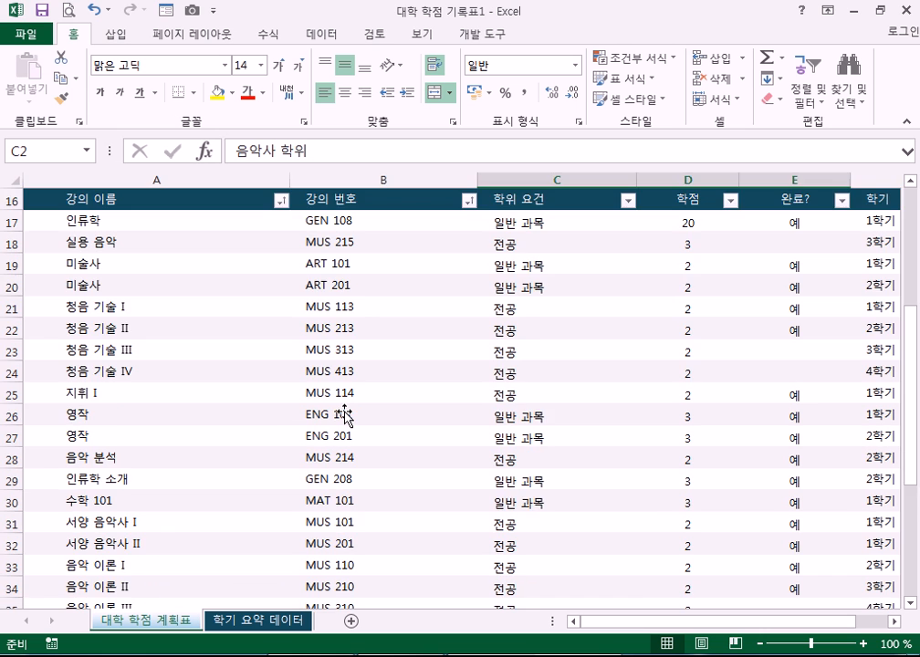
scroll(345, 416, down, 7)
scroll(345, 415, up, 3)
scroll(345, 415, up, 9)
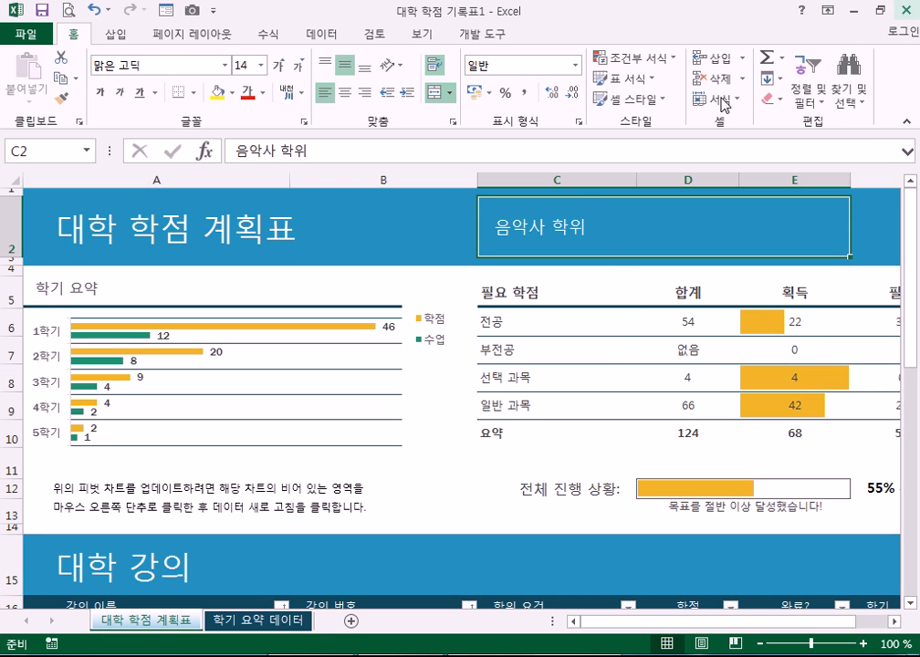
key(ctrl+w)
click(474, 360)
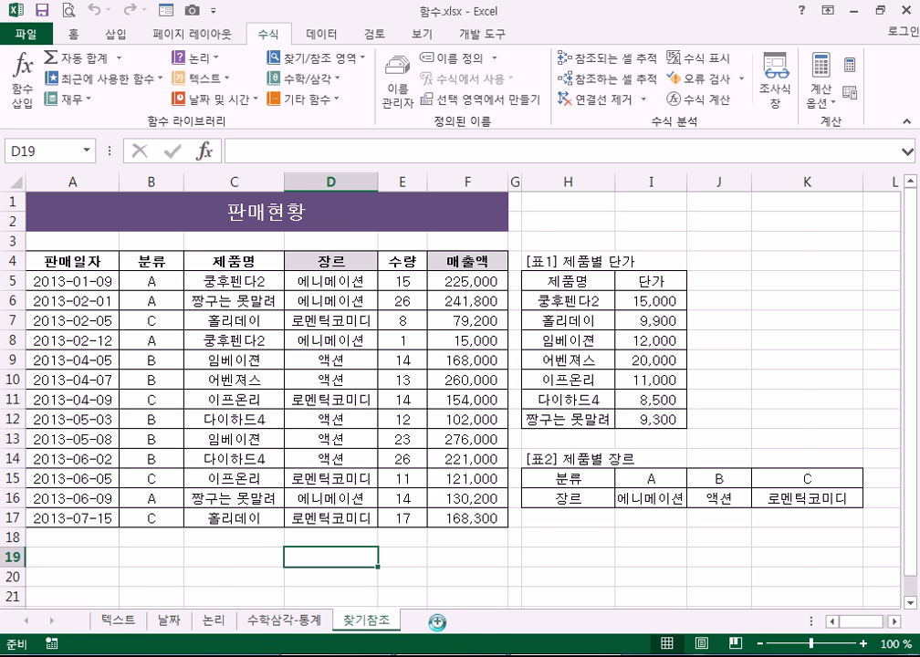
Add a new worksheet and enter the headings 날짜 in B2 and 내용 in C2
click(437, 620)
click(103, 222)
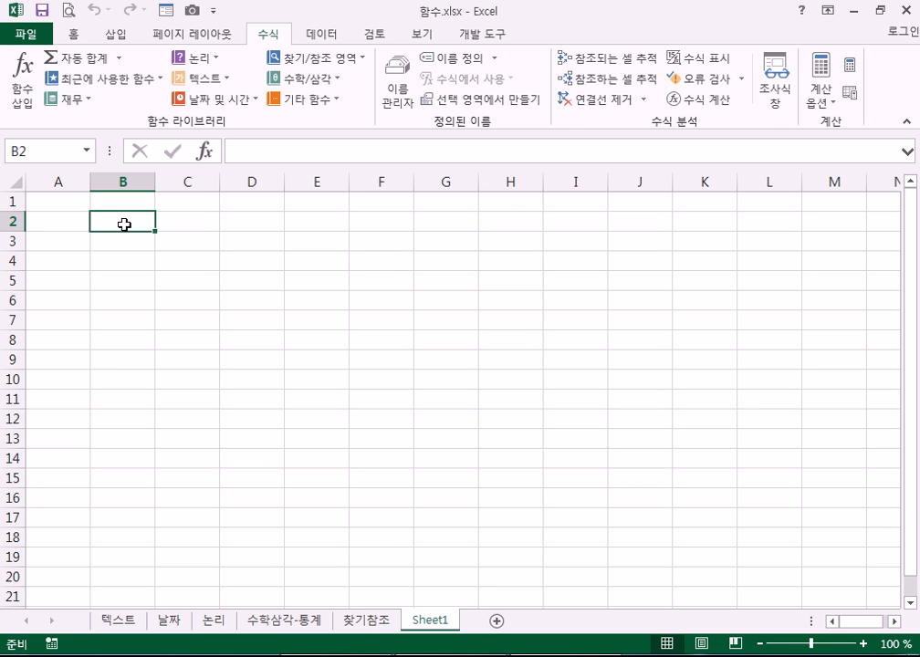
text(날짜)
key(Tab)
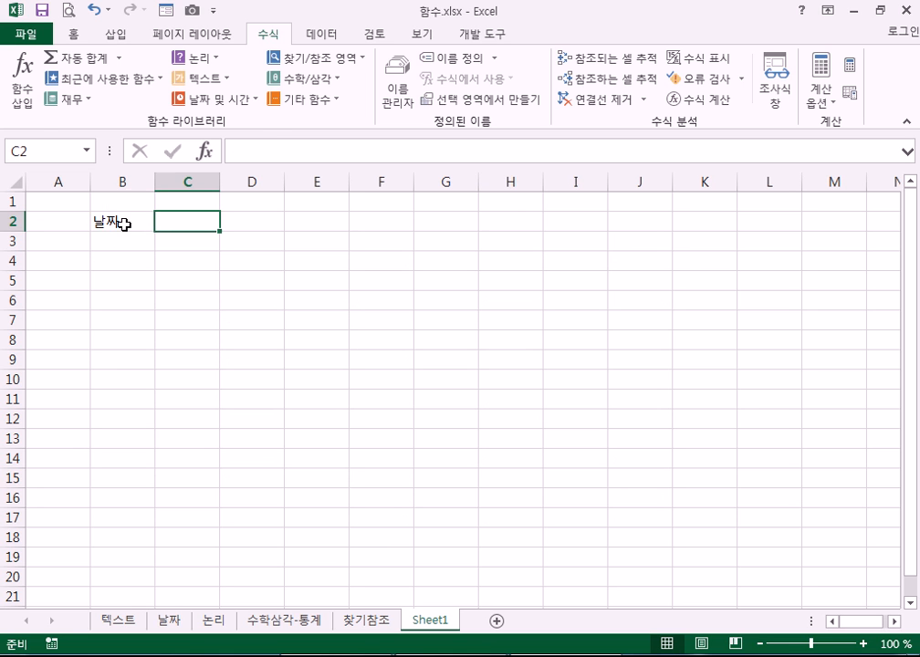
text(내용)
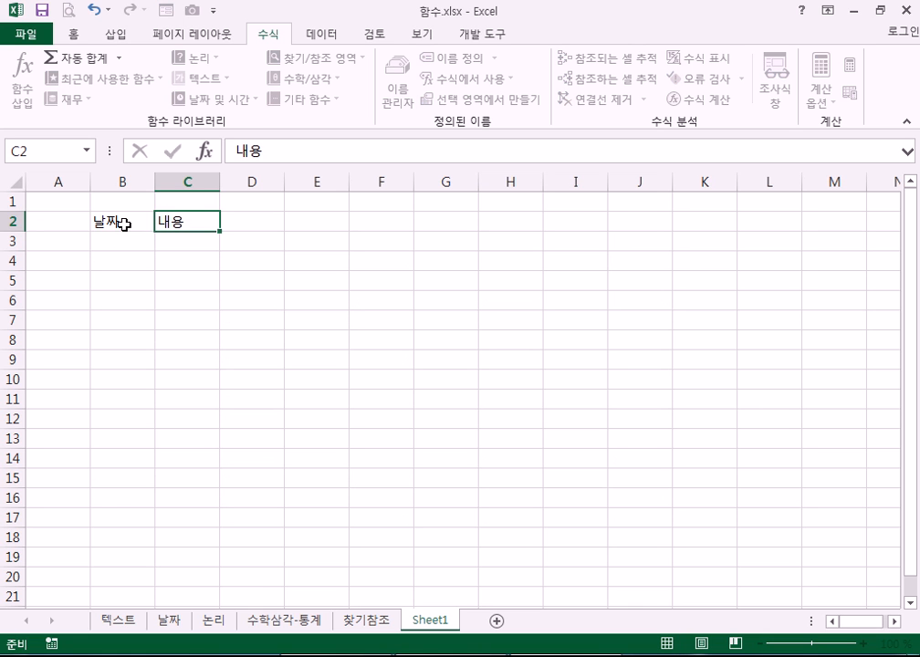
key(Tab)
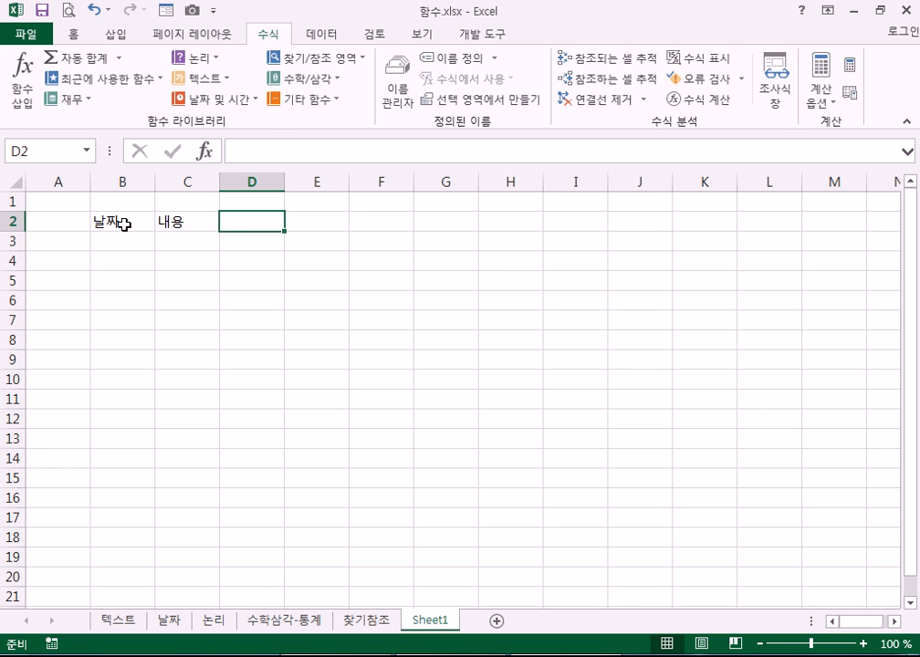
Enter the headings 금액 in D2 and 비고 in E2
text(금ㅇㄱ)
key(BackSpace)
key(BackSpace)
text(액)
key(BackSpace)
key(BackSpace)
text(ㅐ)
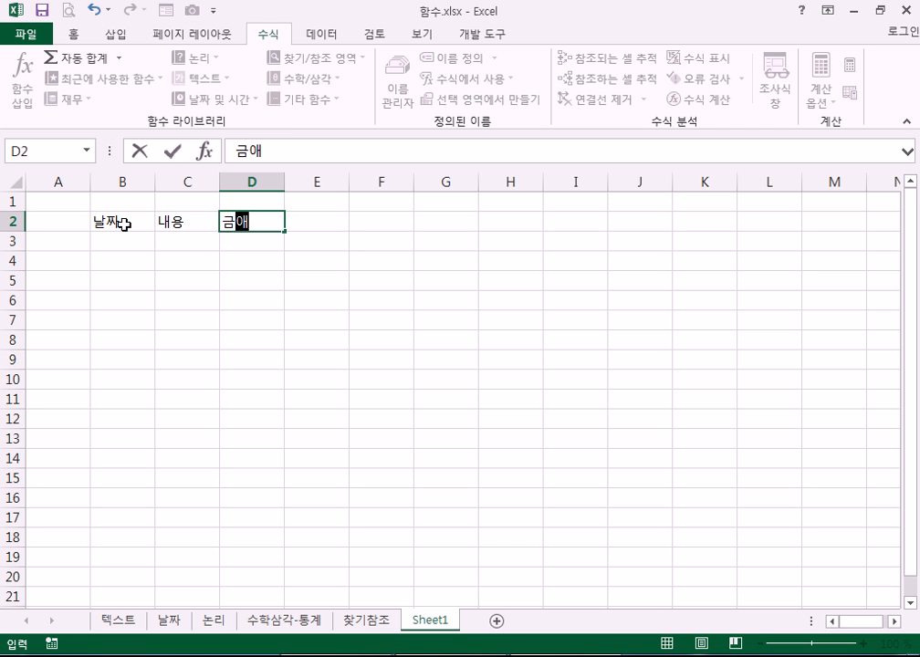
text(ㄱ)
key(Tab)
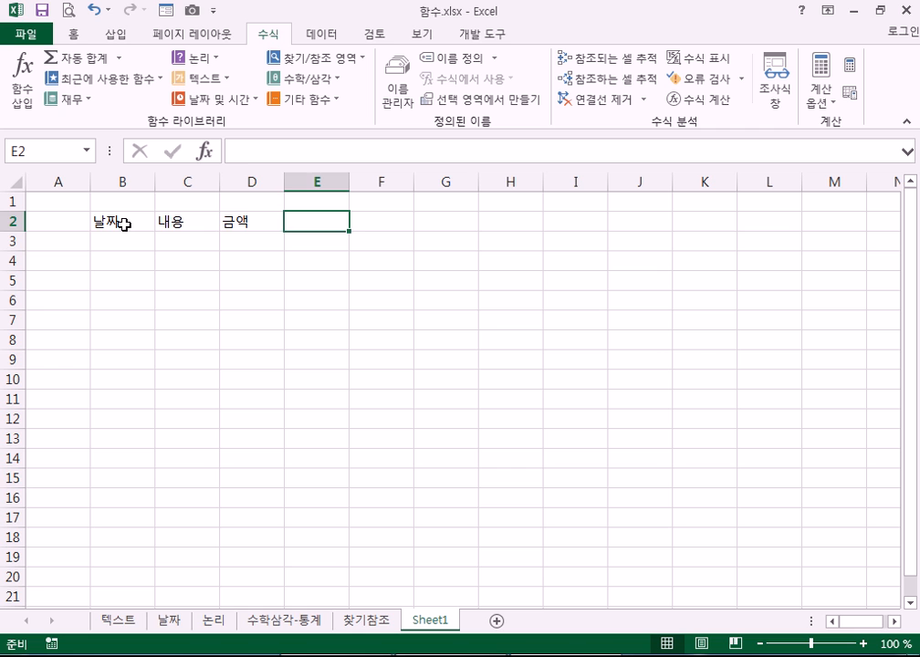
key(Left)
key(Right)
key(Left)
key(Right)
text(비고)
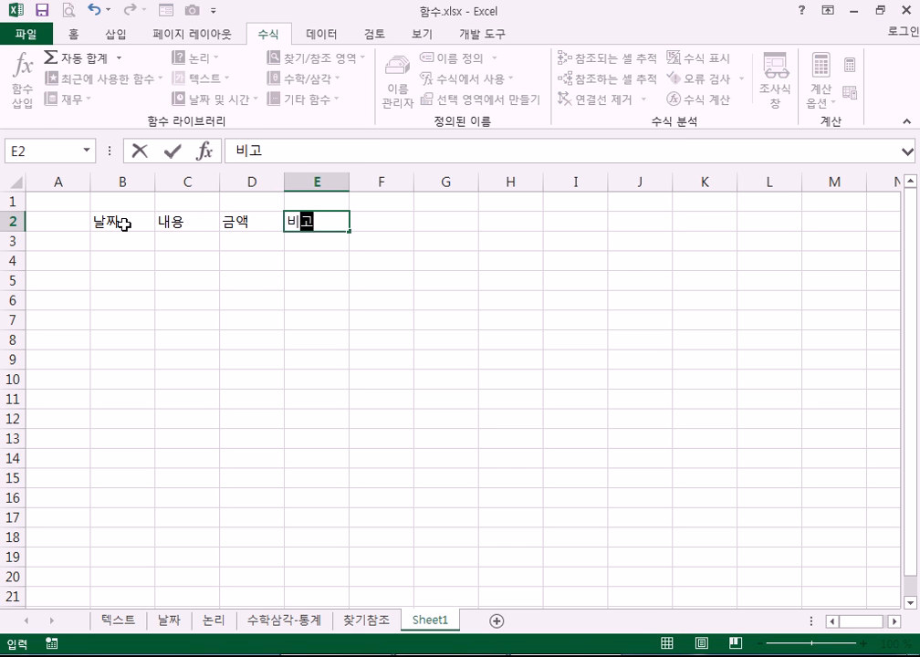
key(Right)
Enter a second set of headings 내용, 금액 and 비고 in F2 to H2
text(내용)
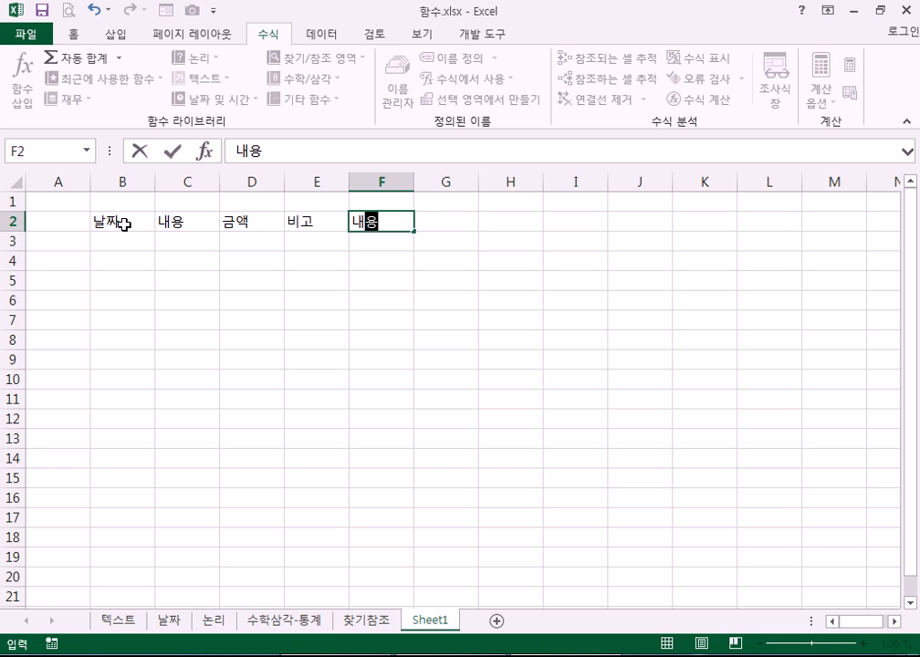
key(Right)
text(금액)
key(Right)
text(비고)
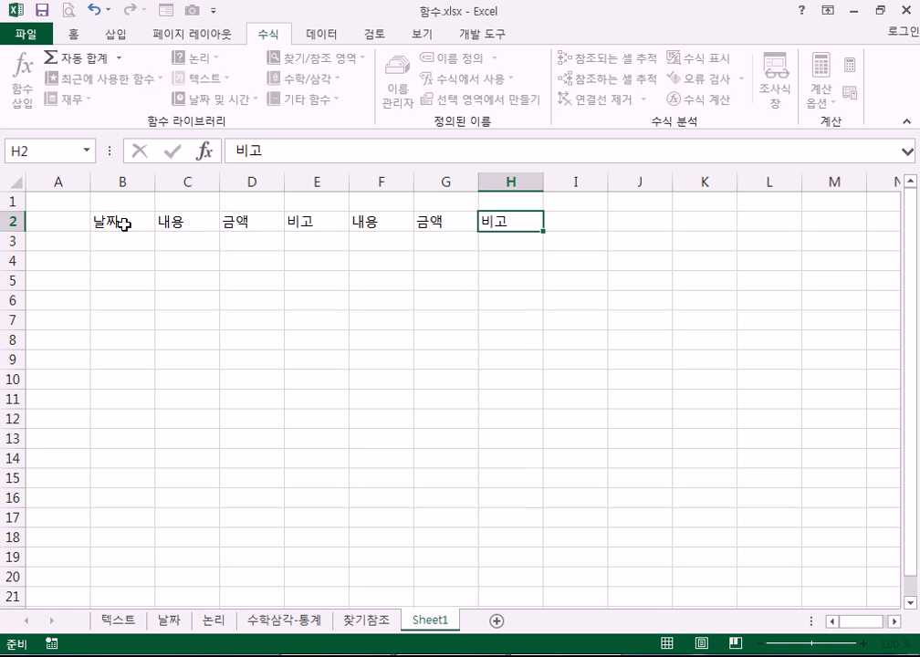
key(Return)
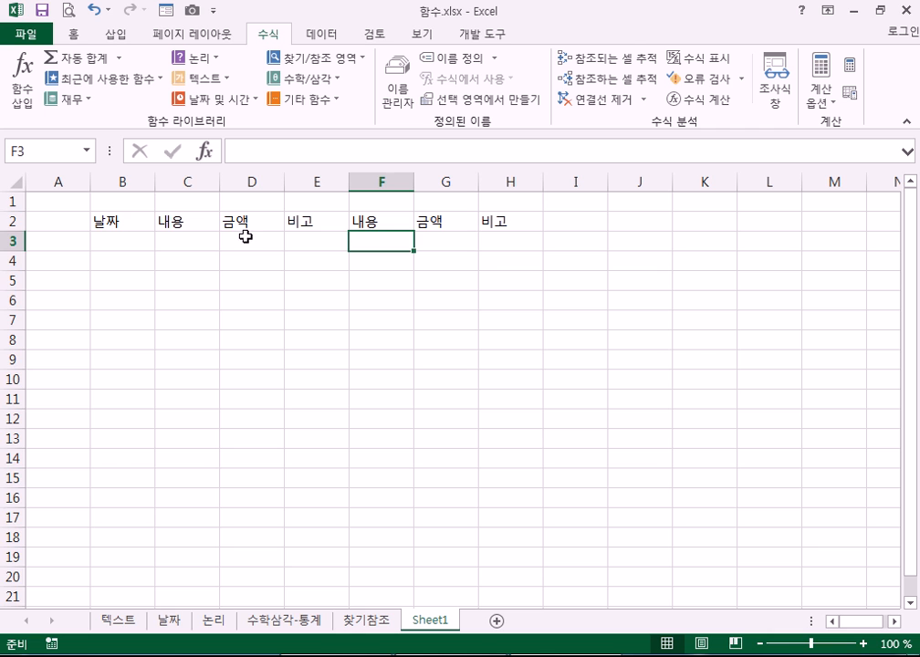
drag(187, 180, 509, 209)
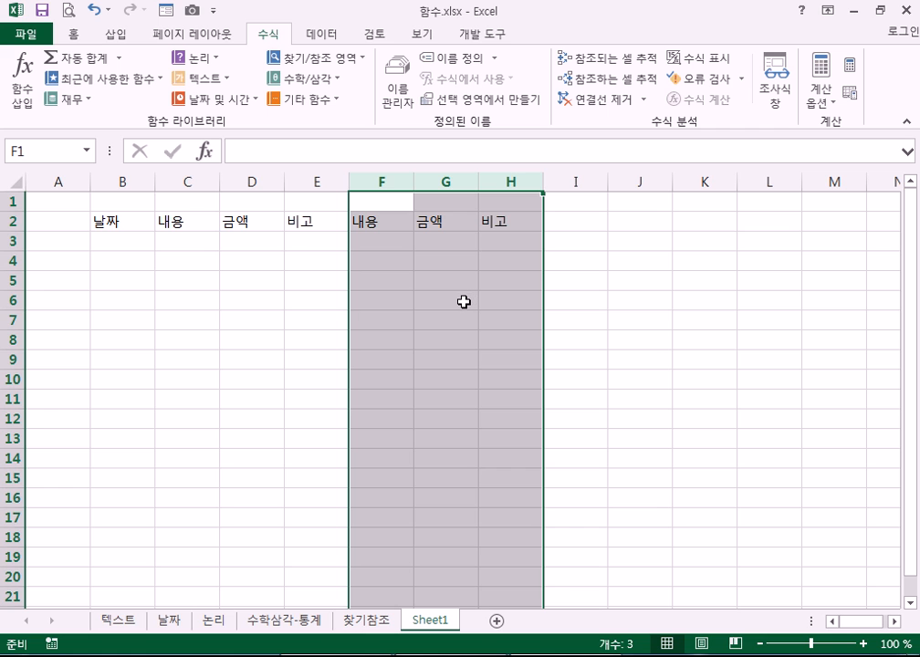
click(181, 243)
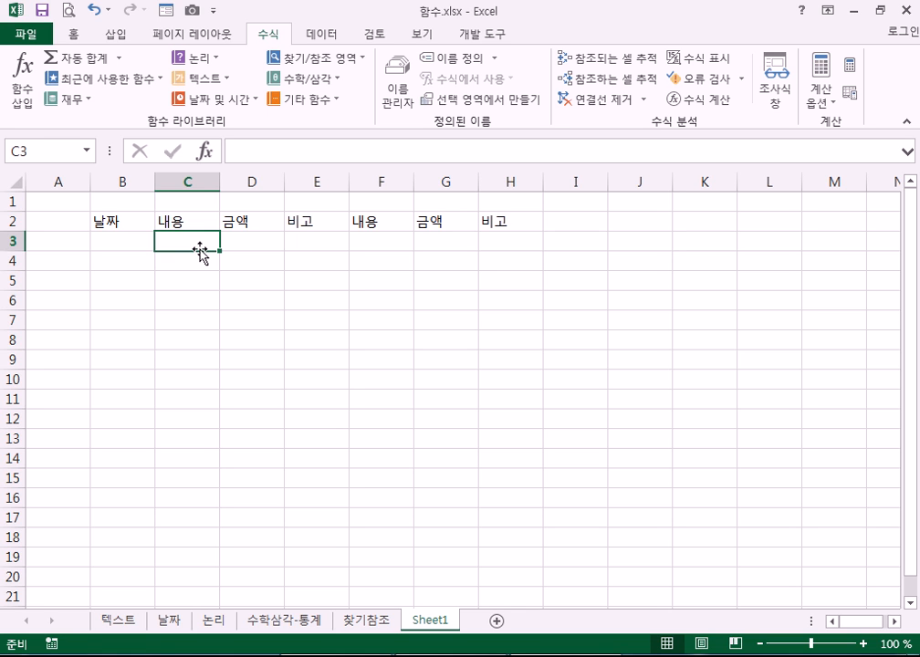
click(299, 240)
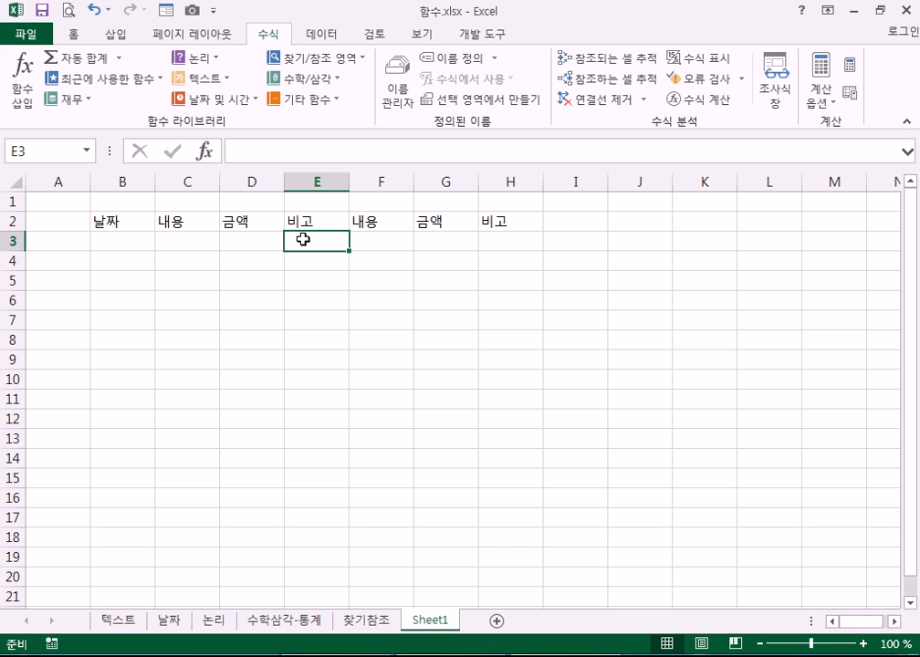
Enter the date 1-6 in B3 and the item 외식 in C3
click(139, 242)
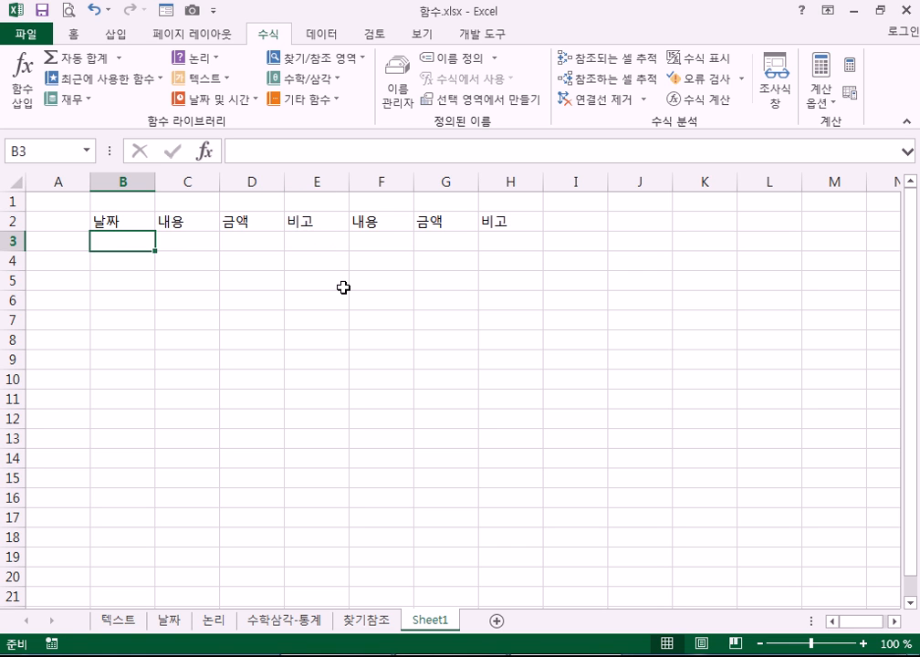
text(1-6)
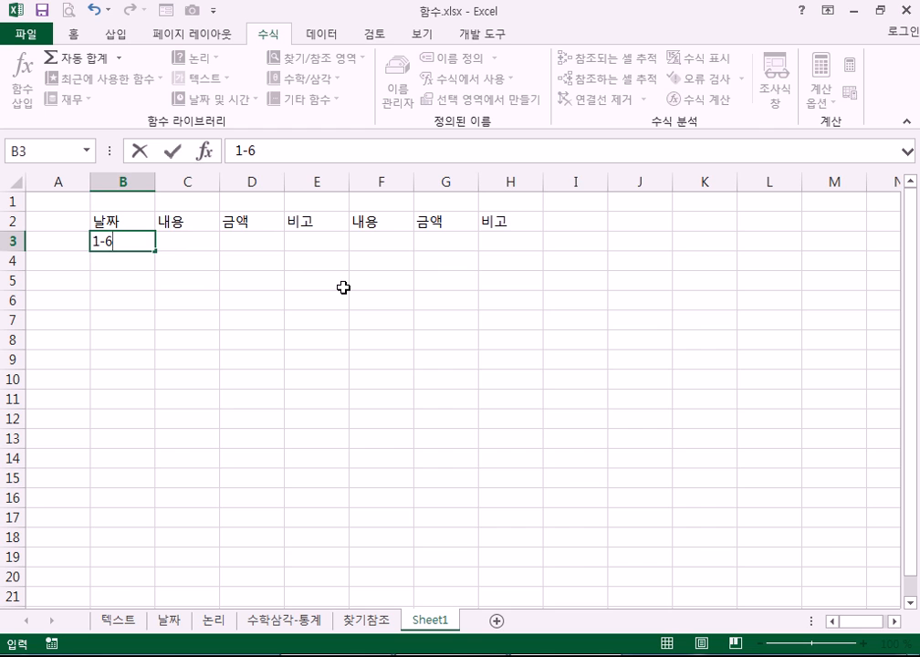
key(Tab)
text(오시)
key(BackSpace)
key(BackSpace)
text(외식)
key(ctrl+Return)
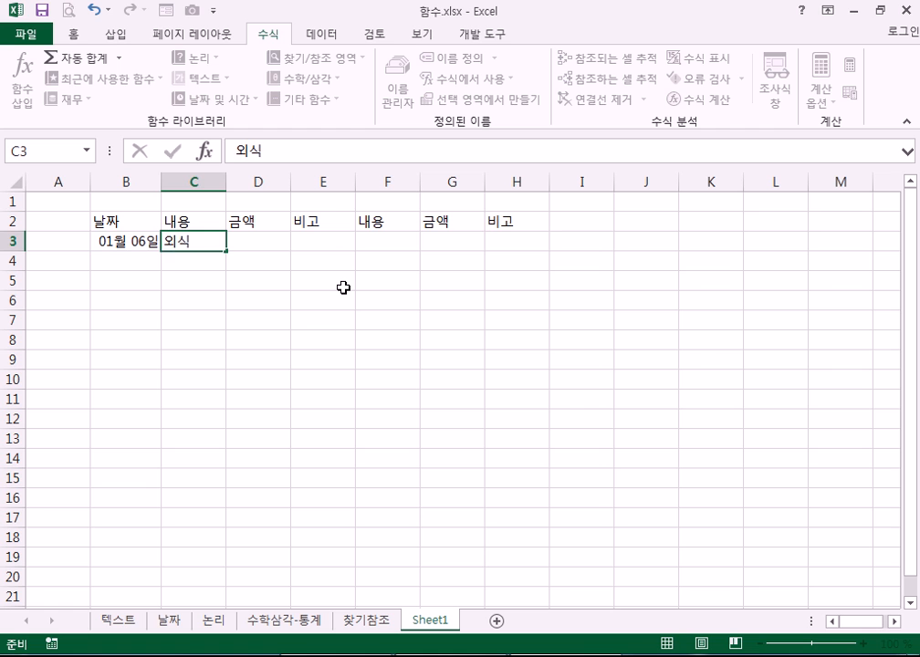
Enter the amount 20000 in D3 and the note 친구와 함께 in E3
key(Tab)
text(200000)
key(BackSpace)
key(ctrl+Return)
key(Tab)
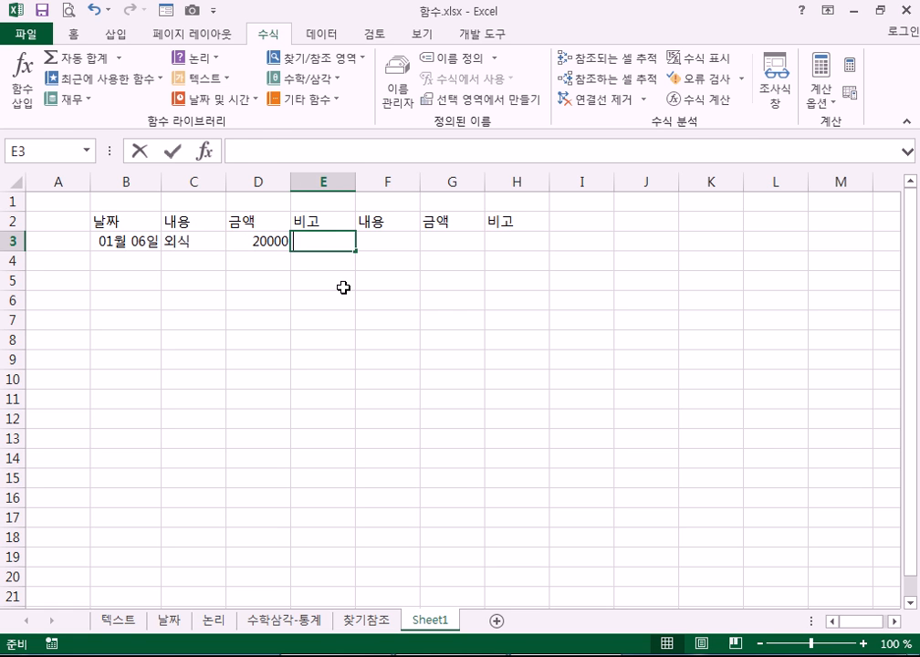
text(친구와 ㅎ)
text(ㅏㅁㄲㅔ)
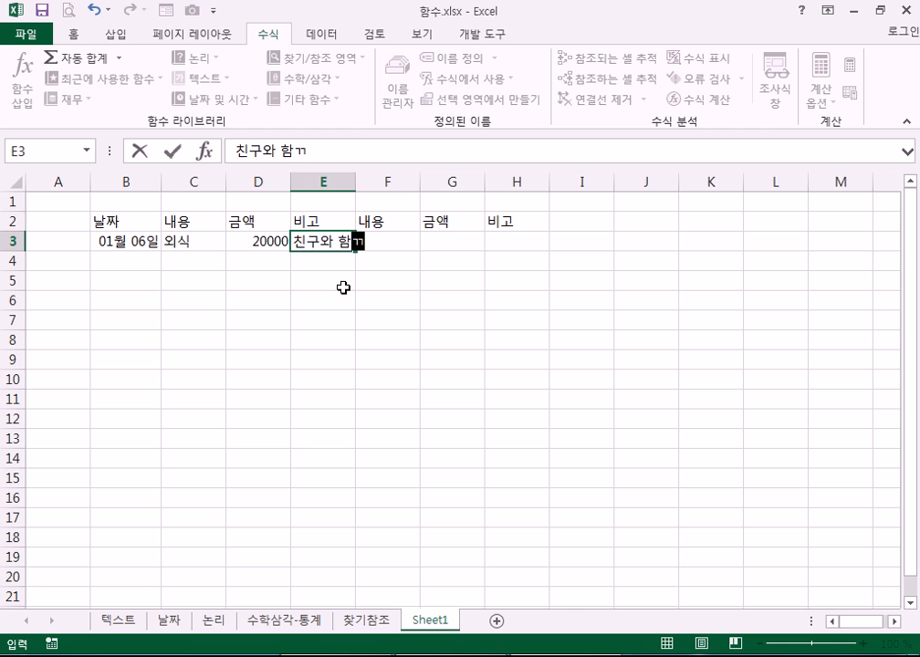
key(Return)
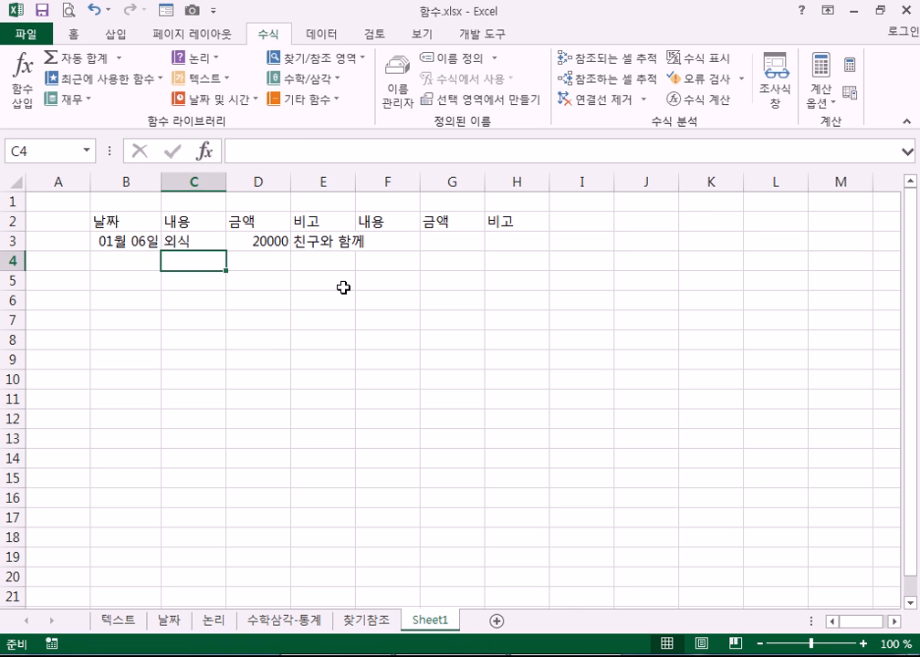
Widen column E to fit the 비고 text and apply all borders to the table range B2:H16
click(396, 240)
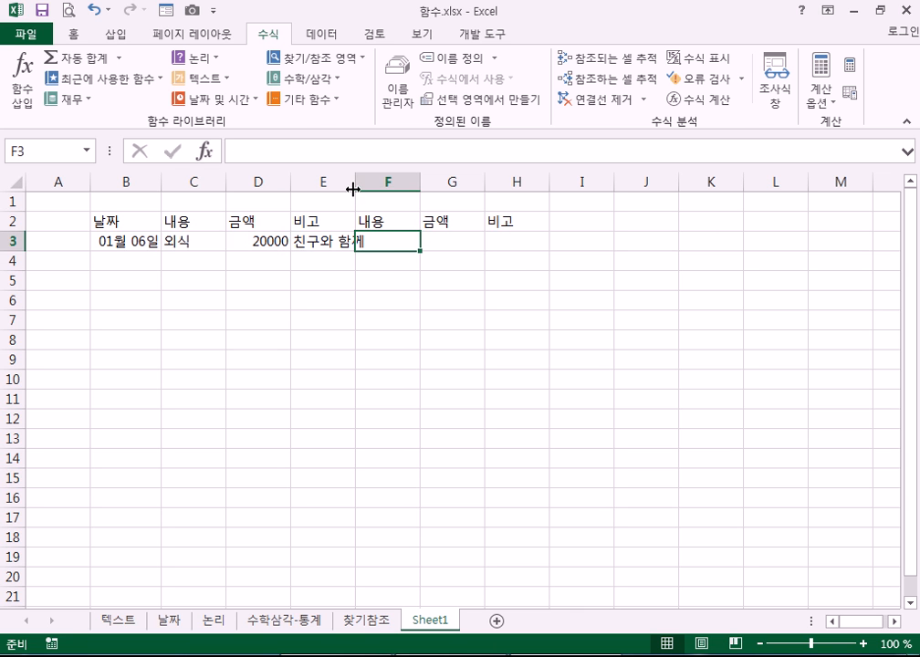
drag(356, 183, 369, 182)
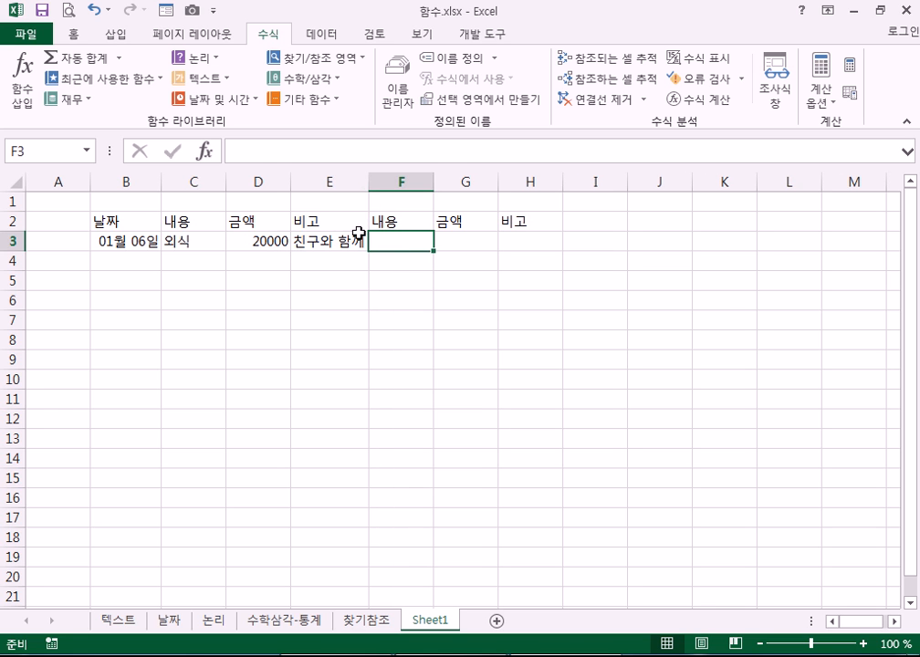
click(126, 222)
drag(391, 246, 512, 491)
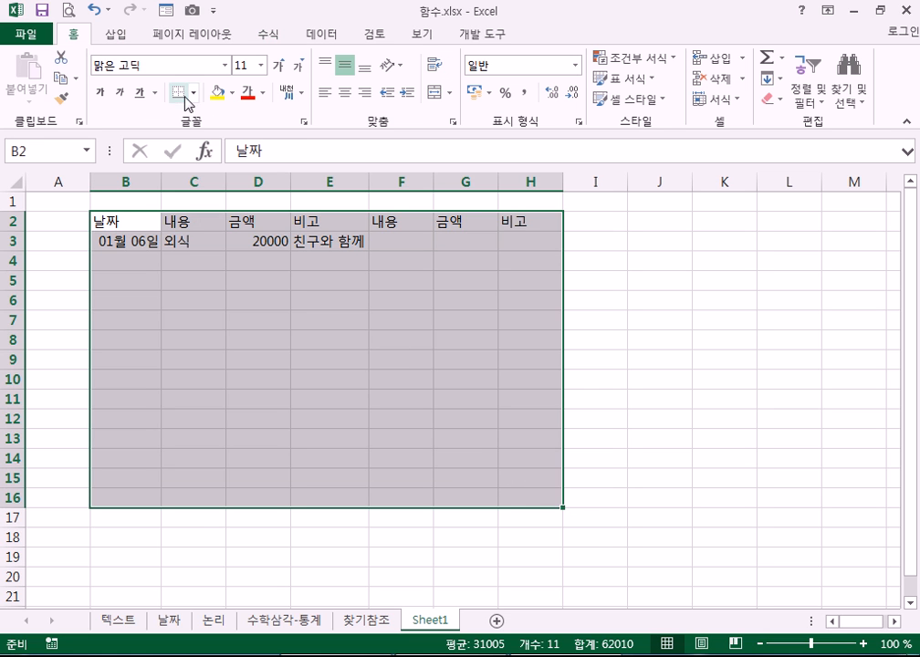
click(194, 93)
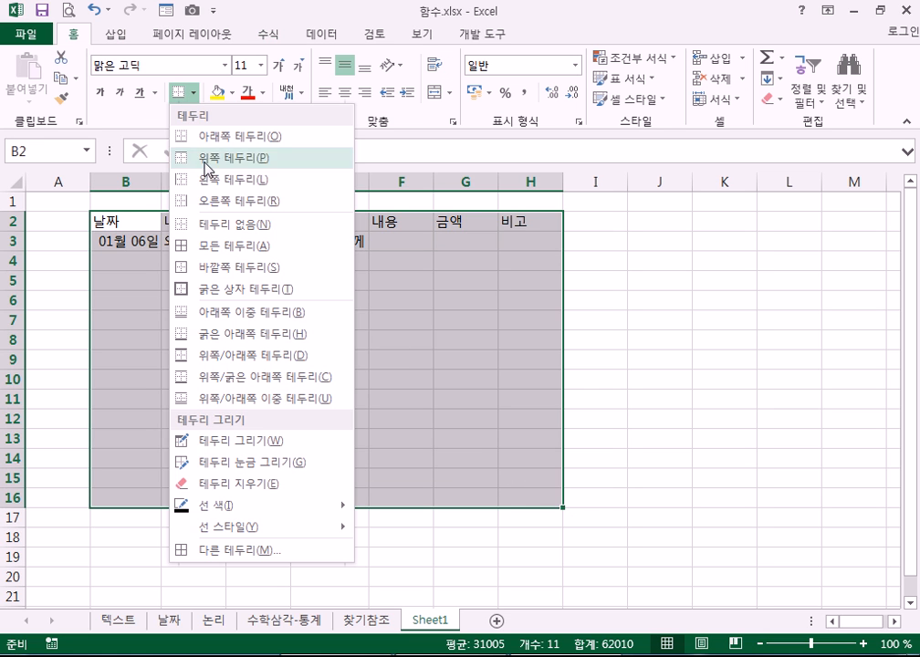
click(215, 245)
click(370, 319)
Give C2:E16 double-line borders on its left and right edges to separate the two column groups
drag(163, 219, 332, 492)
key(ctrl+1)
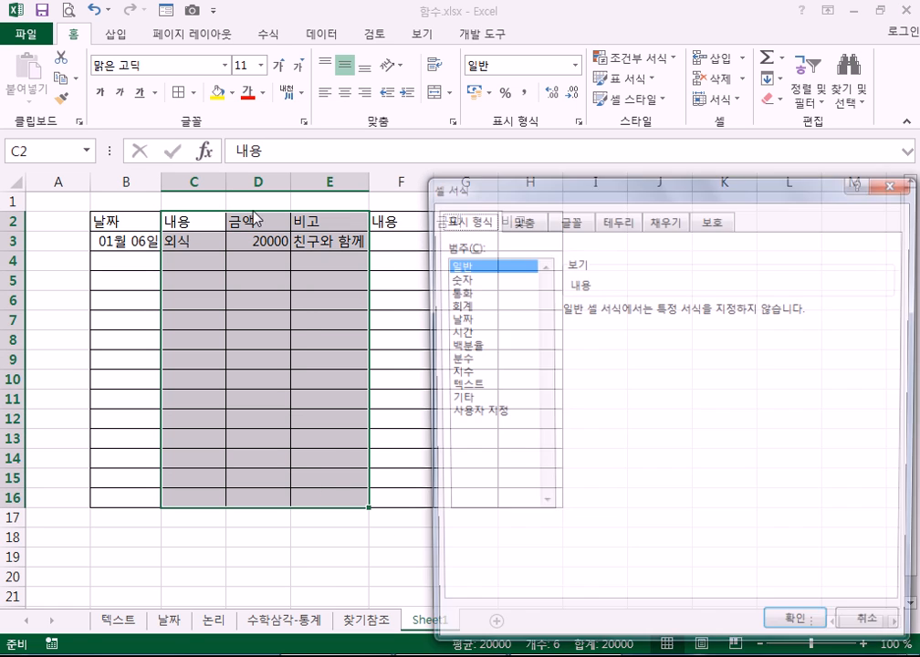
click(620, 219)
click(522, 390)
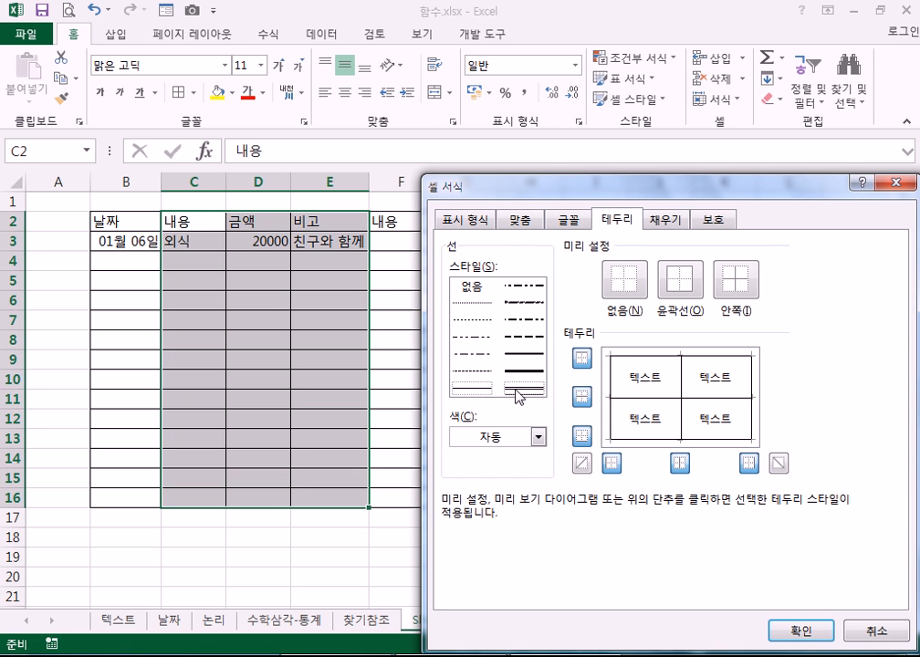
click(611, 392)
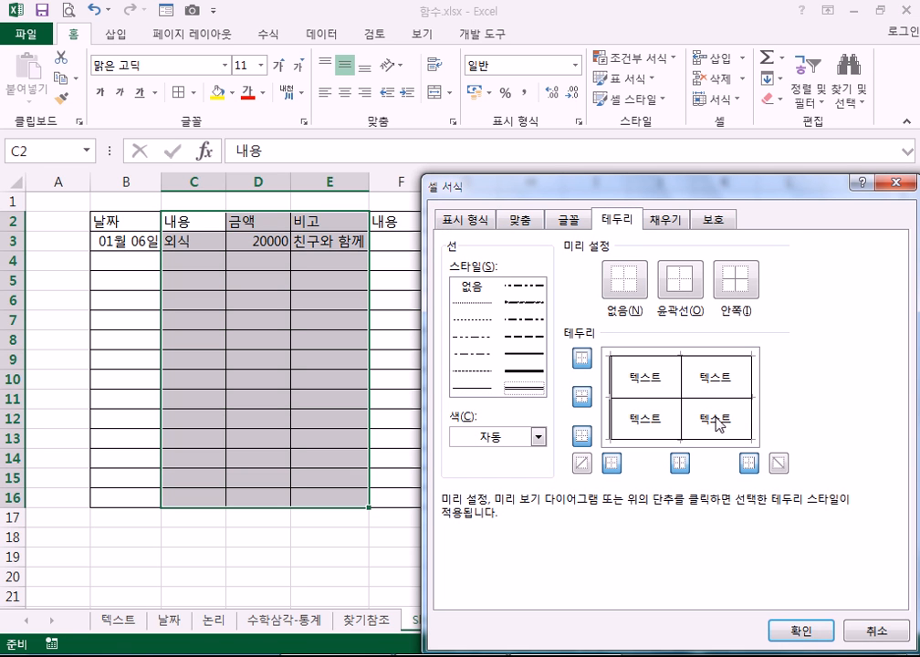
click(782, 631)
click(535, 478)
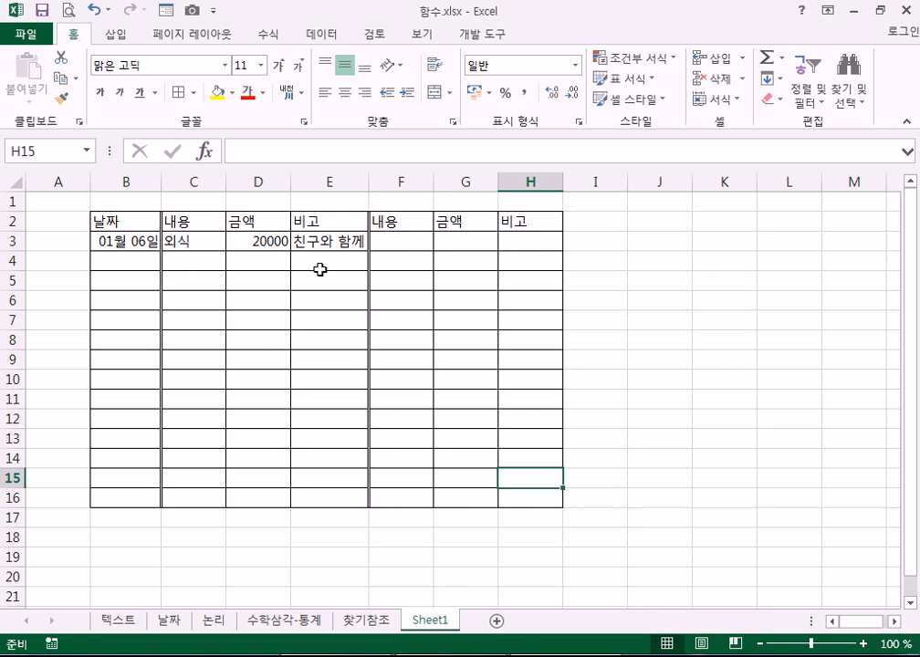
Copy the 외식 entry in C3:E3 to F3:H3 and clear the original cells
click(408, 240)
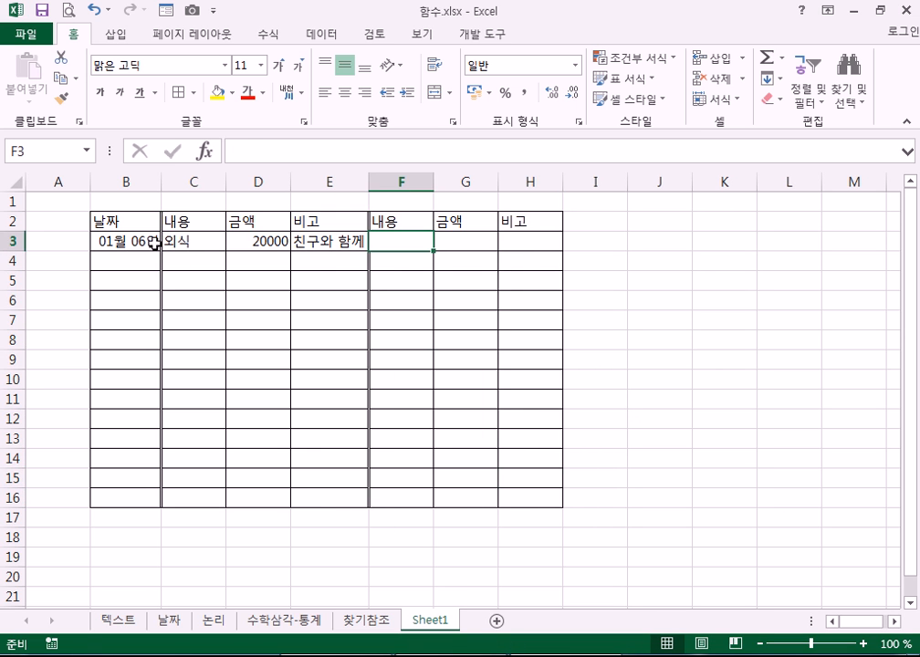
click(191, 241)
drag(262, 241, 335, 240)
key(ctrl+c)
click(421, 241)
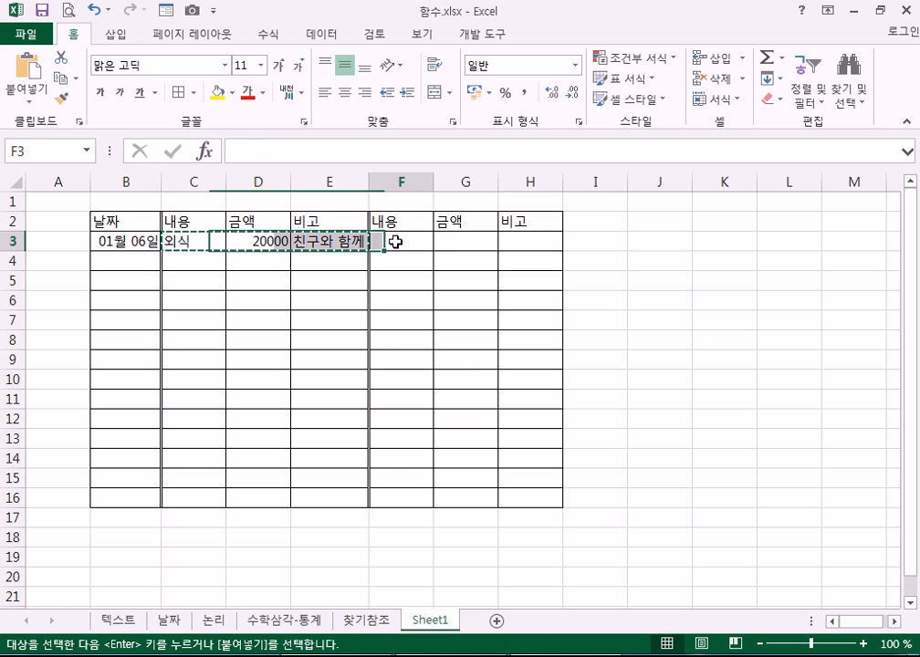
key(ctrl+v)
key(Escape)
drag(175, 241, 312, 240)
key(Delete)
Fill row 4 of the ledger with the date 1-7, income item 주식배당, amount 50000 and note A주식
click(159, 264)
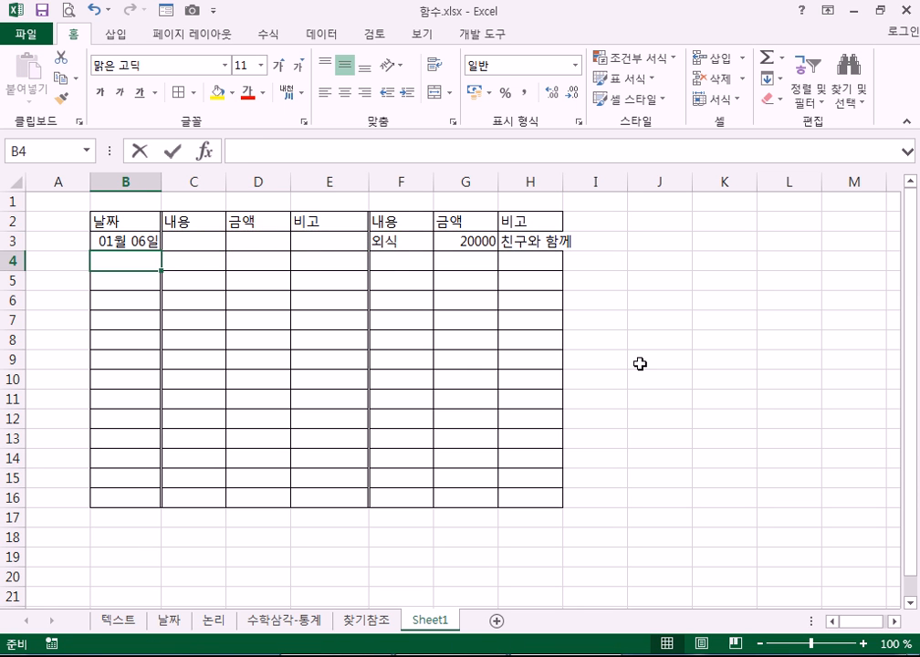
text(1-7)
key(Tab)
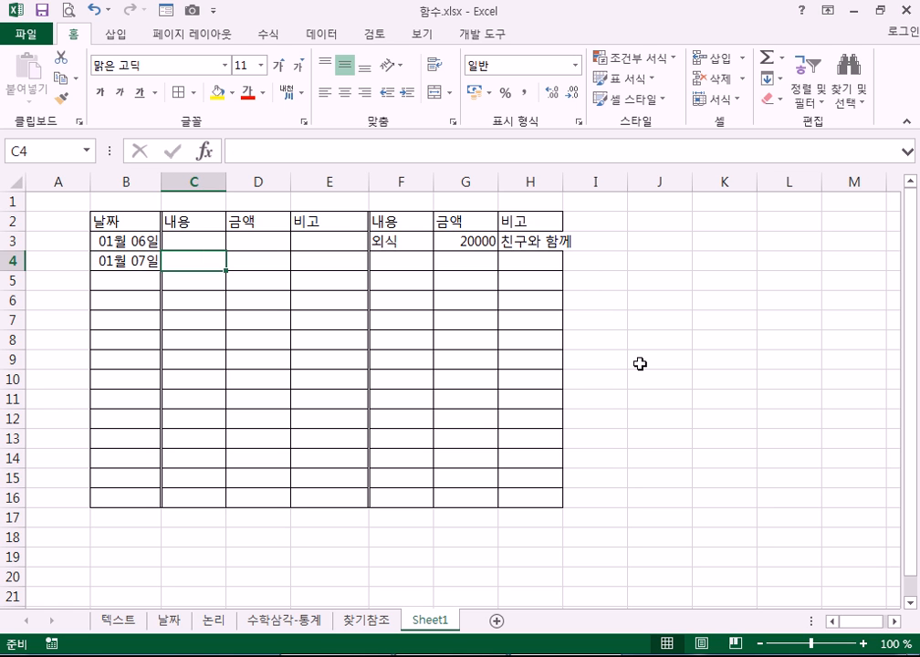
text(주식배다)
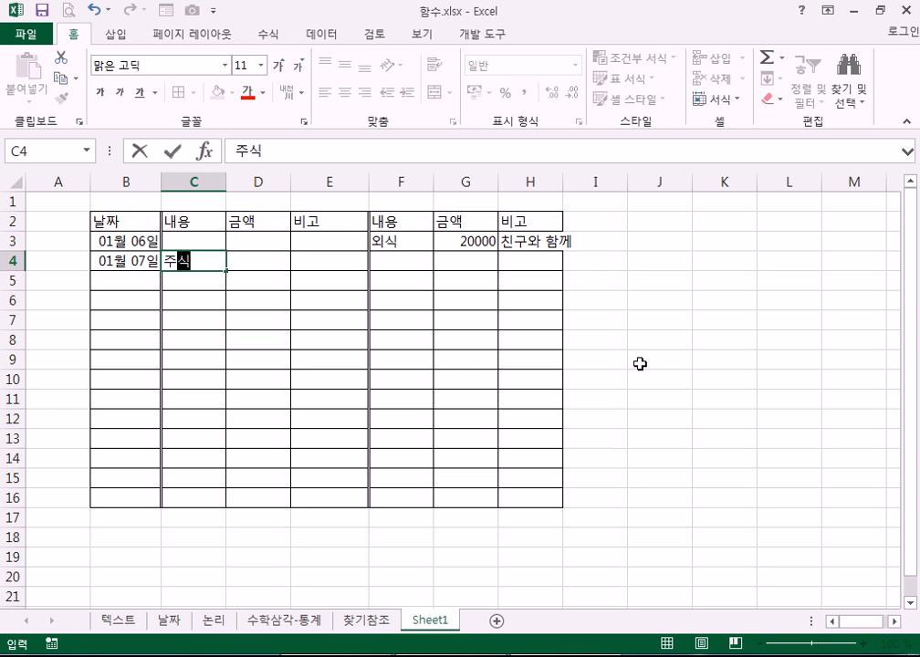
key(Tab)
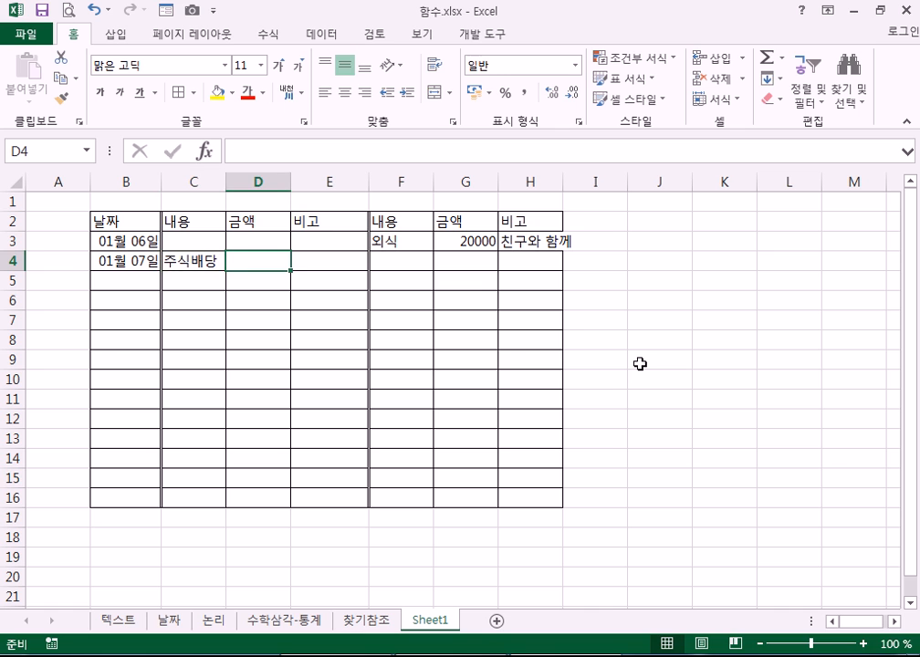
text(50000)
key(Tab)
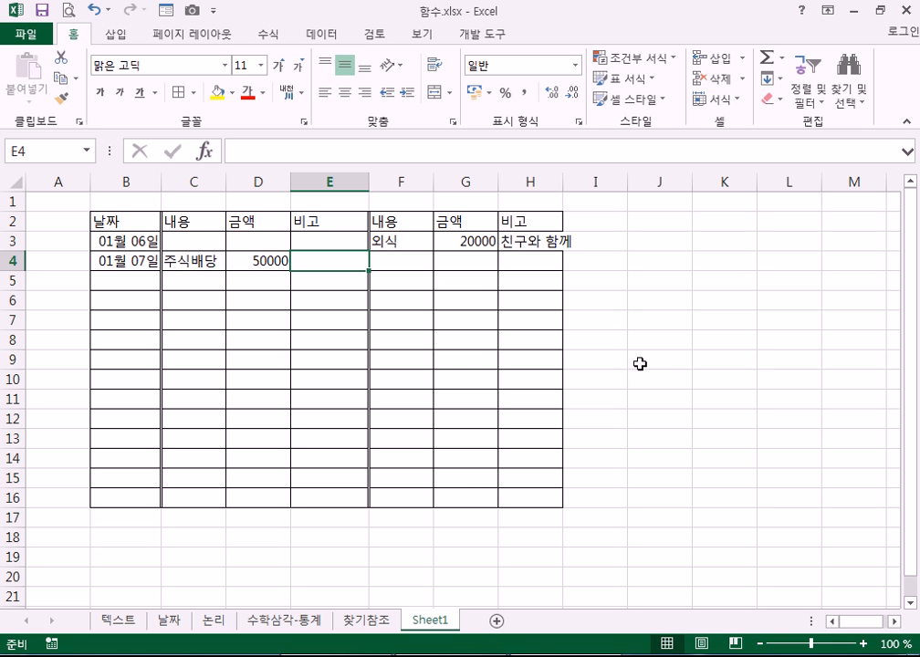
text(A)
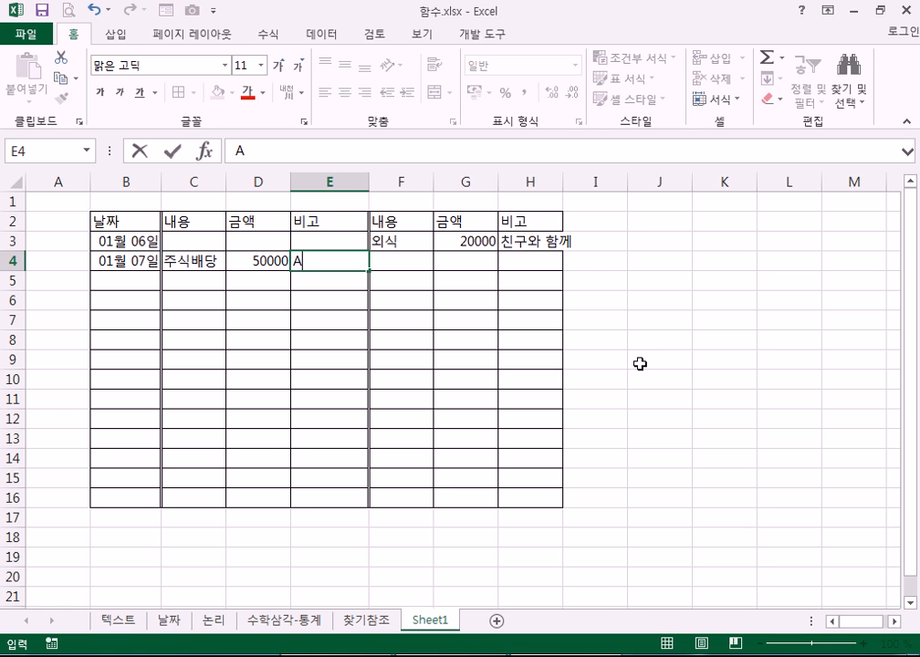
text(주시ㄱ)
key(Return)
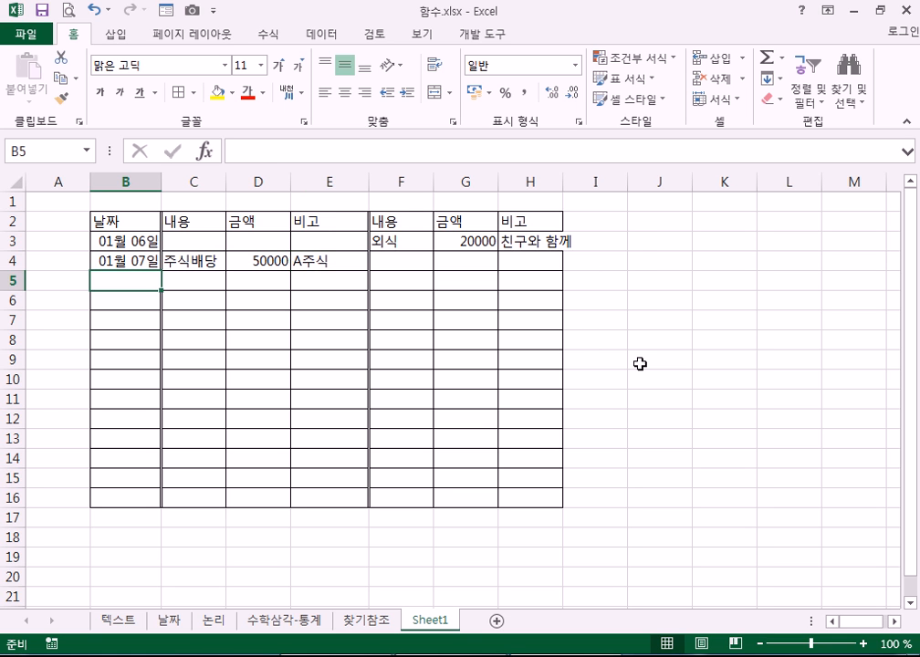
Autofit column H to the width of its note text
drag(197, 223, 301, 498)
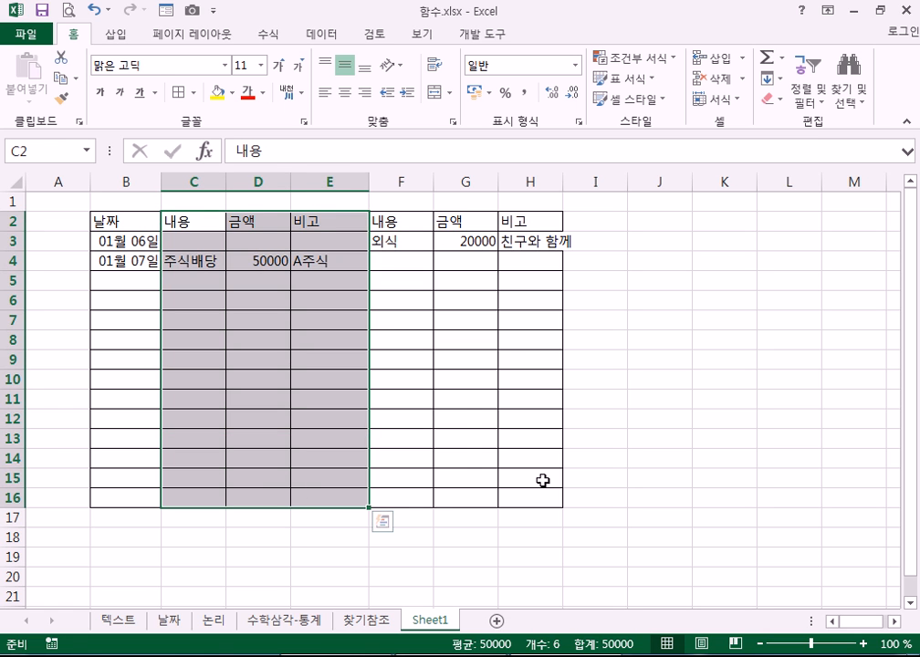
click(467, 500)
double_click(564, 190)
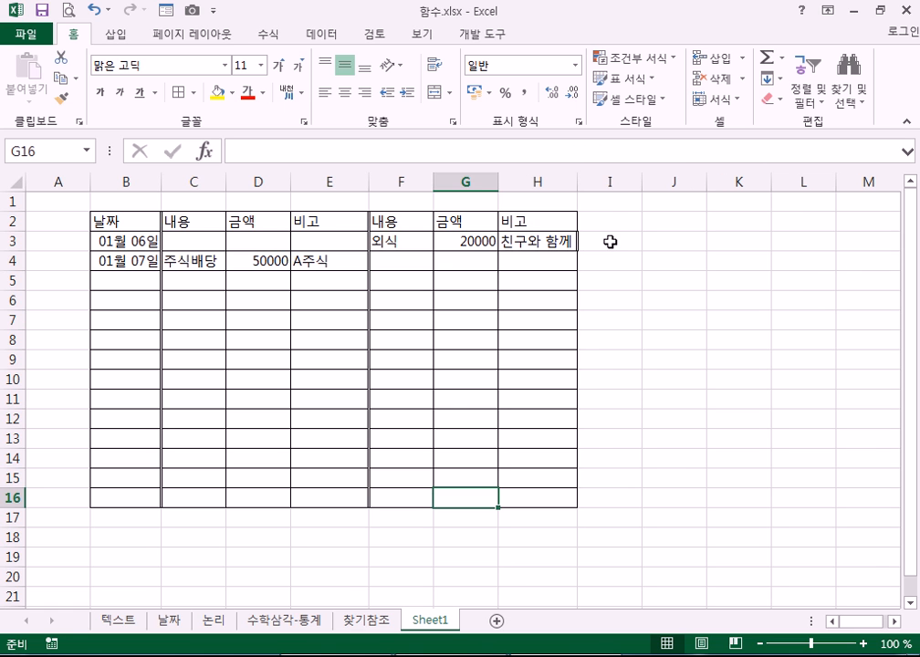
Add the header 잔액 in I2, beside the last 비고 column
click(614, 221)
text(잔ㅔ)
key(BackSpace)
key(BackSpace)
key(BackSpace)
text(잔액)
key(Return)
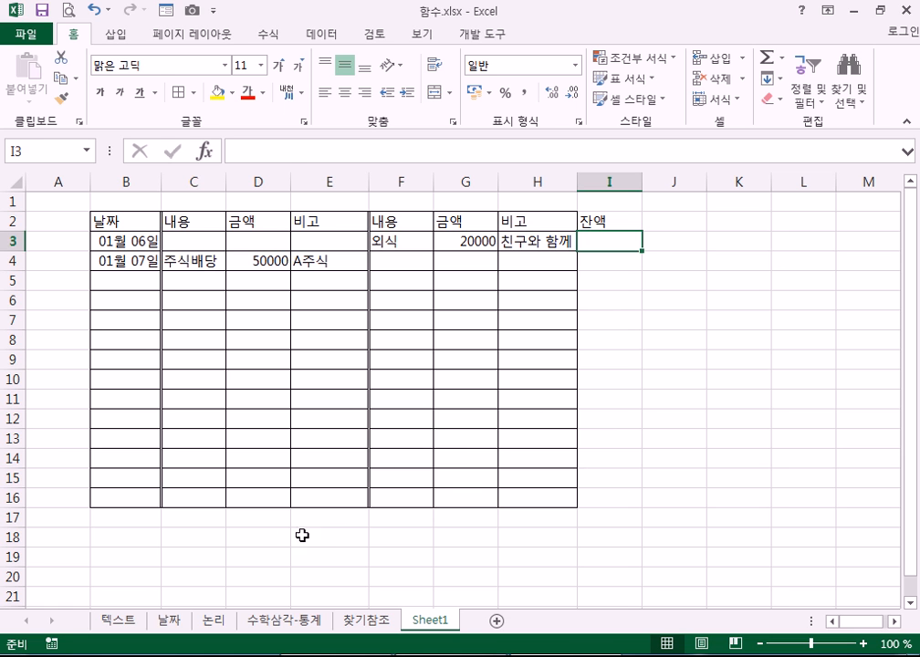
Total the first 금액 column in D17 and G3:G16 in G17 with SUM formulas
click(263, 517)
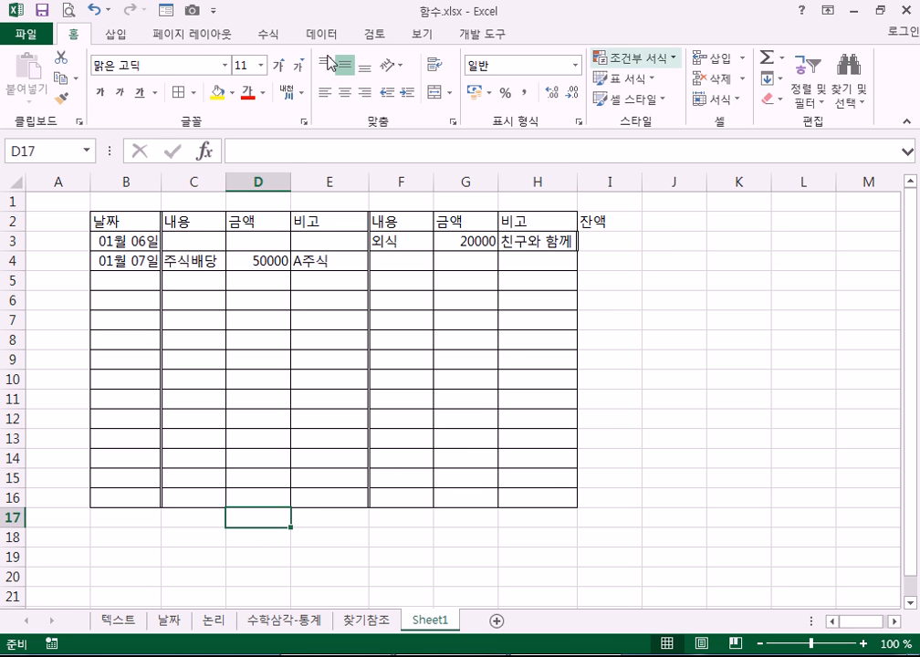
key(alt+equal)
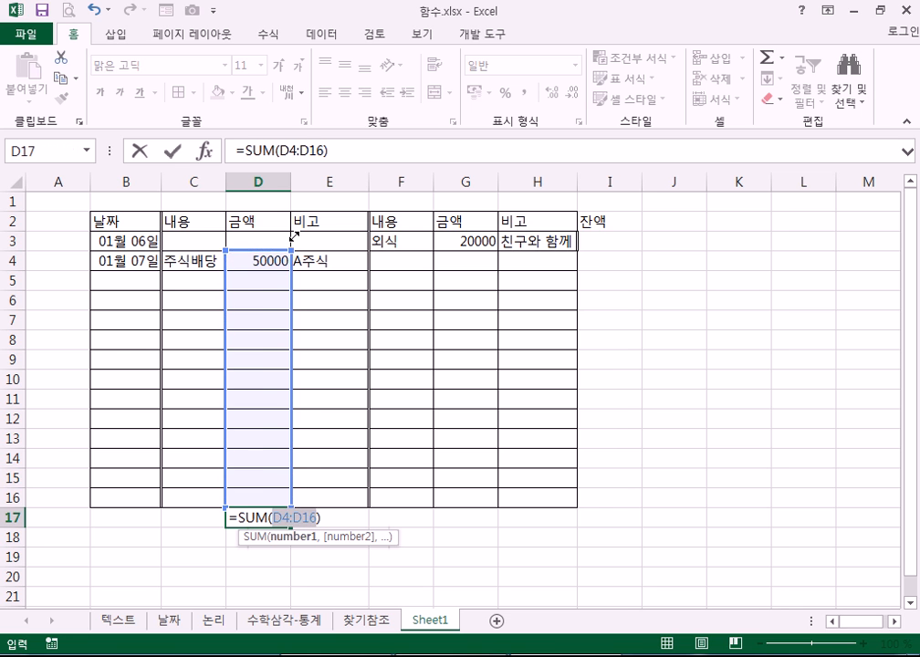
key(Return)
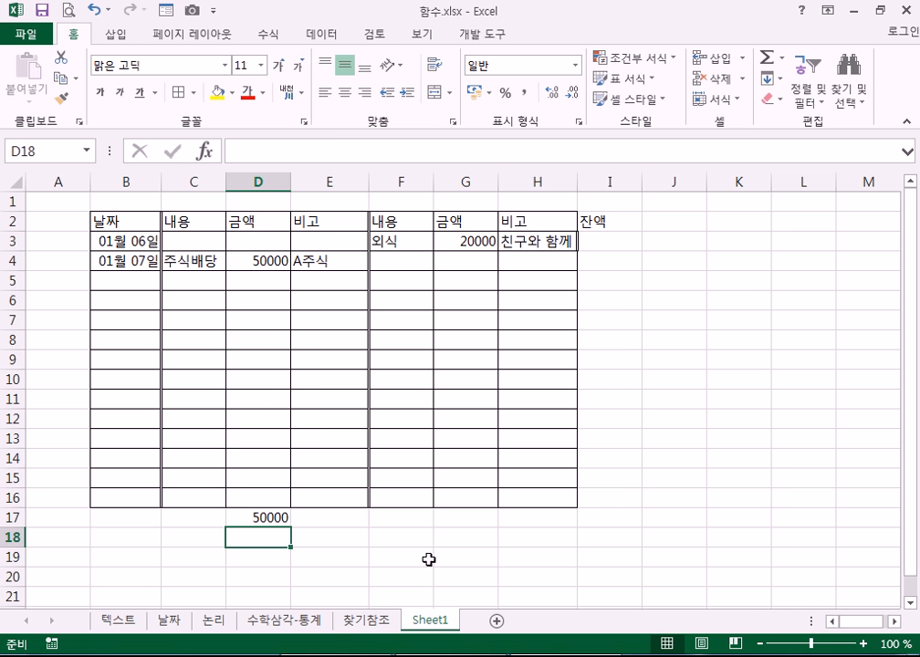
click(452, 518)
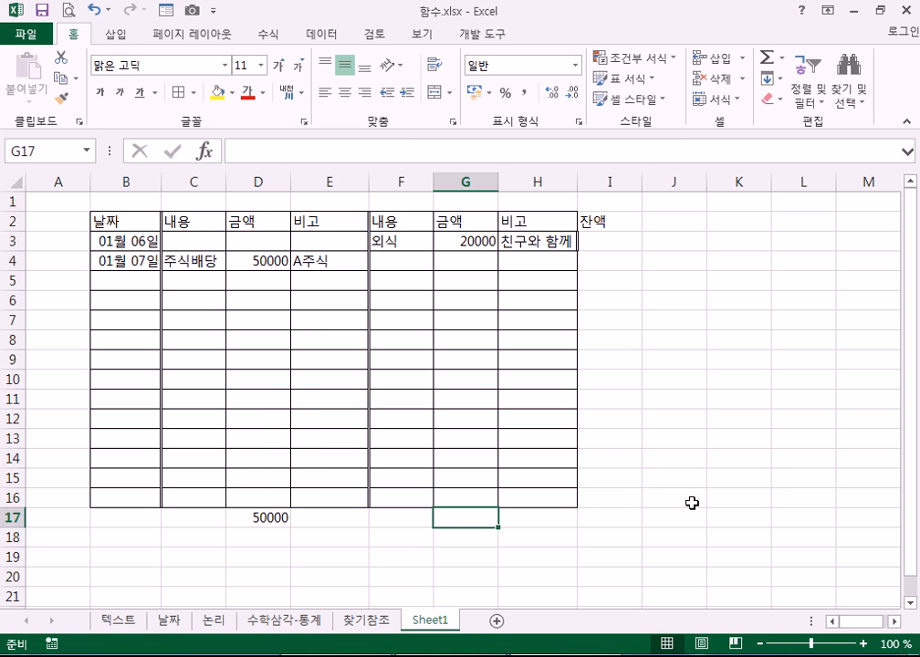
click(782, 56)
click(792, 79)
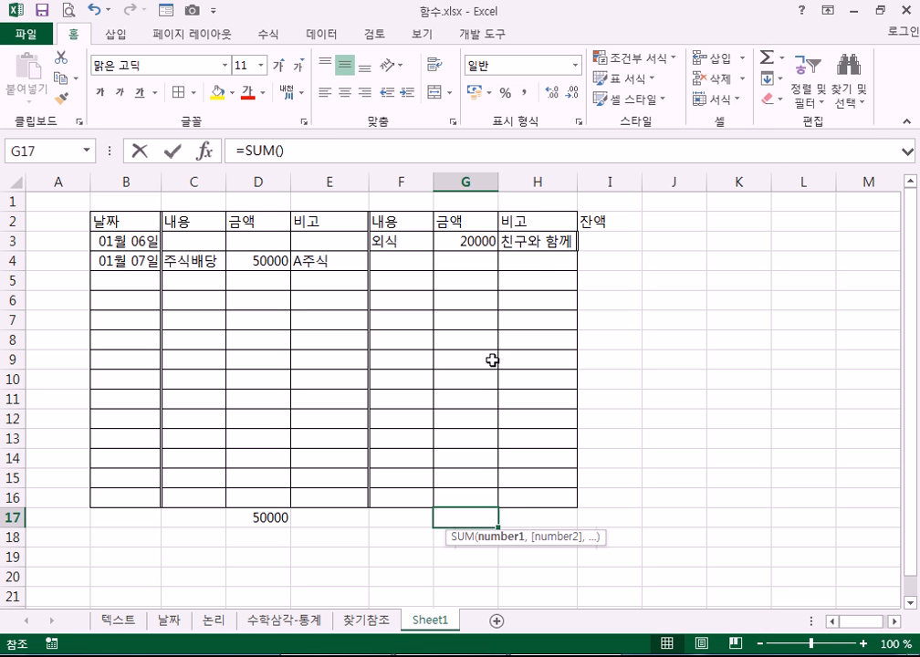
drag(465, 241, 465, 498)
key(Return)
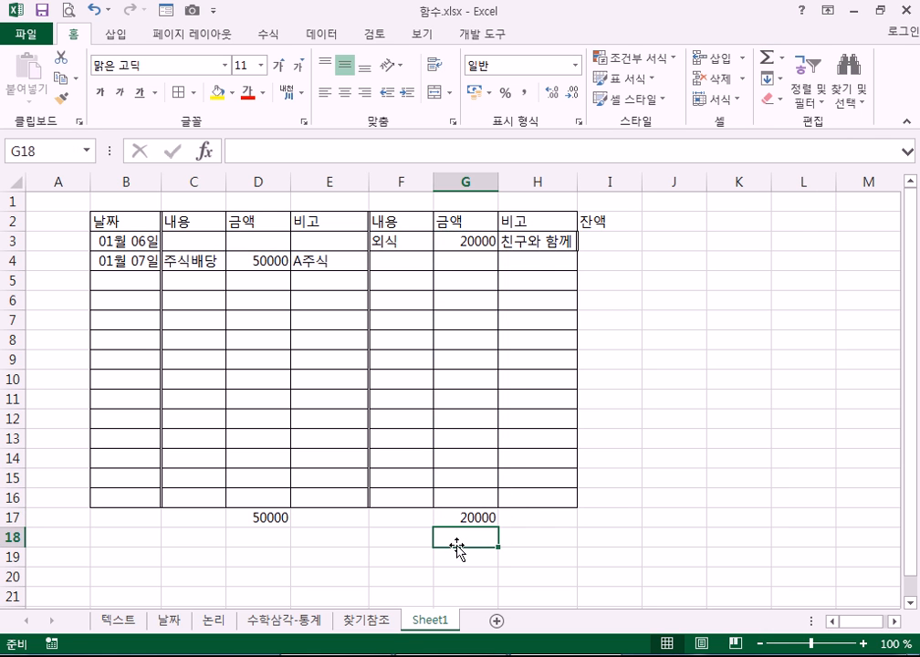
click(260, 516)
click(474, 518)
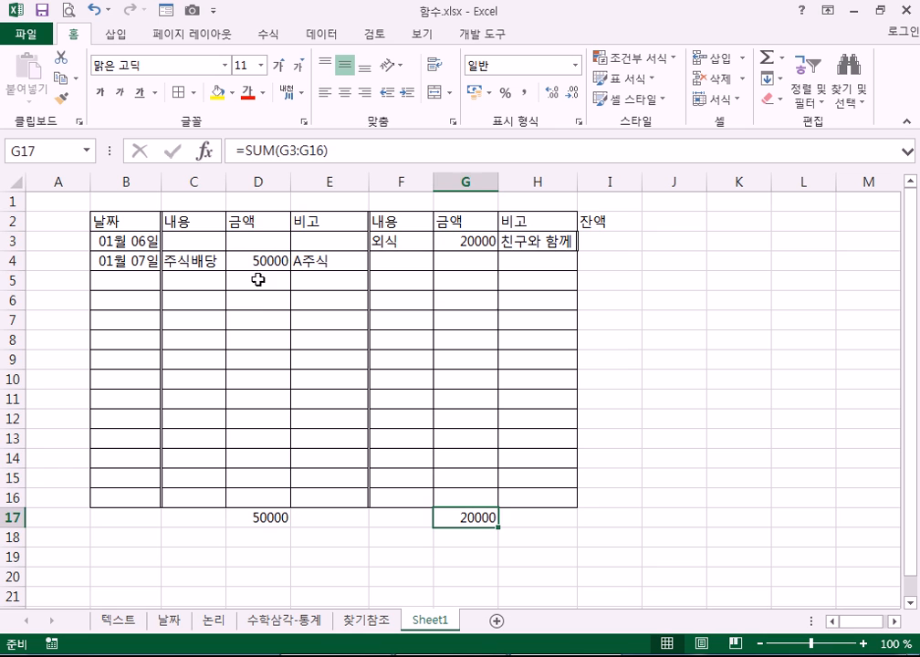
Apply the comma number style to the amounts and totals in D3:D17 and G3:G17
drag(258, 239, 264, 517)
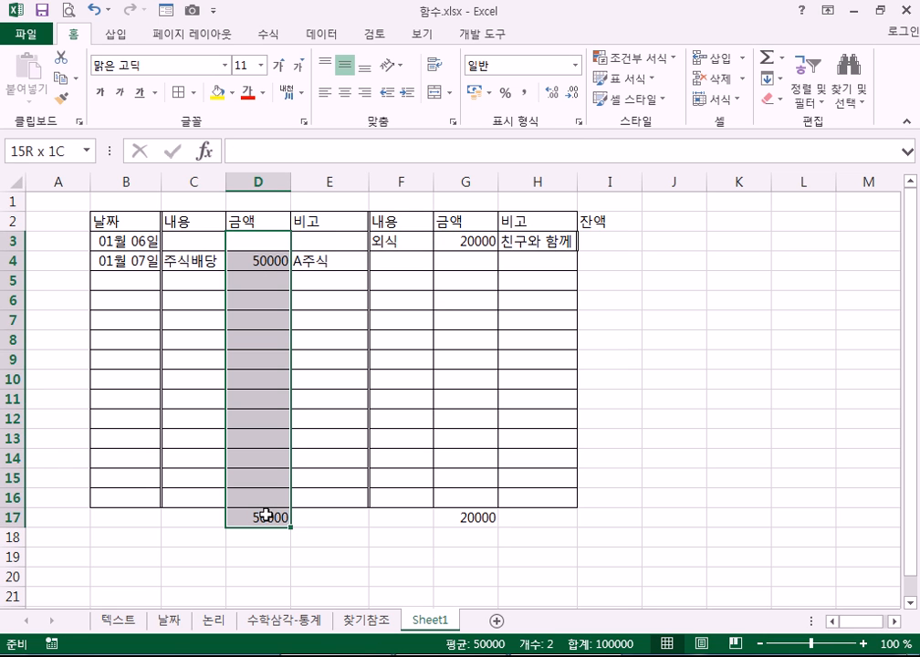
click(526, 93)
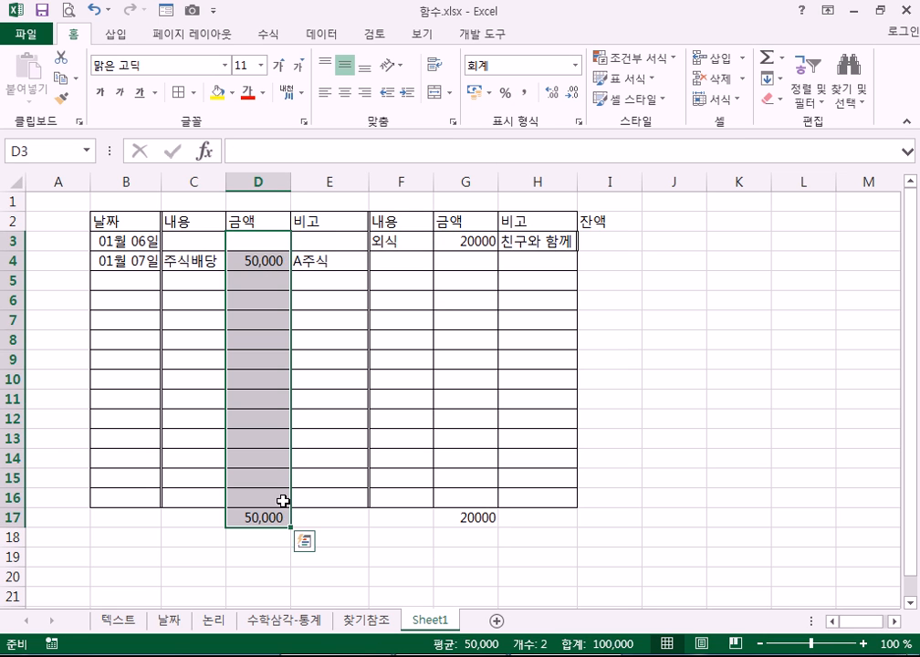
drag(451, 260, 465, 517)
click(526, 93)
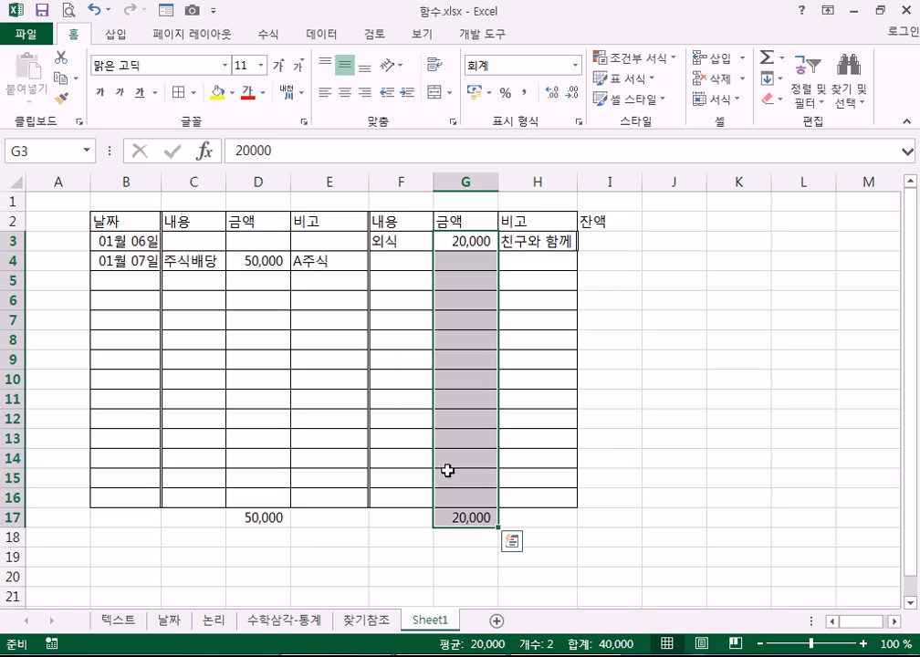
Center the dates in B3:B16 and the header row B2:I2 horizontally
drag(110, 242, 113, 488)
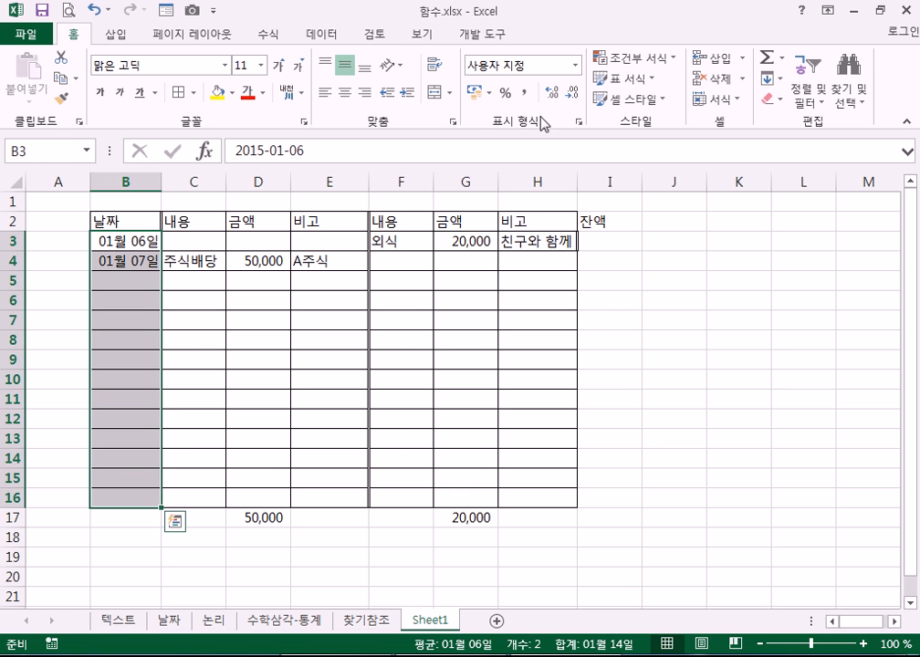
click(345, 93)
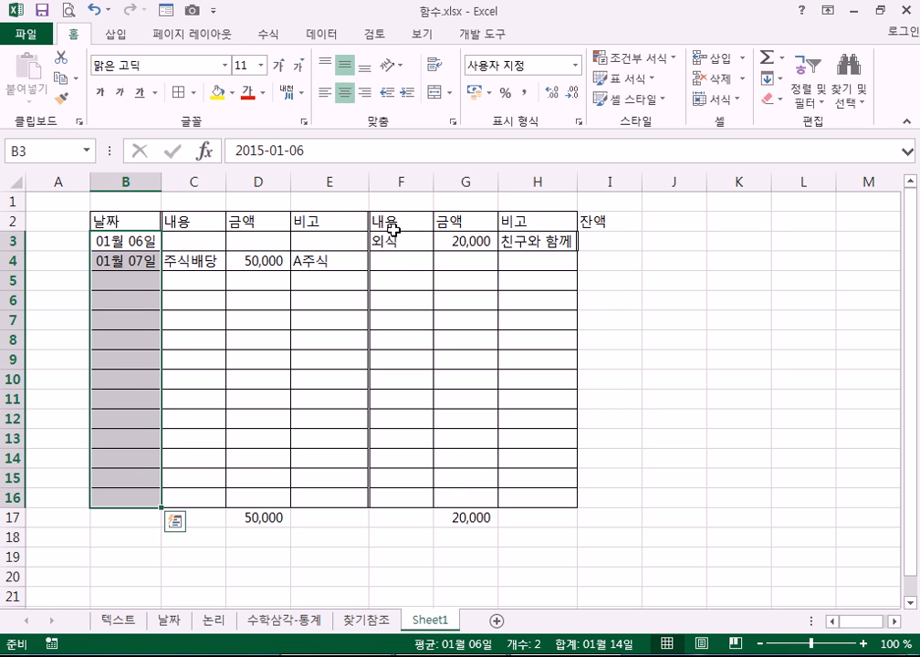
drag(107, 213, 591, 222)
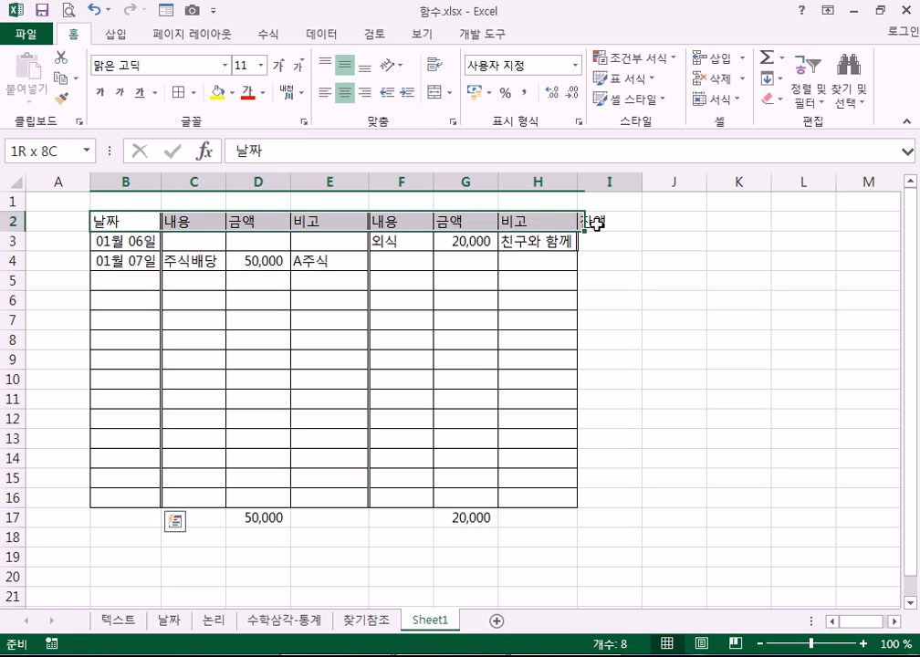
click(347, 92)
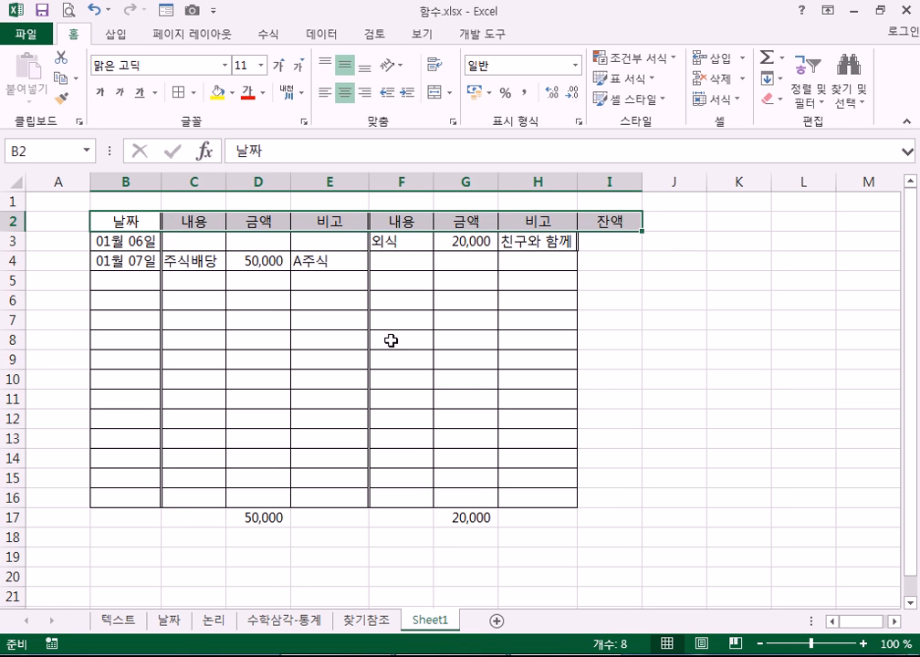
Center the contents of both 내용 columns, F and C, horizontally
click(411, 245)
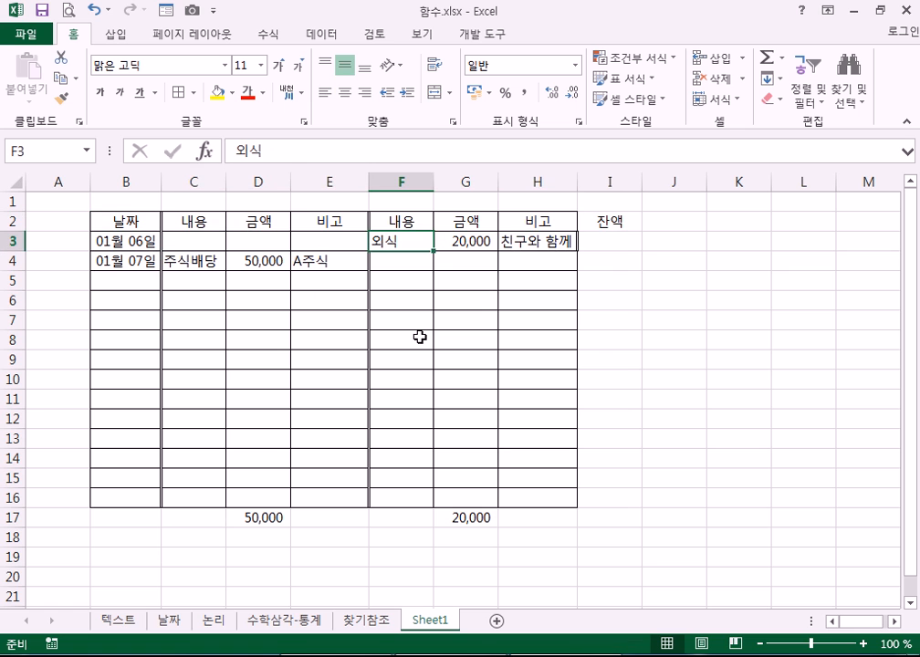
click(403, 182)
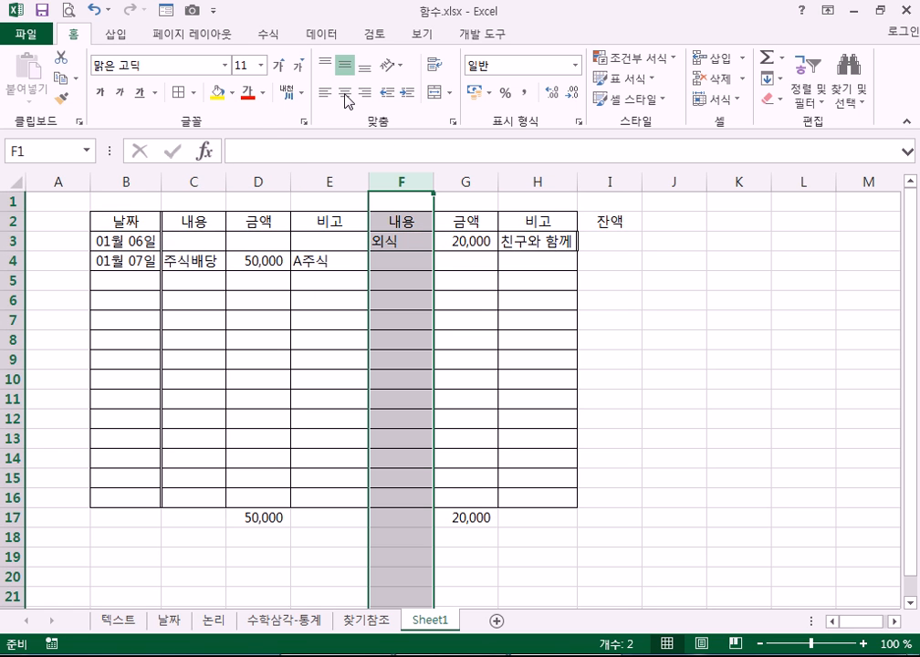
click(339, 95)
click(193, 182)
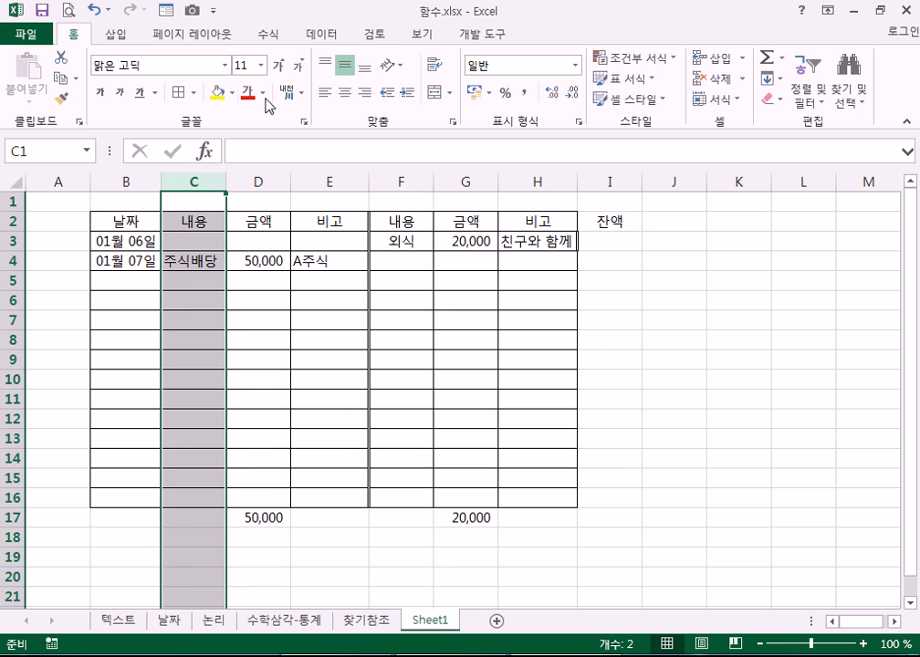
click(346, 95)
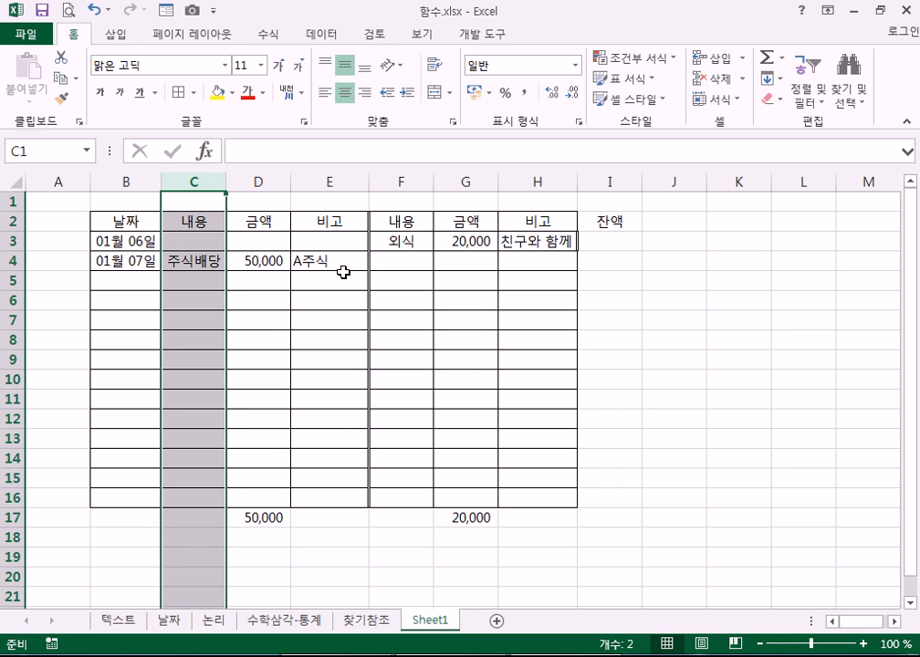
click(341, 265)
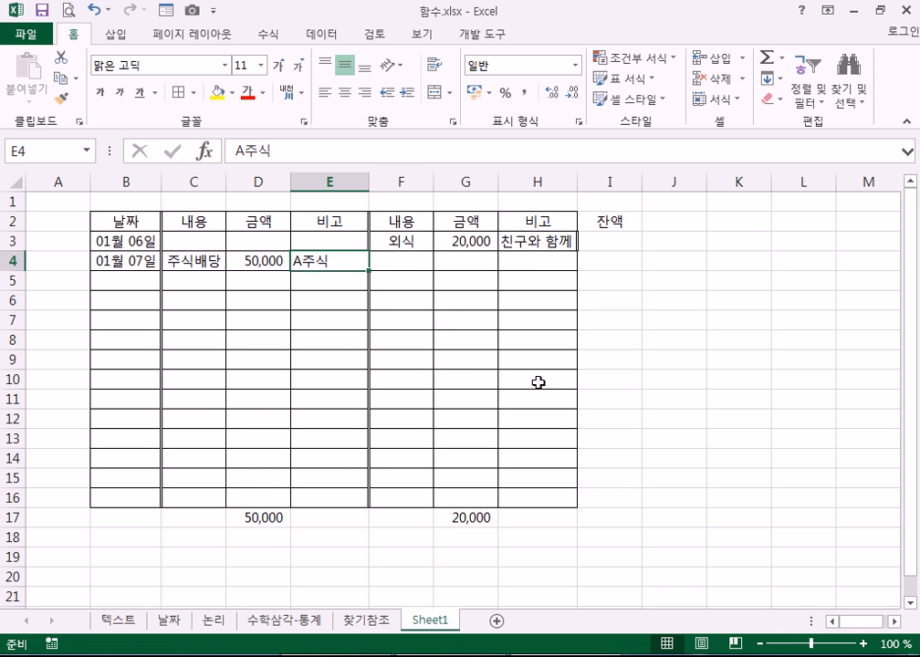
click(640, 504)
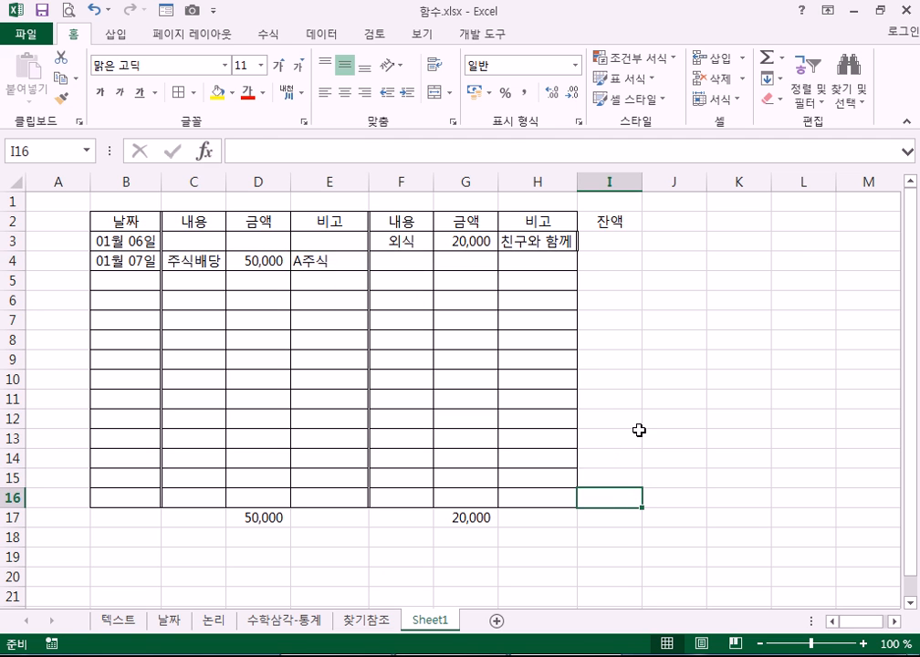
click(462, 242)
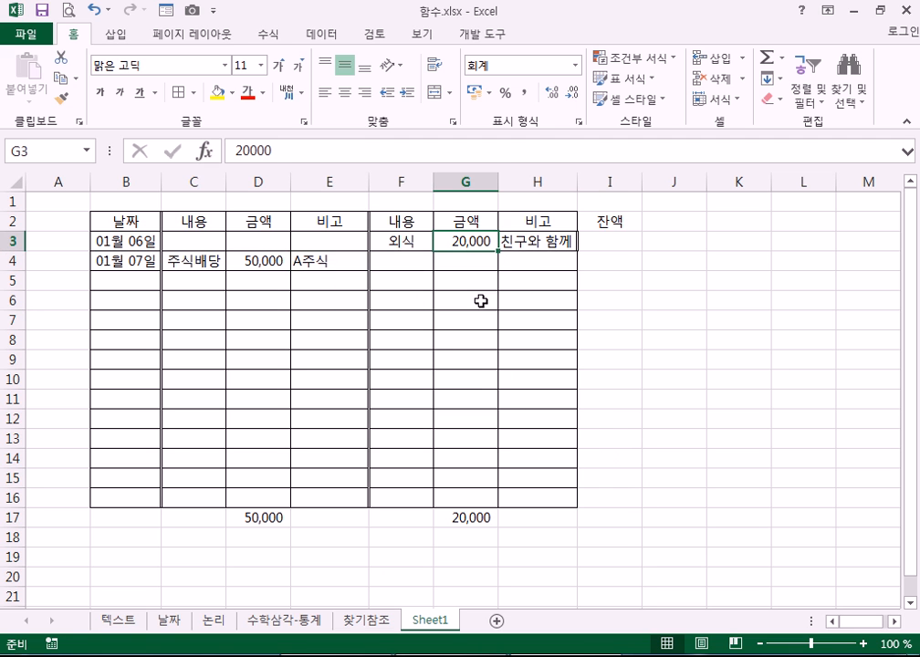
click(616, 241)
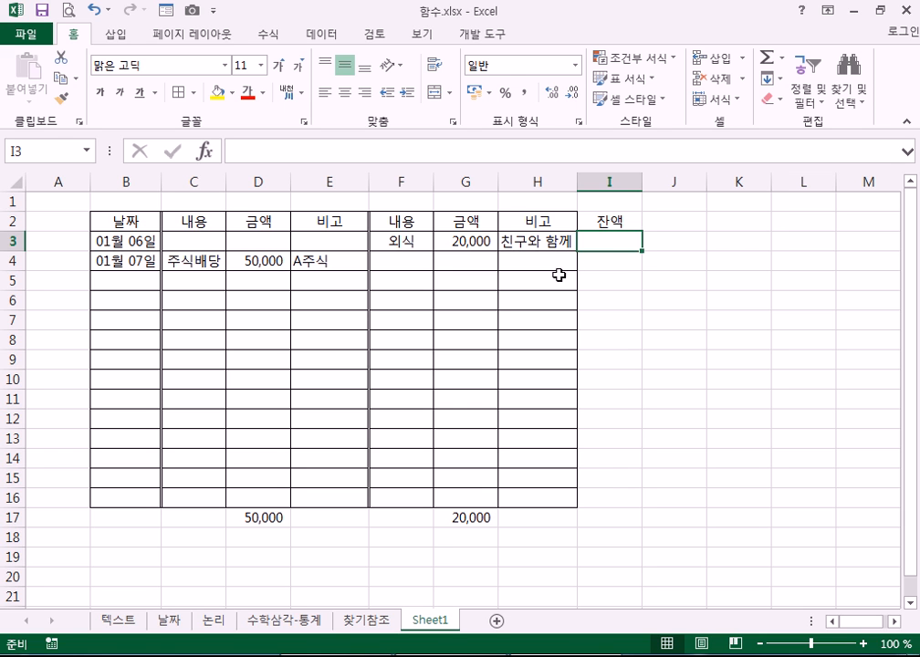
click(731, 243)
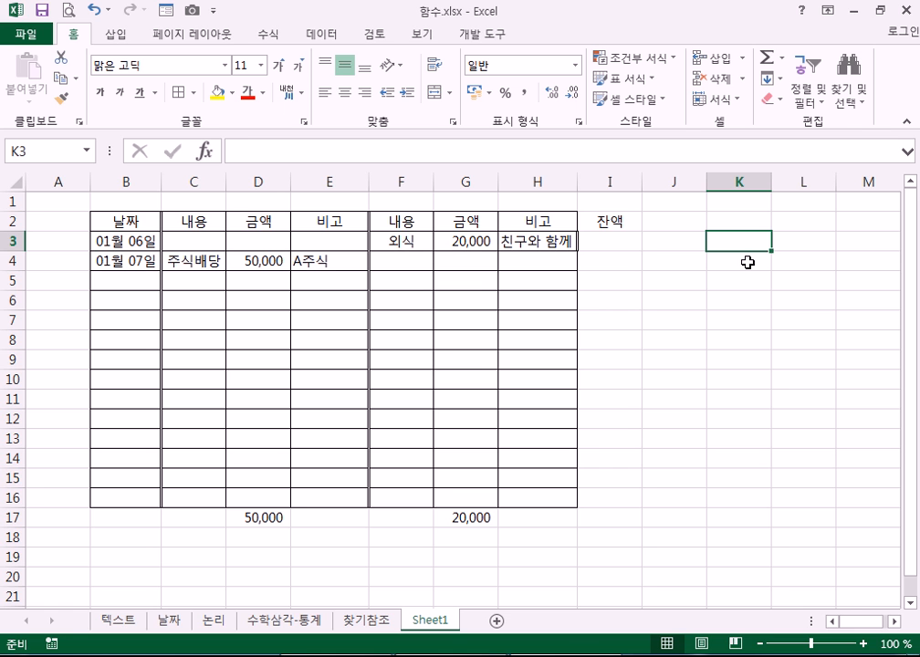
scroll(164, 374, down, 5)
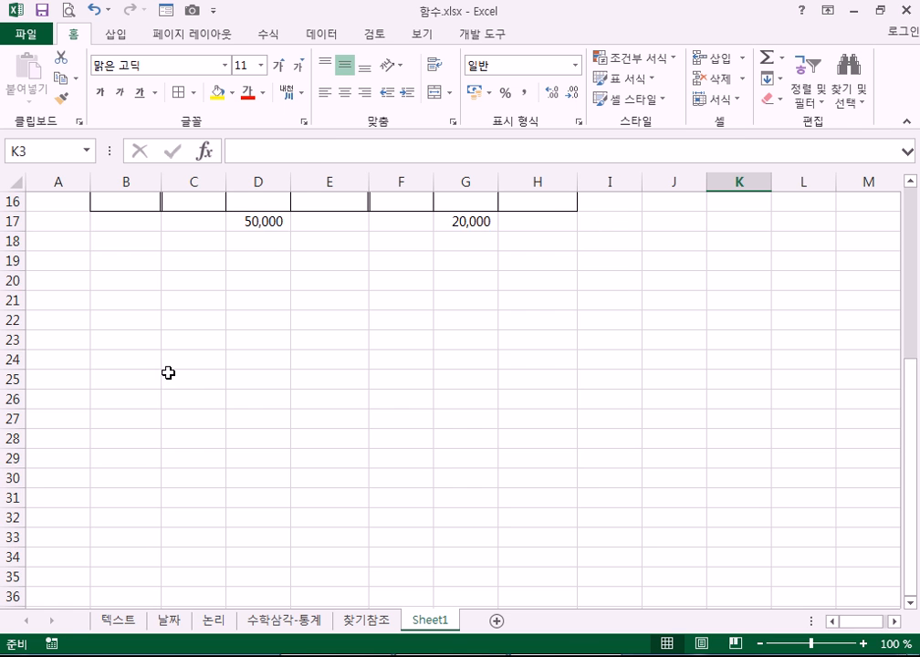
scroll(174, 361, up, 4)
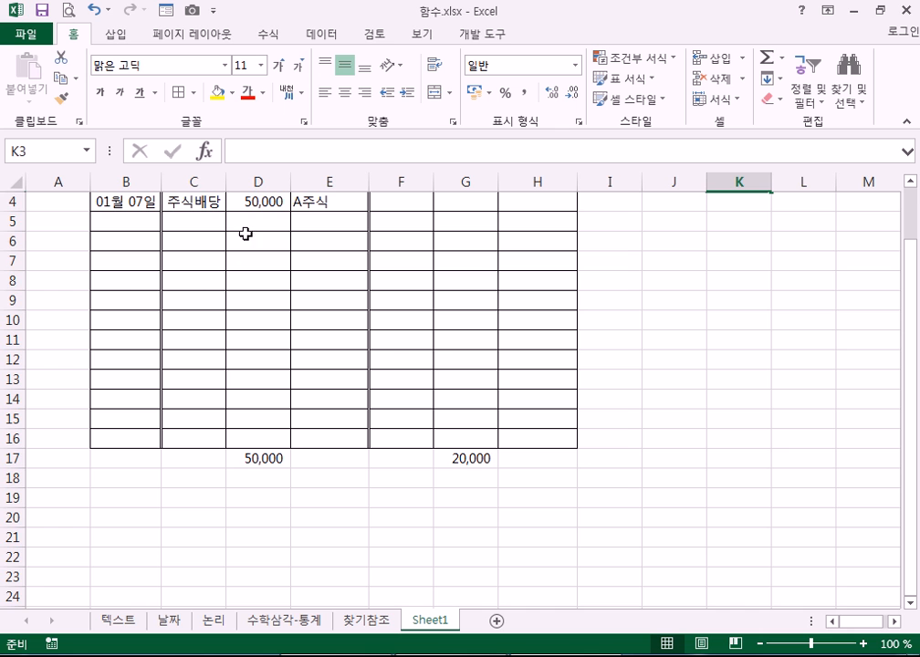
scroll(244, 274, up, 1)
click(197, 264)
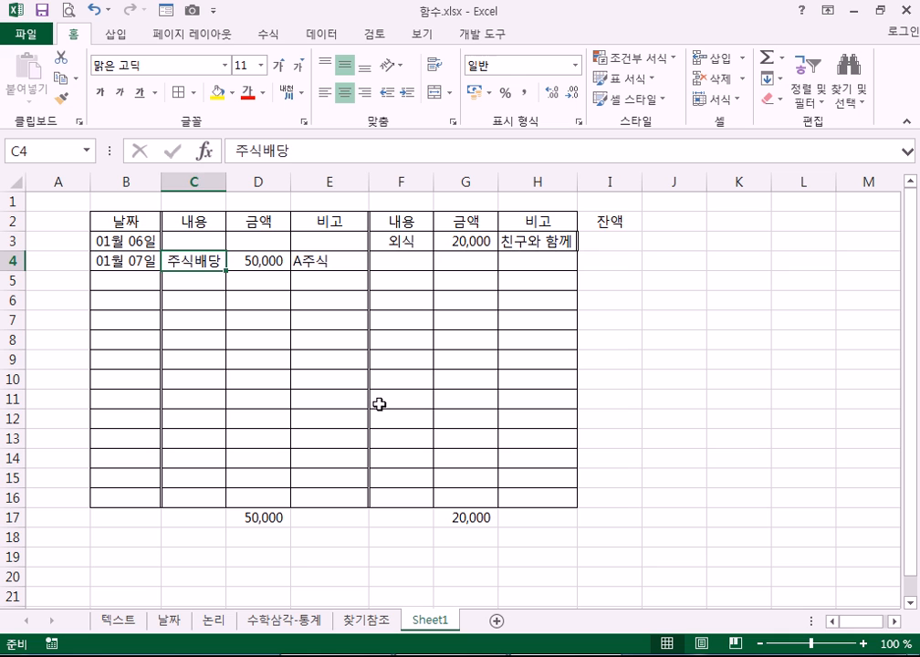
click(396, 241)
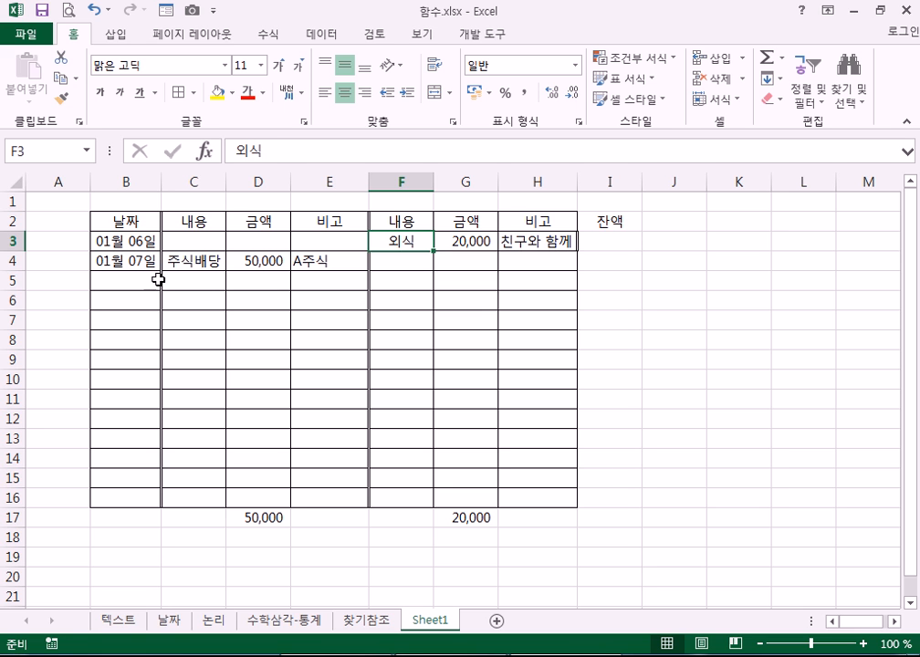
click(192, 303)
click(198, 284)
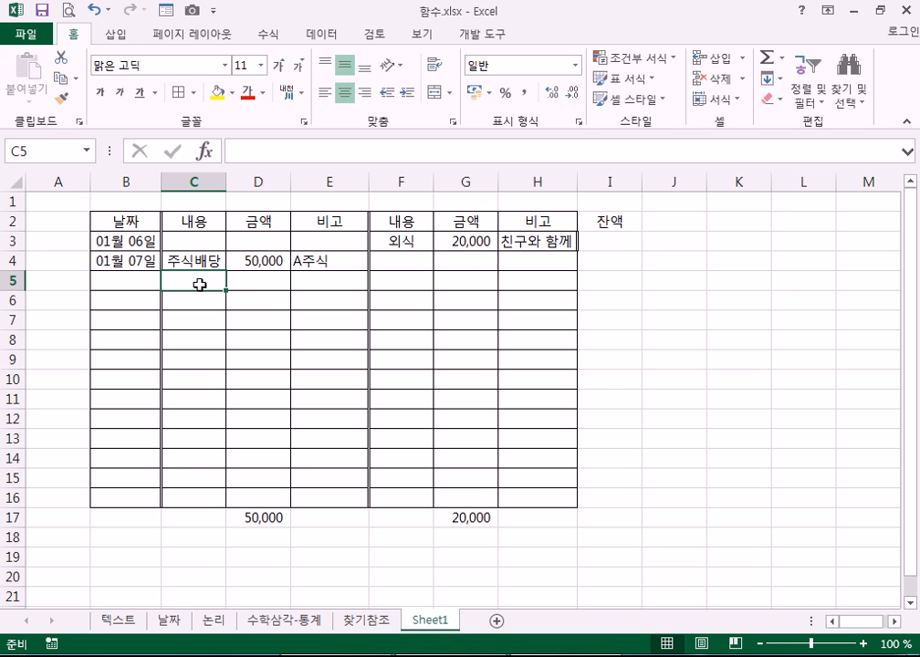
click(425, 235)
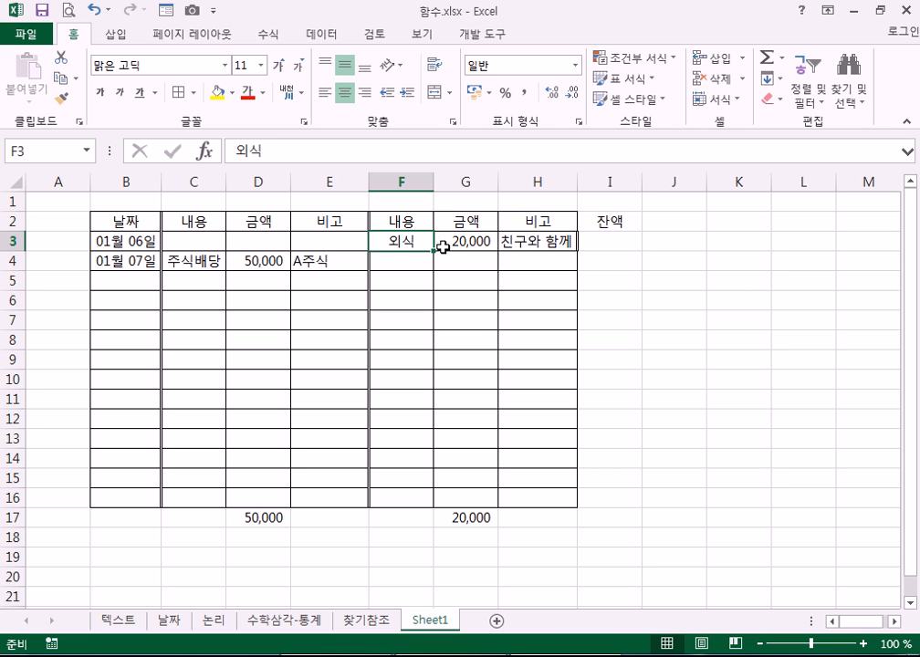
click(729, 222)
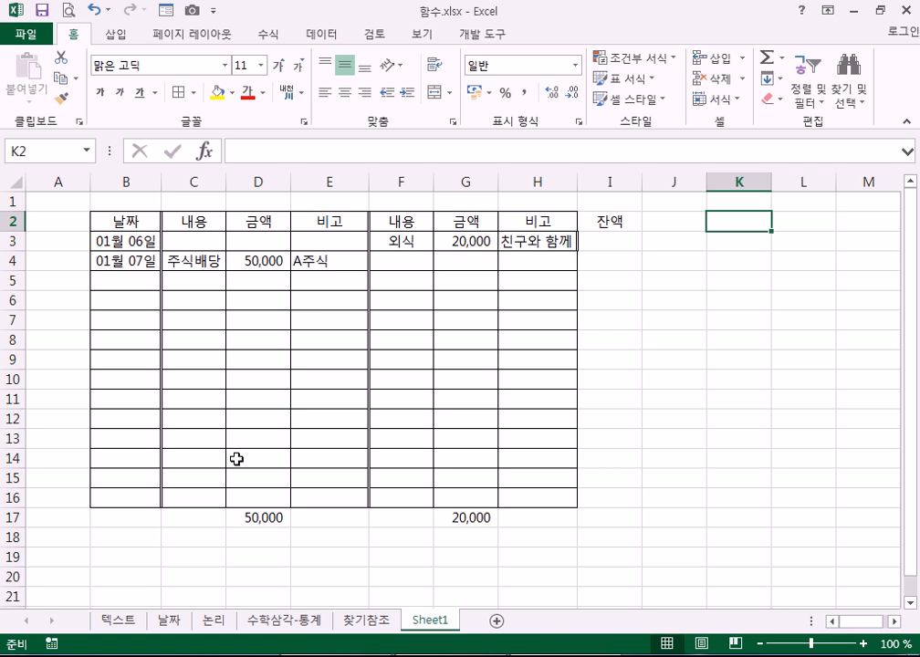
click(191, 262)
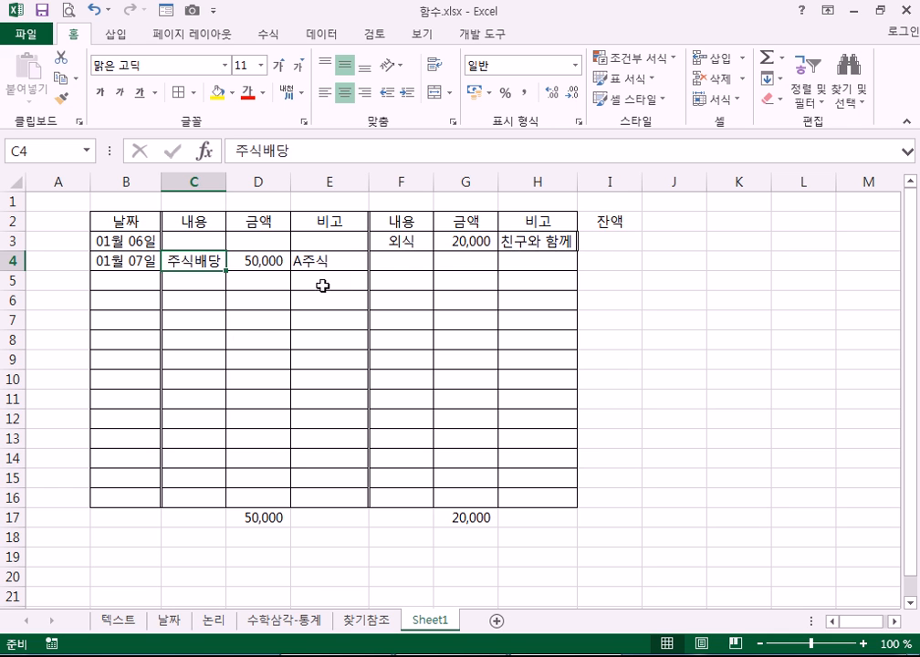
click(409, 263)
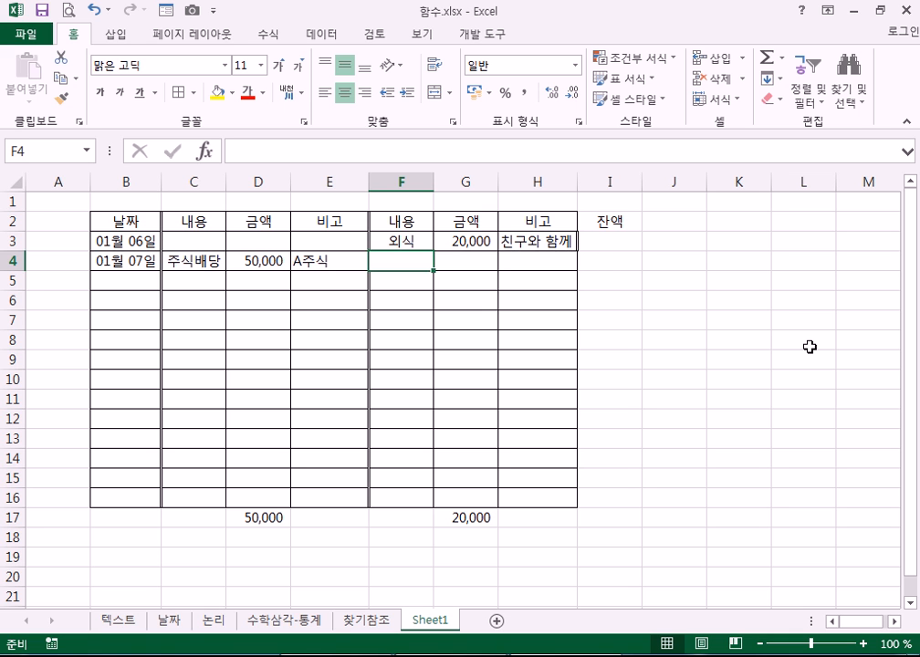
click(730, 242)
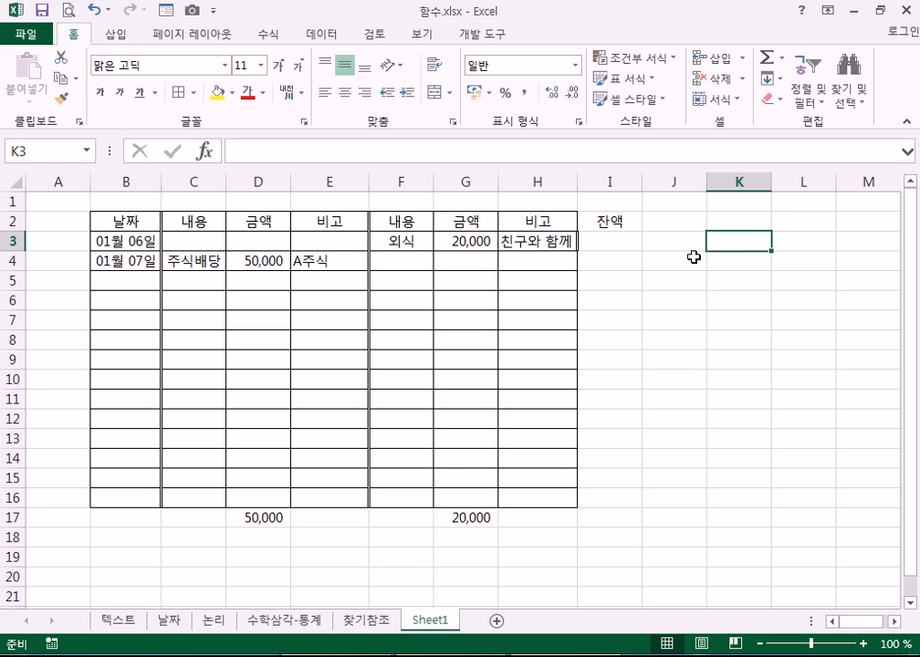
click(694, 257)
click(738, 260)
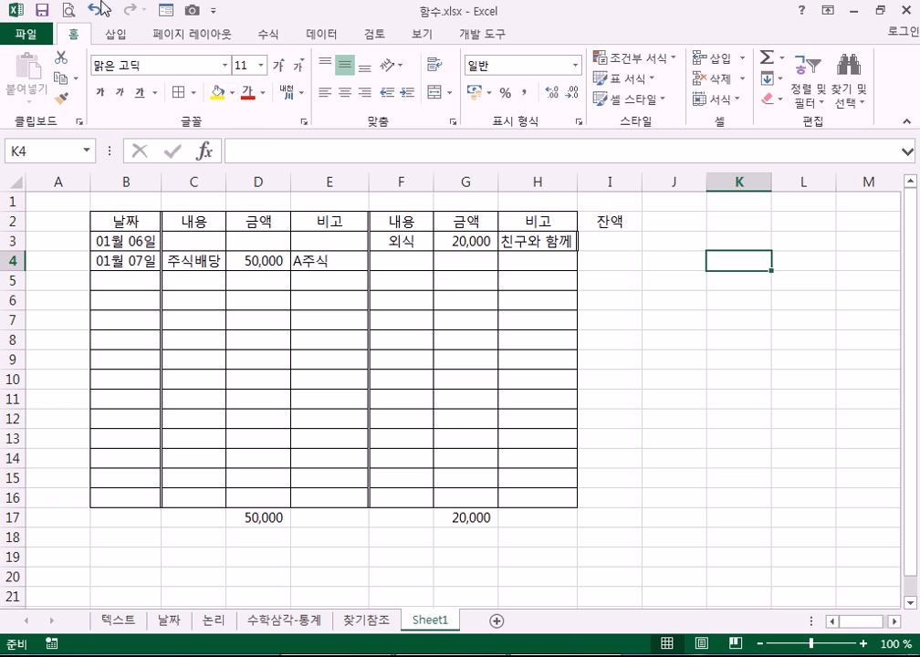
Open the workbook 차트.xlsx from the 9장 folder under 소스-정답파일
click(28, 34)
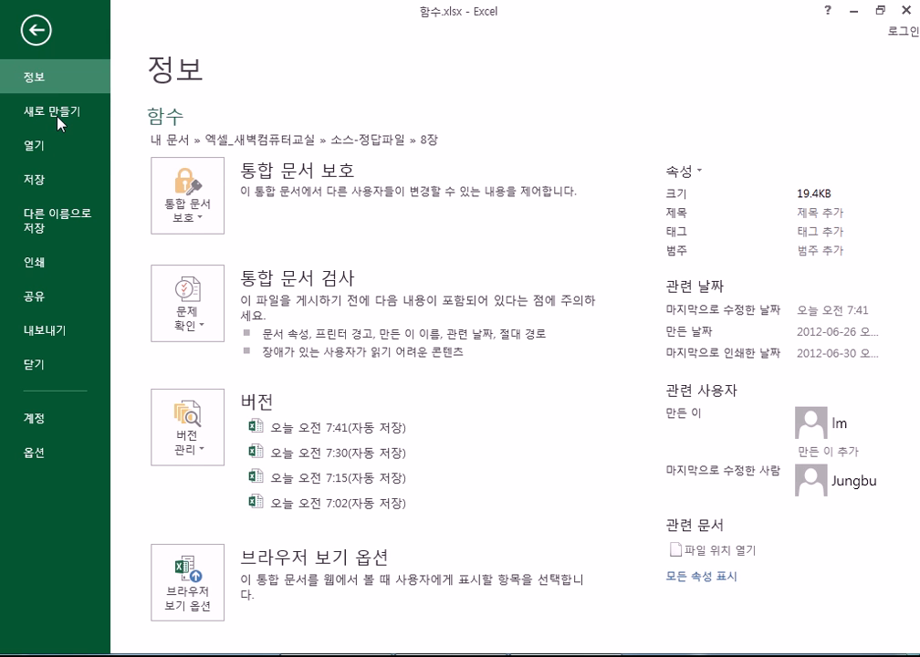
click(47, 146)
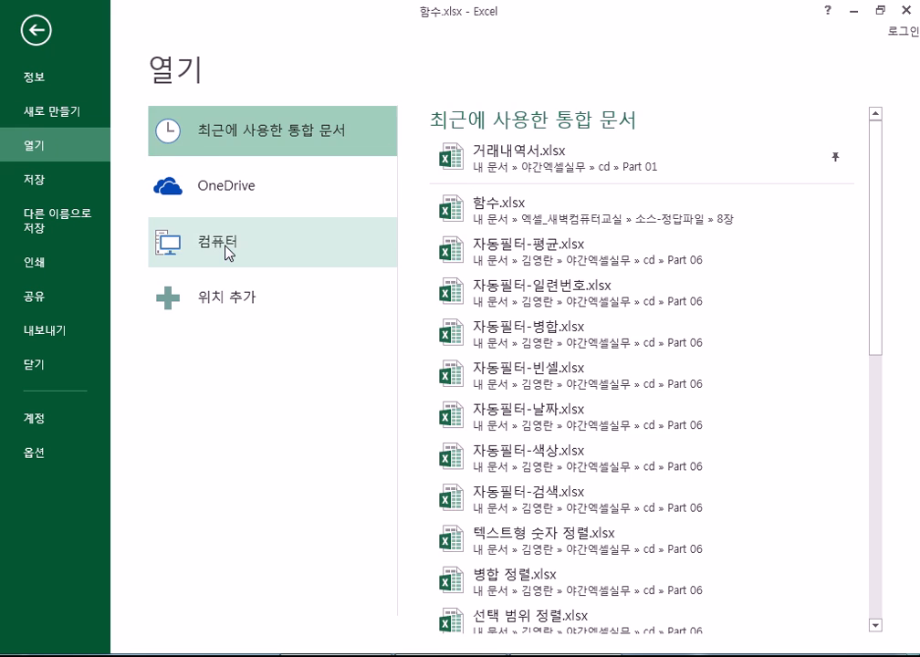
click(227, 253)
click(468, 515)
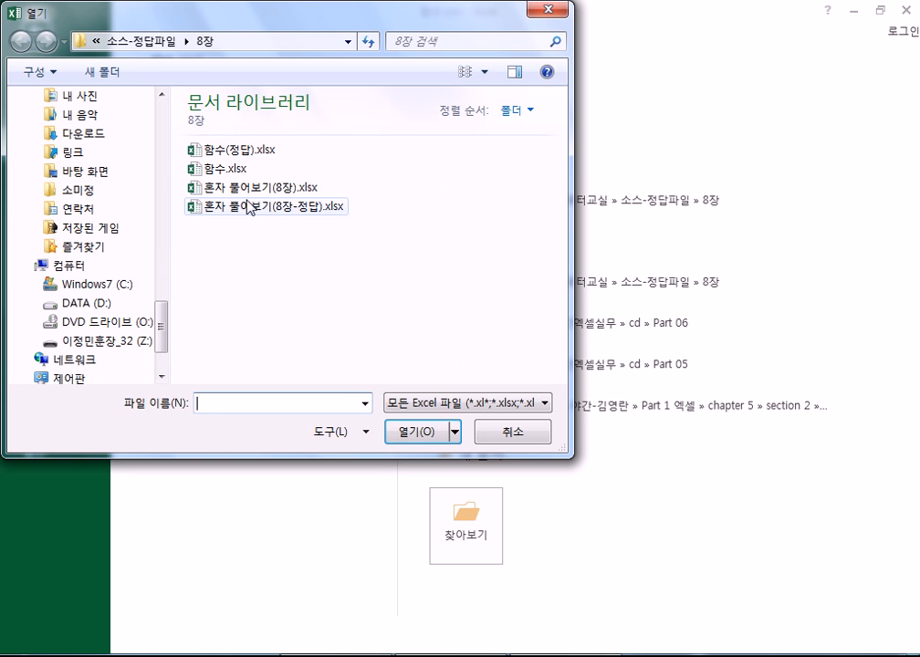
click(217, 51)
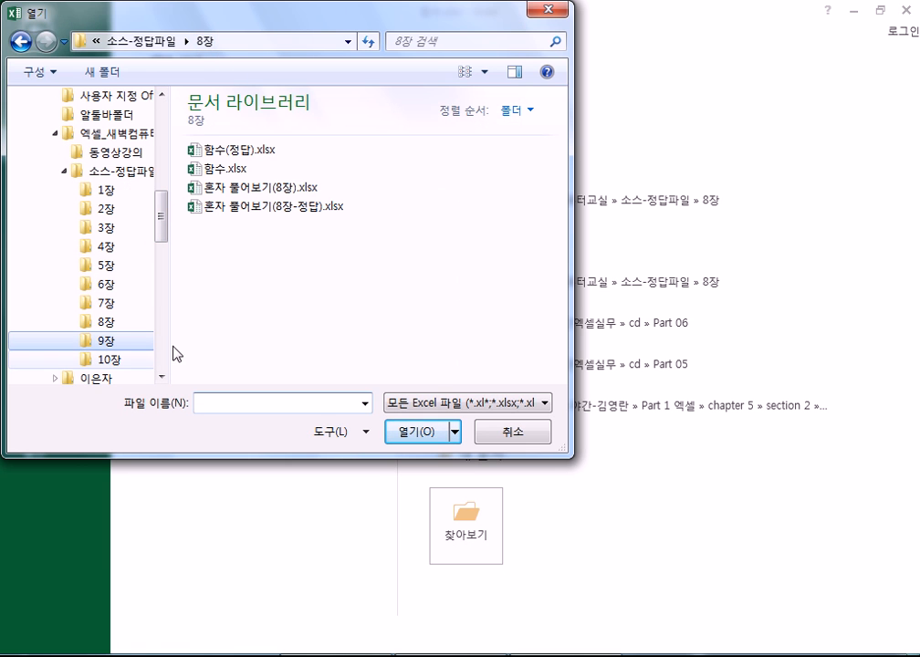
click(106, 340)
double_click(215, 149)
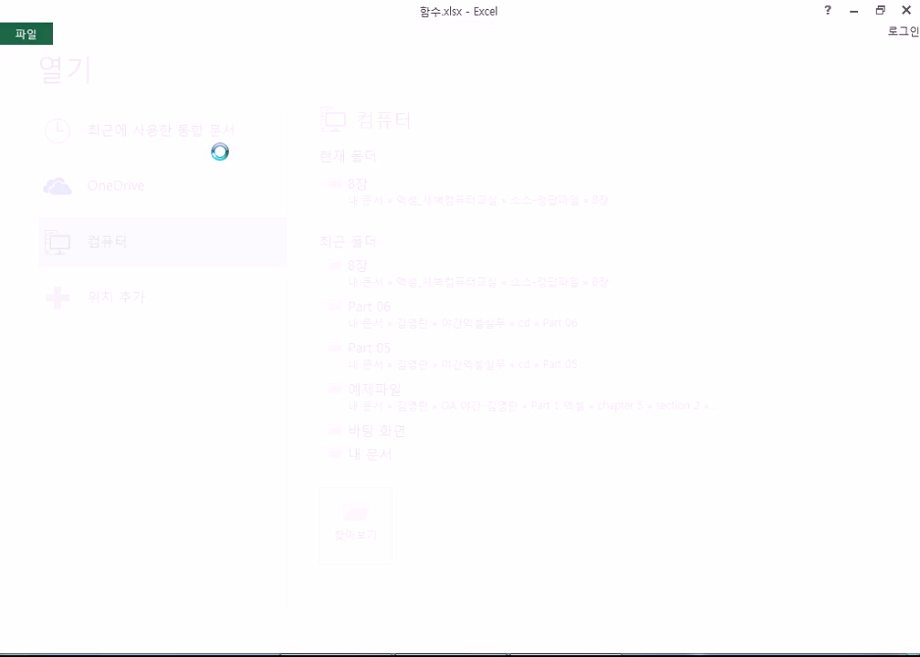
Compare the 3학년 성적표 charts on Sheet1 and Sheet1 (2), and check the contents of Sheet2 and Sheet3
scroll(210, 376, up, 1)
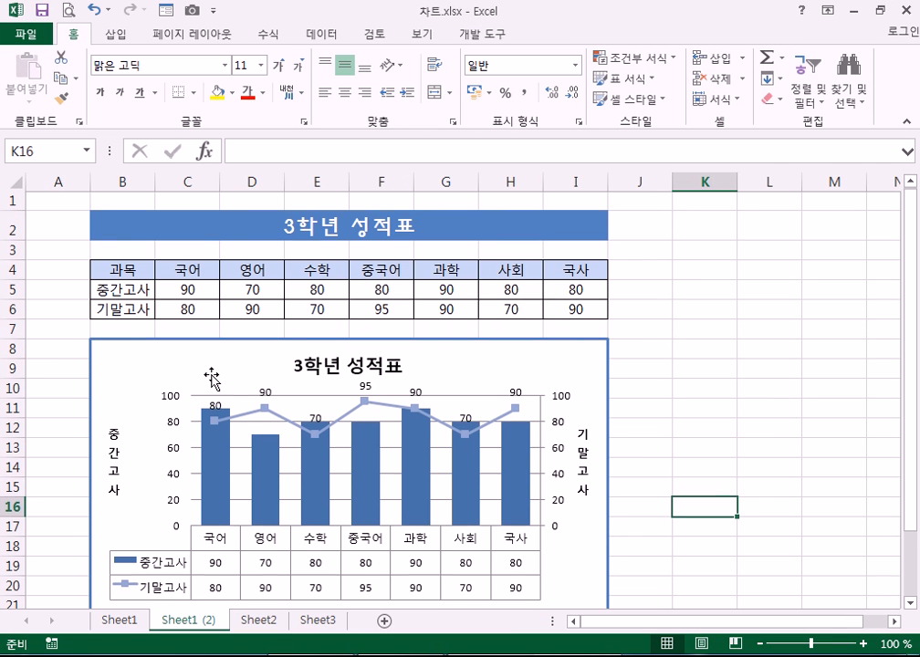
click(128, 624)
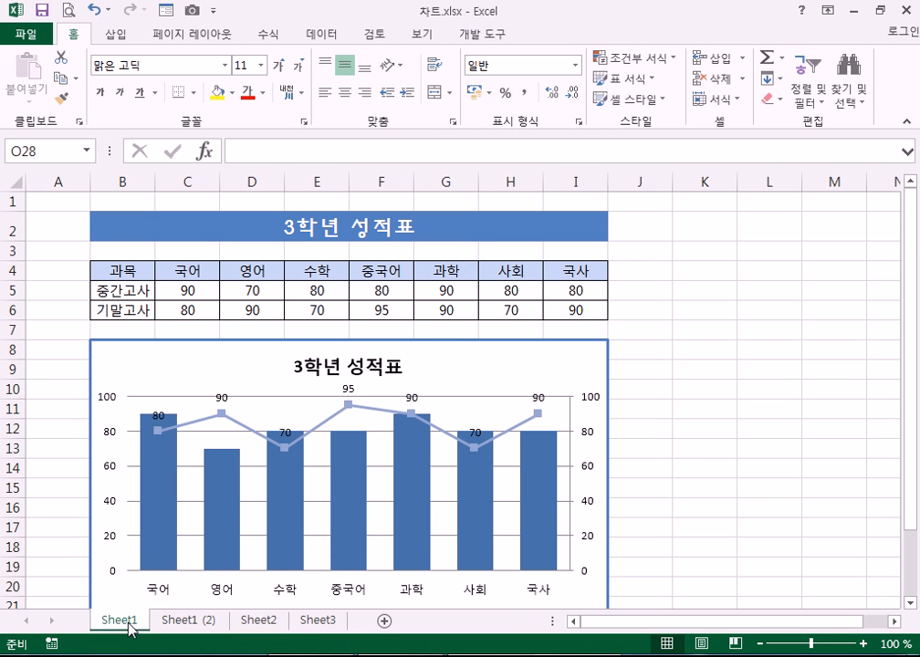
click(175, 624)
click(270, 624)
click(210, 624)
click(137, 624)
click(190, 622)
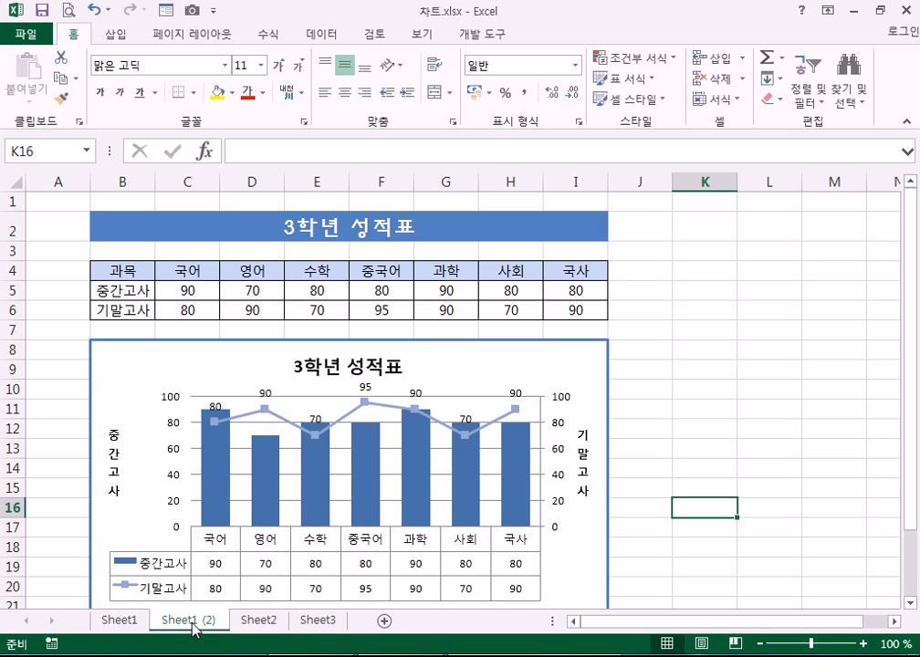
click(138, 628)
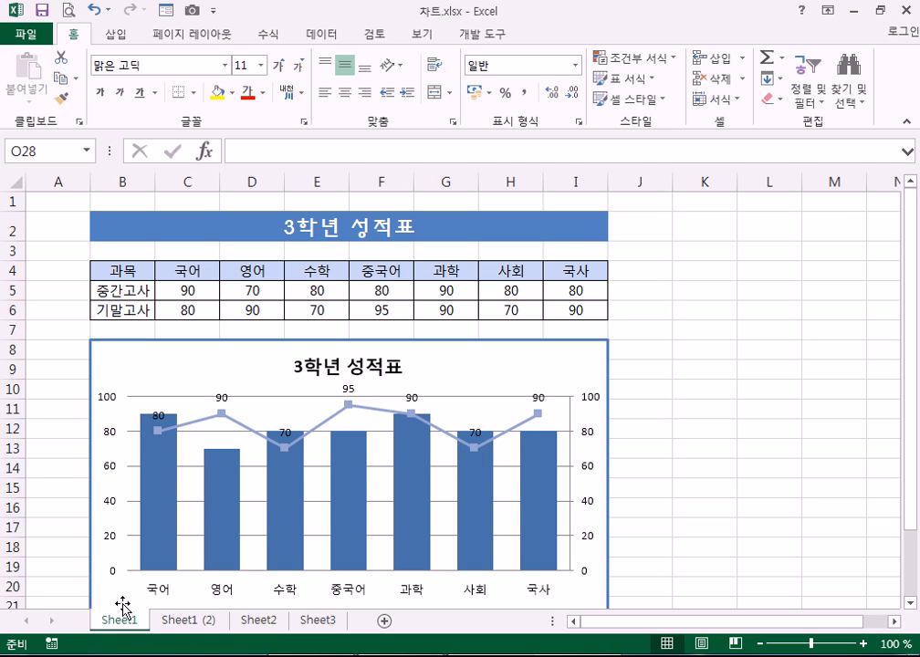
click(182, 628)
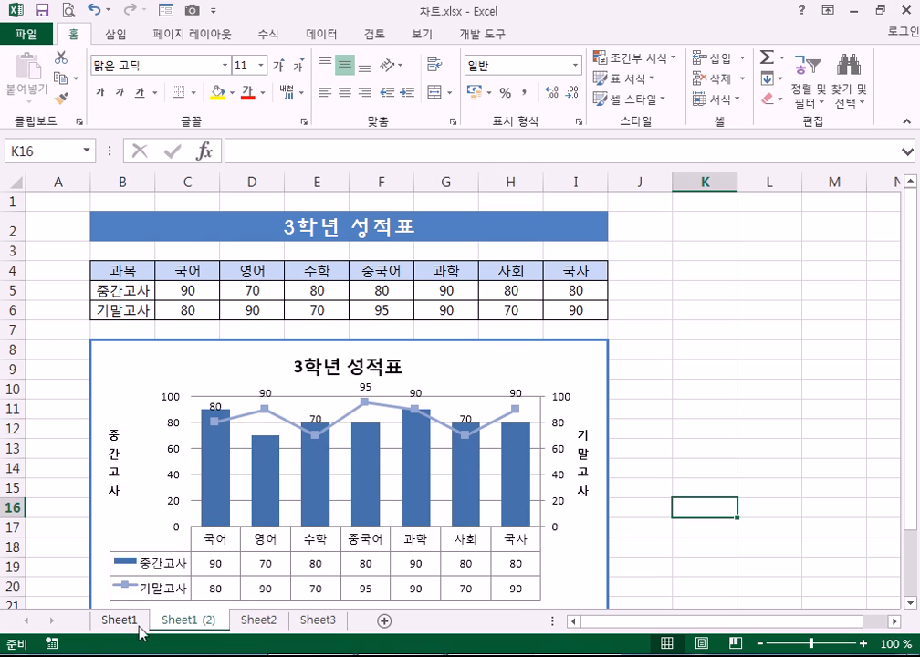
click(139, 629)
click(216, 627)
click(263, 625)
click(324, 626)
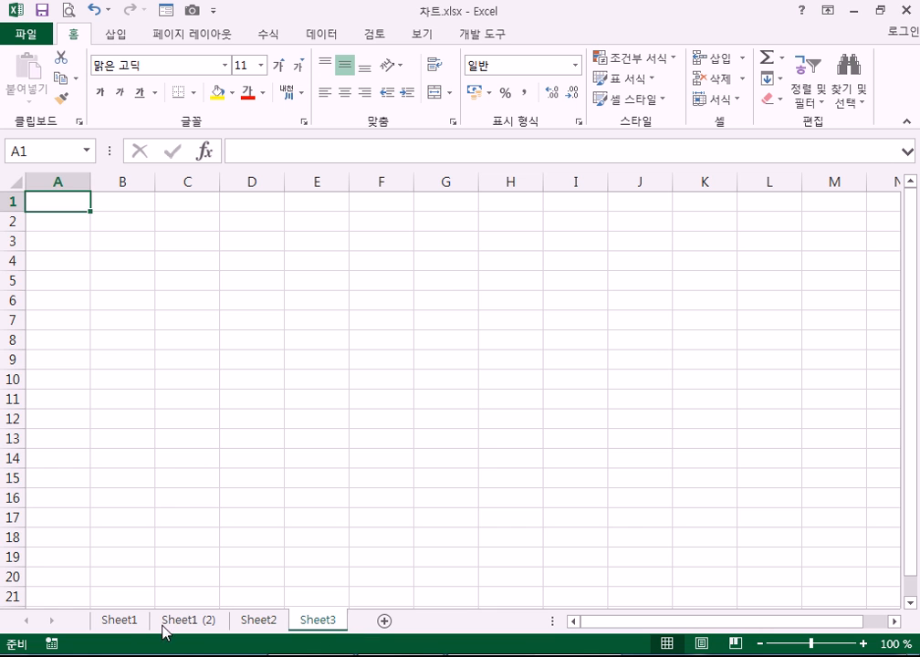
click(122, 623)
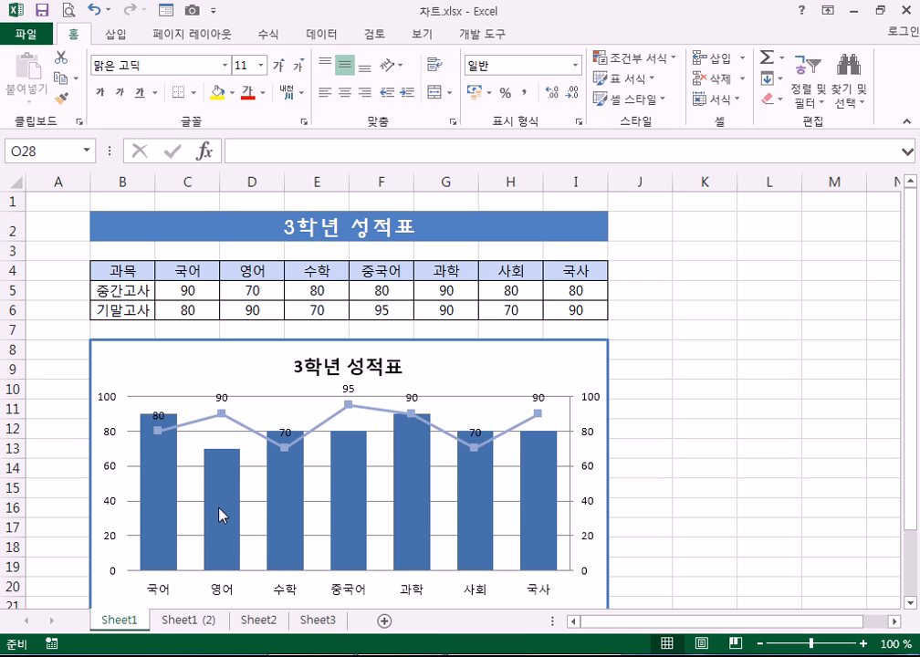
mouse_move(220, 514)
click(188, 621)
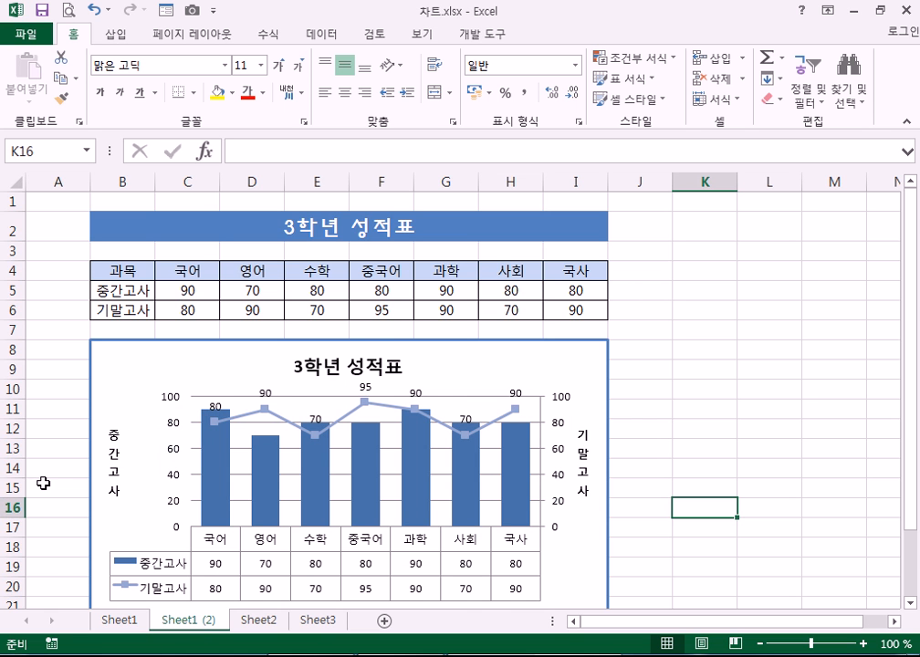
scroll(49, 477, down, 3)
scroll(66, 489, up, 3)
Browse the workbooks available in the 8장 and 9장 folders under 소스-정답파일, and return to the chart sheet without opening any
click(25, 34)
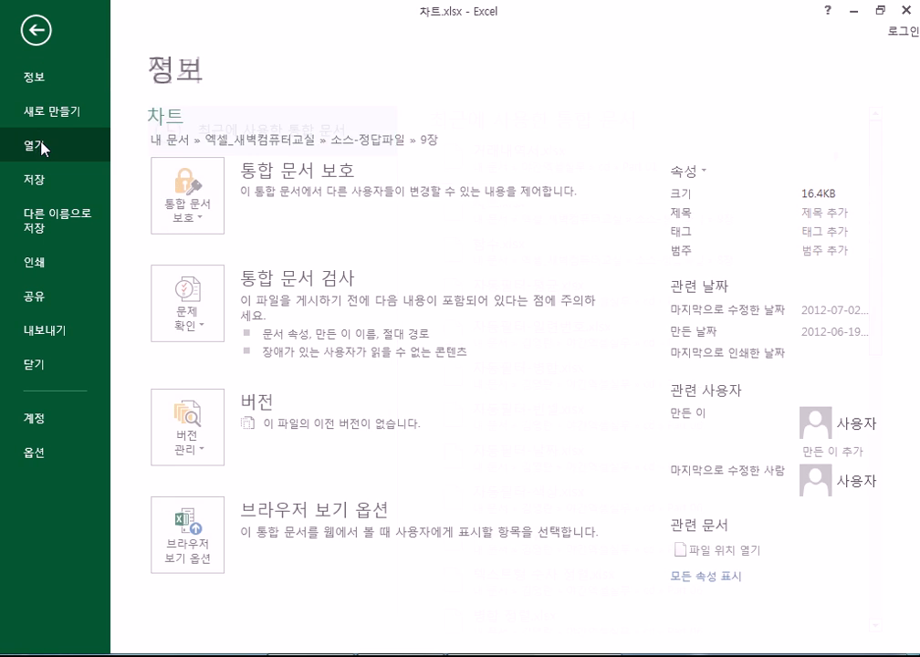
click(41, 148)
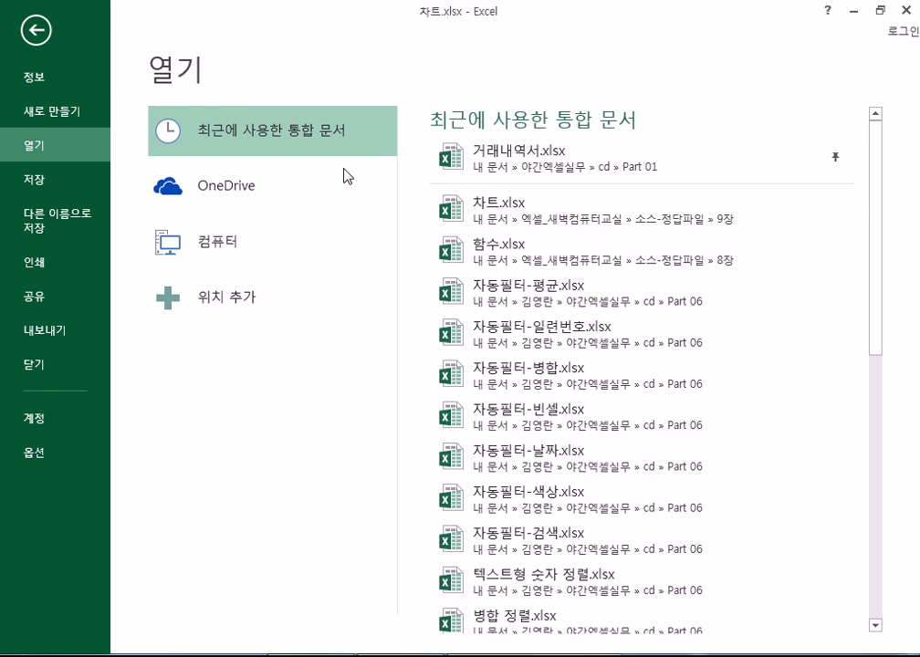
click(210, 248)
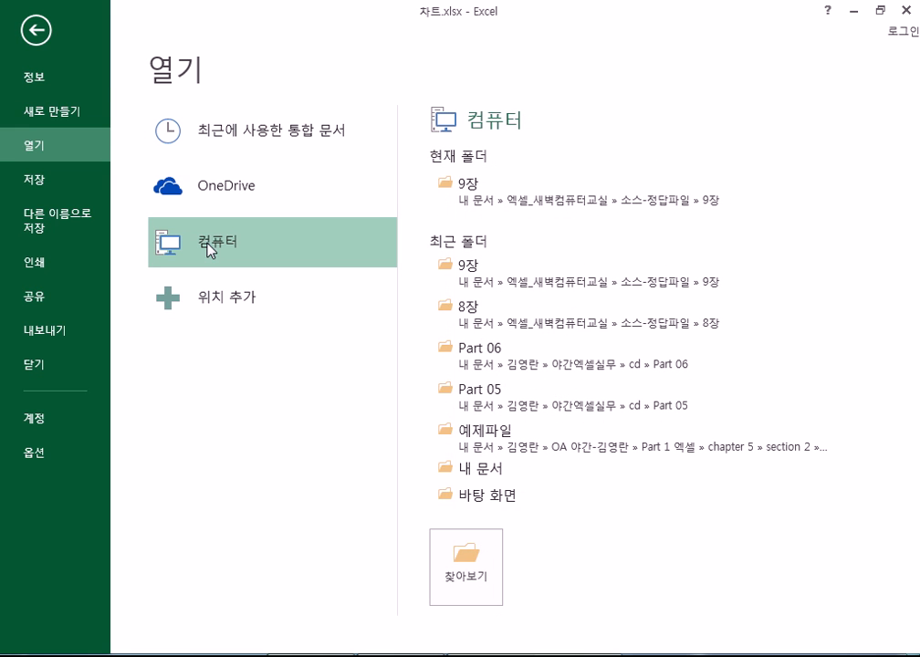
click(475, 570)
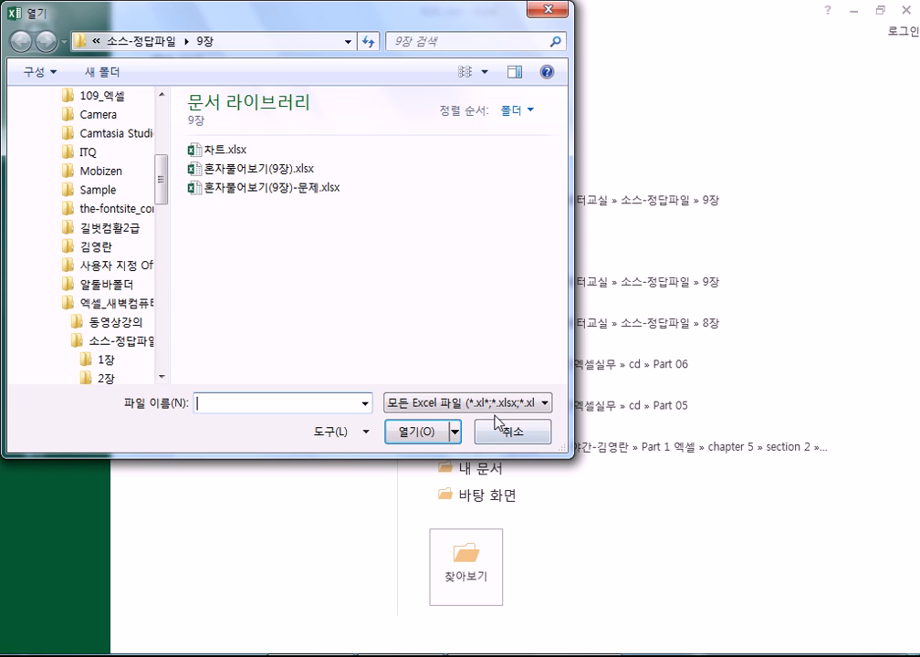
click(204, 42)
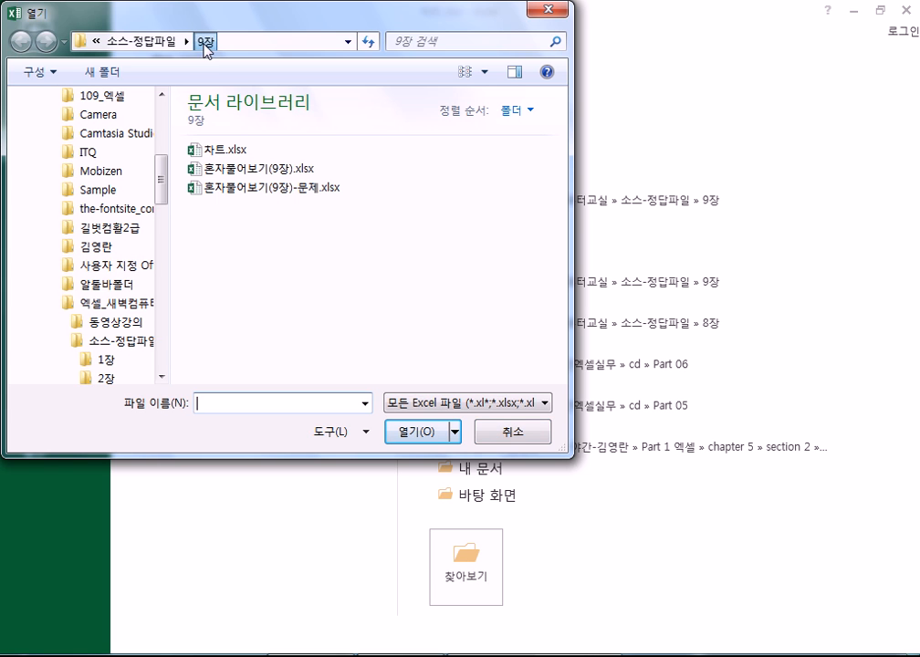
click(109, 321)
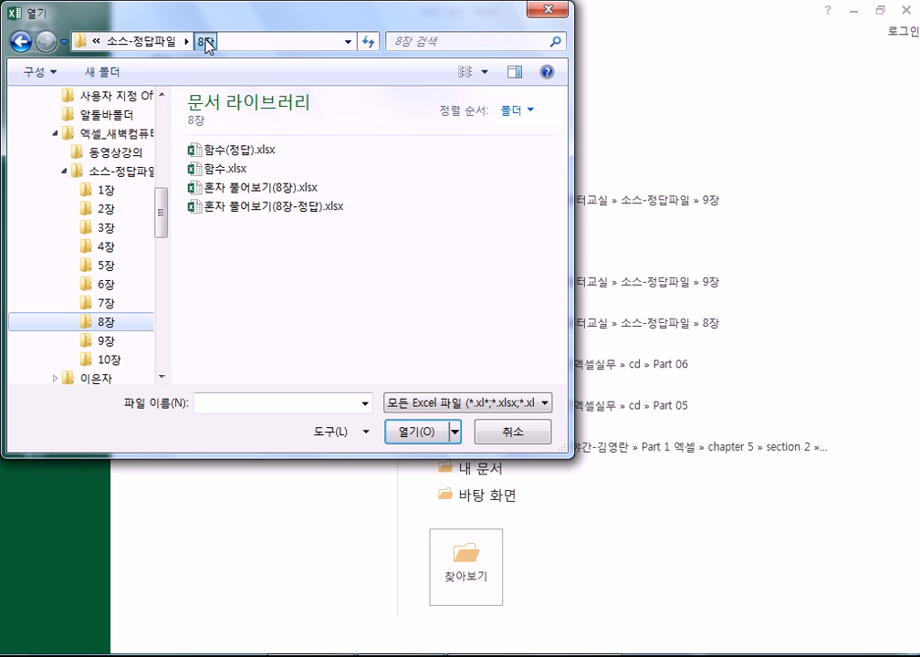
click(65, 171)
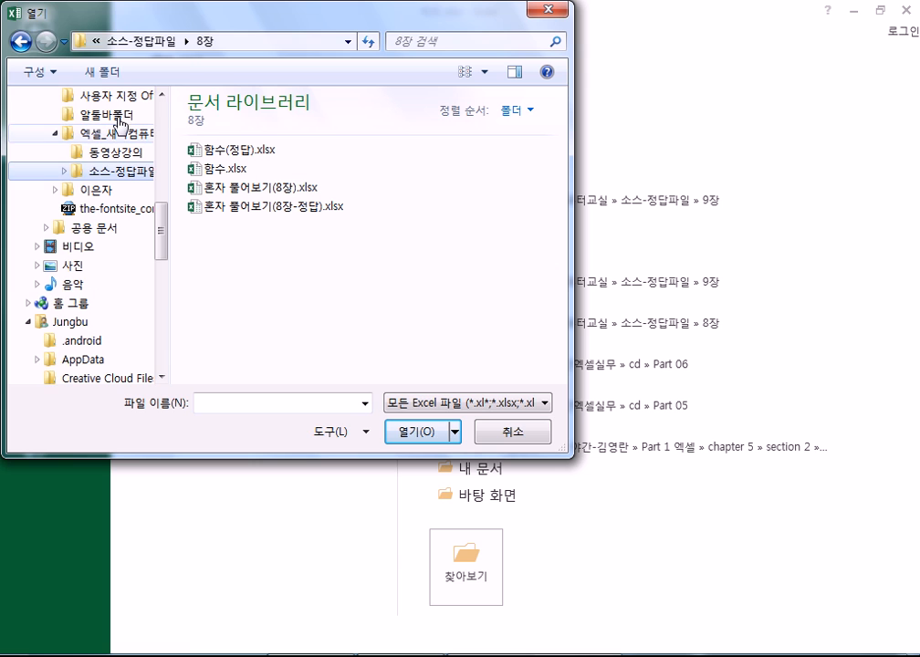
click(204, 41)
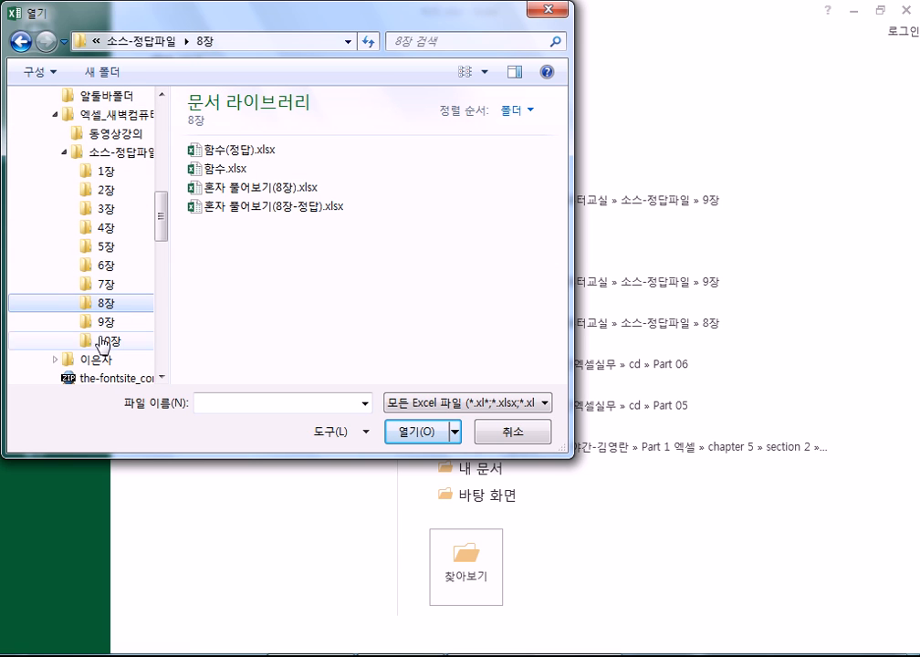
click(100, 323)
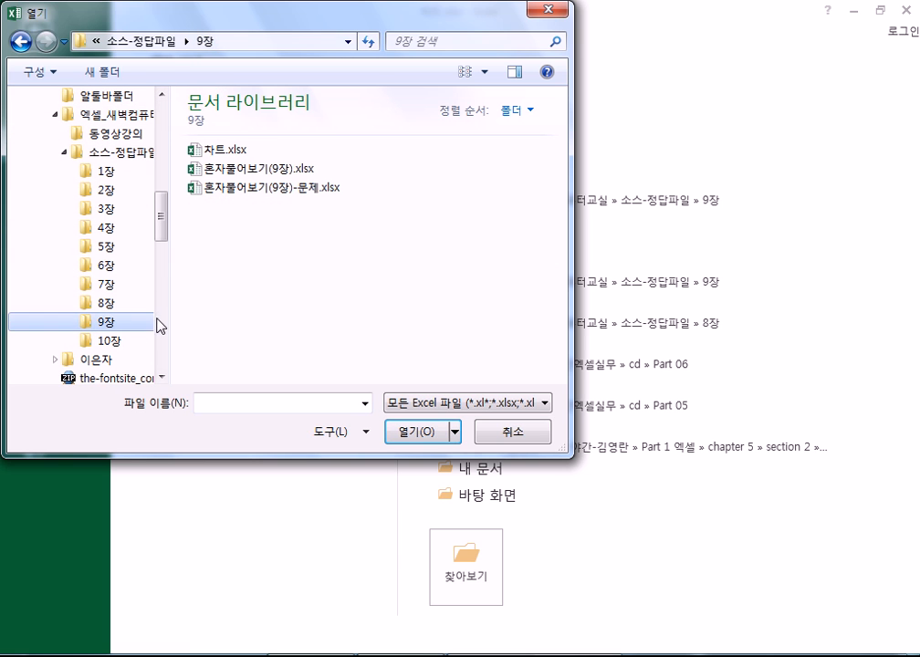
click(226, 150)
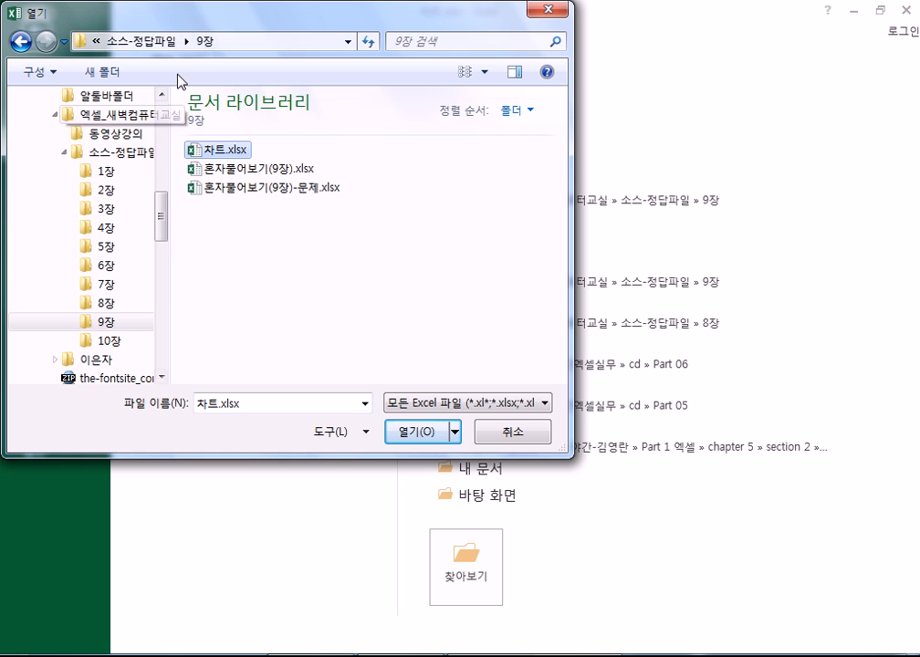
click(63, 152)
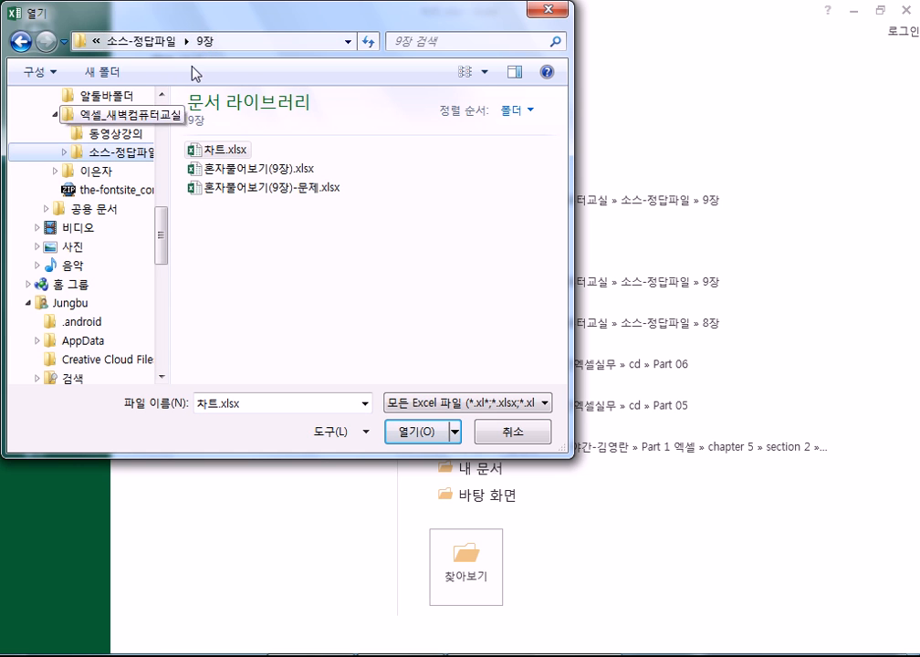
click(206, 43)
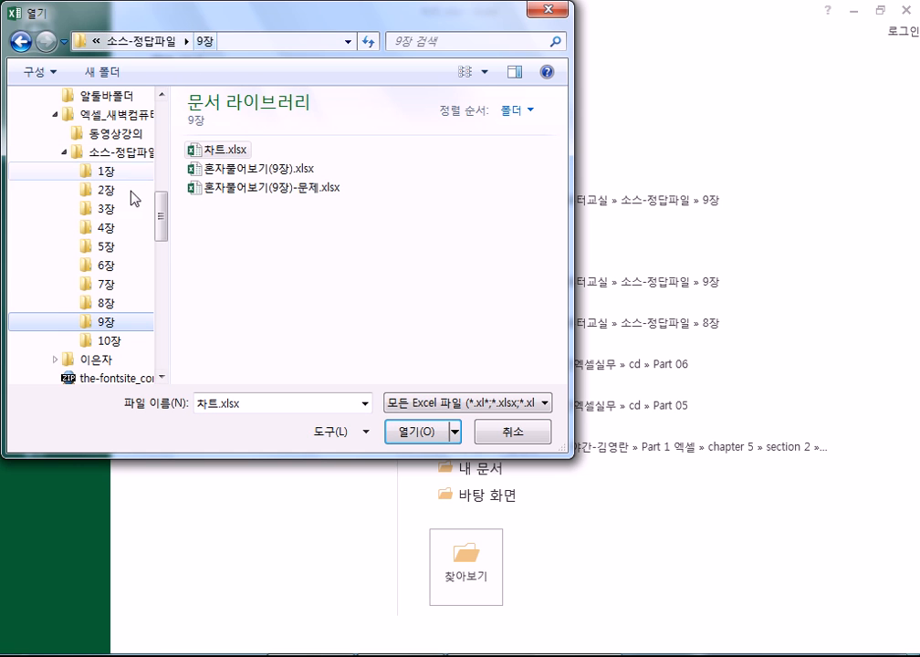
click(104, 308)
click(64, 153)
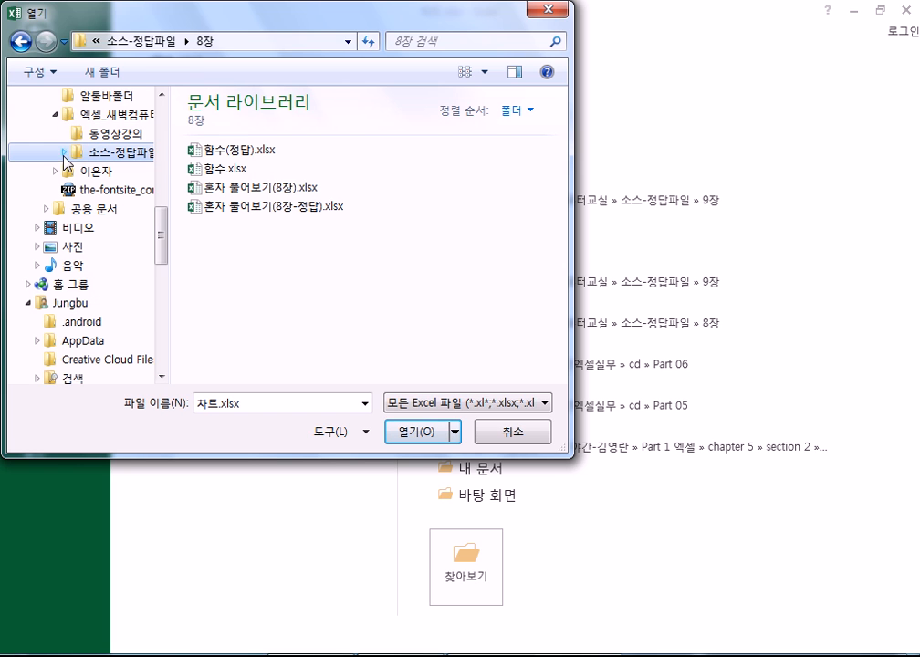
click(206, 43)
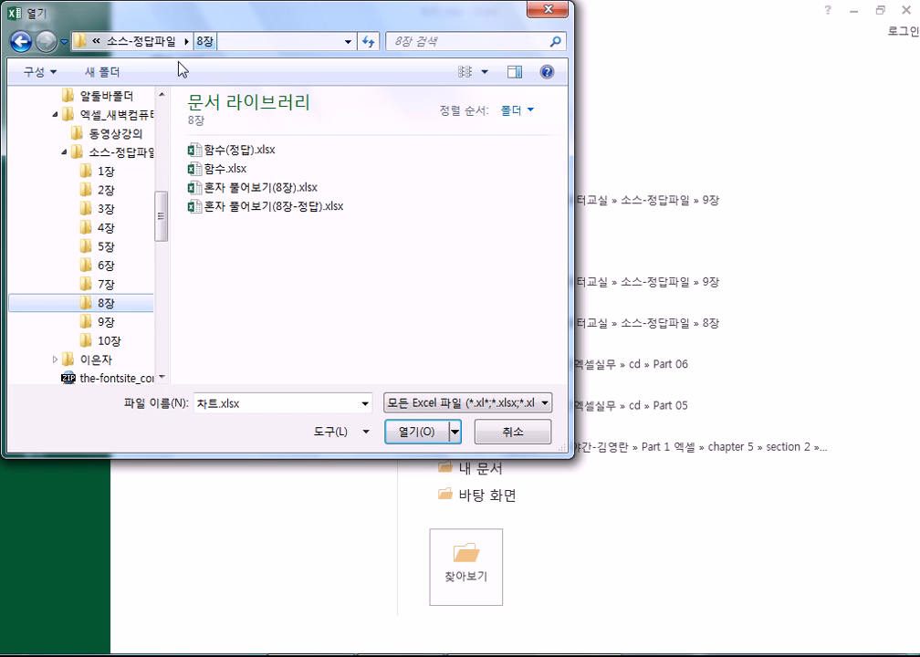
click(104, 323)
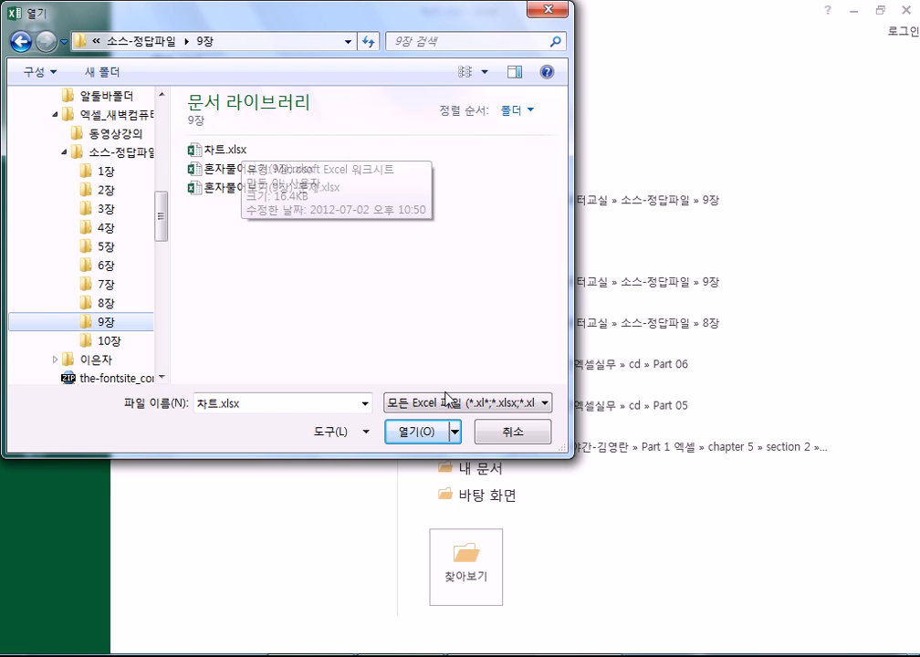
click(489, 436)
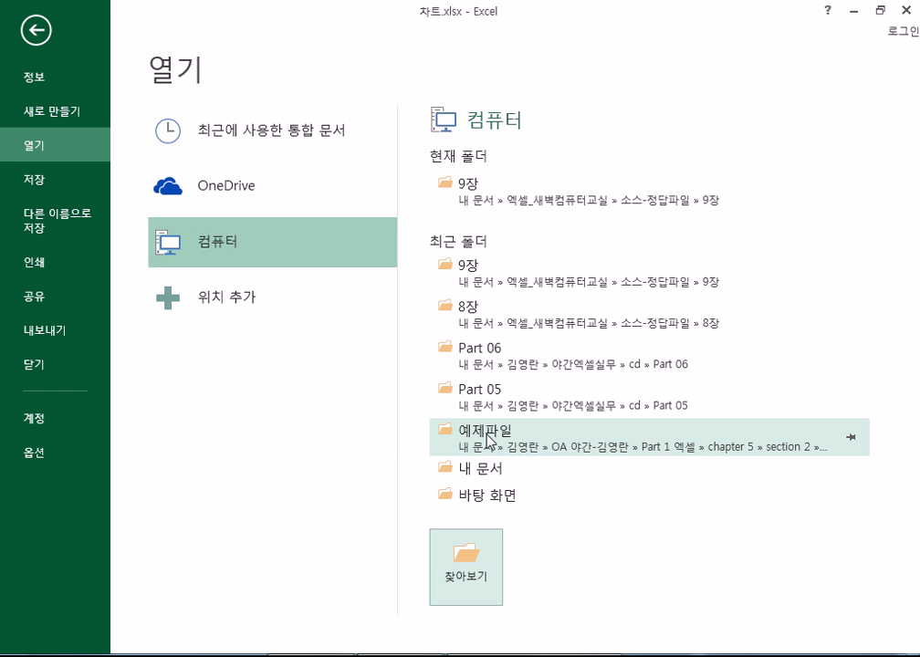
key(Escape)
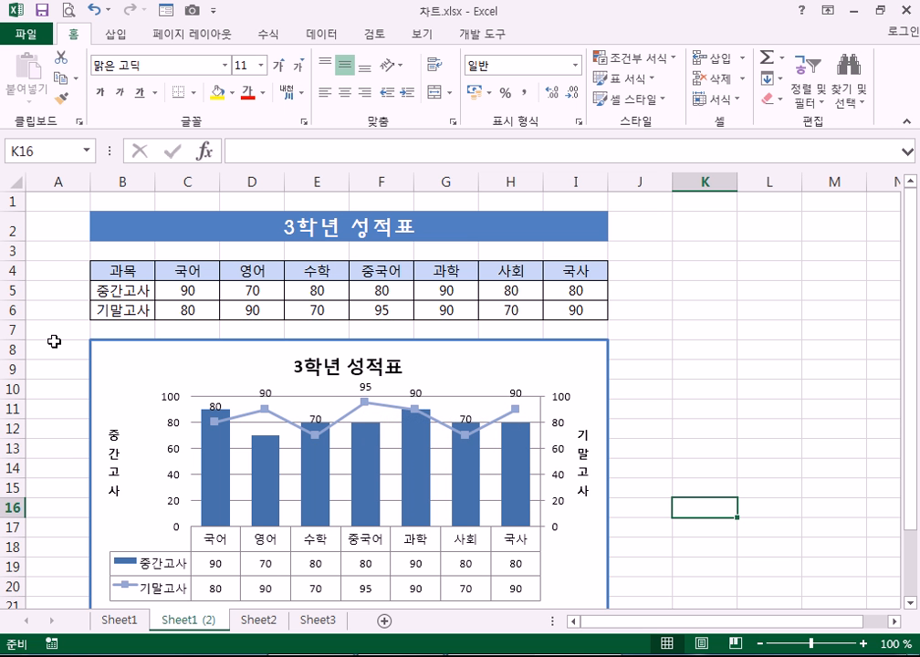
Examine the grade data in B4:I6 and how the charts on Sheet1 and Sheet1 (2) differ in axis titles and data table
click(121, 618)
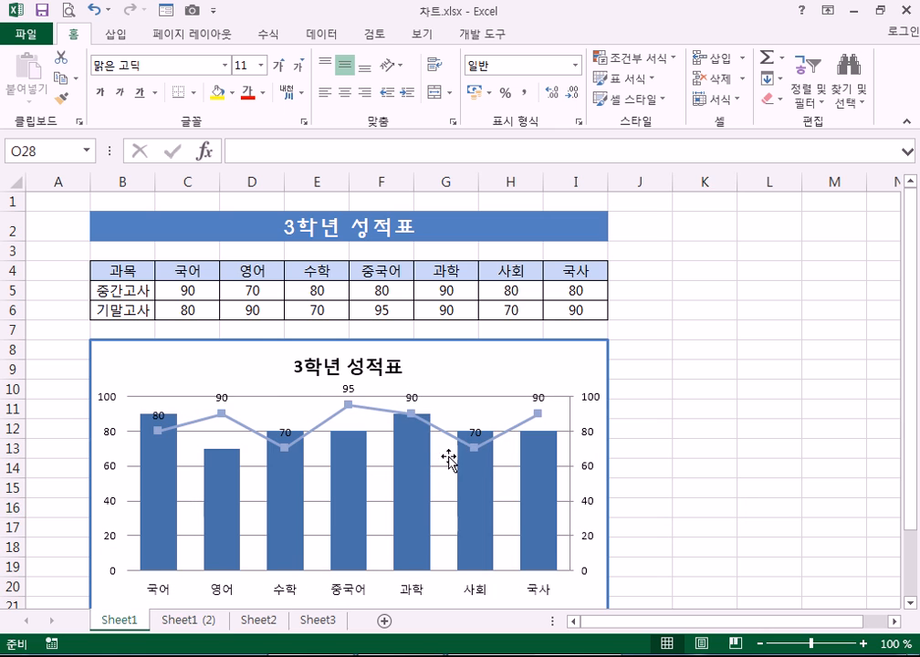
click(187, 622)
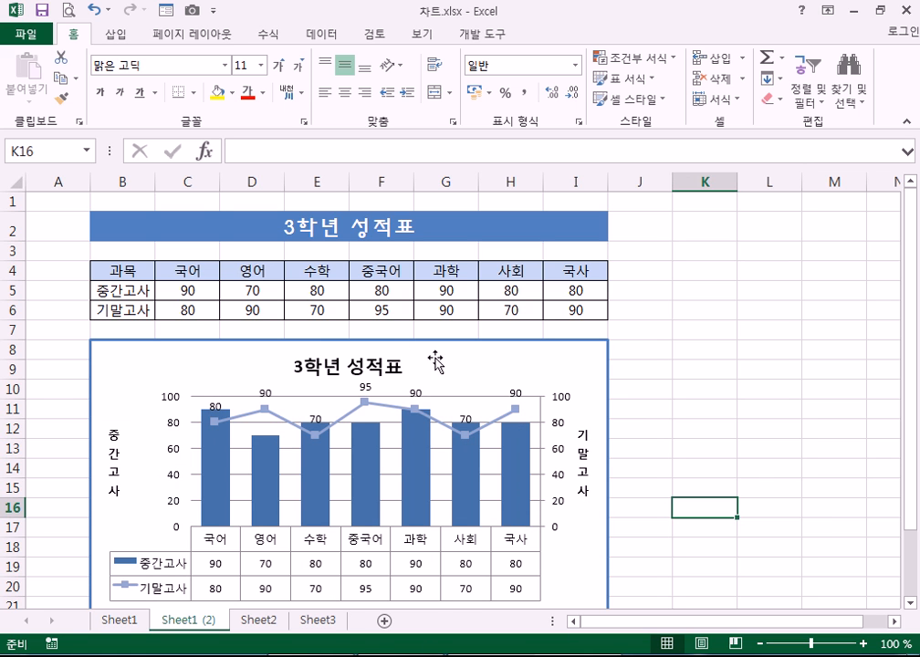
click(134, 625)
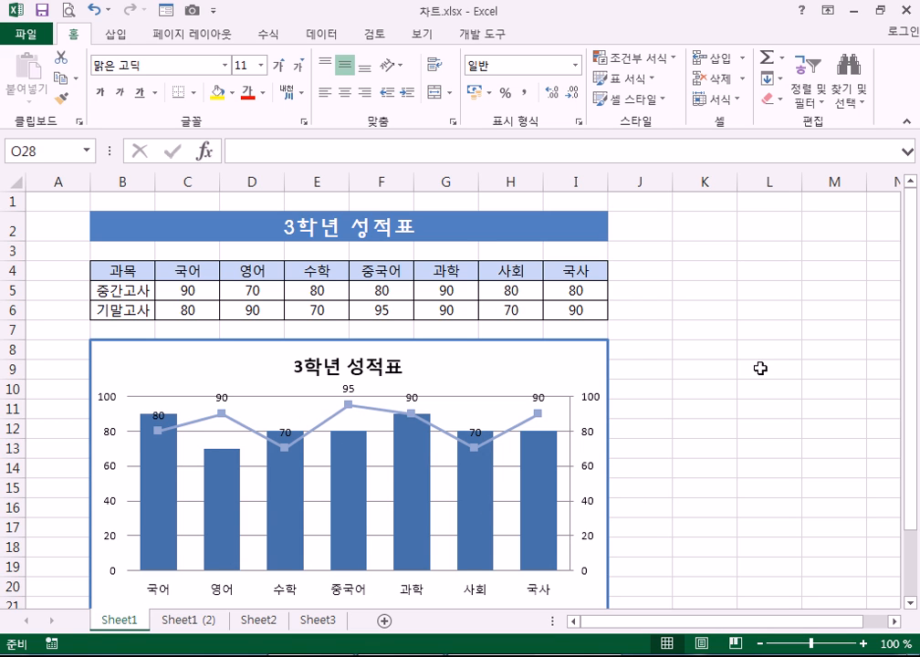
drag(133, 269, 567, 312)
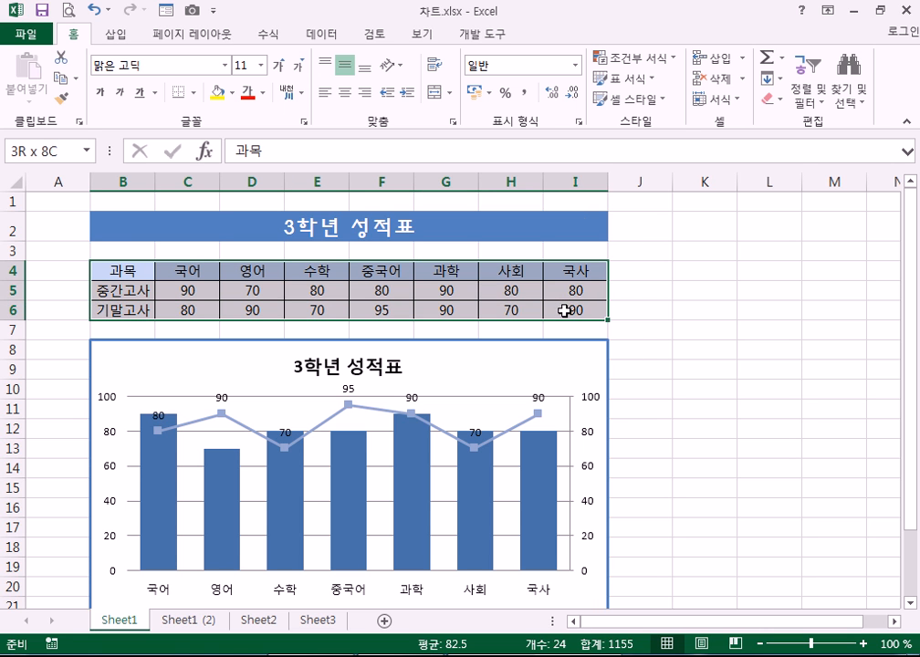
click(700, 418)
scroll(436, 434, down, 1)
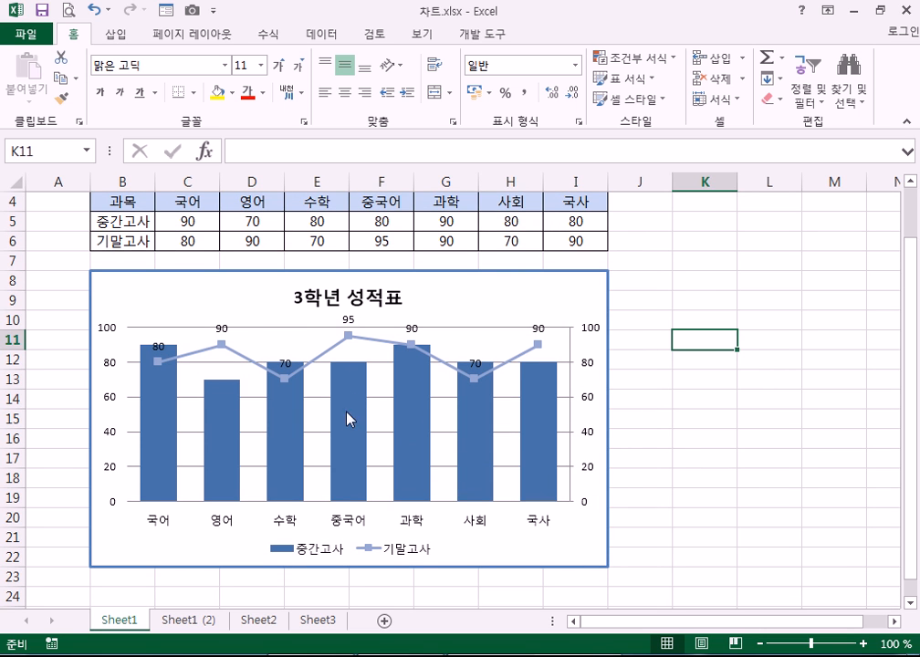
click(178, 623)
scroll(718, 509, down, 2)
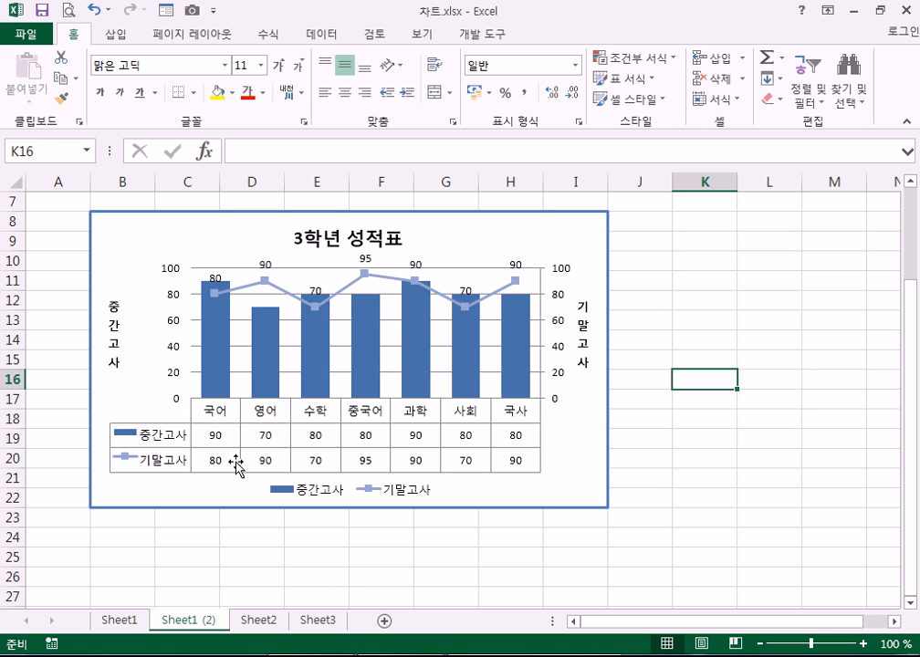
Delete the data table from the 3학년 성적표 chart on Sheet1 (2), and undo the deletion
click(269, 441)
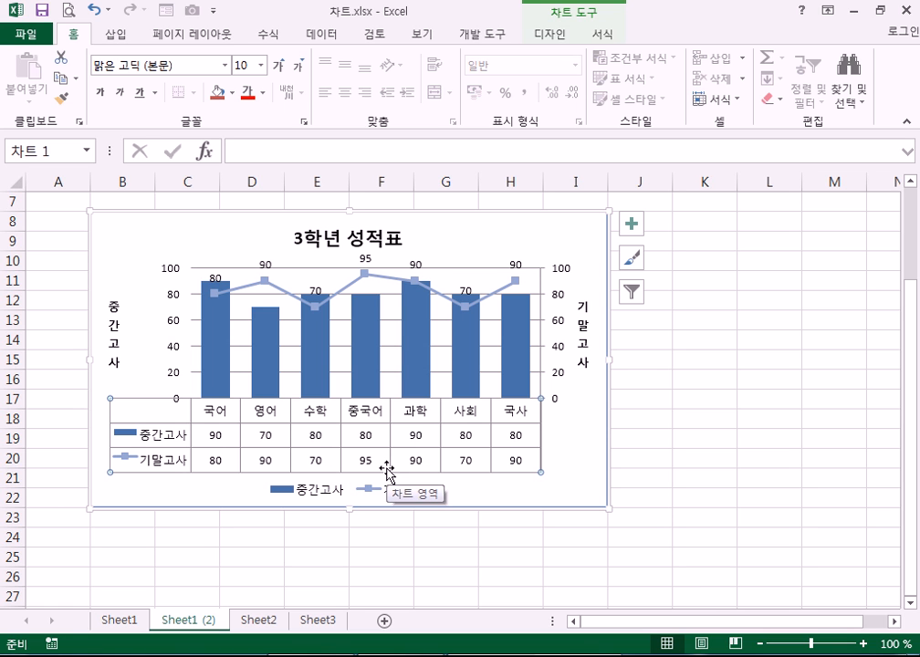
key(Delete)
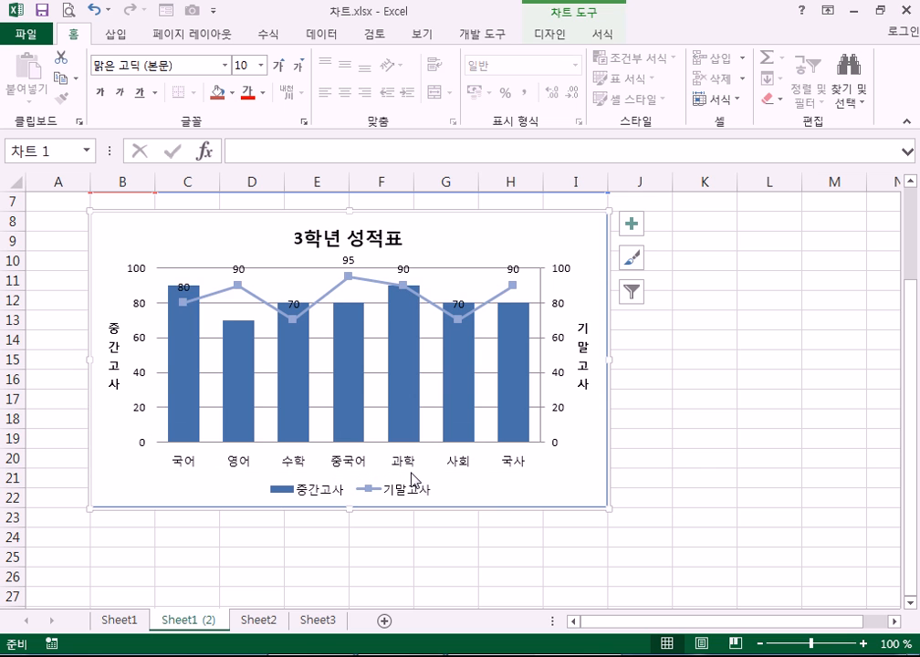
key(ctrl+z)
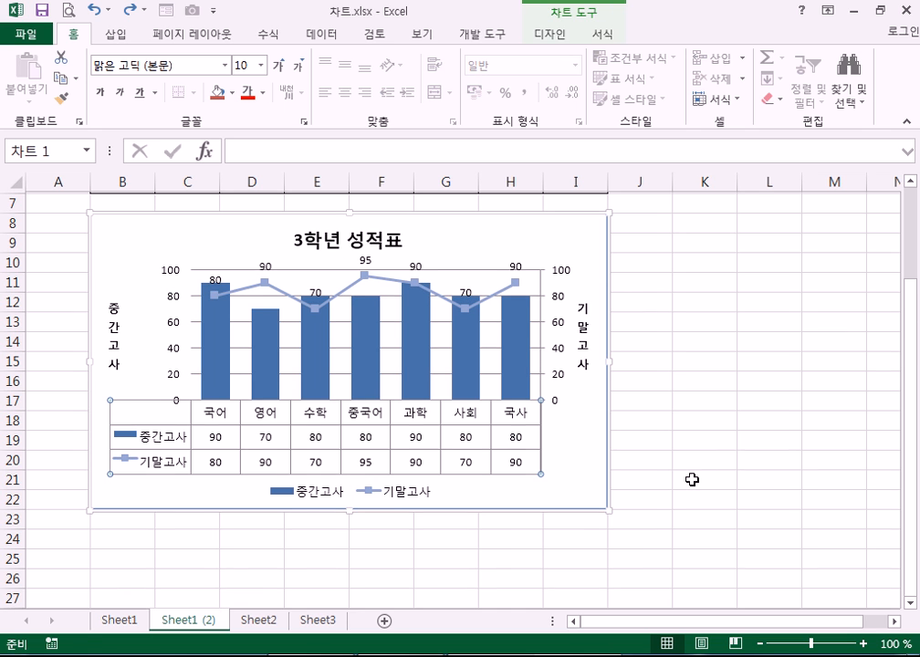
scroll(692, 479, up, 2)
click(795, 425)
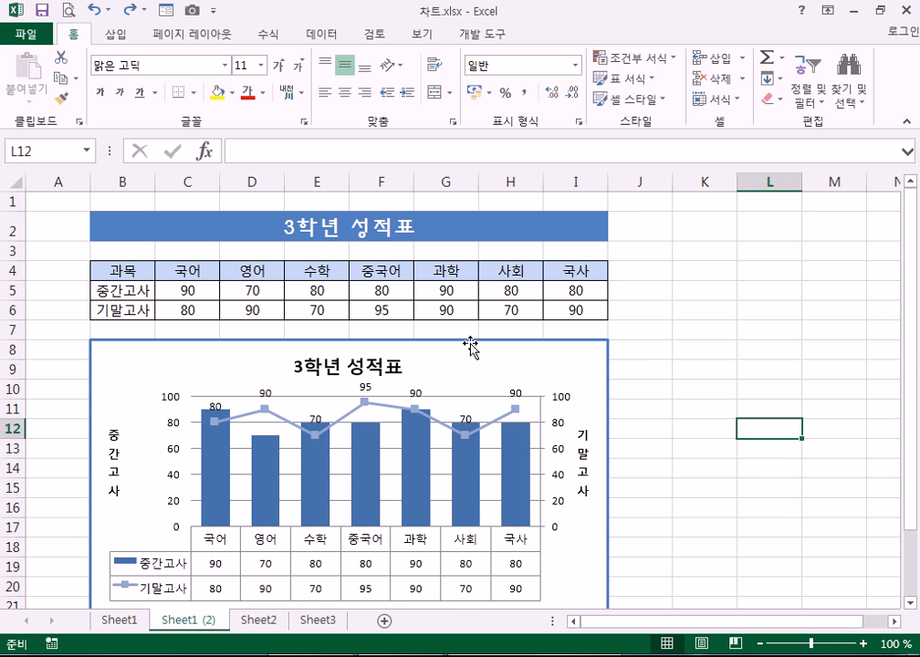
Delete the whole 3학년 성적표 combination chart below the grade table on Sheet1 (2)
click(565, 358)
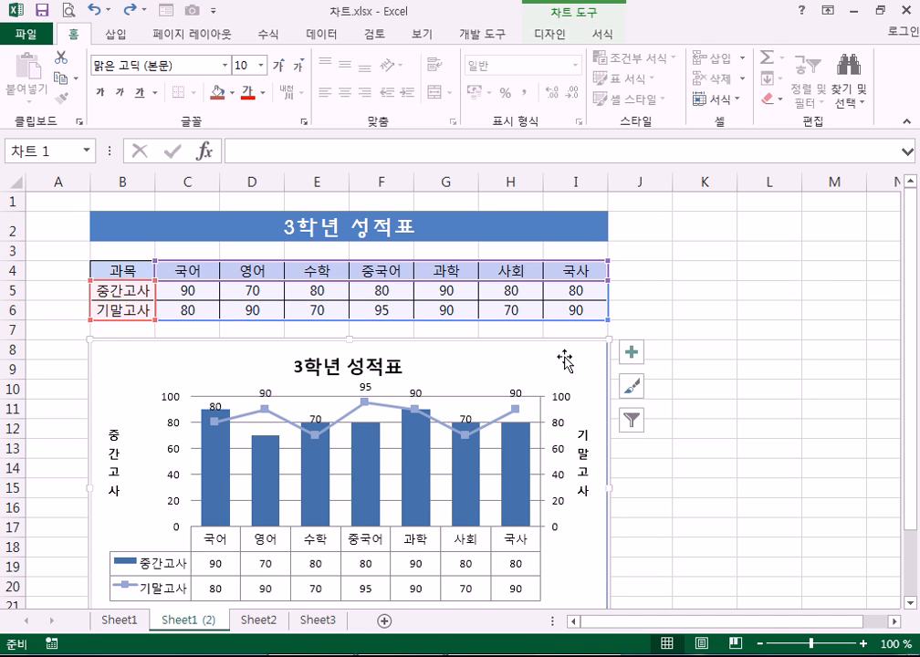
click(679, 381)
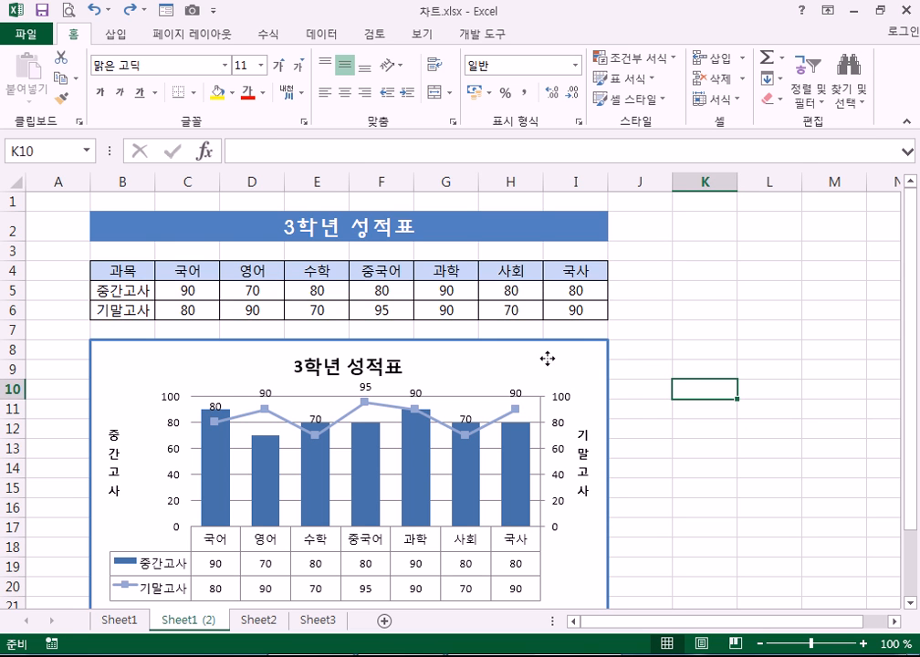
click(547, 361)
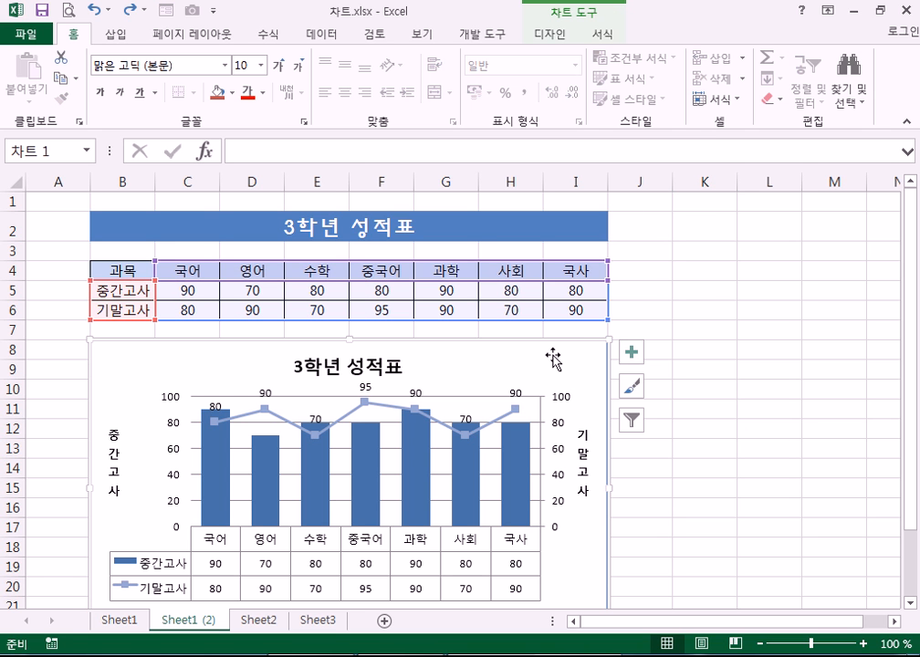
click(708, 365)
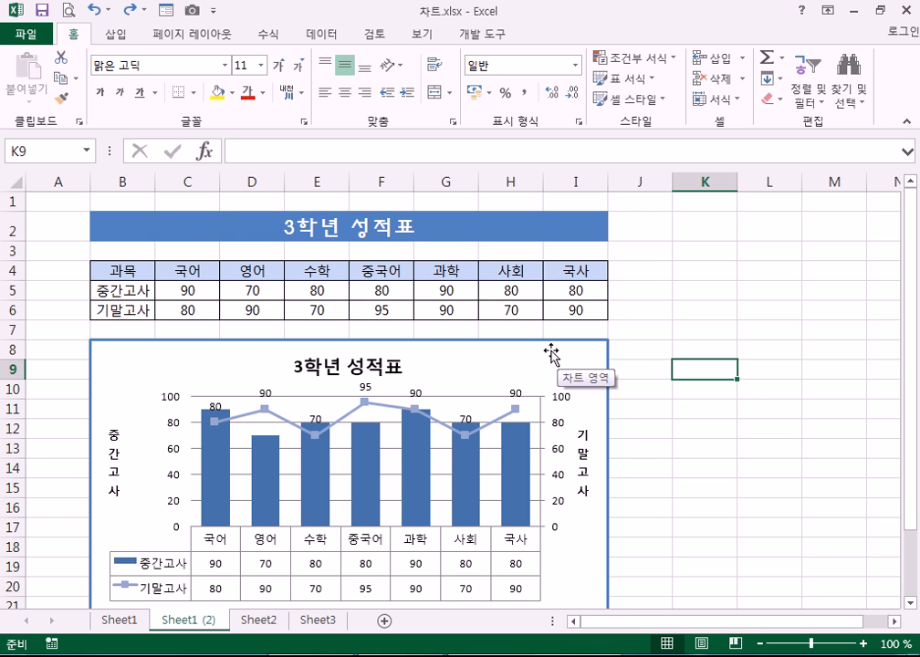
click(551, 351)
key(Delete)
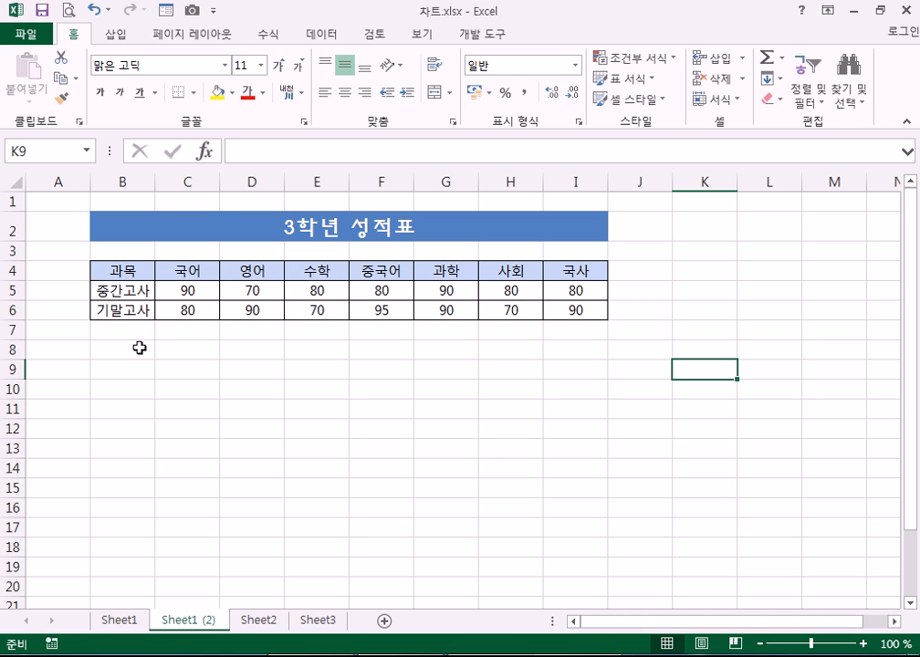
Insert a 2-D clustered bar chart based on the grade table in B4:I6
drag(128, 269, 573, 312)
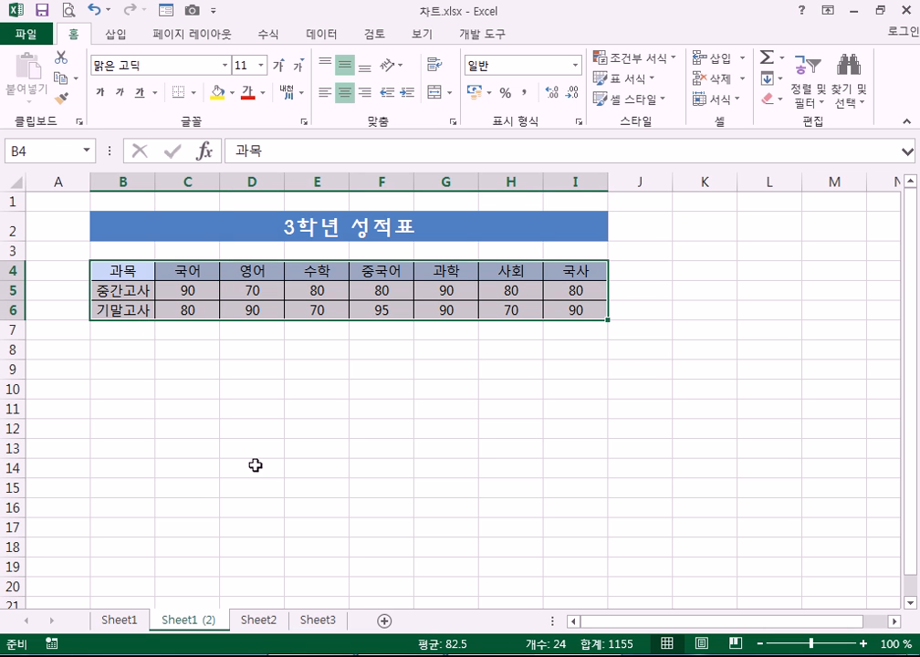
drag(125, 269, 574, 313)
click(123, 40)
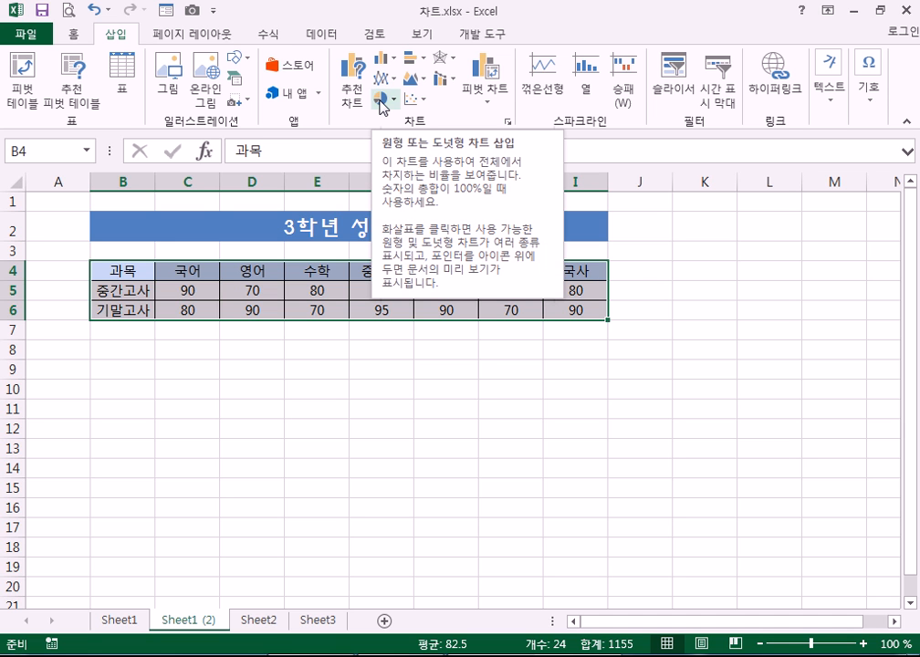
click(413, 60)
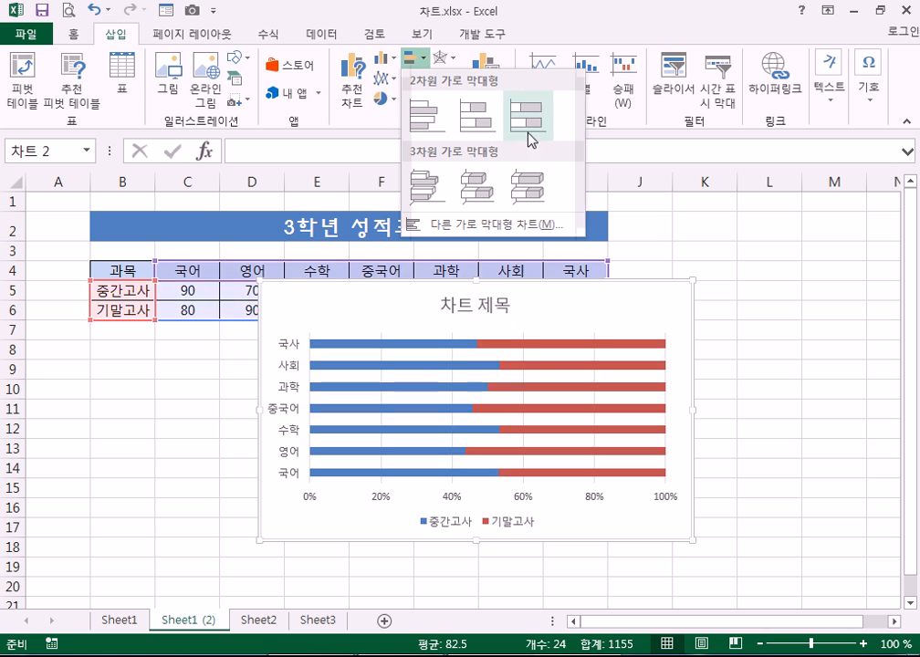
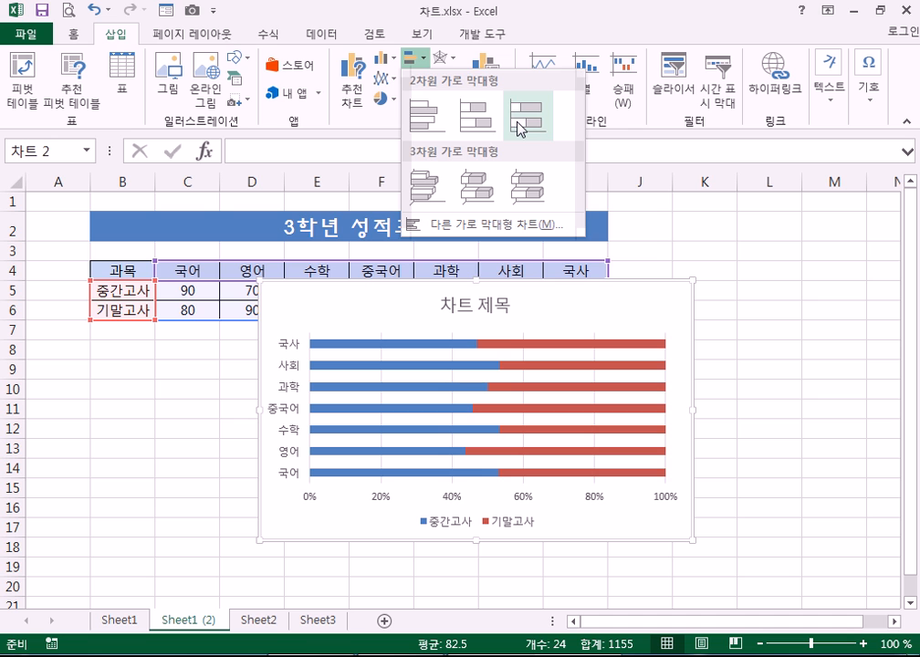
click(421, 108)
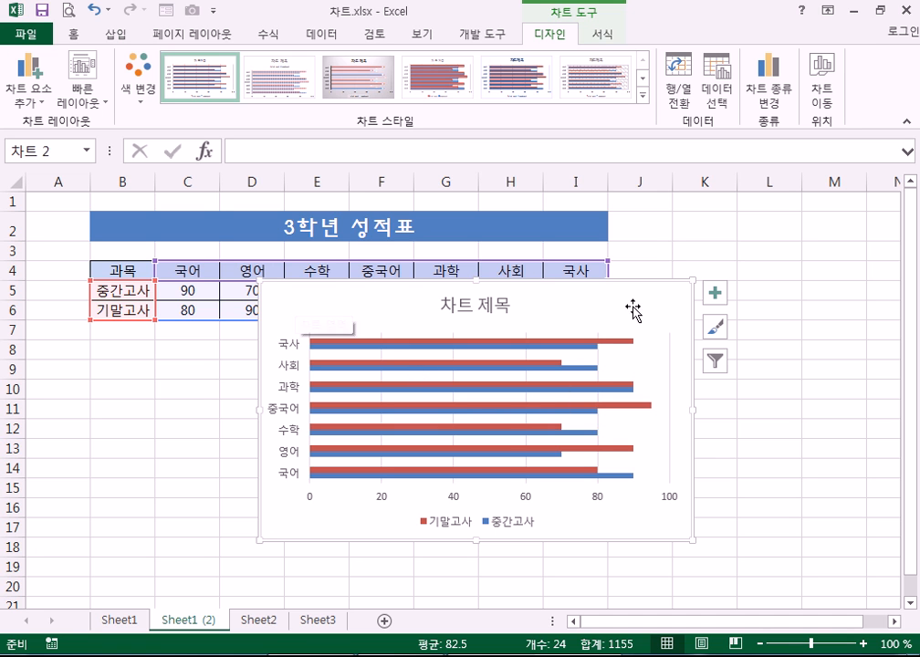
Move the new bar chart below the grade table so its upper-left corner sits at cell B8
mouse_move(306, 299)
mouse_down()
mouse_move(191, 371)
mouse_move(120, 381)
mouse_move(135, 356)
mouse_up()
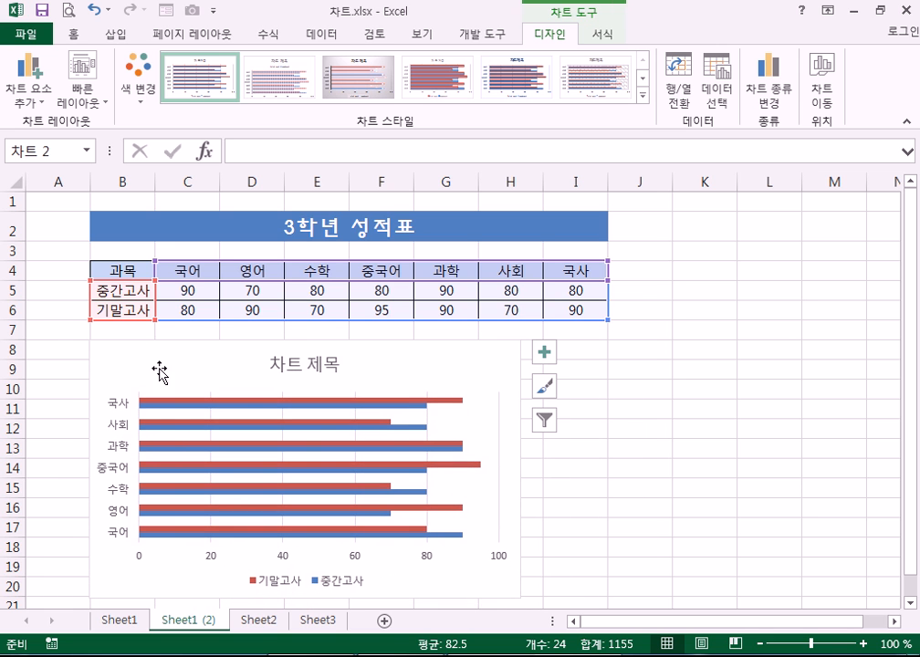
scroll(182, 411, down, 2)
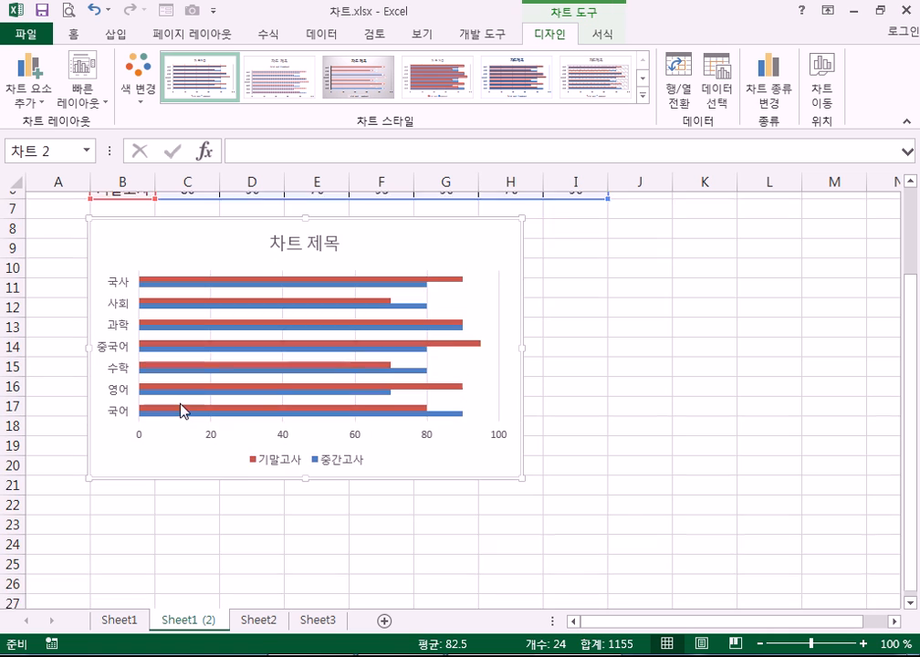
scroll(178, 406, up, 2)
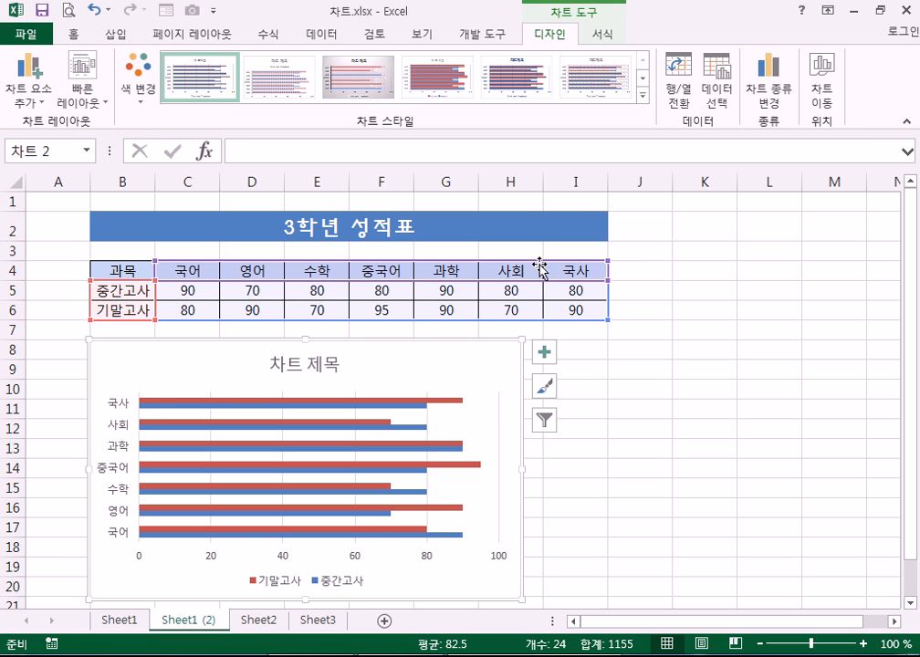
click(729, 373)
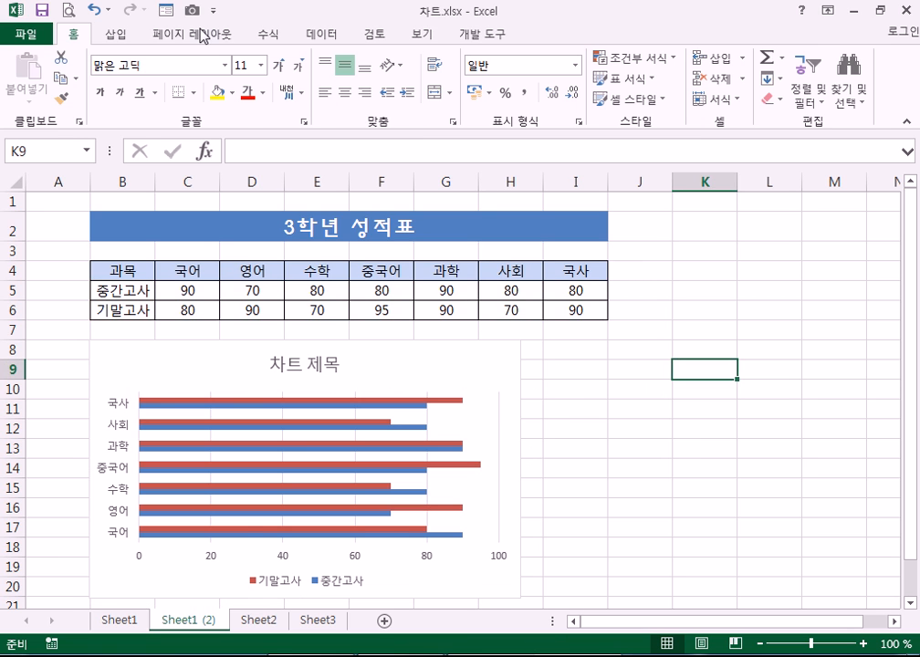
click(116, 34)
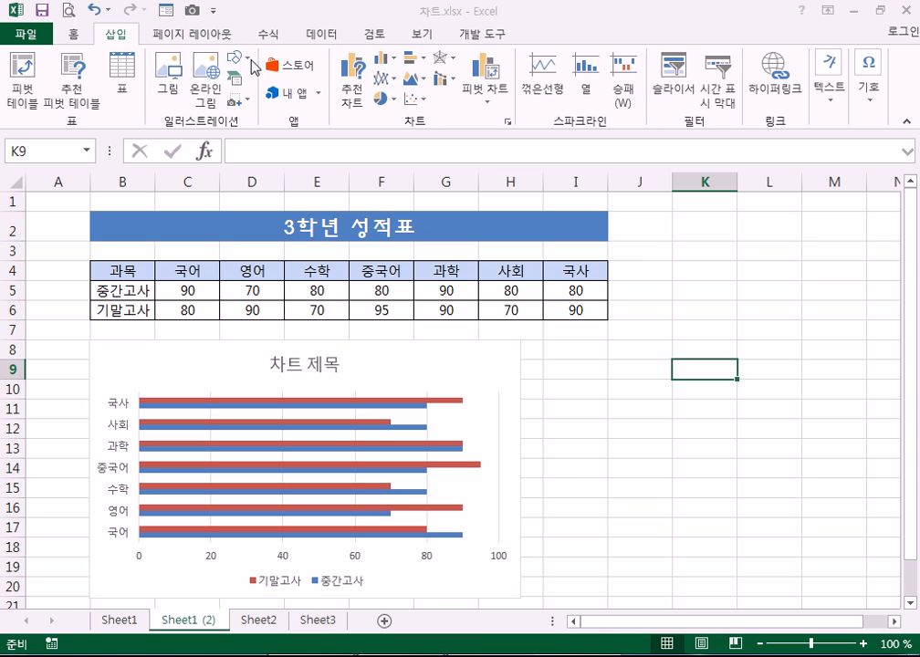
click(170, 89)
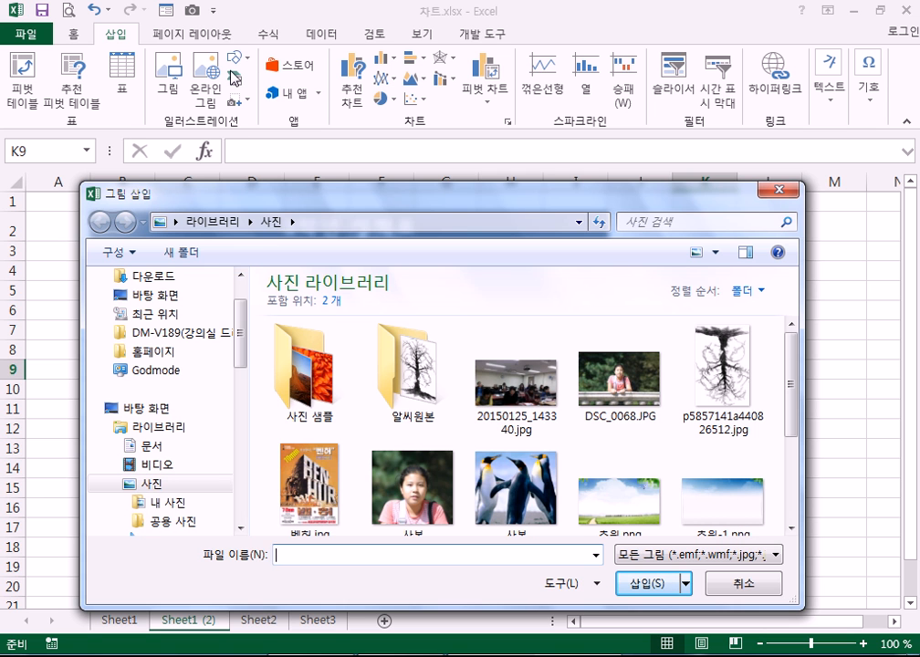
key(Escape)
Draw a rectangle about 2.51 cm high and 3.92 cm wide beside the bar chart, and compare its selection handles with the chart's
click(235, 59)
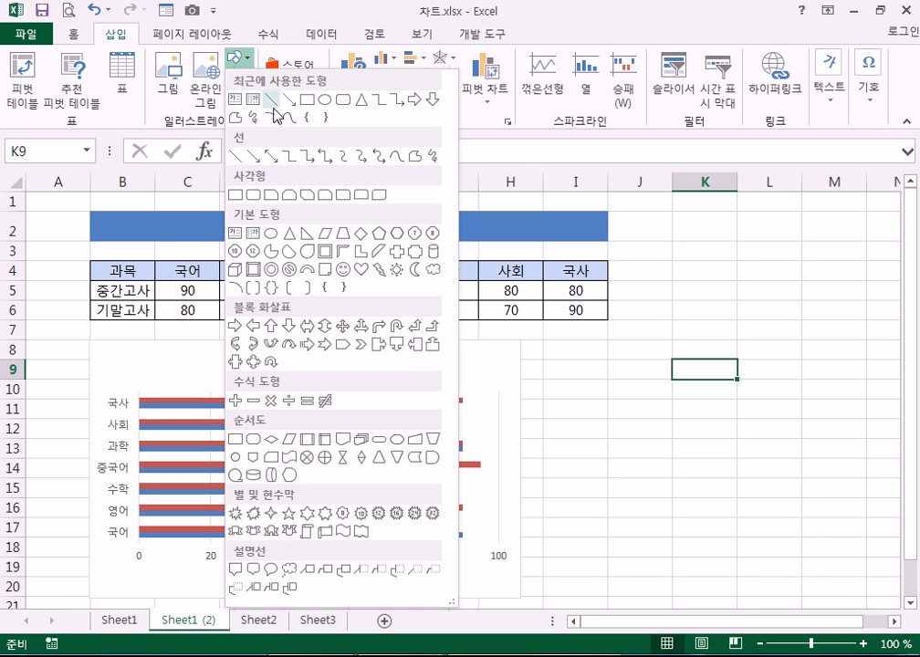
click(235, 194)
drag(597, 343, 732, 429)
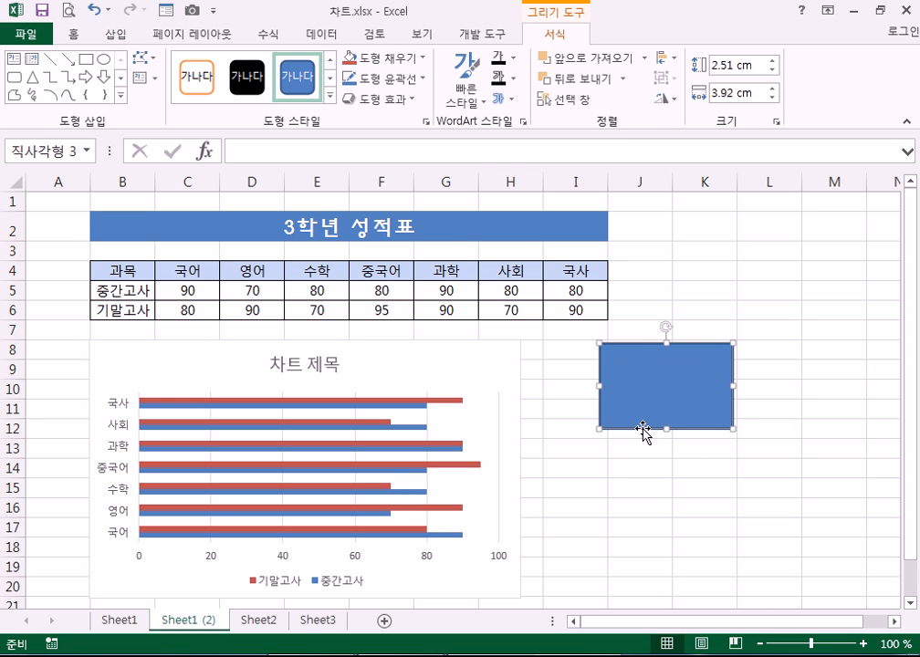
click(493, 403)
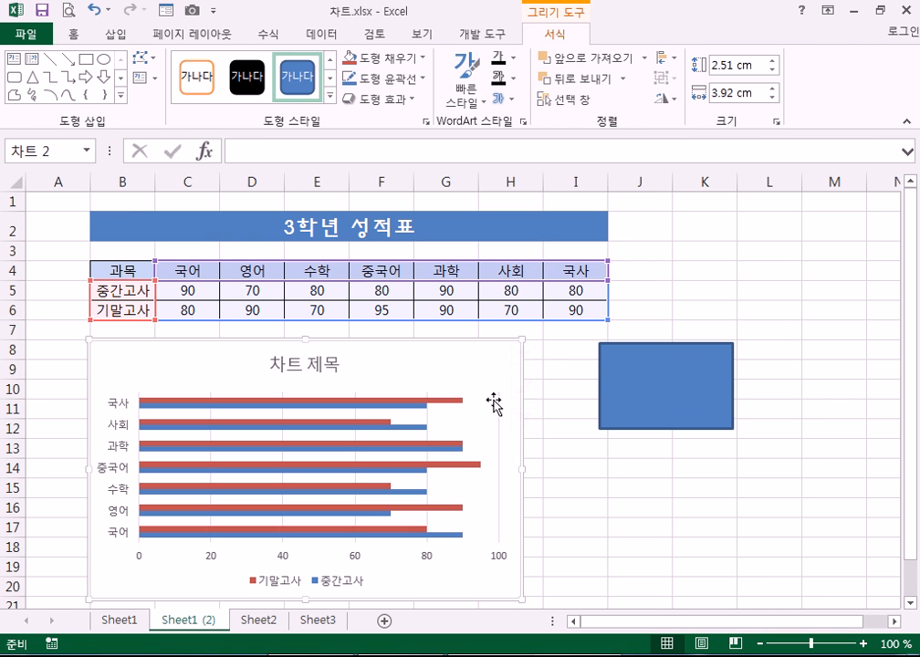
click(672, 418)
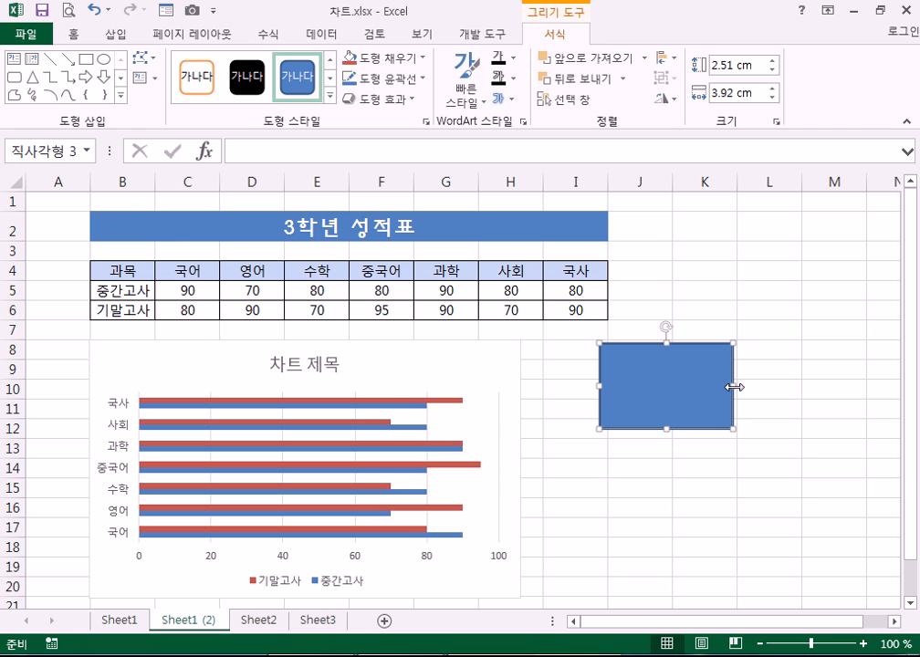
Resize the rectangle by its side and corner handles to about 3.97 cm high and 6.62 cm wide
drag(733, 387, 751, 378)
mouse_move(596, 384)
mouse_down()
mouse_move(542, 382)
mouse_move(602, 381)
mouse_up()
drag(677, 428, 690, 464)
mouse_move(677, 341)
mouse_down()
mouse_move(685, 321)
mouse_move(688, 344)
mouse_up()
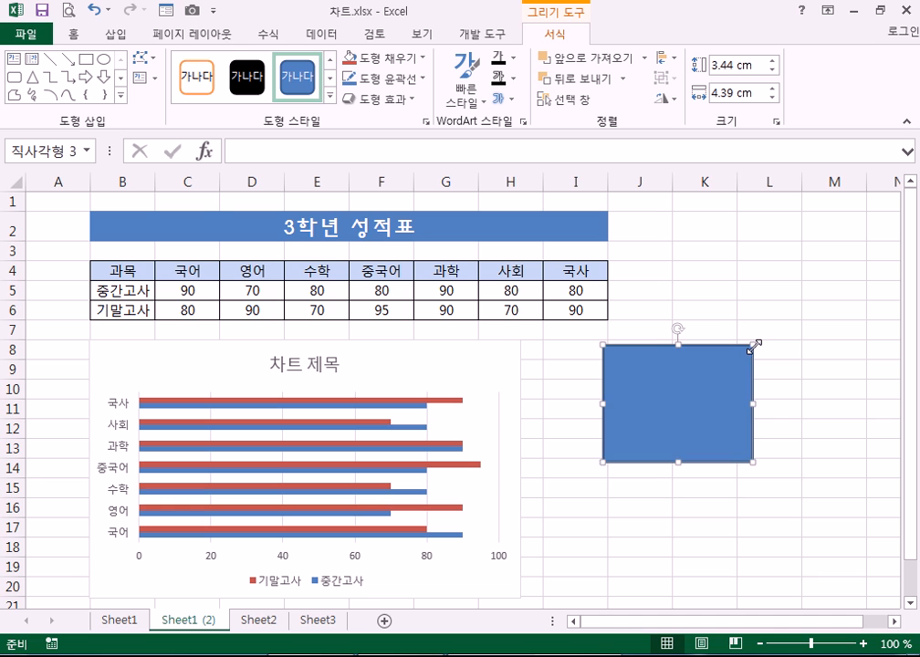
drag(753, 345, 821, 308)
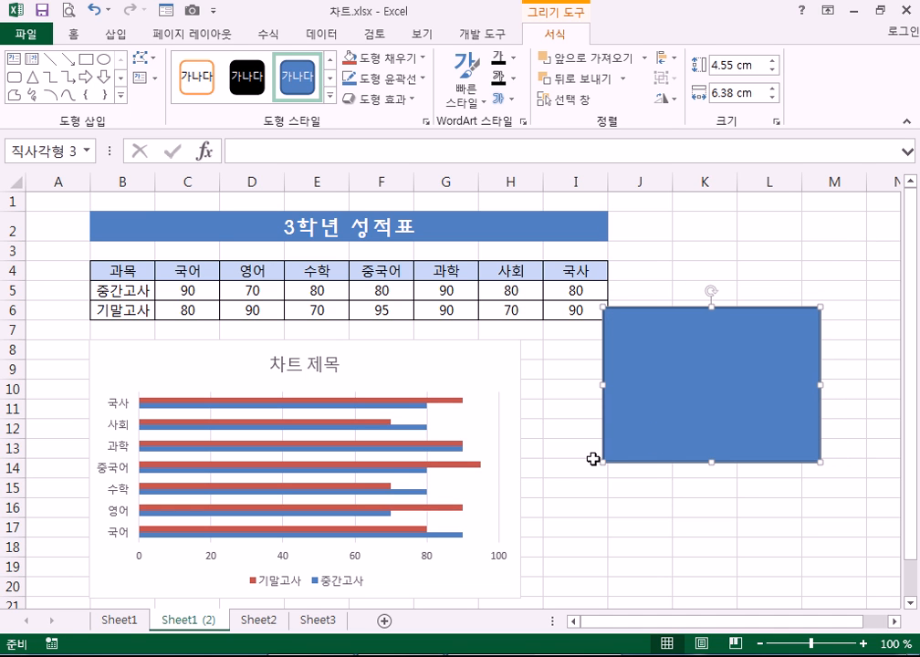
mouse_move(602, 462)
mouse_down()
mouse_move(675, 394)
mouse_move(678, 456)
mouse_move(606, 459)
mouse_move(594, 444)
mouse_up()
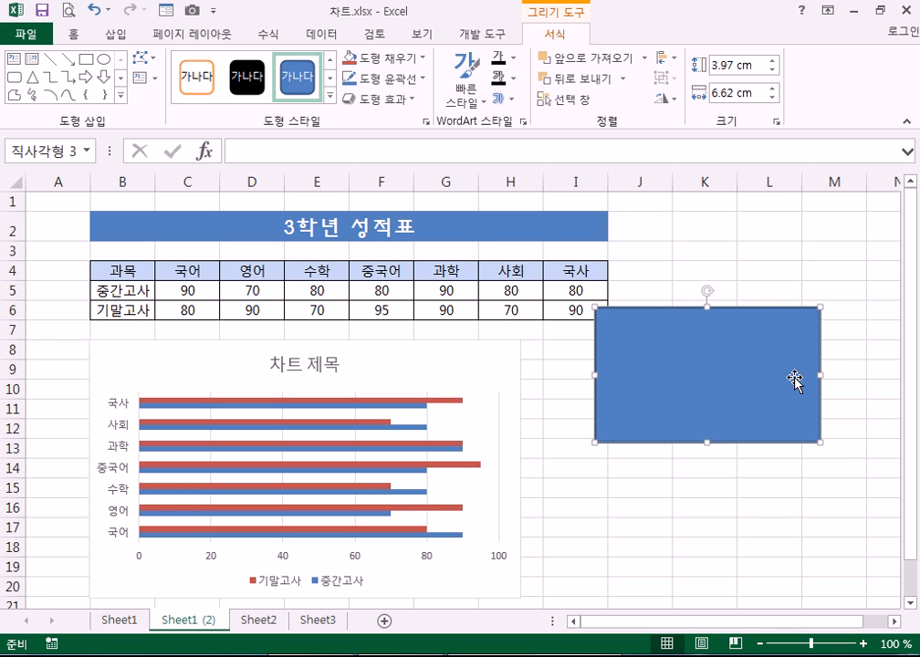
Delete the rectangle beside the bar chart, and select the chart
drag(707, 361, 735, 310)
key(Delete)
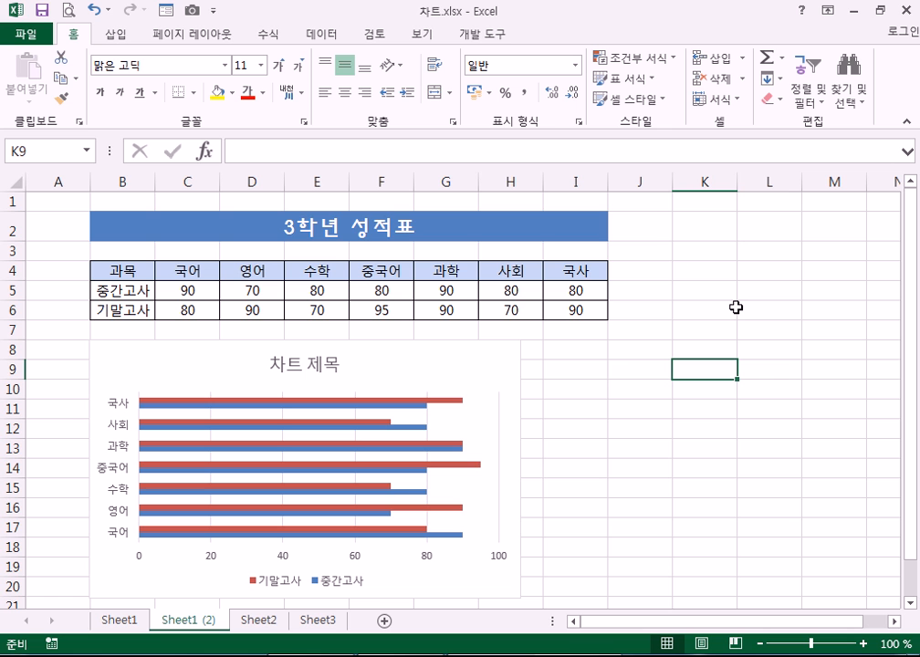
click(476, 366)
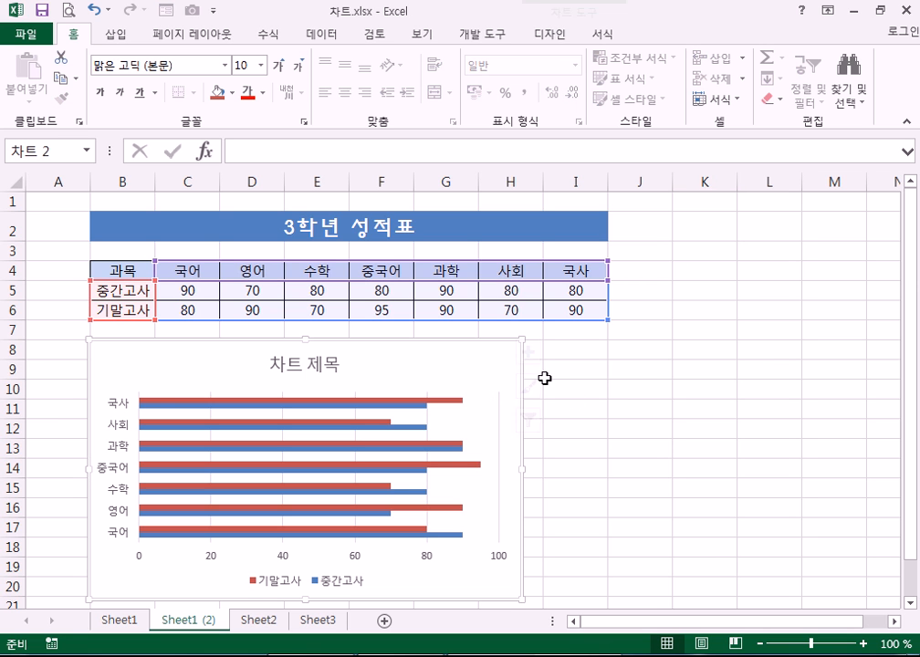
Widen the bar chart to about 15.29 cm so its right edge lines up with the end of column I
scroll(707, 462, down, 2)
scroll(56, 323, up, 2)
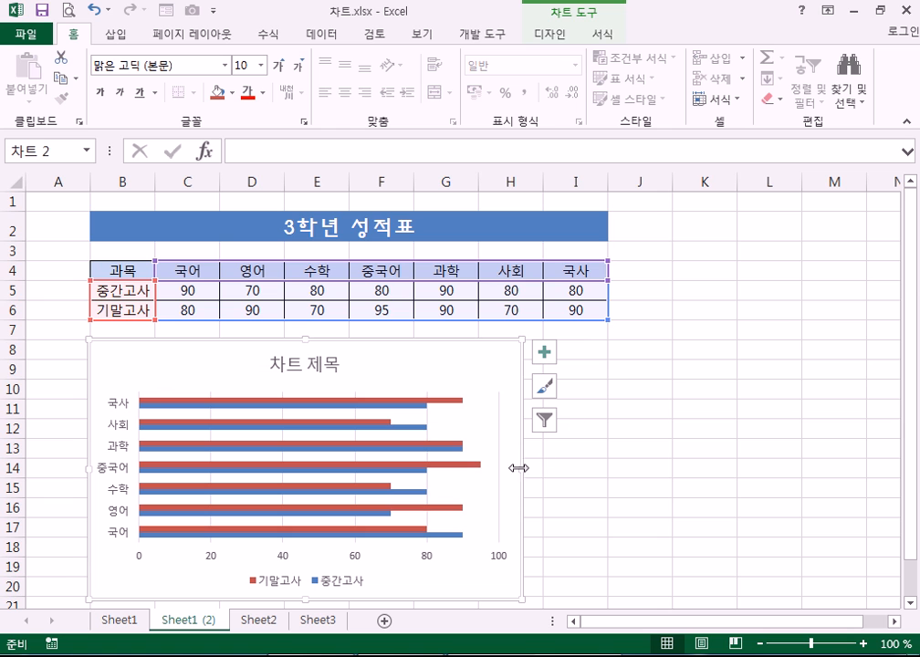
drag(523, 470, 608, 451)
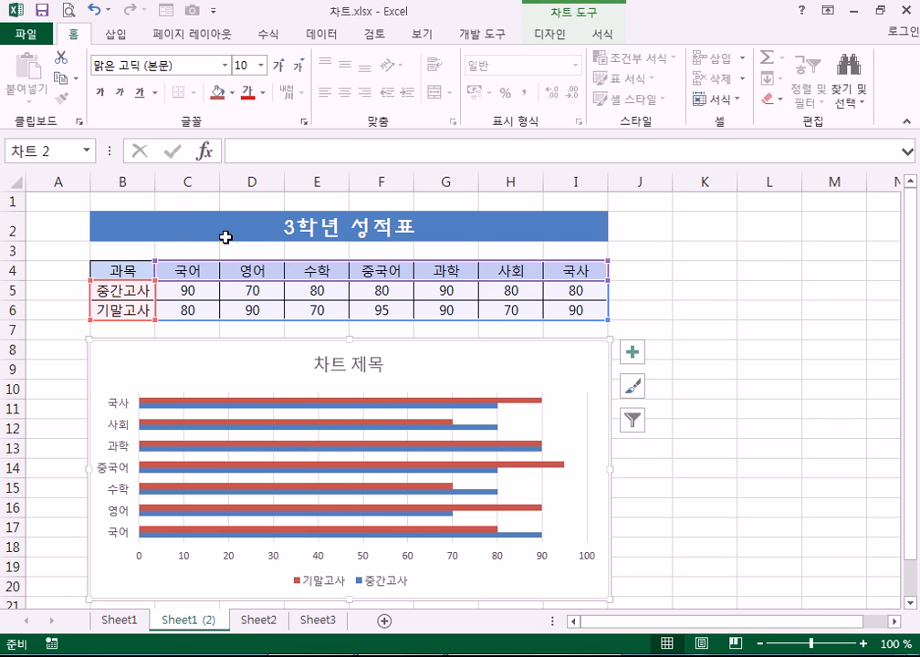
Compare the grade table range B4:I6 with the bar chart, examining the series and value of individual bars
drag(123, 267, 581, 312)
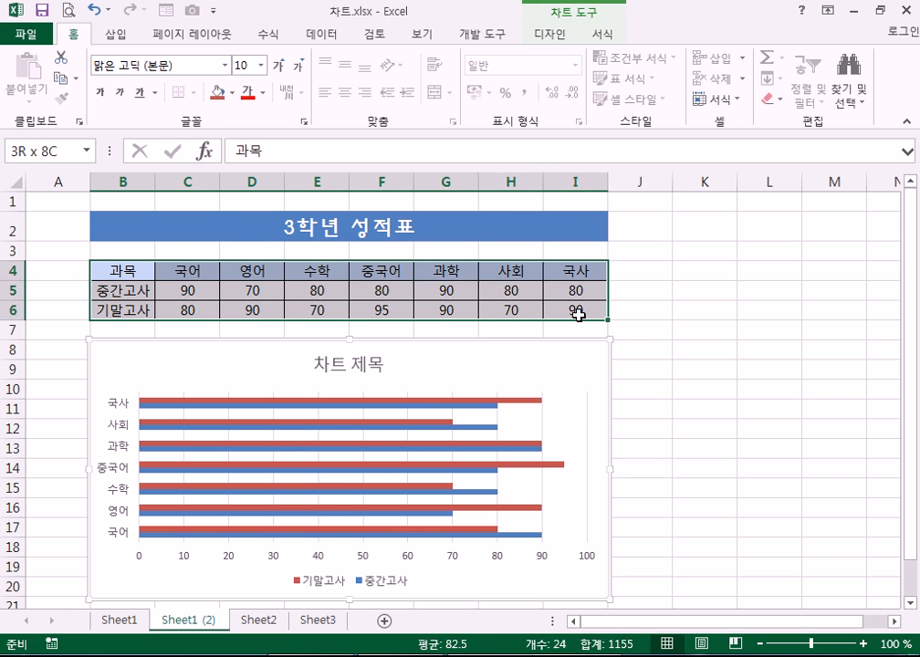
click(563, 372)
scroll(701, 361, down, 2)
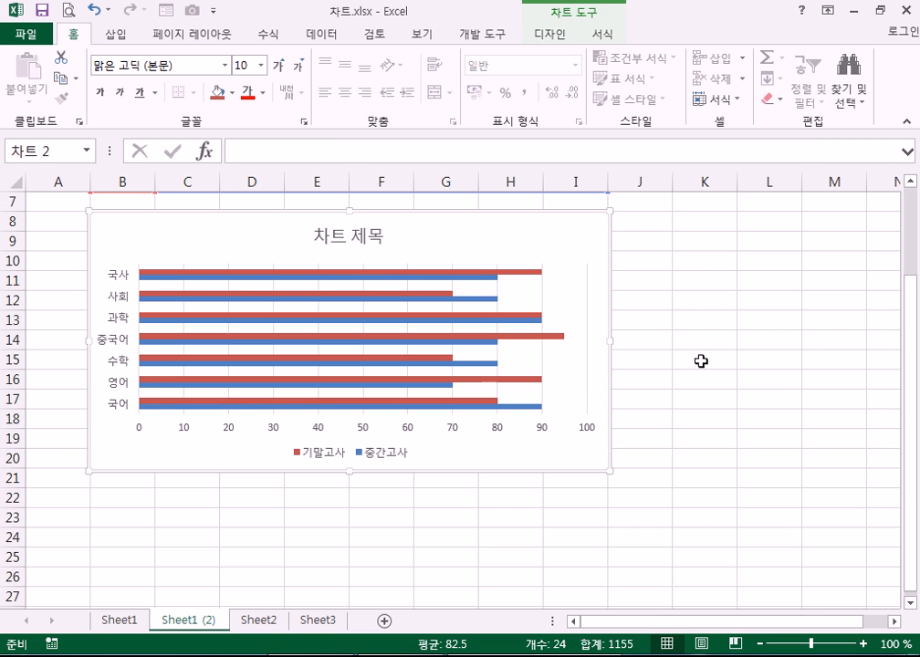
scroll(701, 358, up, 1)
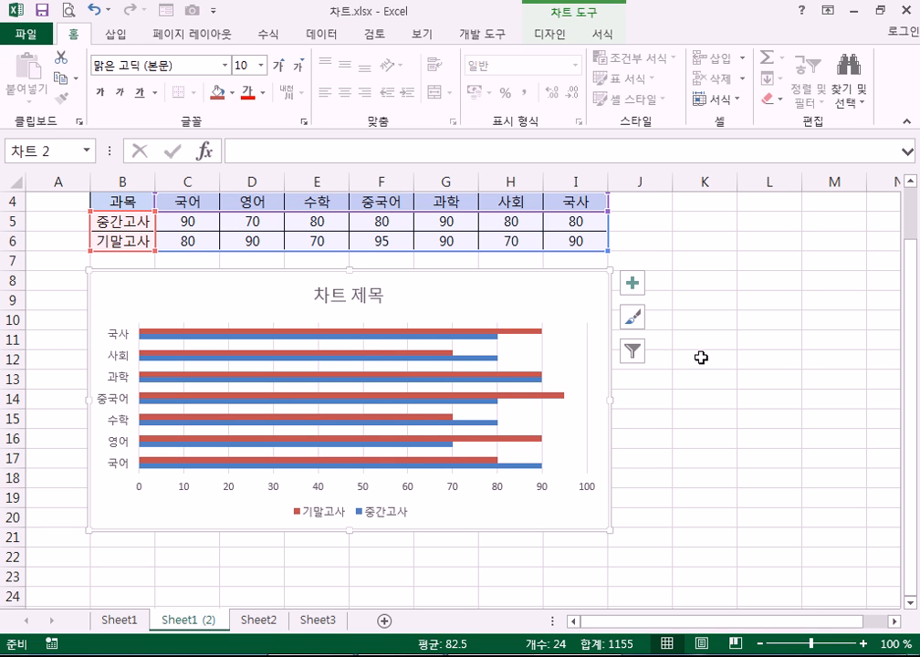
mouse_move(487, 387)
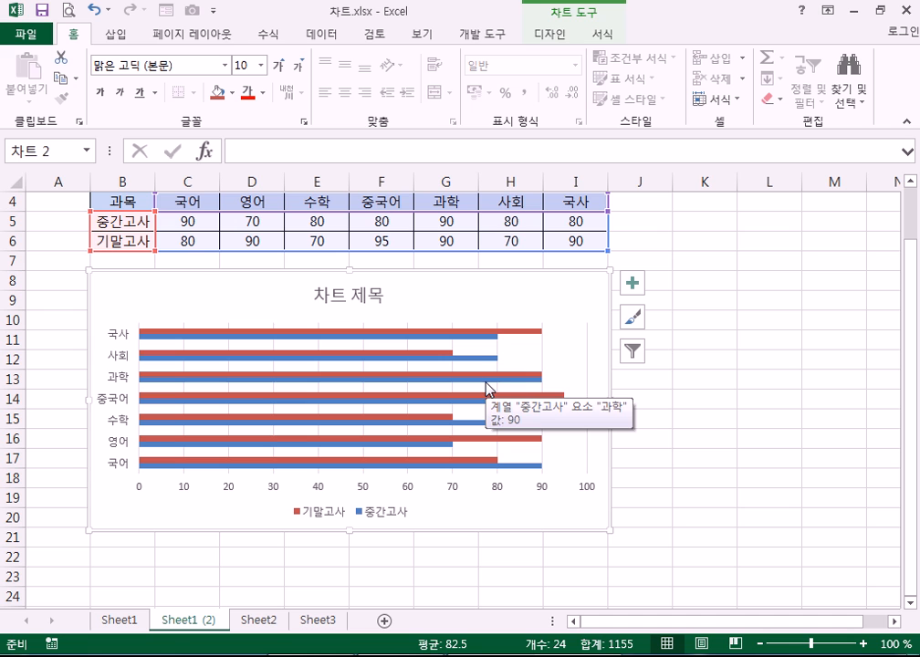
mouse_move(480, 363)
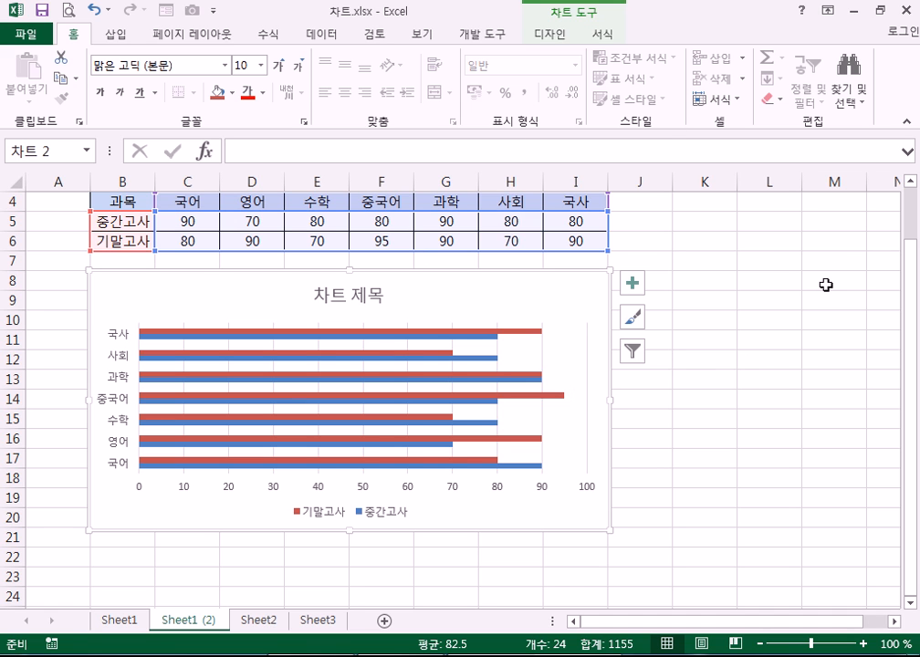
Deselect and reselect the bar chart, examining which design and format tools are offered only while it is selected
click(784, 318)
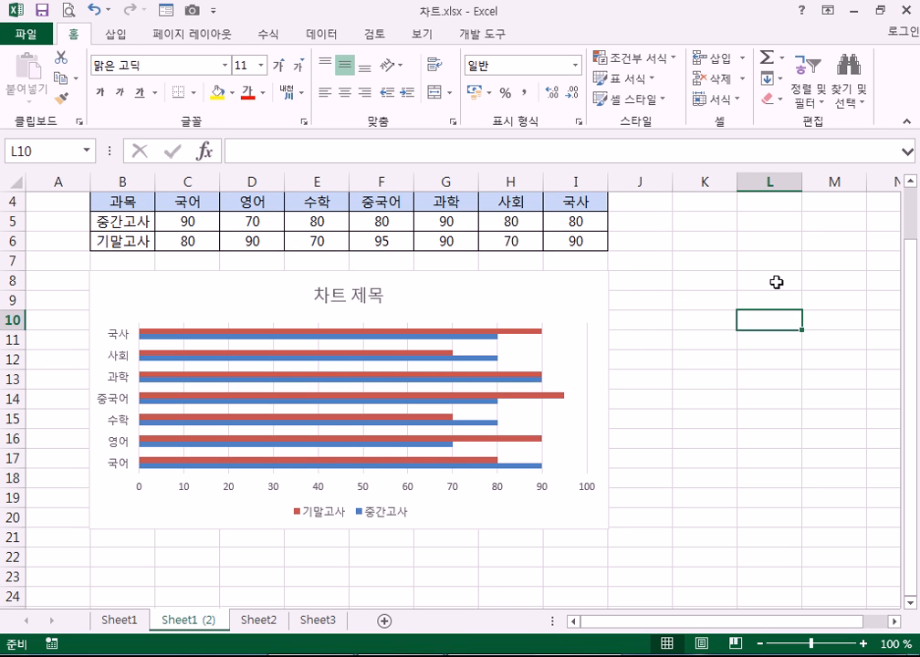
click(747, 299)
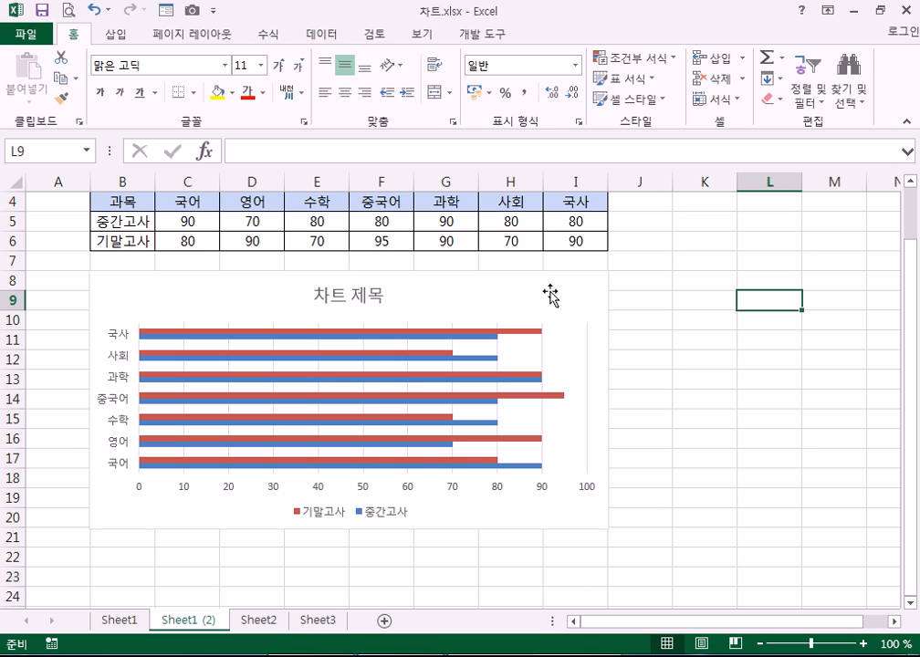
click(581, 295)
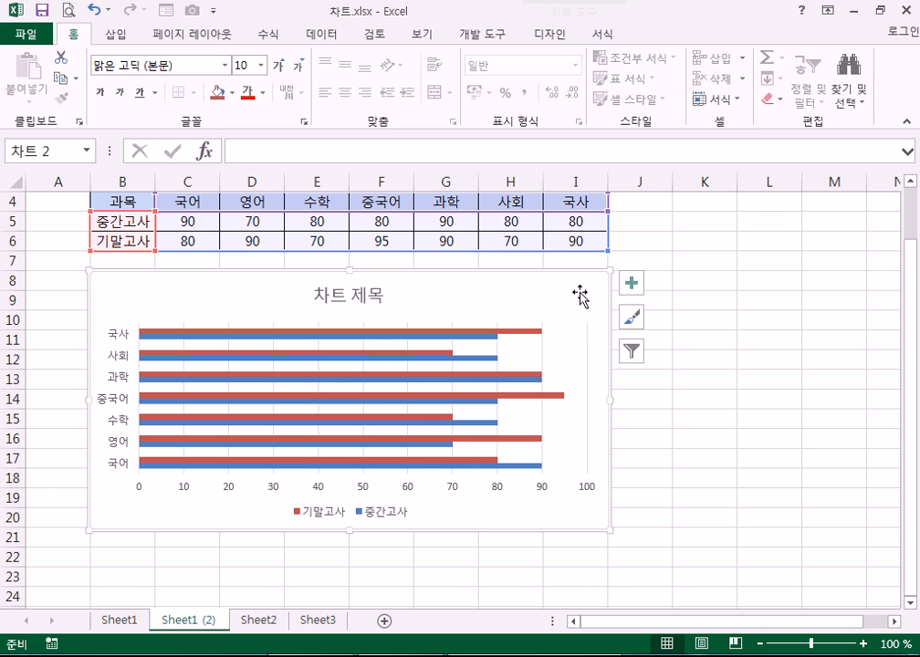
click(545, 36)
click(601, 37)
click(554, 37)
click(604, 37)
scroll(607, 41, up, 1)
click(604, 36)
scroll(619, 44, up, 1)
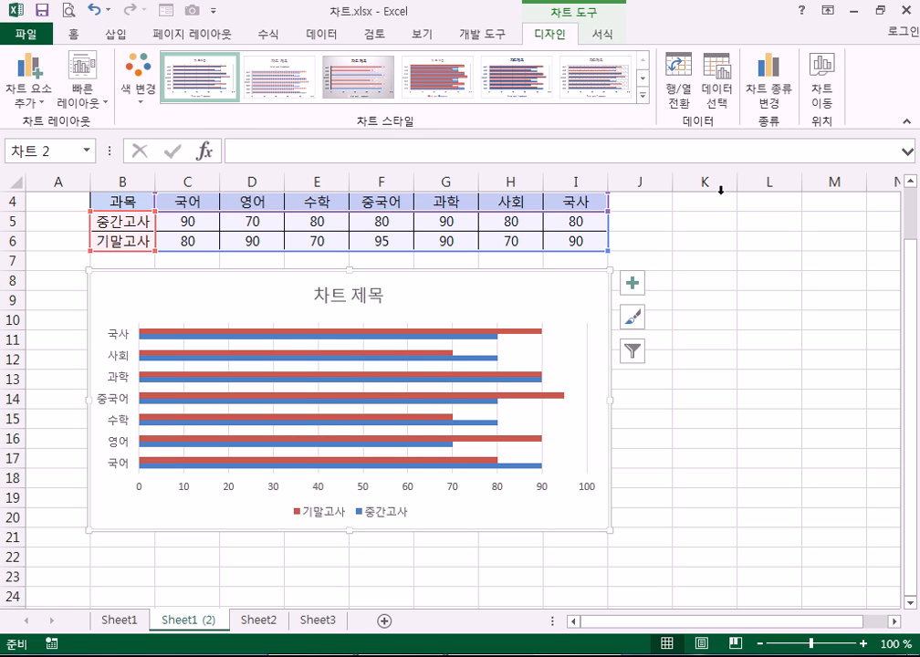
click(752, 313)
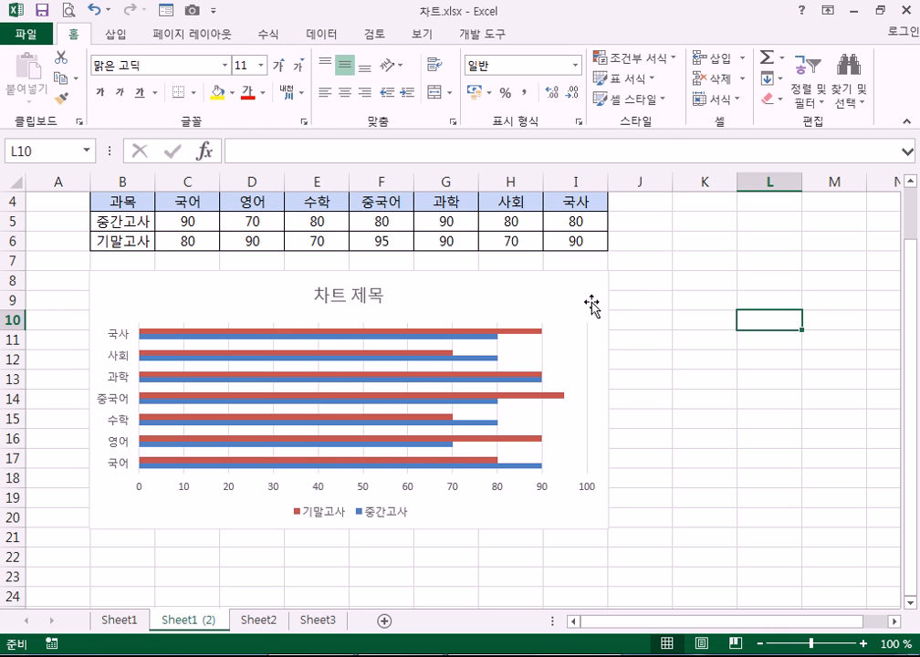
click(591, 304)
click(544, 35)
click(591, 37)
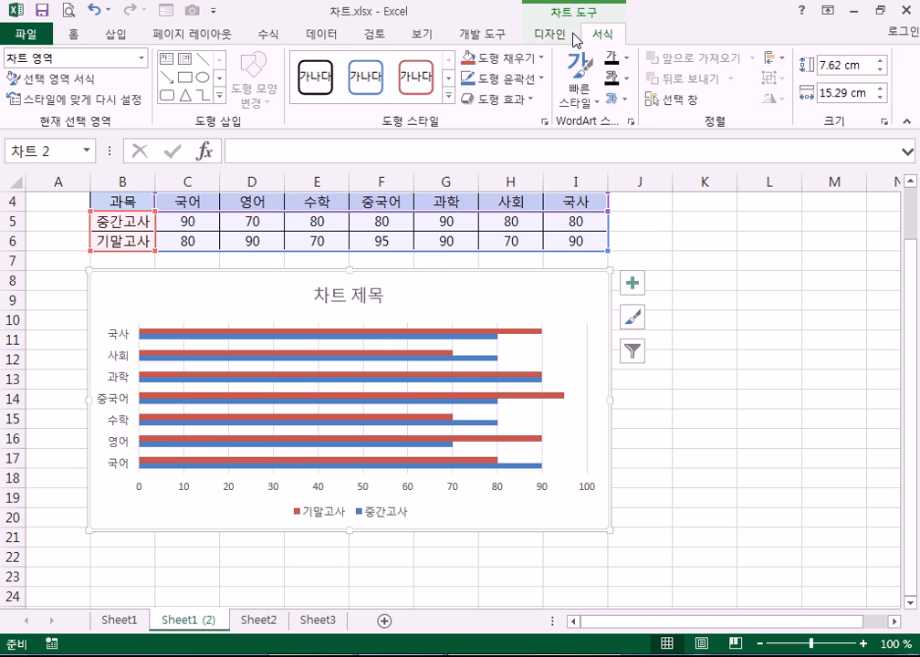
click(561, 37)
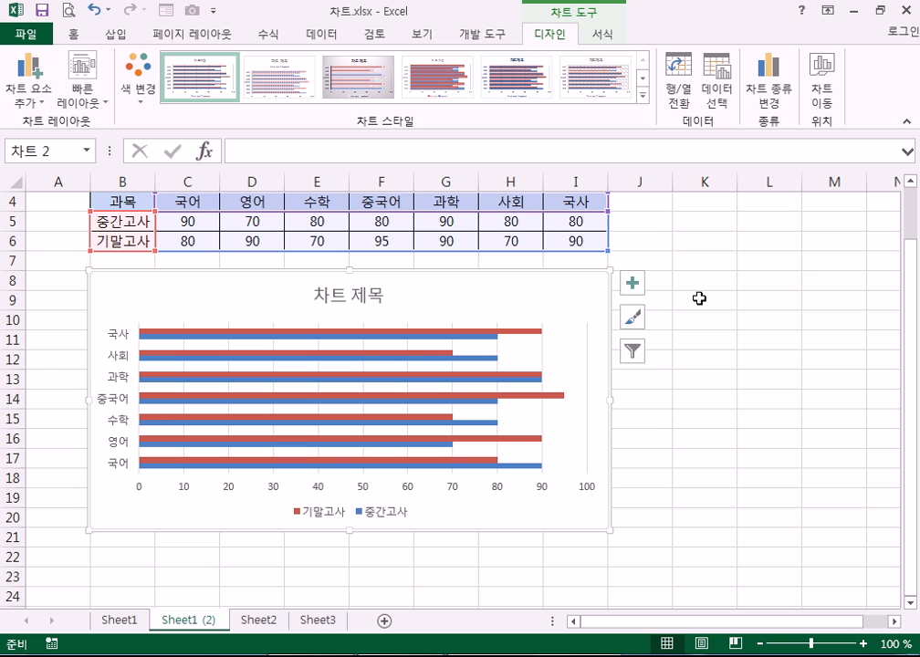
click(601, 36)
click(550, 34)
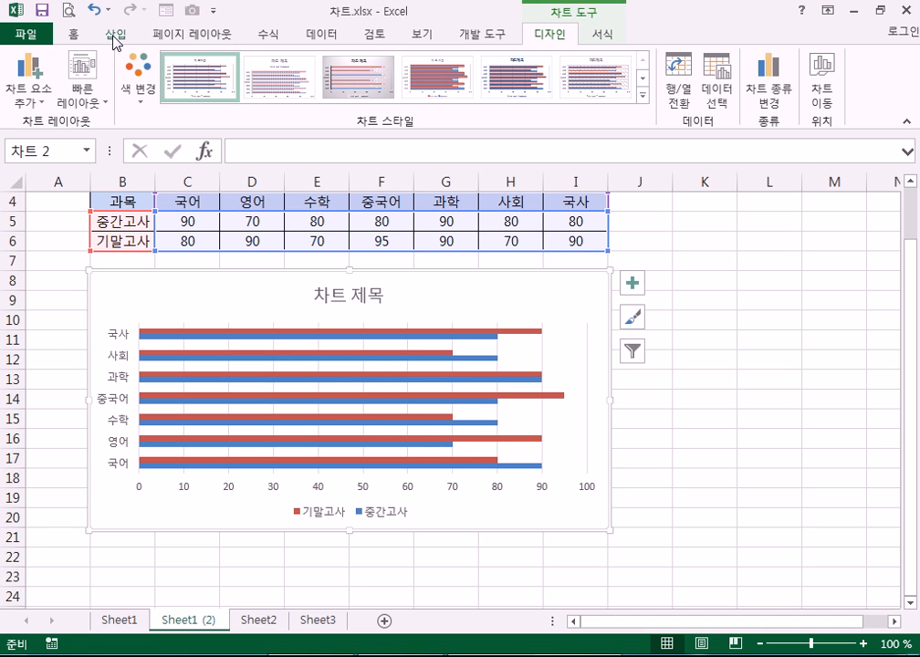
Select the grade table range B4:I6, review the horizontal bar chart insertion option, and deselect the range
drag(145, 201, 549, 240)
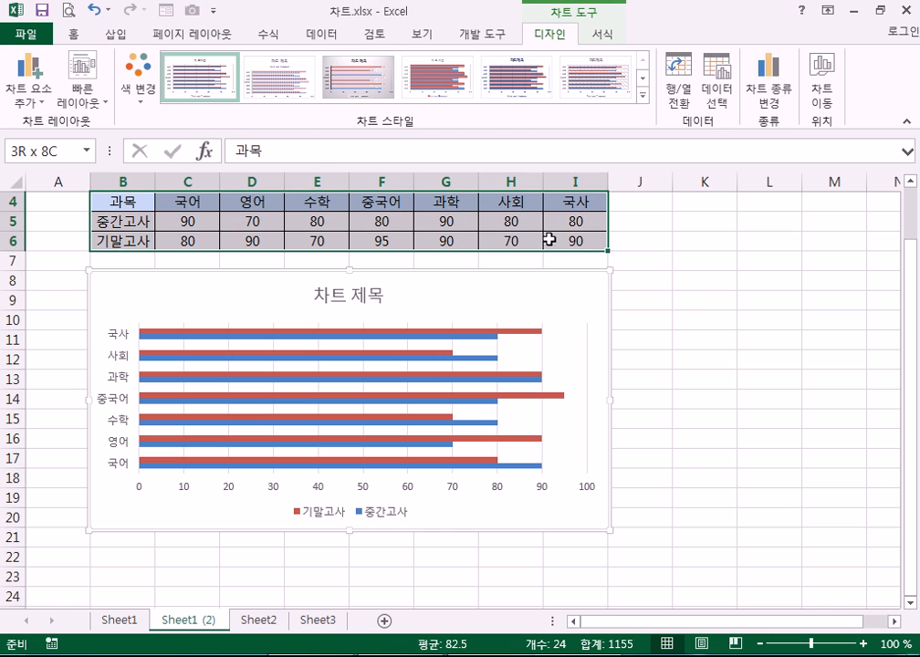
click(117, 36)
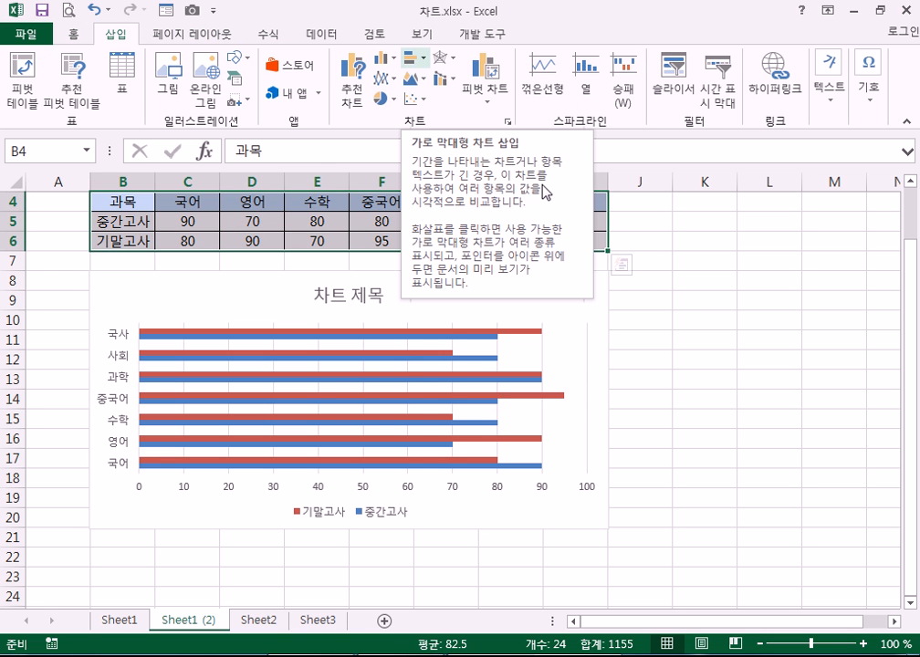
click(734, 394)
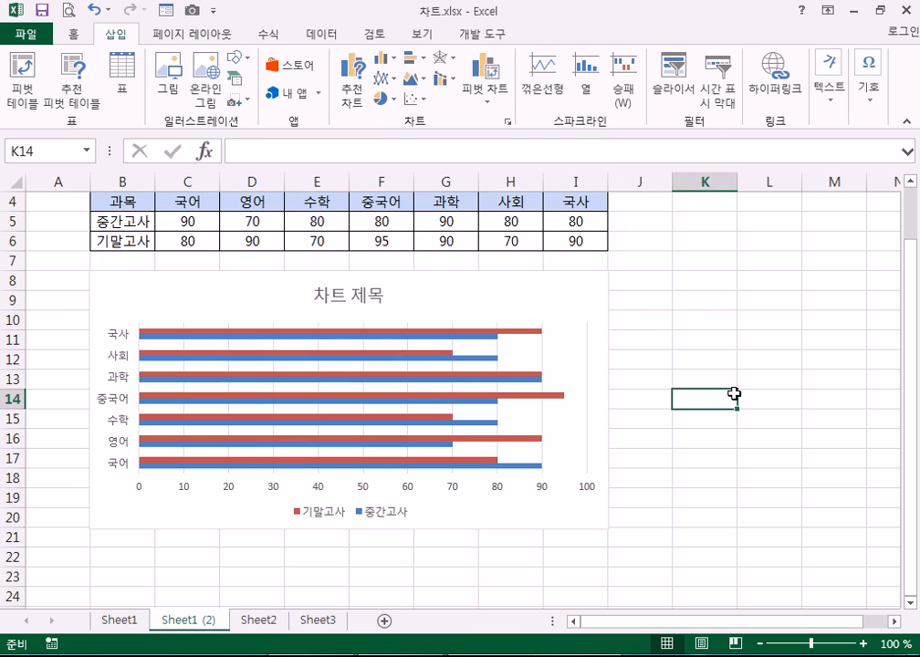
Select the bar chart and undo its slight accidental shift
click(600, 312)
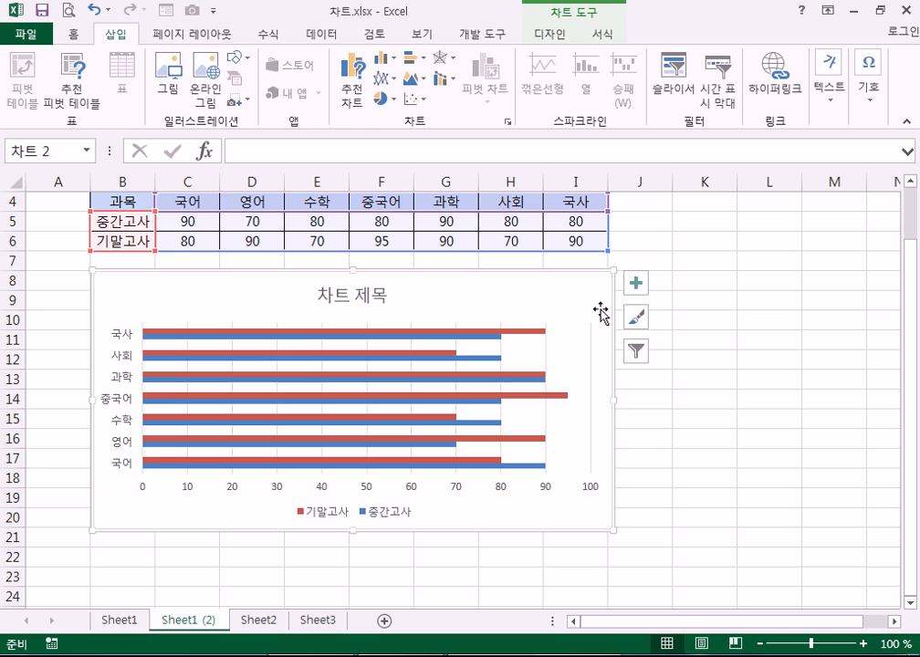
key(Left)
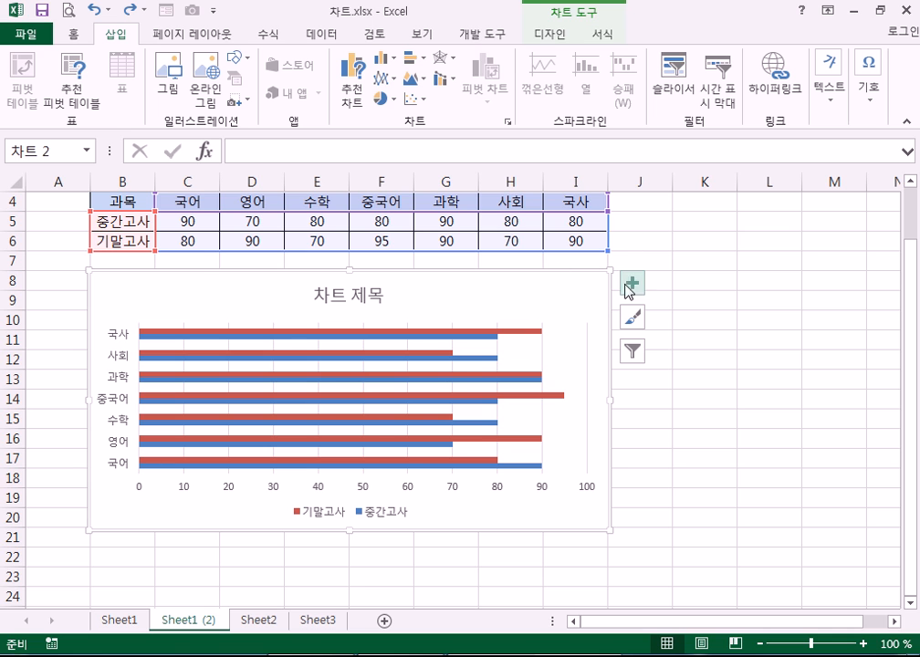
Examine the selected chart's design and format tools and its chart area fill and border settings
click(547, 36)
click(607, 38)
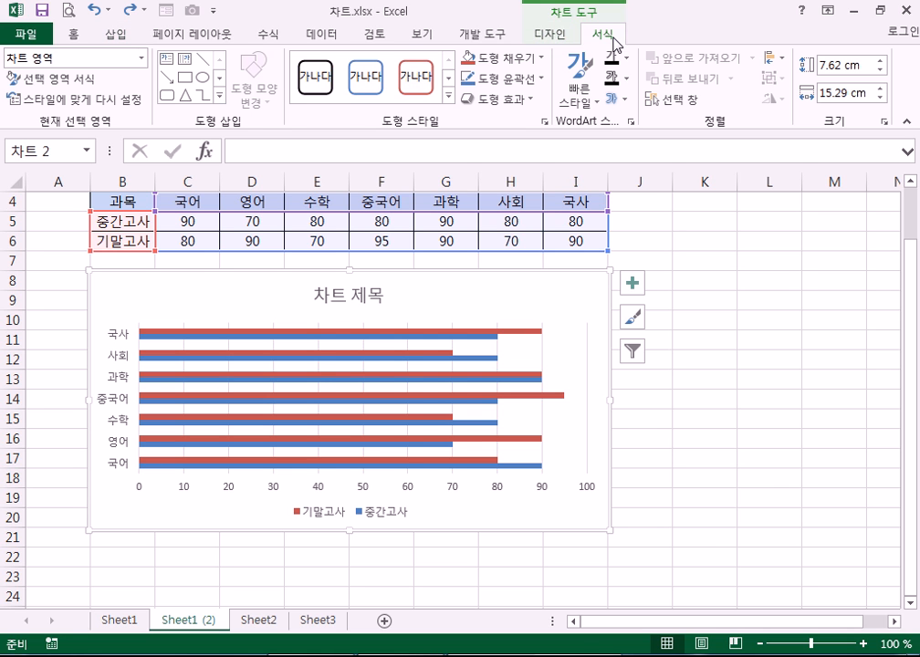
double_click(586, 309)
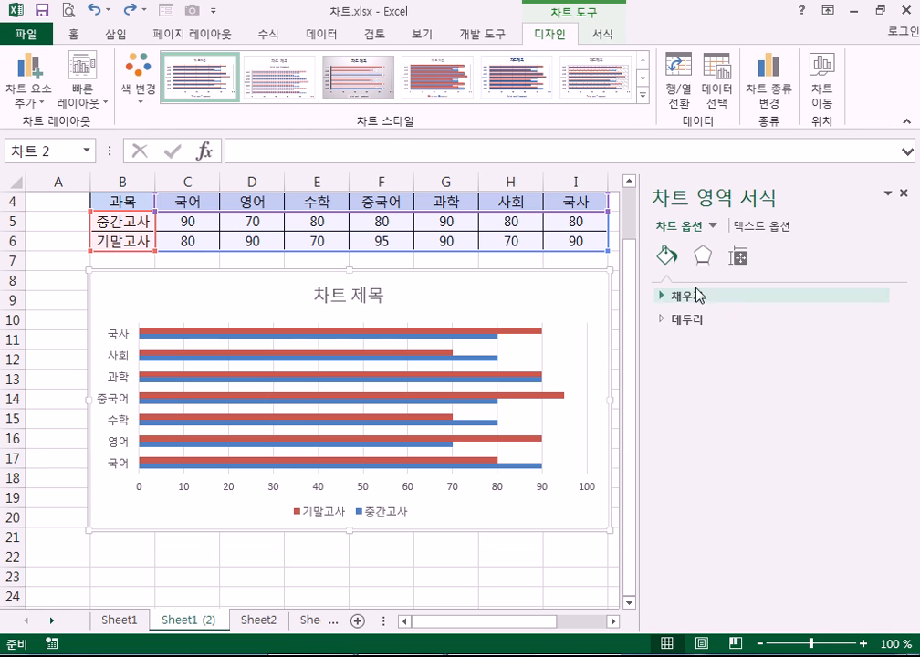
click(903, 194)
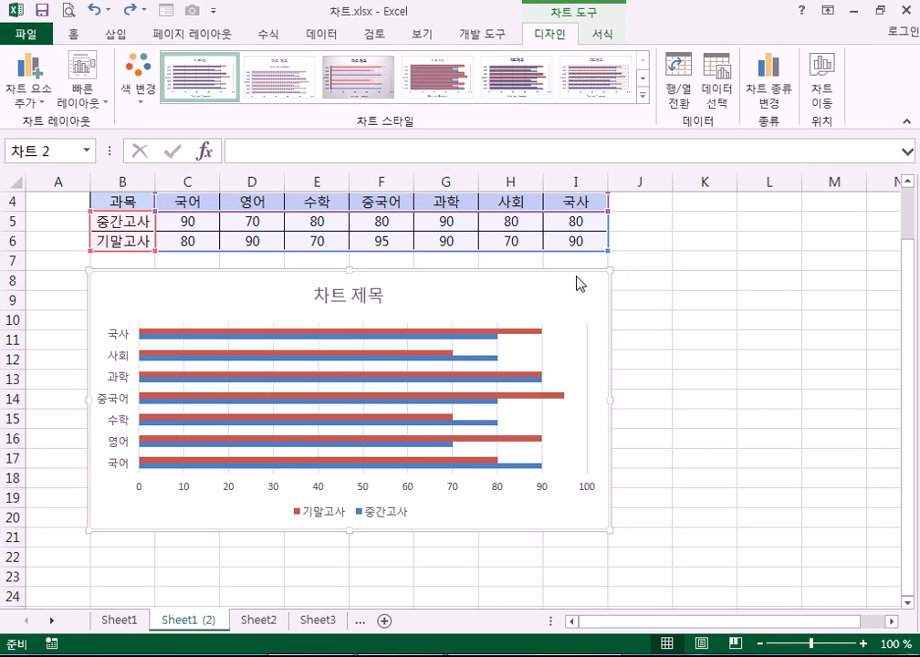
click(606, 33)
click(566, 37)
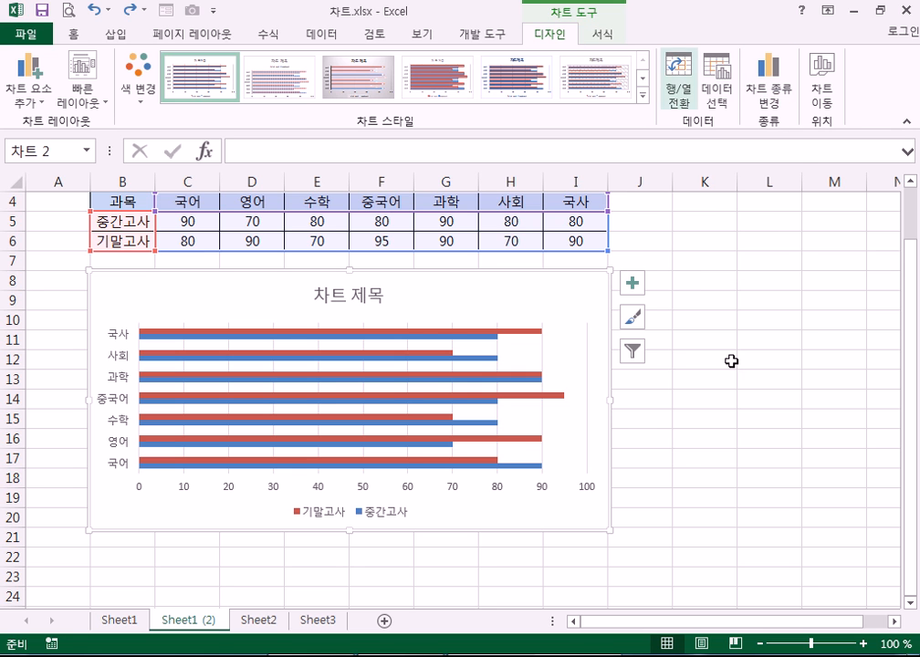
click(792, 277)
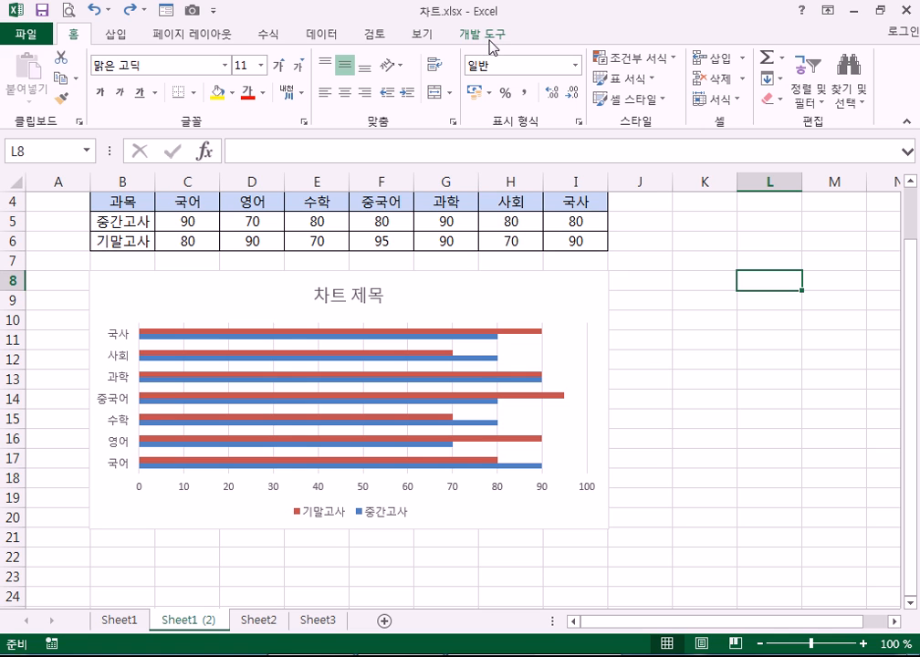
click(586, 297)
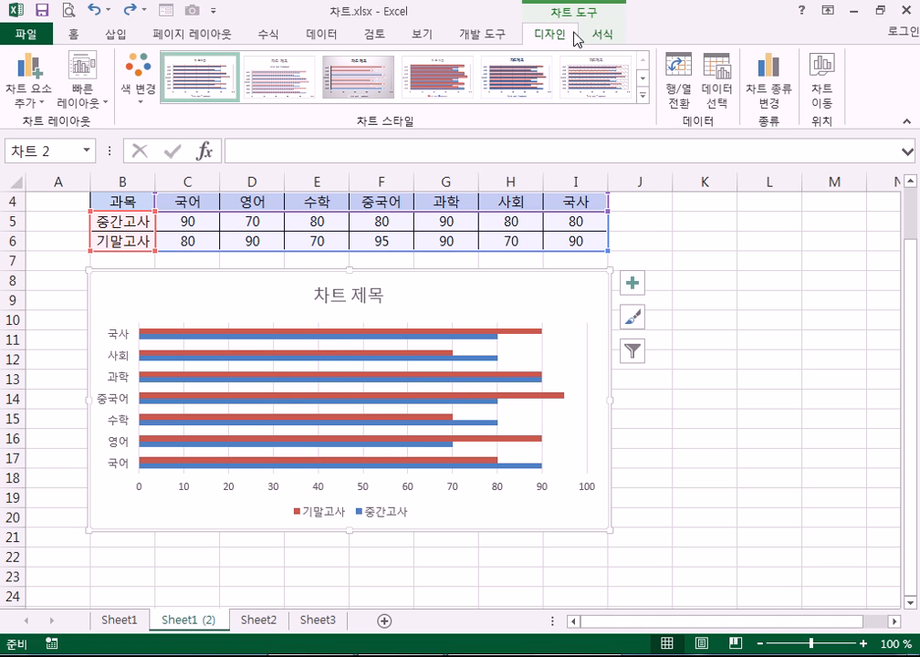
click(594, 36)
click(548, 36)
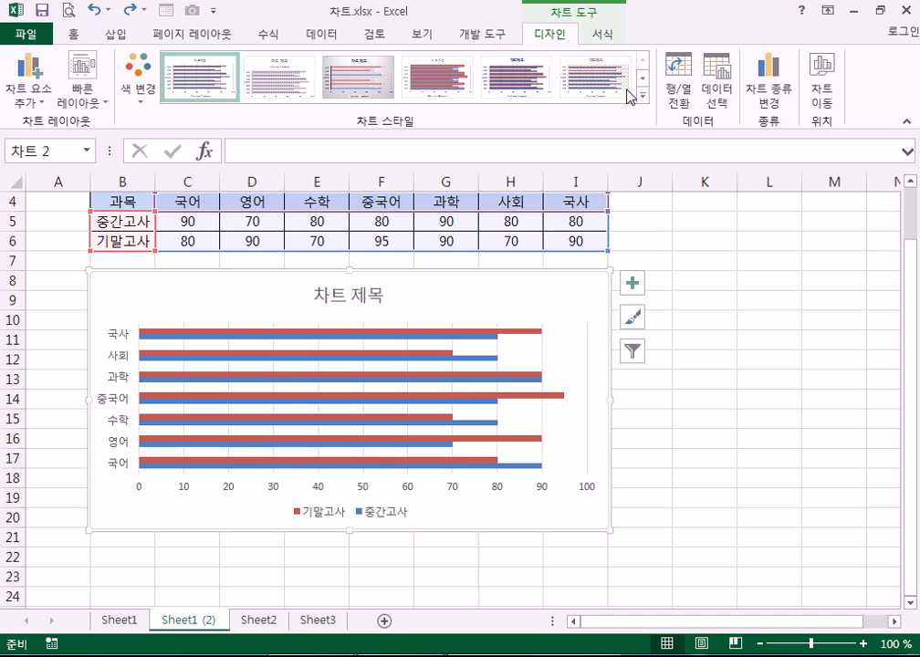
Change the bar chart to a clustered column chart (묶은 세로 막대형) with 중간고사 and 기말고사 as series
click(772, 95)
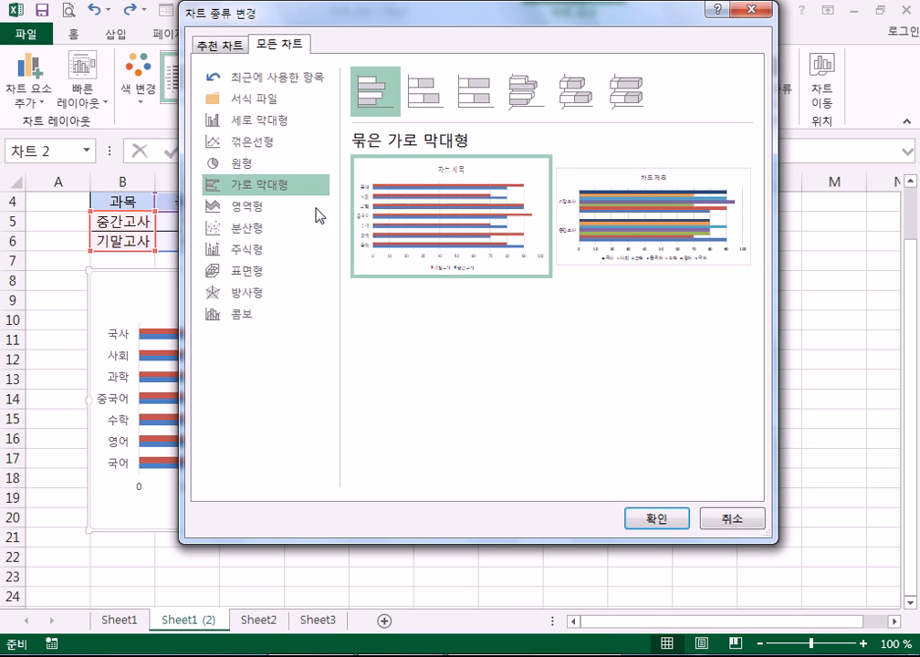
click(258, 122)
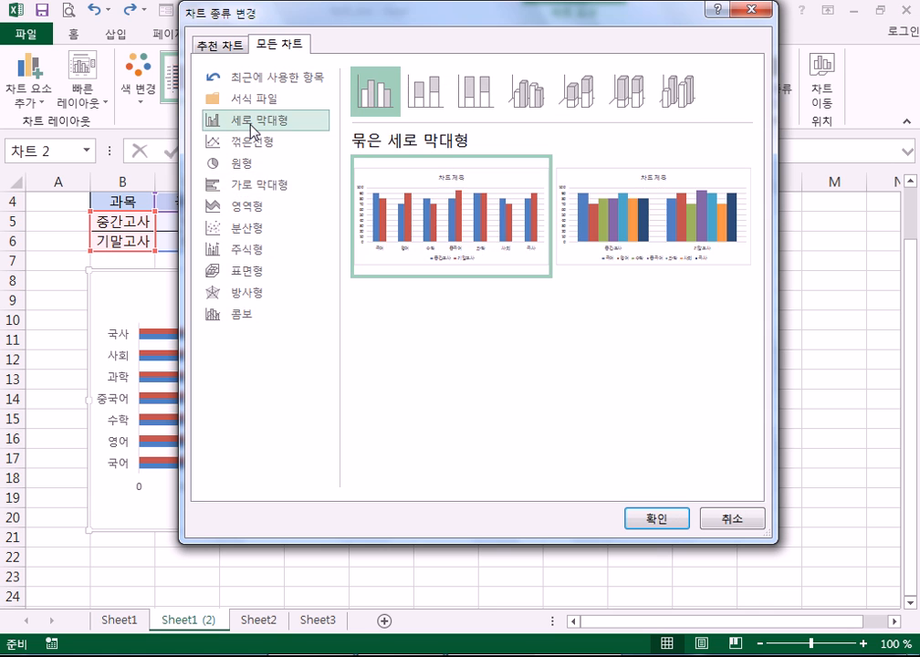
mouse_move(467, 226)
mouse_move(690, 243)
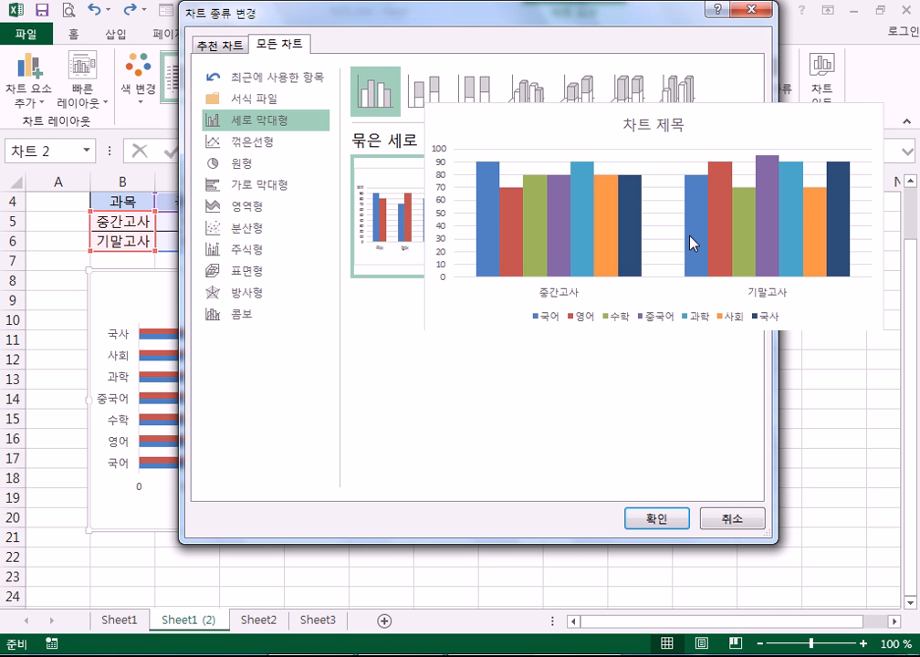
mouse_move(417, 239)
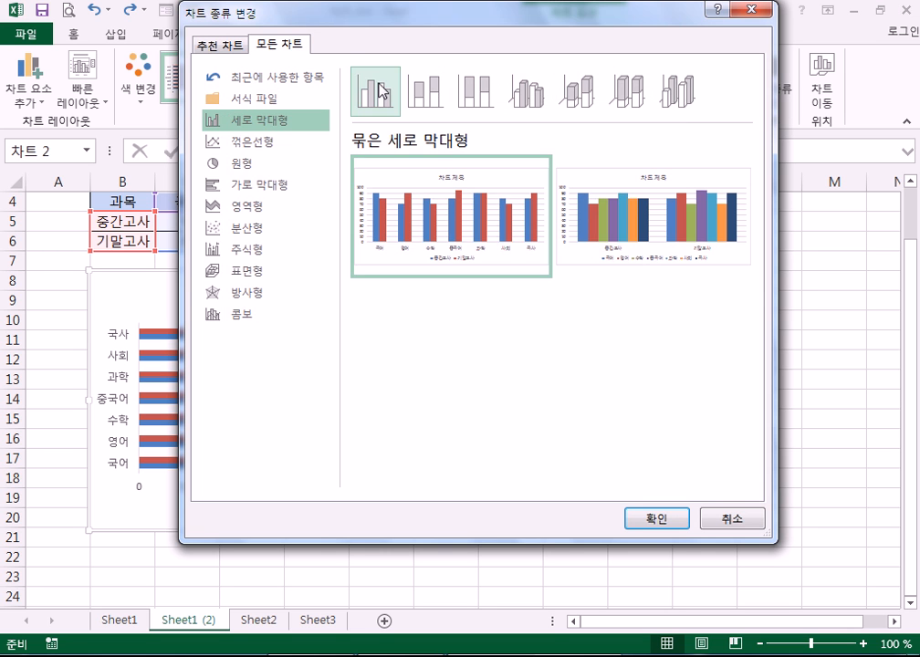
click(423, 91)
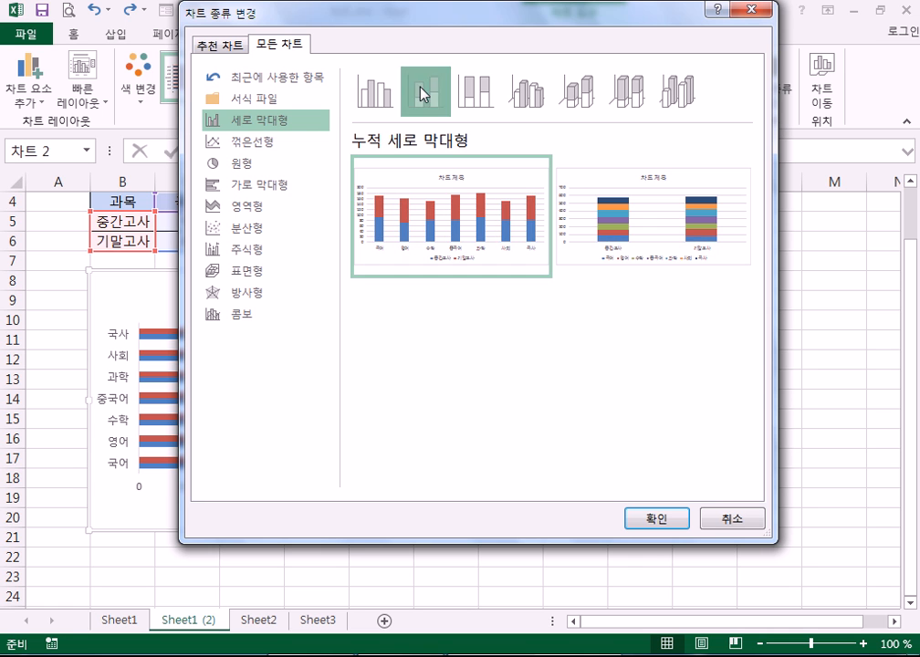
click(378, 90)
mouse_move(447, 263)
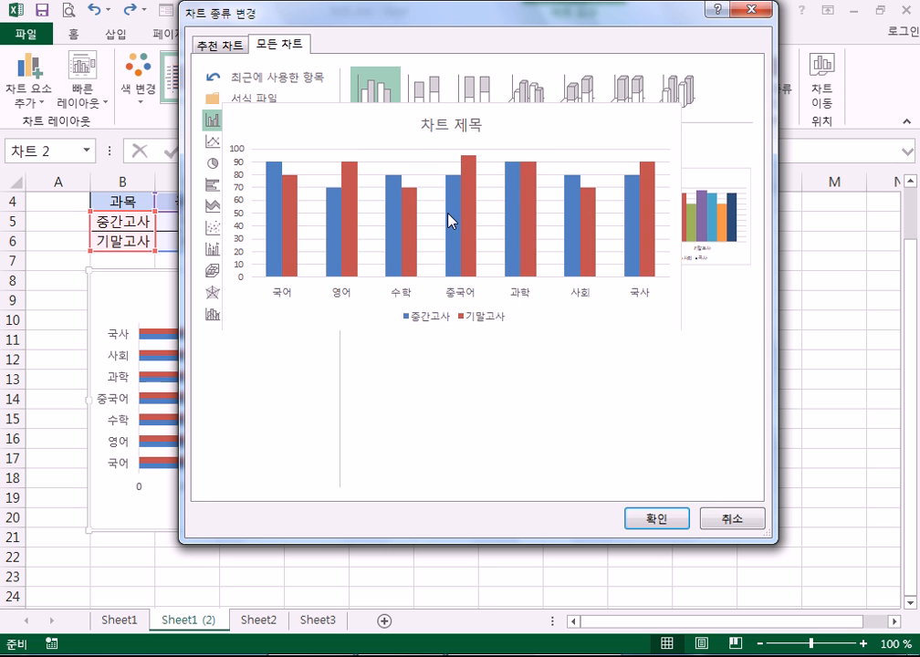
click(653, 522)
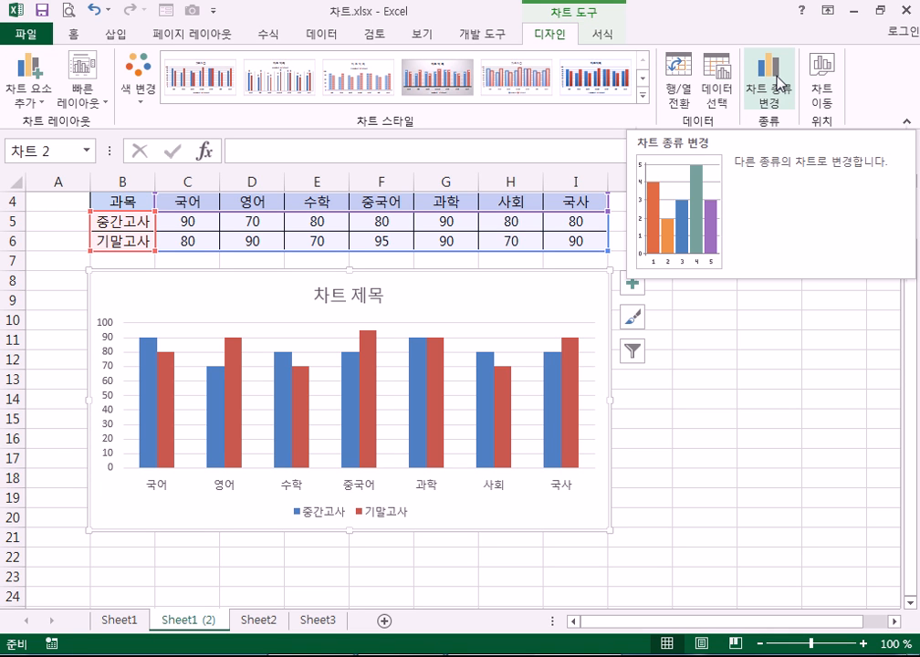
Review the format and design tools available for the column chart
click(600, 37)
click(556, 34)
click(610, 38)
click(556, 36)
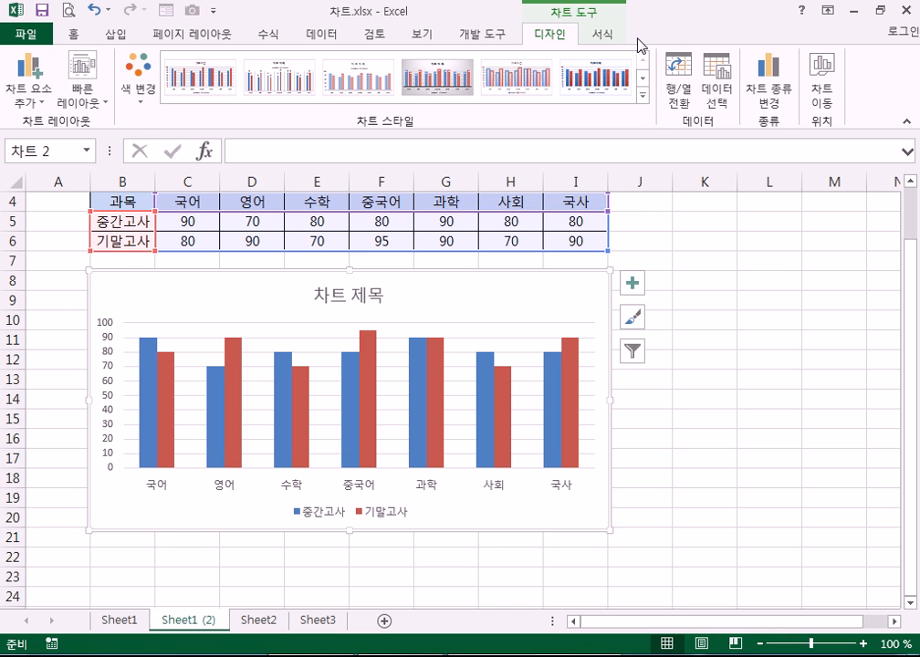
Examine the column chart's design and format tools, including the quick layout and chart style galleries
click(599, 36)
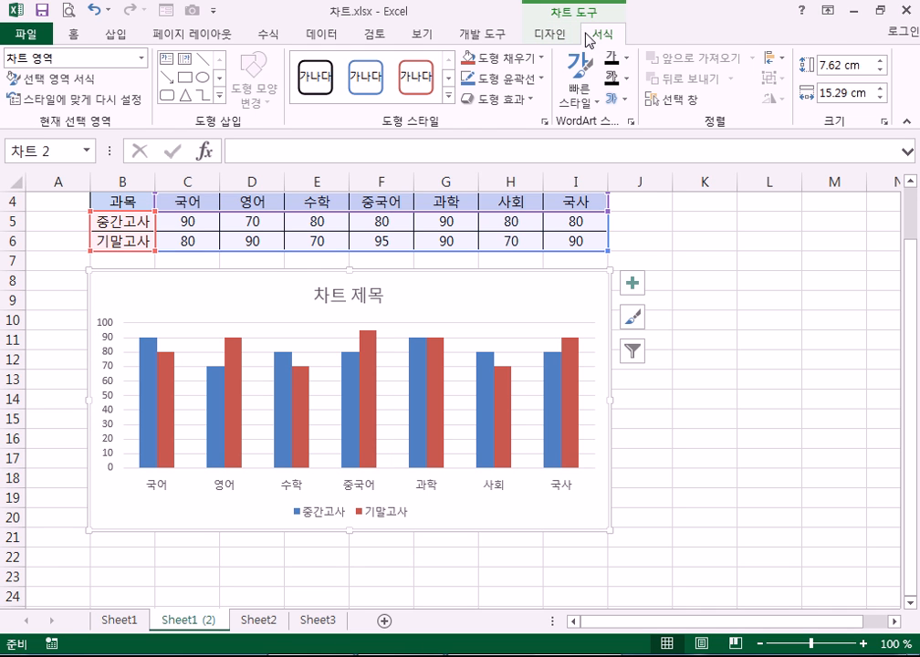
click(573, 38)
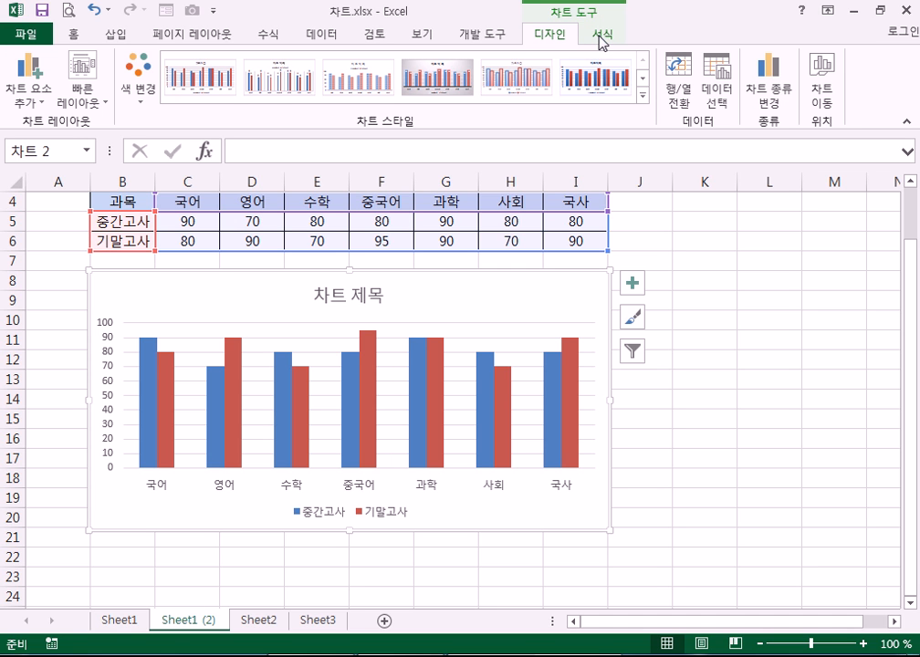
click(601, 35)
click(561, 38)
click(608, 36)
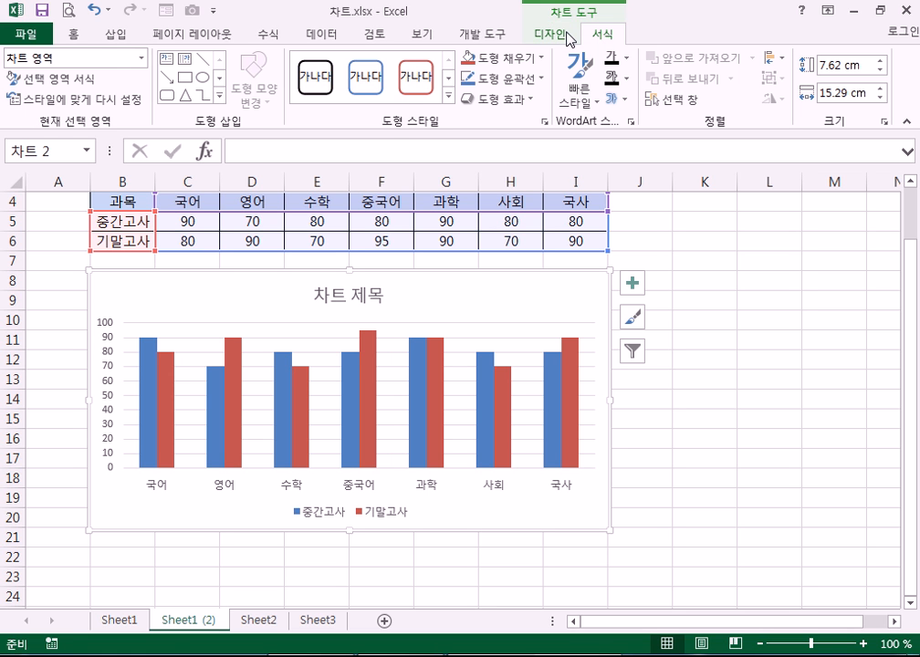
click(578, 37)
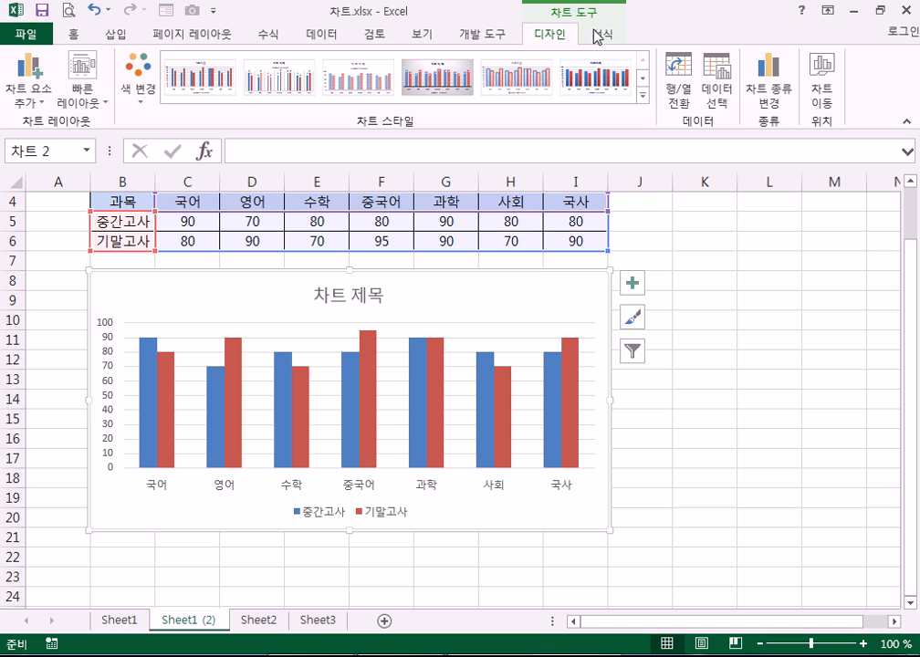
click(104, 110)
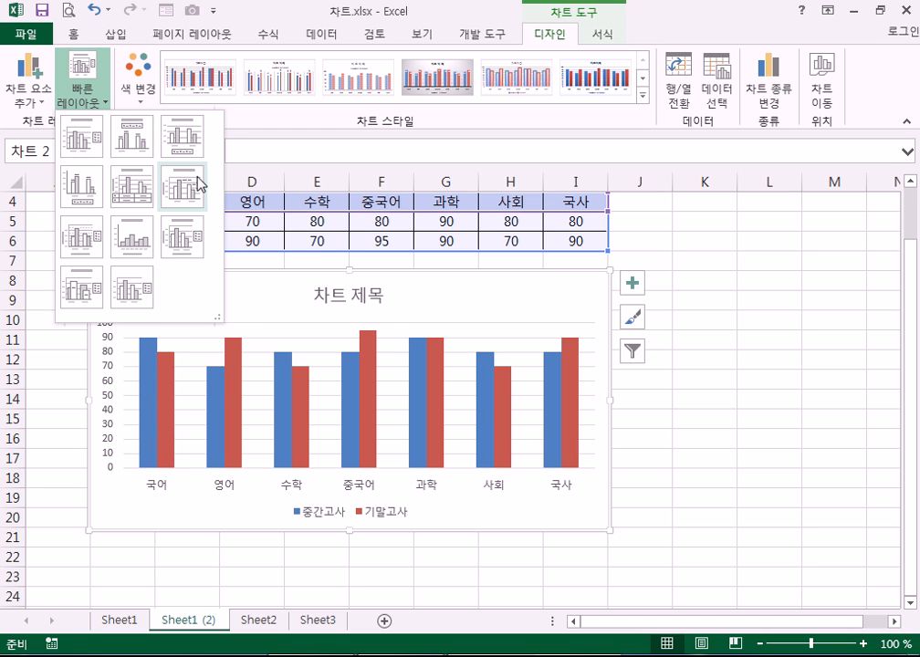
click(643, 96)
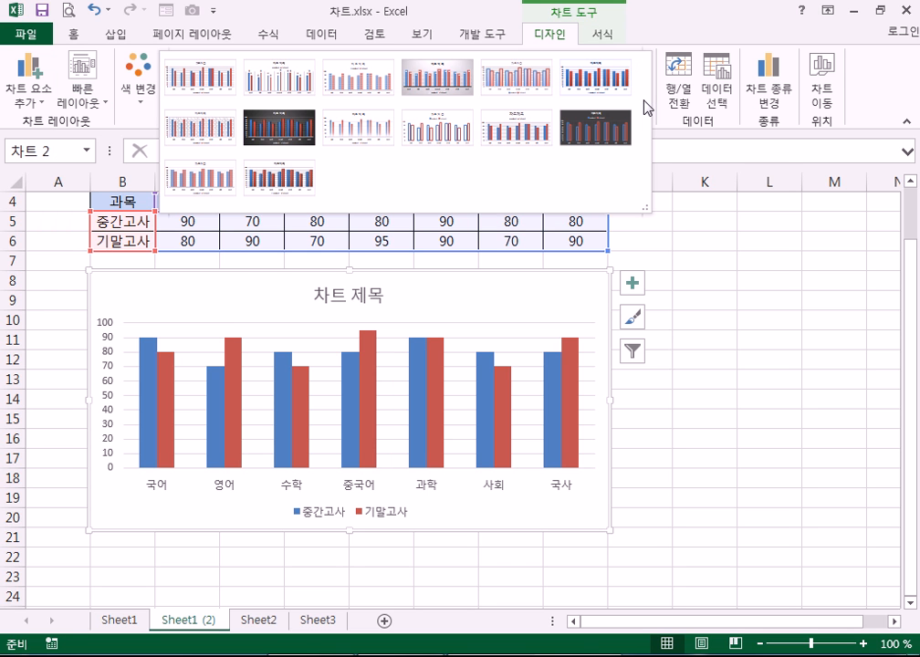
click(567, 18)
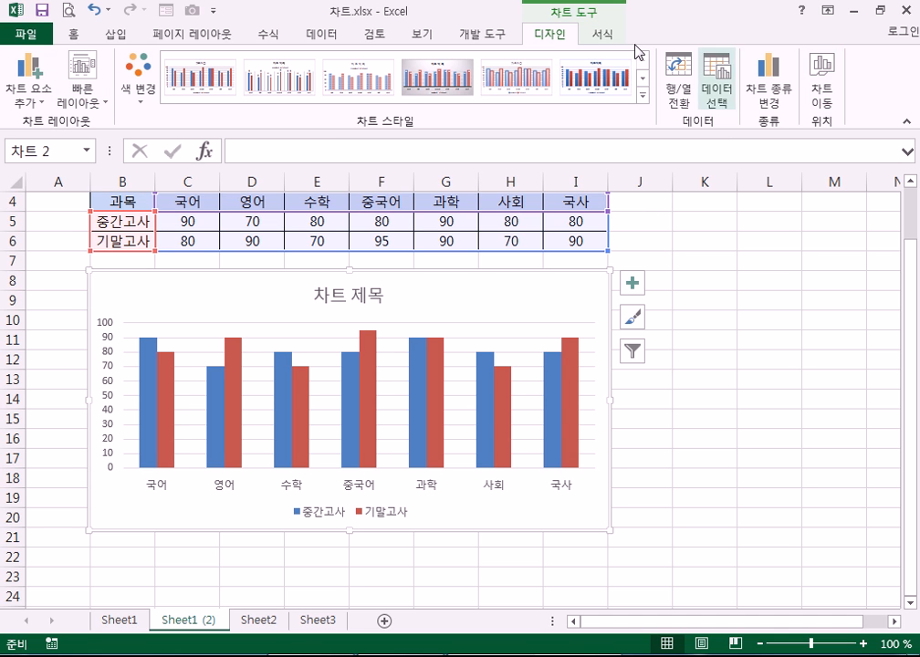
click(606, 35)
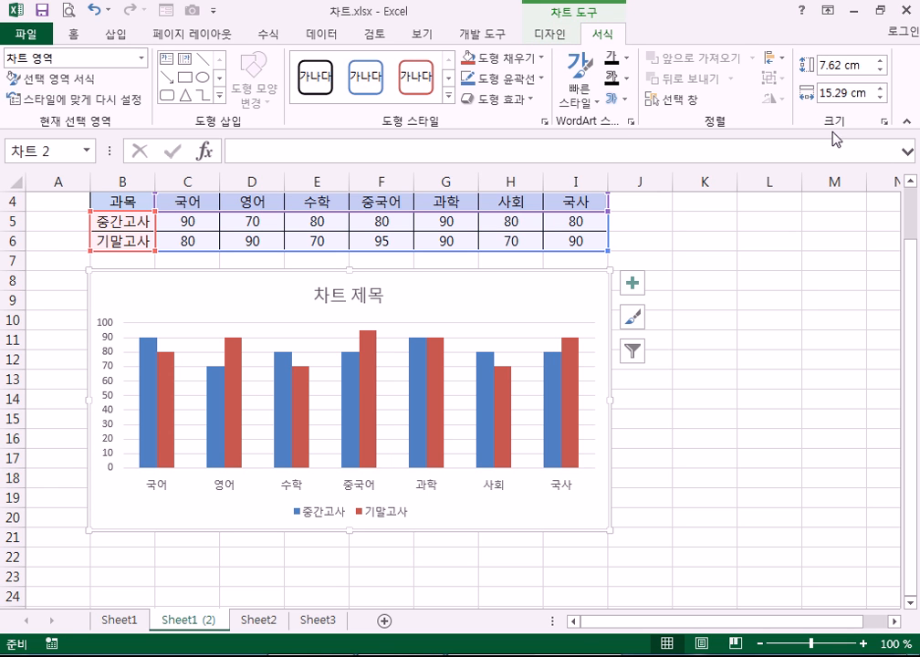
click(551, 35)
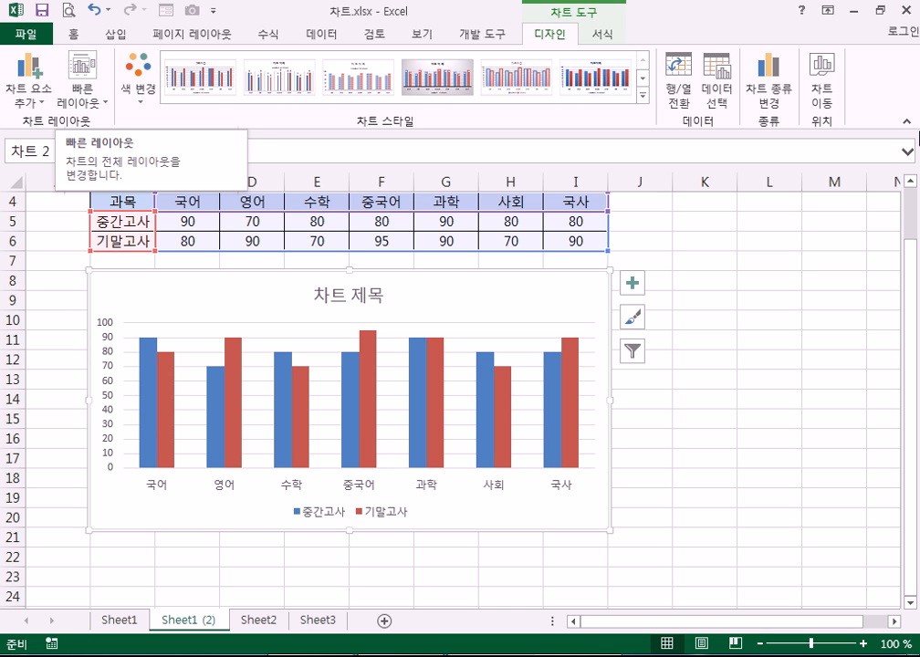
click(104, 109)
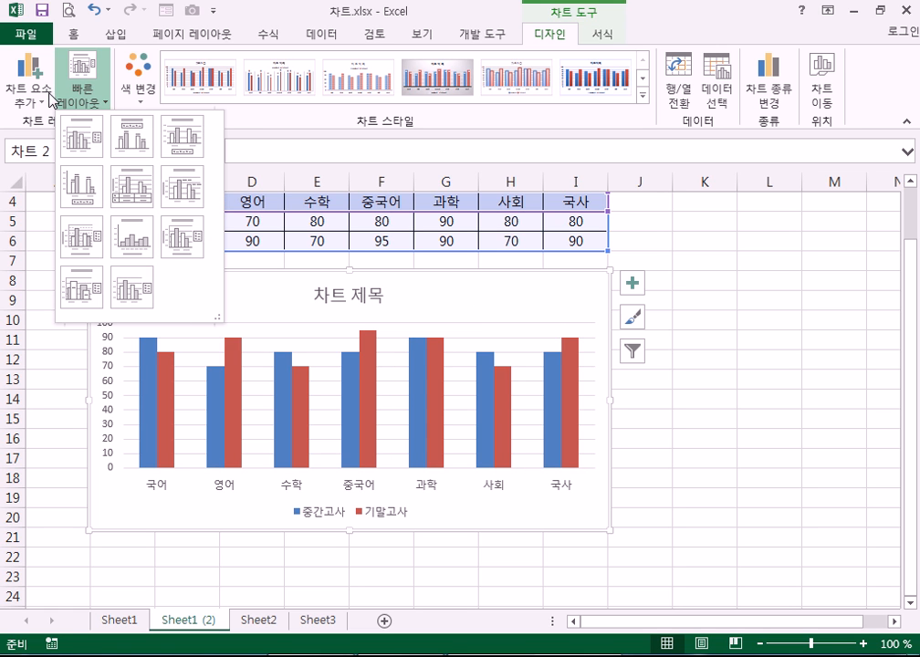
click(554, 37)
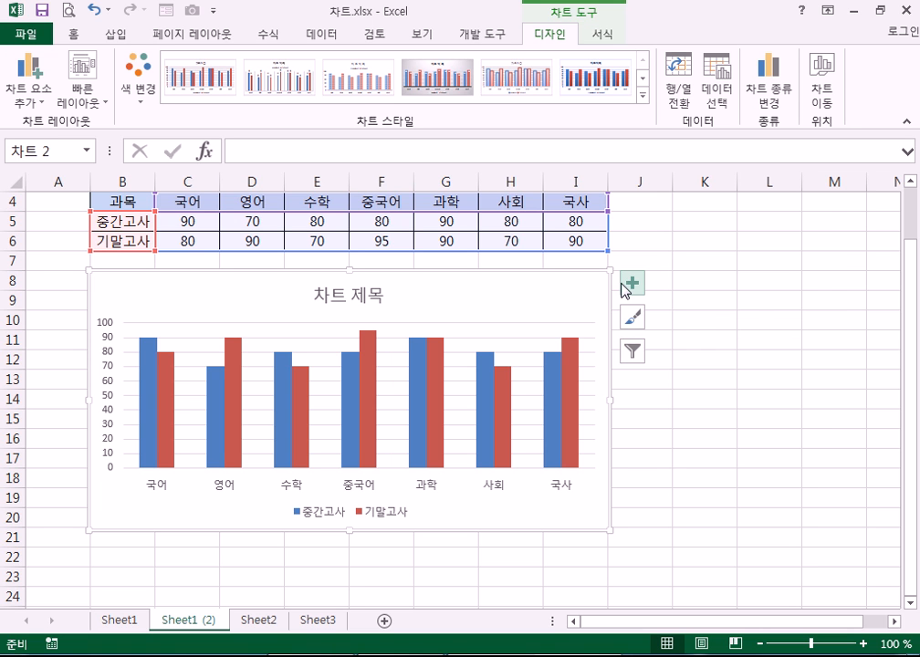
Examine the chart area's formatting options for effects, size, properties and text, and close the formatting settings
double_click(570, 287)
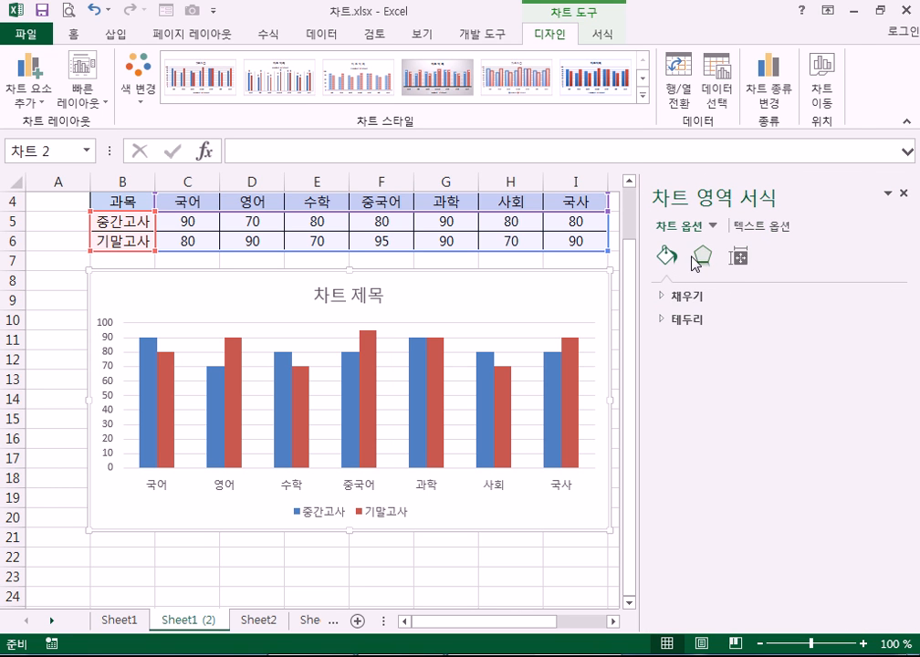
click(701, 256)
click(742, 262)
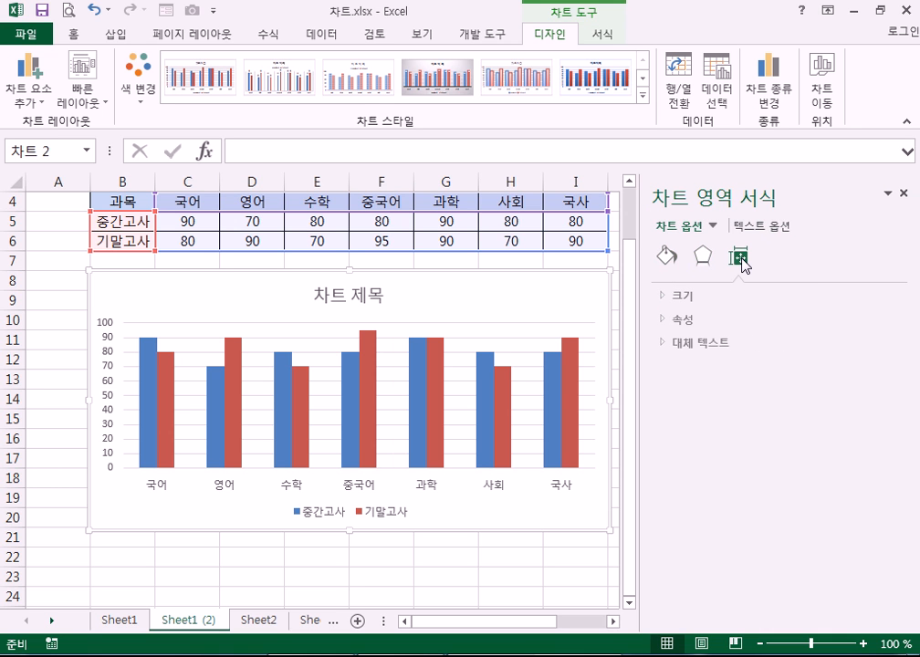
click(739, 227)
click(675, 227)
click(887, 193)
click(904, 195)
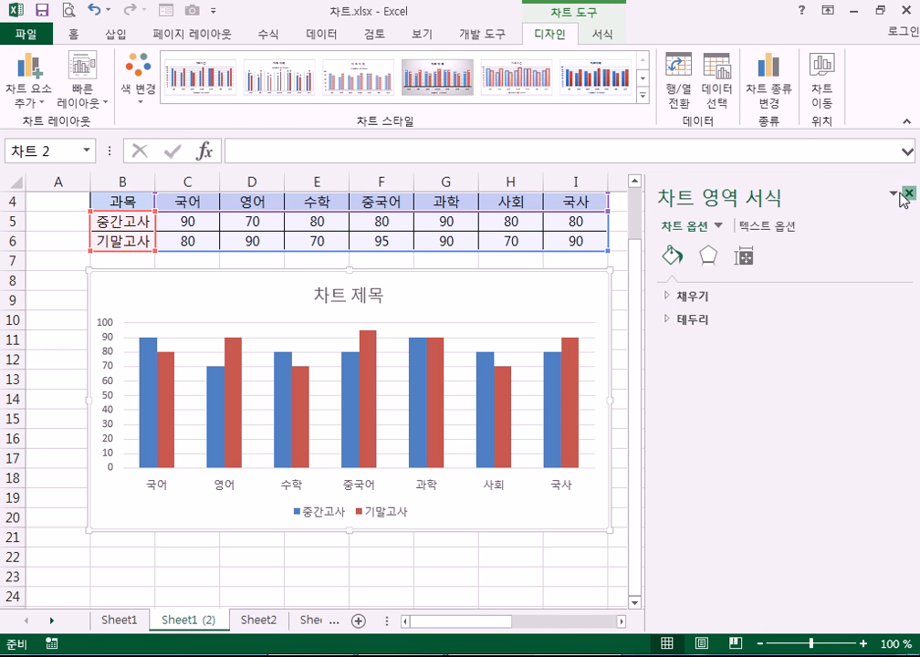
click(903, 194)
key(Escape)
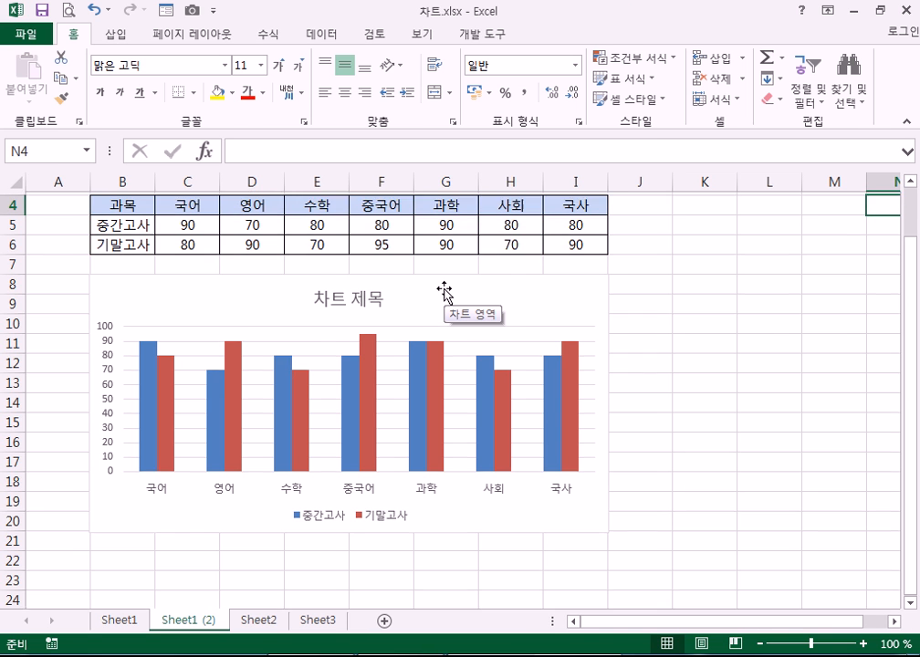
Select the 기말고사 series in the column chart and inspect its combo (콤보) chart type settings without changing them
scroll(444, 290, up, 1)
click(577, 362)
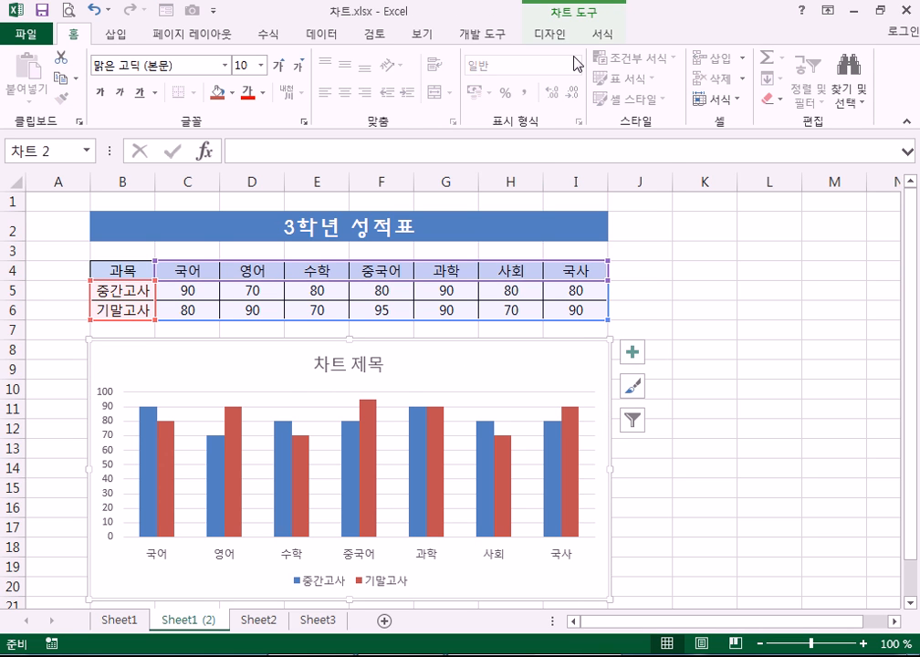
click(550, 35)
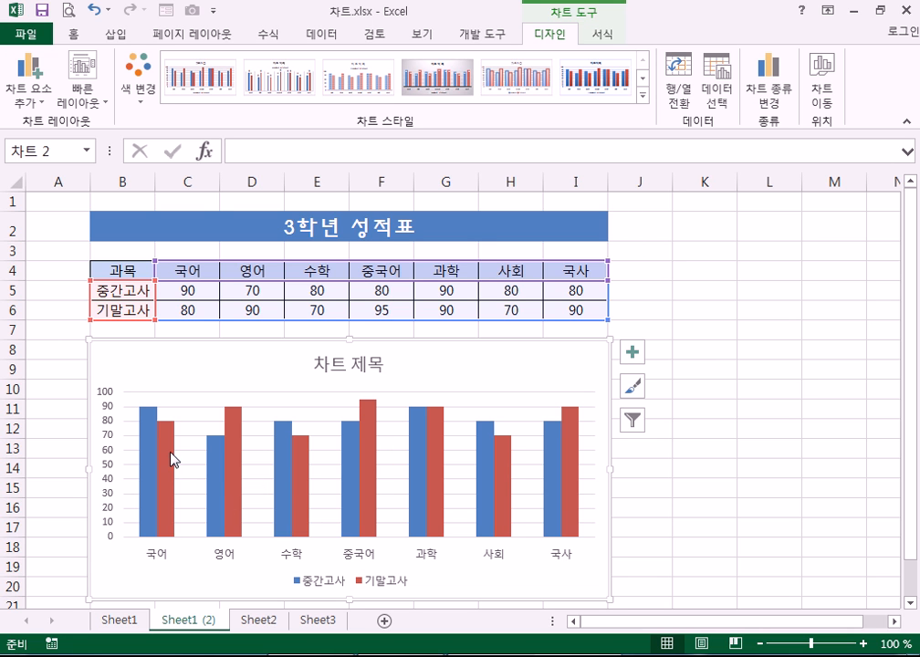
click(568, 436)
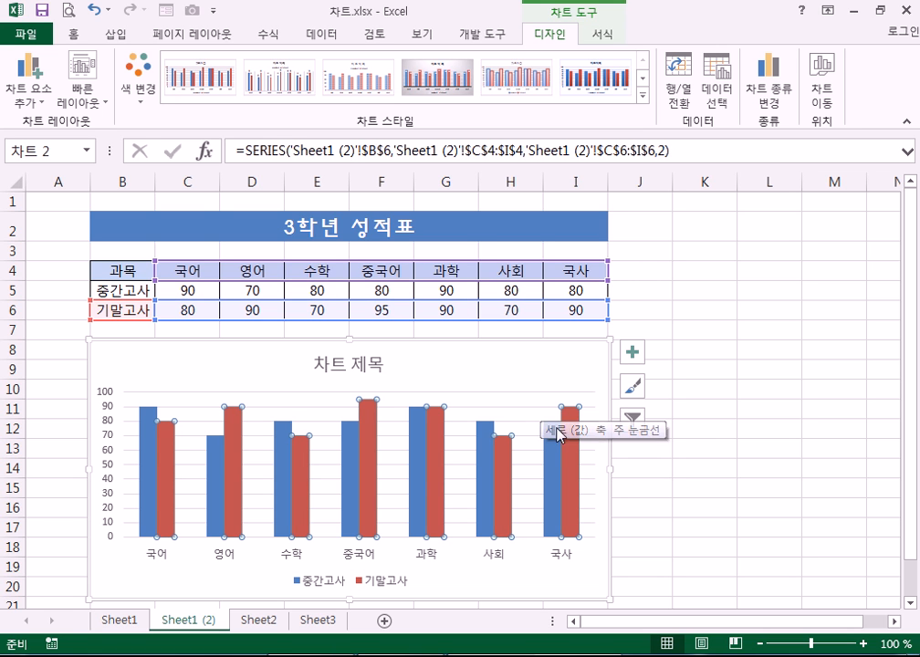
mouse_move(583, 426)
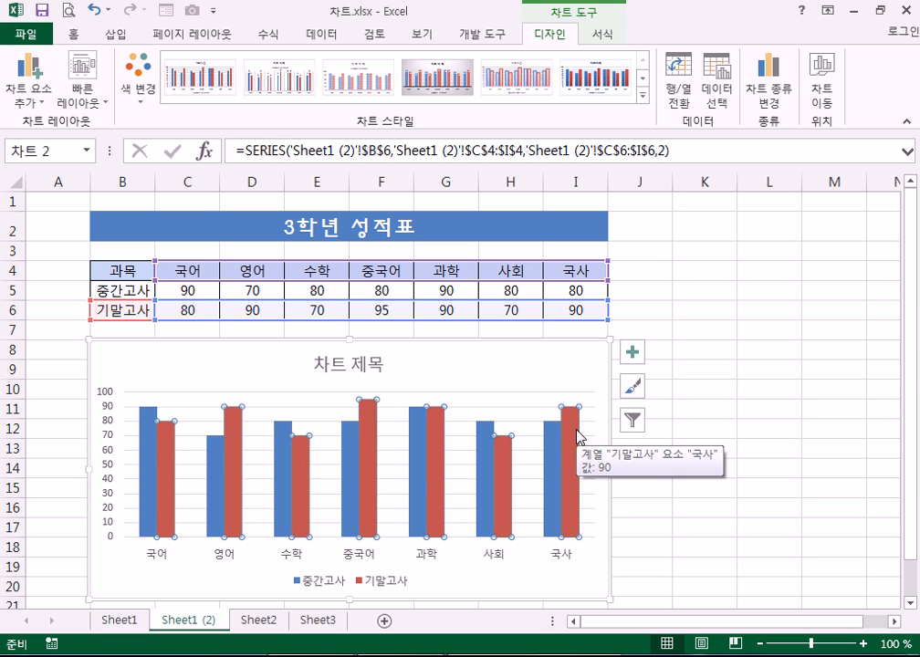
click(770, 91)
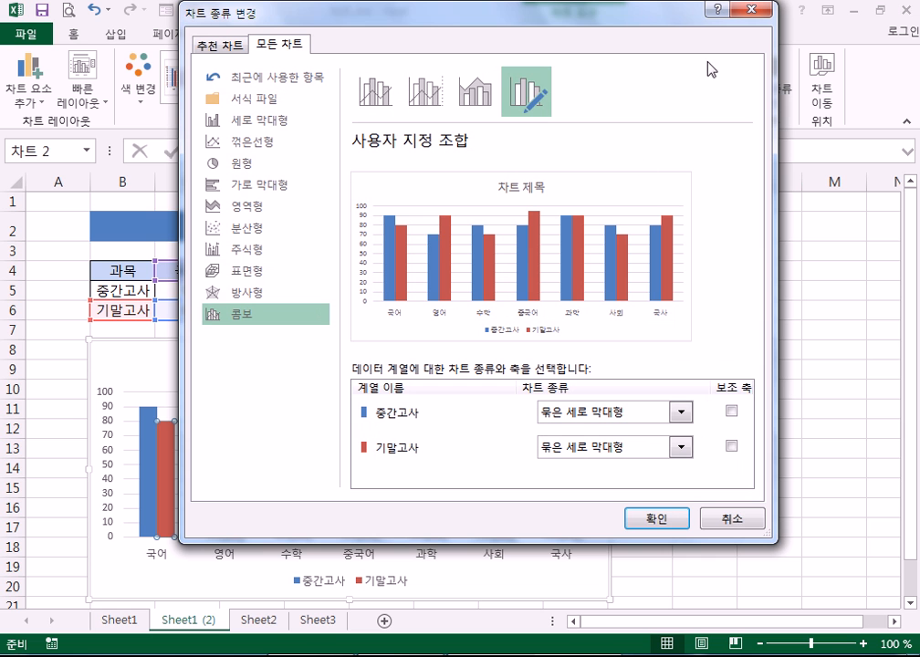
click(756, 11)
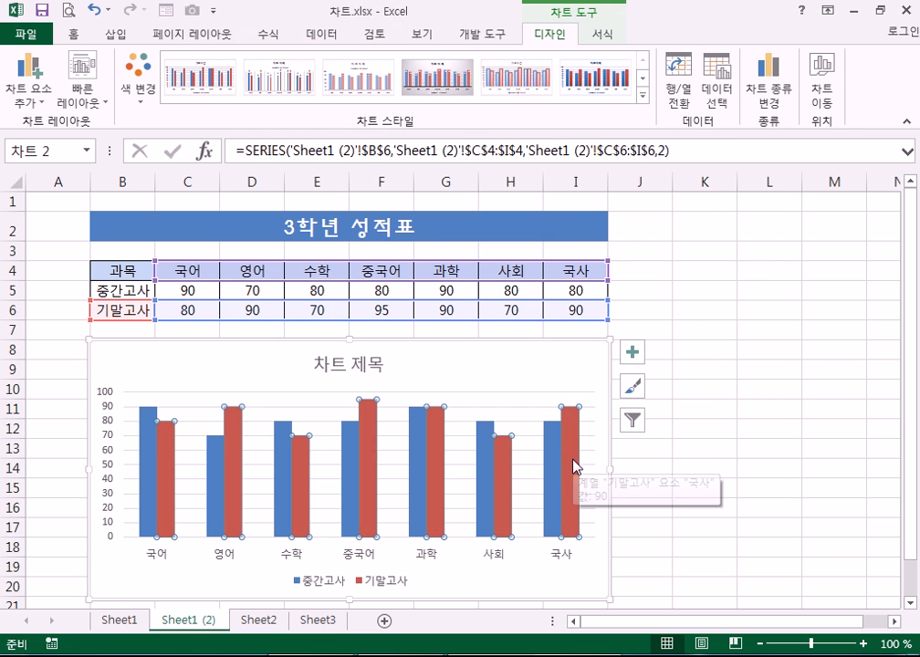
Look through the recommended and combo chart types, and change the whole chart to a line chart (꺾은선형)
click(765, 106)
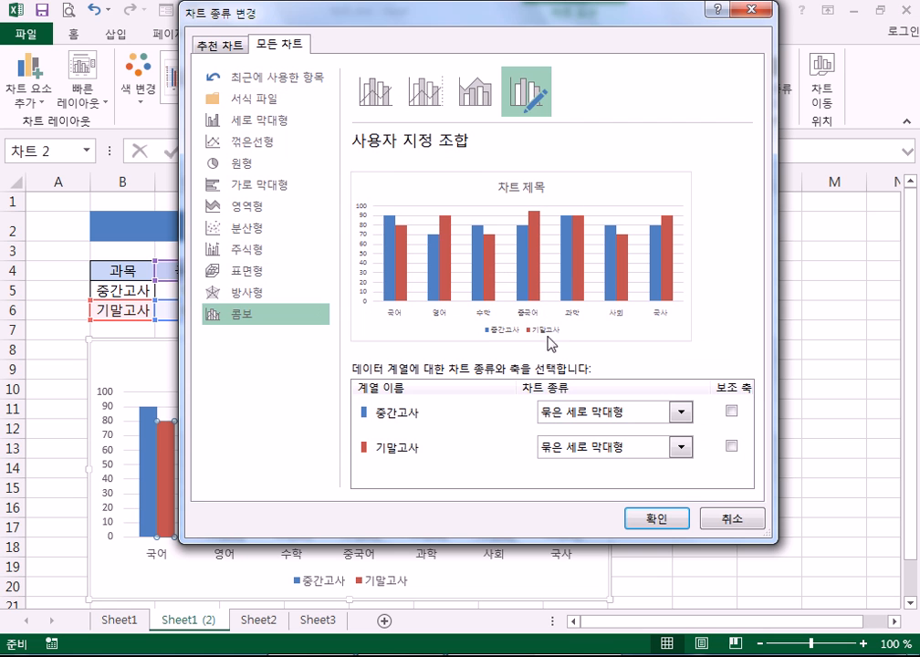
click(226, 47)
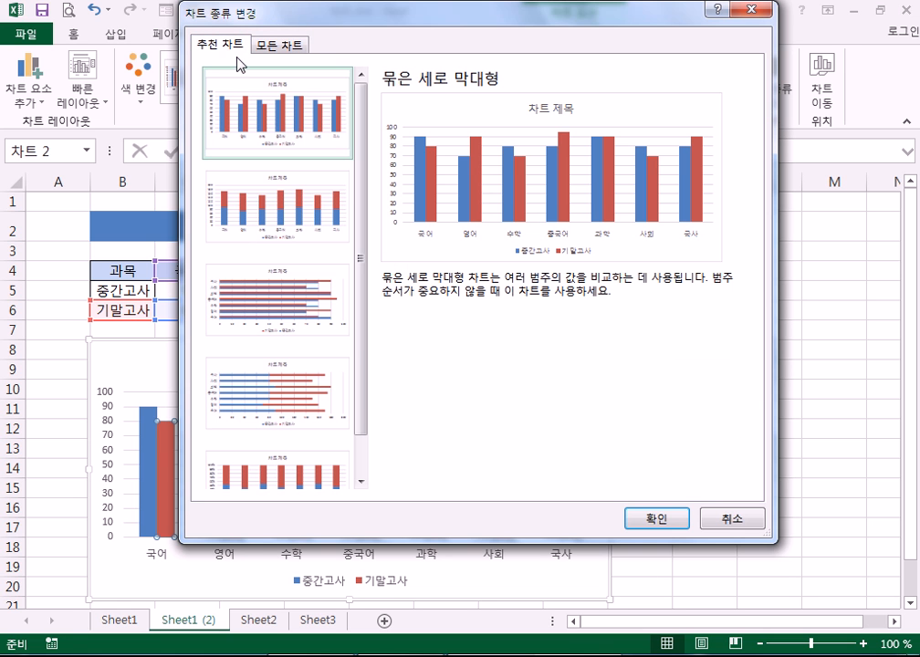
click(263, 47)
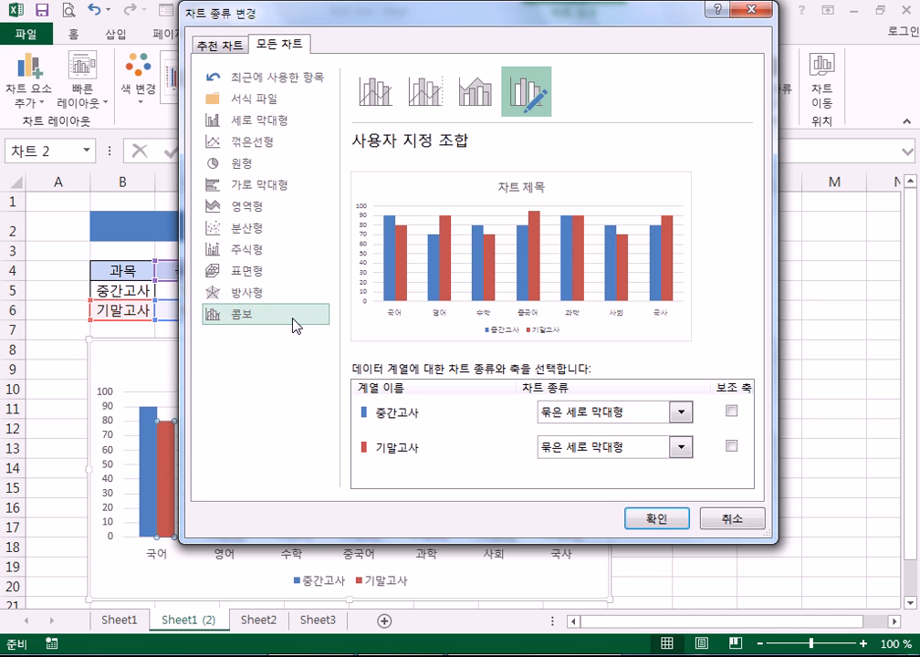
click(262, 149)
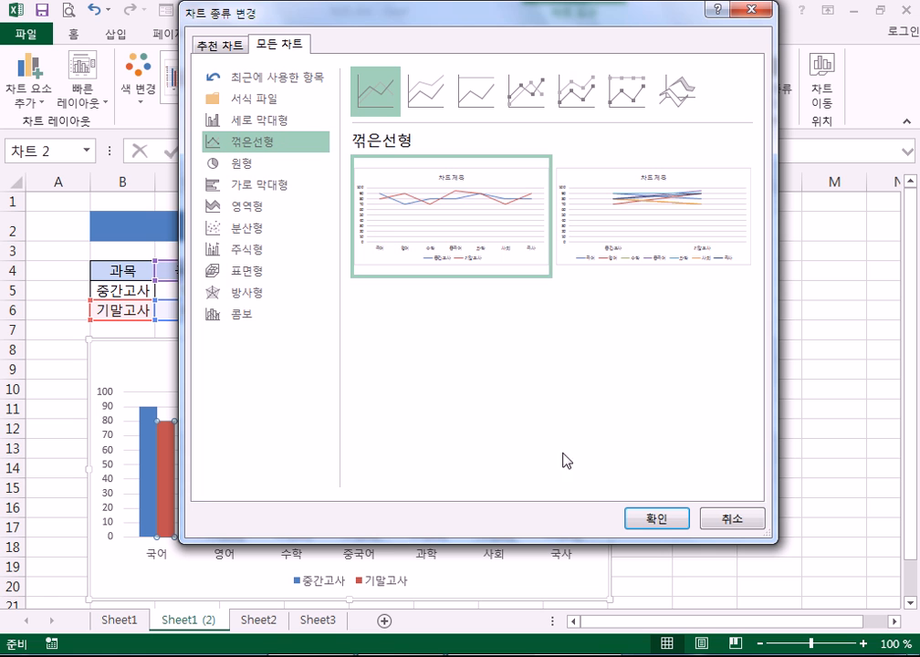
click(657, 519)
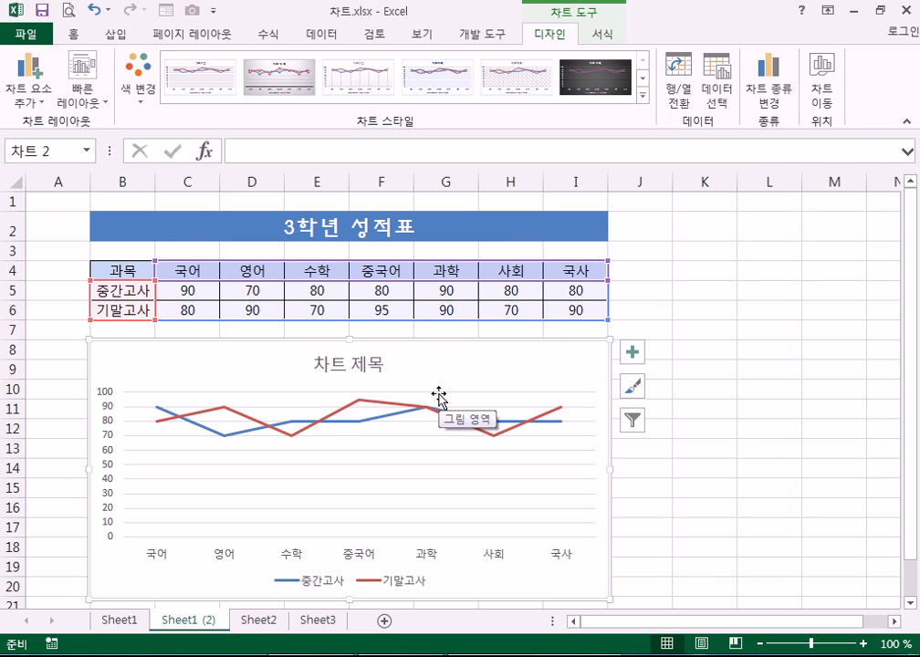
Change the line chart back to a clustered column chart (묶은 세로 막대형) with 중간고사 and 기말고사 as series
click(772, 101)
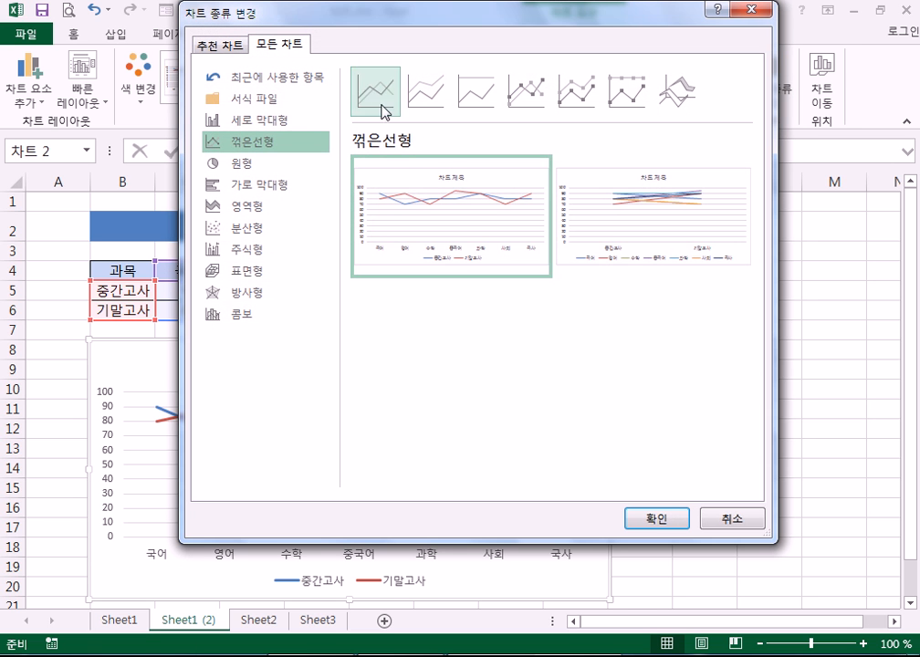
click(252, 120)
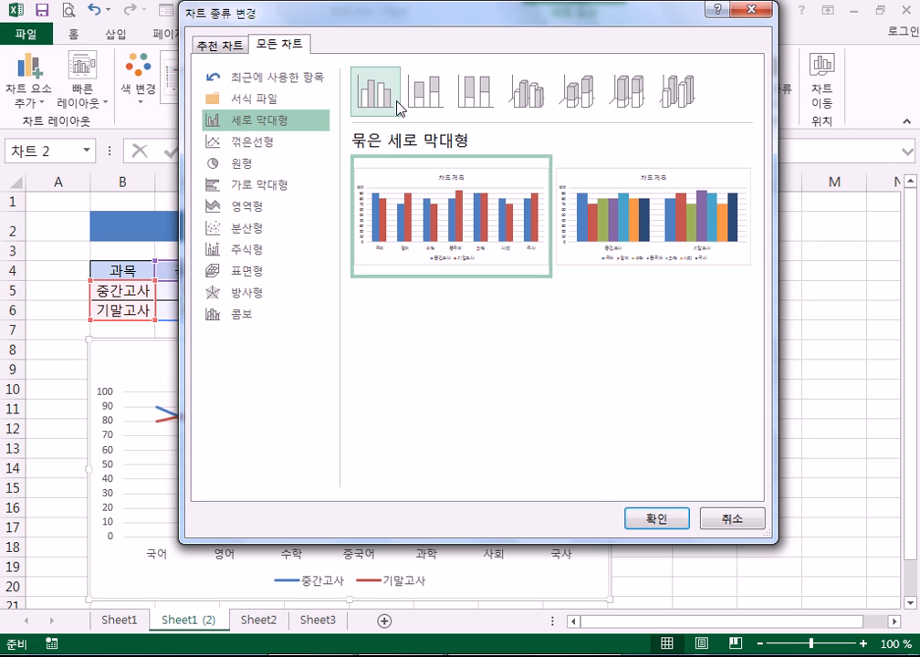
click(662, 521)
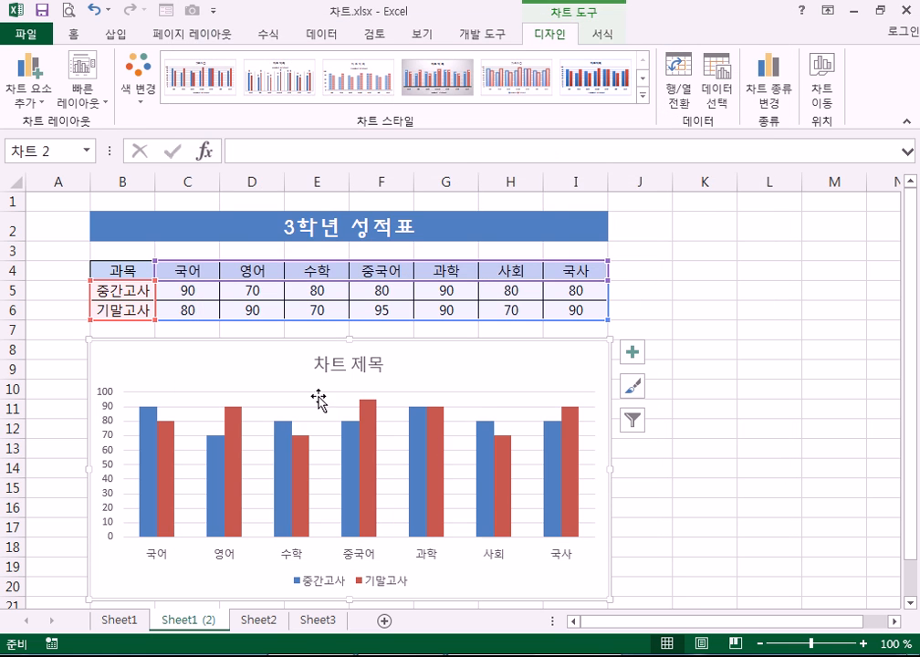
Preview the line chart type (꺾은선형) from the 기말고사 series' chart type settings, and cancel without applying it
mouse_move(447, 443)
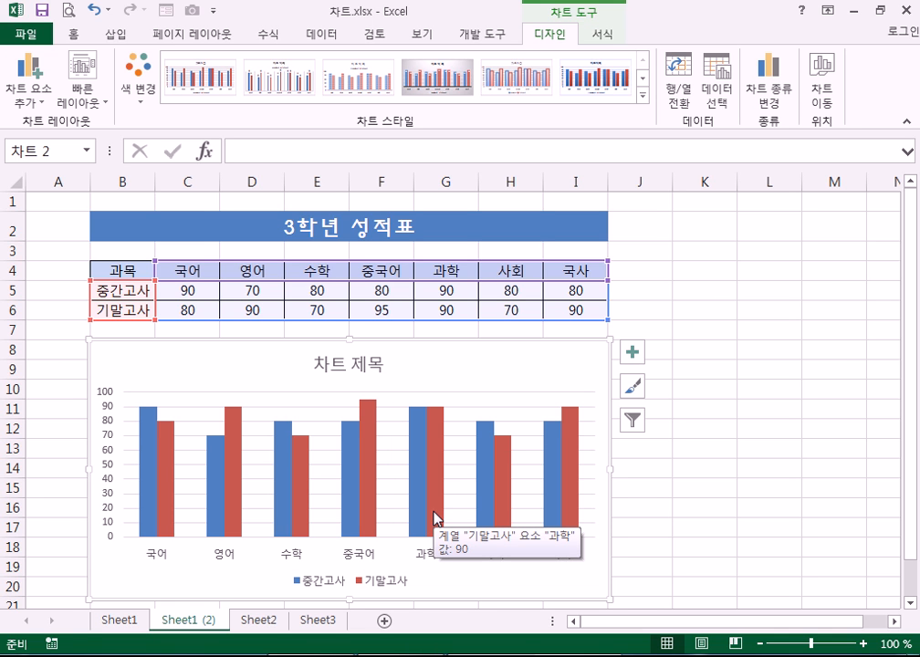
click(500, 456)
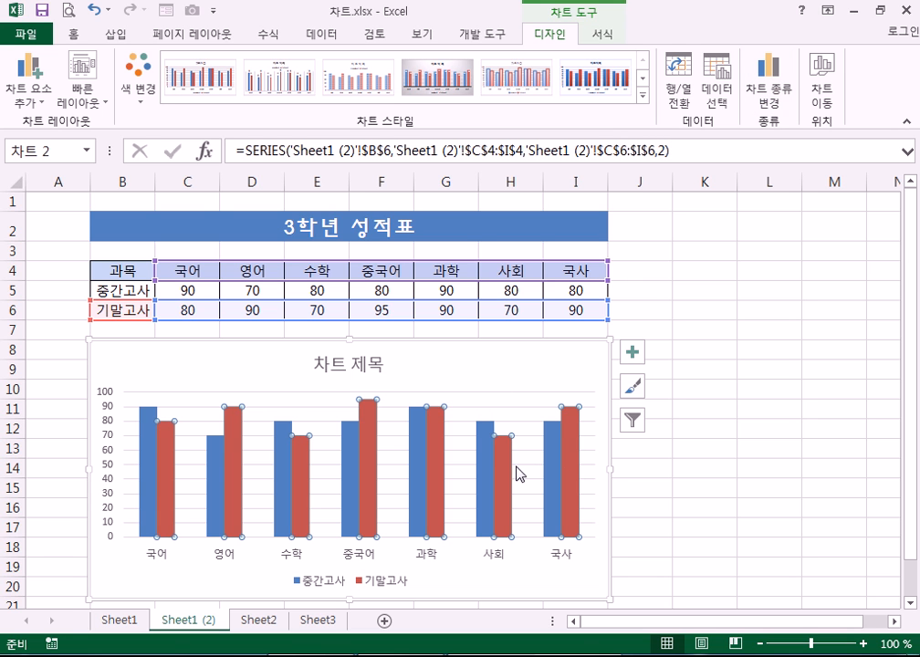
scroll(518, 464, down, 2)
mouse_move(508, 350)
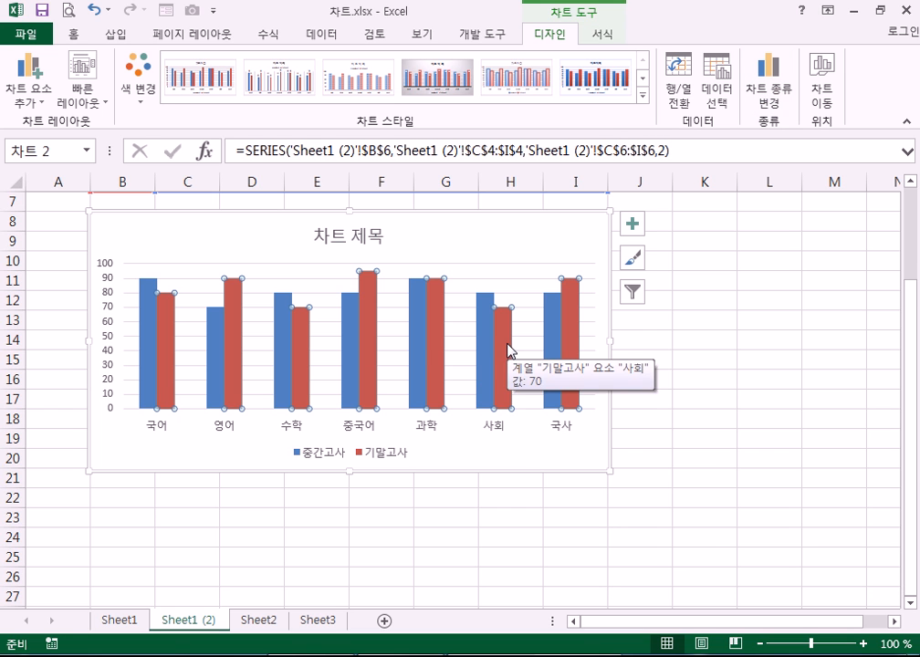
right_click(507, 348)
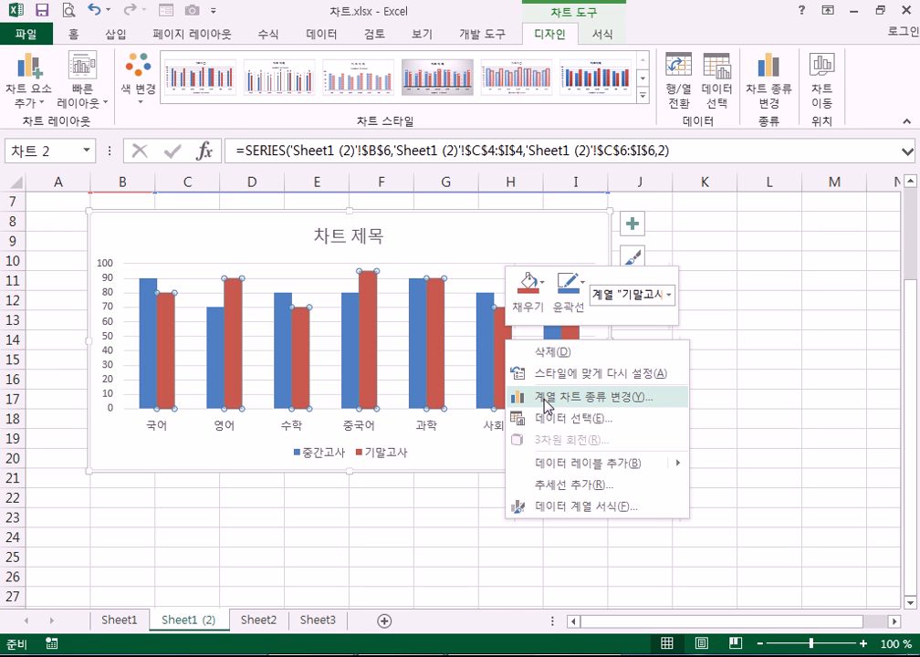
click(545, 398)
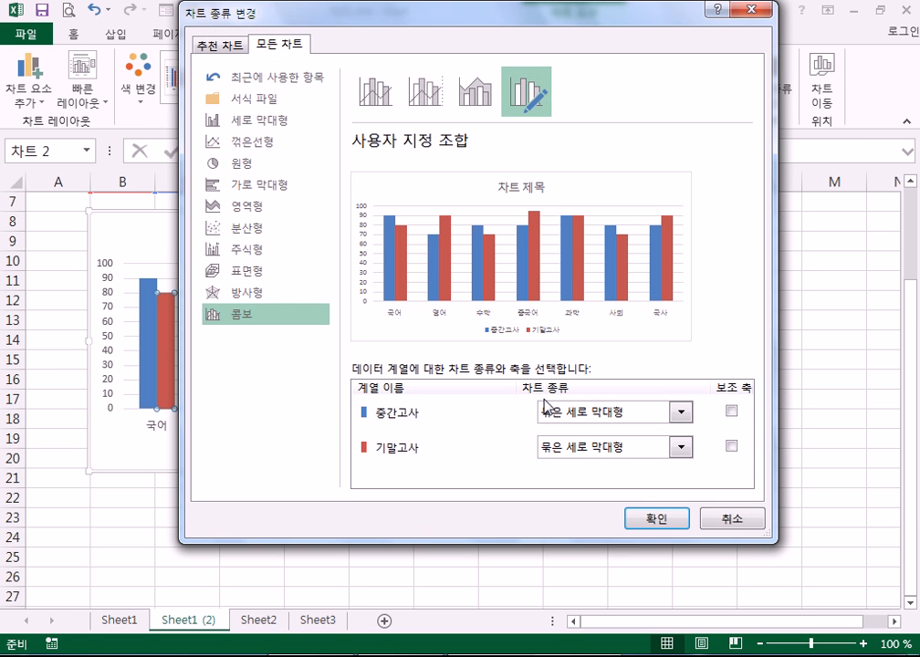
click(248, 146)
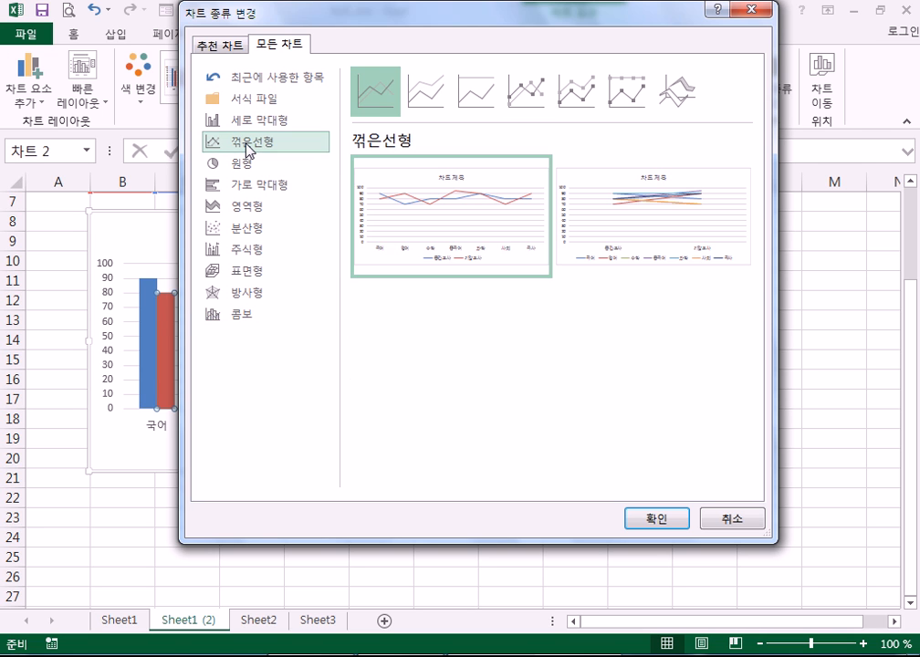
click(712, 519)
Inspect the chart type choices for the 기말고사 series, and apply the line type (꺾은선형) from the general chart categories instead
right_click(444, 356)
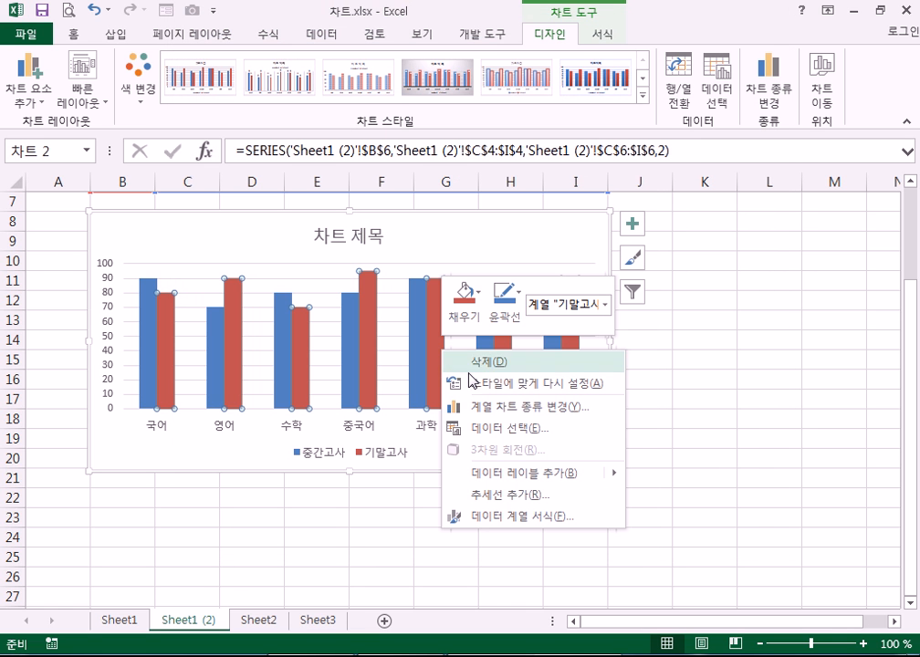
click(498, 407)
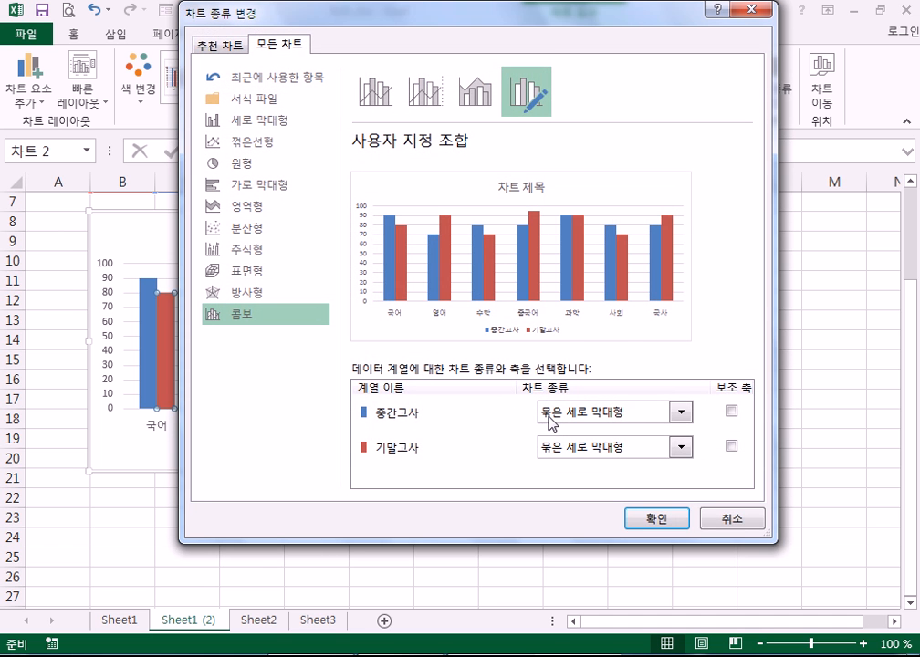
click(567, 448)
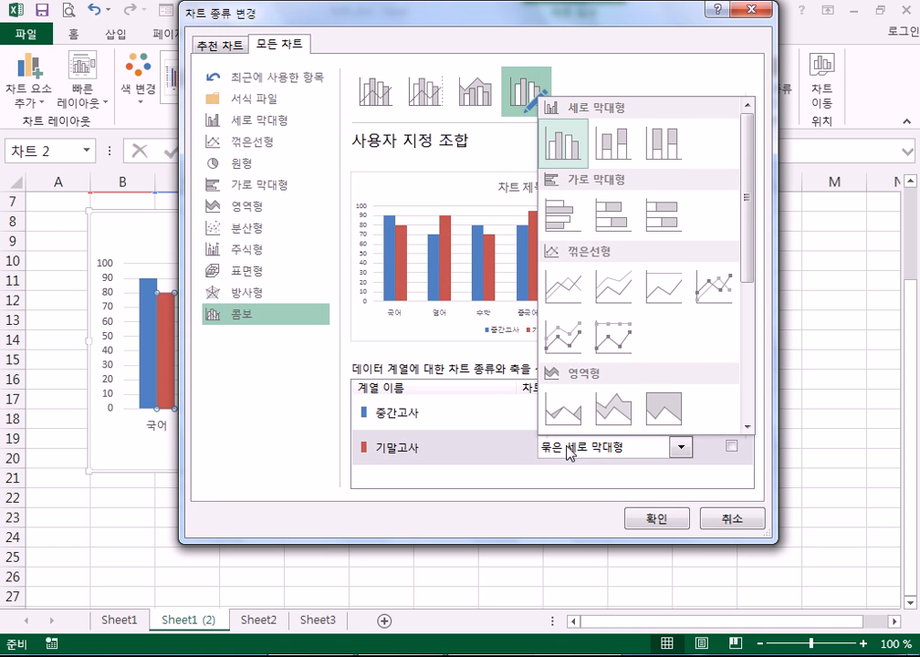
click(693, 470)
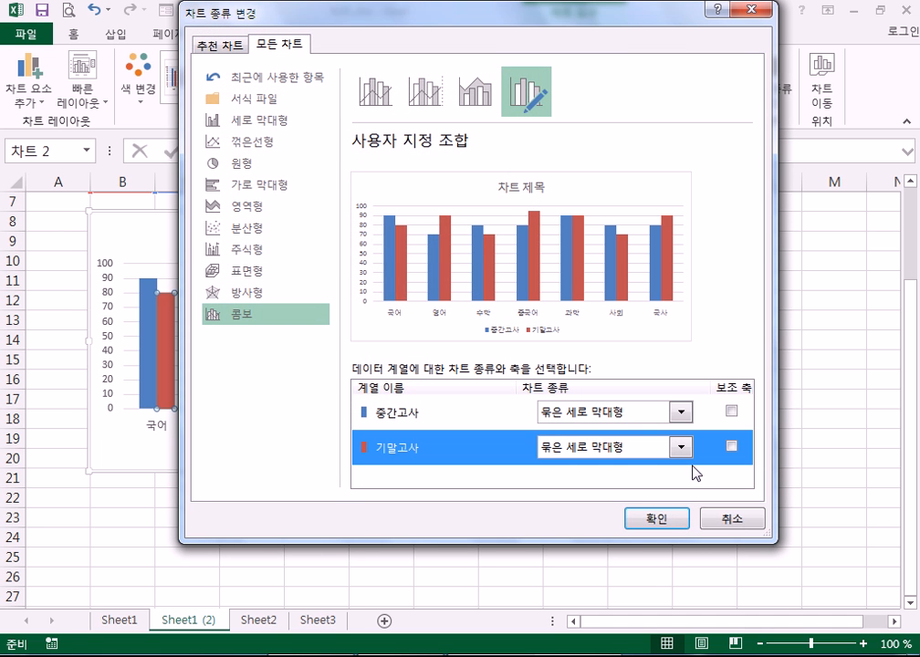
click(252, 144)
click(671, 520)
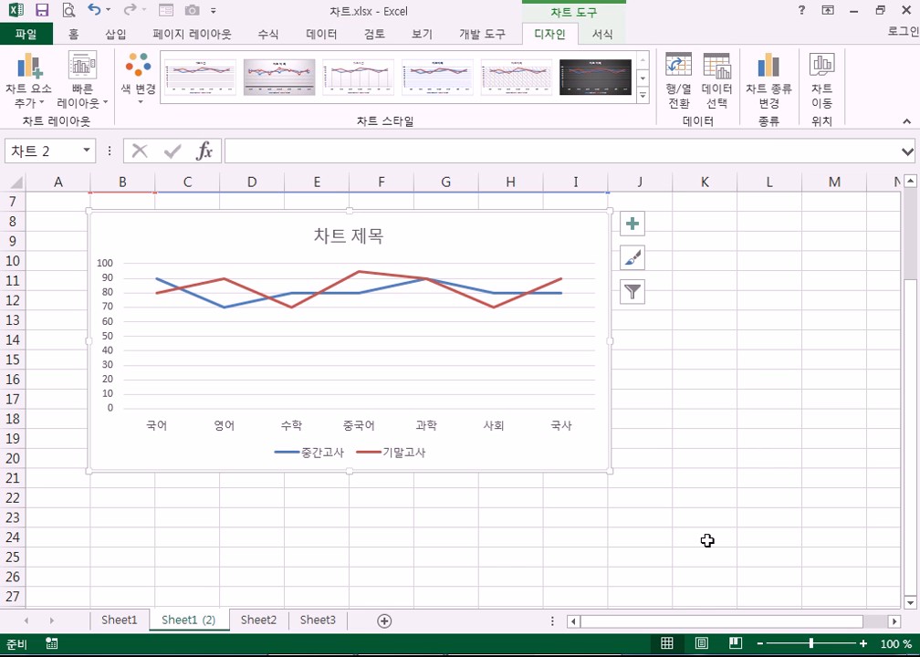
Restore the whole chart to a clustered column chart (묶은 세로 막대형)
click(766, 89)
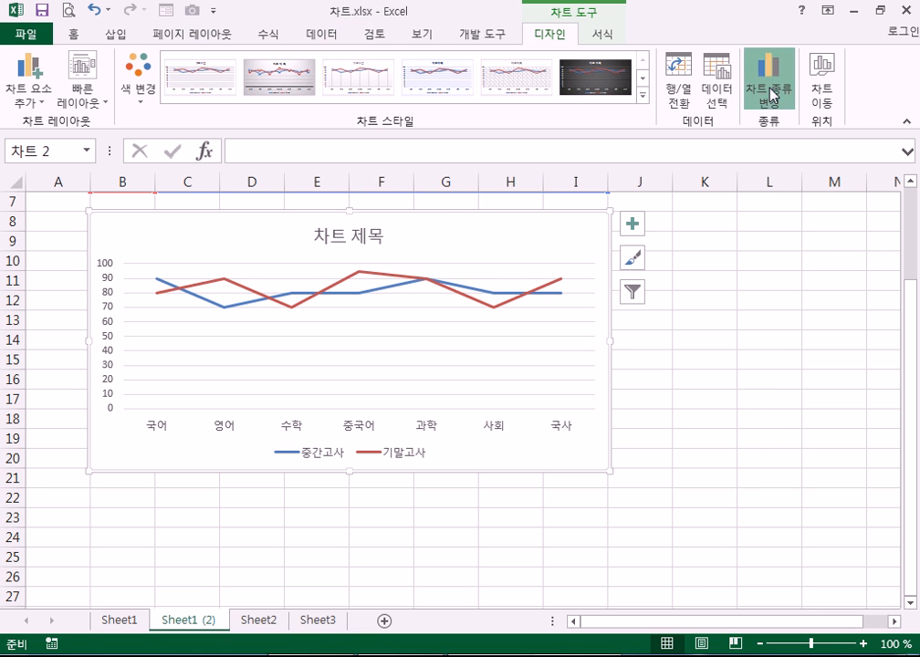
click(262, 100)
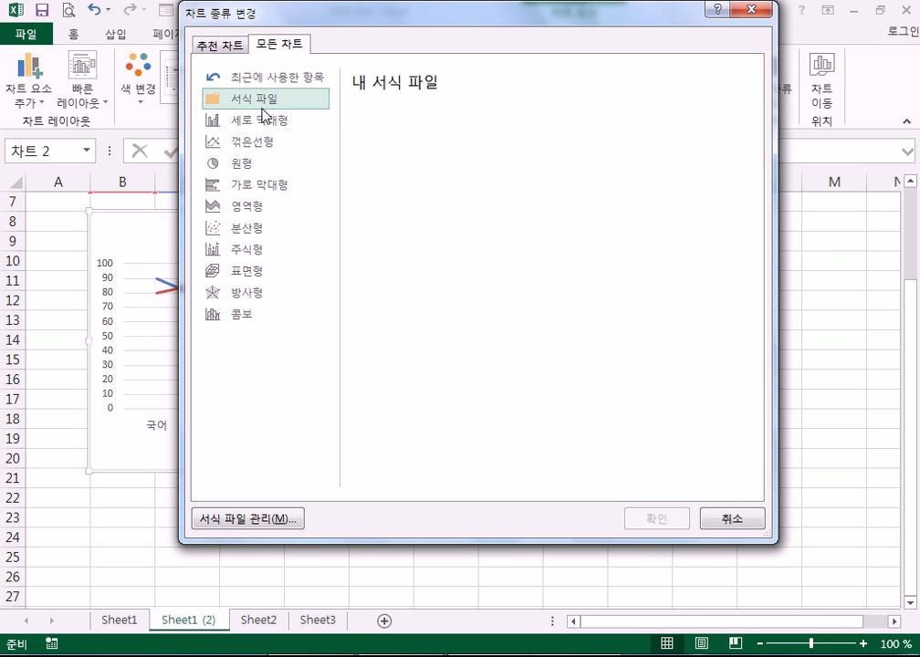
click(252, 119)
click(650, 518)
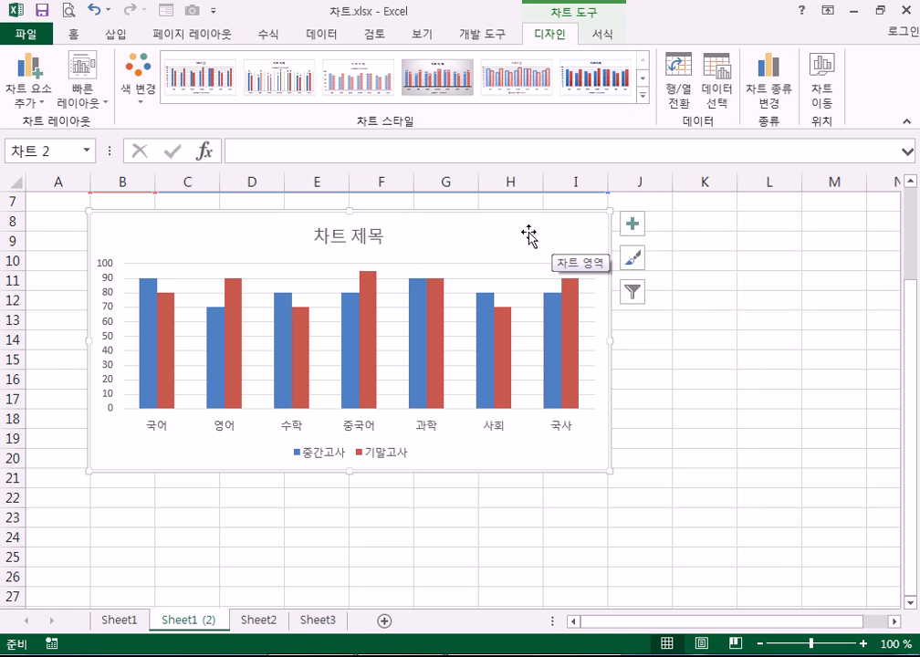
Compare the chart type settings offered for the whole chart with those offered for the selected 기말고사 series, without applying changes
click(778, 95)
click(718, 526)
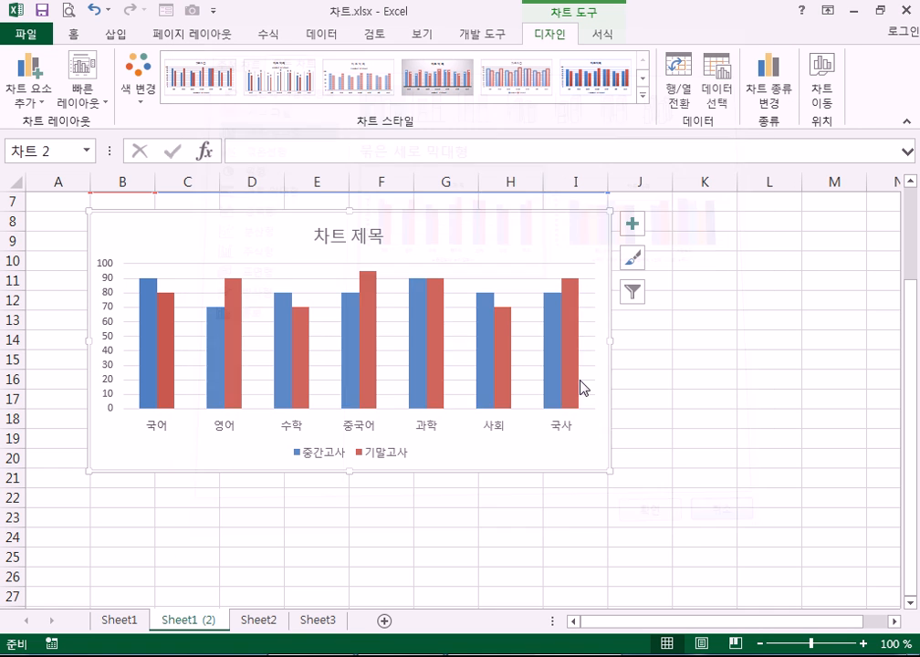
click(567, 338)
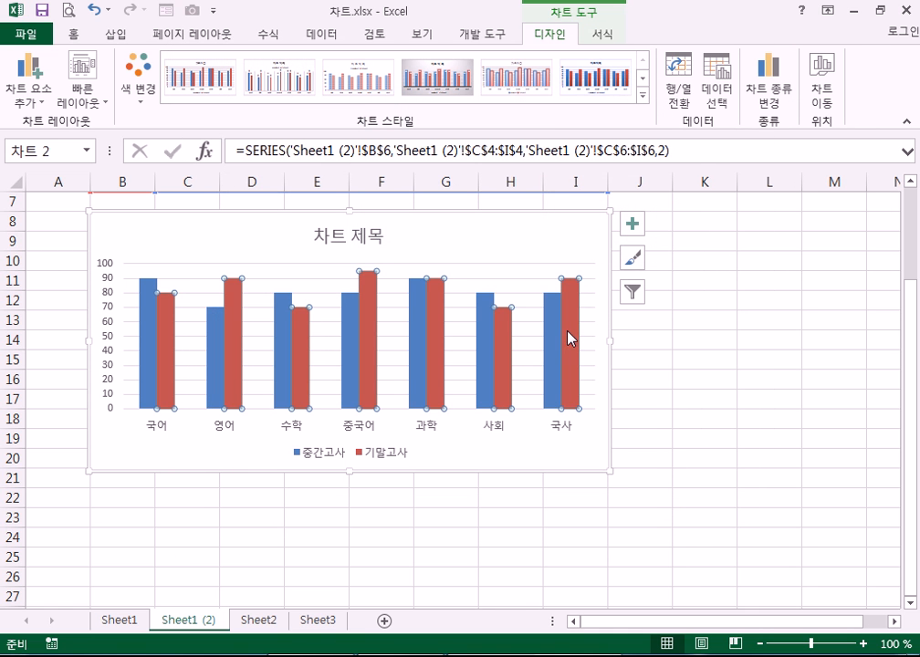
click(774, 91)
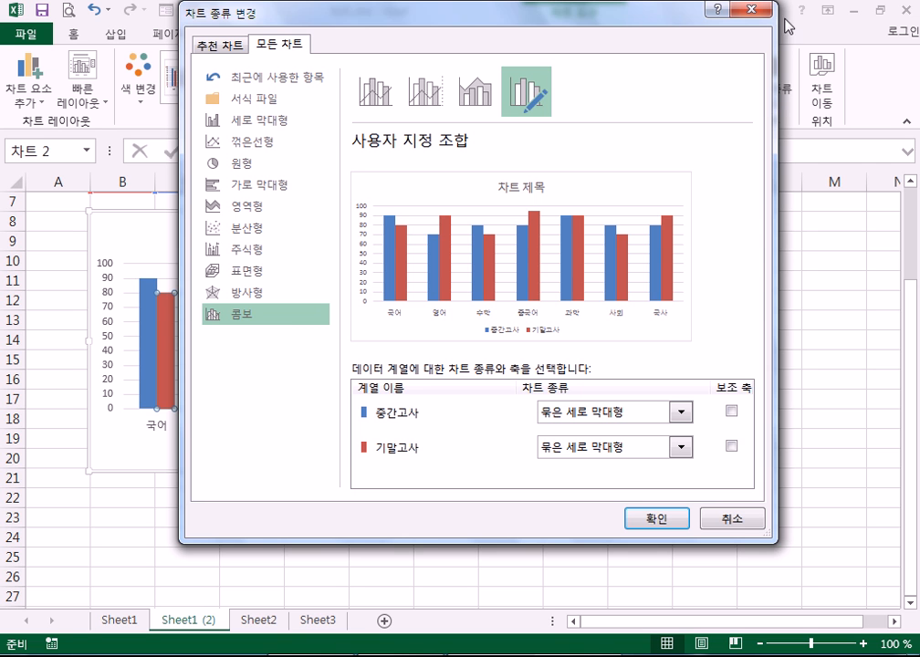
click(752, 9)
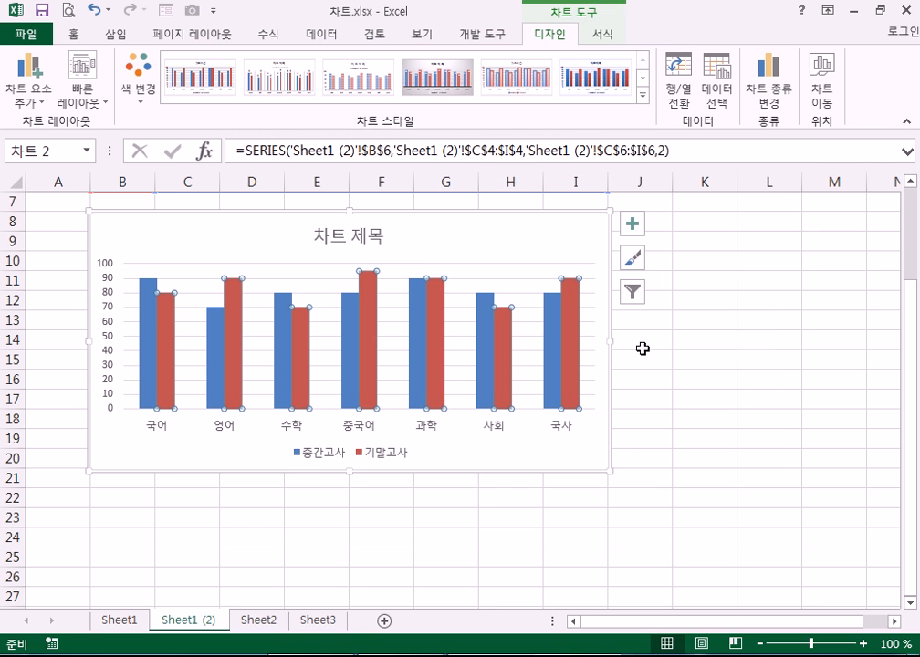
click(572, 308)
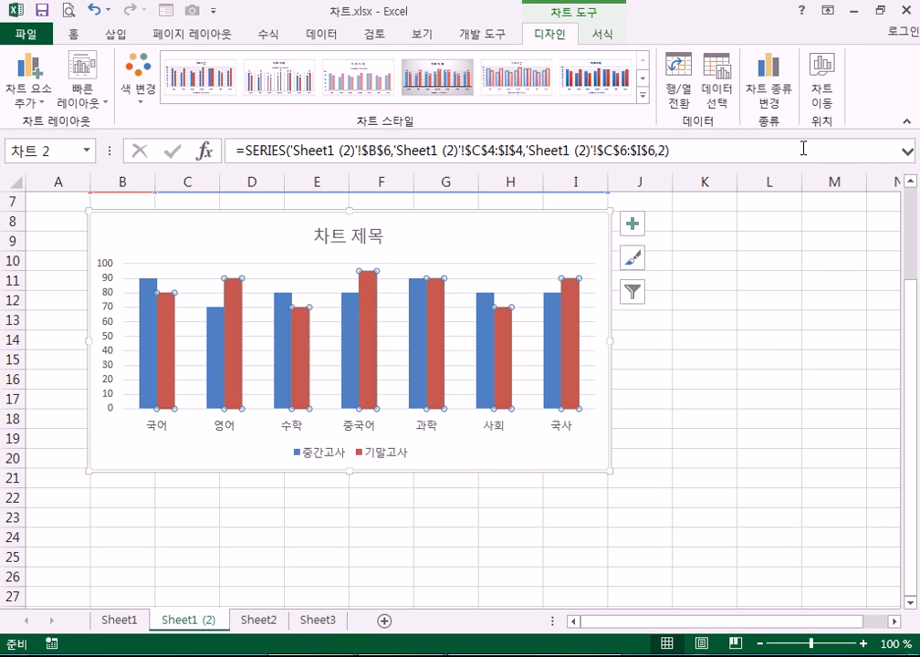
right_click(571, 305)
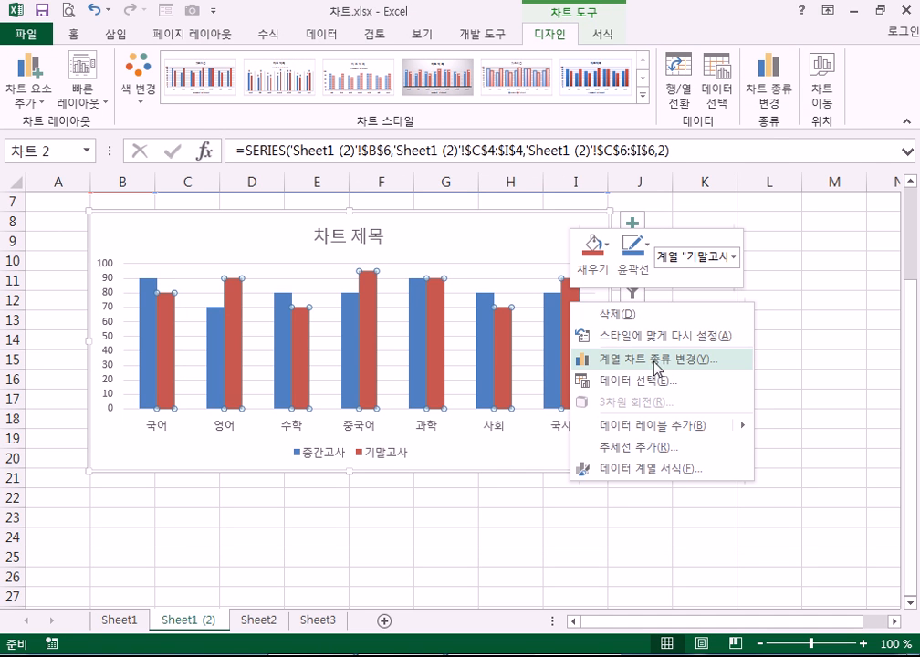
click(776, 94)
click(775, 95)
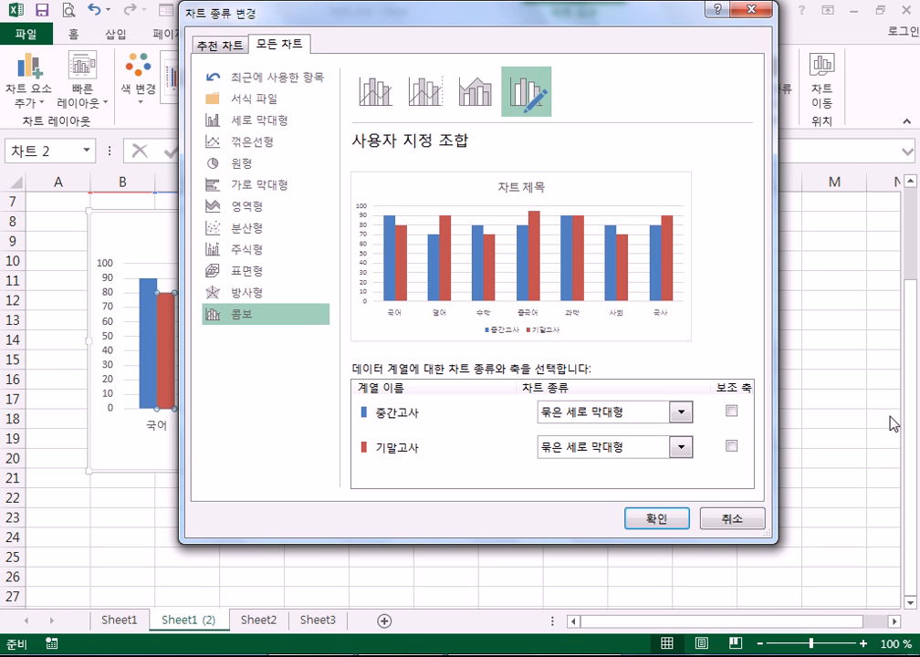
click(757, 11)
click(769, 91)
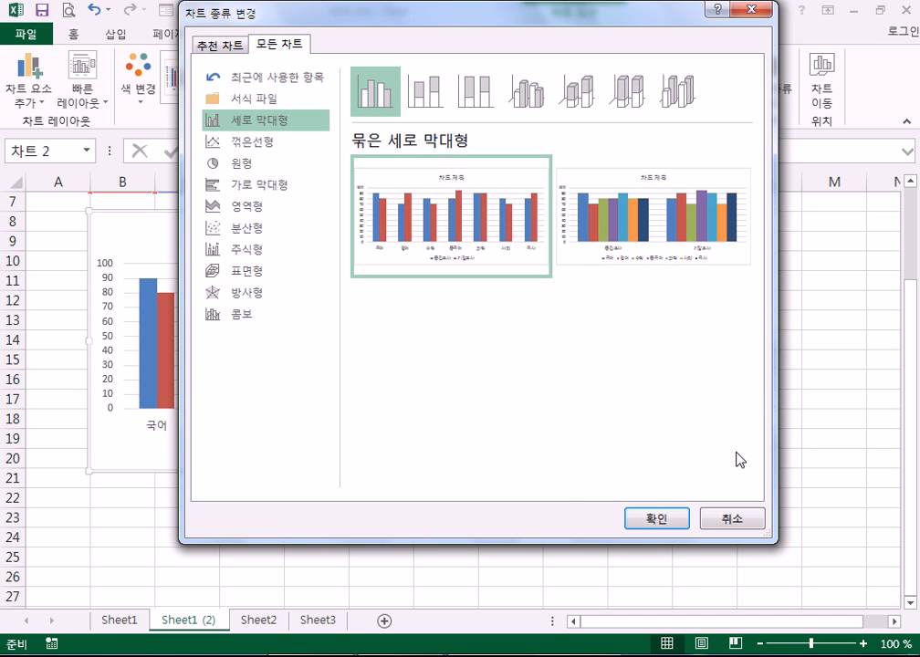
click(733, 520)
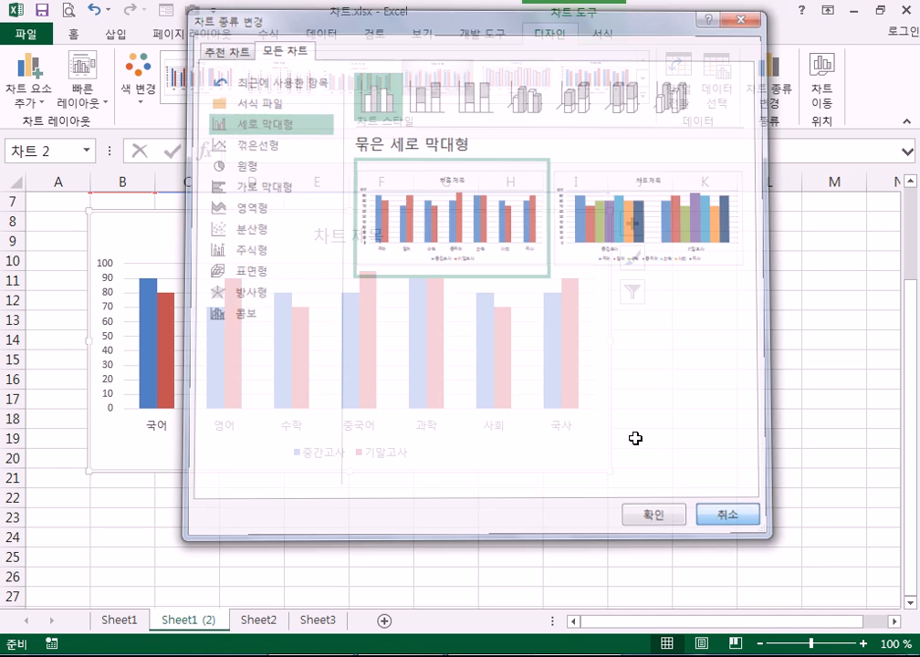
Change only the 기말고사 series to a line with markers (표식이 있는 꺾은선형) and plot it on the secondary axis (보조 축)
click(770, 91)
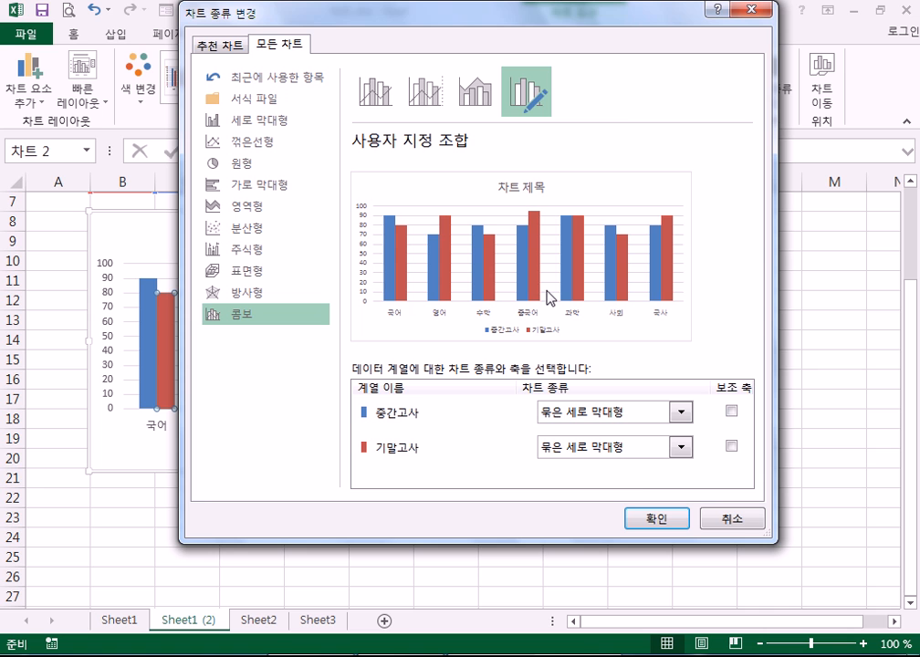
click(609, 449)
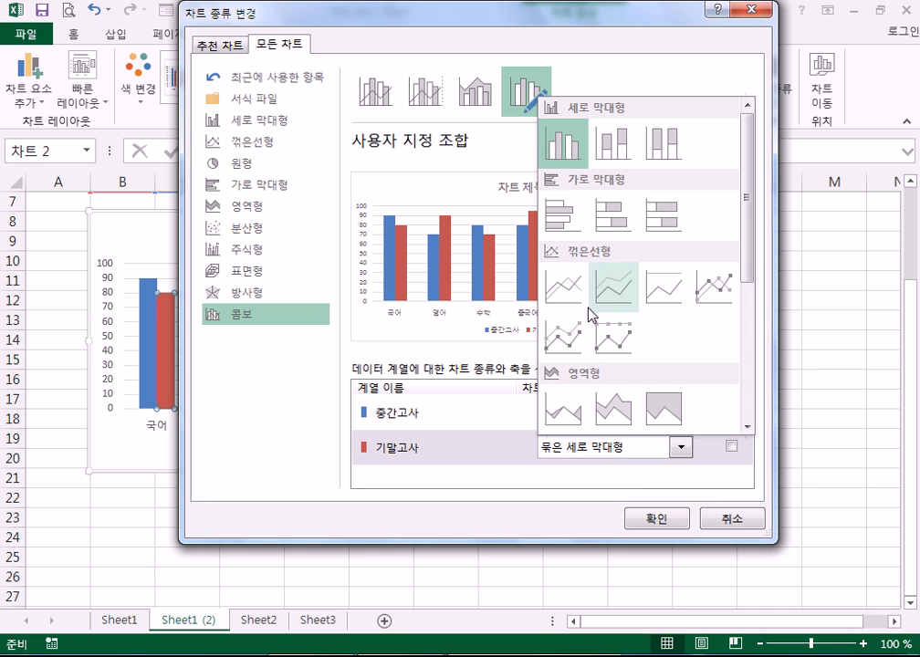
click(712, 304)
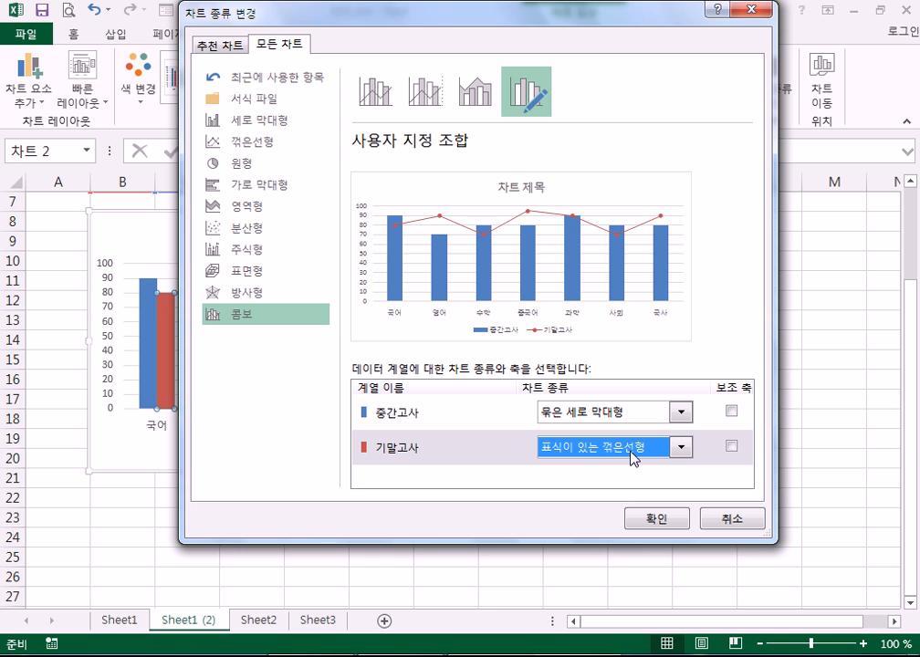
click(731, 446)
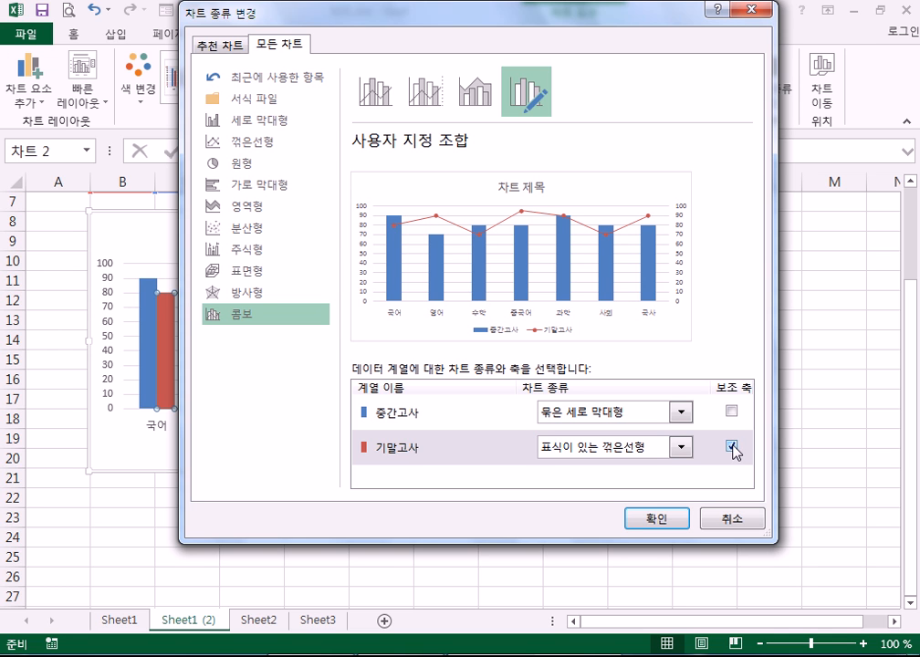
click(732, 447)
click(732, 447)
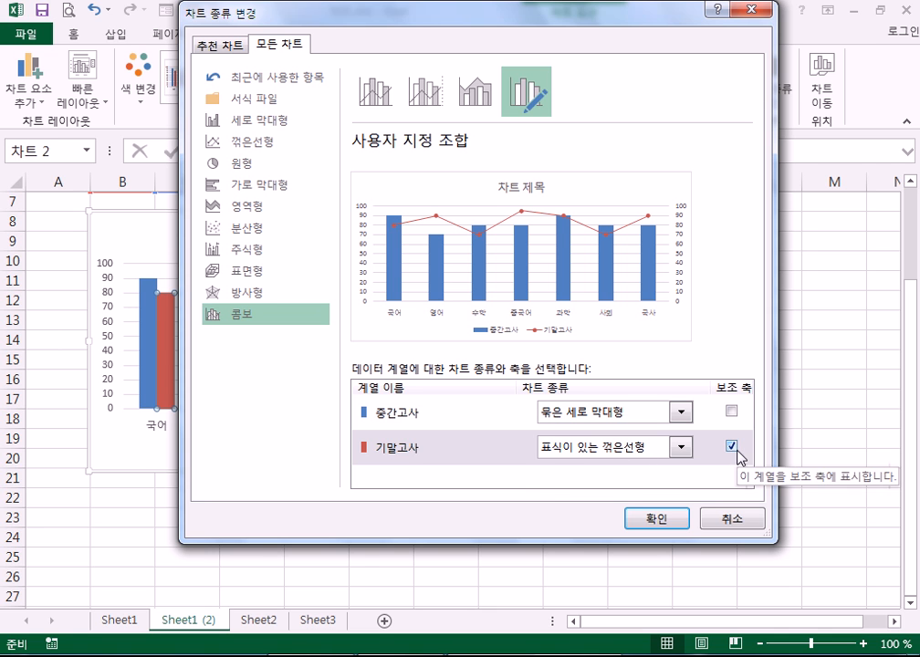
click(657, 520)
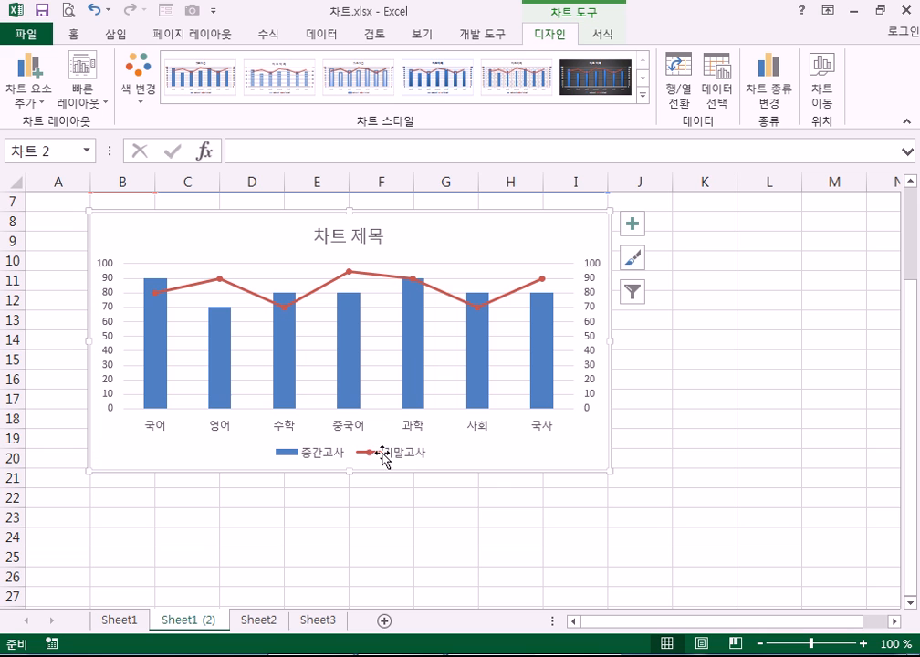
Examine the formatting options for the 기말고사 legend entry and for the whole legend, including its position settings (범례 위치)
click(418, 456)
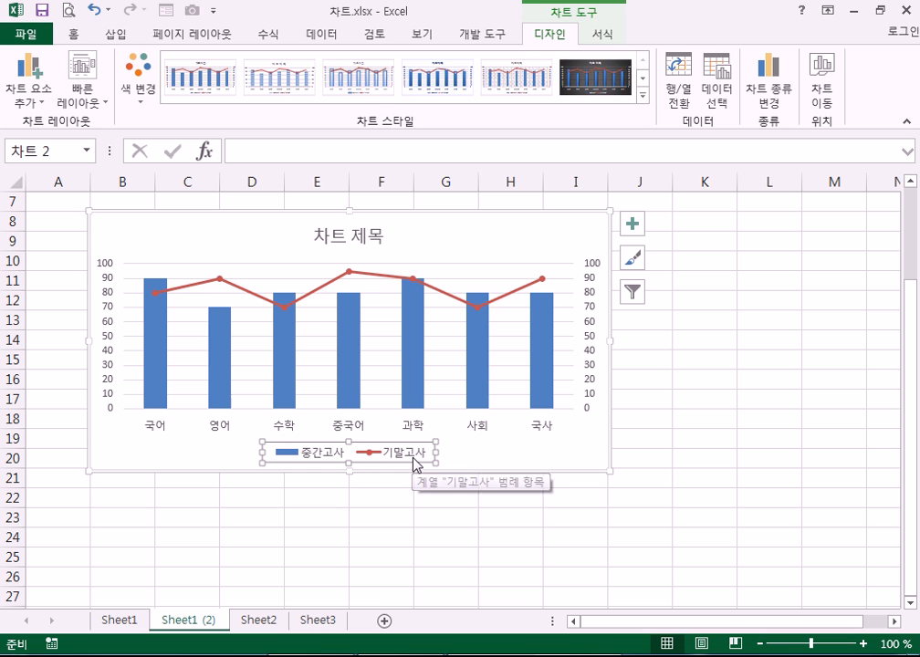
double_click(419, 456)
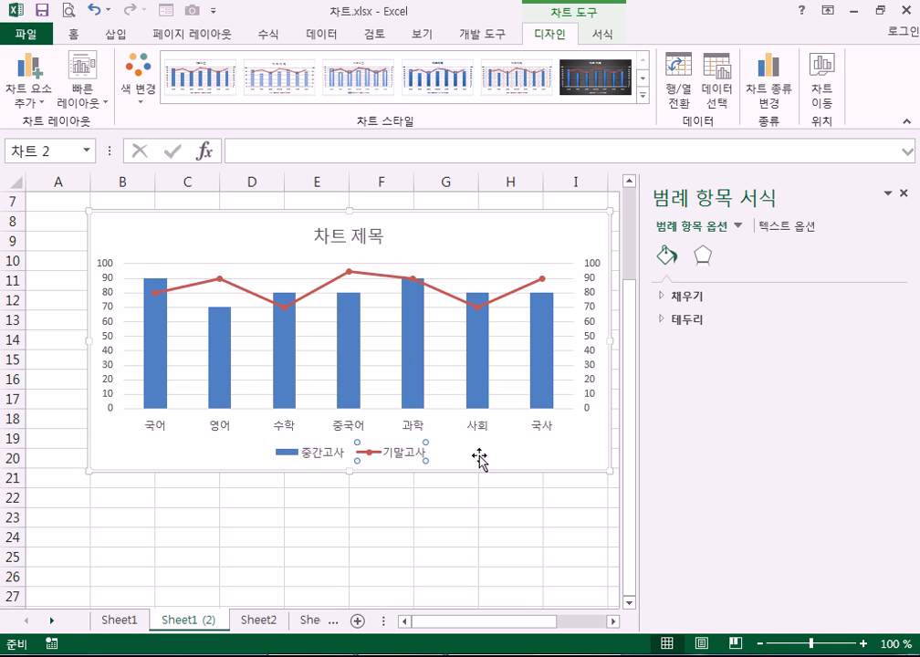
click(573, 456)
click(338, 461)
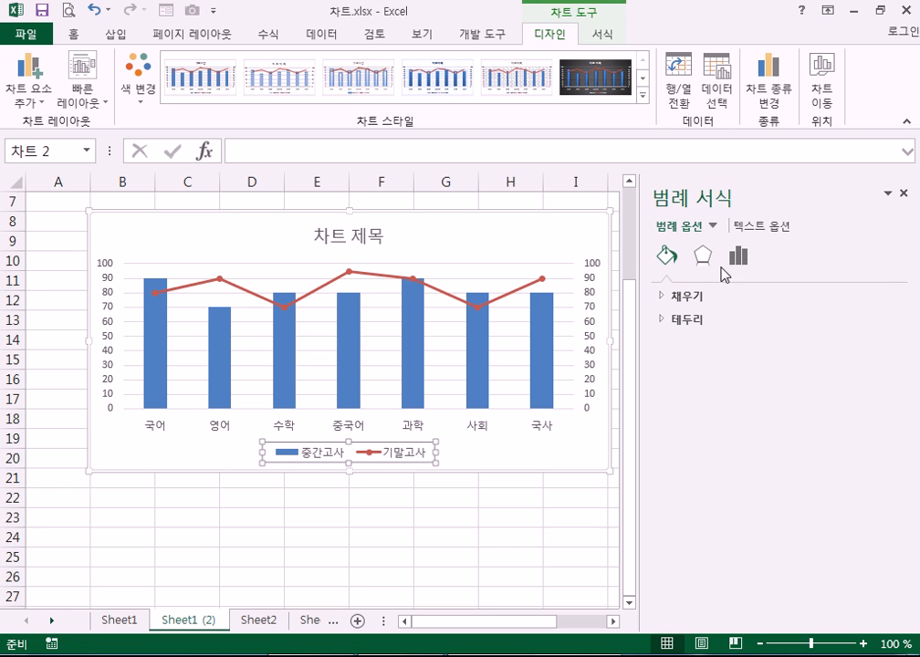
click(712, 226)
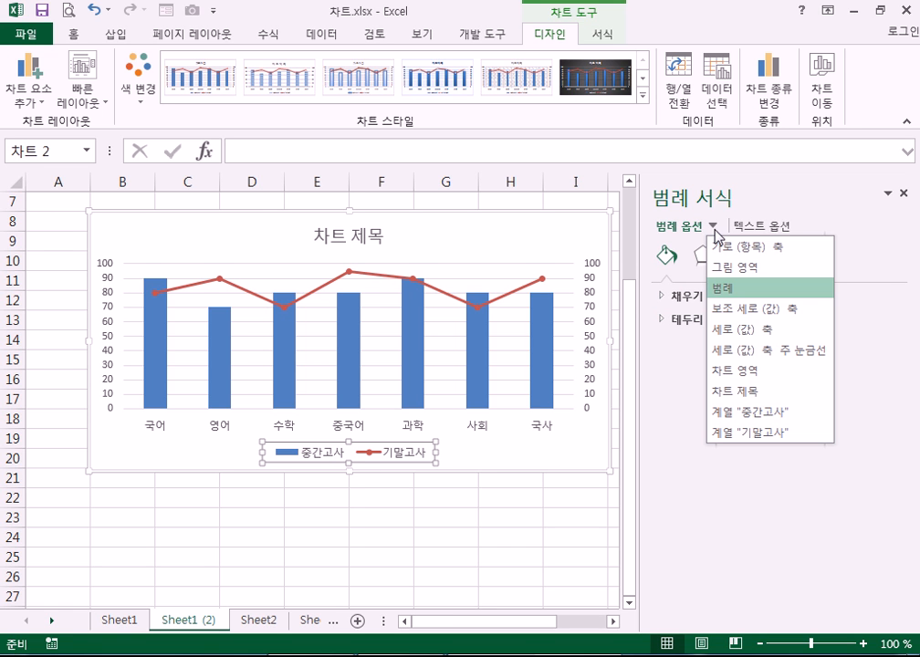
click(783, 199)
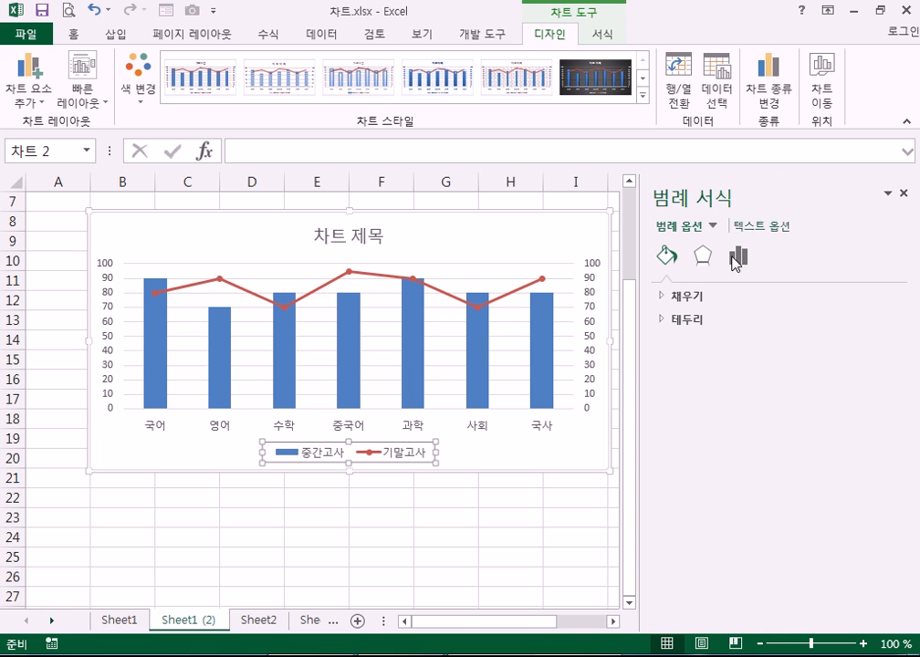
click(701, 259)
click(738, 257)
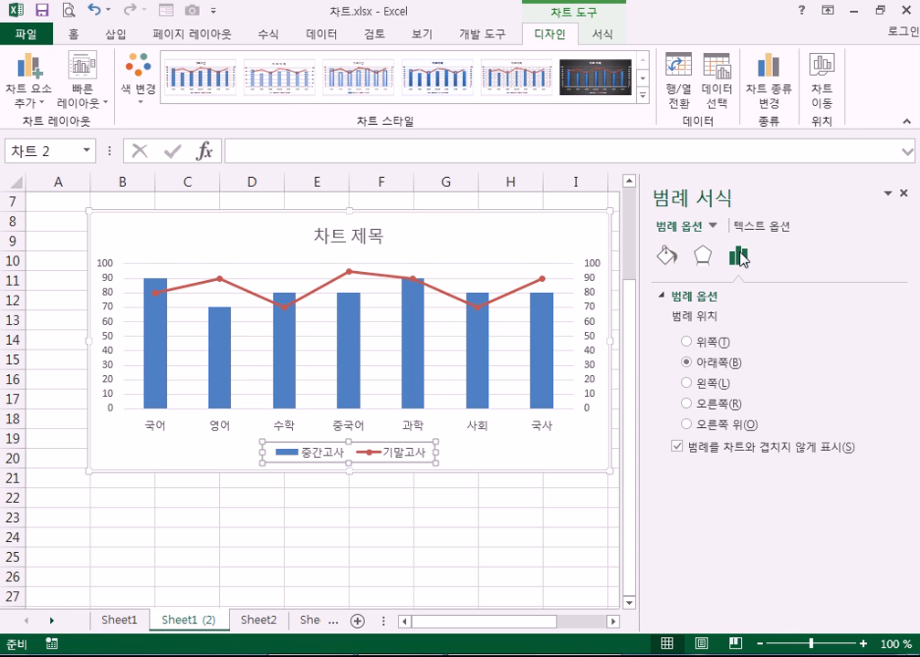
click(903, 194)
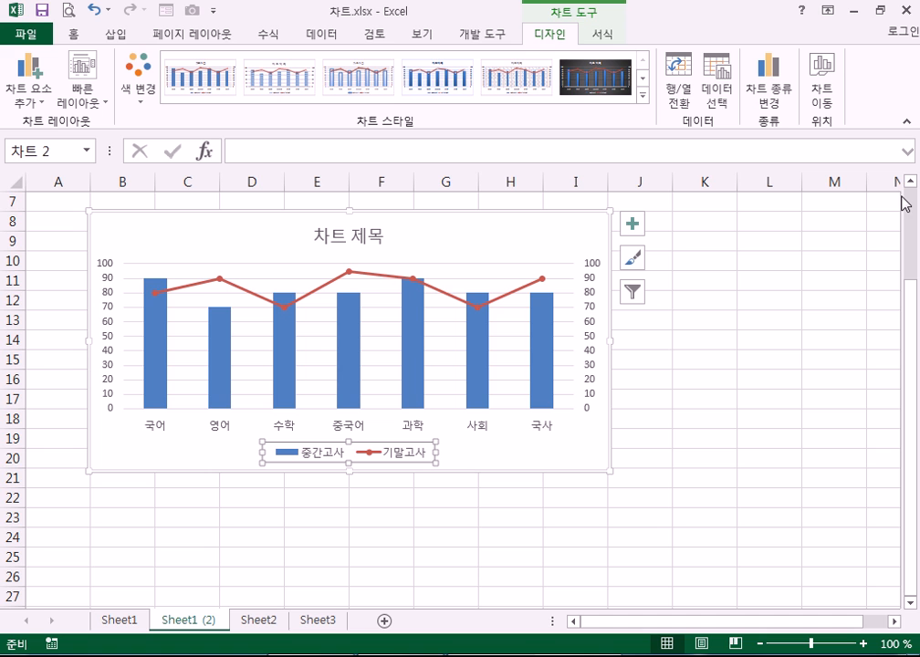
Open the chart area formatting options (차트 영역 서식) and narrow the pane to give the chart more room
click(499, 448)
click(337, 460)
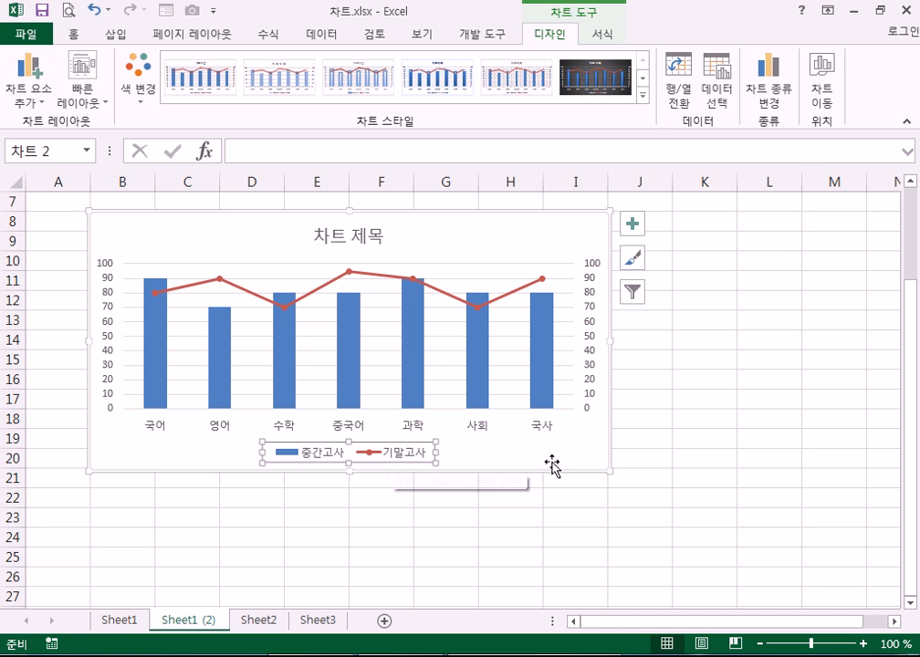
click(353, 234)
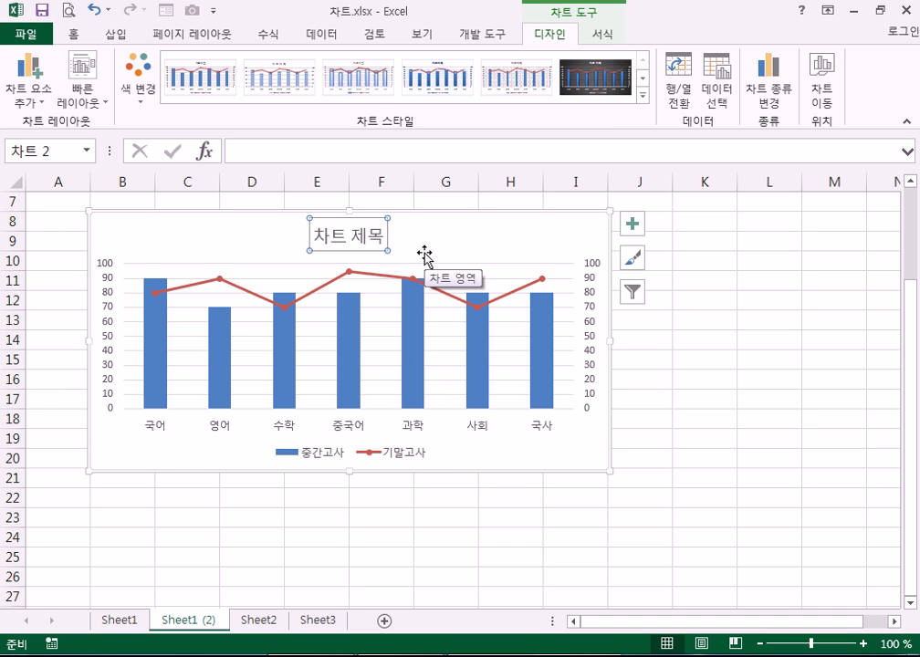
click(523, 236)
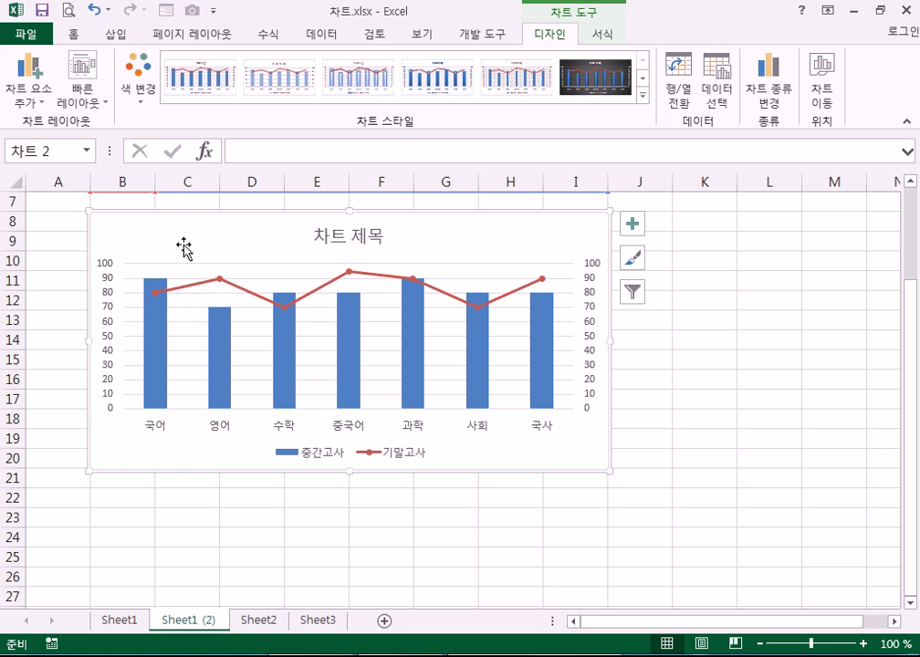
double_click(529, 243)
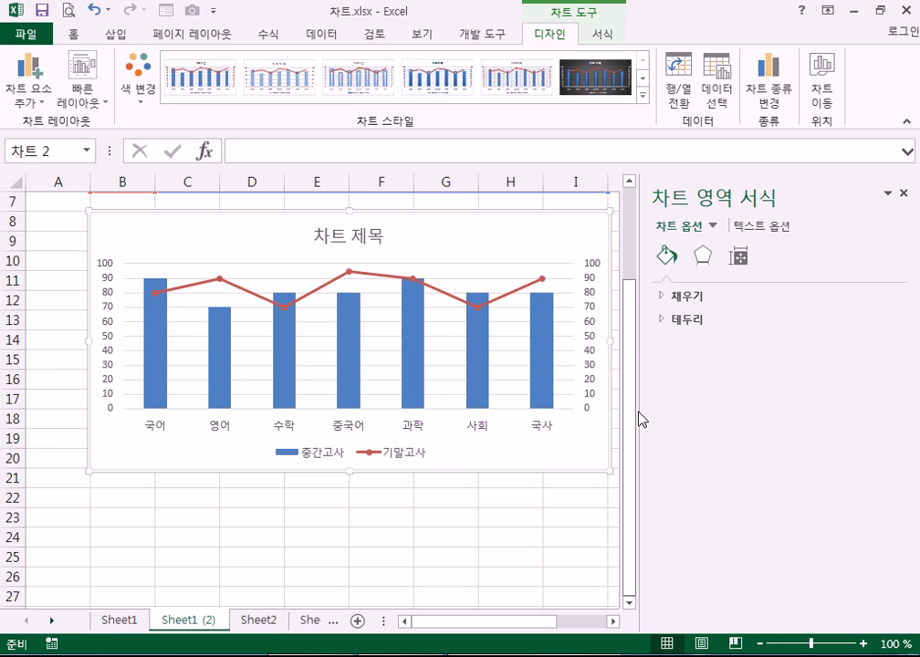
drag(639, 412, 692, 404)
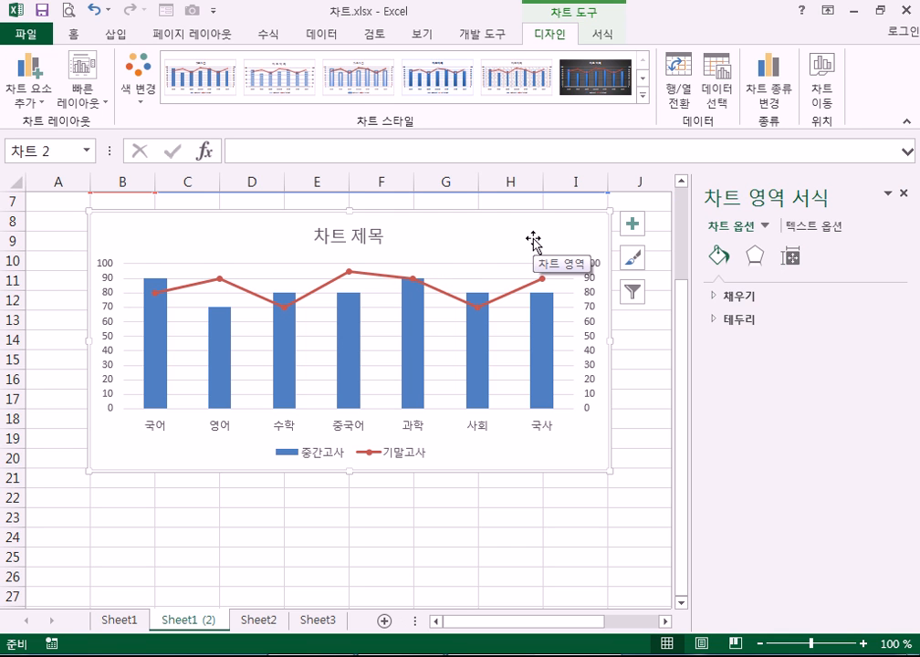
Compare the formatting options offered for the chart title, legend, 중간고사 column series and chart area without changing anything
click(369, 235)
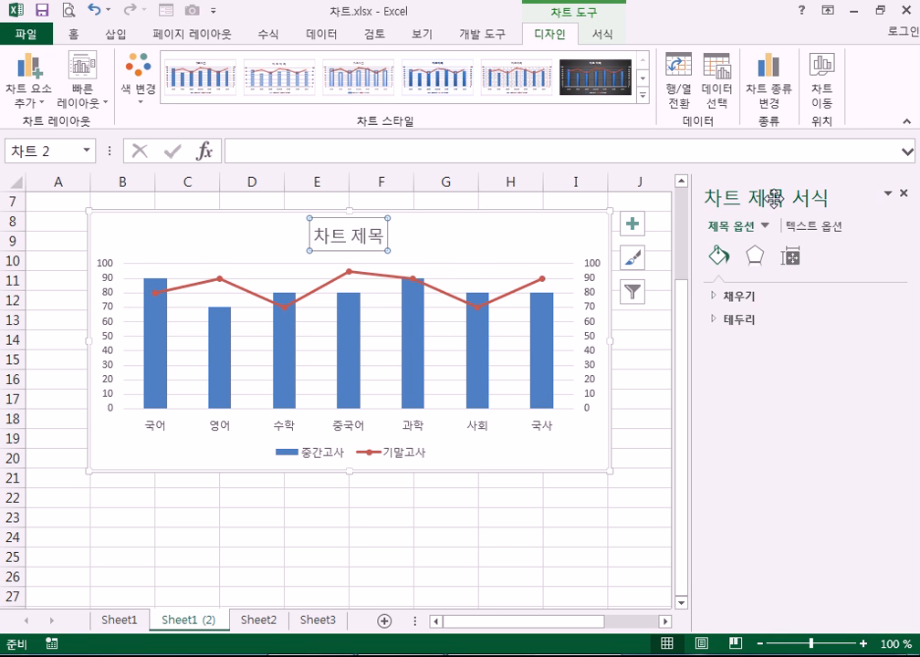
click(411, 460)
click(505, 299)
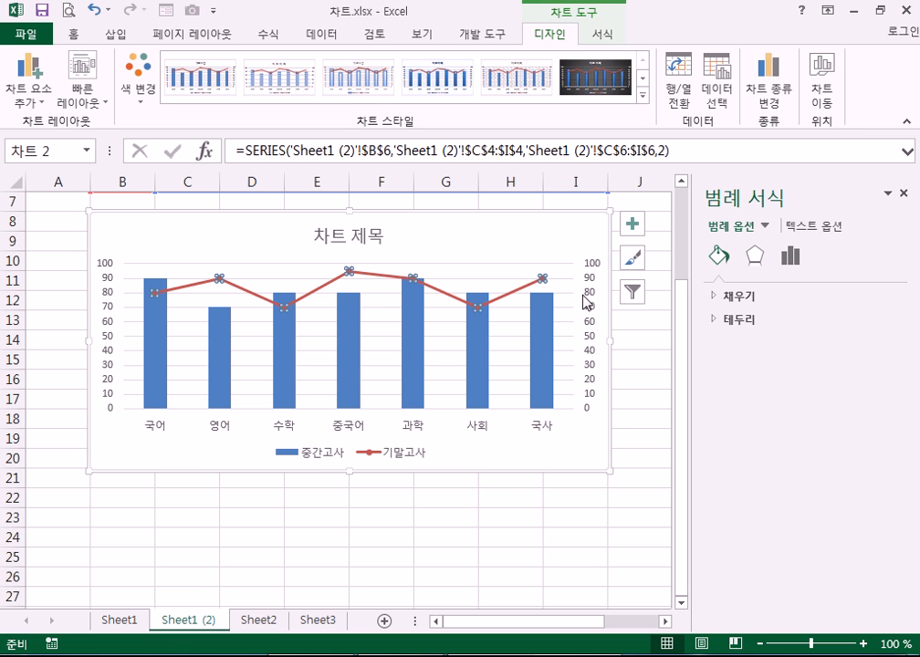
click(544, 365)
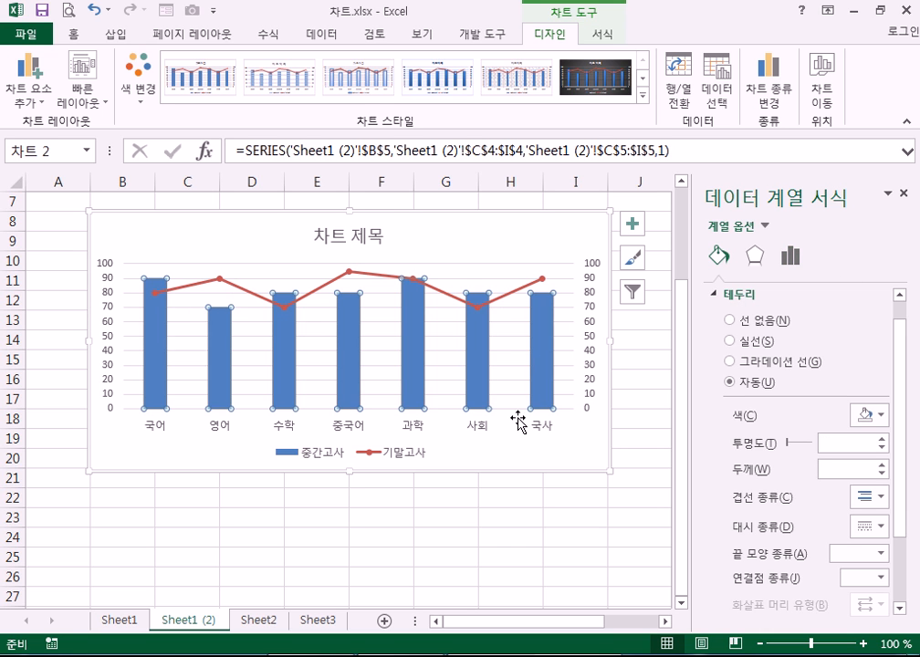
click(330, 461)
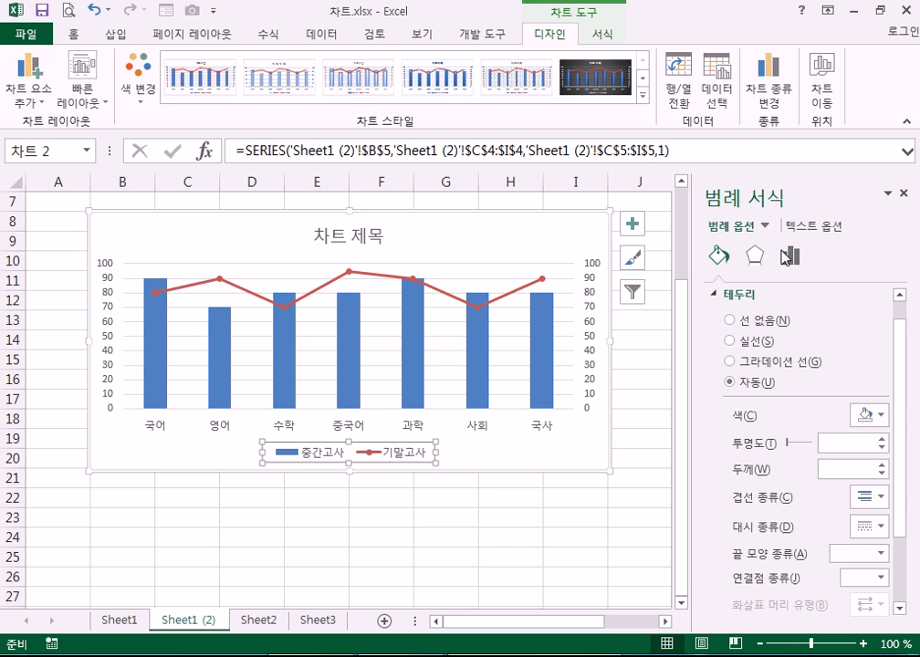
click(544, 346)
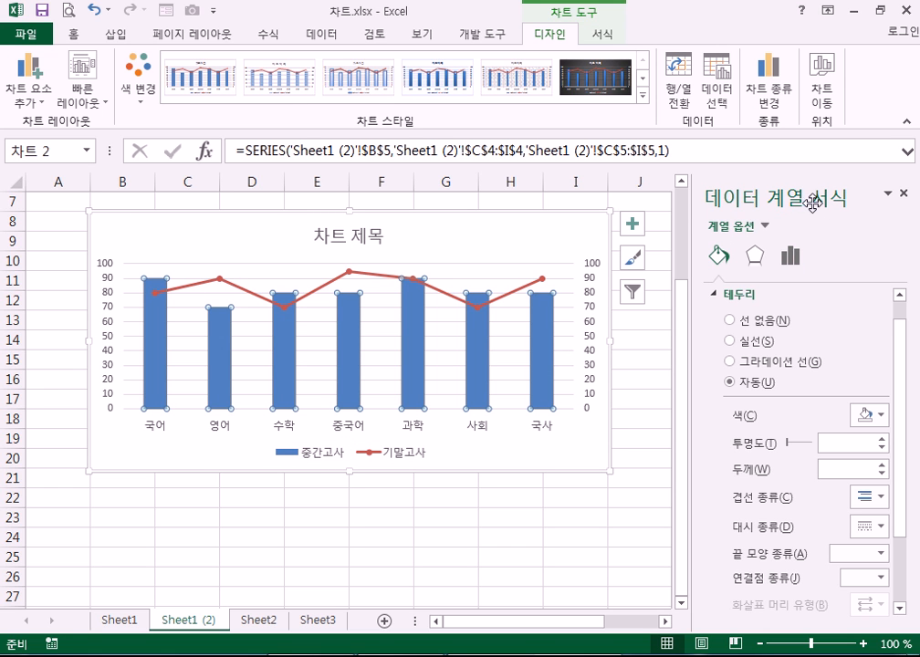
click(903, 195)
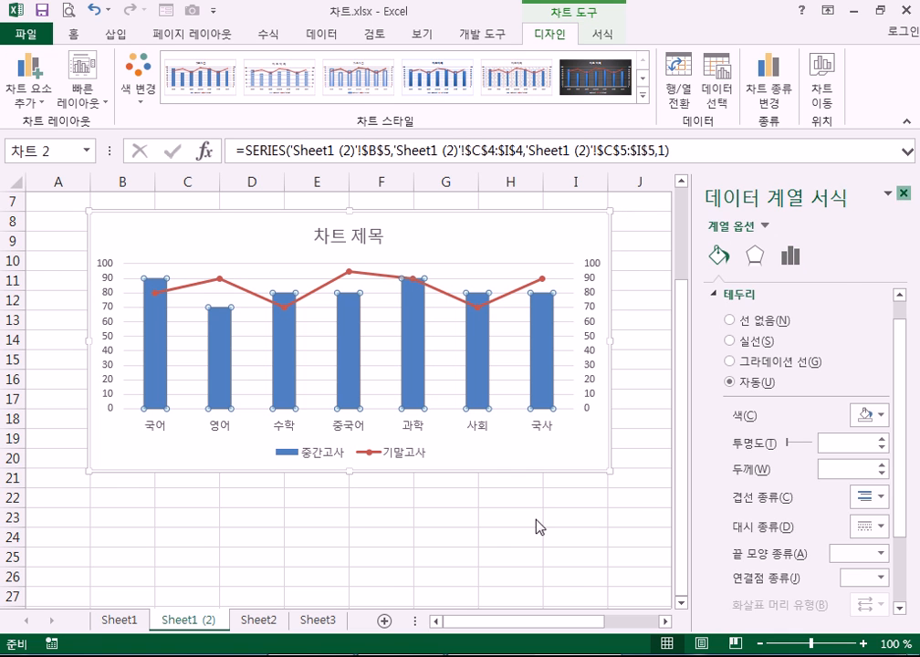
double_click(518, 249)
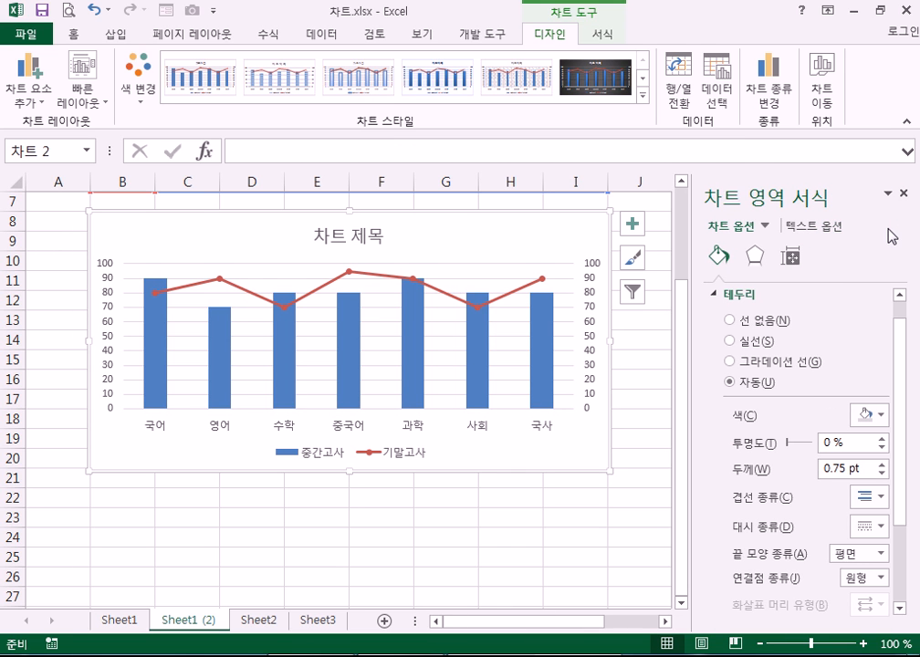
click(601, 34)
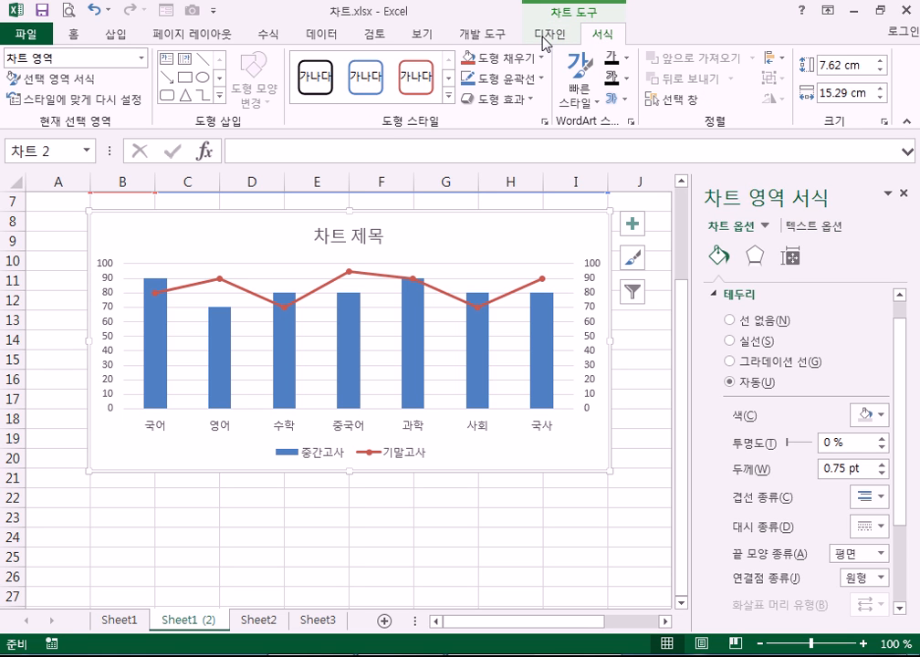
click(542, 35)
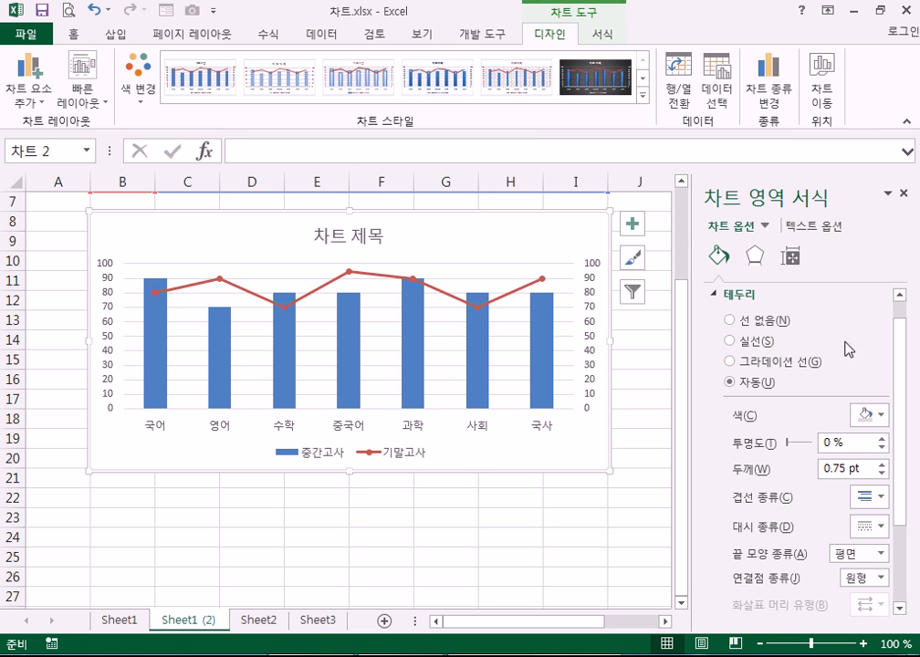
Examine the legend's effect (효과), text and position options (범례 옵션) without changing them
click(405, 462)
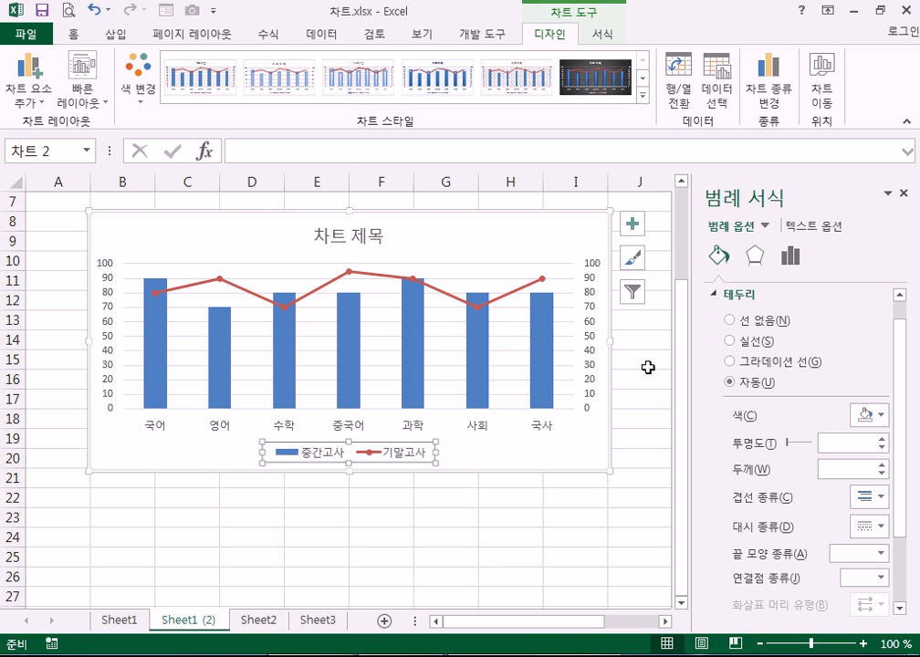
click(754, 259)
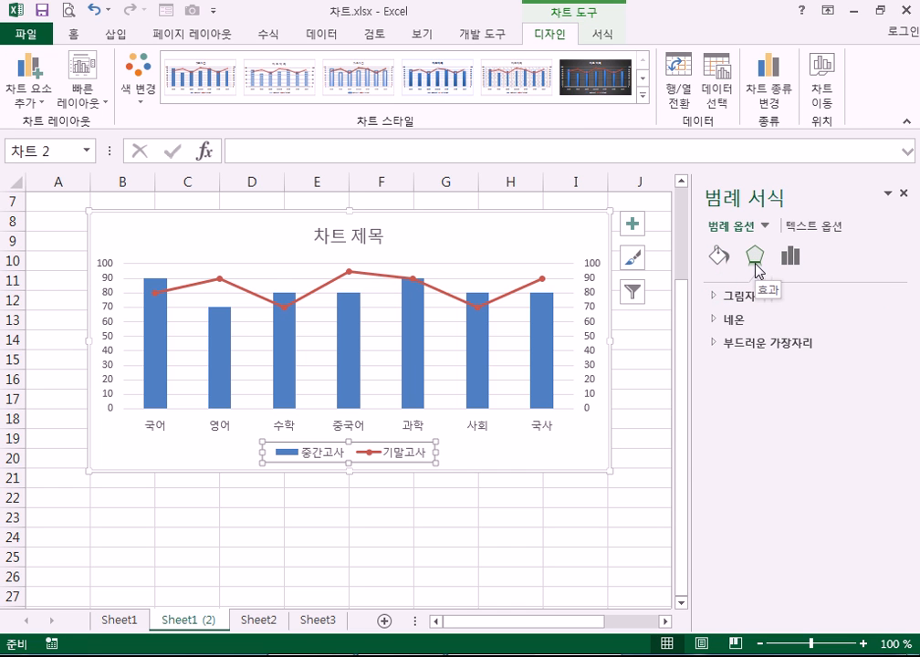
click(790, 260)
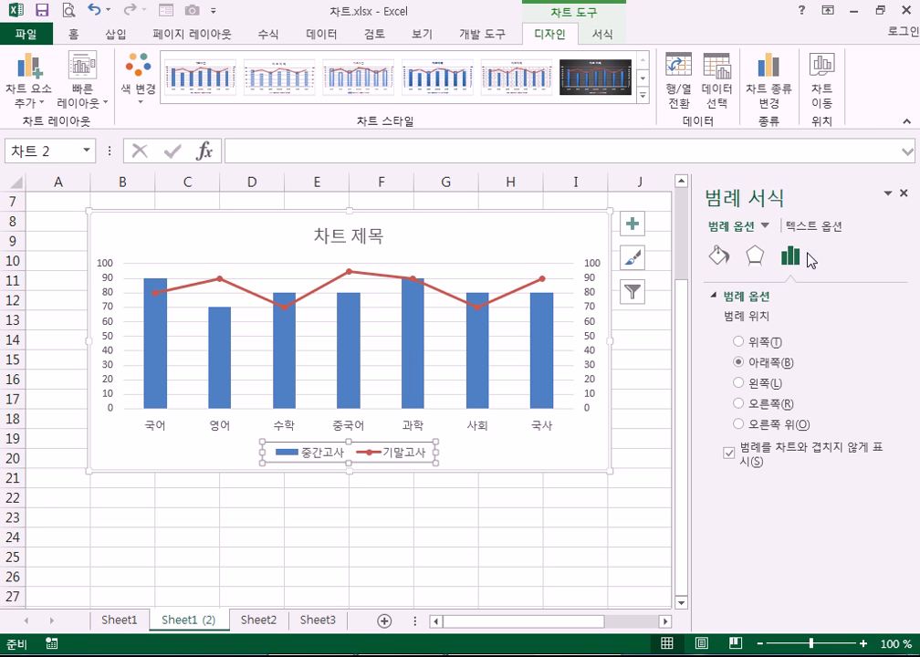
click(807, 228)
click(790, 260)
click(743, 226)
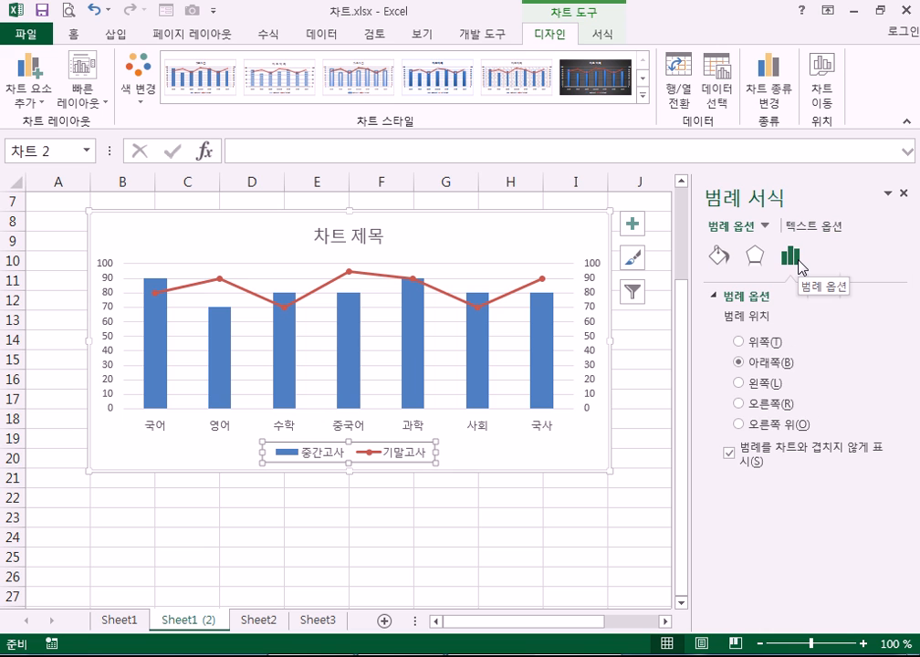
Give the legend a solid-line border (실선) in the standard red colour
click(799, 261)
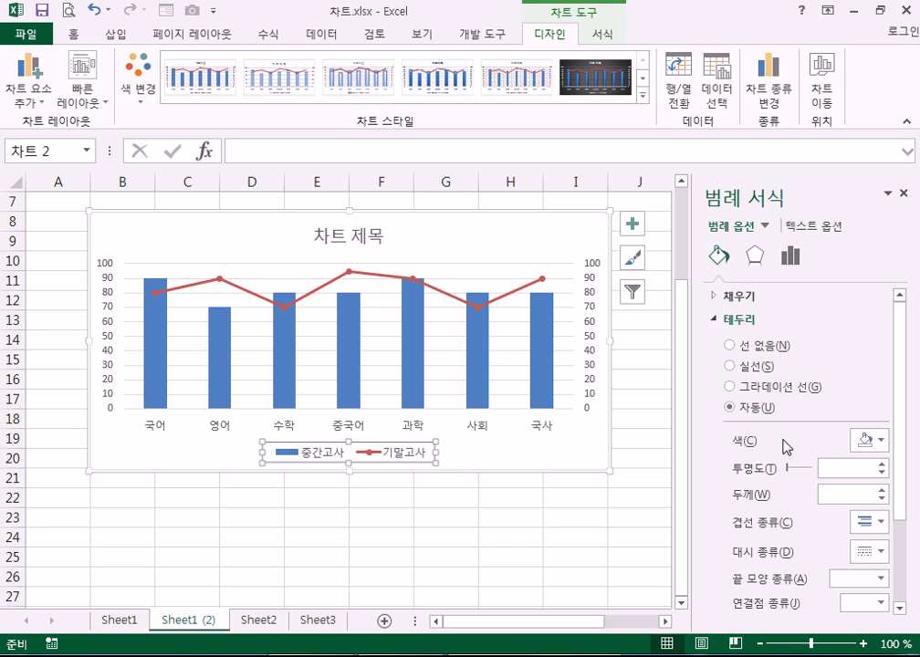
click(883, 445)
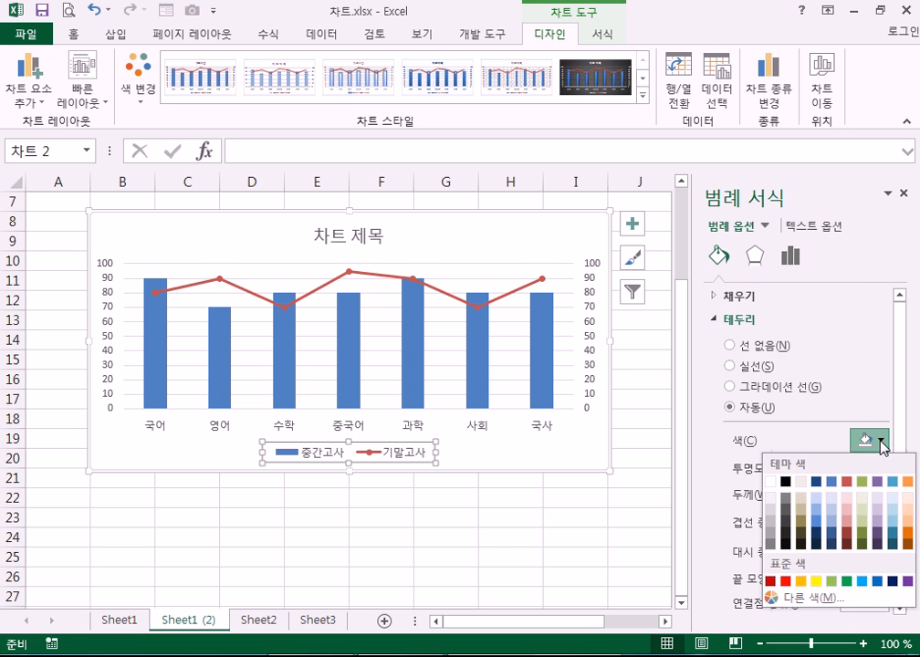
click(789, 582)
click(513, 460)
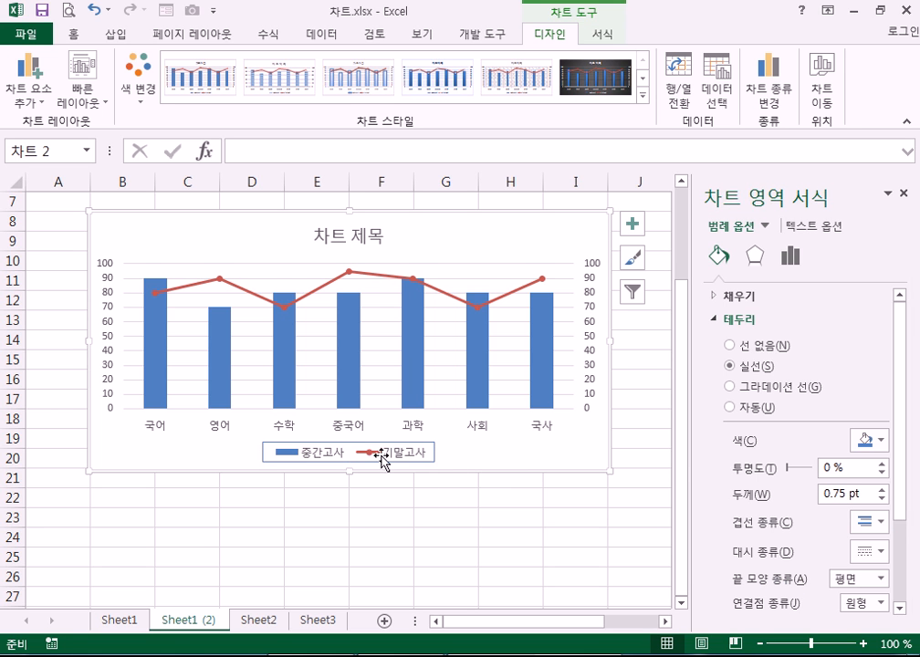
click(425, 456)
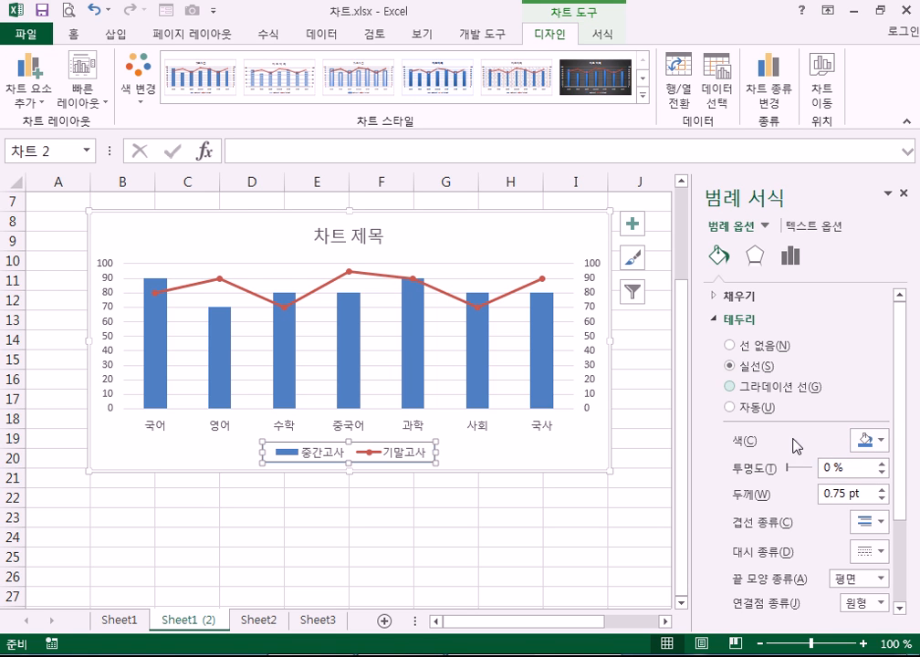
click(881, 442)
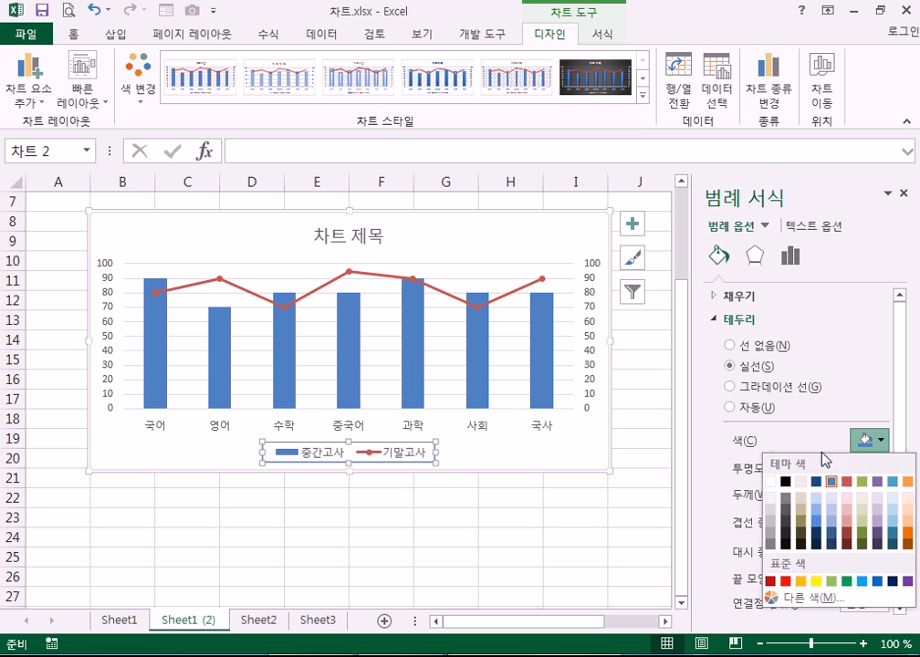
click(785, 582)
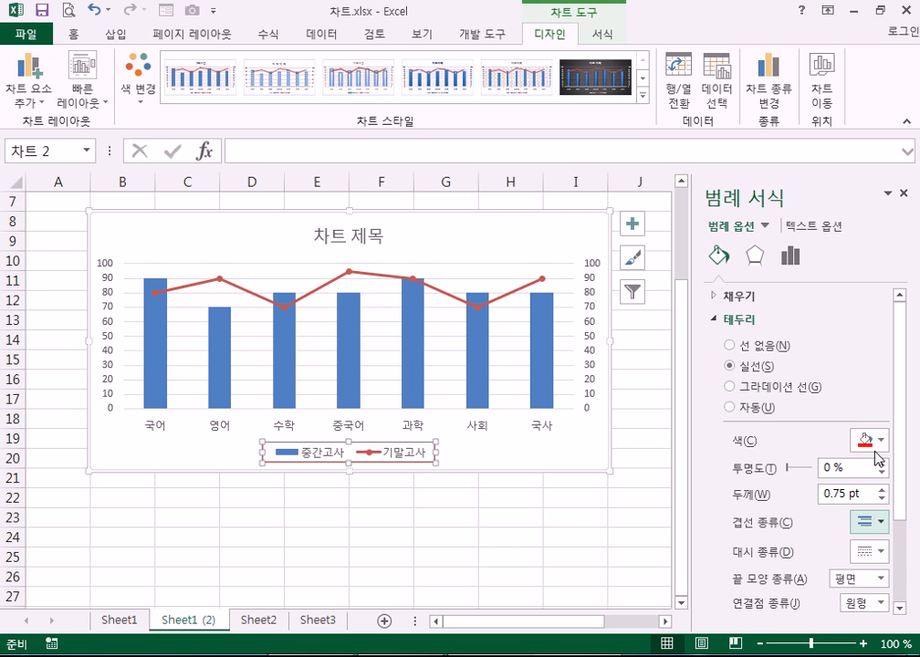
Set the width (두께) of the legend's border to 2 pt
click(502, 468)
click(436, 445)
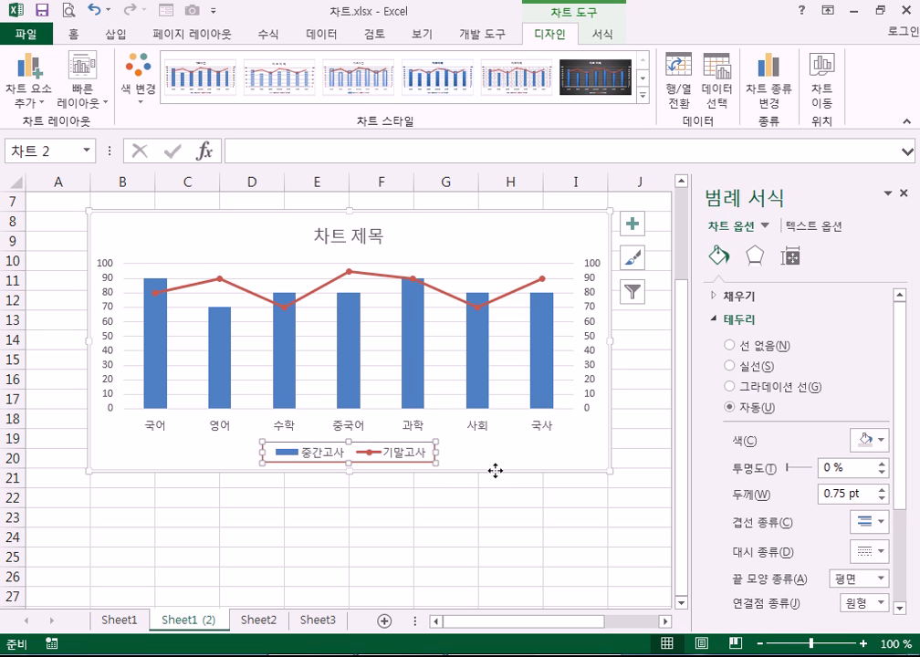
click(882, 488)
click(881, 488)
click(881, 488)
click(881, 488)
click(881, 488)
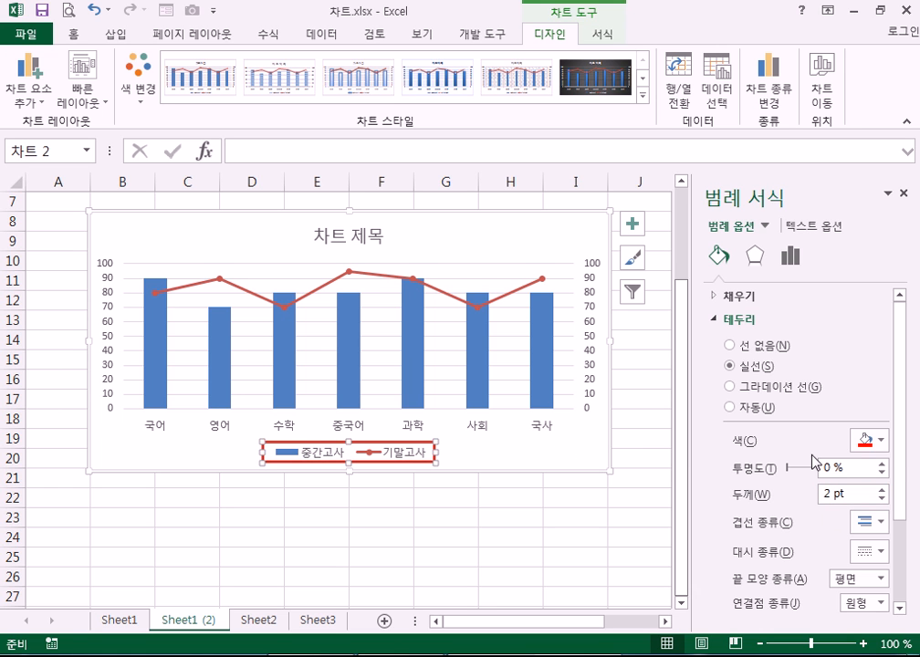
Give the legend a solid fill (단색 채우기) in the lightest shade of the dark blue theme colour
scroll(903, 517, down, 1)
drag(904, 517, 902, 434)
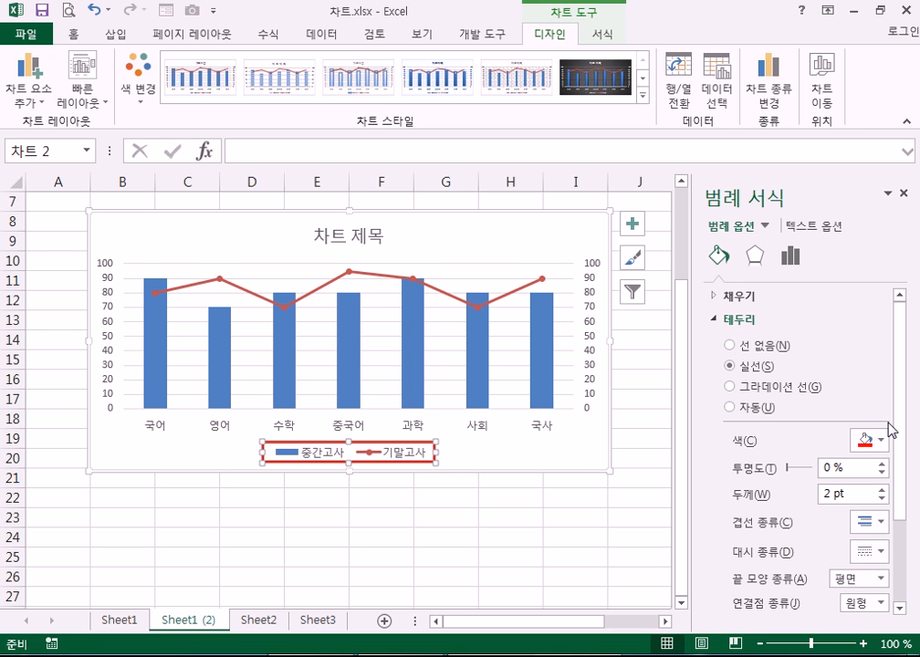
click(713, 297)
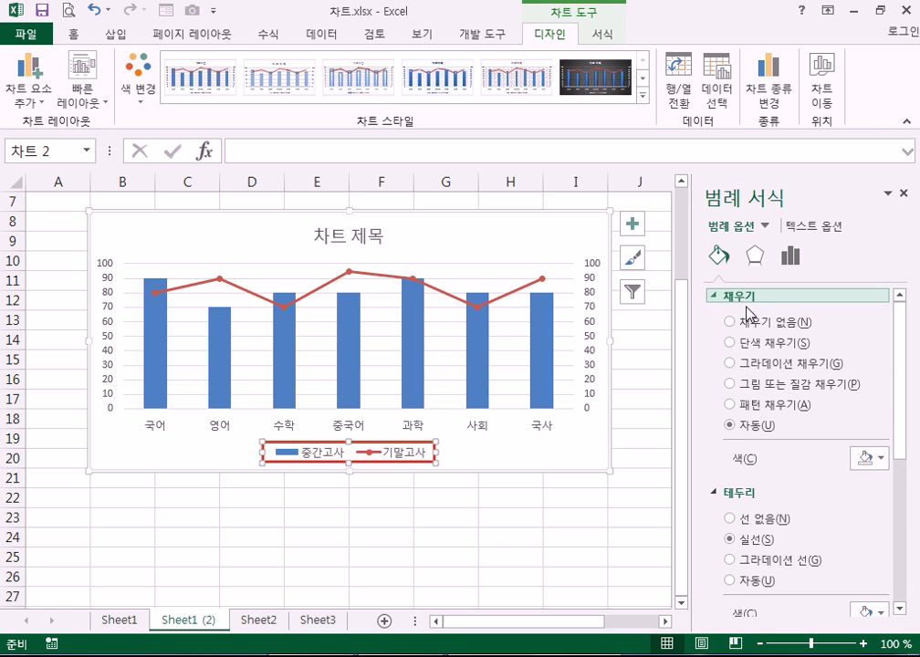
click(774, 348)
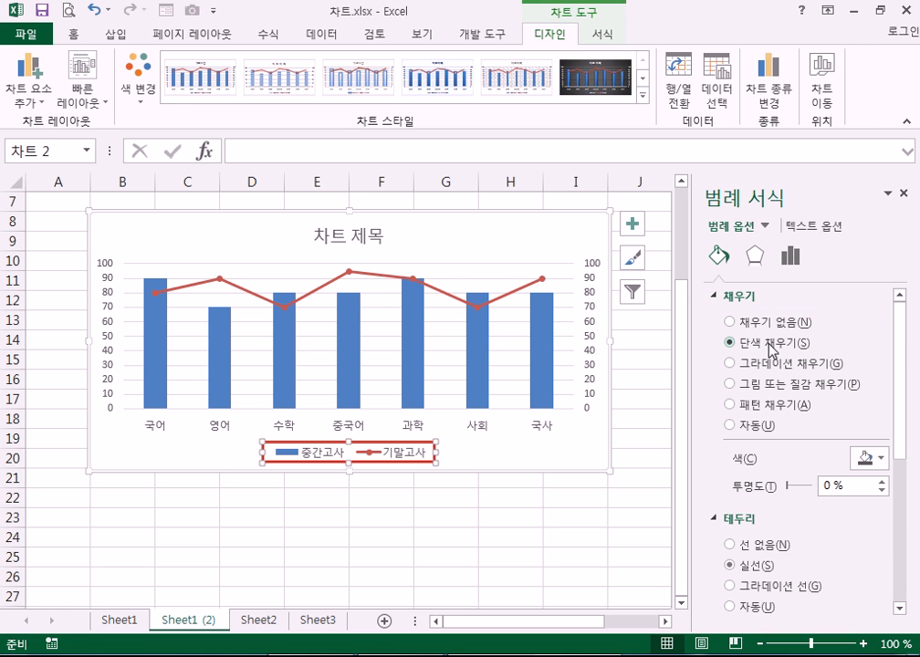
click(881, 459)
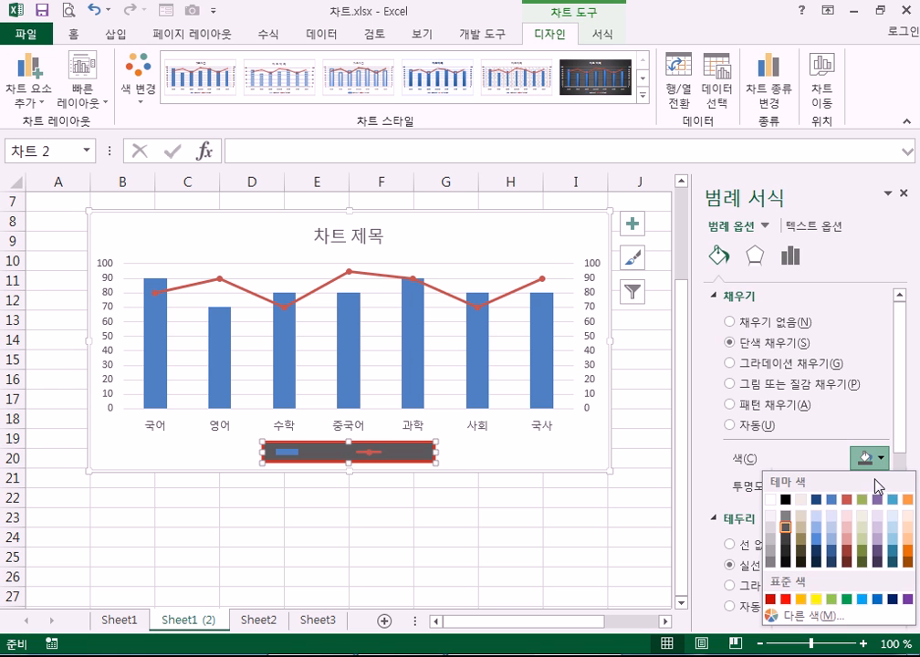
click(816, 518)
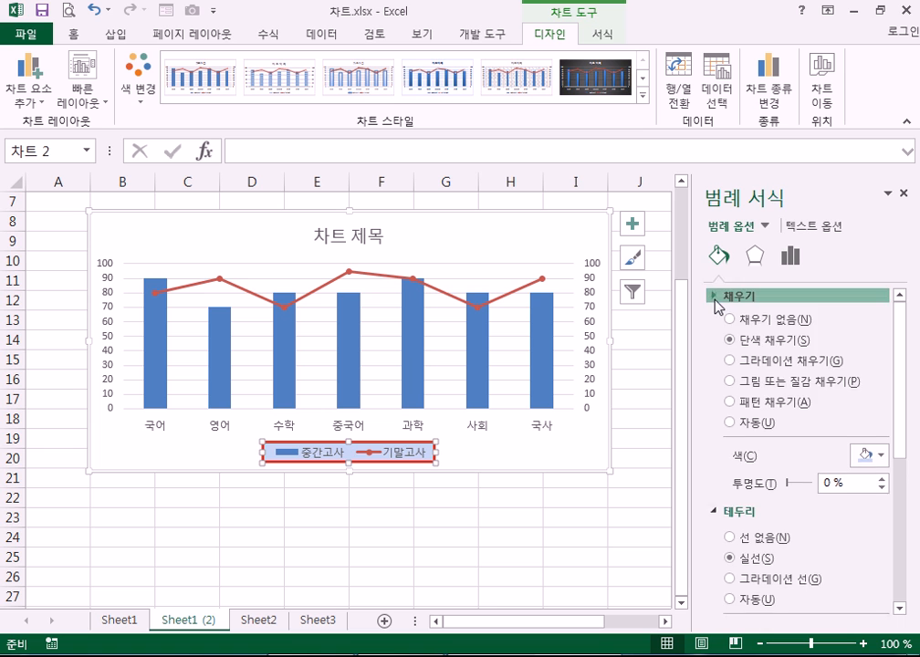
Review the legend's fill (채우기) and border (테두리) settings without changing them
click(716, 303)
click(719, 321)
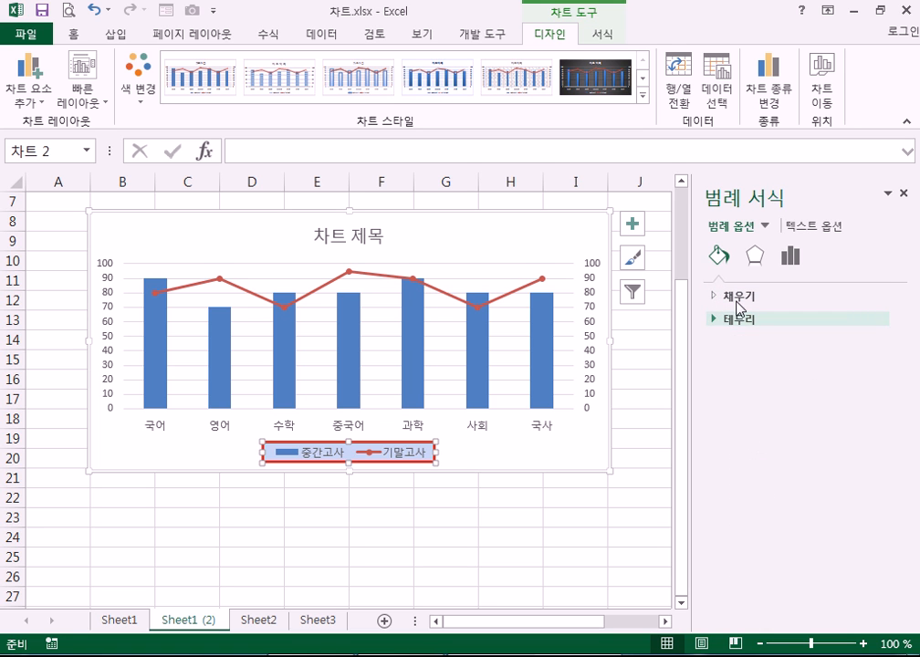
click(734, 295)
click(751, 522)
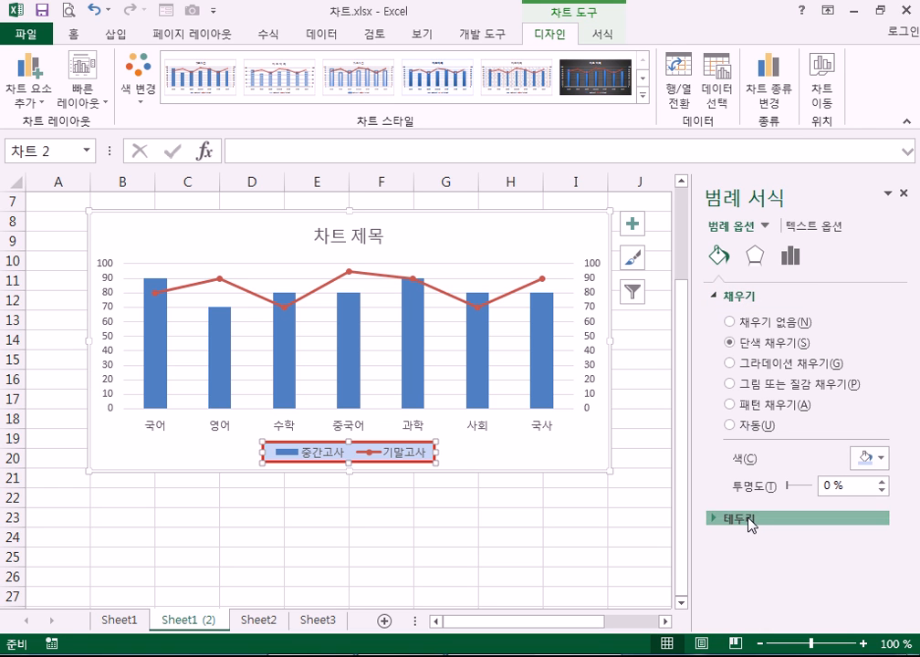
click(736, 301)
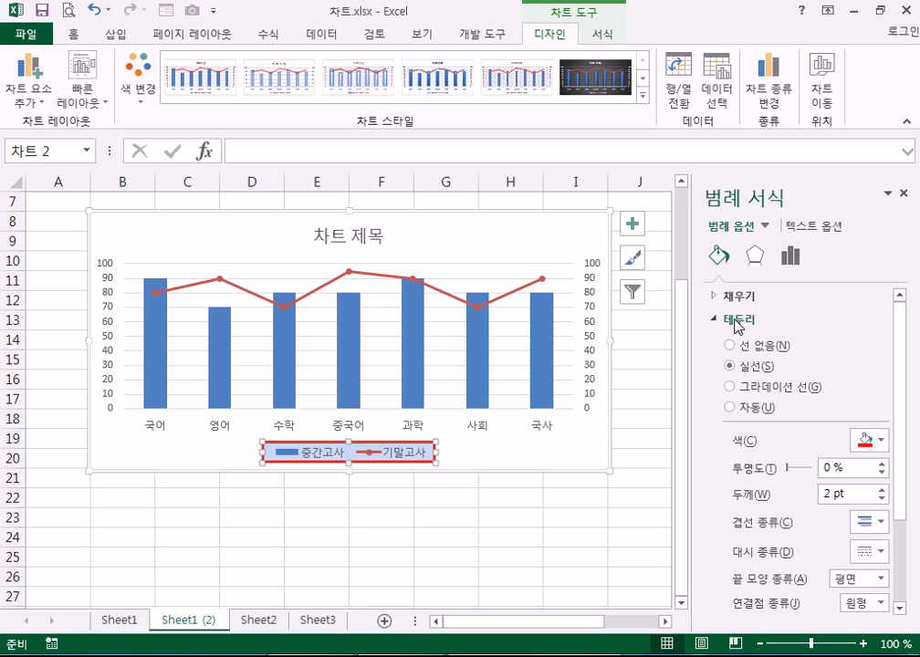
click(736, 322)
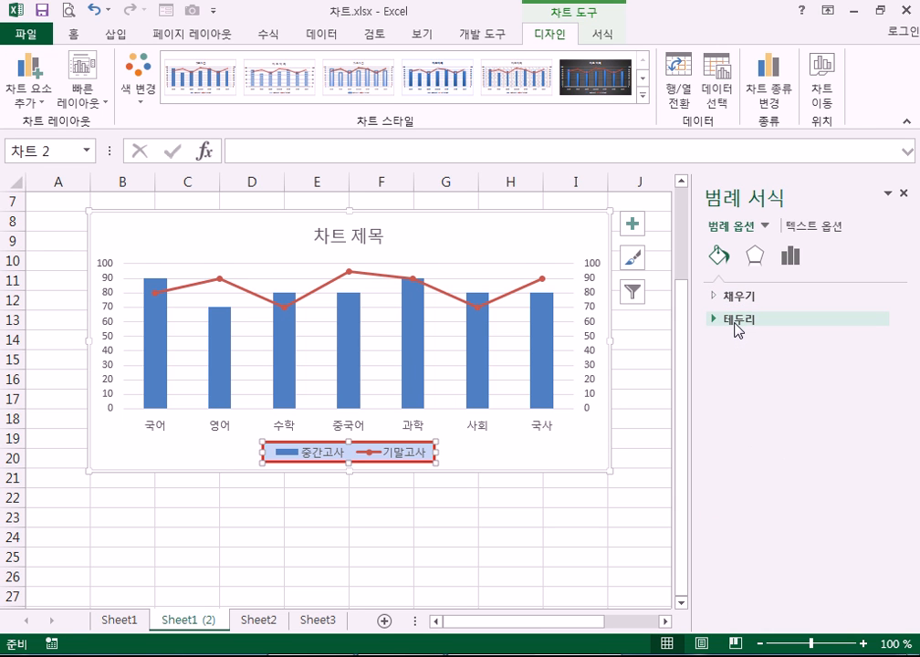
click(734, 321)
click(734, 321)
Change the legend's solid fill colour to standard yellow and bring up its border (테두리) settings
click(741, 298)
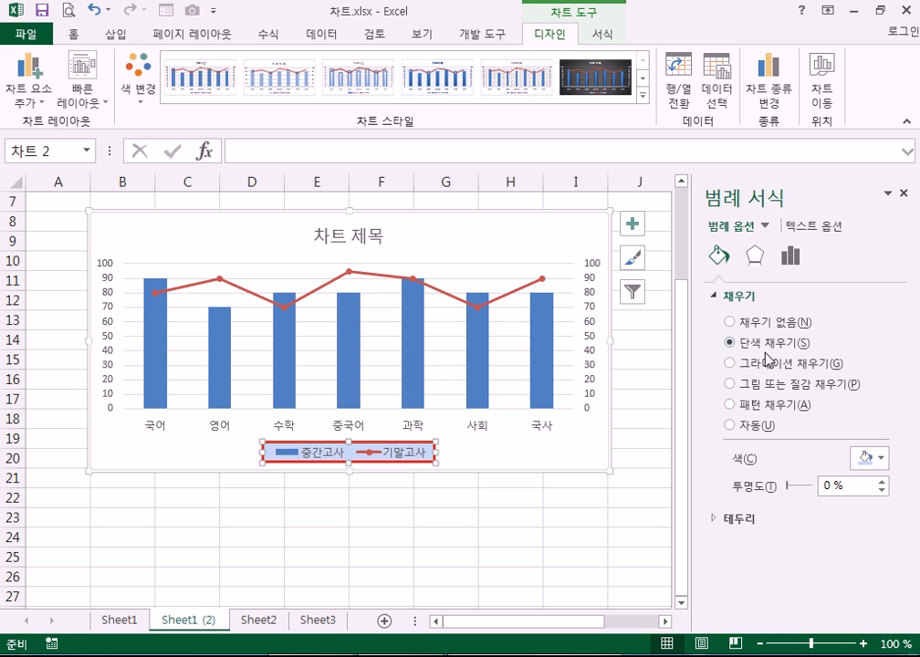
click(881, 461)
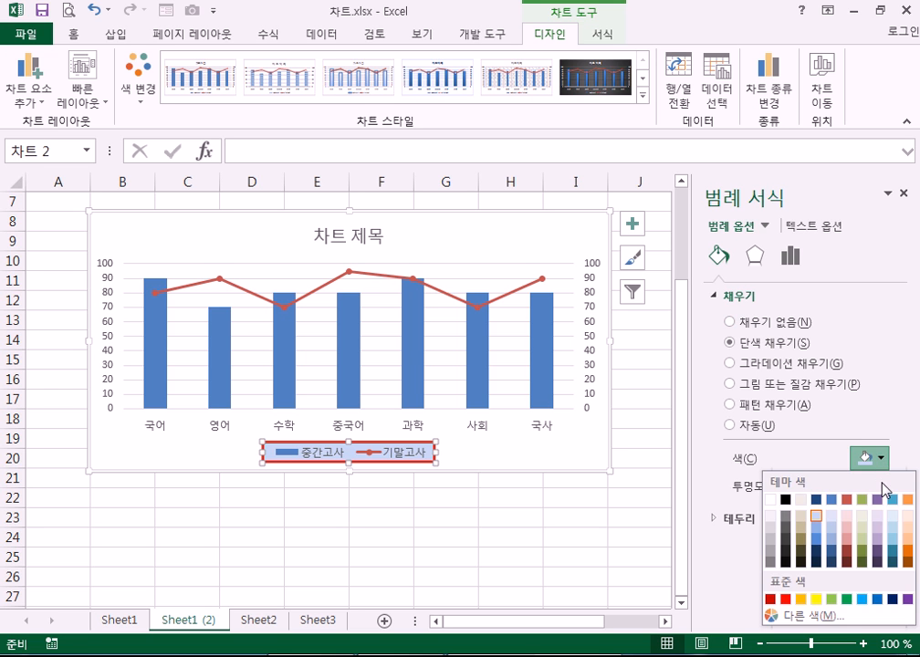
click(817, 600)
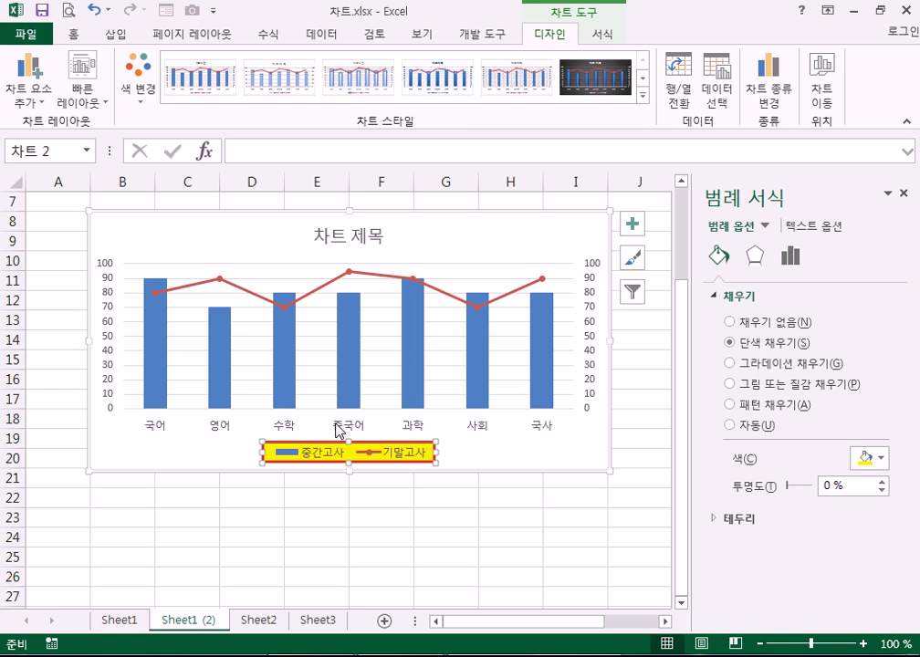
click(715, 297)
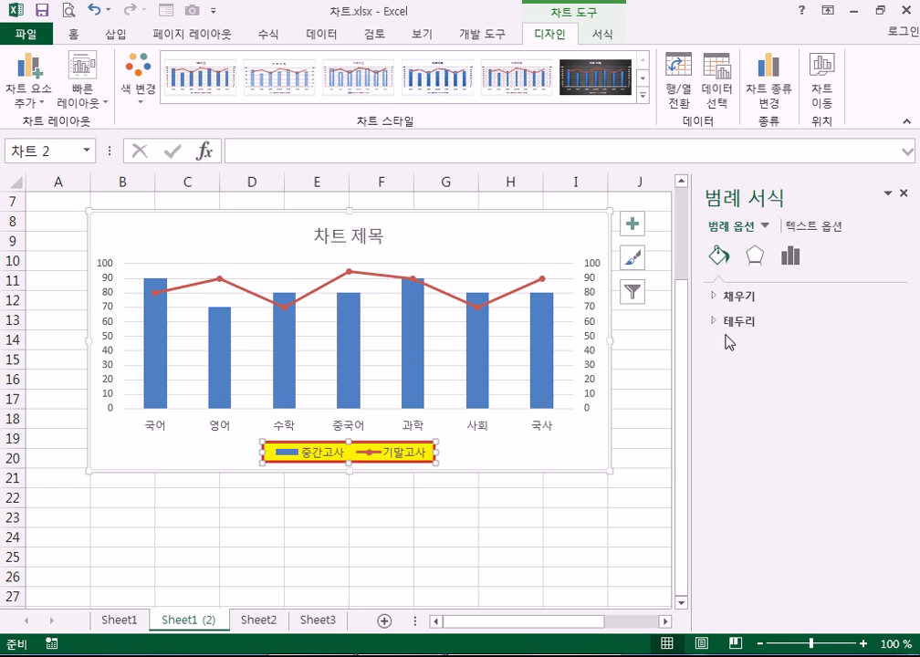
click(729, 317)
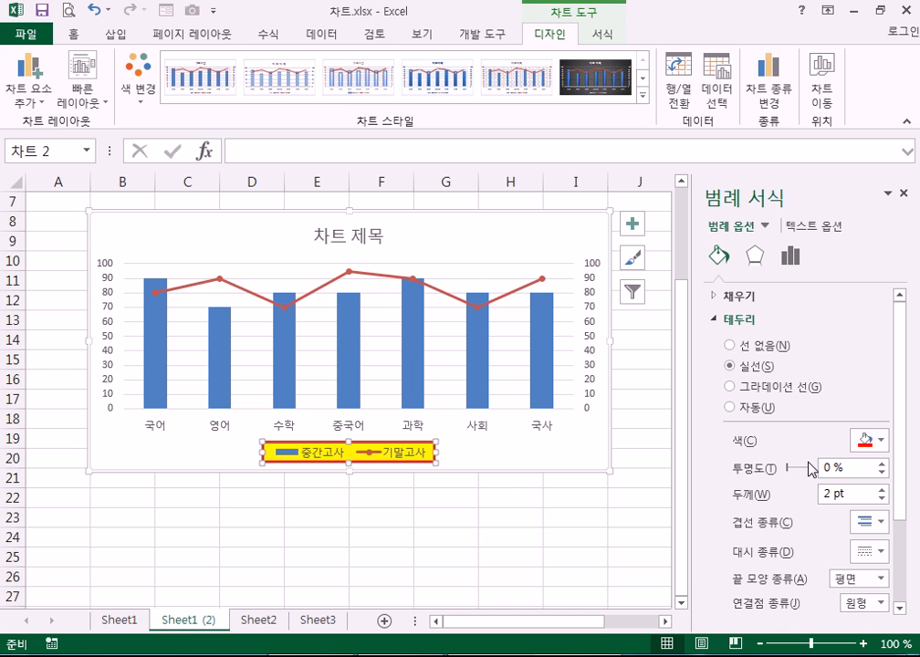
Try the legend positions 오른쪽, 위쪽 and 왼쪽, and return the legend to 아래쪽
click(790, 257)
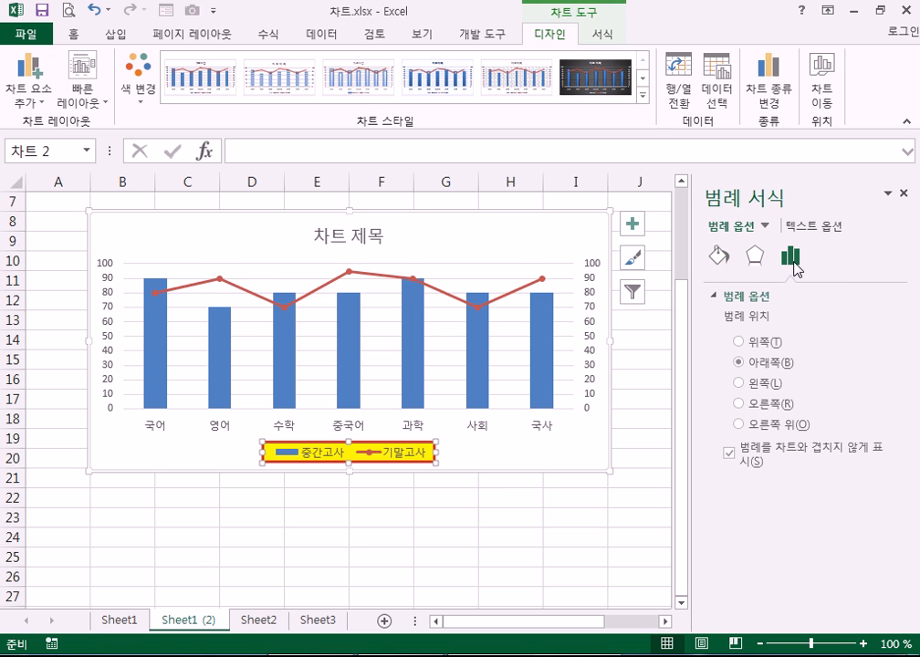
click(739, 402)
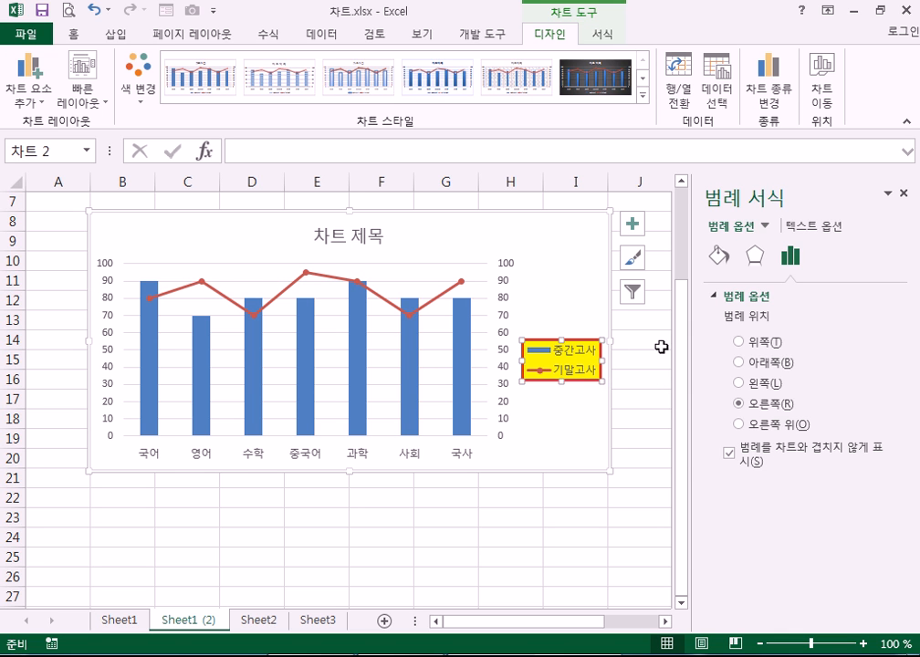
click(755, 345)
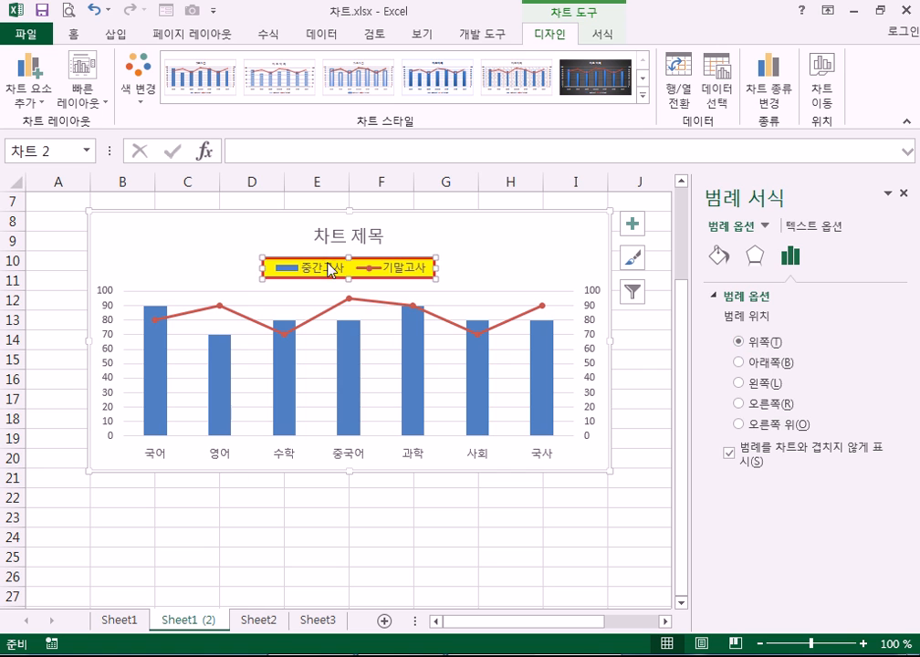
click(737, 362)
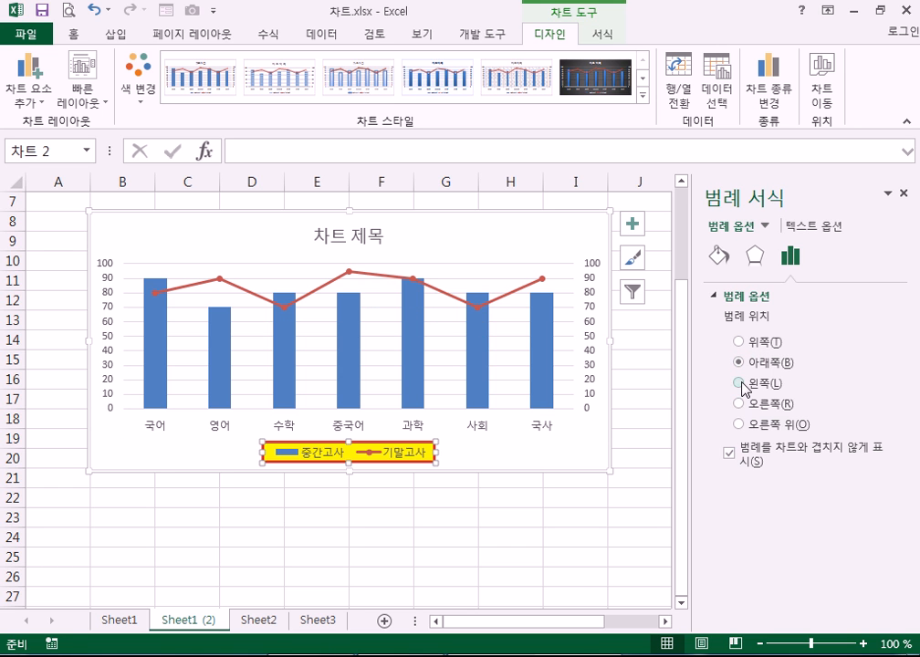
click(739, 383)
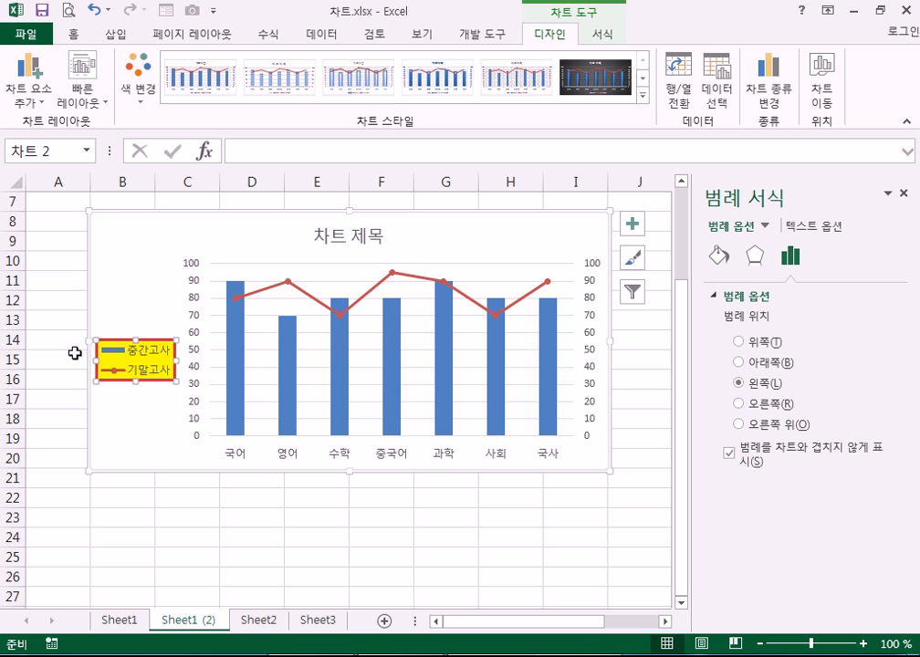
click(737, 363)
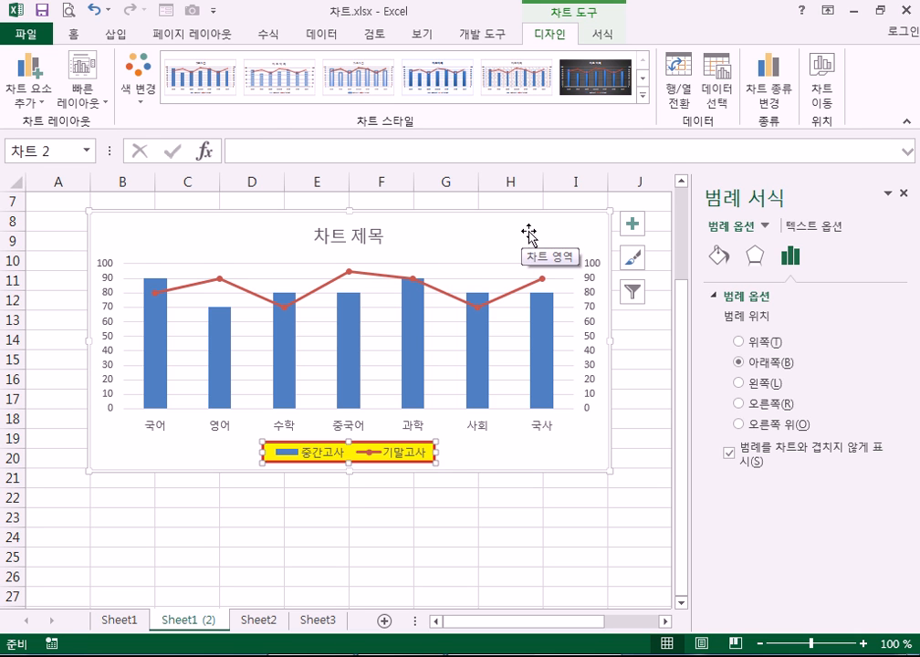
Select the chart area and preview the available chart colour sets (색 변경) without applying one
scroll(273, 315, up, 1)
click(265, 295)
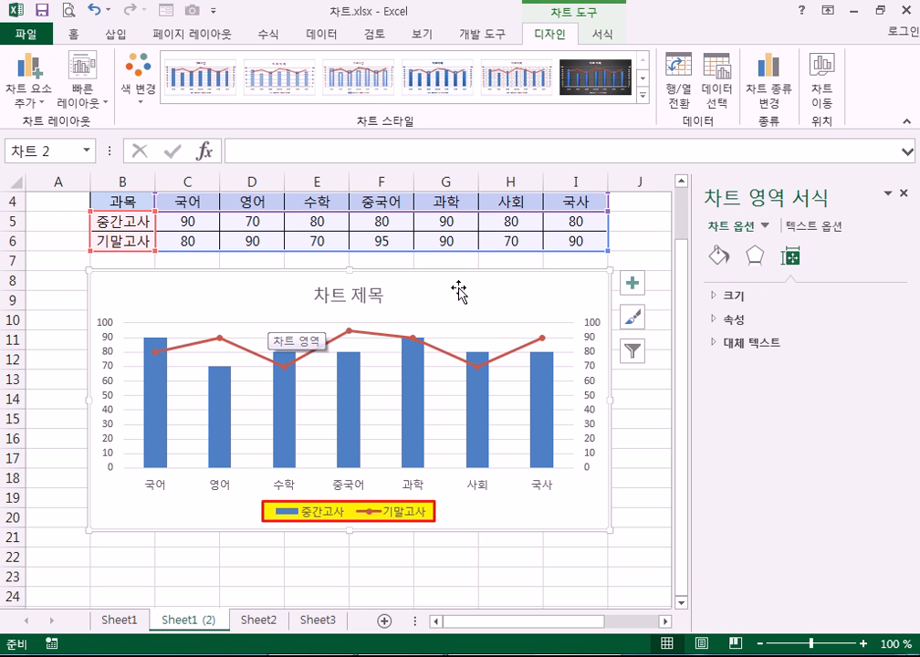
click(149, 95)
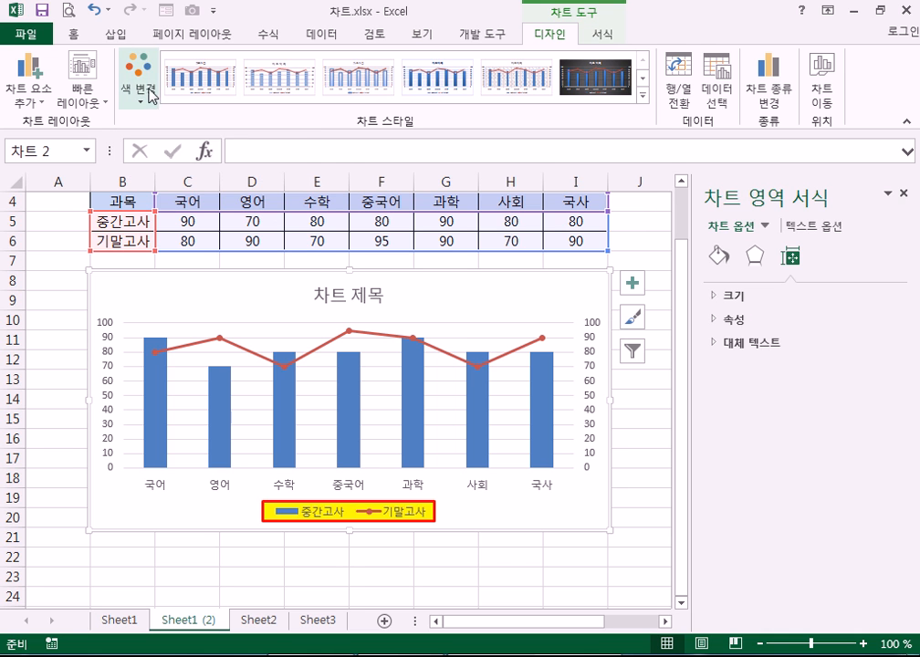
drag(296, 166, 293, 135)
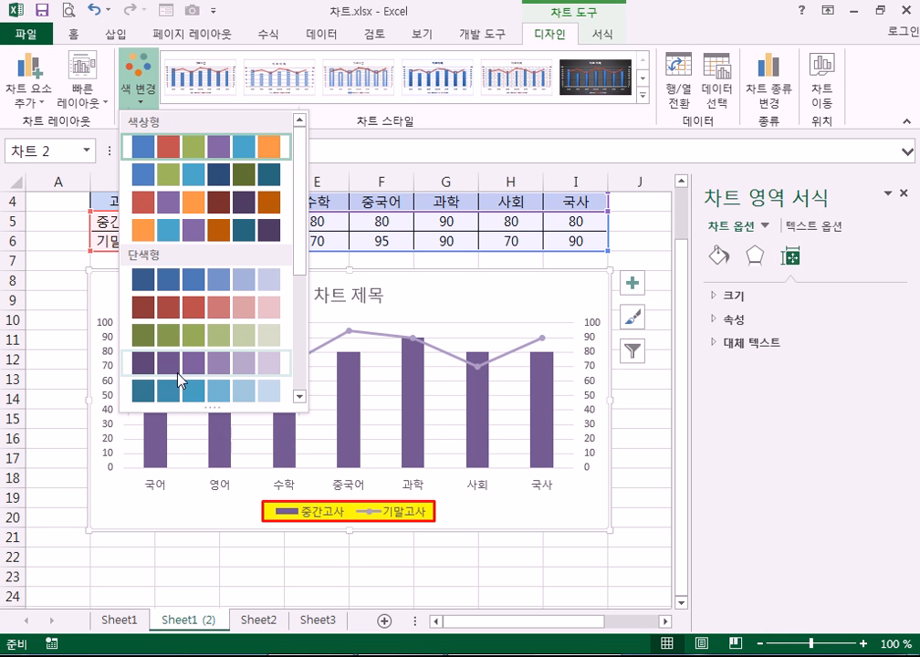
click(139, 88)
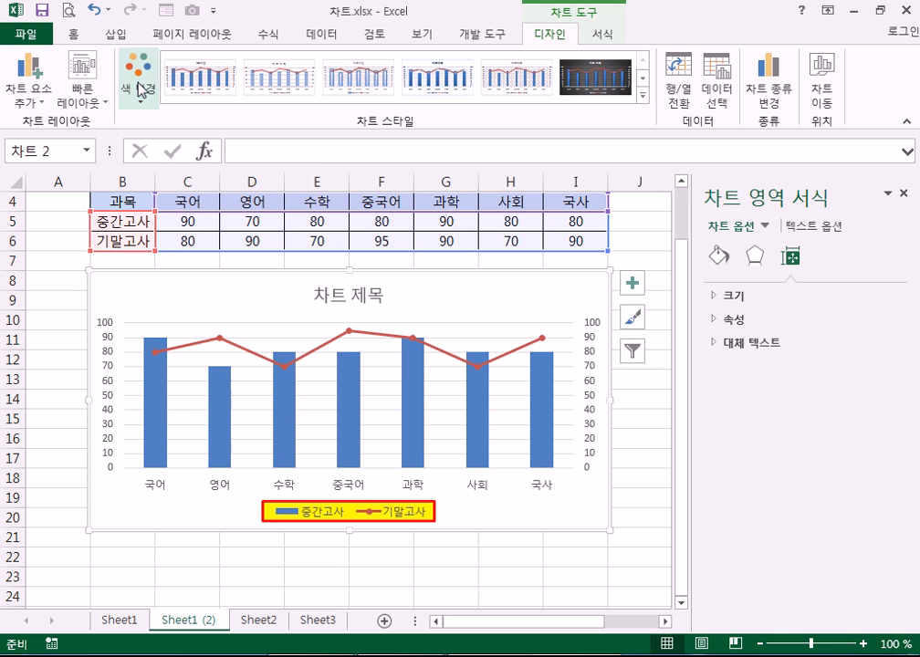
Preview the chart styles and check the chart filter's series and categories without applying any change
click(644, 95)
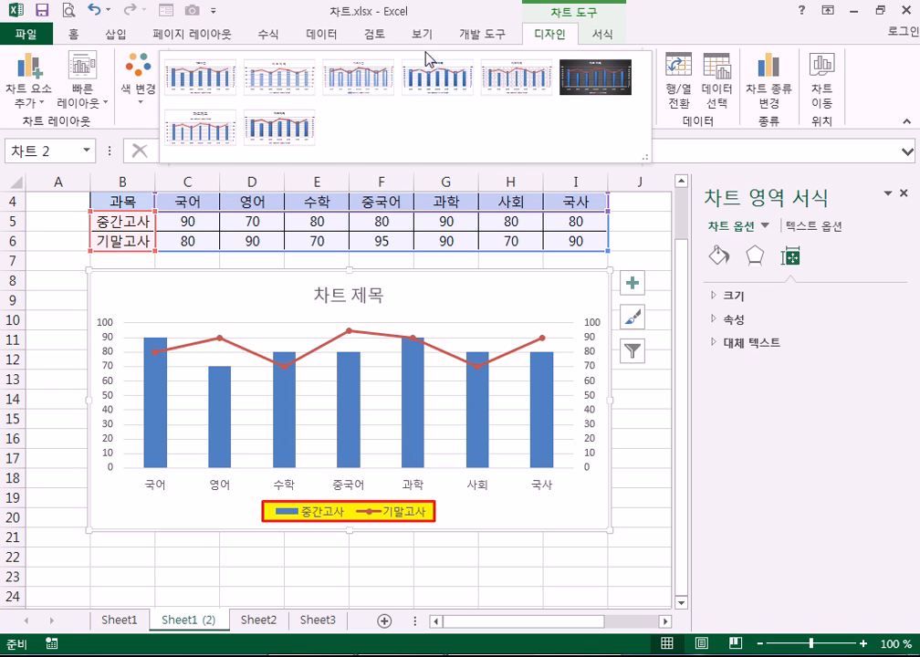
click(609, 37)
click(609, 36)
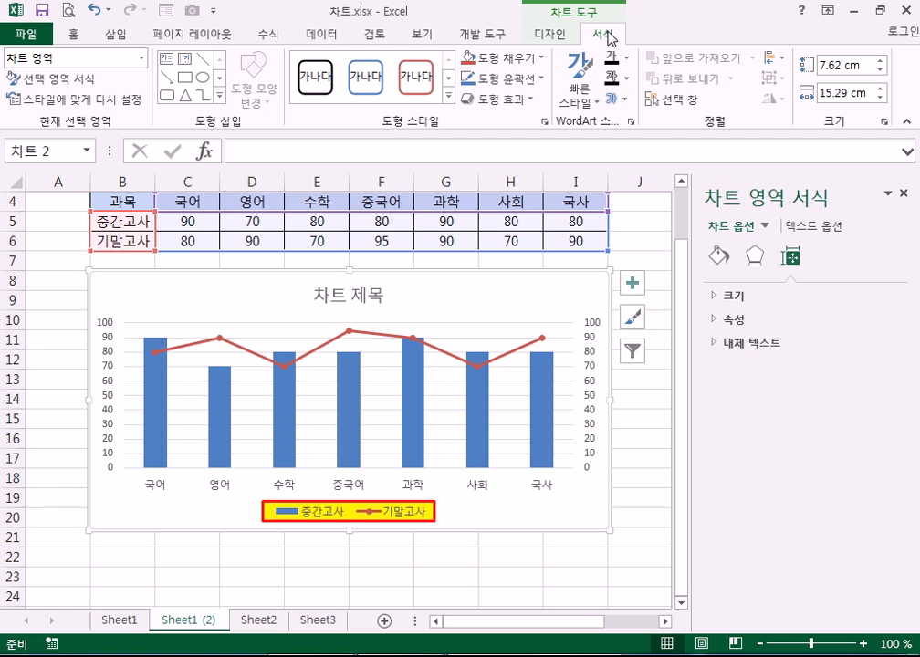
click(552, 38)
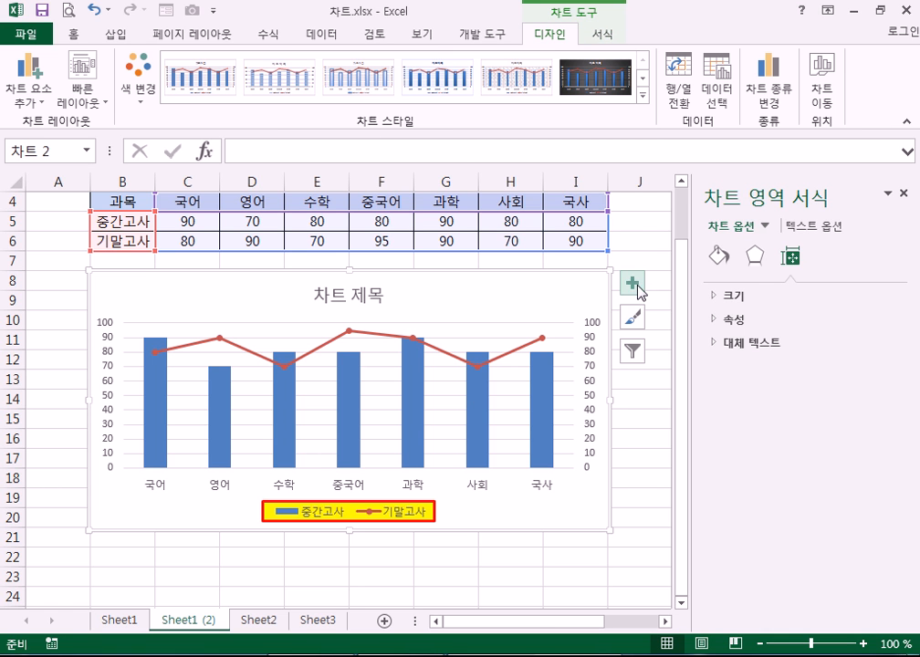
click(643, 334)
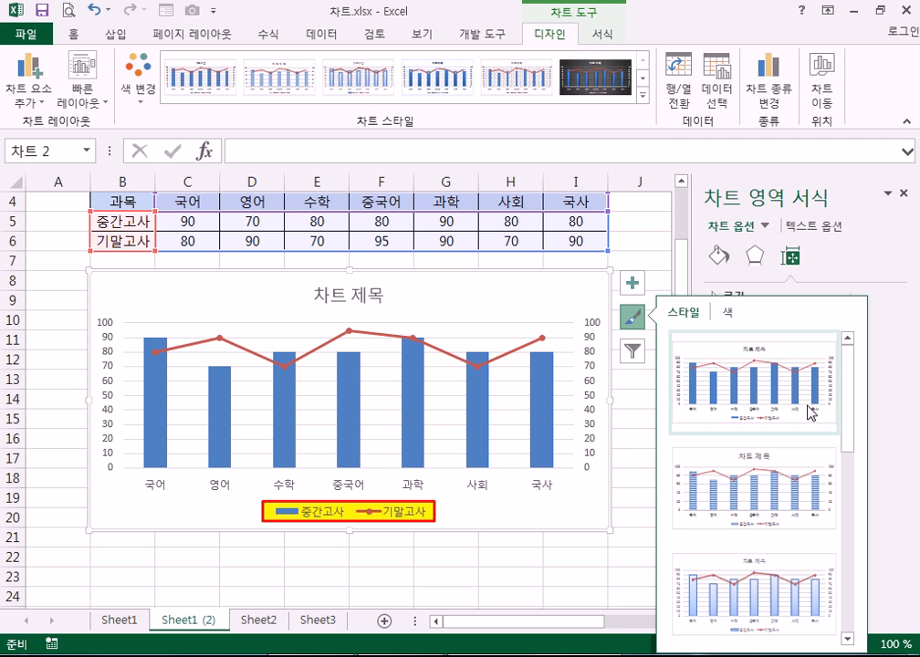
scroll(815, 492, down, 3)
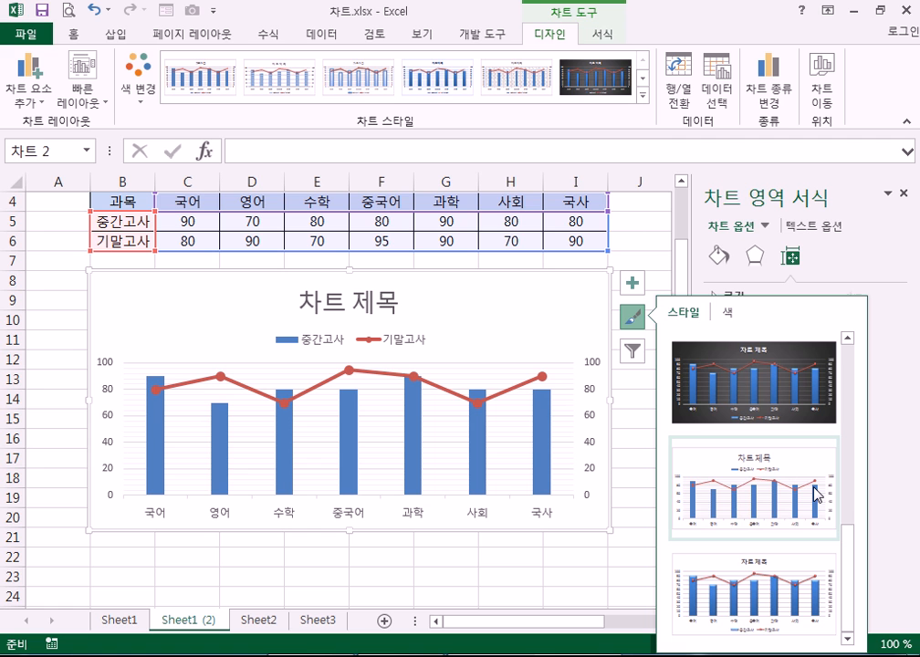
scroll(820, 494, up, 1)
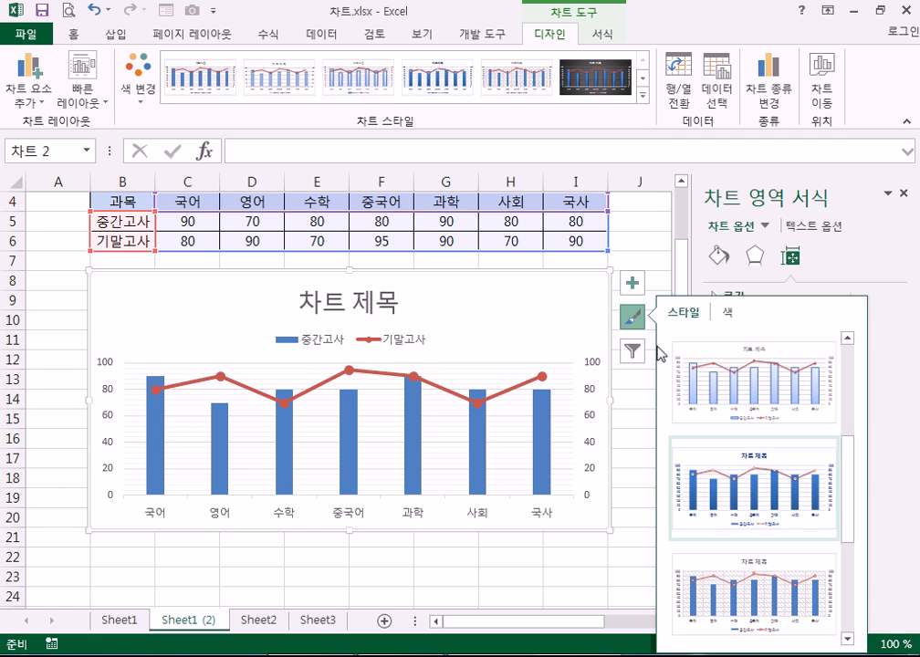
click(633, 350)
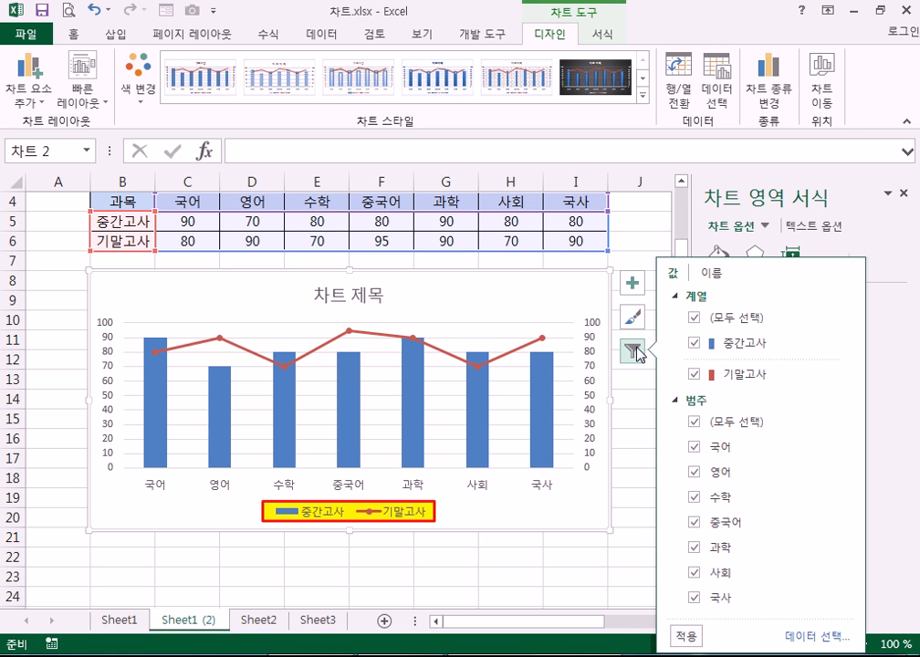
click(634, 352)
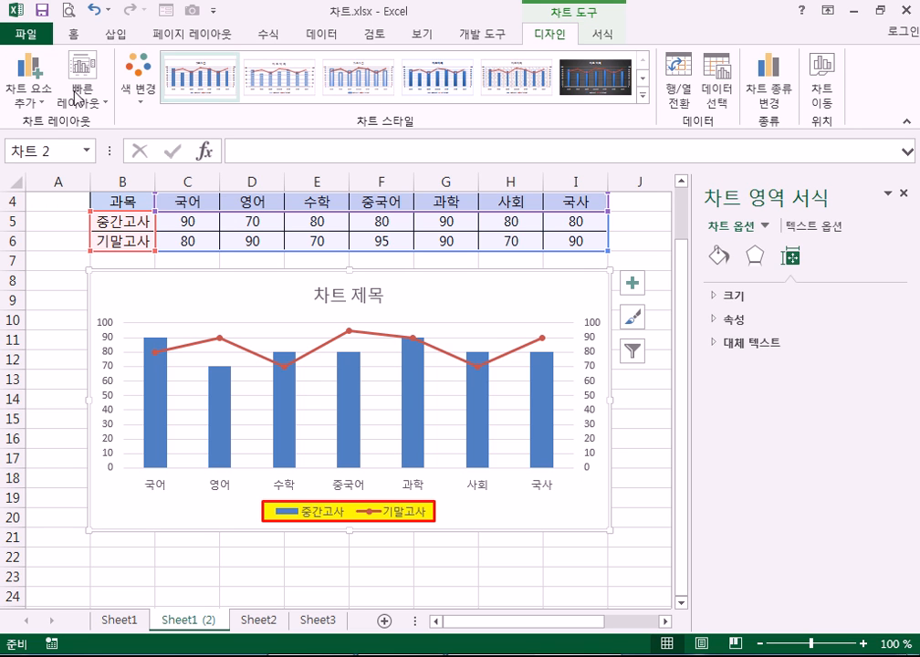
Browse the whole list of colourful (색상형) and monochrome (단색형) chart colour sets, previewing them on the chart
click(154, 93)
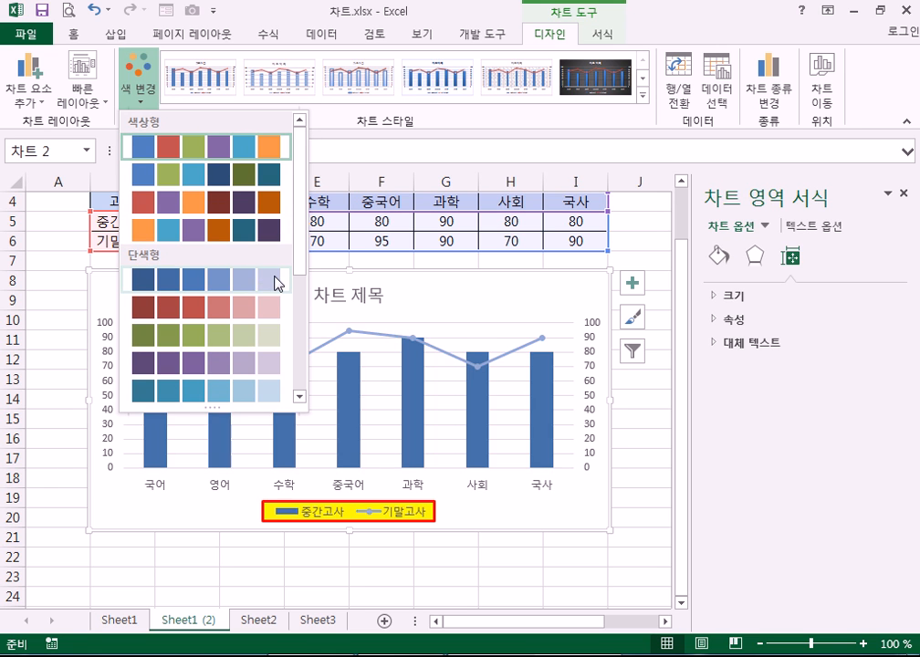
scroll(275, 279, down, 5)
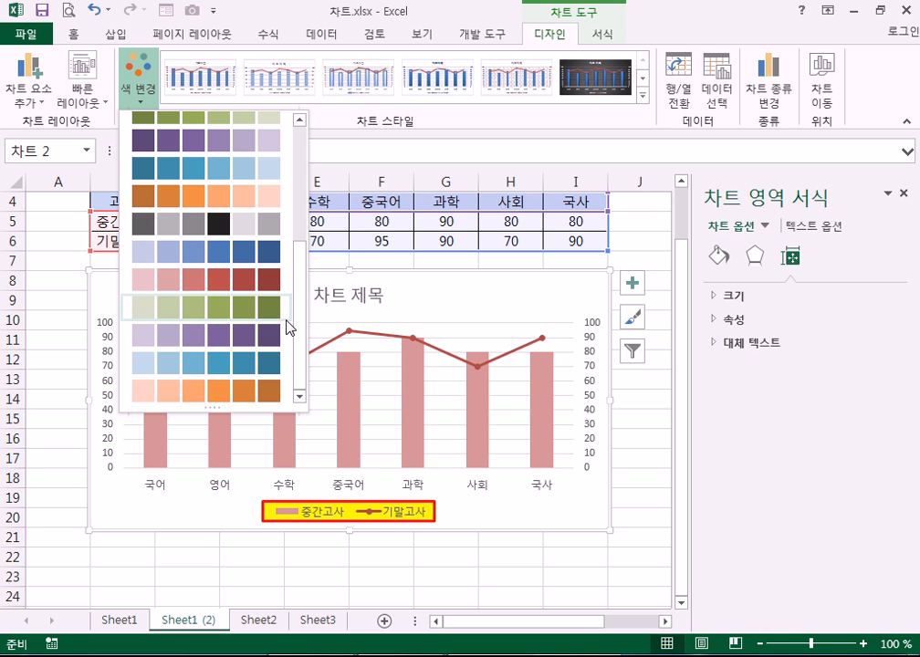
scroll(169, 241, up, 5)
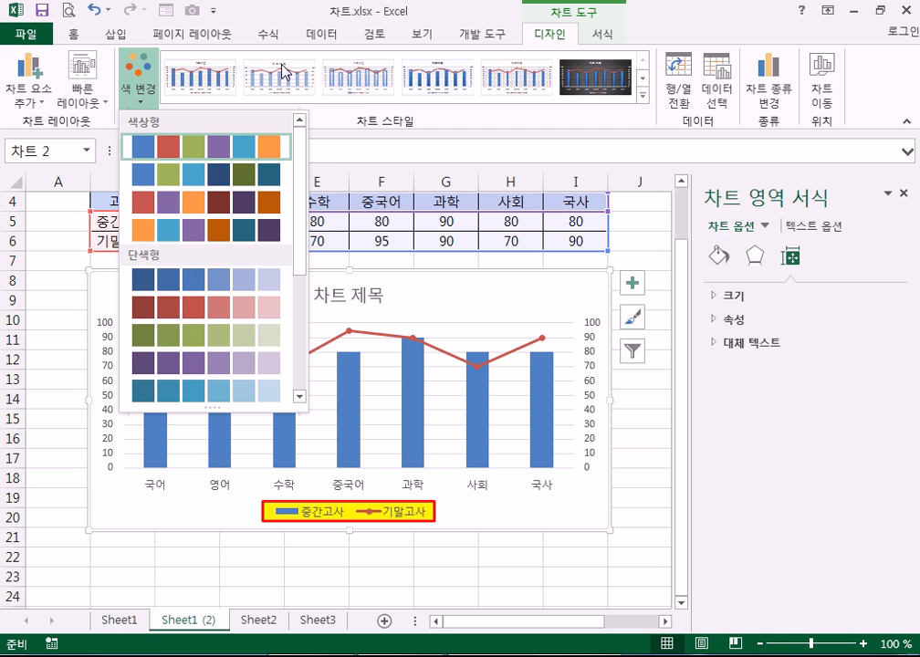
Browse the chart styles and apply the last one, with glossy bevelled columns and a bold title, to the chart
click(643, 96)
click(643, 96)
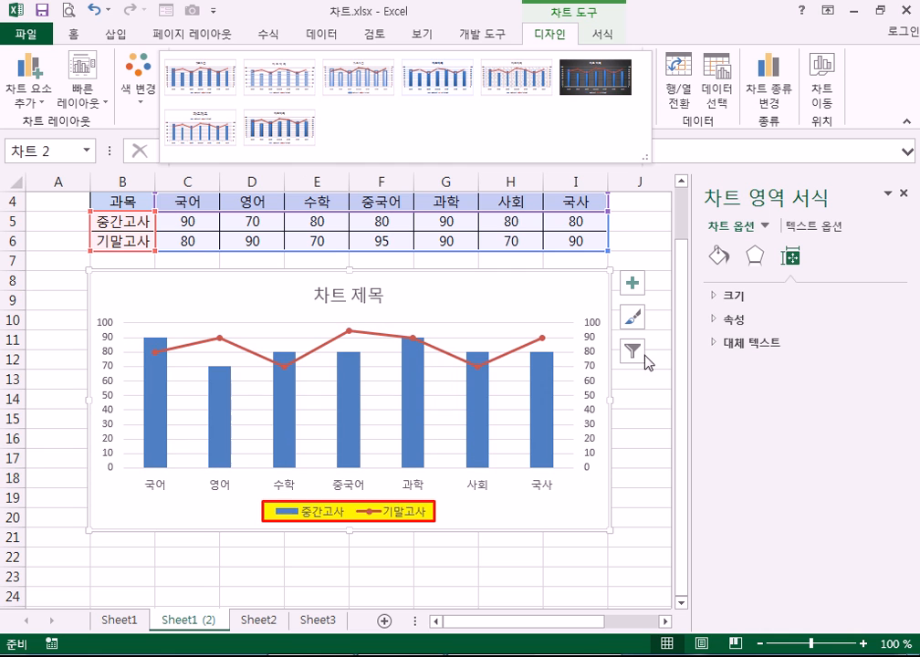
click(561, 302)
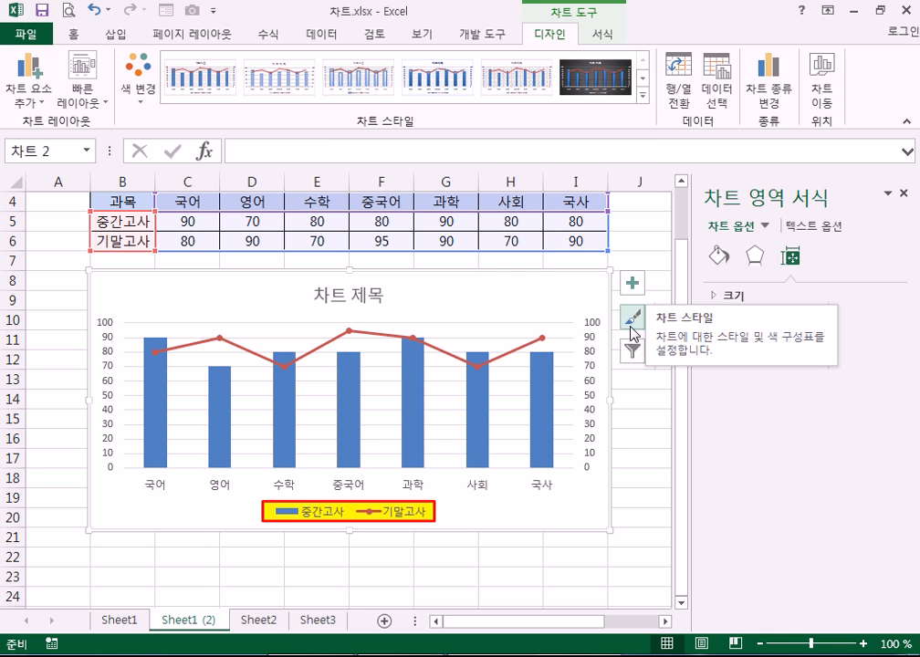
click(630, 334)
scroll(784, 543, down, 5)
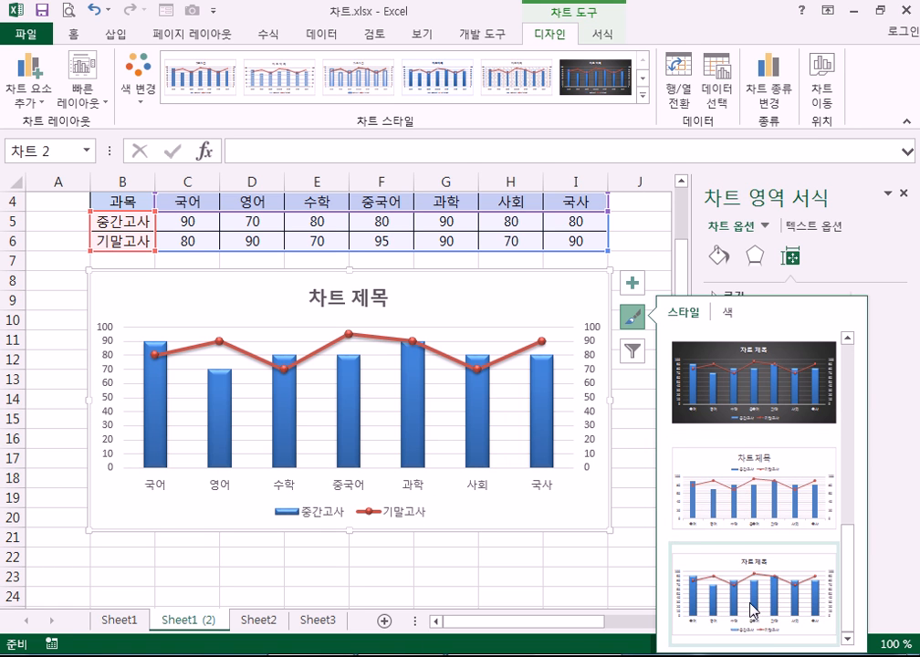
click(777, 568)
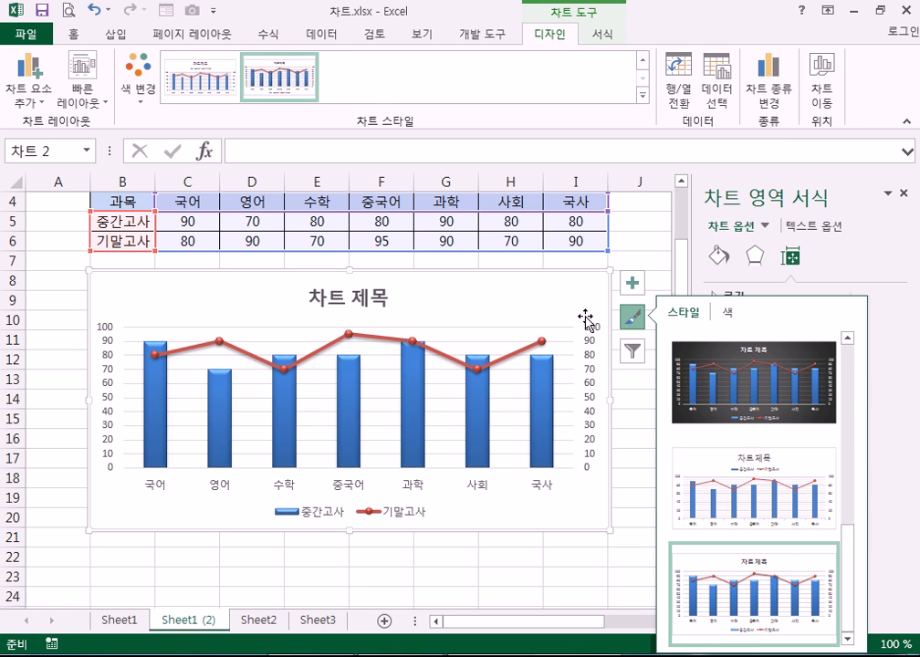
Examine the chart filter and the format options of the legend, chart title, secondary vertical axis and chart area
click(636, 351)
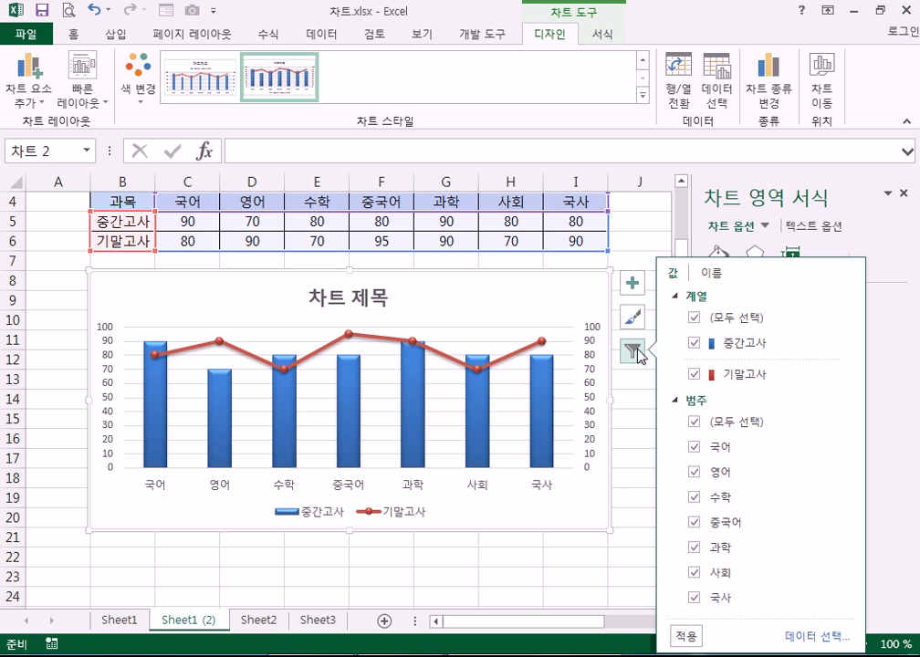
click(540, 310)
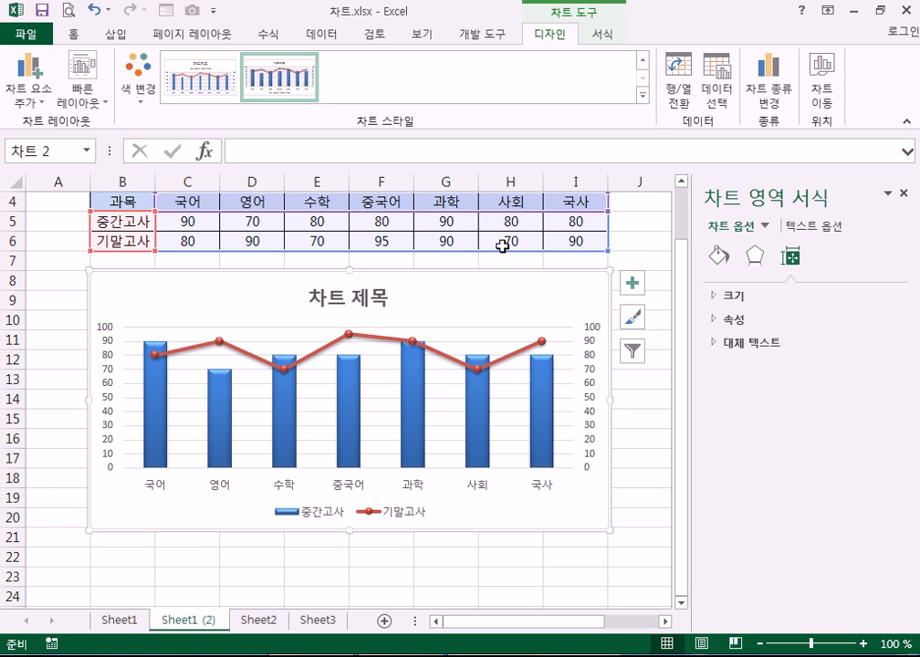
click(407, 518)
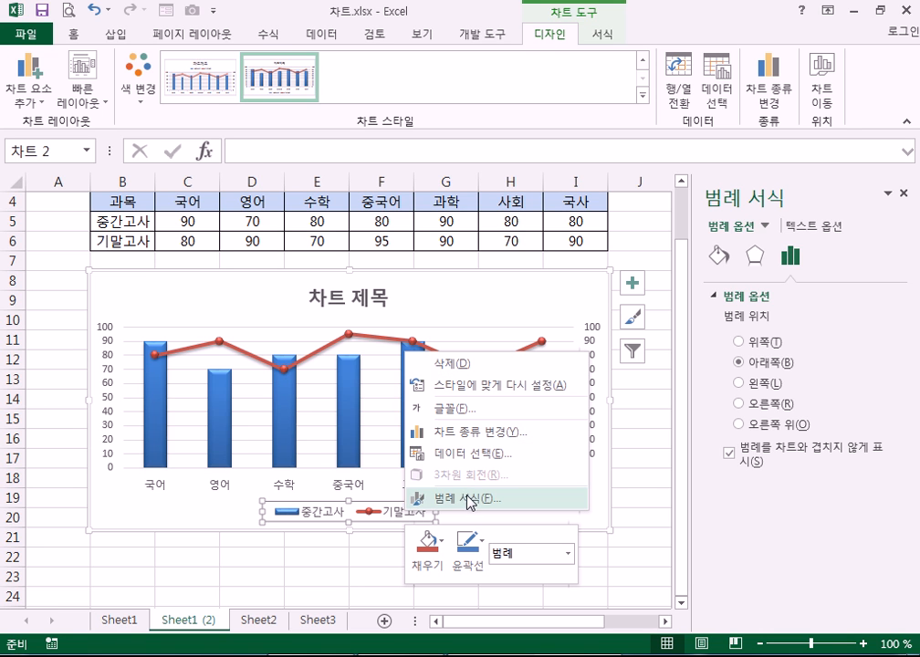
key(Escape)
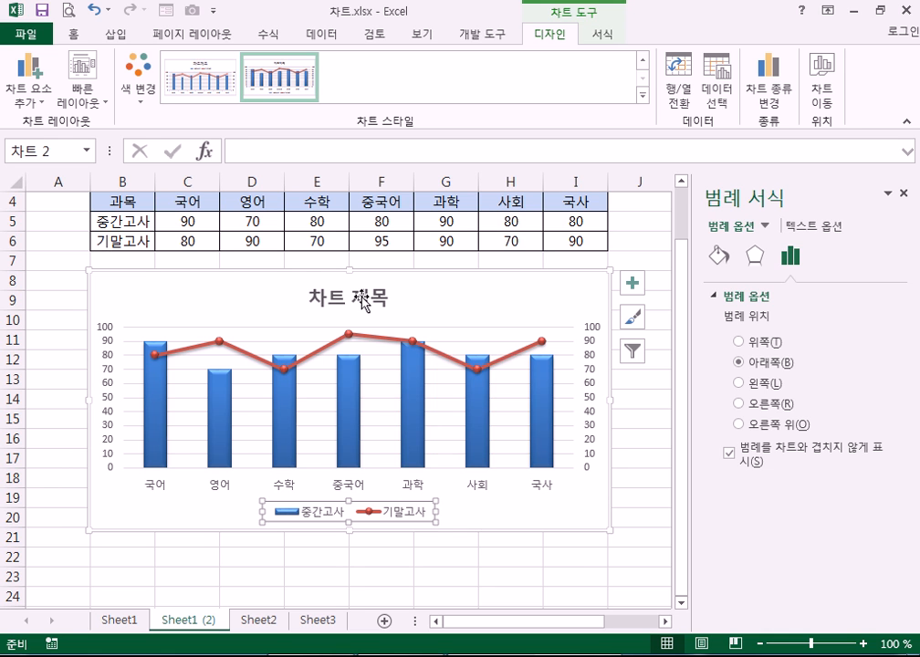
right_click(363, 298)
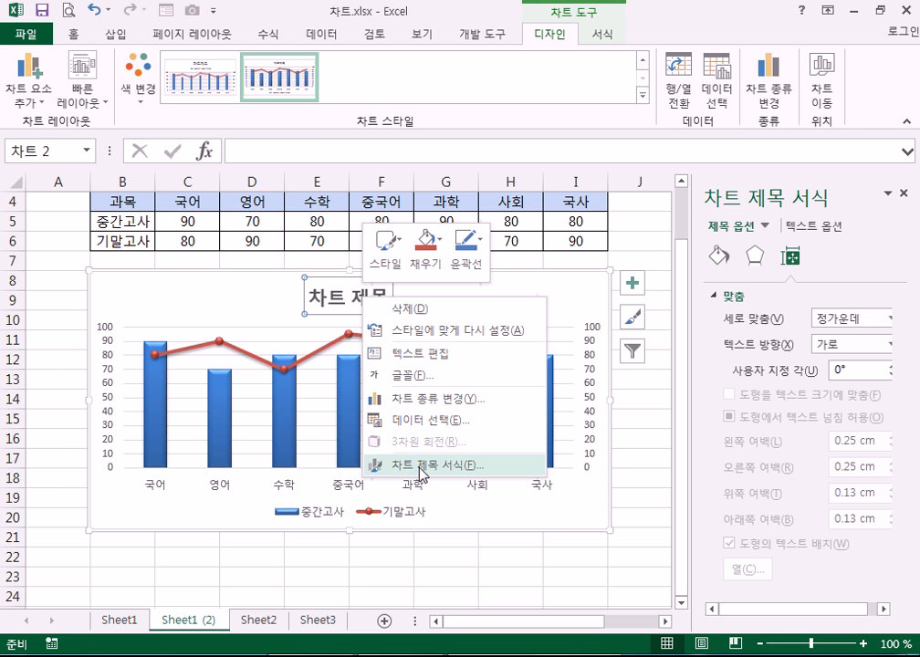
click(383, 463)
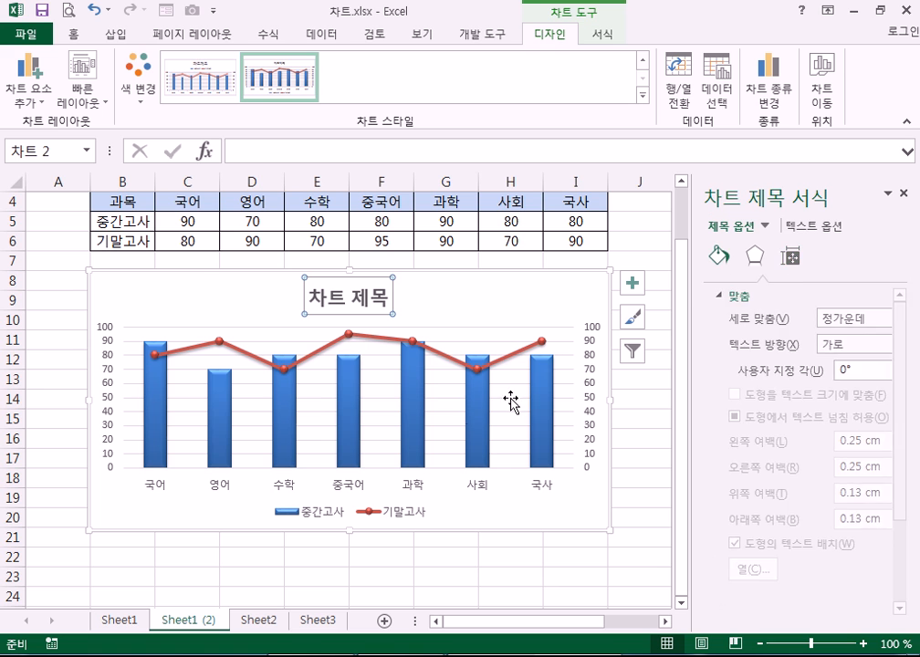
click(592, 330)
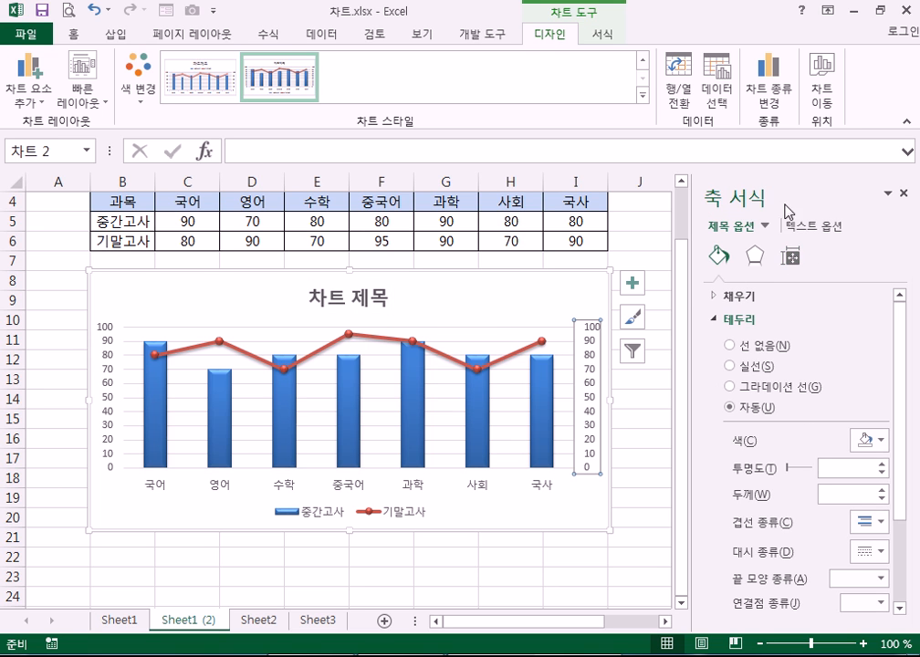
click(904, 194)
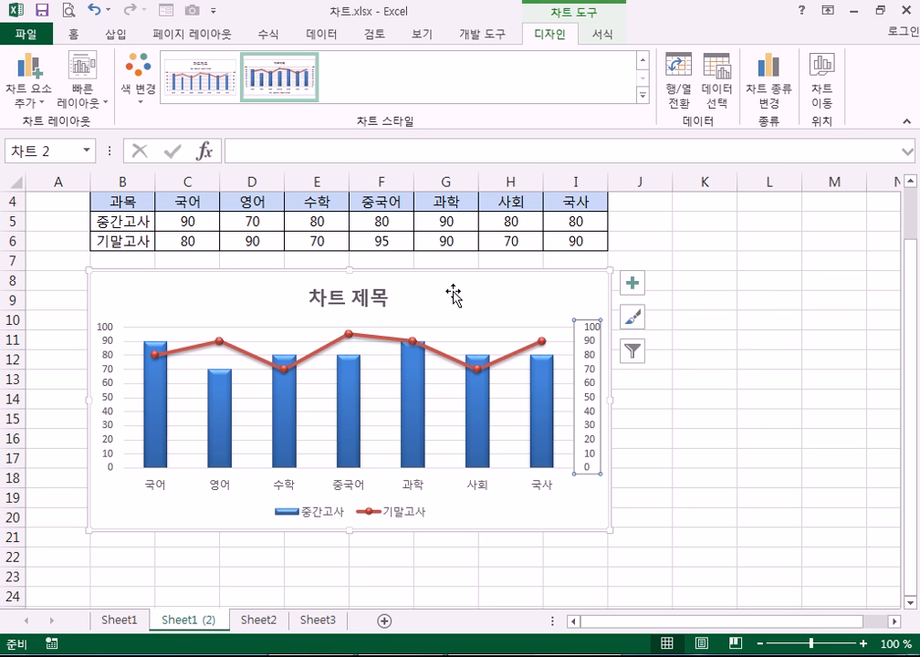
double_click(516, 302)
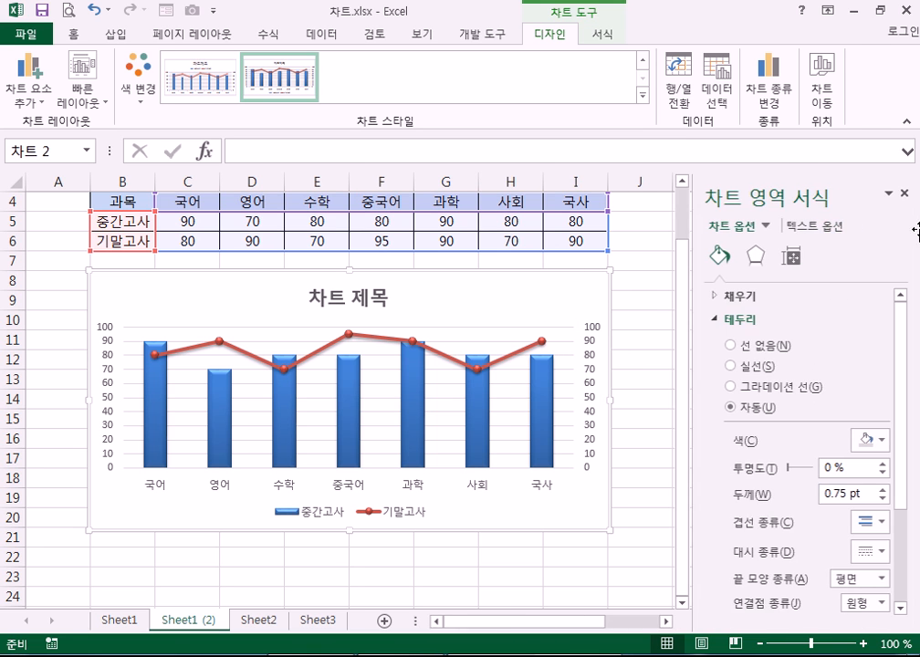
Replace the chart's placeholder title with 성적표
click(349, 298)
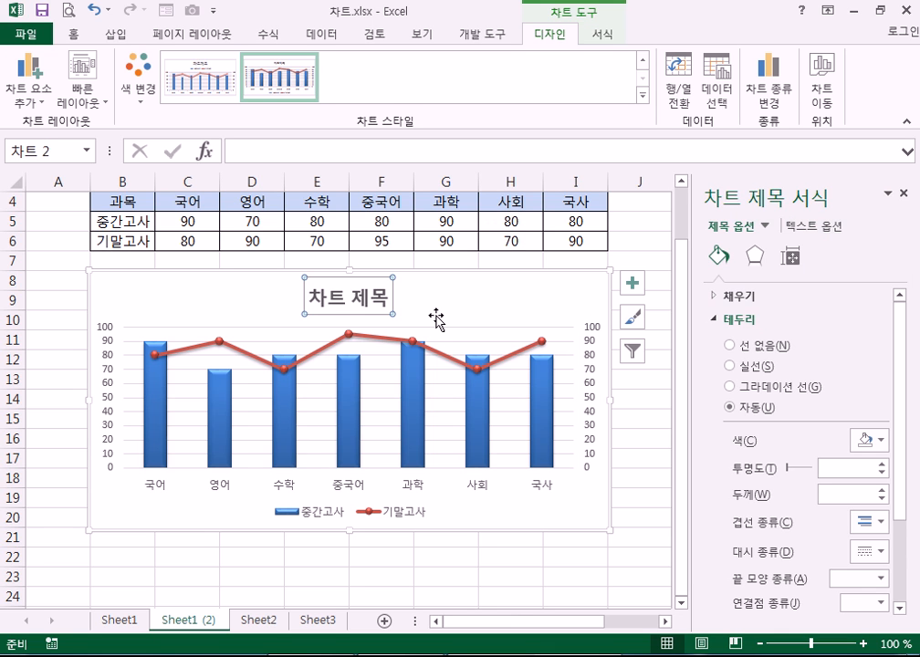
text(성적표)
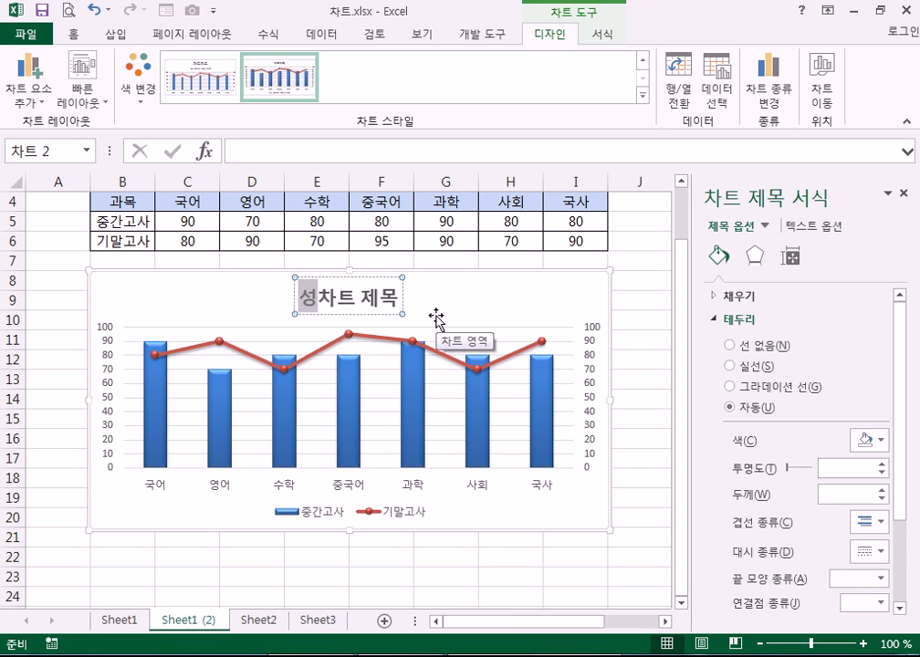
key(Delete)
key(Delete)
key(Delete)
key(Delete)
key(Delete)
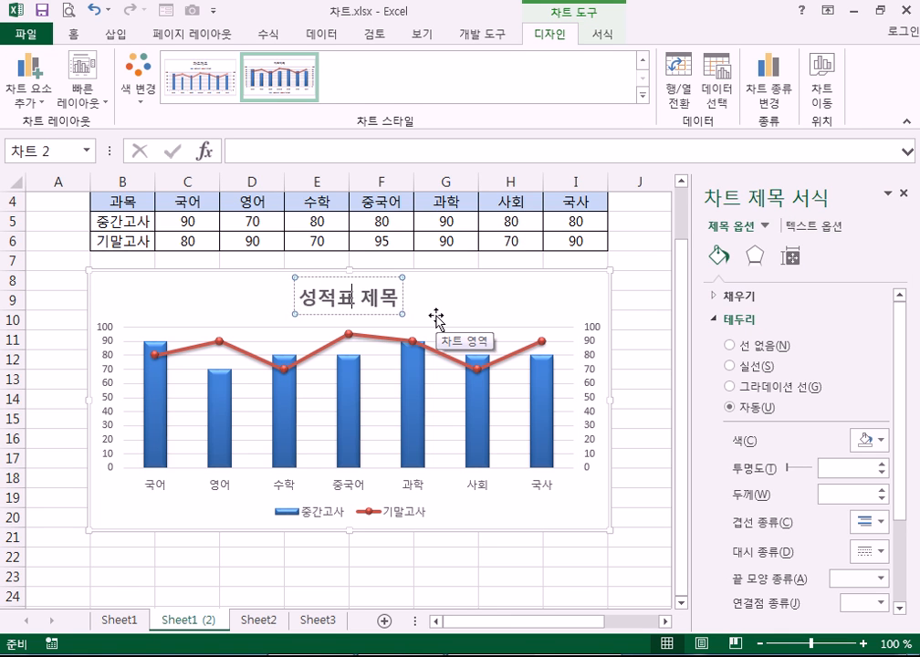
click(436, 318)
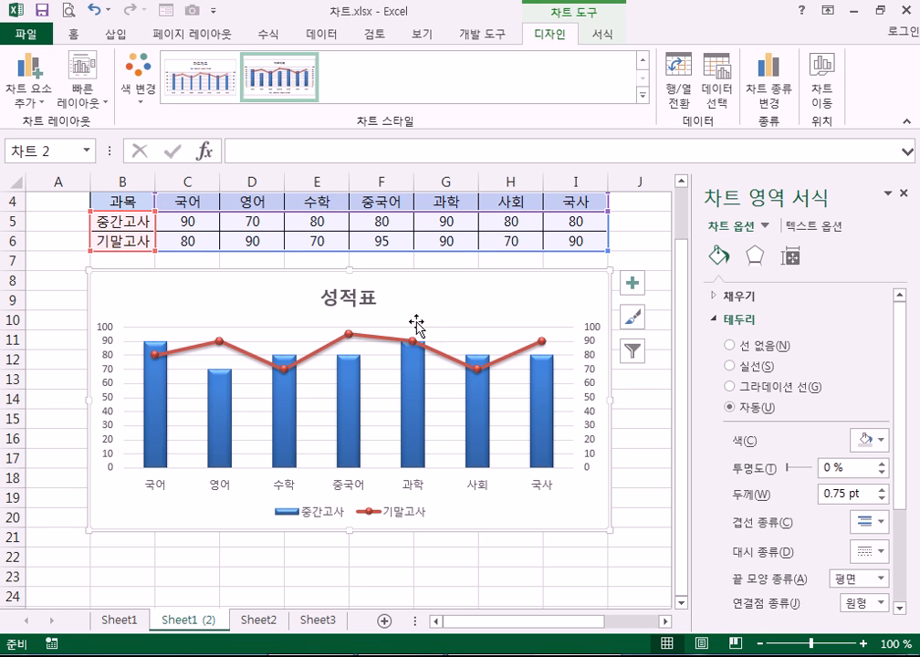
Examine the 기말고사 line series' format options, including its effects, line (선) and marker (표식) settings
click(249, 356)
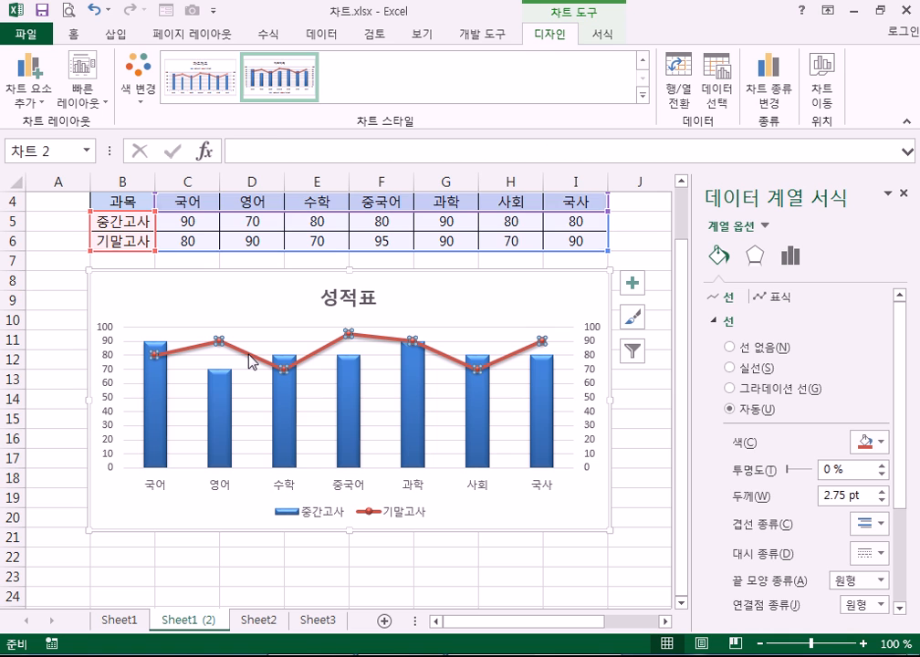
click(790, 256)
click(755, 256)
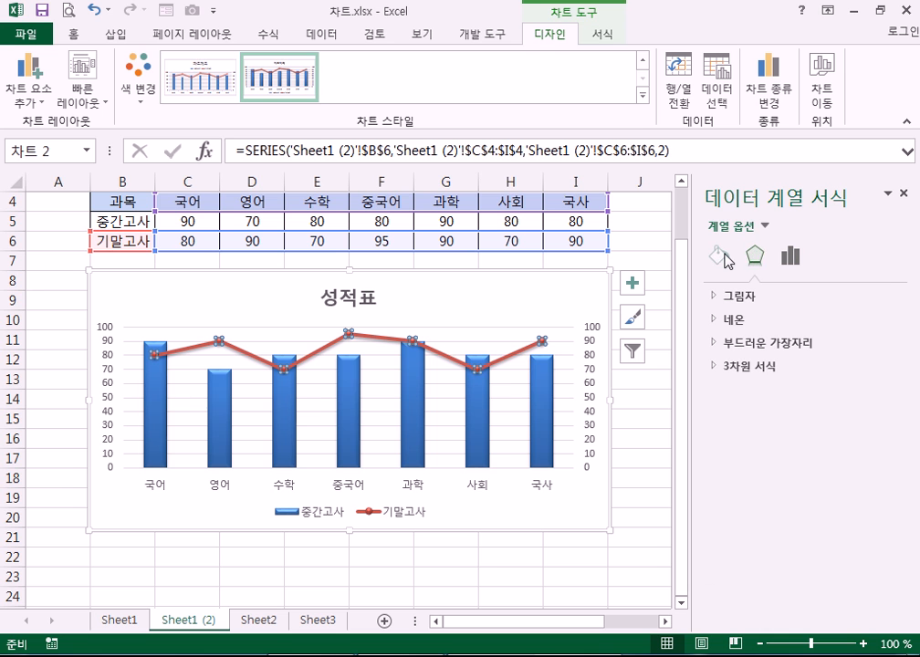
click(719, 256)
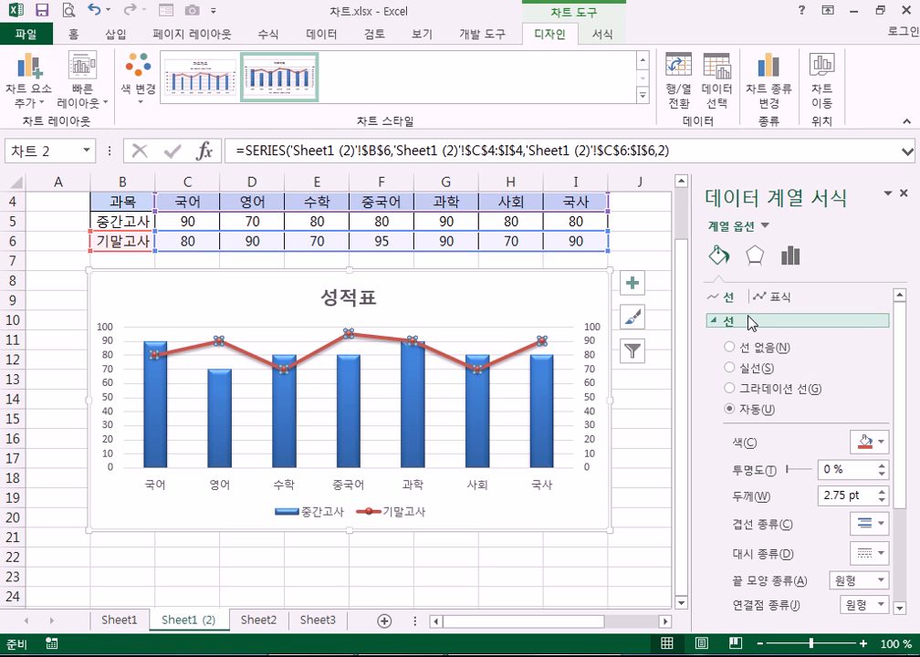
click(716, 322)
click(717, 323)
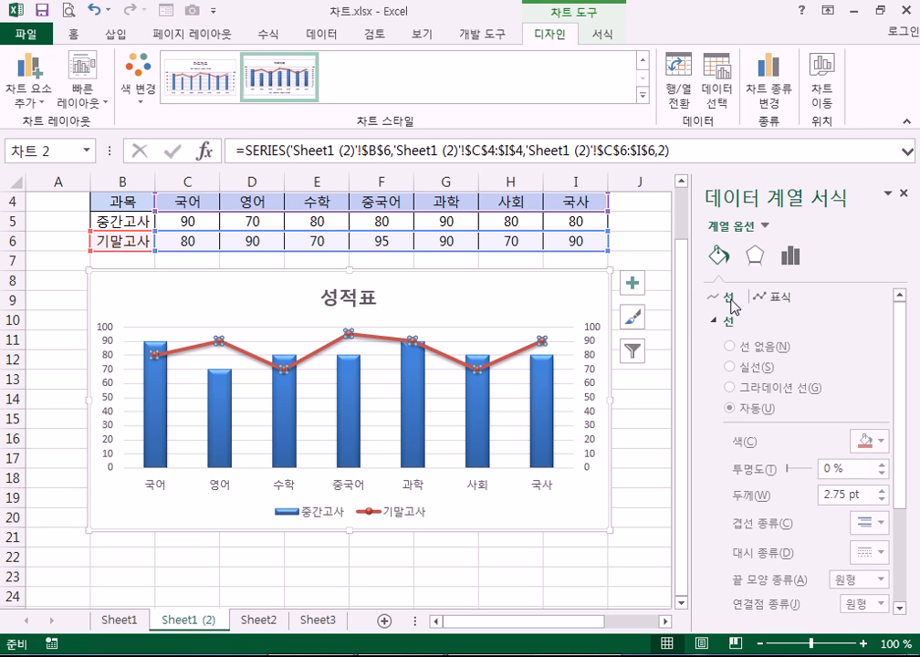
click(774, 299)
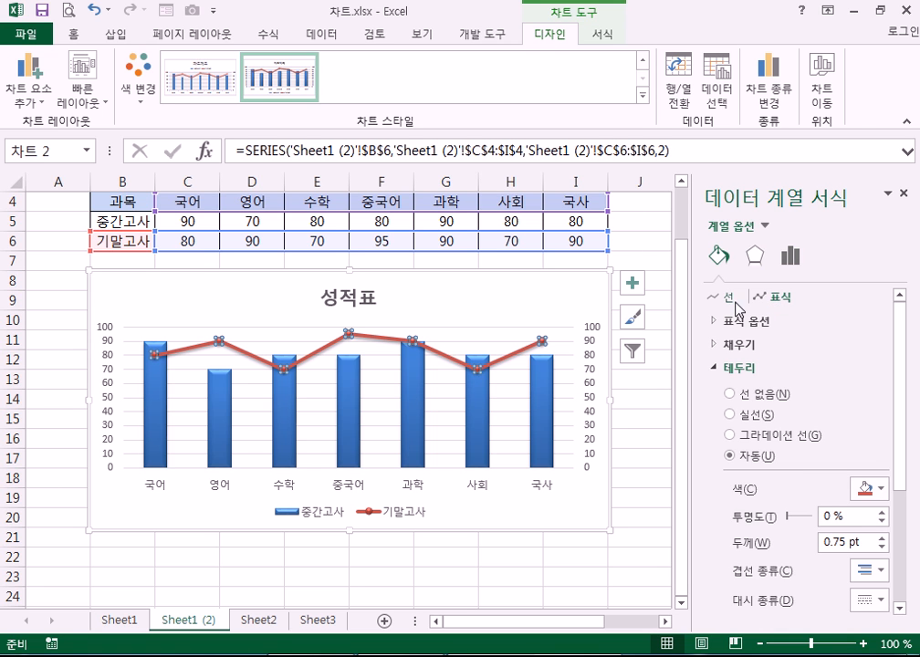
click(730, 299)
click(785, 303)
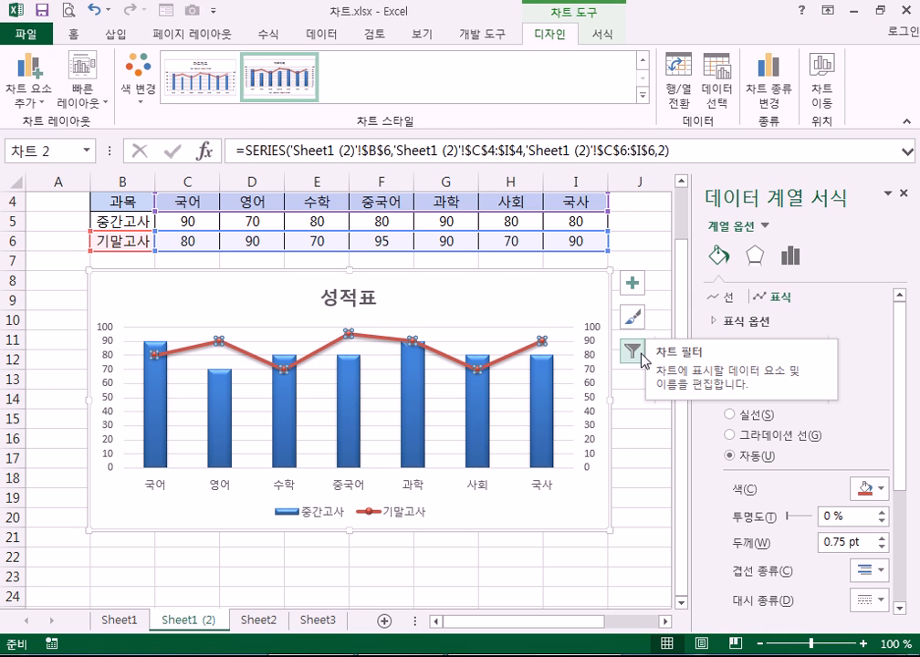
Review the available chart elements (차트 요소) and the commands offered for the 기말고사 series without changing anything
click(632, 285)
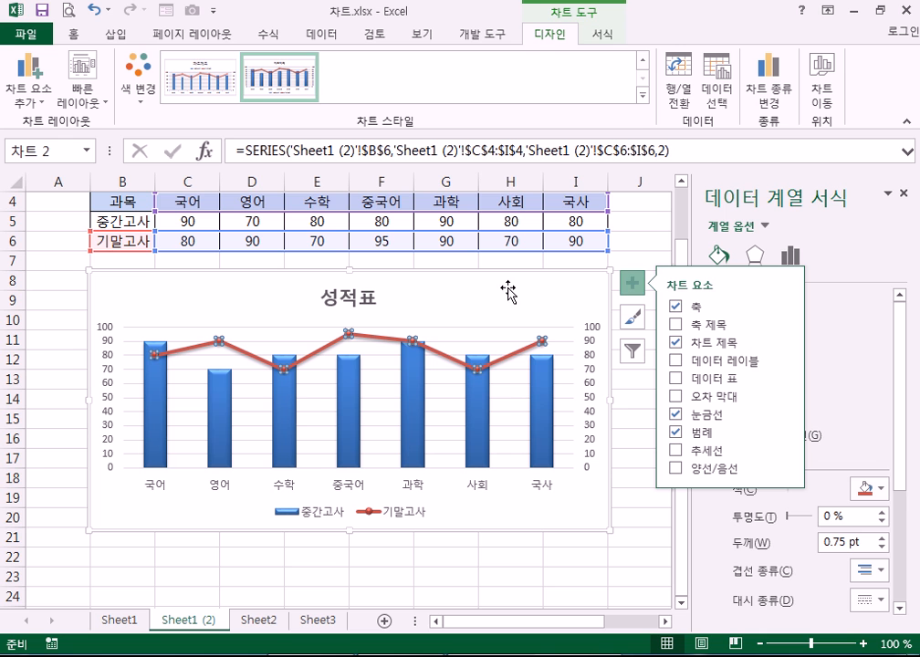
click(514, 365)
click(514, 365)
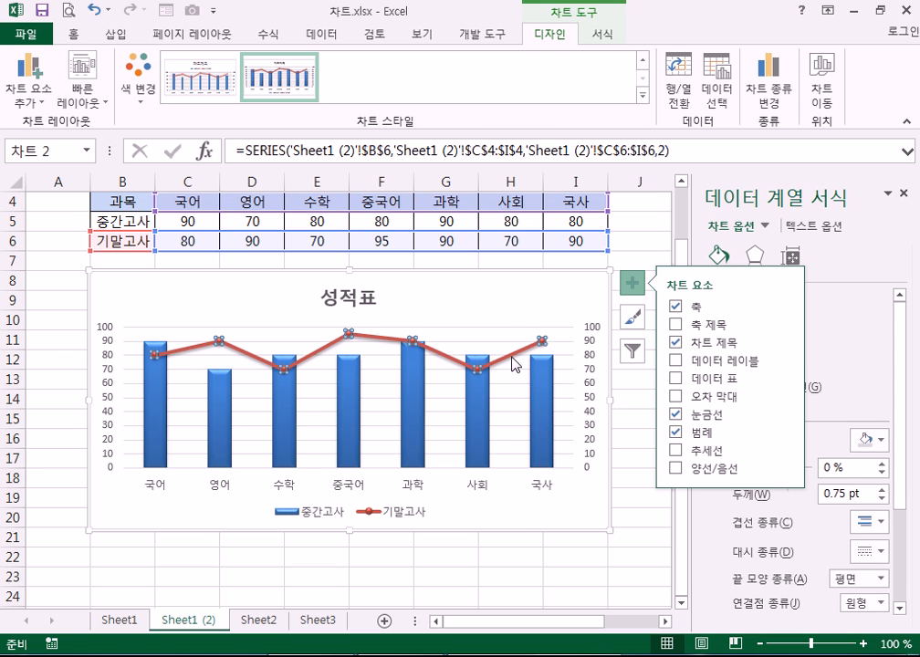
right_click(514, 364)
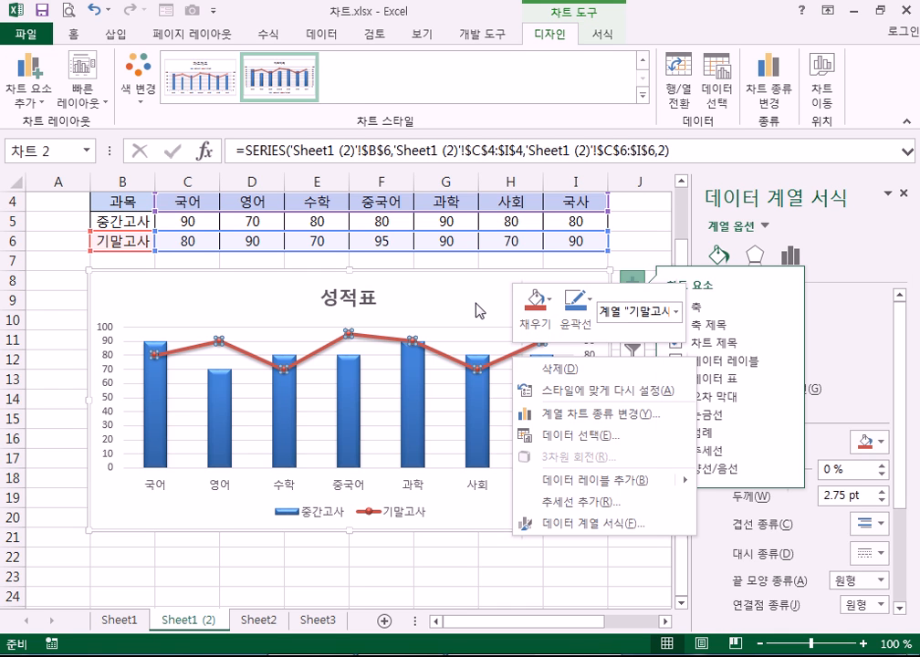
key(Escape)
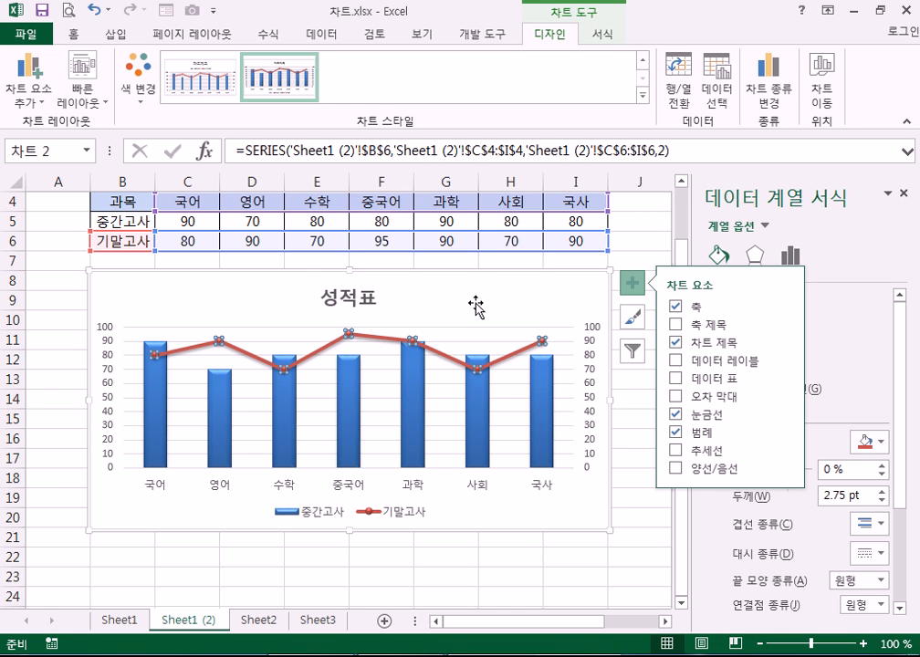
click(631, 284)
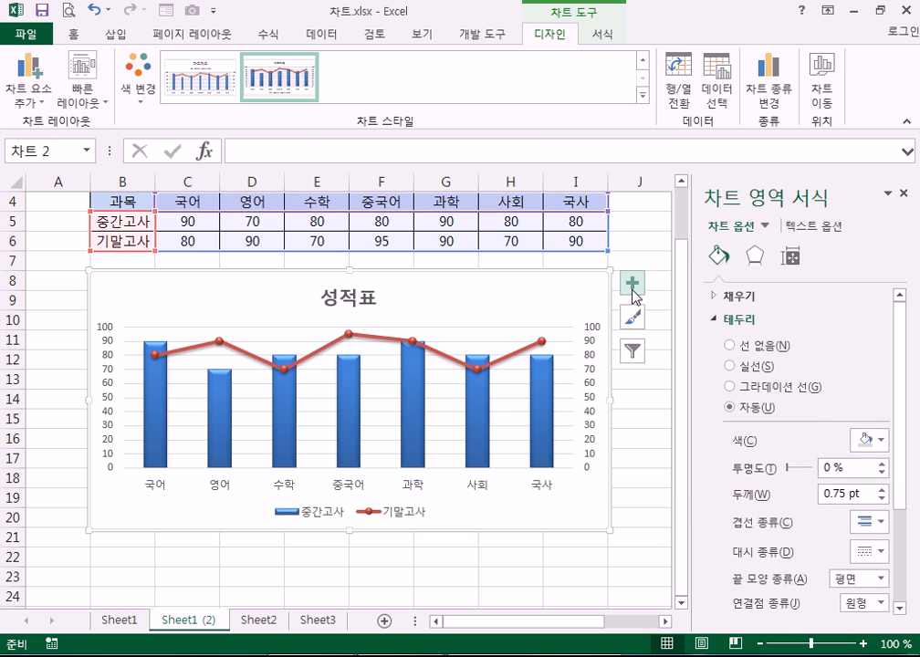
Select the chart title, both vertical axes and the horizontal subject axis in turn to examine the chart's parts
click(322, 297)
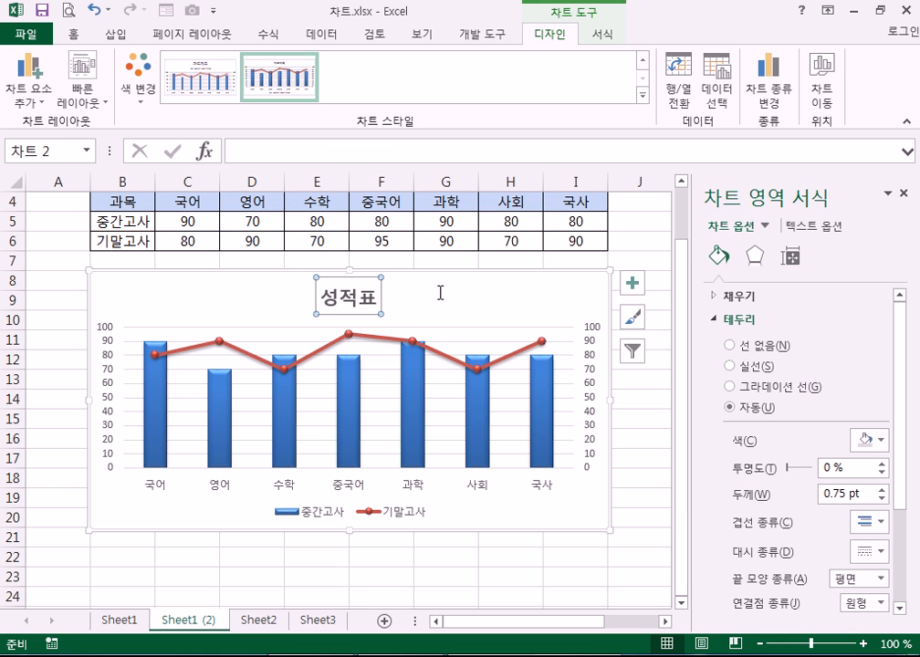
click(468, 293)
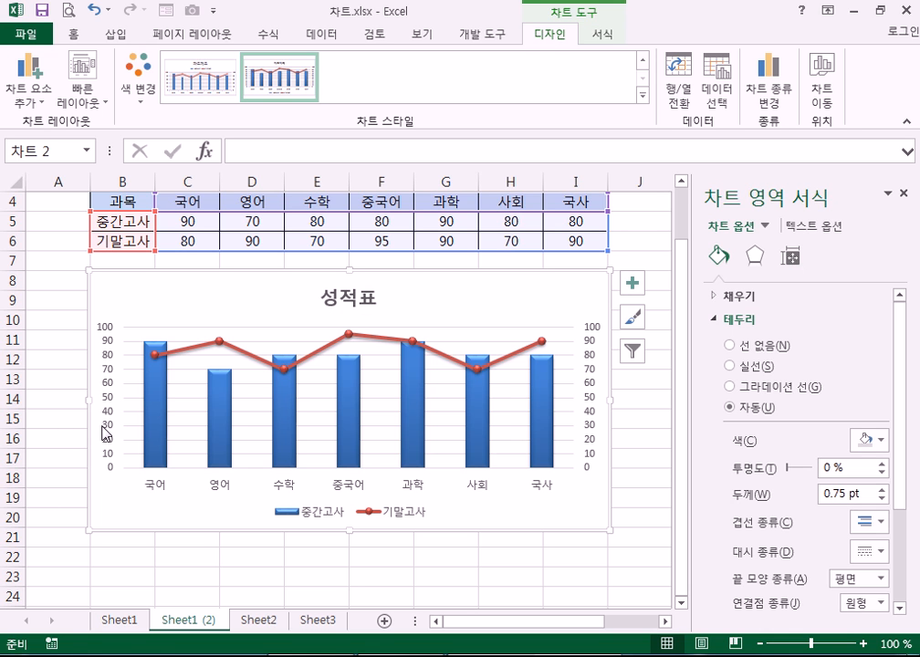
click(110, 339)
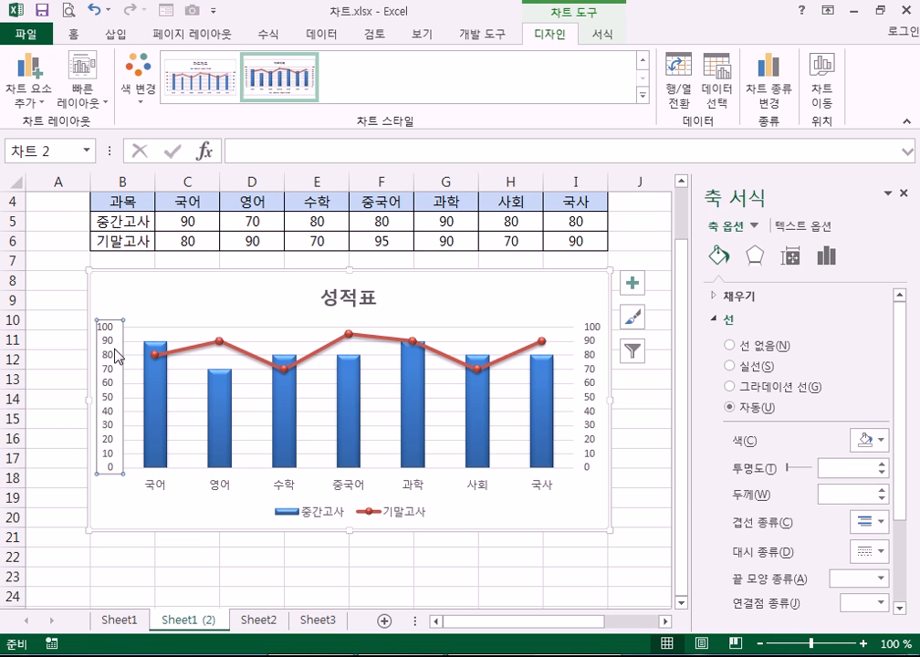
click(593, 415)
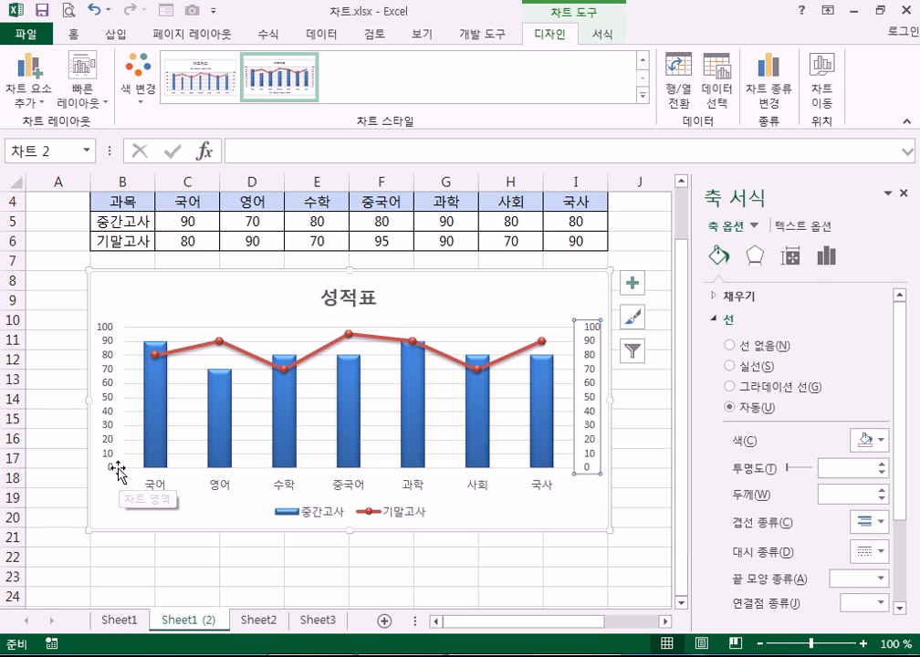
click(159, 489)
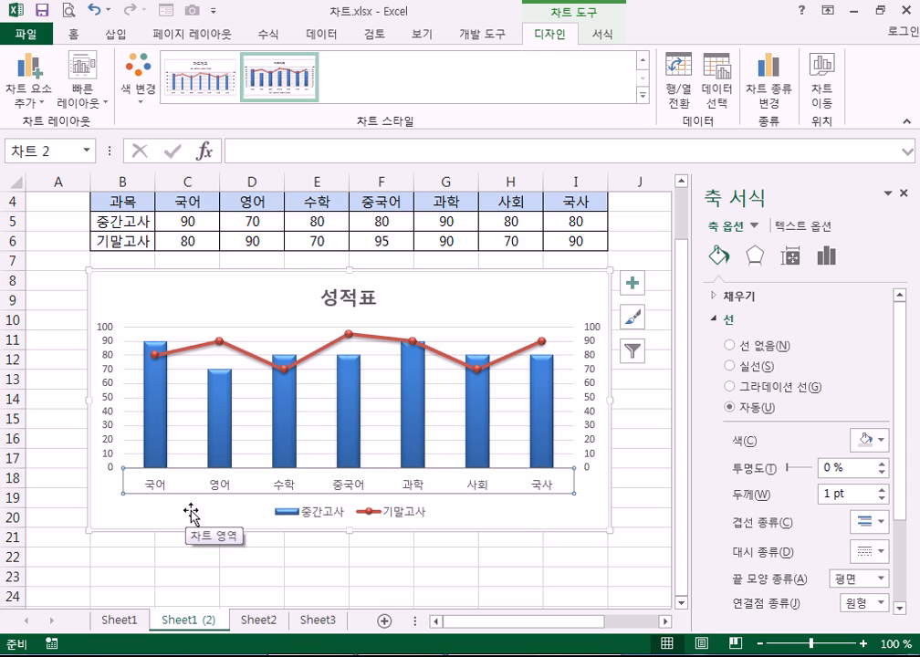
click(104, 388)
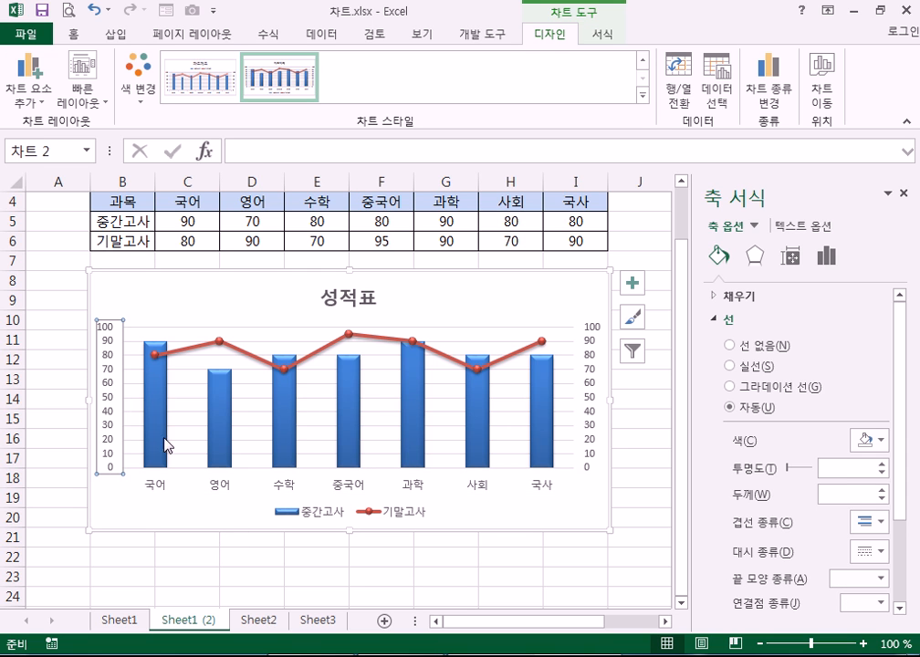
click(221, 485)
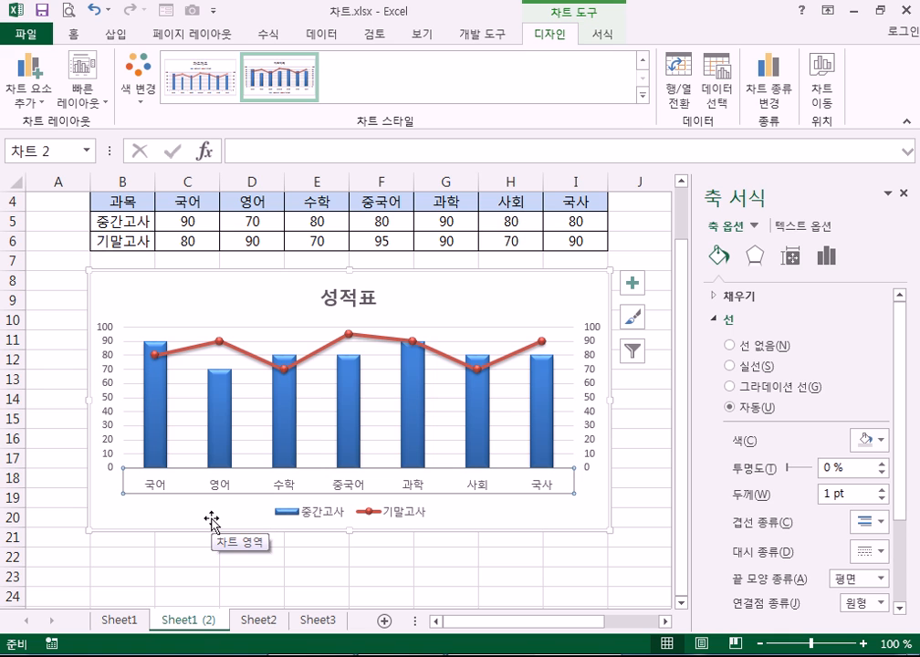
Open a blank Notepad (메모장) document over the workbook and write 차트에서 축 as the start of its first line
click(107, 410)
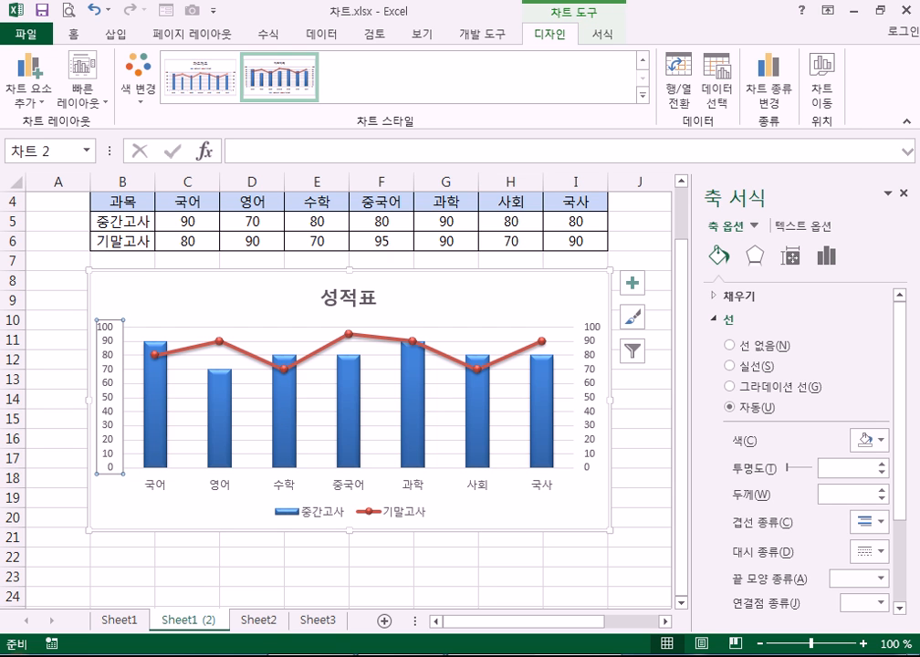
key(super)
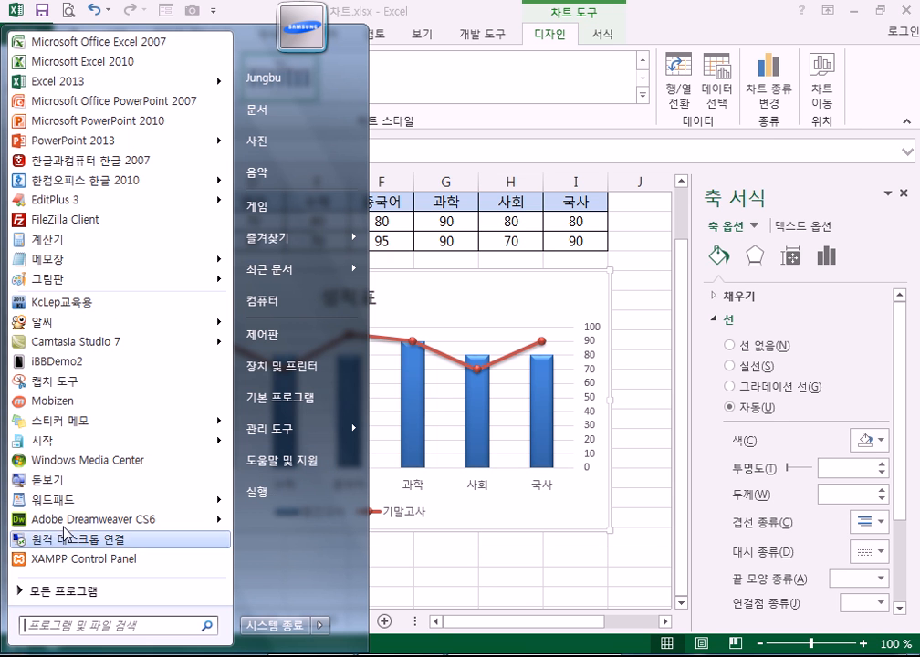
click(576, 312)
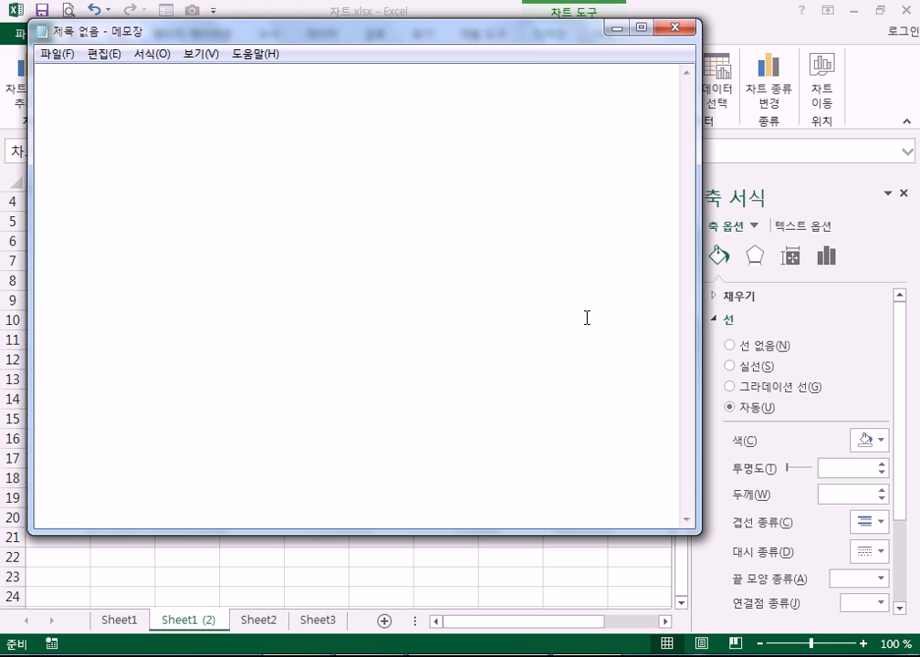
text(차트에서 )
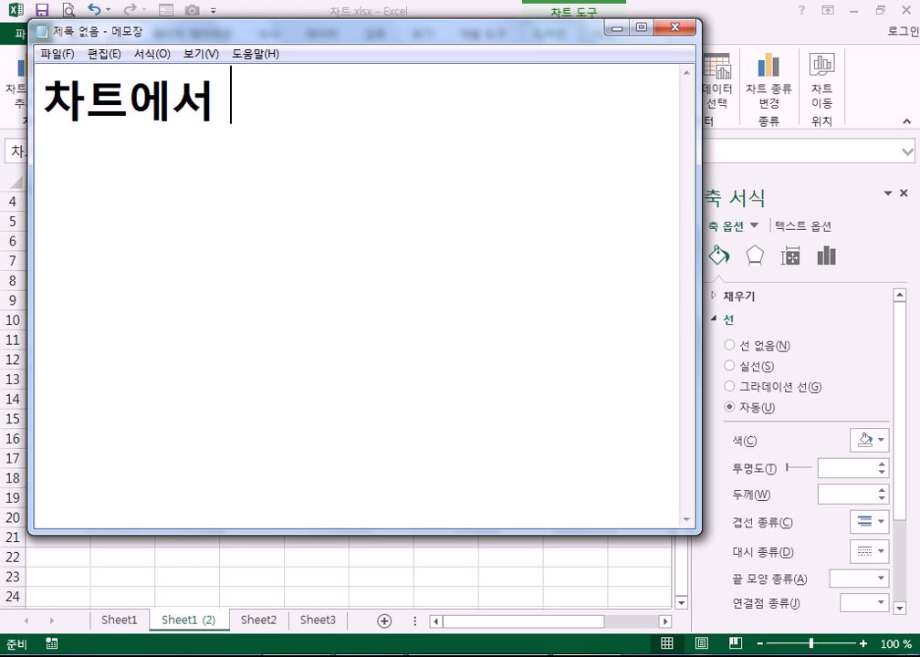
text(푸)
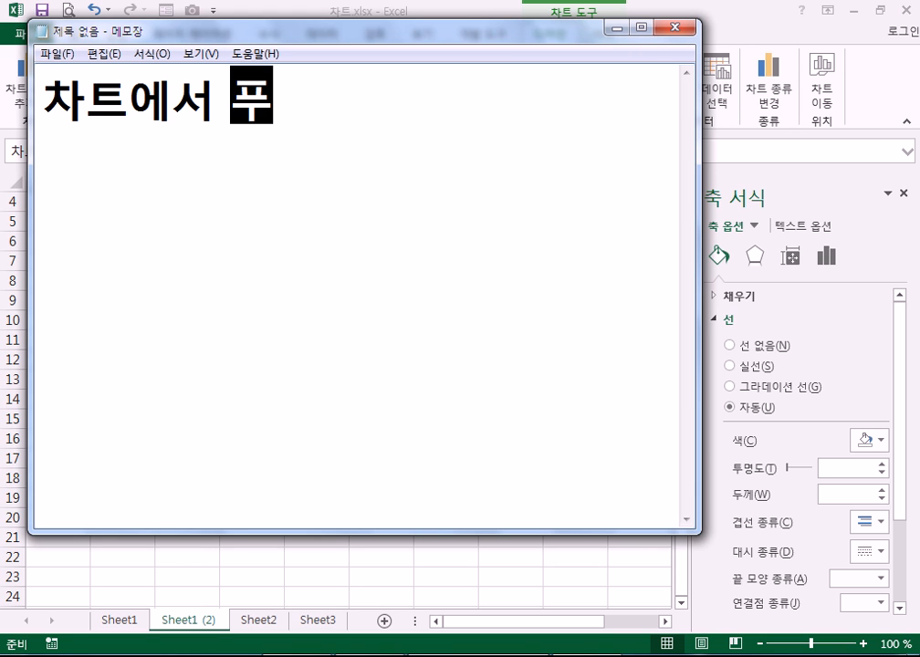
key(BackSpace)
key(BackSpace)
text(축)
key(Return)
key(BackSpace)
Complete the note's first line by adding (가로, 세로) directly after 축, and start a new line
text((가)
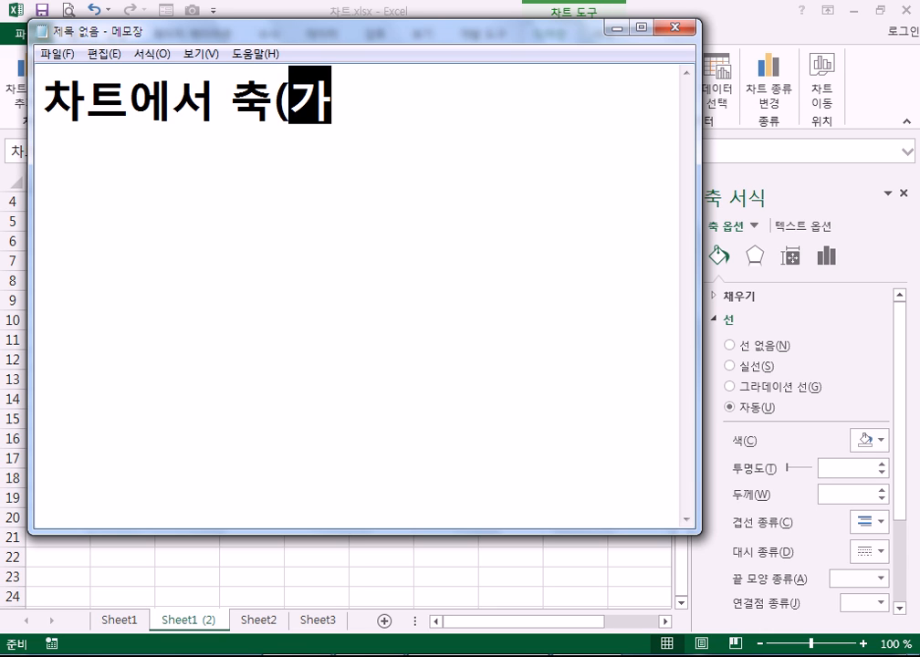
text(로, ㅛㅖ)
key(BackSpace)
text(ㅖ)
key(BackSpace)
key(BackSpace)
text(세로))
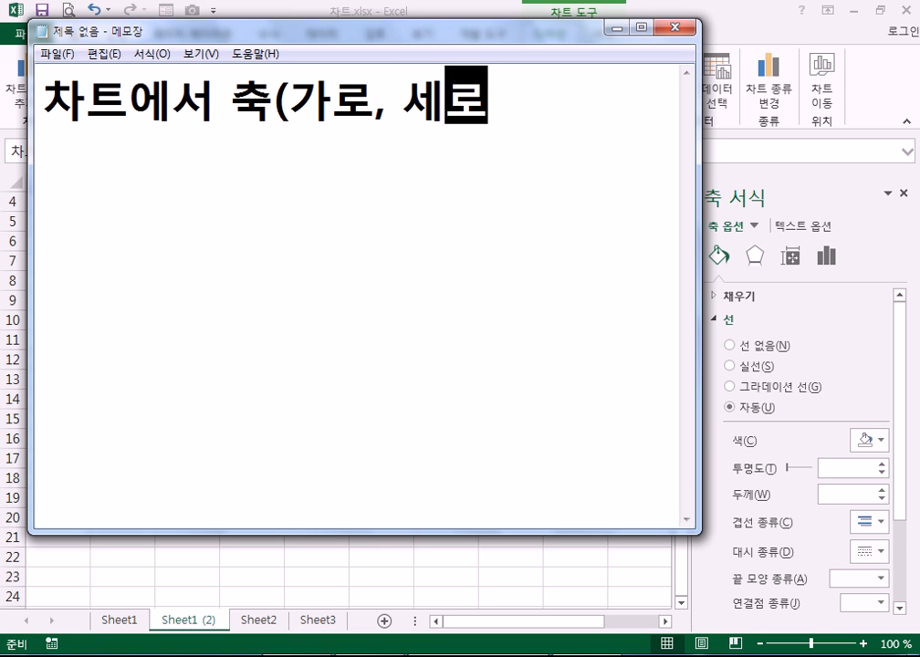
key(Return)
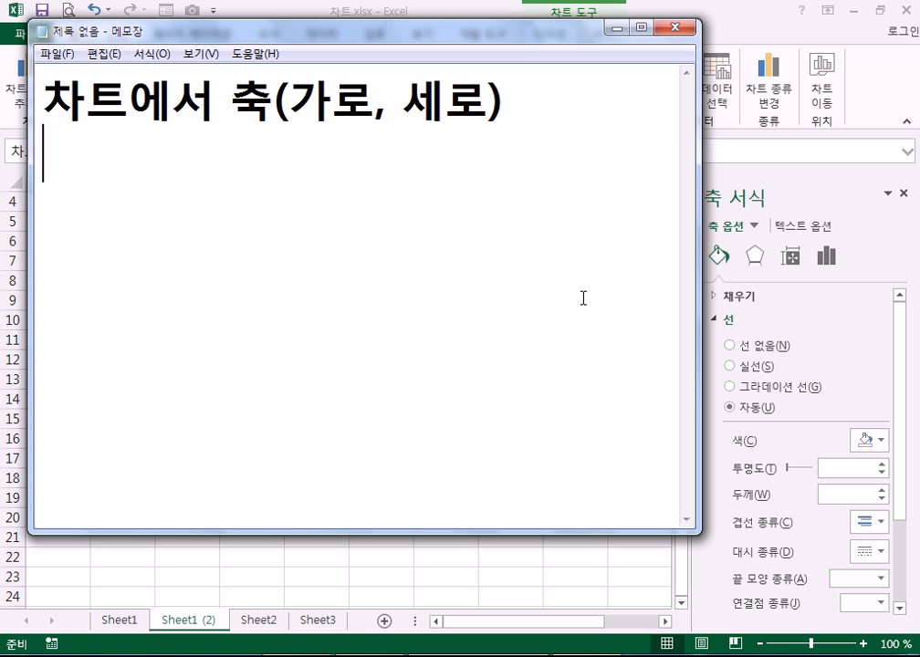
Write 항목축, 값축 as the note's second line and insert (글자) between 항목 and 축
text(항목축, 값축)
key(Left)
key(Left)
key(Left)
key(Left)
text((가)
text(자))
Insert (숫자) between 값 and 축 in the note's second line
key(Right)
key(Right)
key(Right)
key(Right)
text((숫자)
text(())
key(BackSpace)
key(BackSpace)
text())
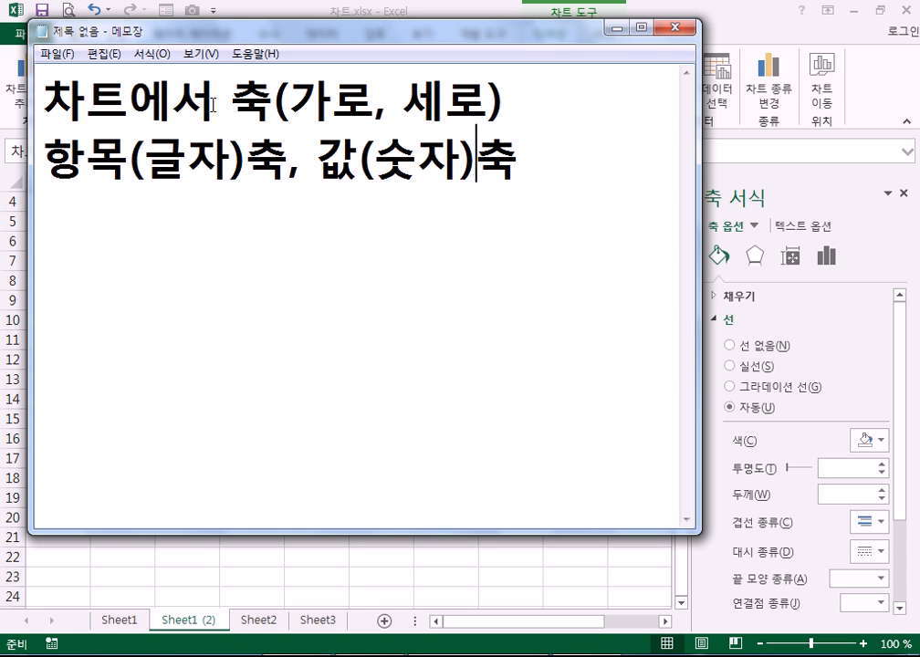
Add a third line to the note reading 기본축, 보조축
click(567, 165)
key(Return)
text(기본축)
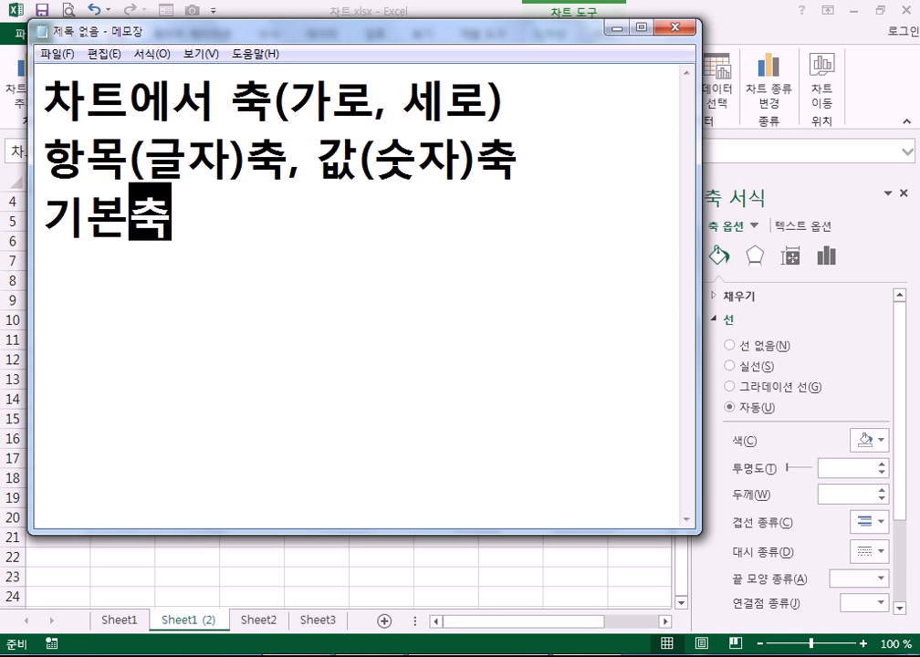
text(, 보조축)
key(Return)
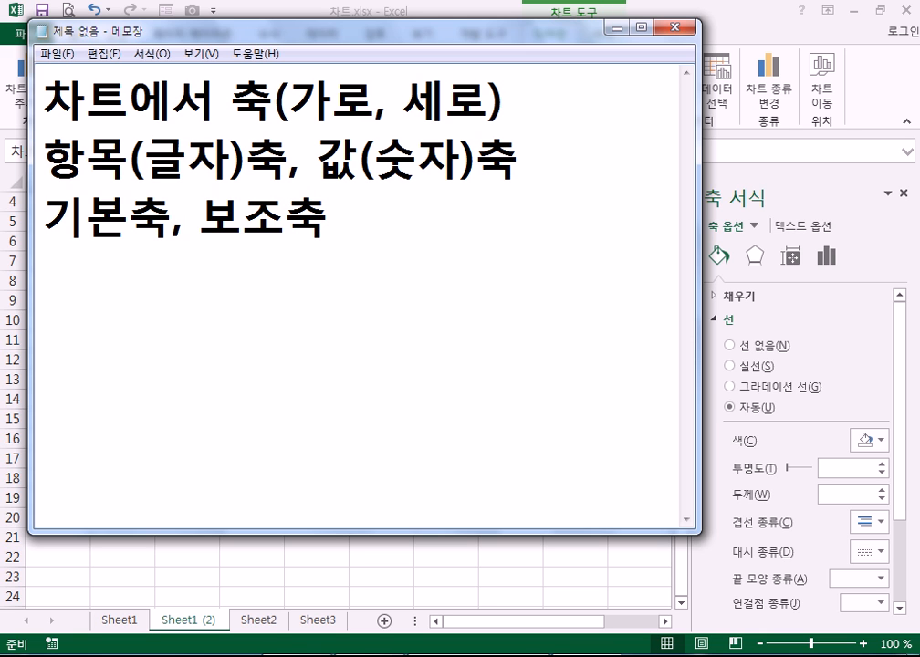
Add (왼/아) after 기본축 and (오/위) after 보조축 in the note's third line
click(174, 227)
text((왼/)
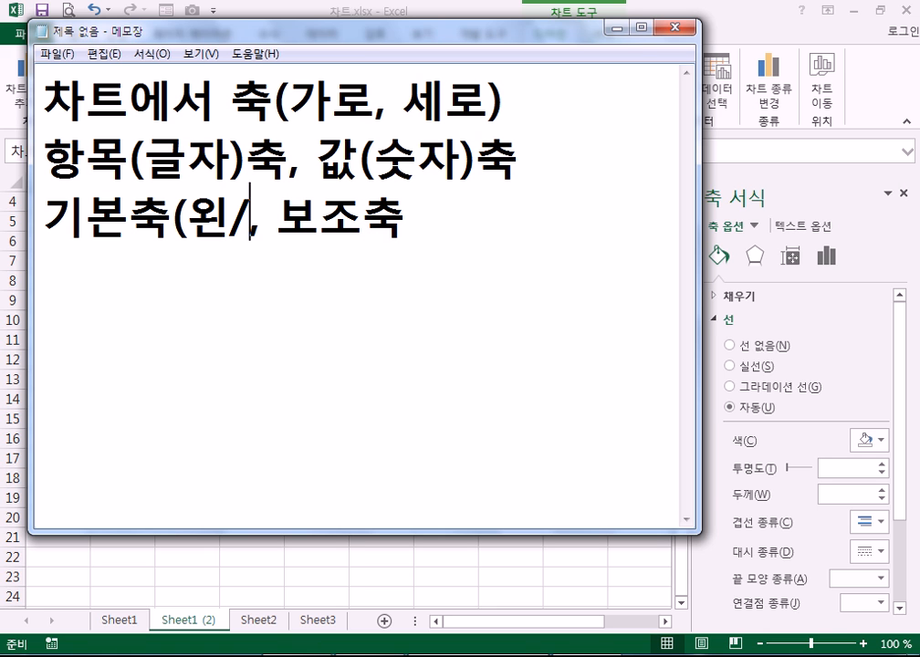
text(아))
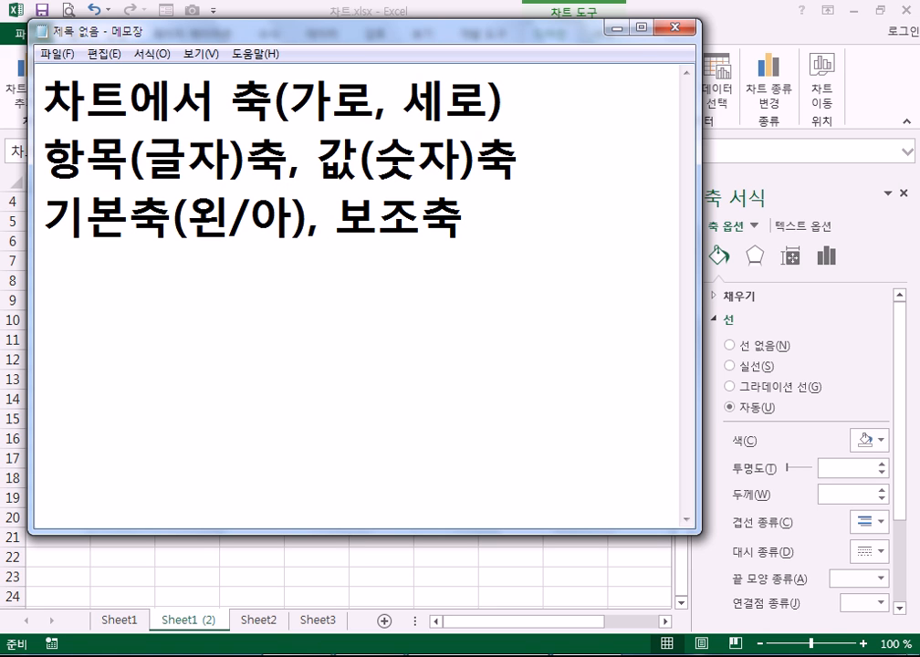
text((오)
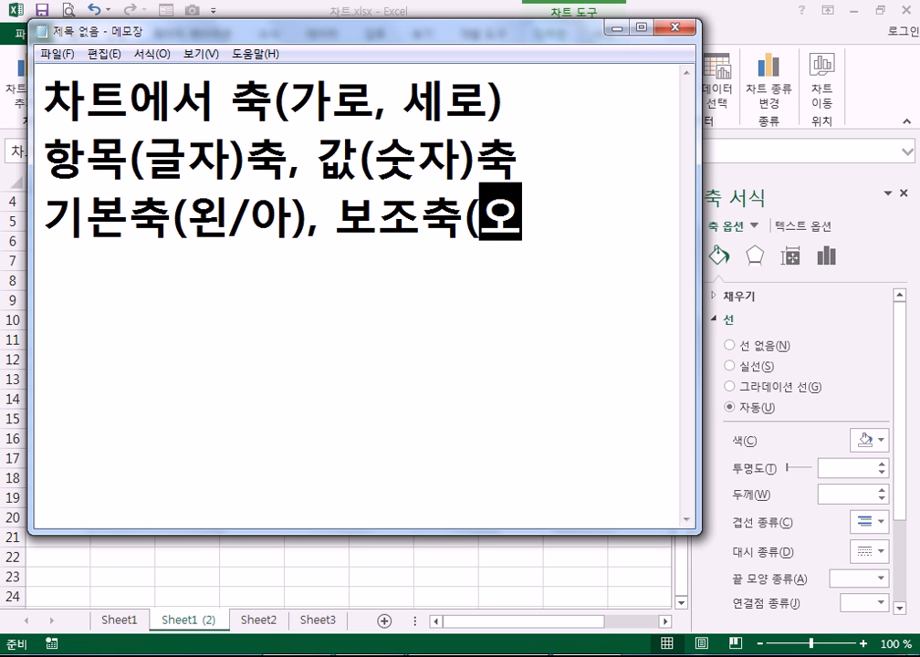
text(/ㅇ위))
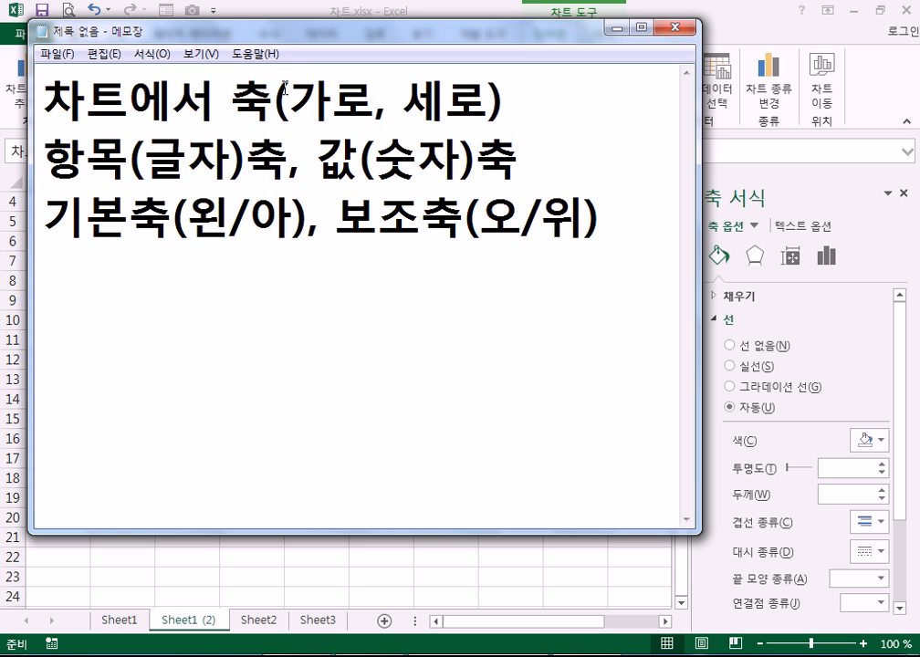
Insert (주) after 기본 in the third line and move the note window aside to uncover the chart
drag(199, 40, 504, 34)
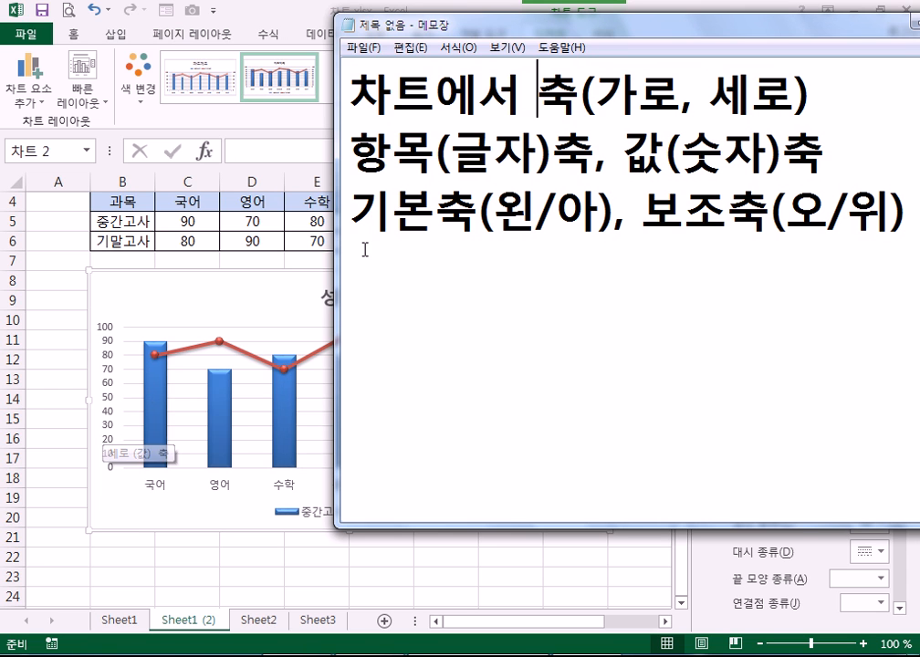
key(Right)
key(Right)
text((주)
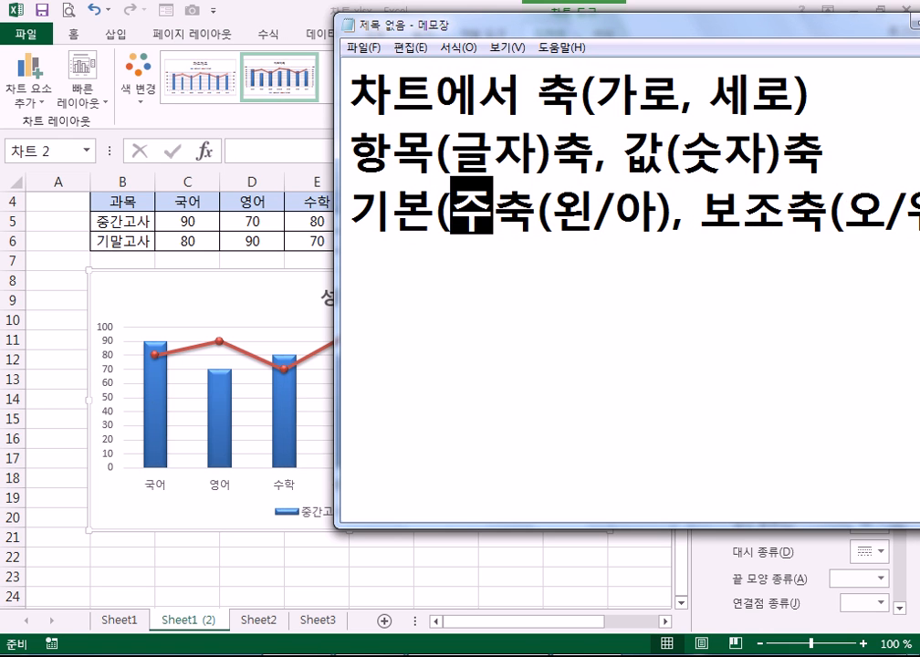
text())
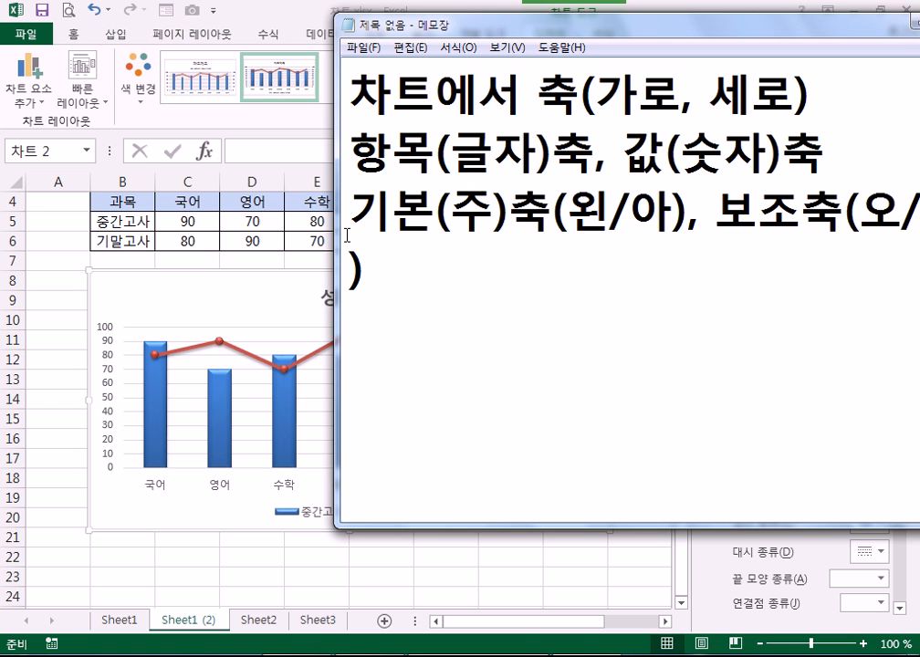
drag(335, 227, 301, 226)
drag(405, 25, 539, 28)
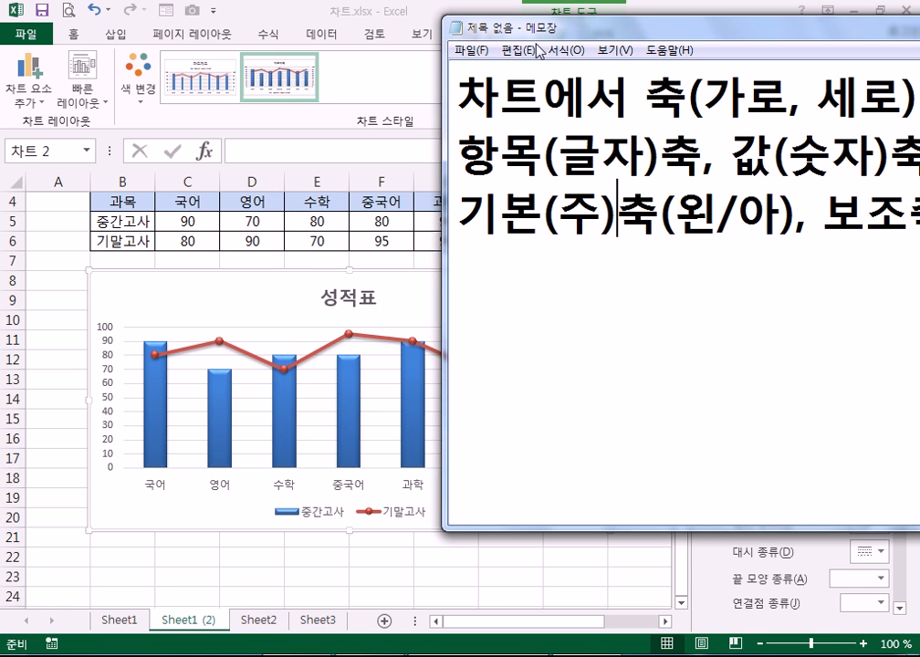
Switch to Excel and select the chart's primary vertical, secondary vertical and horizontal category axes in turn to compare them
click(104, 352)
click(590, 352)
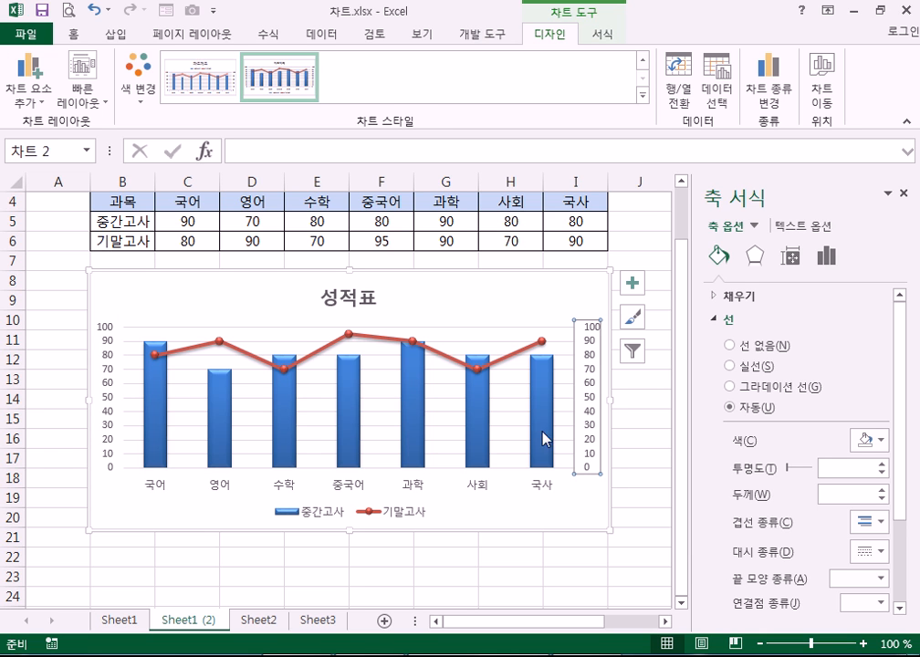
click(221, 486)
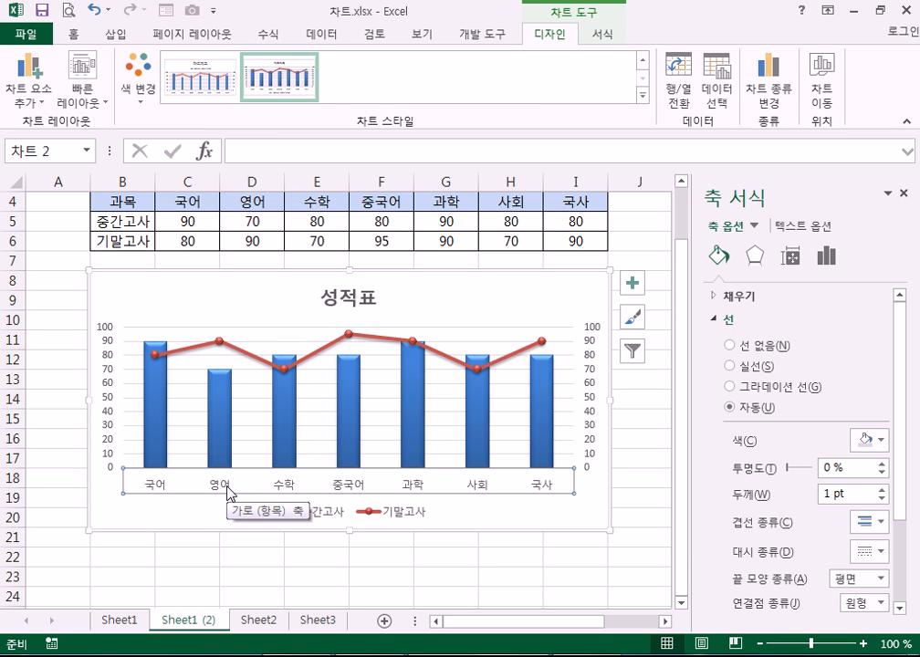
click(108, 401)
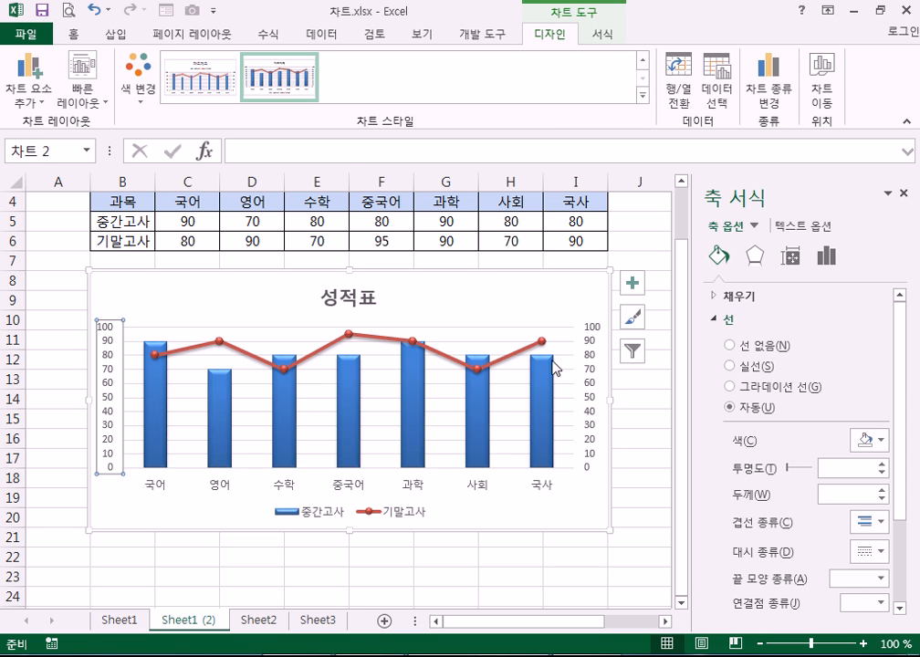
click(591, 390)
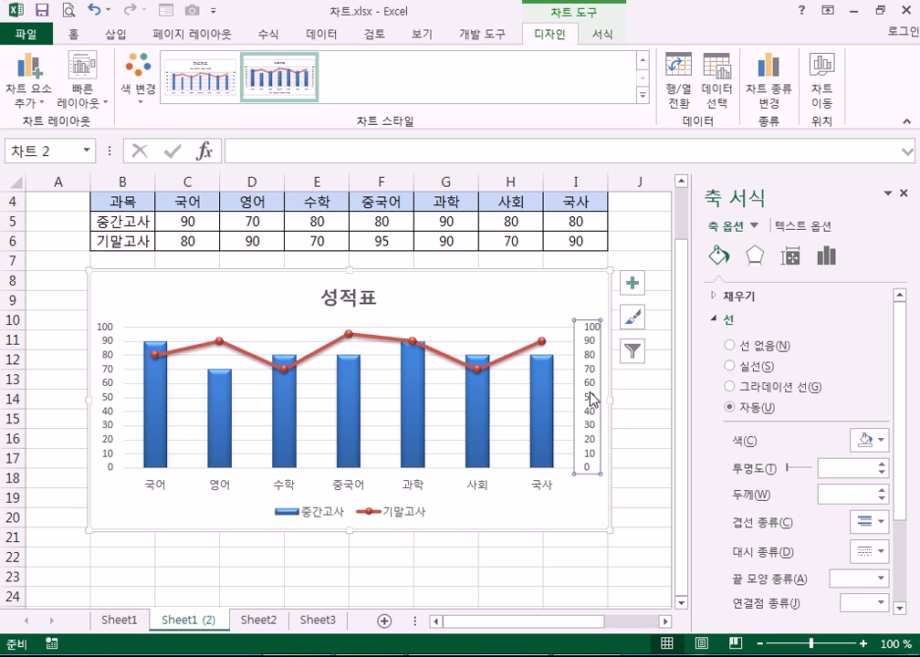
Return to Notepad and, below a blank line, add the three lines 기본세로값축, 보조세로값축 and 가로항목축
key(alt+Tab)
drag(794, 35, 558, 21)
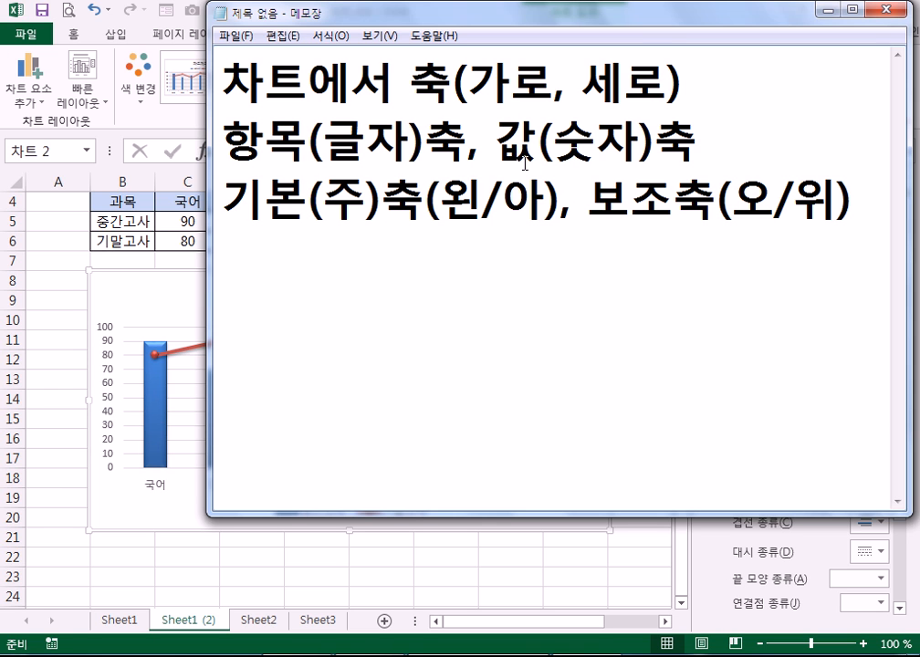
click(294, 355)
text(기본)
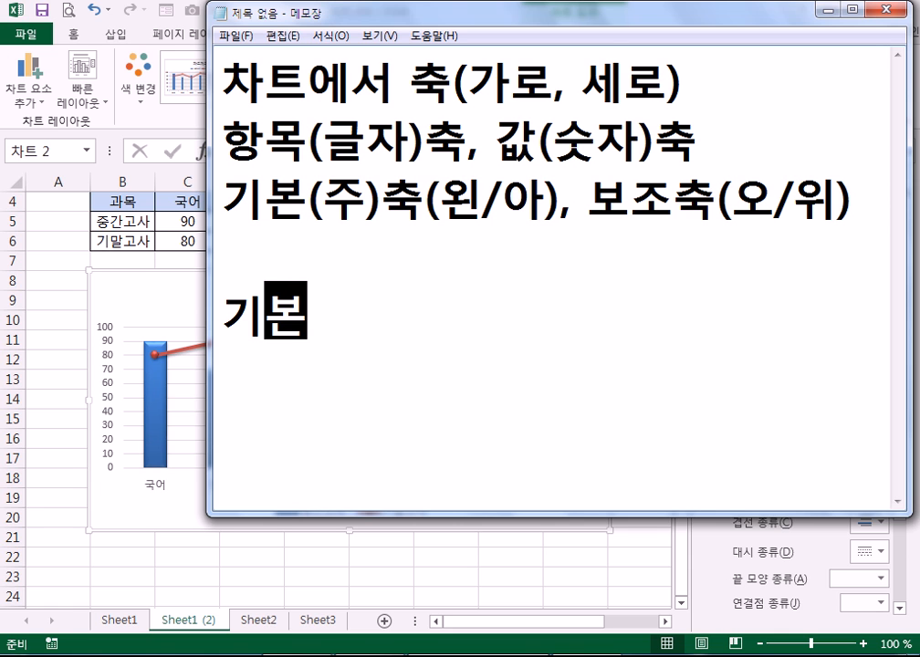
text(세로값축)
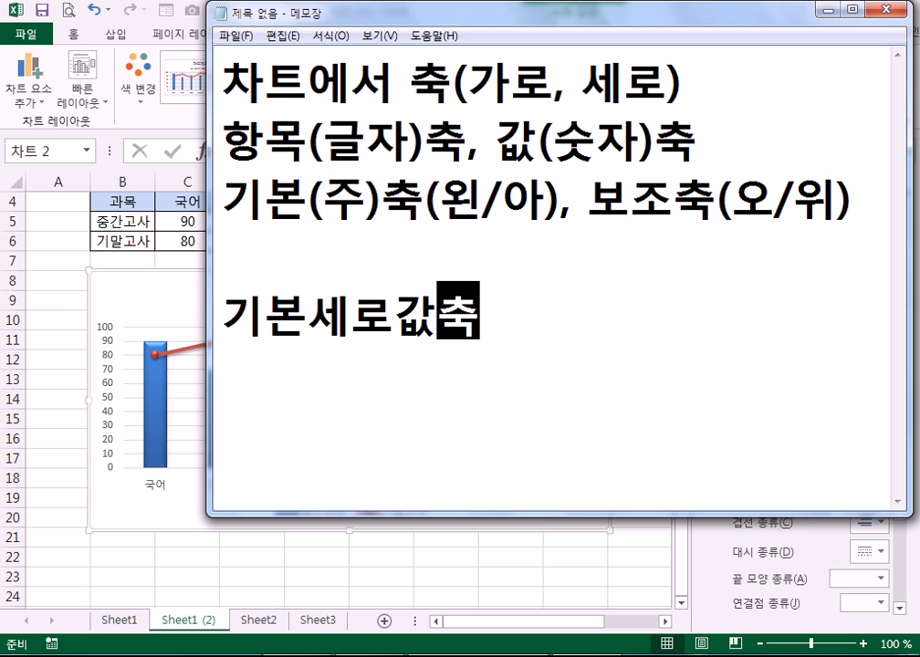
key(Return)
text(보조세로값축)
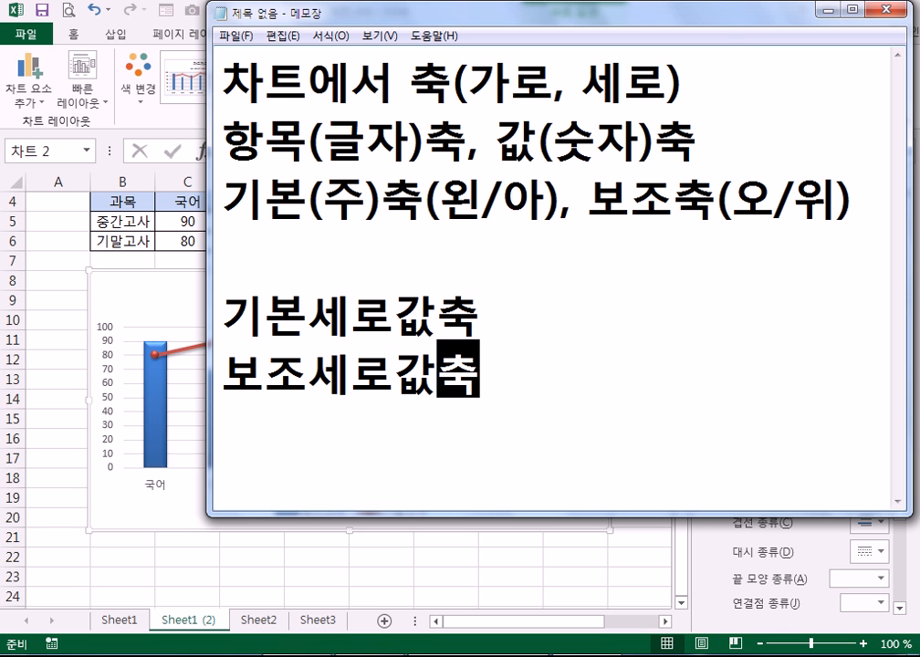
key(Return)
text(가로)
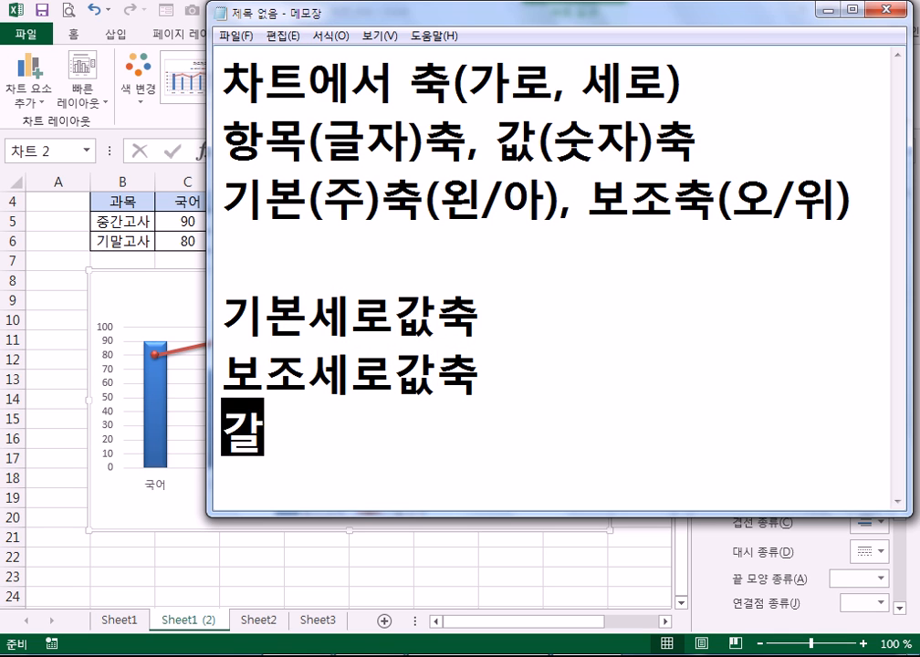
text(항목축)
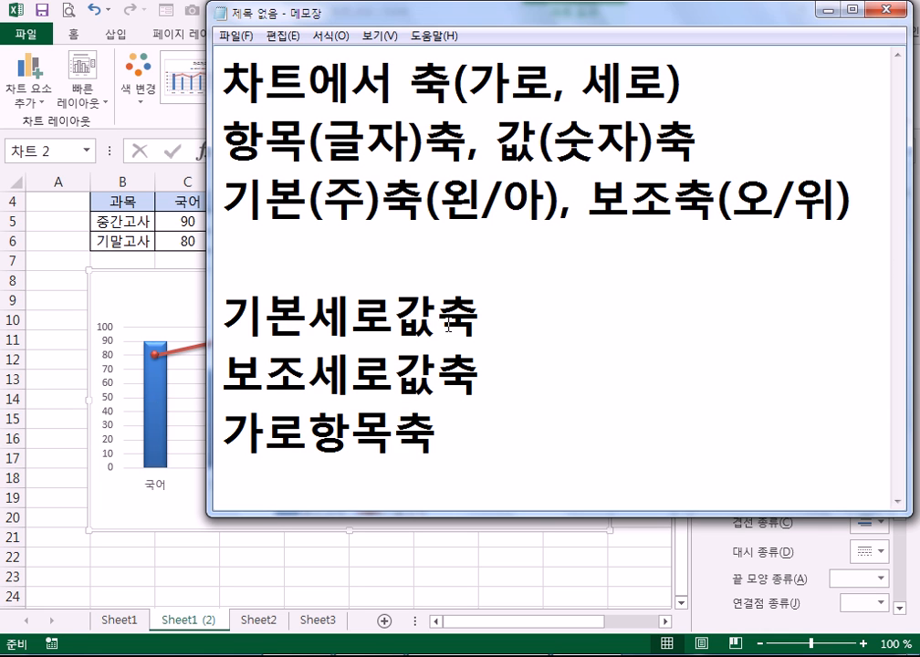
Compare the axis notes with the chart in Excel, then select the 중간고사 columns and the 기말고사 line to examine them
key(alt+Tab)
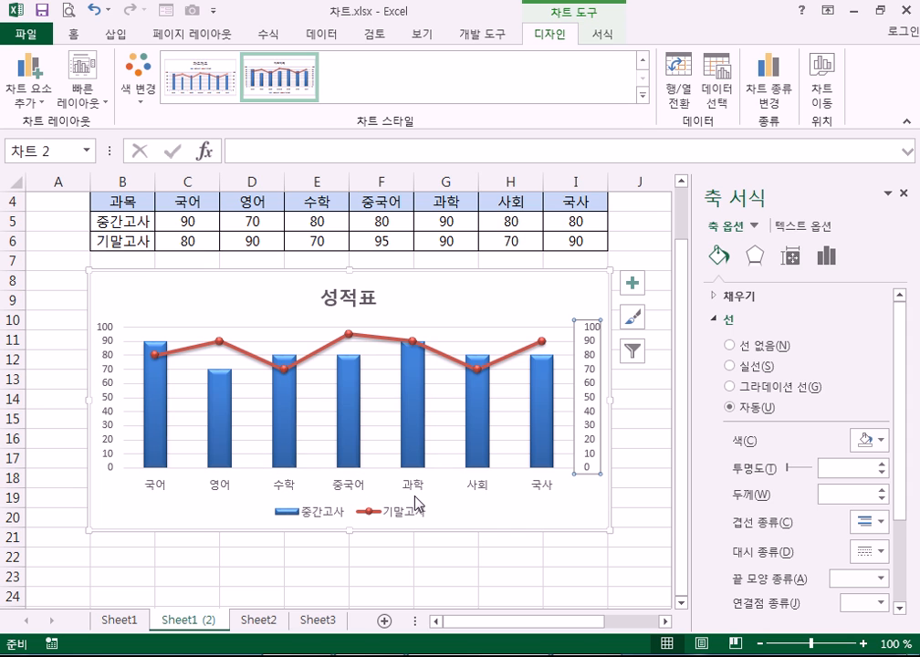
key(alt+Tab)
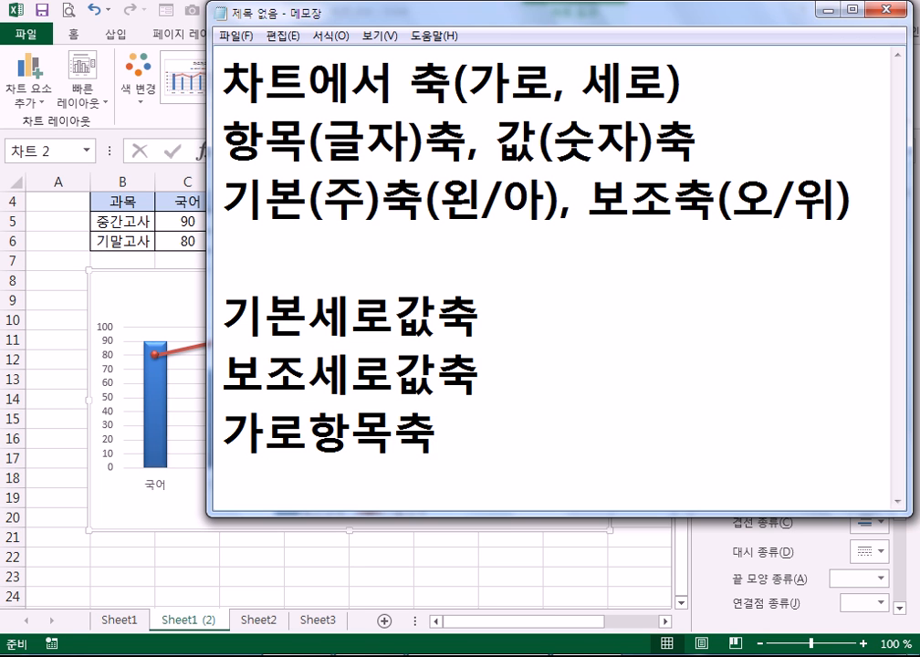
drag(356, 11, 578, 16)
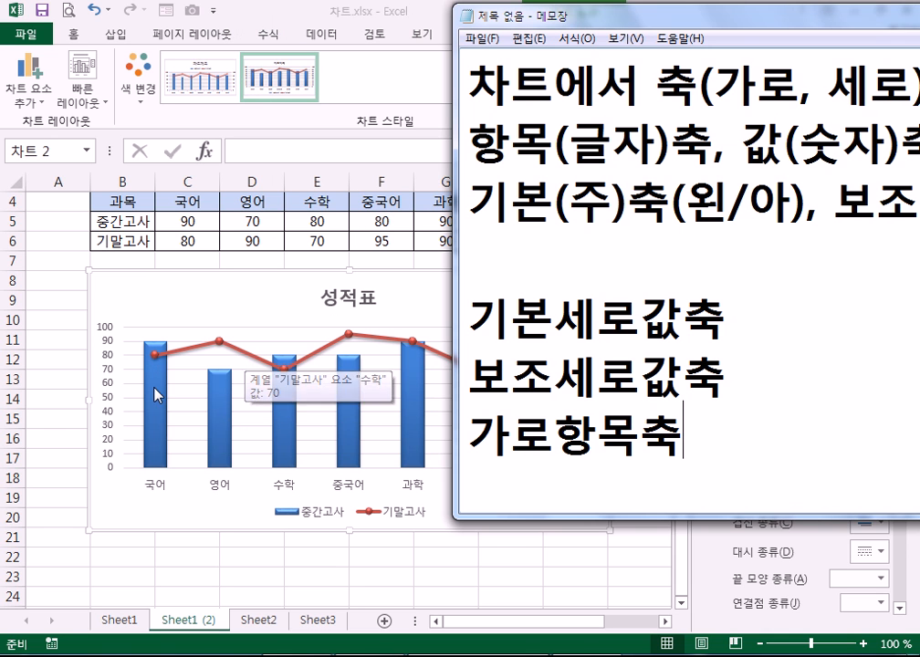
key(alt+Tab)
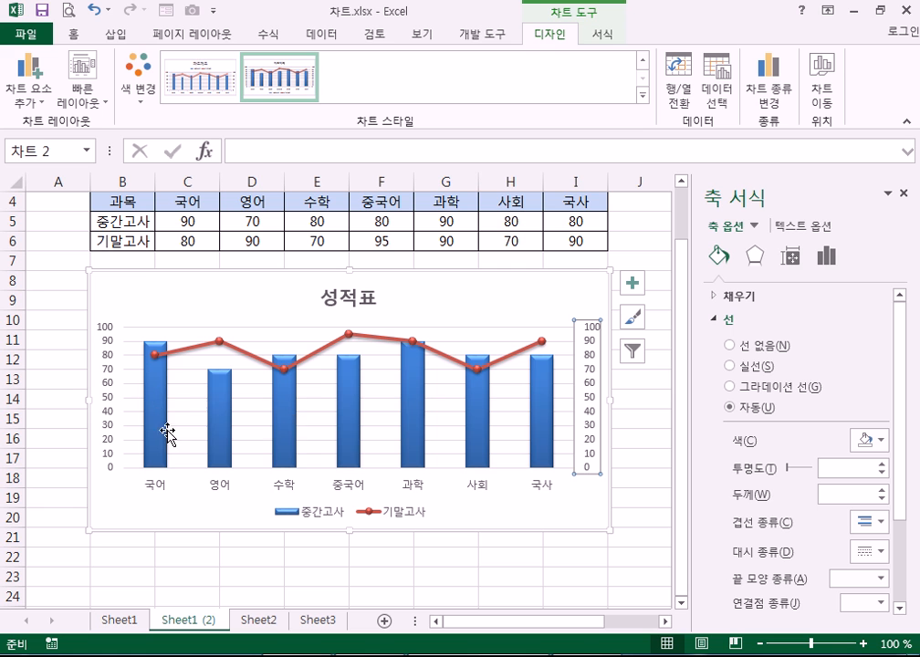
click(547, 444)
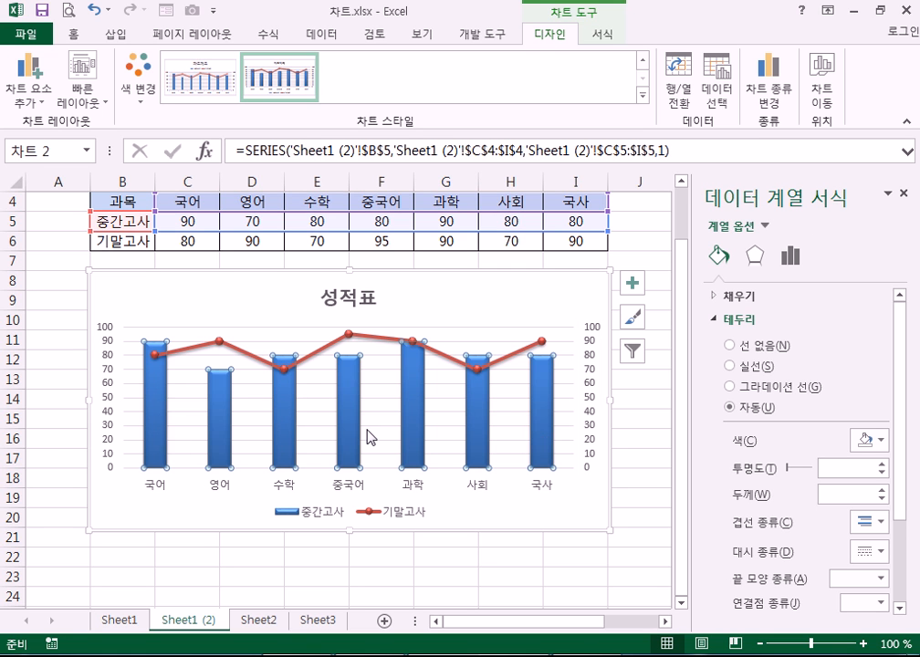
click(456, 363)
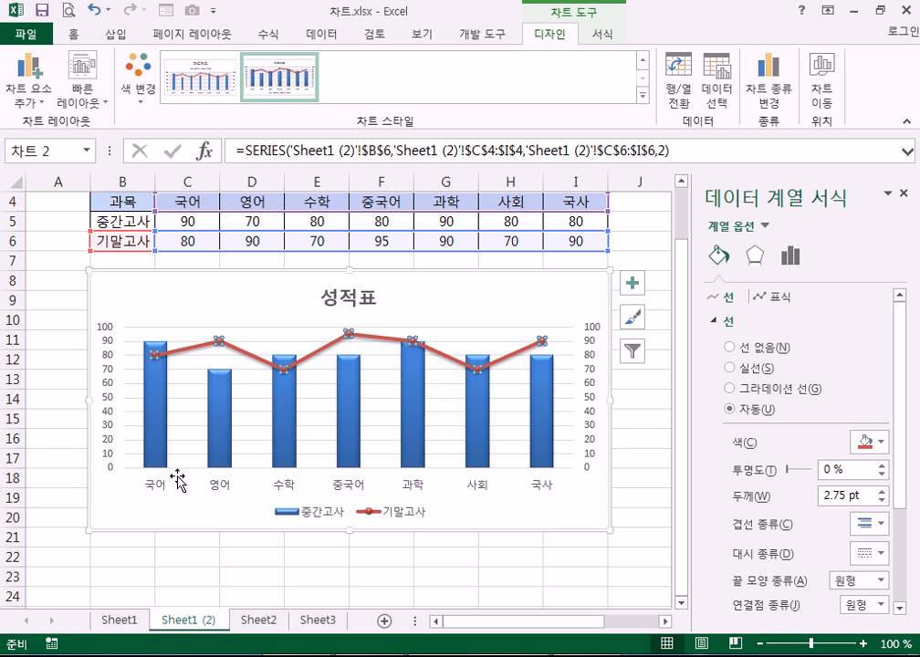
Examine the 중간고사 columns, the 기말고사 line, the legend and both vertical axes of the 성적표 chart by selecting them in turn
click(155, 415)
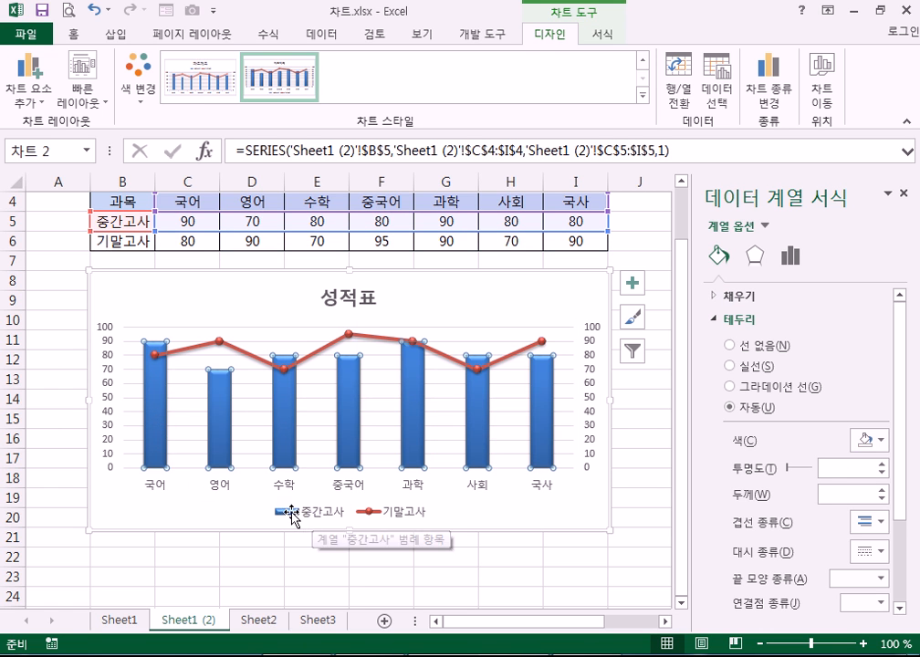
click(399, 520)
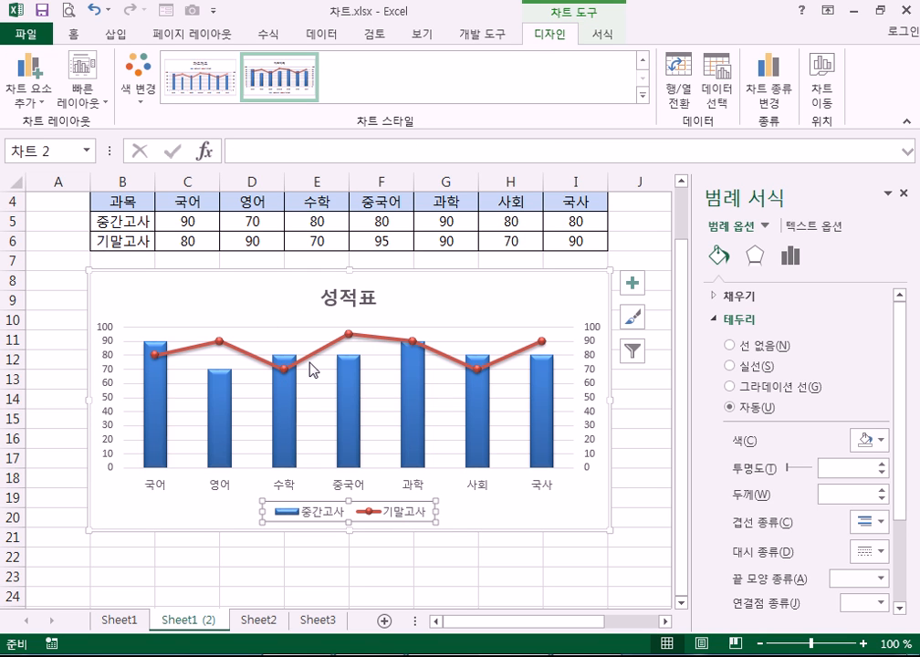
mouse_move(311, 370)
click(284, 420)
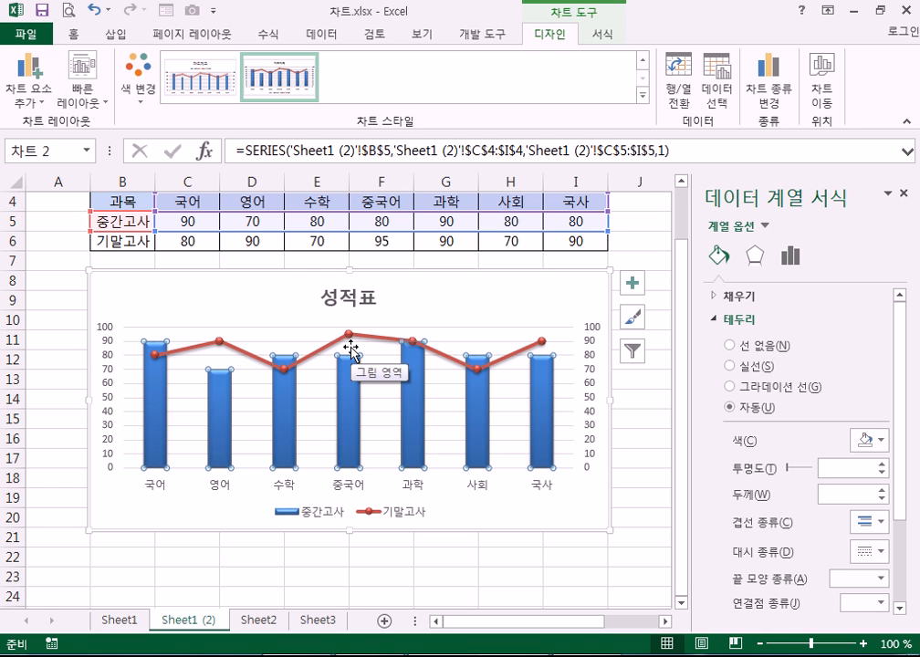
click(110, 402)
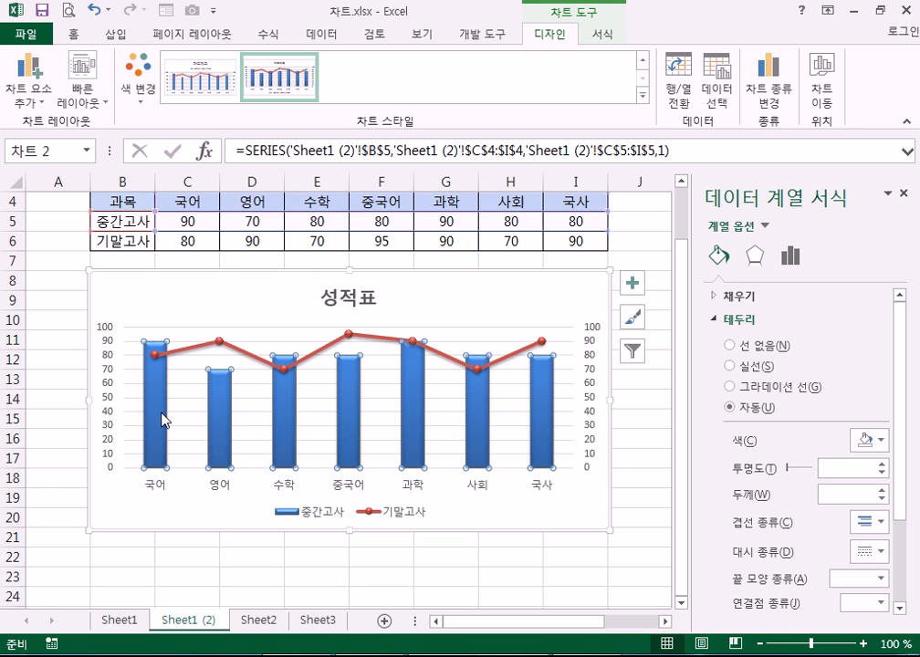
click(593, 407)
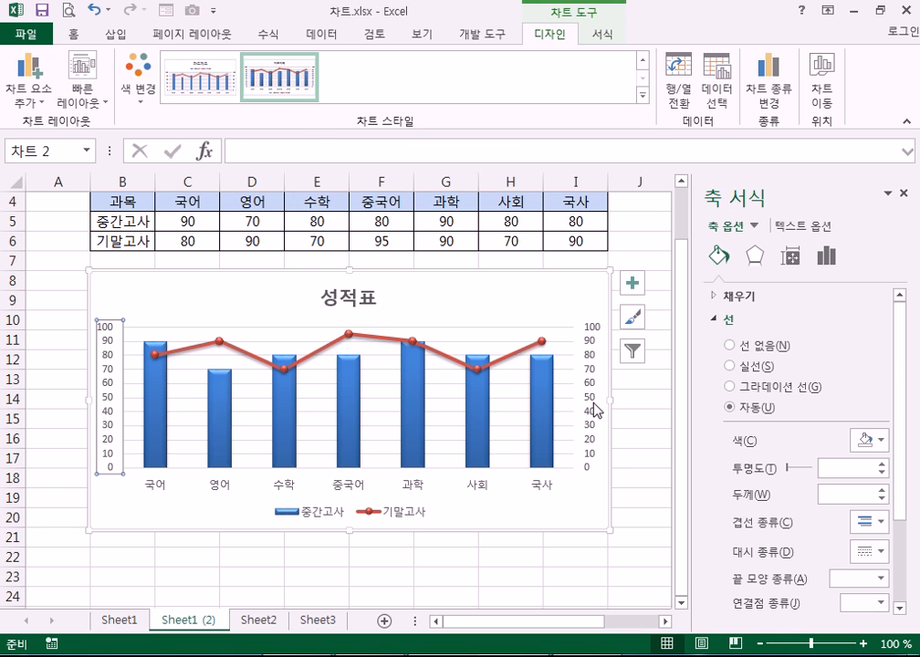
click(107, 405)
click(351, 405)
click(375, 336)
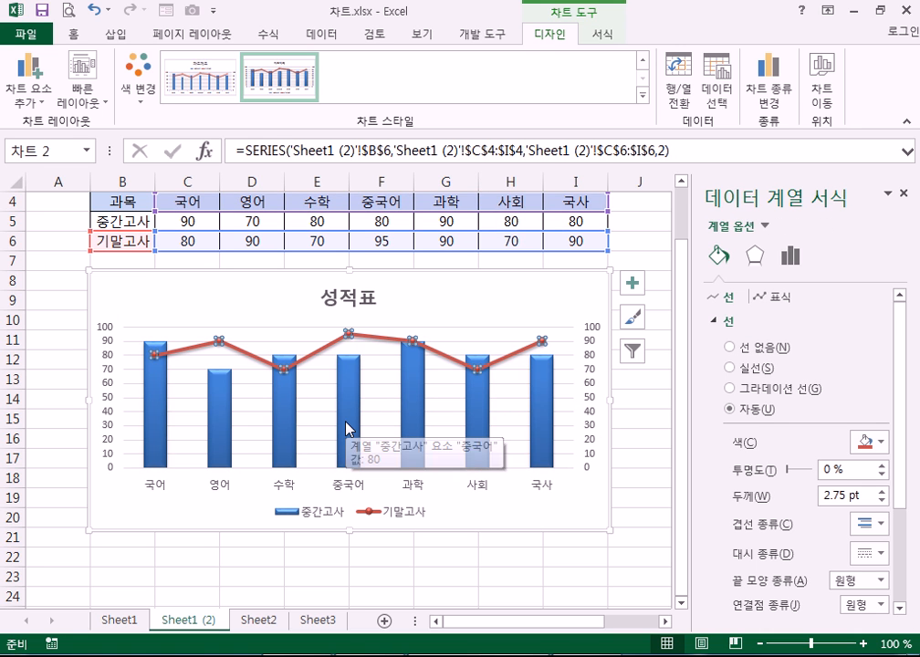
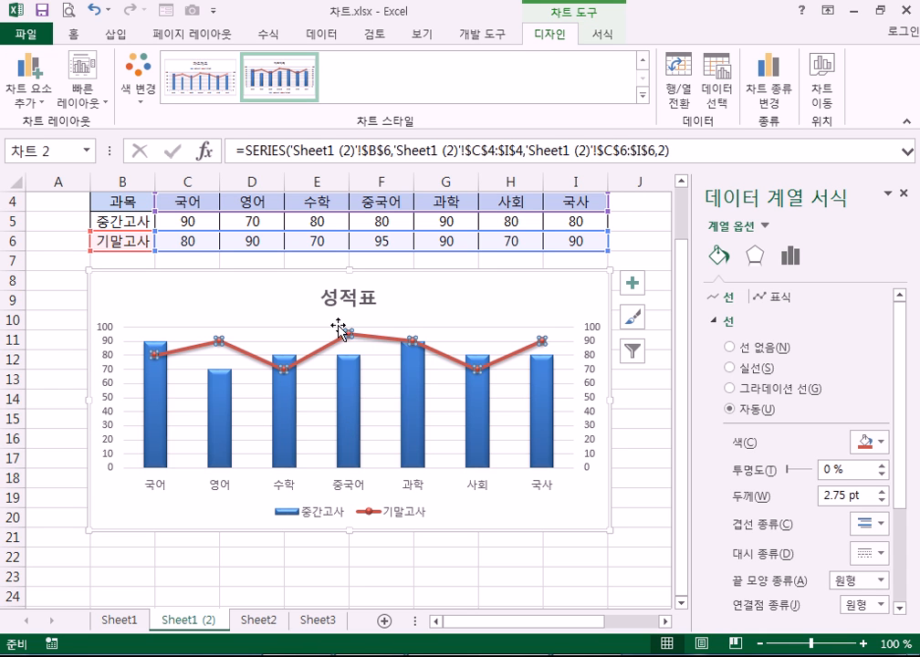
Change the whole 성적표 chart from the combination type to 묶은 세로 막대형
click(522, 298)
click(768, 91)
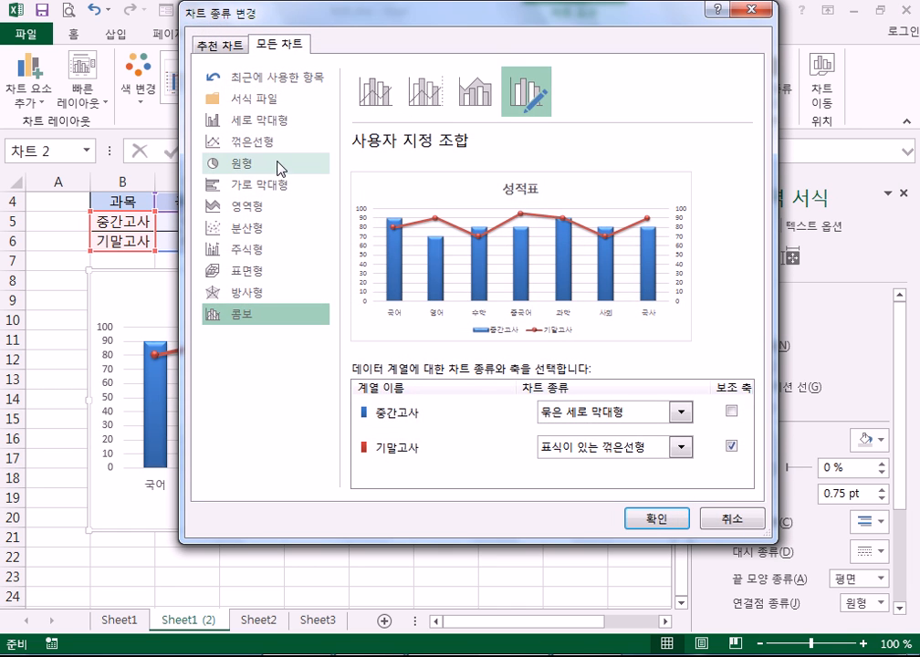
click(262, 127)
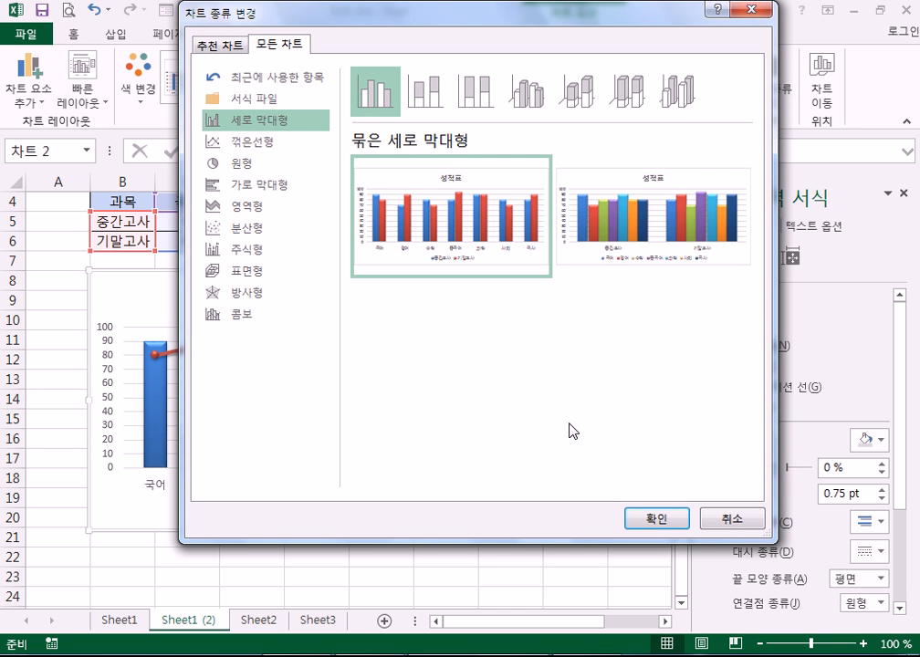
click(681, 518)
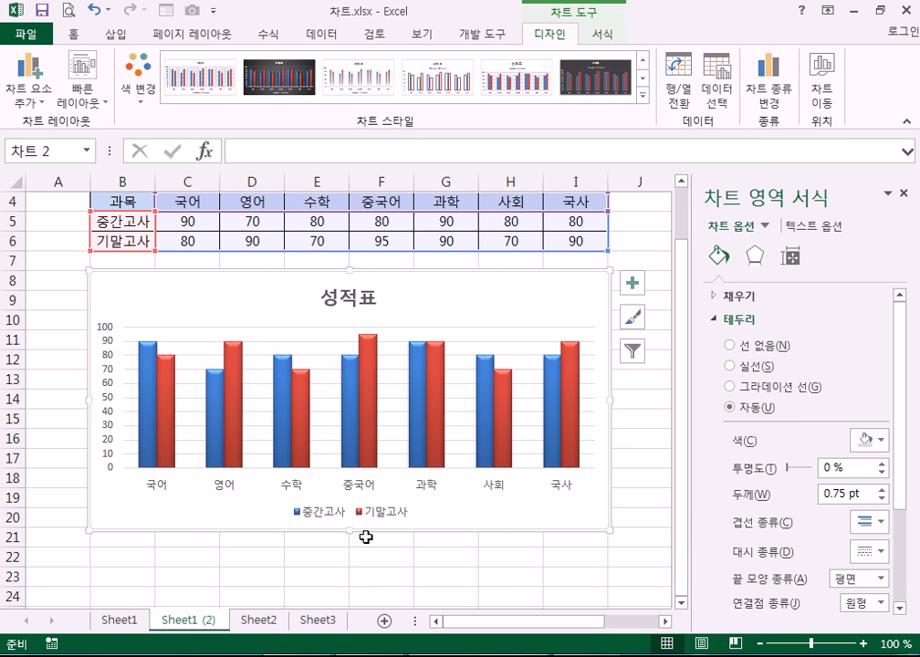
Examine the 기말고사 columns, review the axis notes in Notepad, and return to the chart in Excel to compare its axes
click(227, 432)
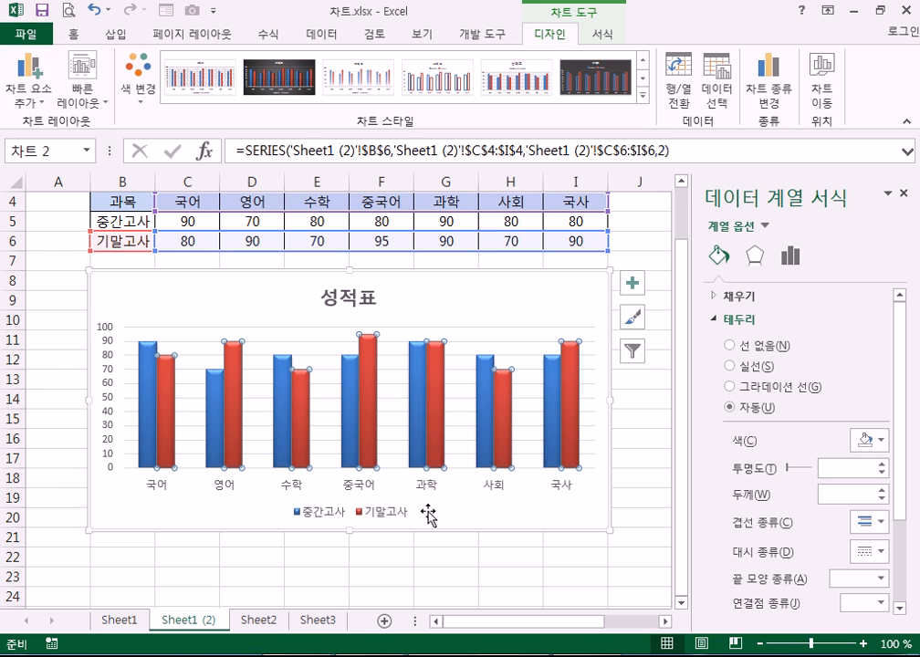
click(415, 296)
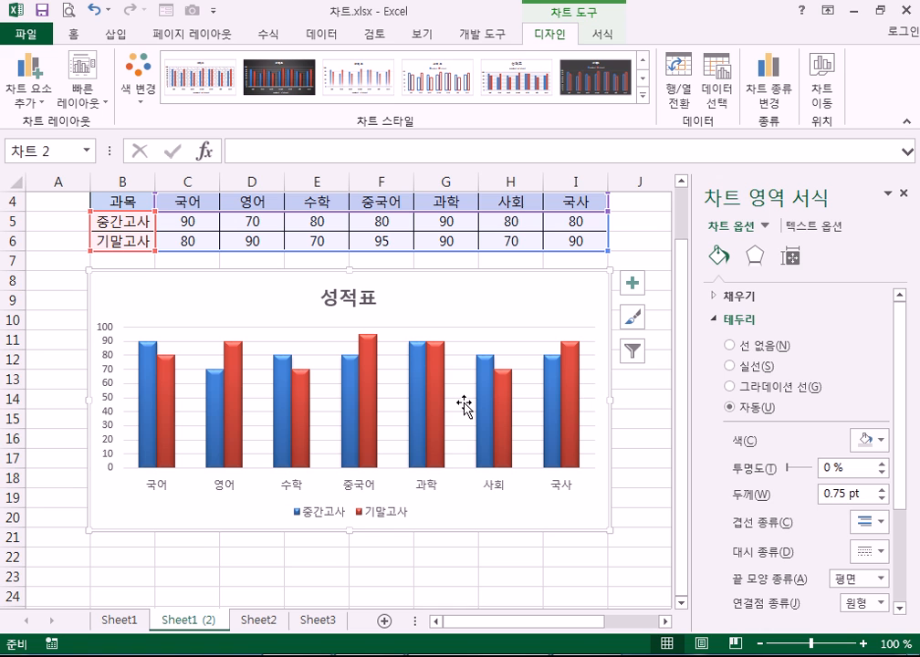
scroll(463, 404, up, 1)
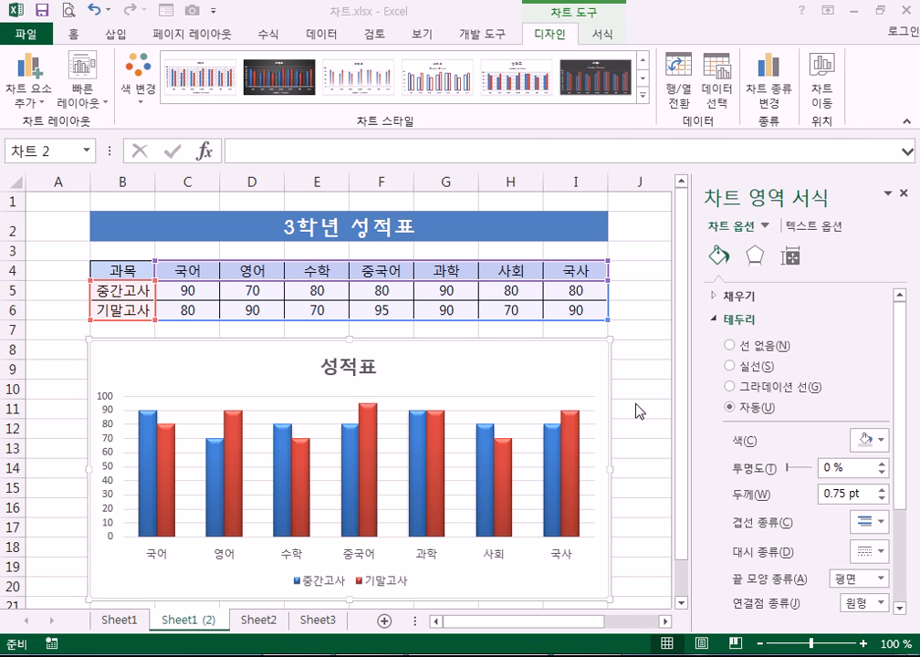
key(alt+Tab)
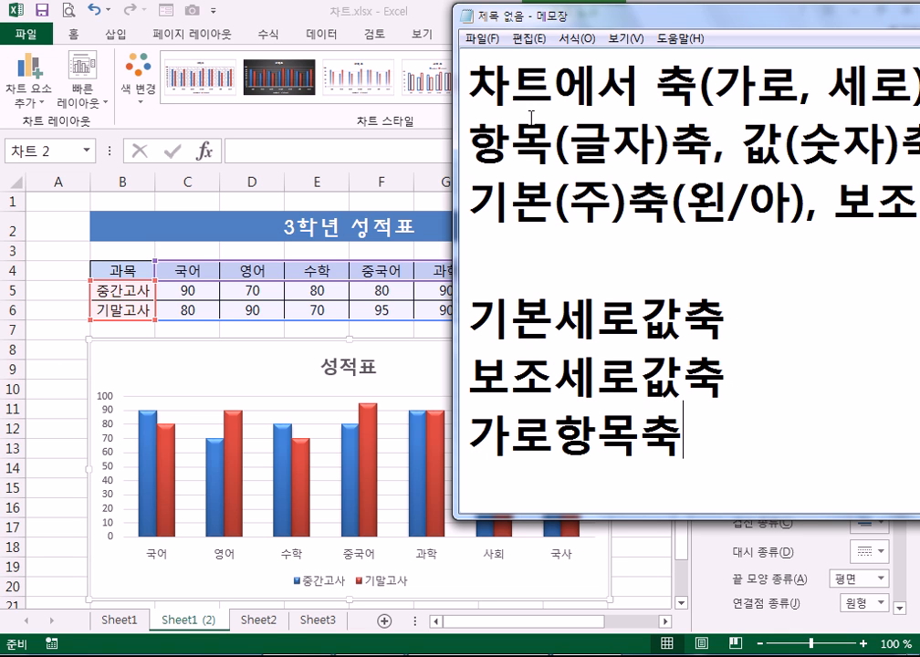
click(310, 359)
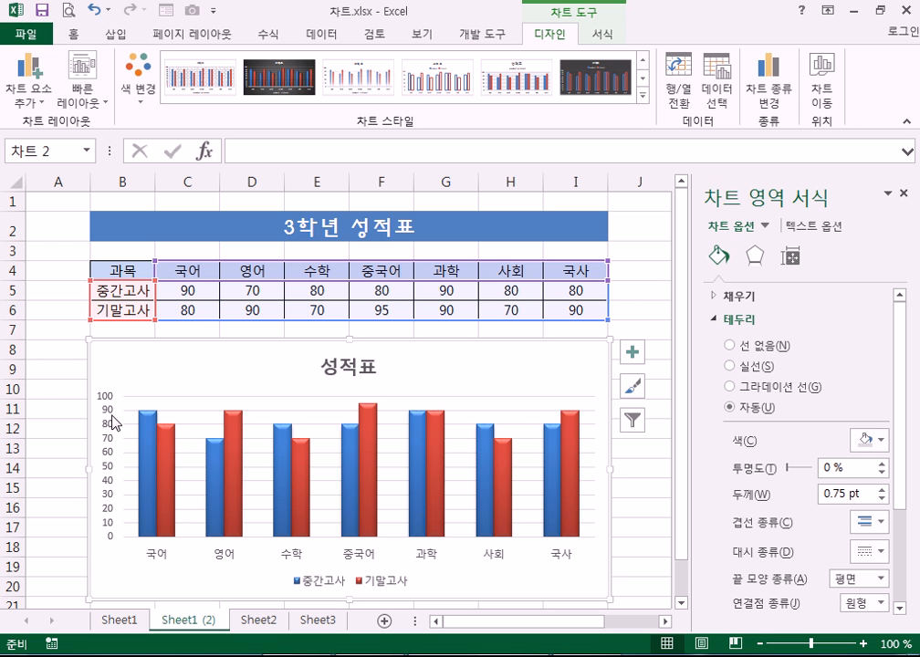
click(66, 420)
scroll(66, 418, down, 2)
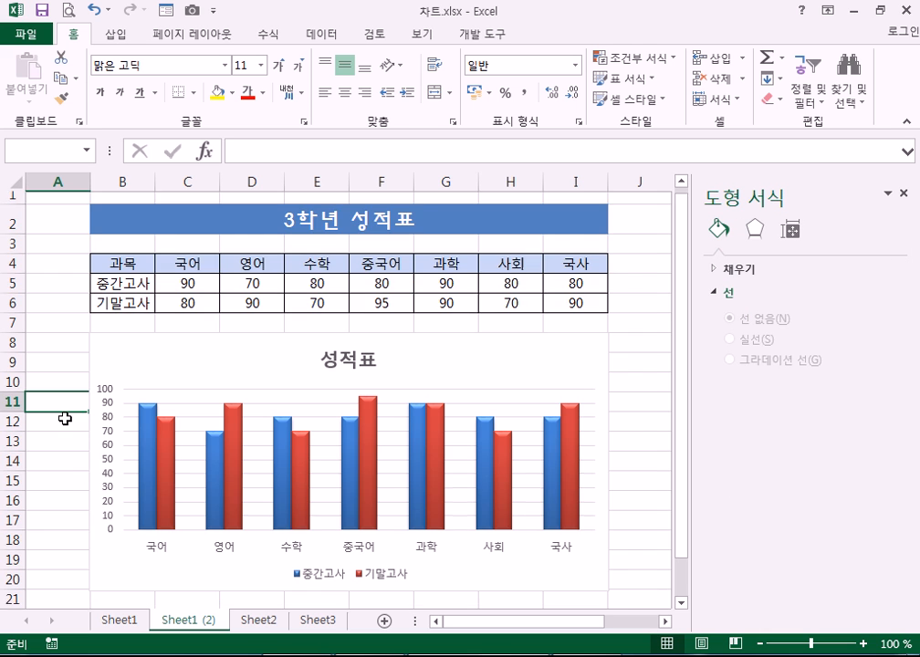
scroll(67, 417, up, 1)
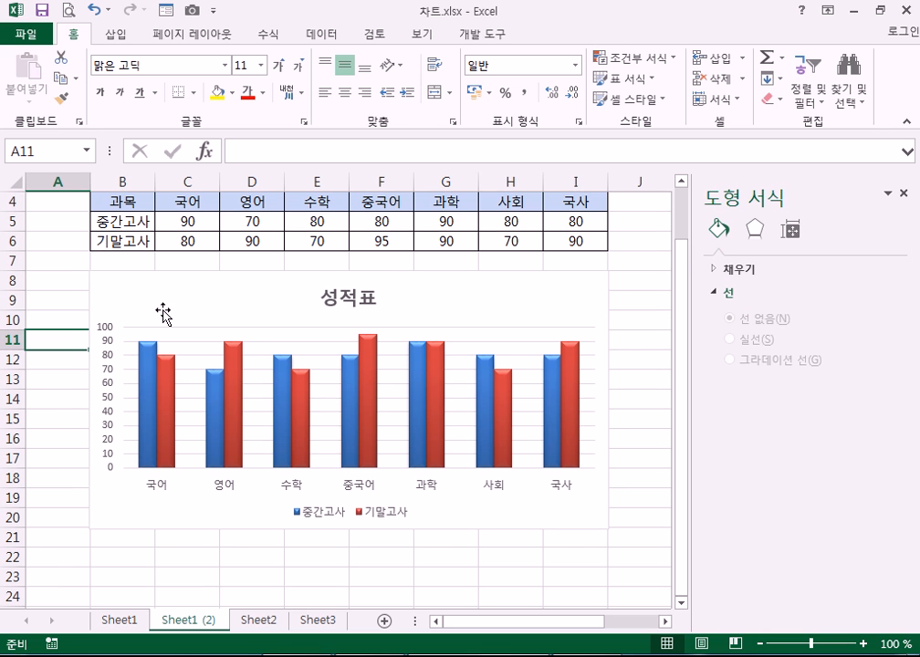
Set the vertical value axis minimum to 50 and its major unit to 10
click(105, 335)
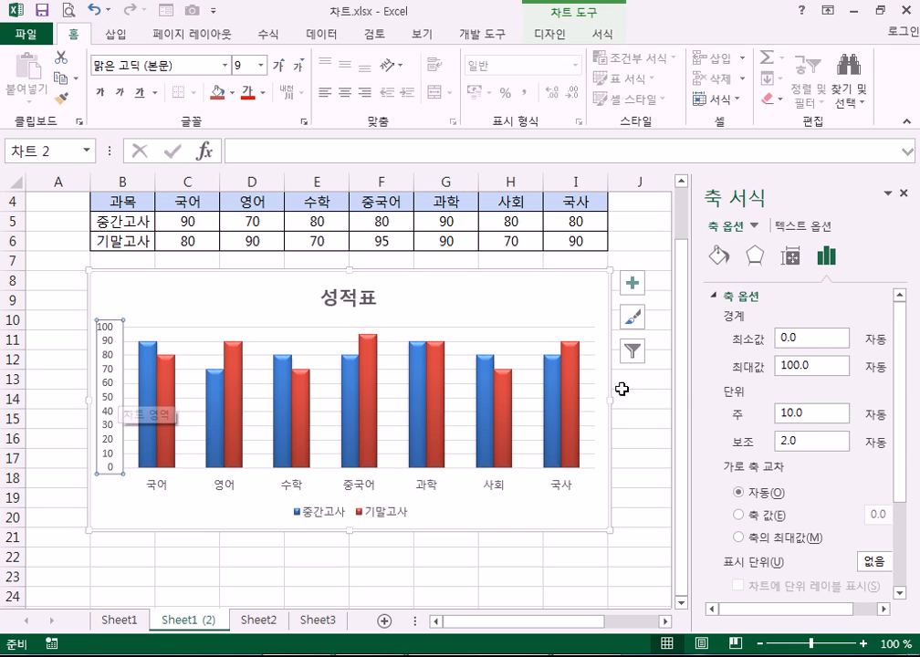
click(786, 339)
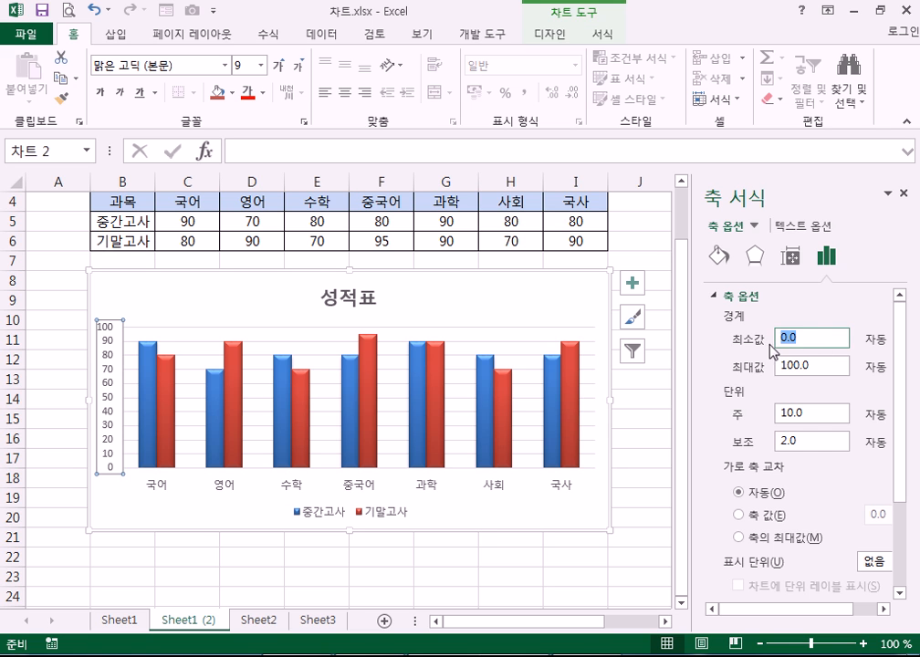
text(50)
key(Return)
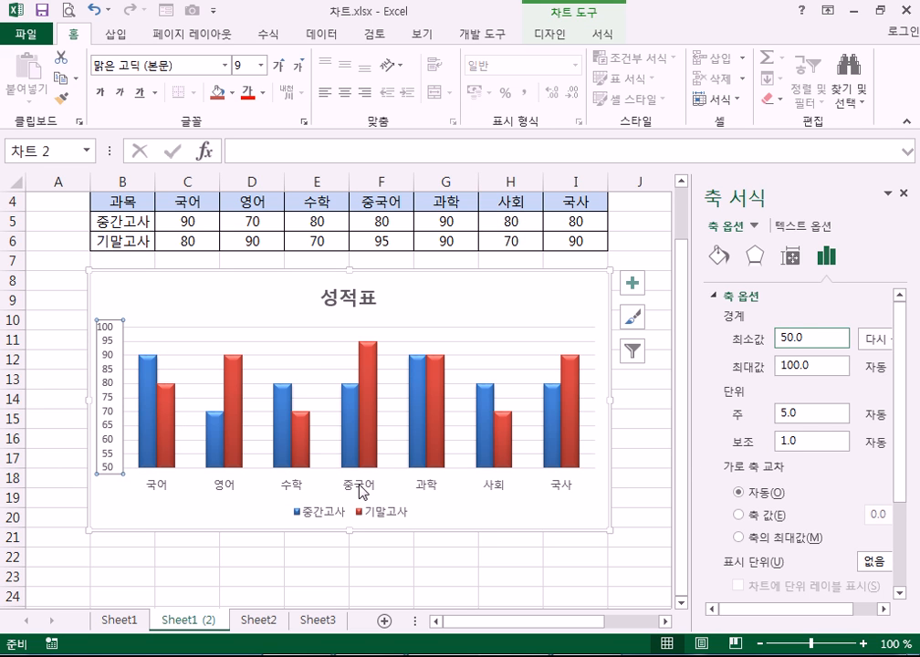
drag(797, 413, 743, 408)
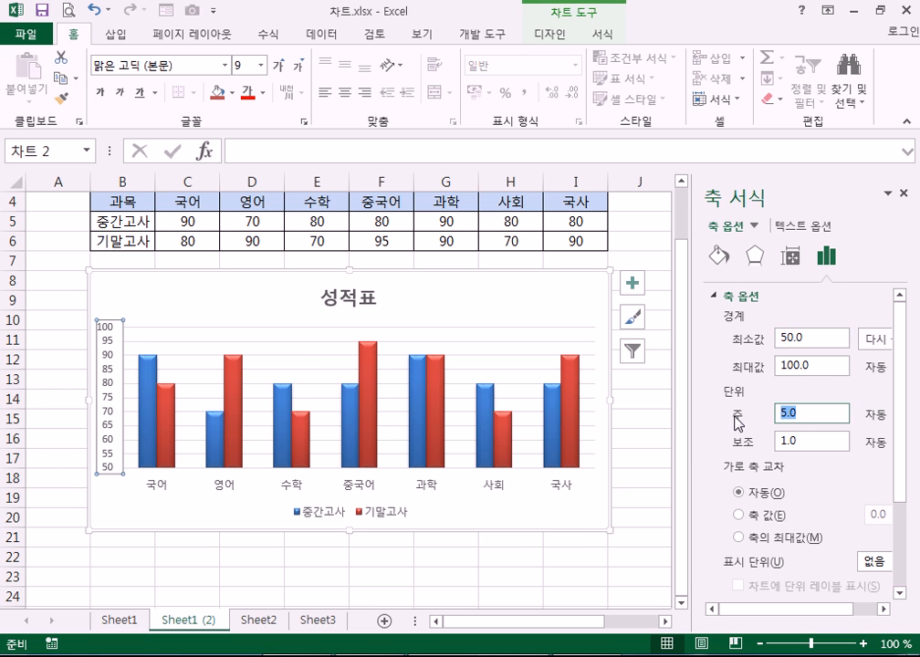
text(10)
key(Return)
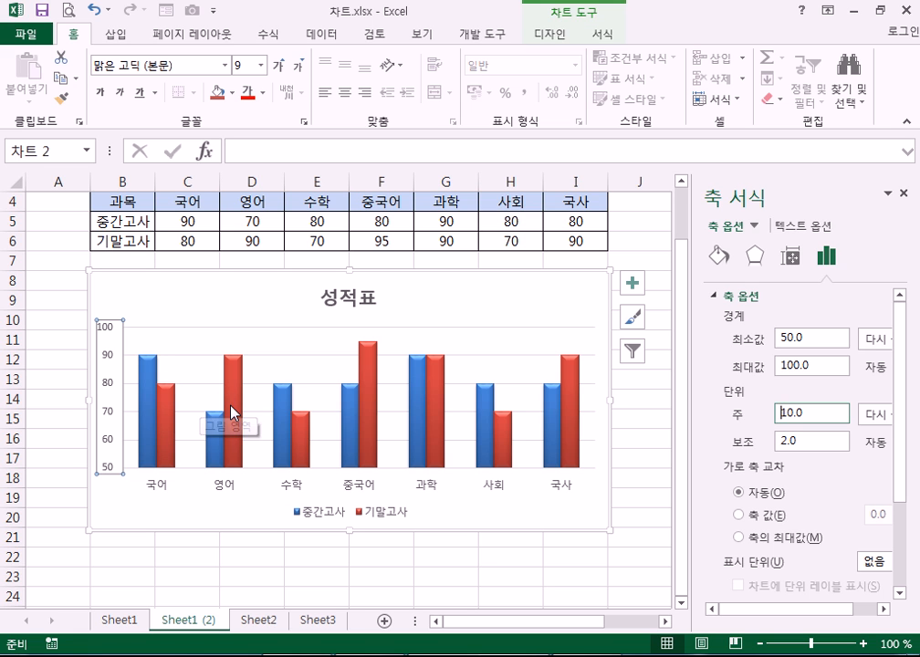
mouse_move(233, 413)
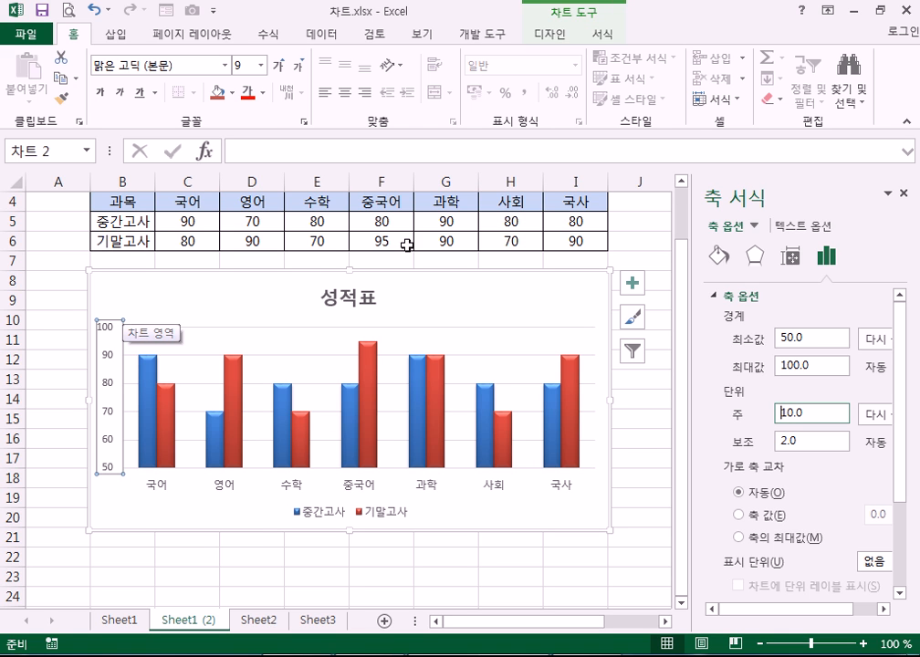
click(596, 292)
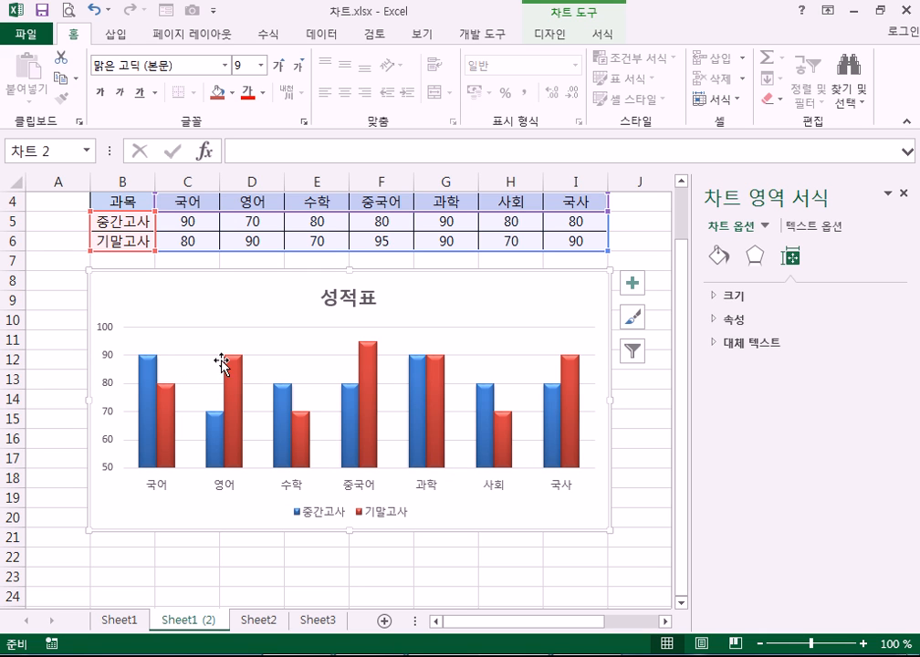
Add a data table (데이터 표) below the columns of the 성적표 chart
mouse_move(232, 383)
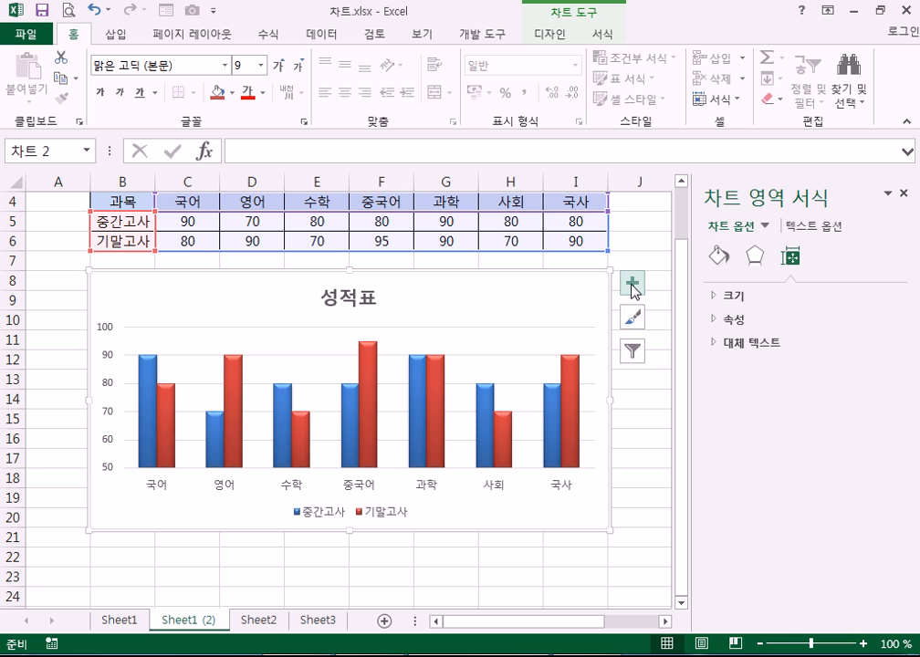
click(628, 317)
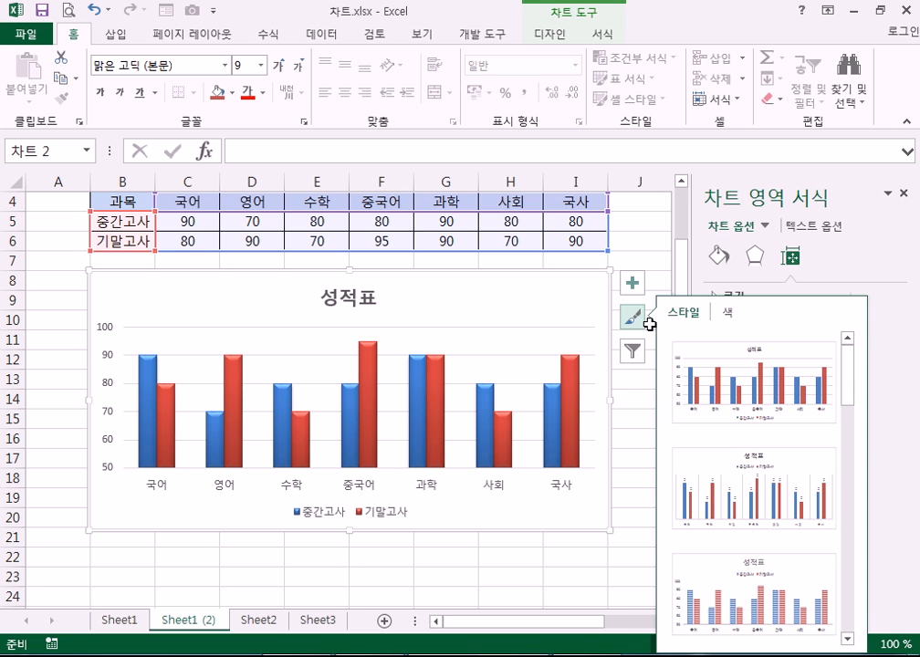
click(631, 286)
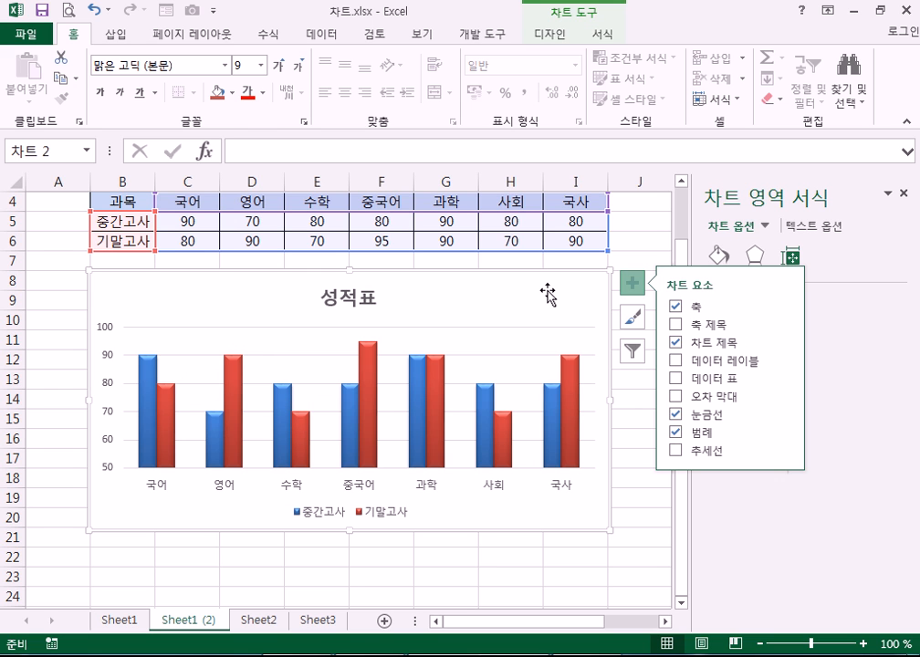
click(632, 283)
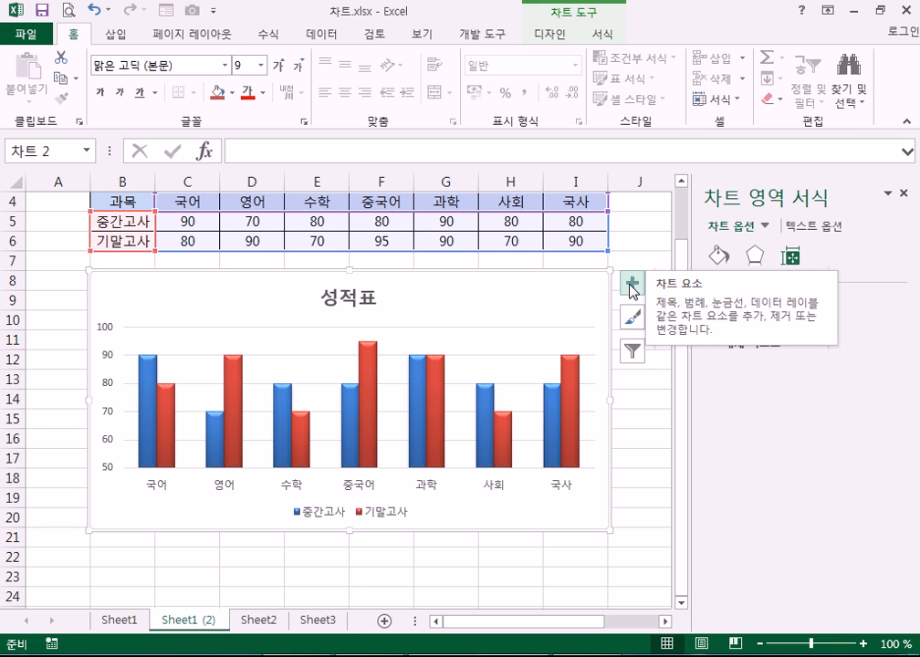
click(633, 286)
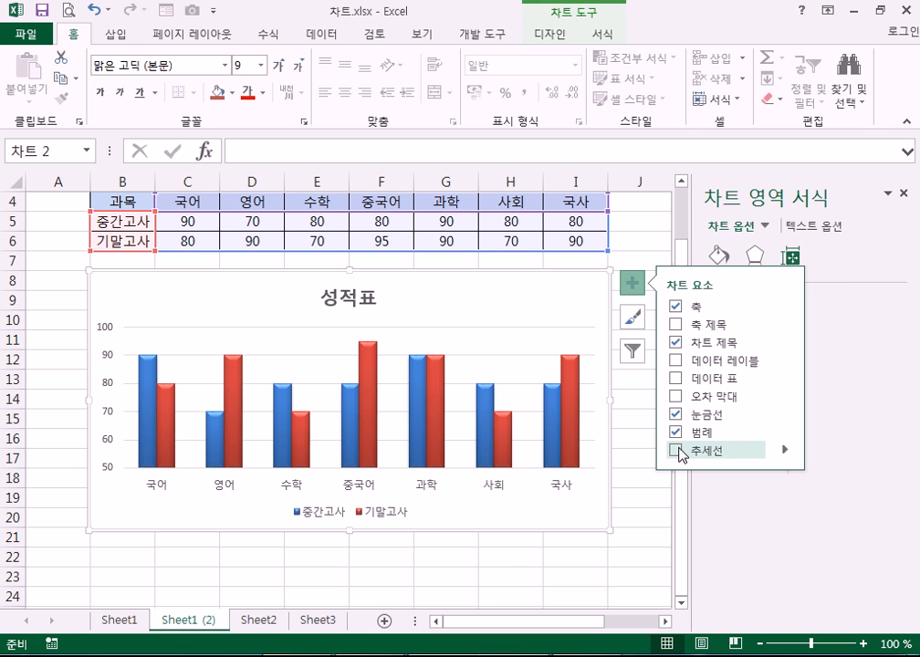
click(677, 379)
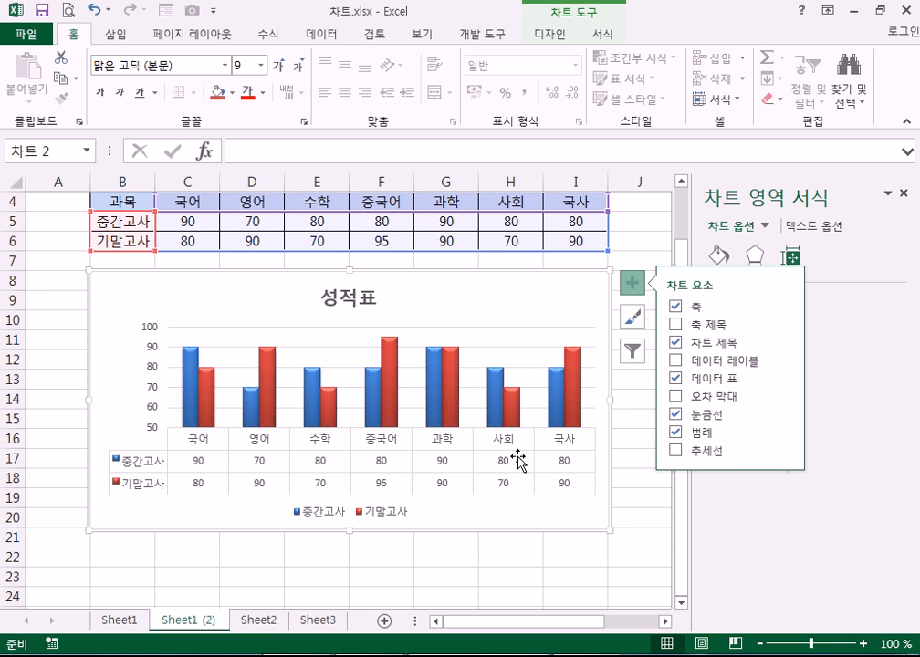
click(676, 377)
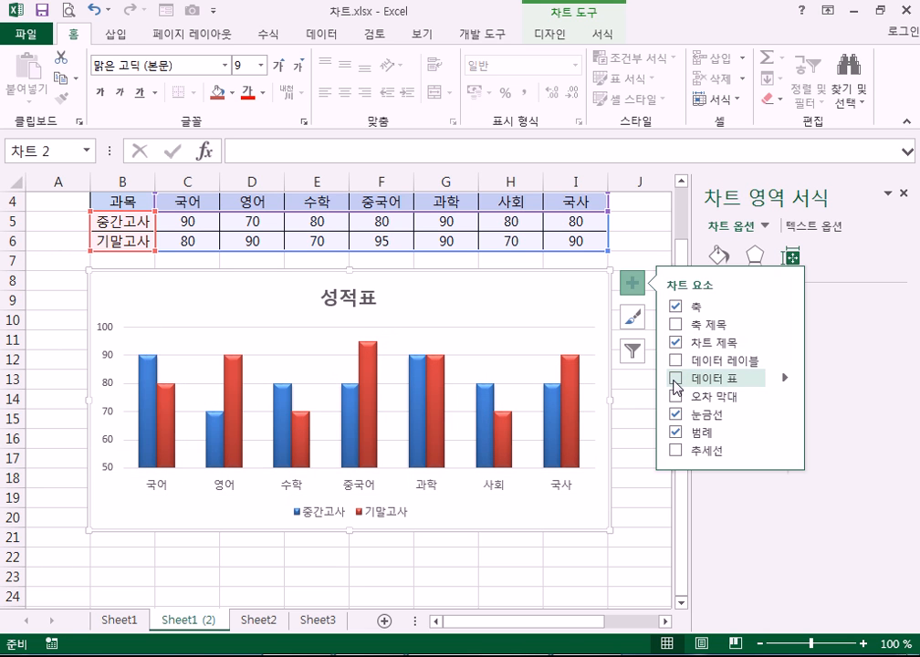
click(676, 378)
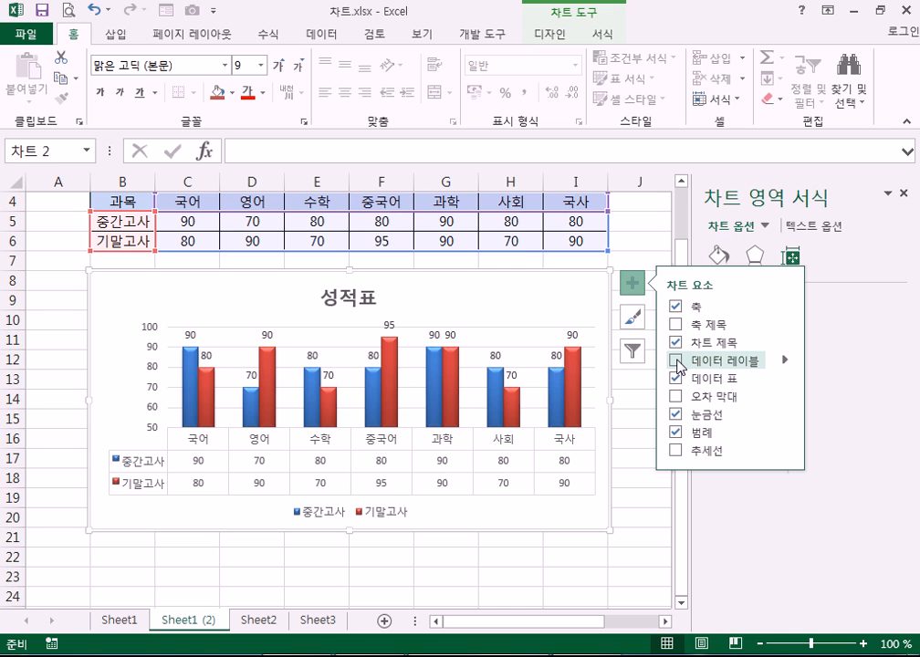
Select the 기말고사 columns and preview data labels on that series alone, comparing with the whole chart selected
click(580, 404)
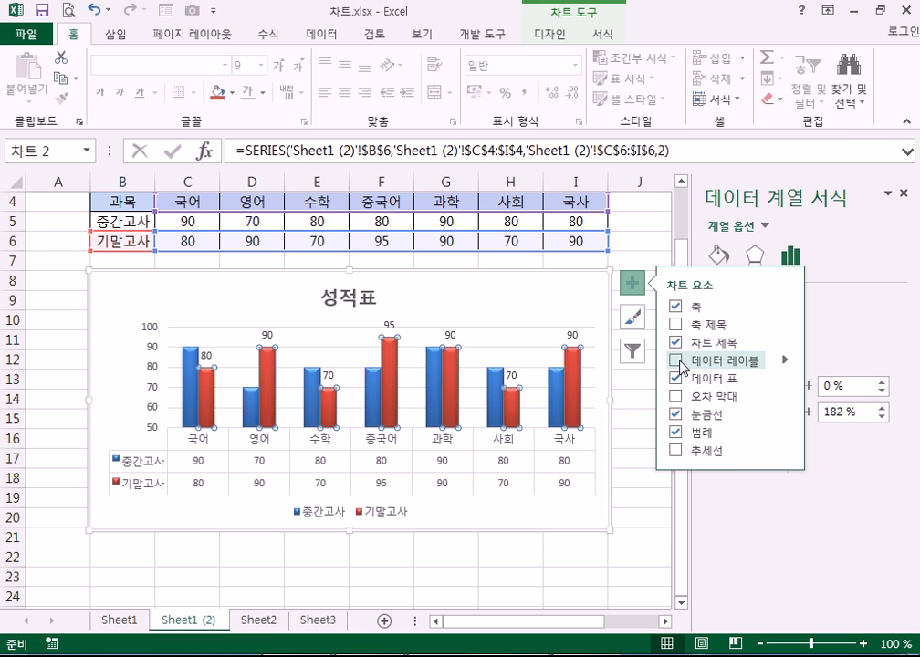
click(549, 307)
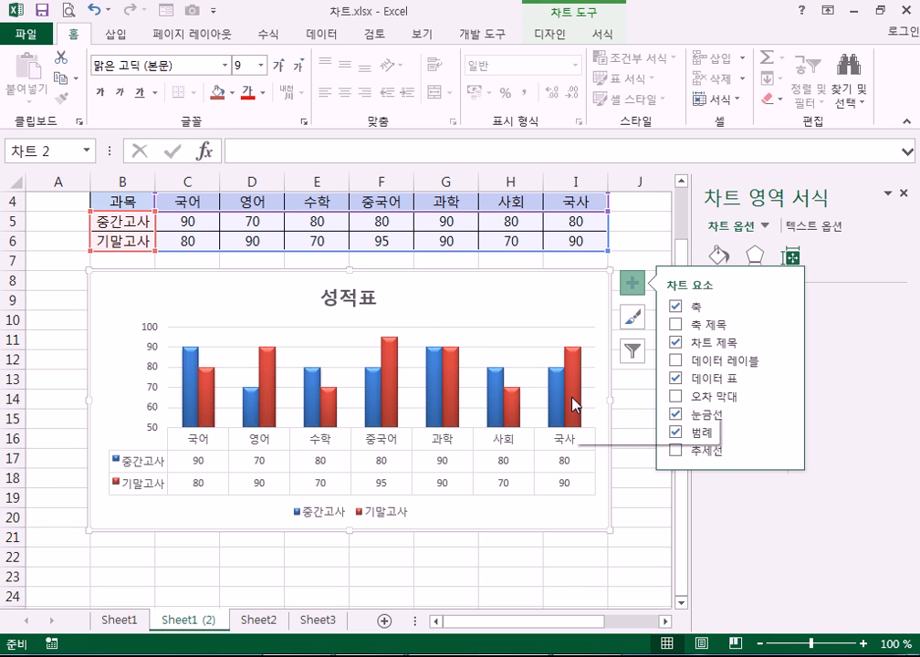
click(268, 388)
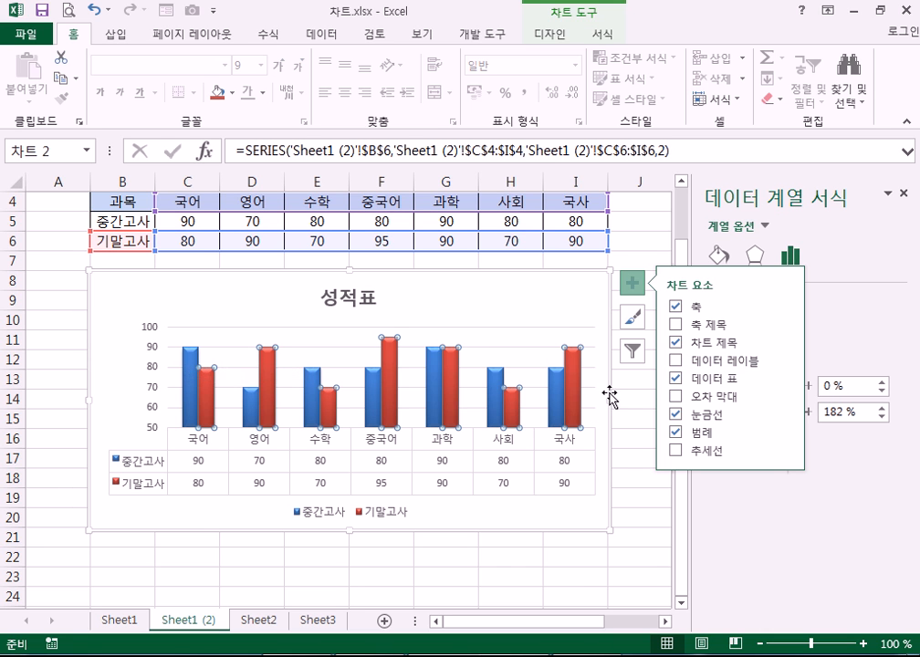
Add data labels (데이터 레이블) to the 기말고사 series only, leaving the 중간고사 columns unlabeled
click(737, 366)
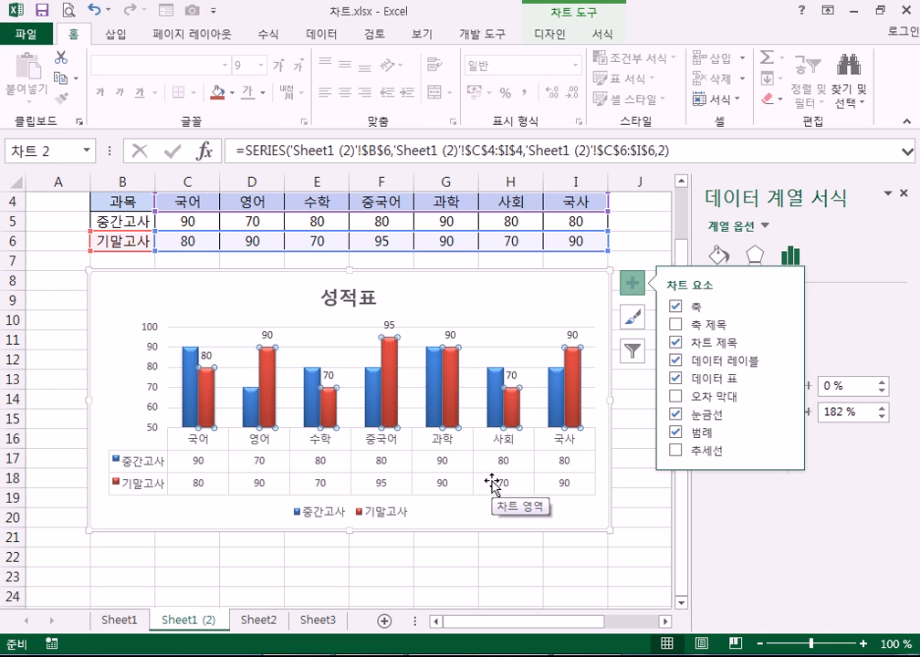
click(632, 287)
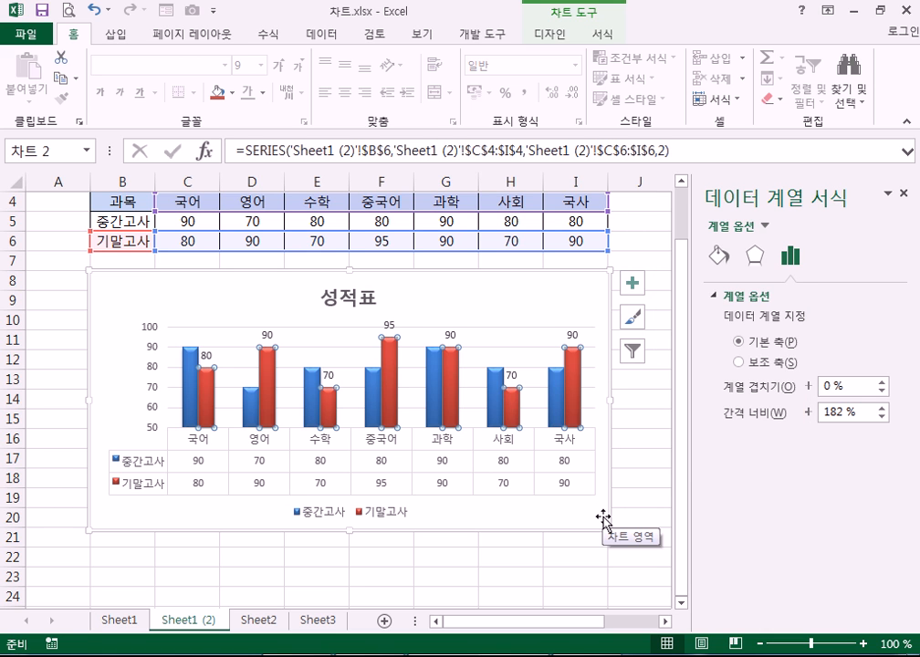
click(559, 301)
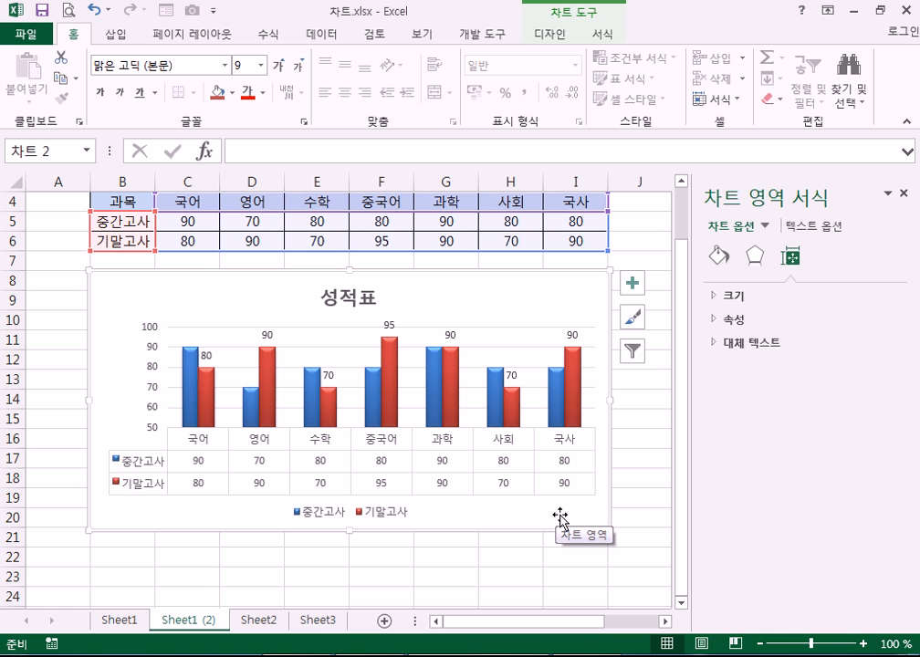
Look through the options available for the 기말고사 columns and preview a trendline (추세선) on the 중간고사 series
right_click(569, 353)
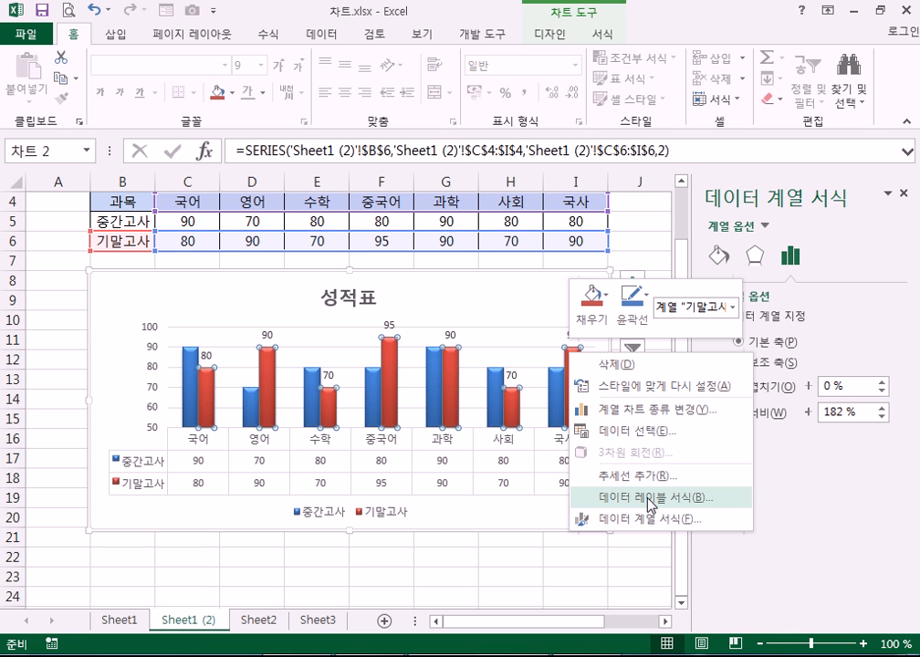
click(497, 310)
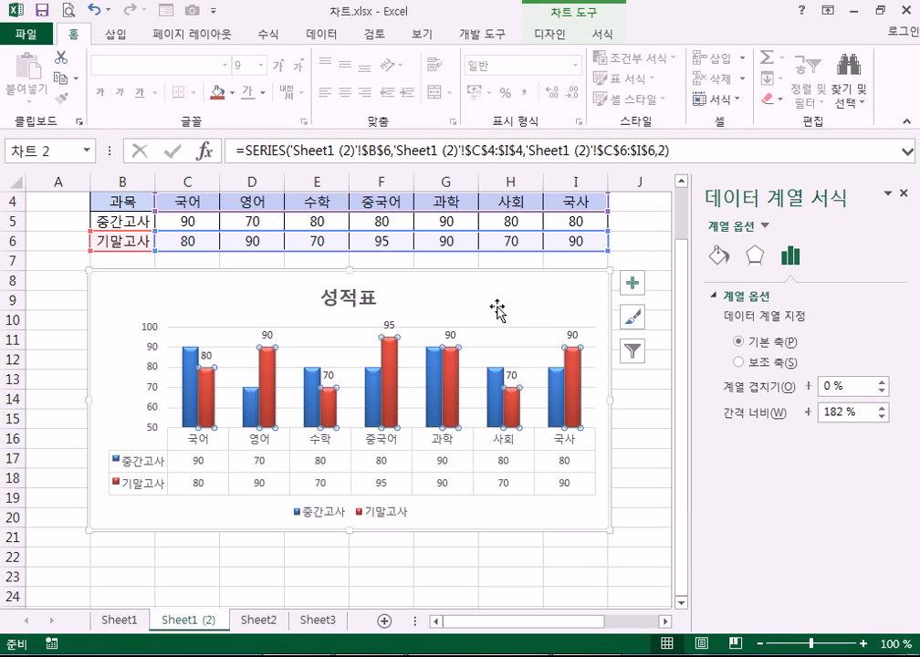
click(632, 285)
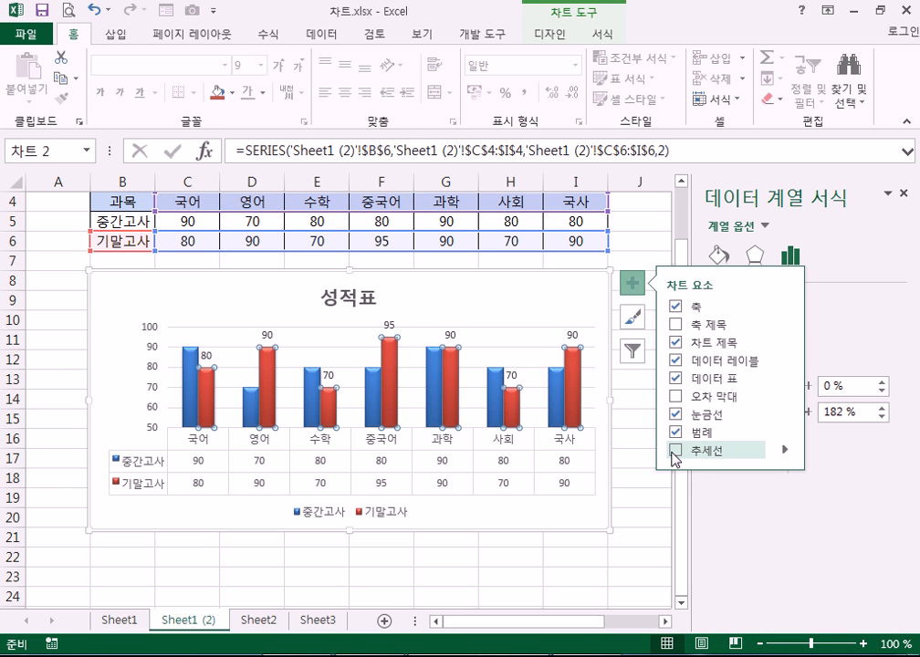
click(559, 401)
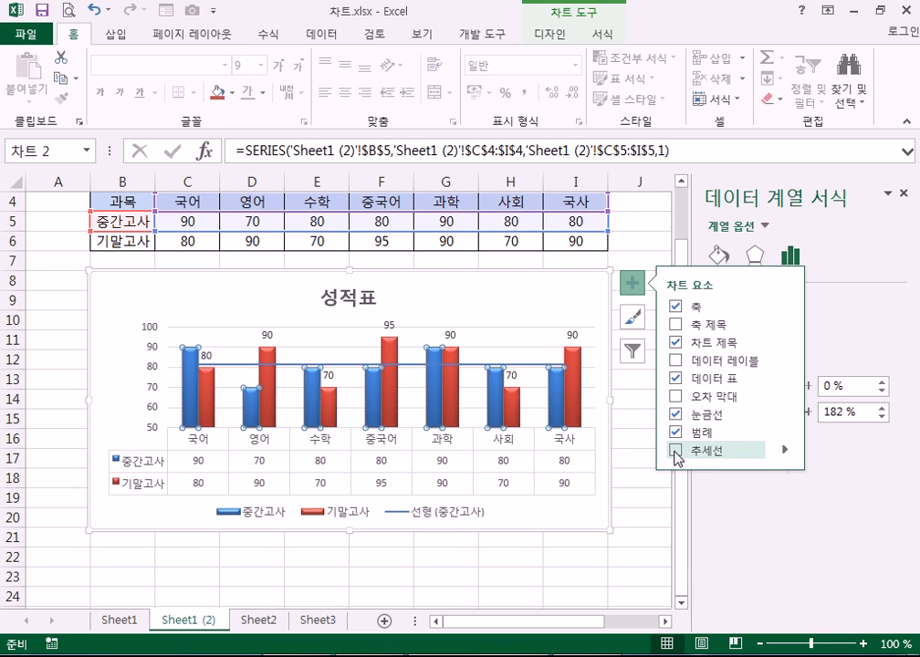
click(559, 306)
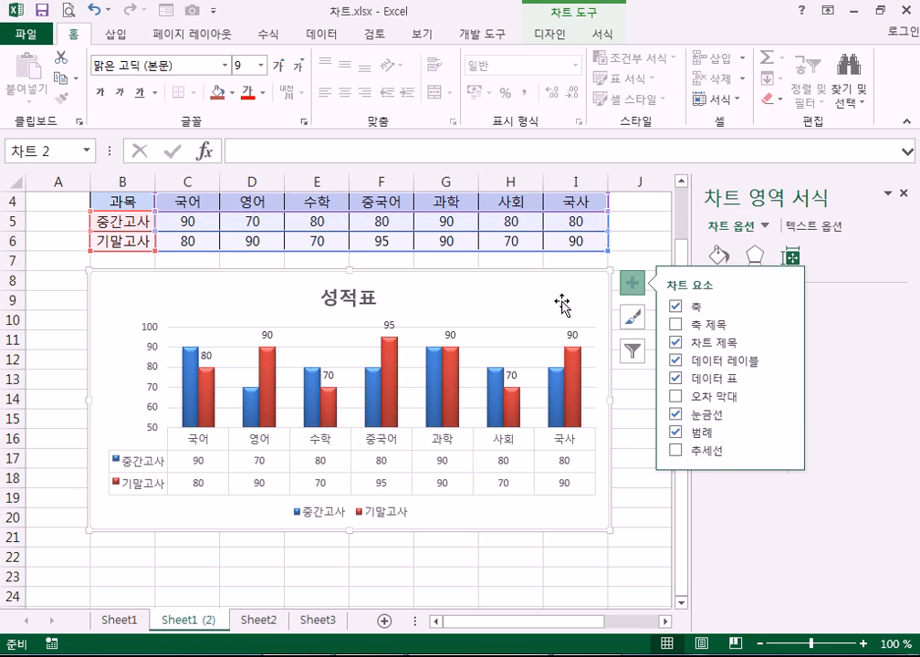
Try the chart legend at the 오른쪽 and 위쪽 positions and return it to 아래쪽
click(401, 517)
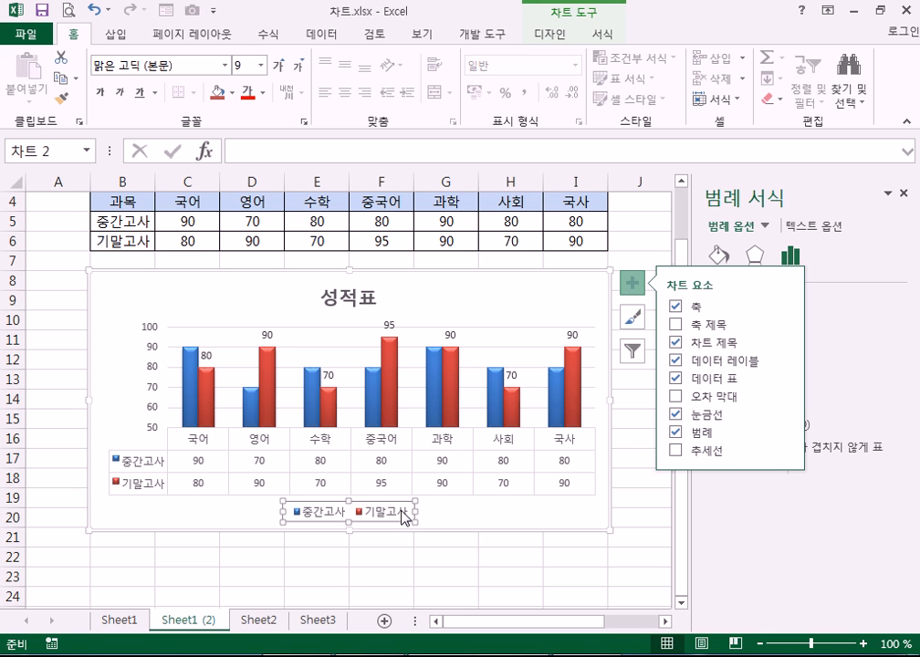
click(636, 279)
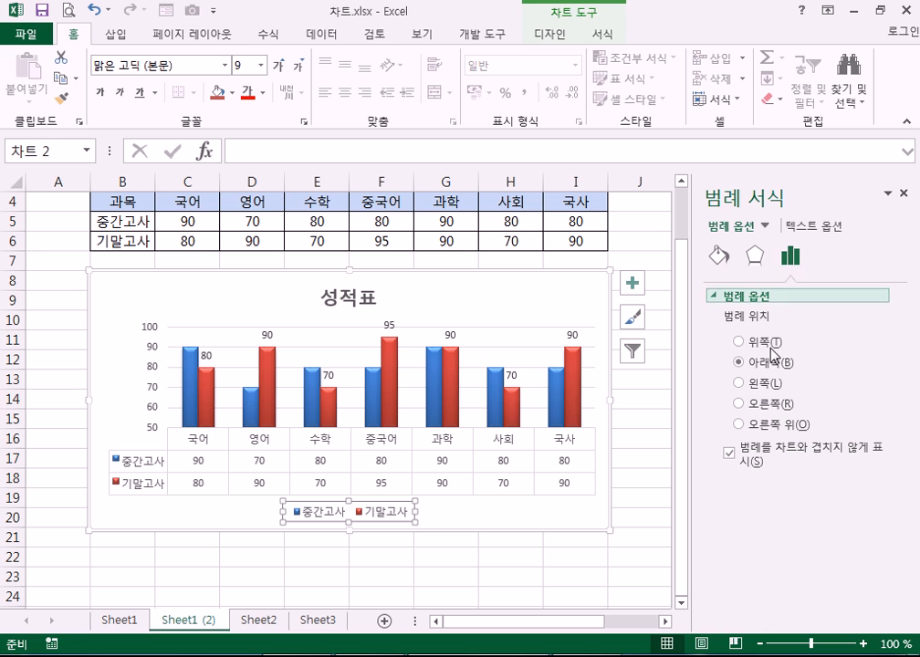
click(765, 406)
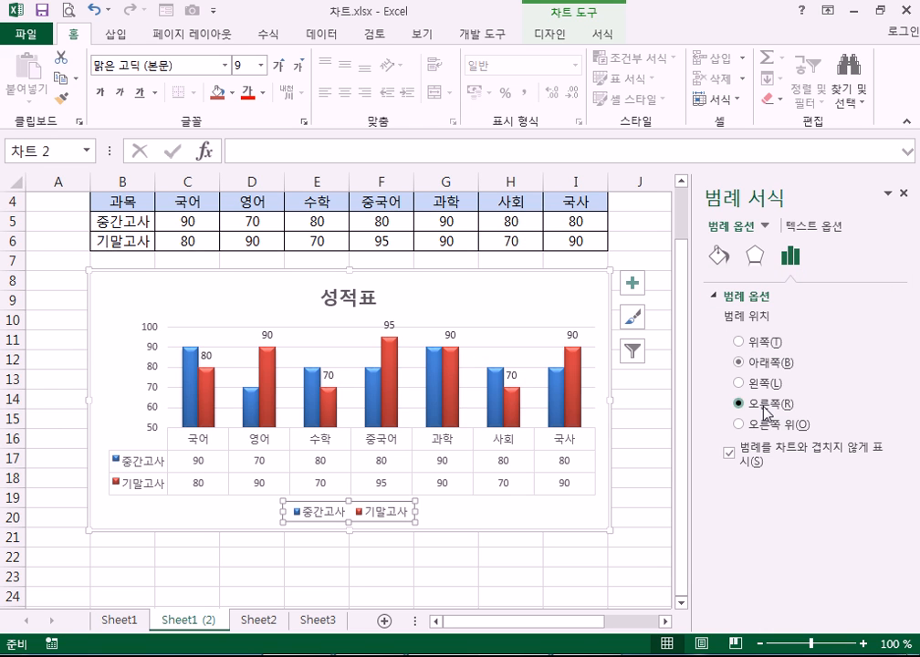
click(753, 343)
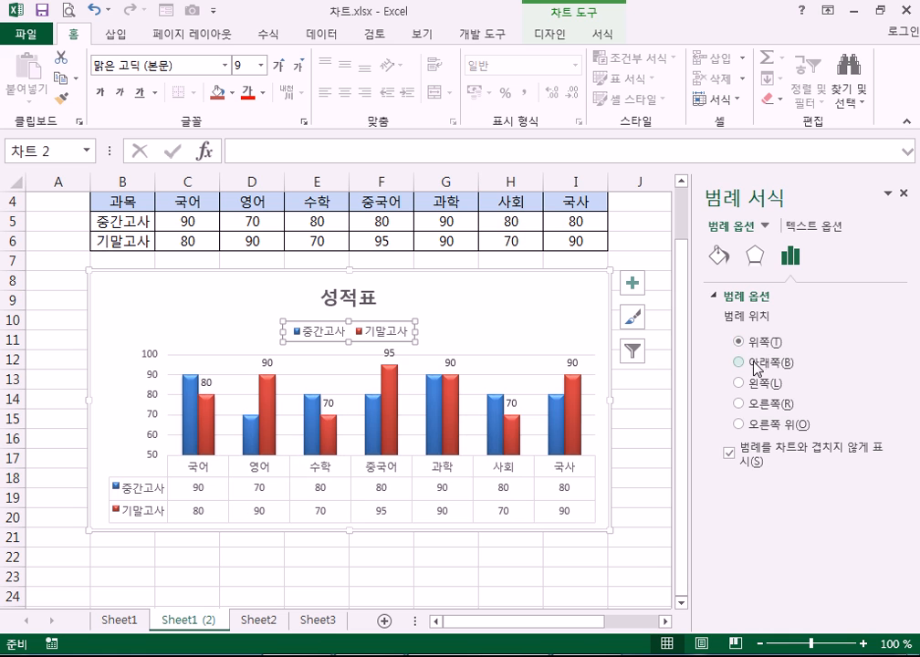
click(756, 367)
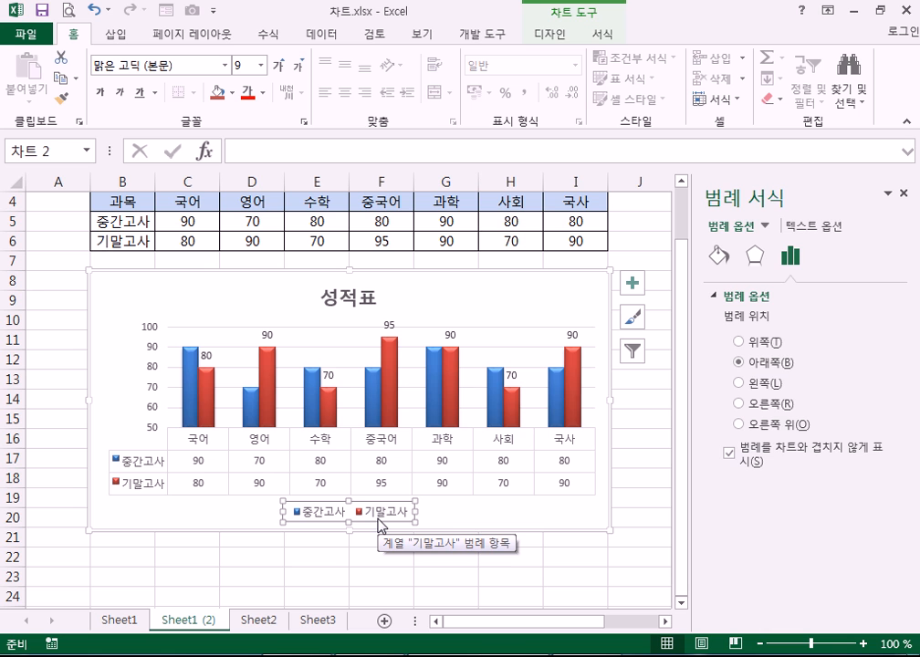
Delete the chart legend and add it back (범례) with its position set to 아래쪽
key(Delete)
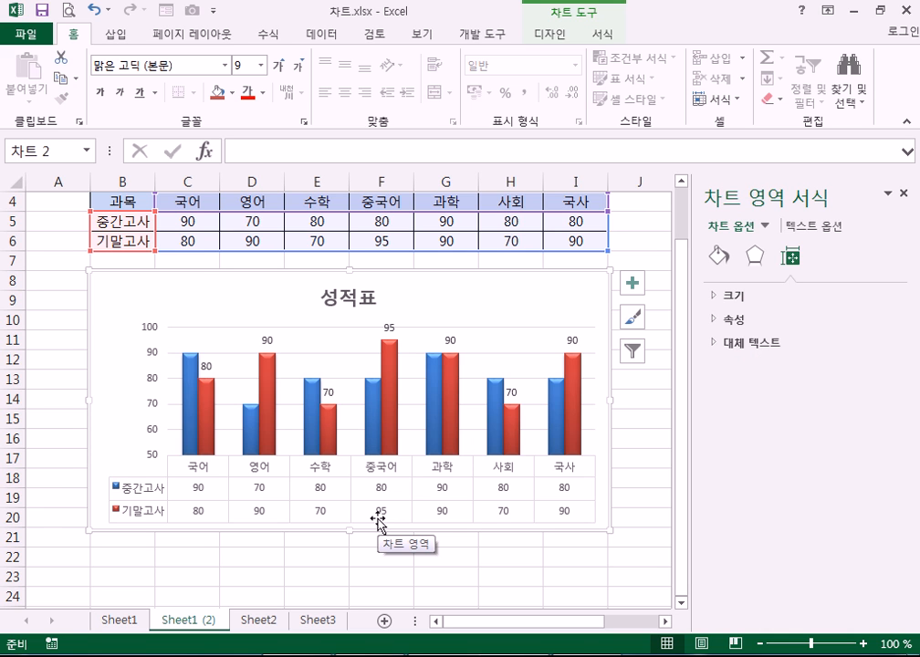
click(634, 285)
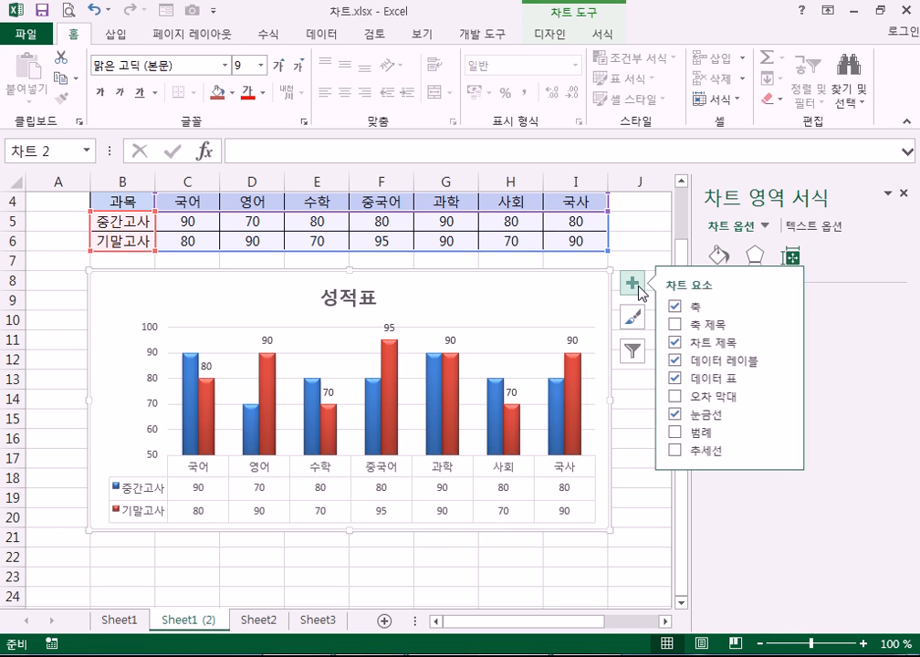
click(675, 433)
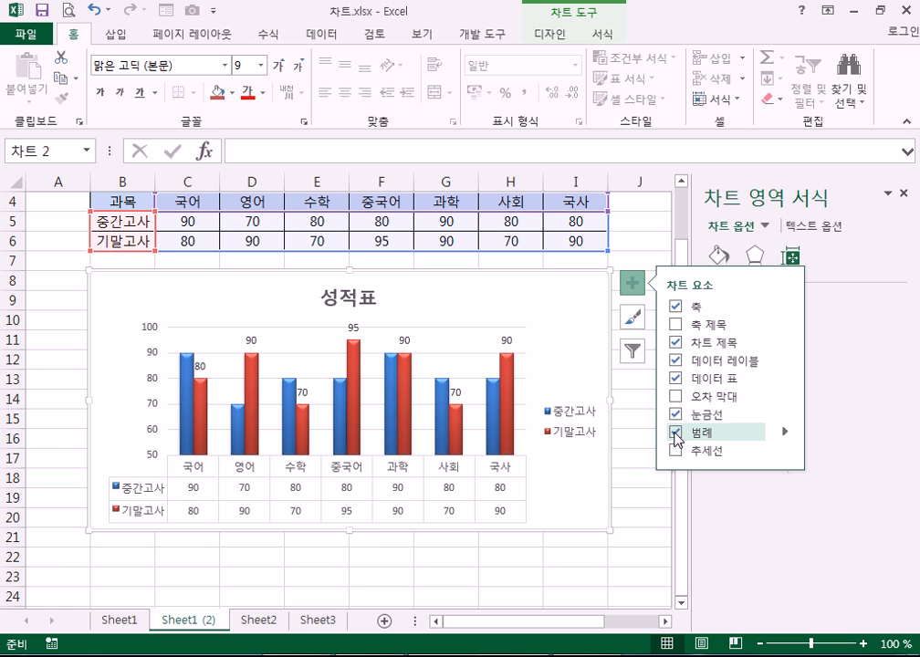
click(584, 433)
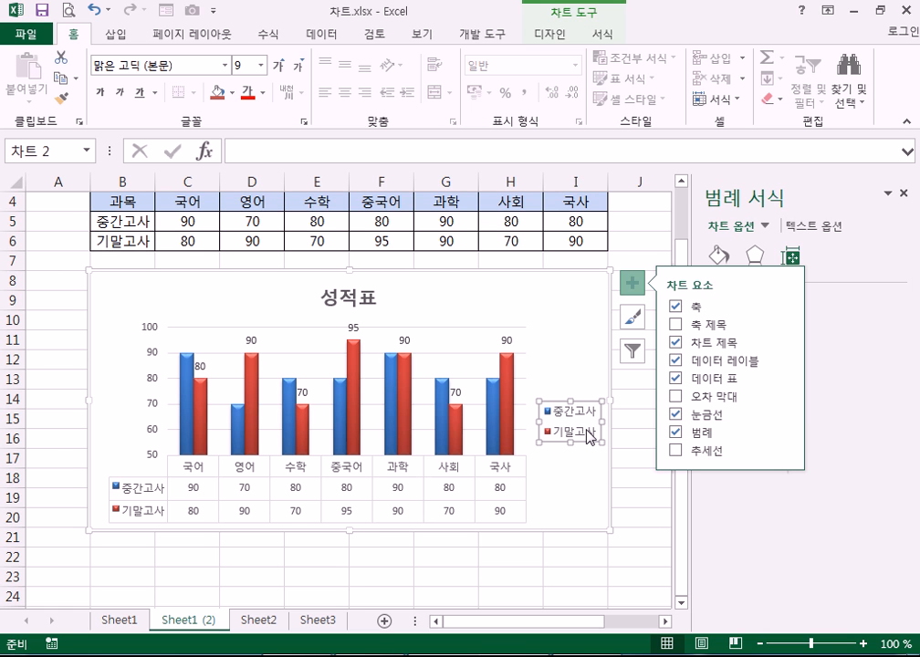
click(634, 285)
click(755, 364)
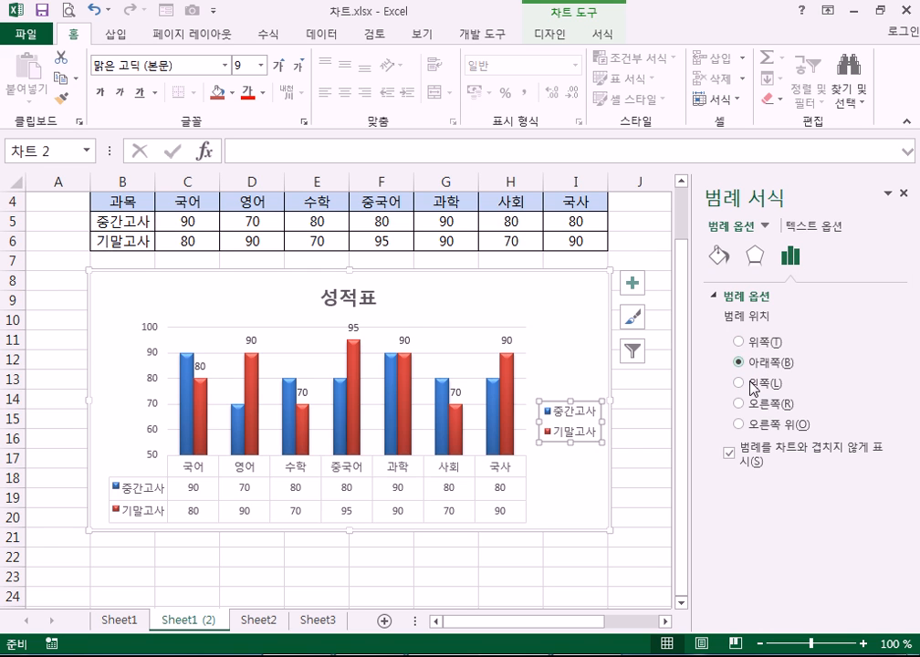